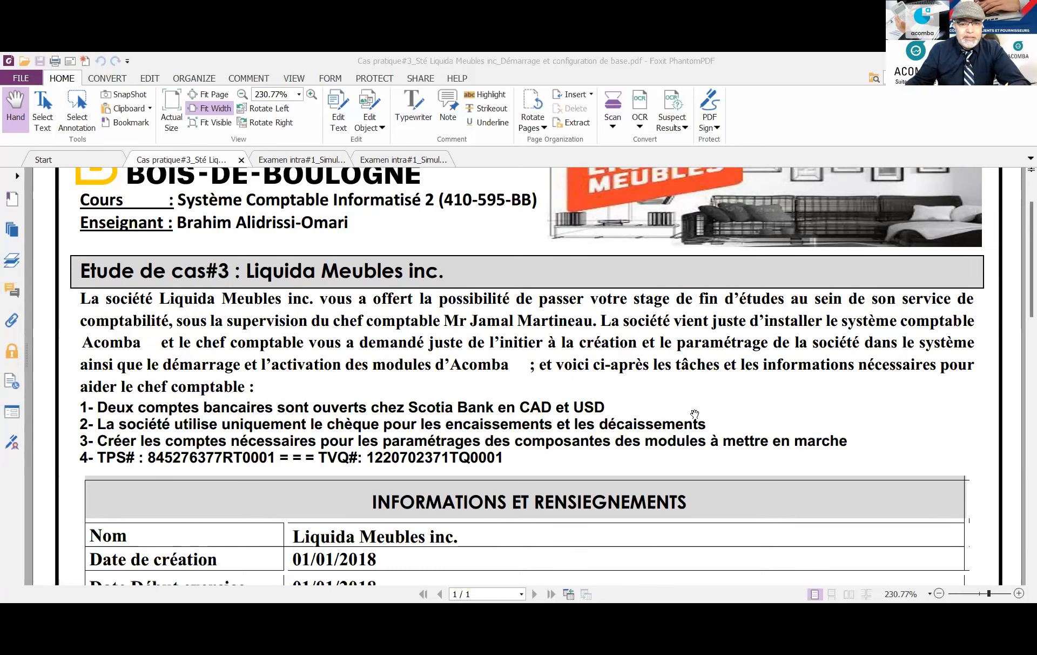
Scroll through the Liquida Meubles inc. case study PDF, then switch to the Acomba window
scroll(695, 416, "down", 1)
mouse_move(695, 414)
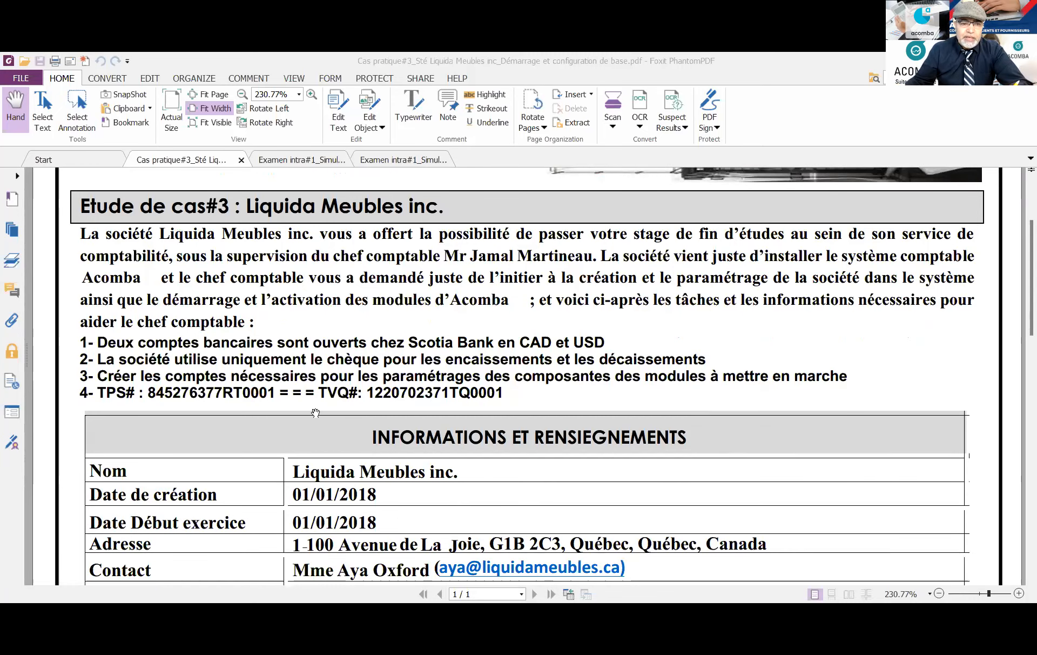
mouse_move(316, 409)
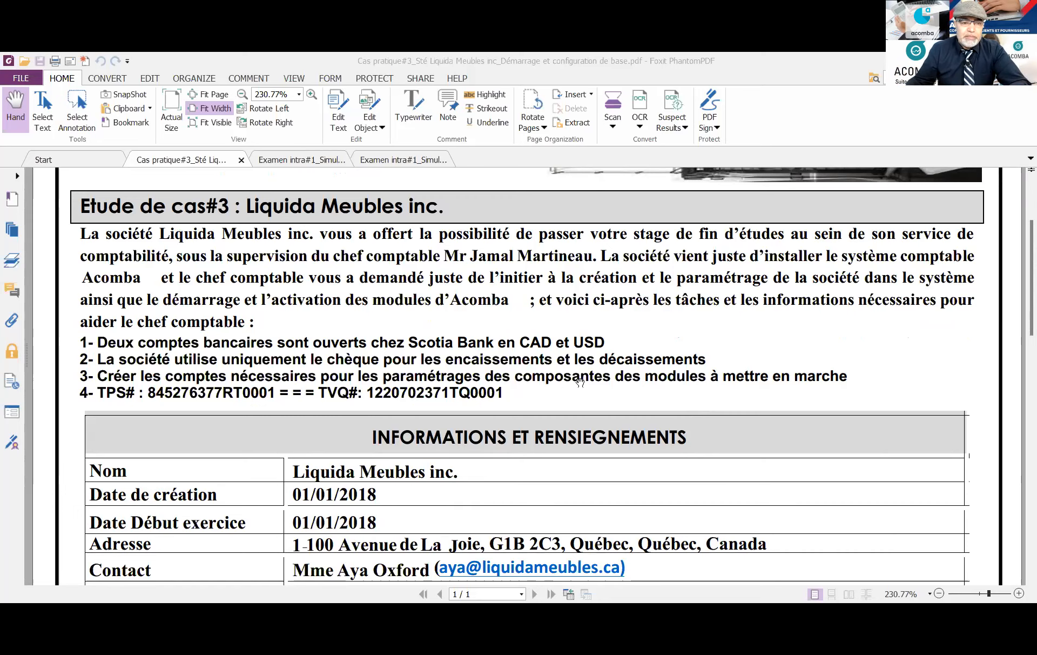
scroll(580, 382, "down", 1)
scroll(581, 382, "down", 5)
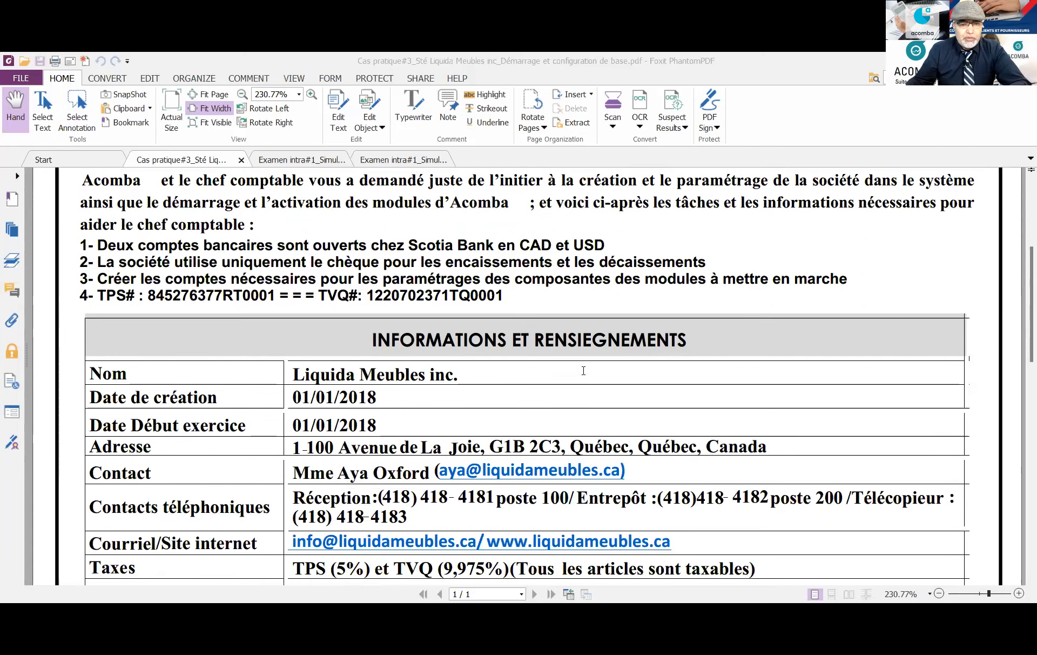
scroll(583, 372, "down", 2)
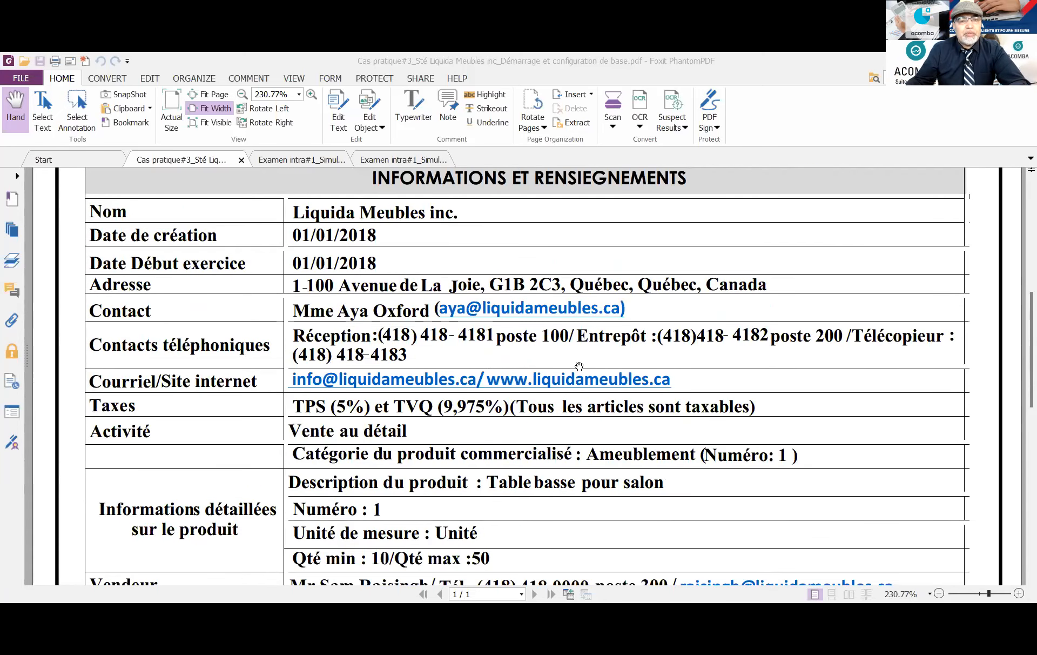
scroll(651, 340, "down", 6)
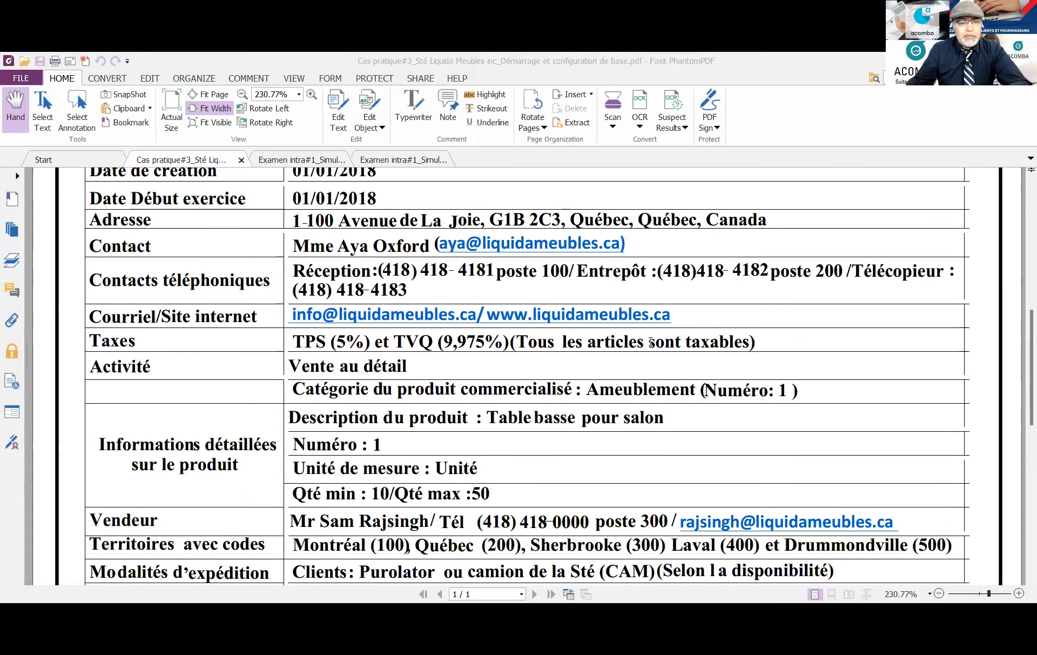
scroll(650, 341, "down", 1)
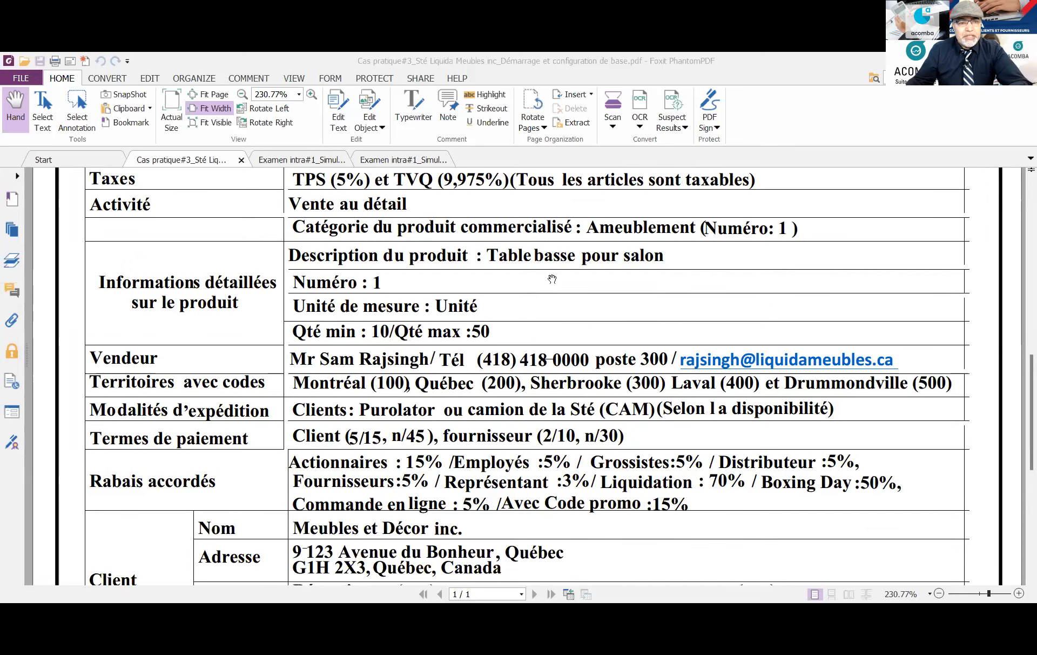
scroll(554, 276, "down", 2)
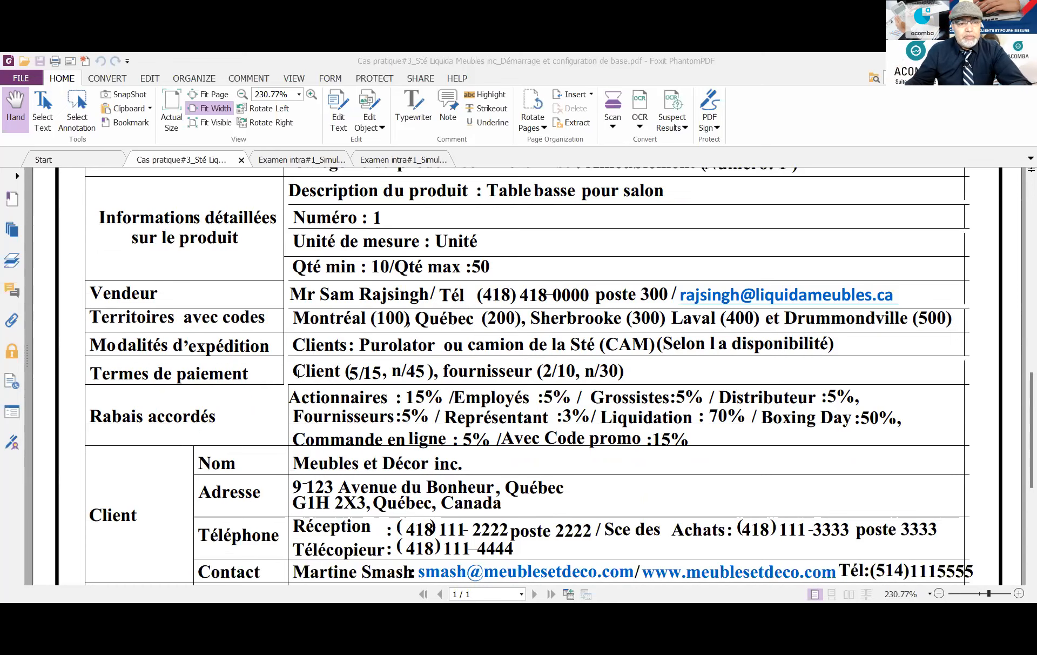
scroll(298, 378, "down", 3)
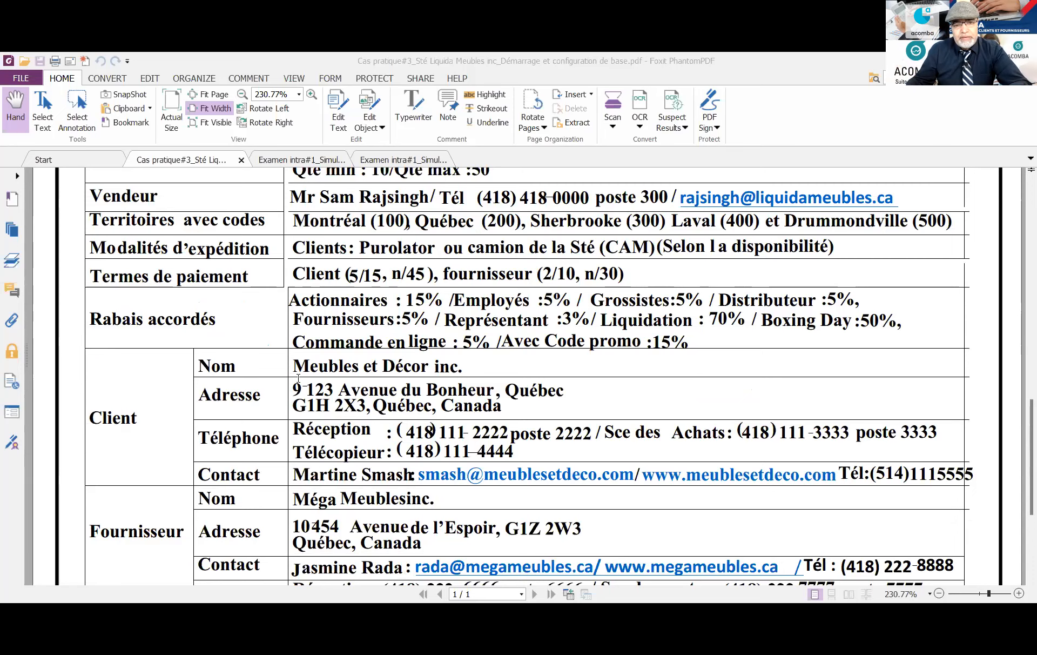
scroll(298, 378, "down", 2)
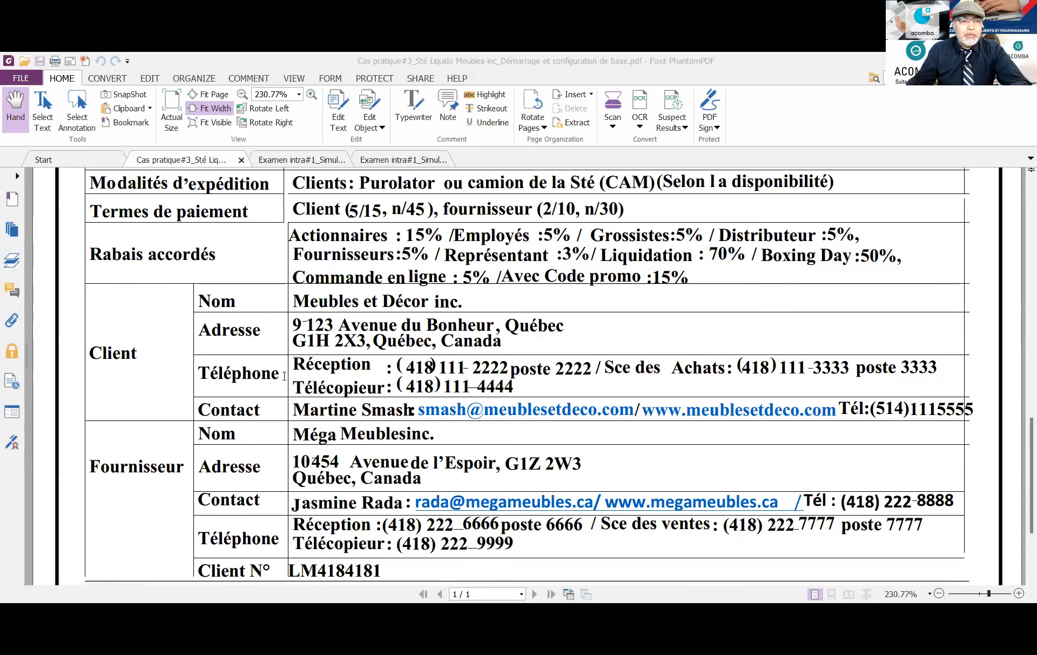
scroll(222, 394, "down", 3)
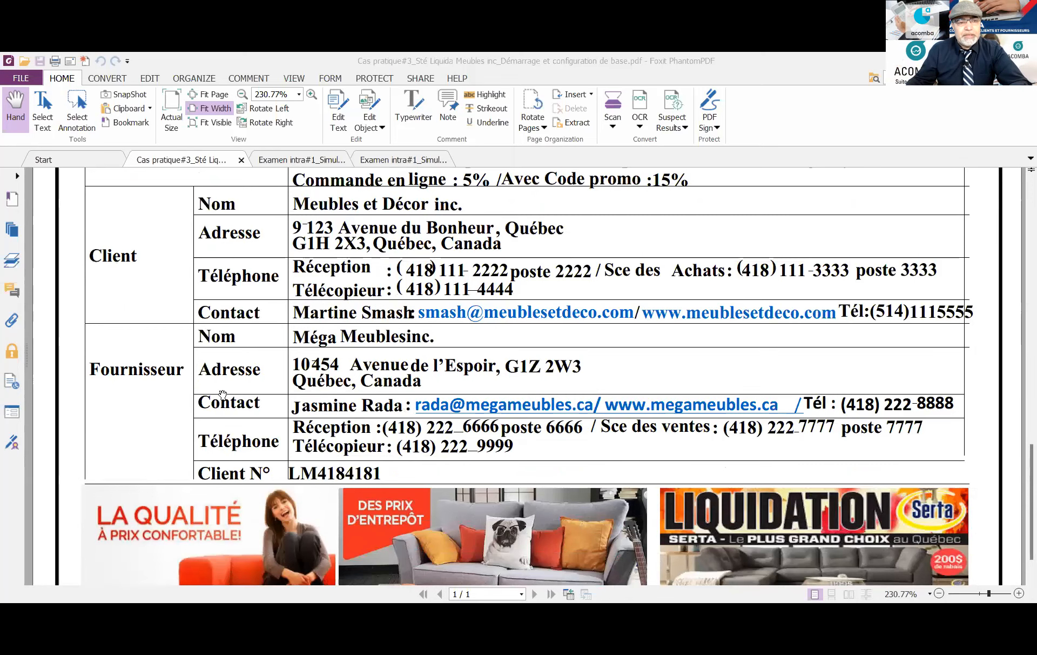
scroll(222, 394, "down", 2)
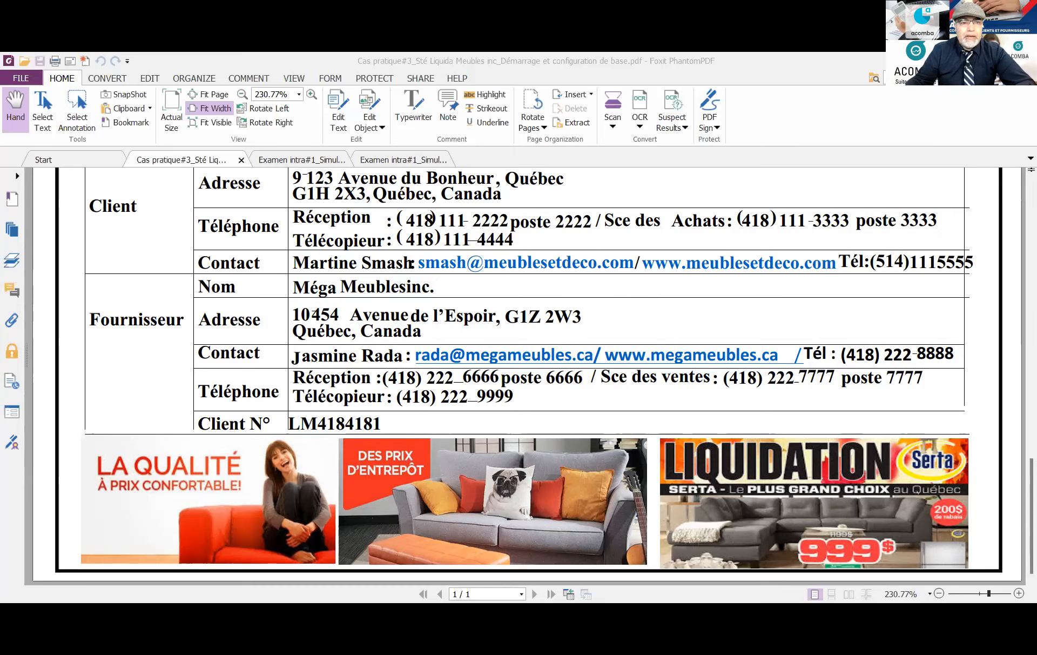
key("alt+Tab")
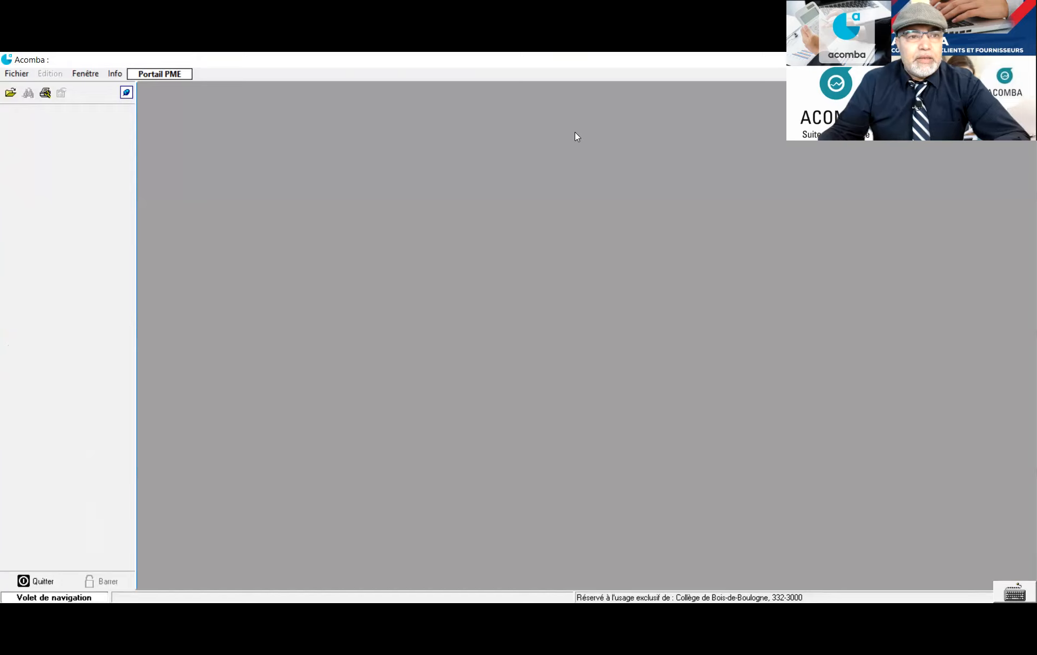
Start a new company from the Fichier menu in a folder named 'Liquida Meubles inc'
left_click(16, 76)
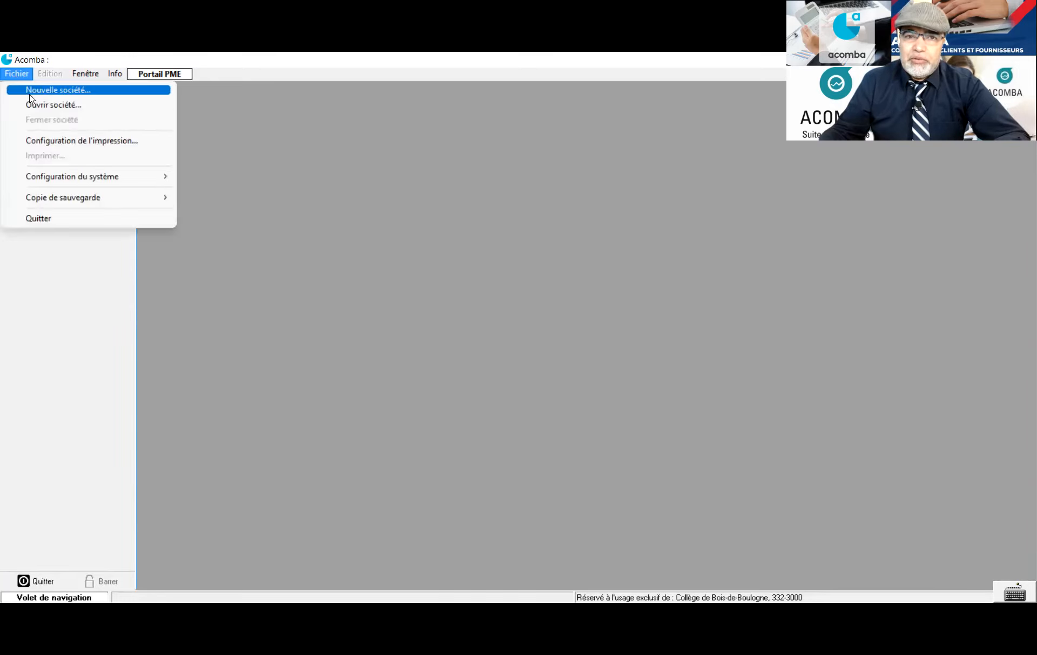
left_click(31, 90)
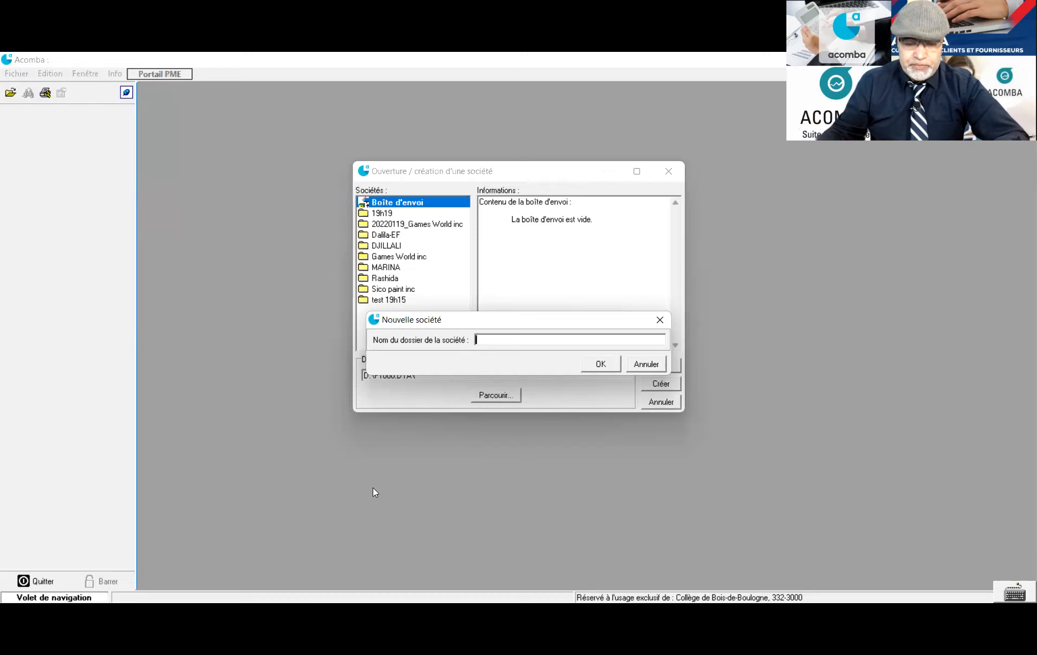
type("L")
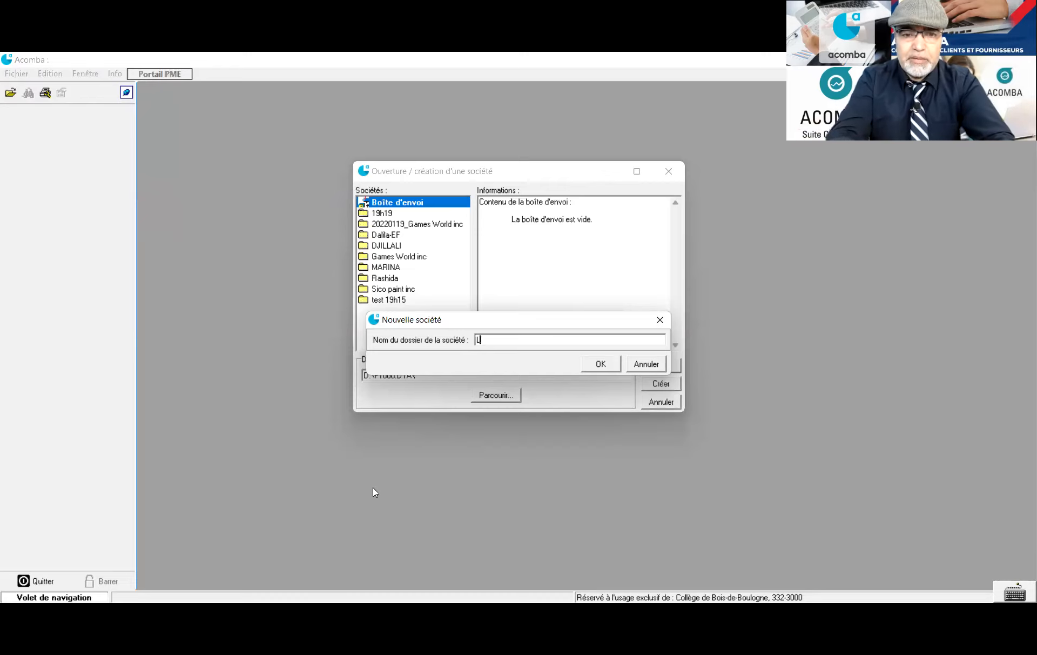
type("iquida")
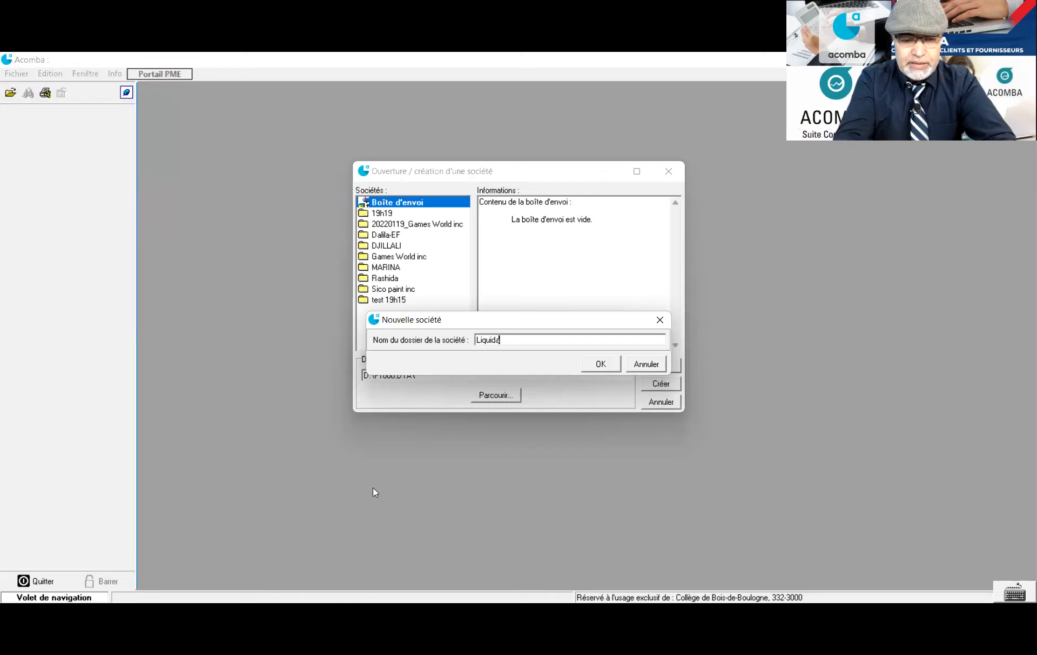
type(" Meubles inc.")
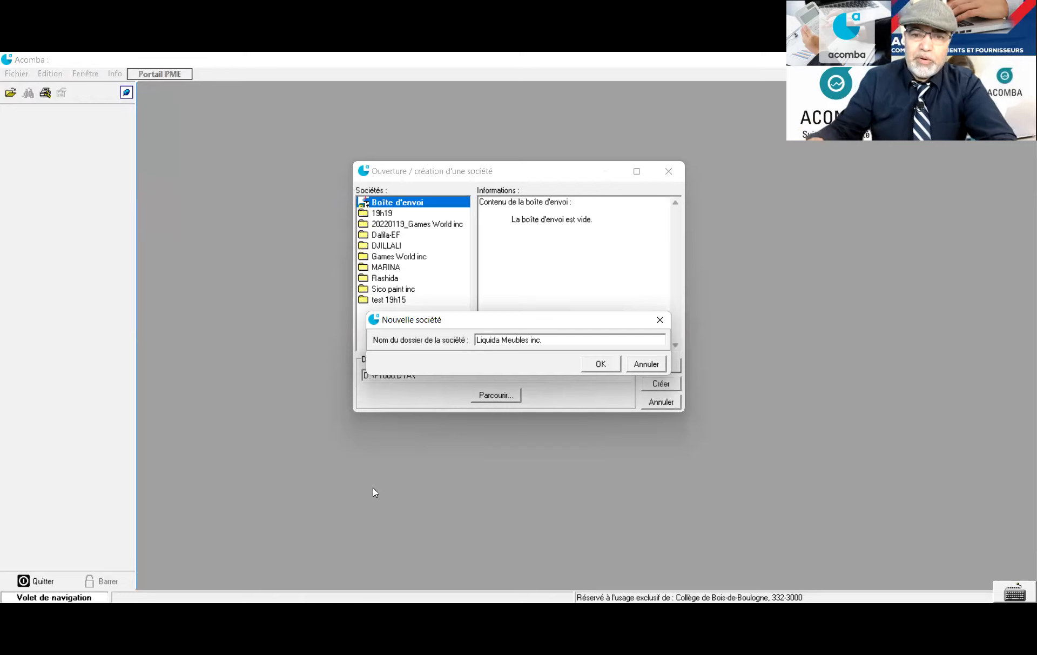
left_click(593, 366)
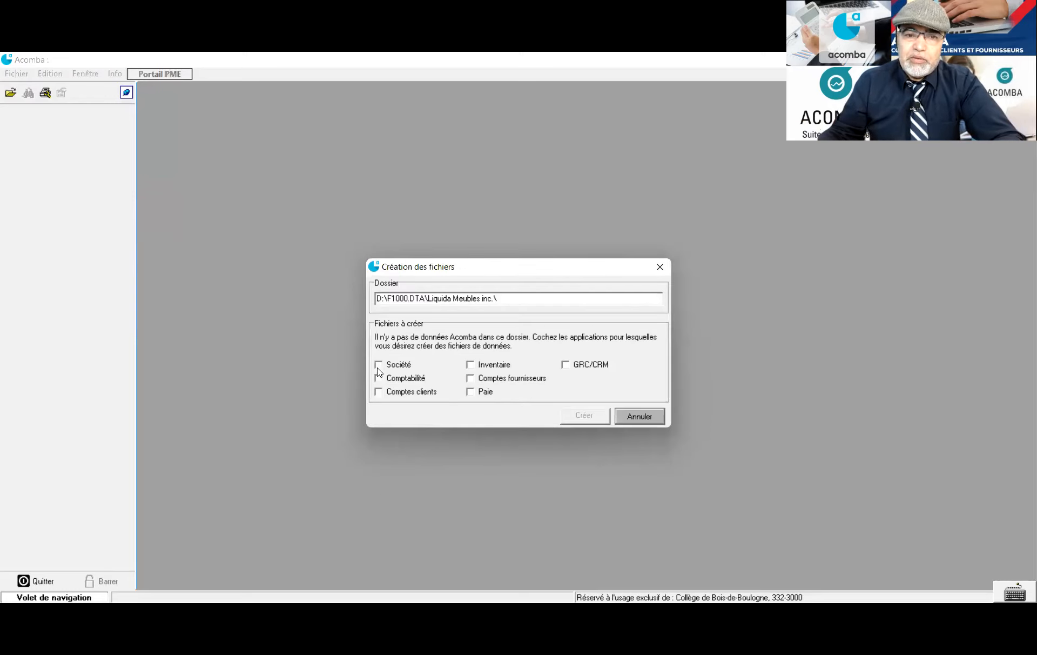
Create the Société and Comptabilité data files for the new company
left_click(378, 368)
left_click(380, 380)
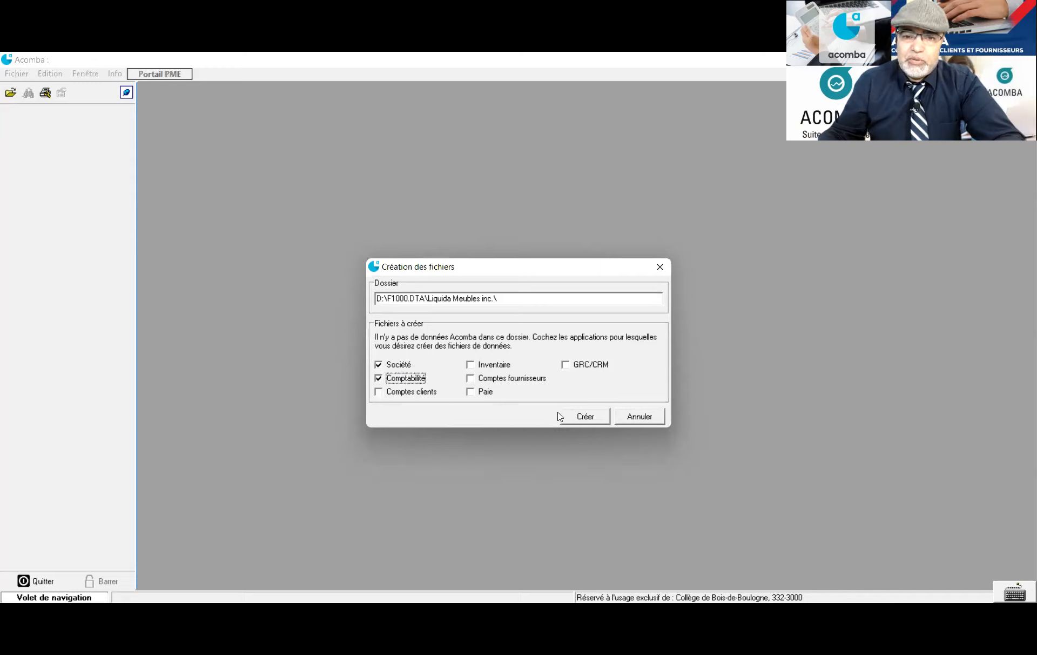
left_click(581, 417)
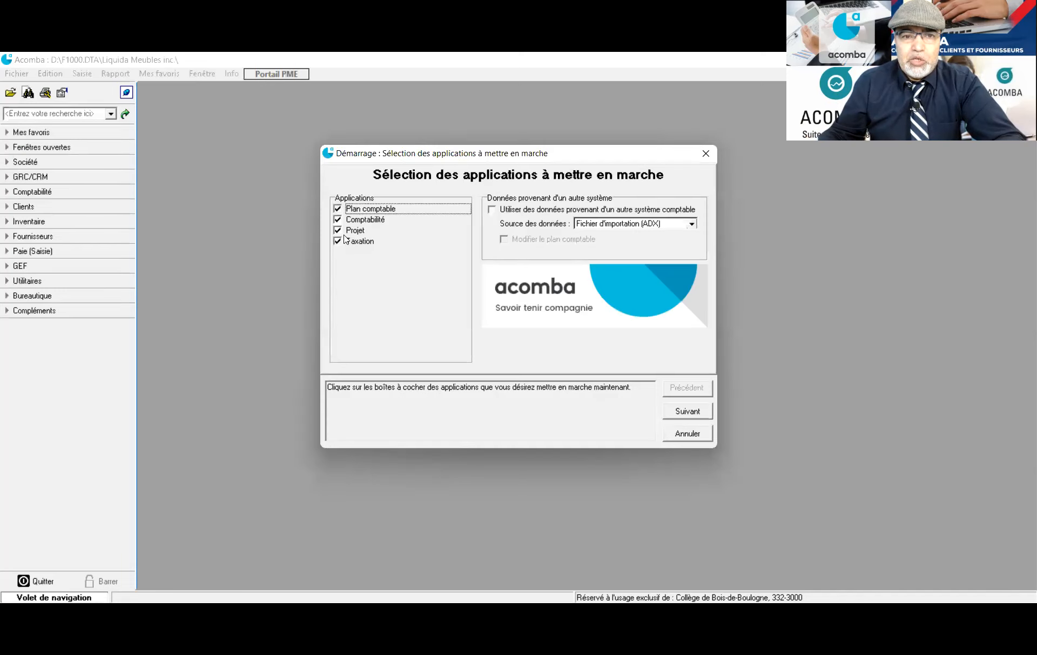
Exclude Projet from the startup applications and continue to company information
left_click(337, 231)
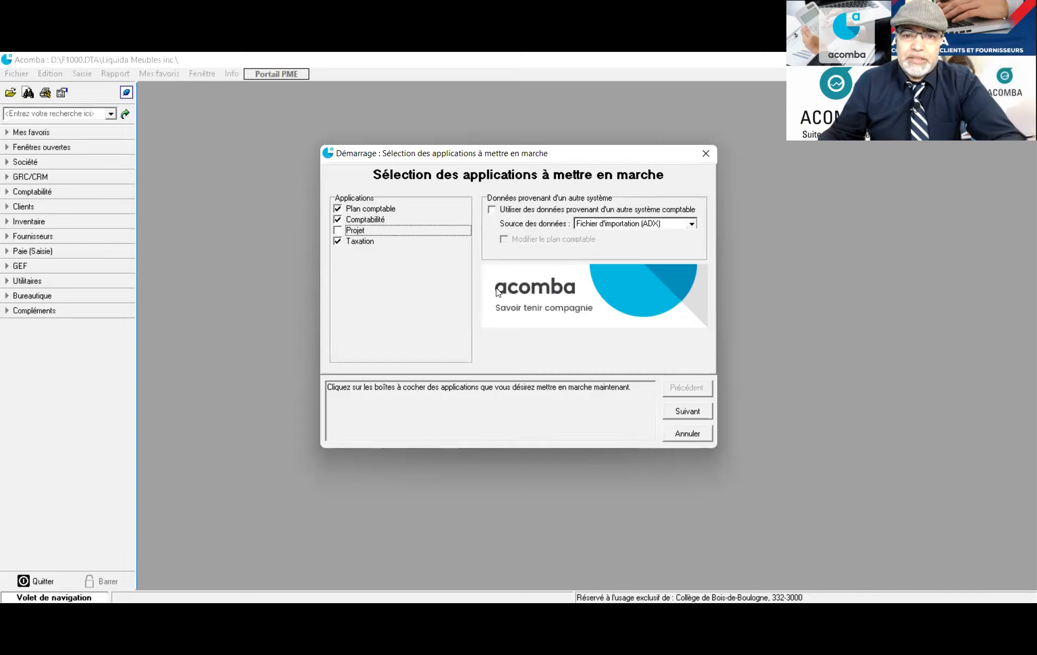
left_click(683, 413)
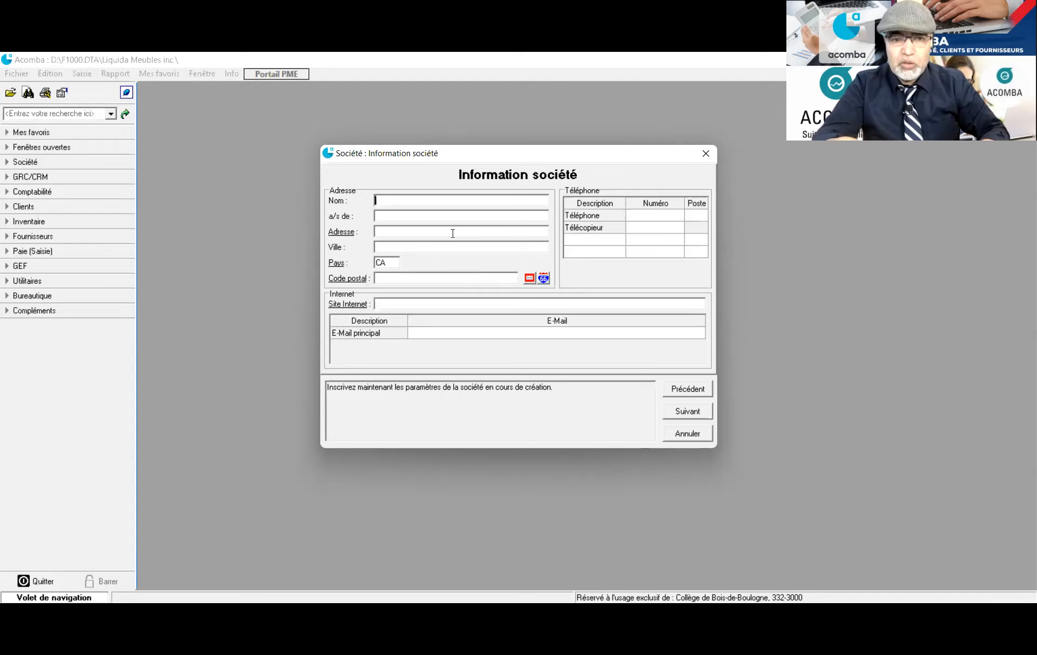
Enter the company name 'Liquida Meubles Inc.' and the contact person's name
type("L")
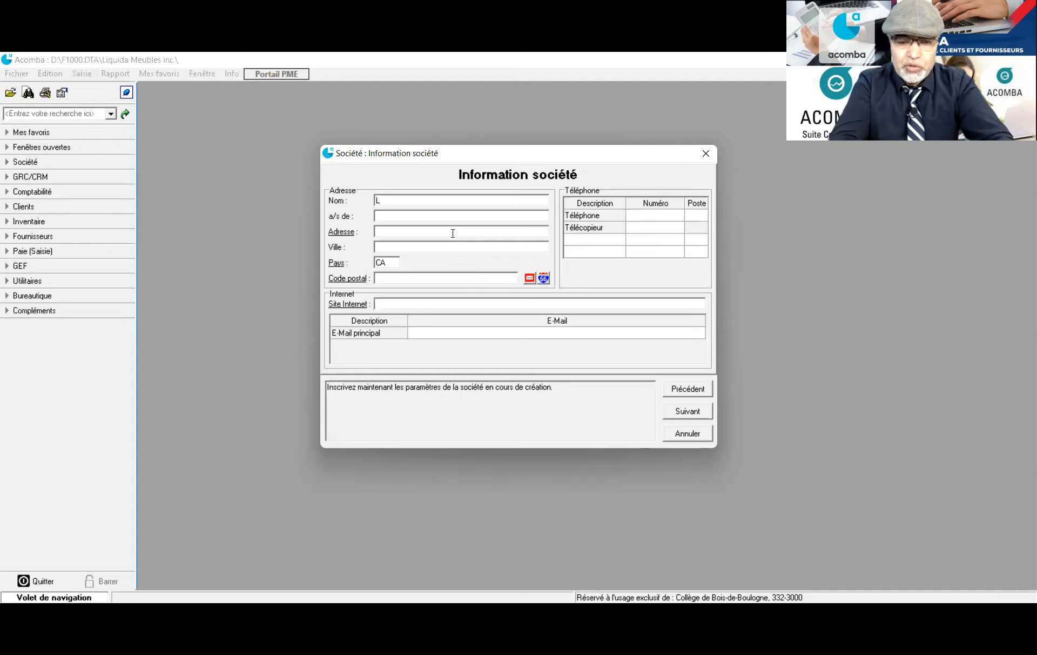
type("iqu")
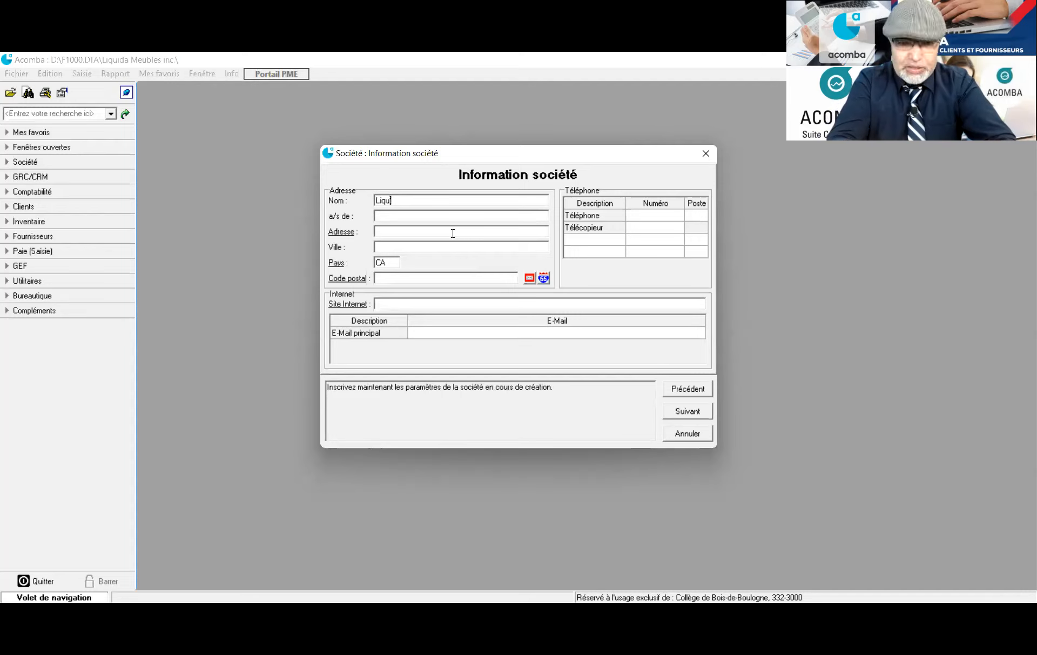
type("ida")
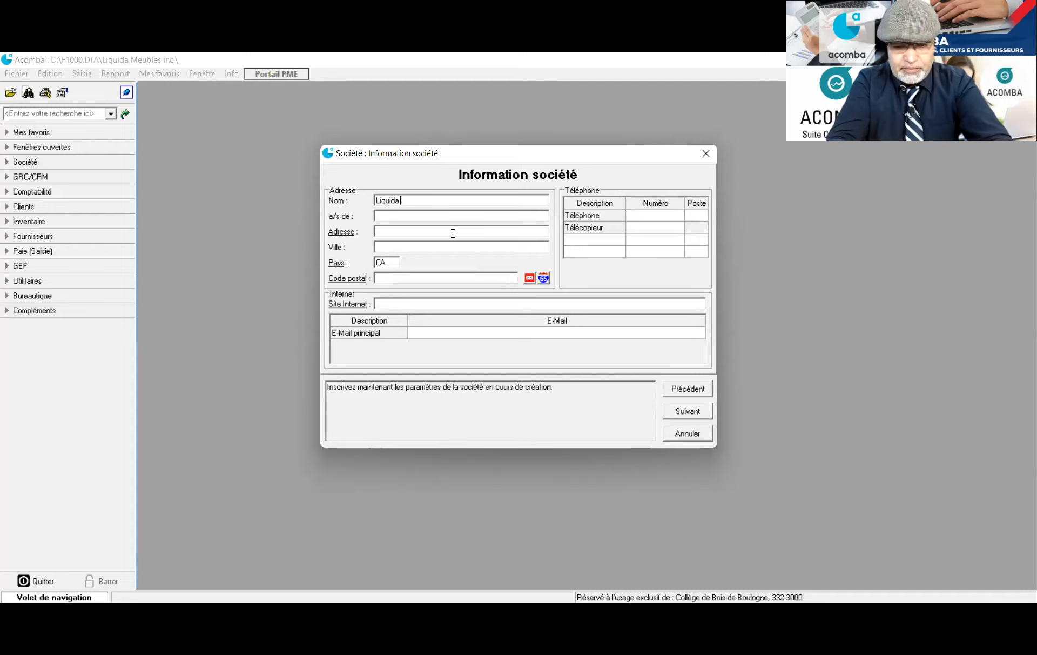
type(" Meubles i")
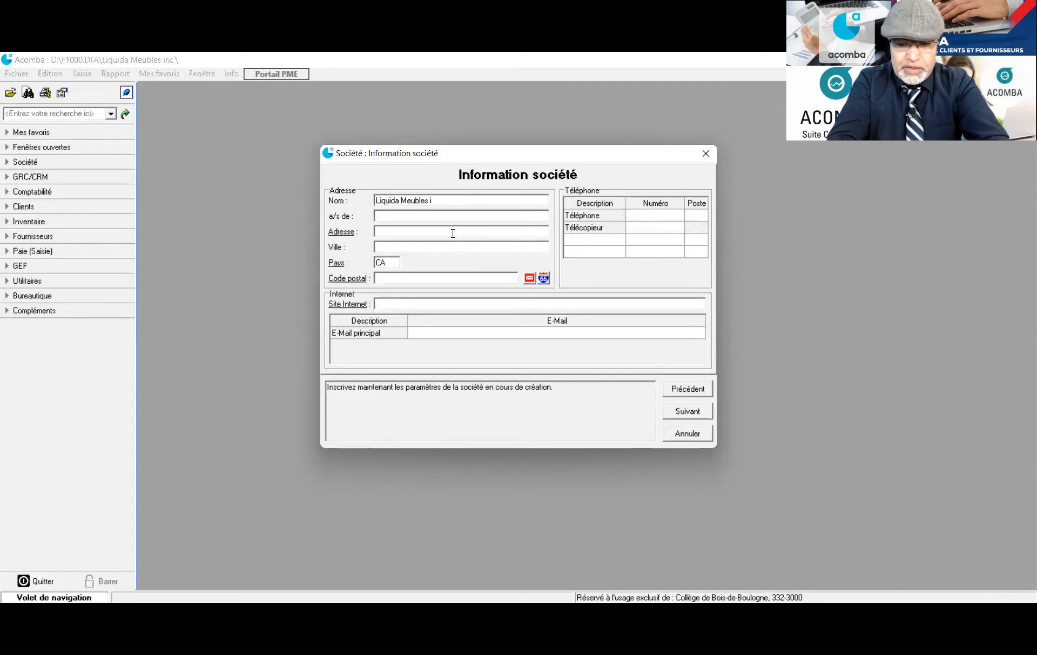
key("BackSpace")
type("Inc.")
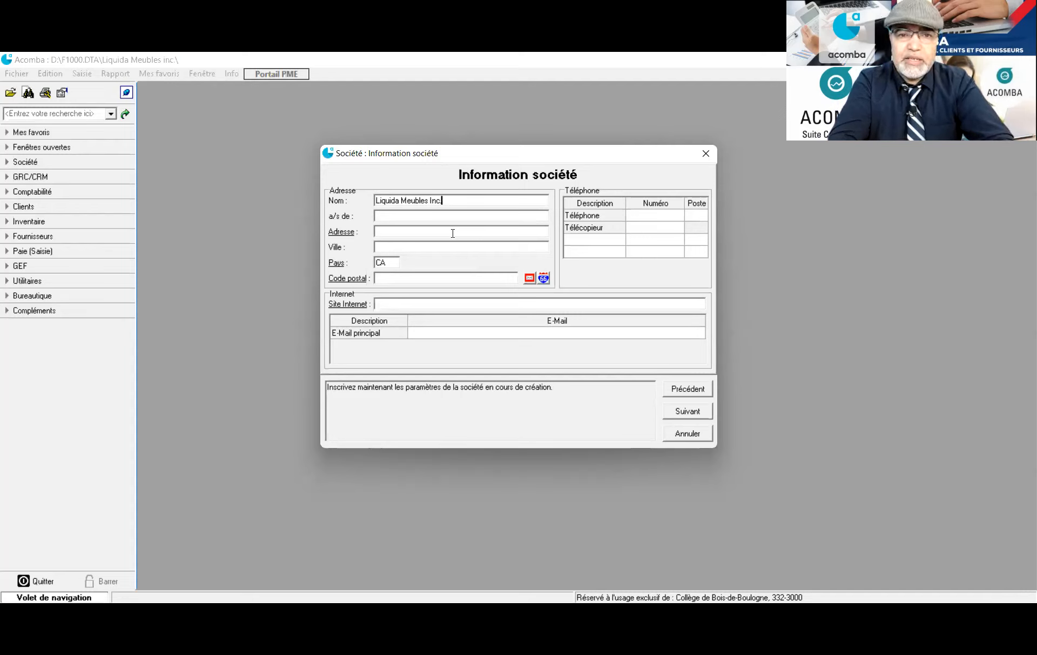
key("Tab")
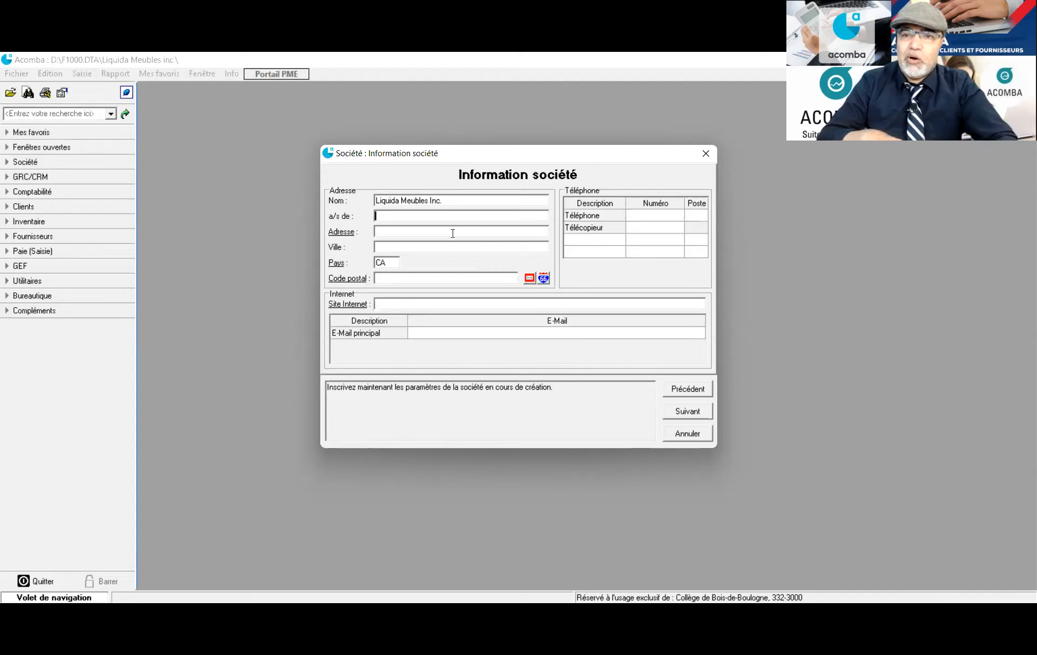
type("Mm")
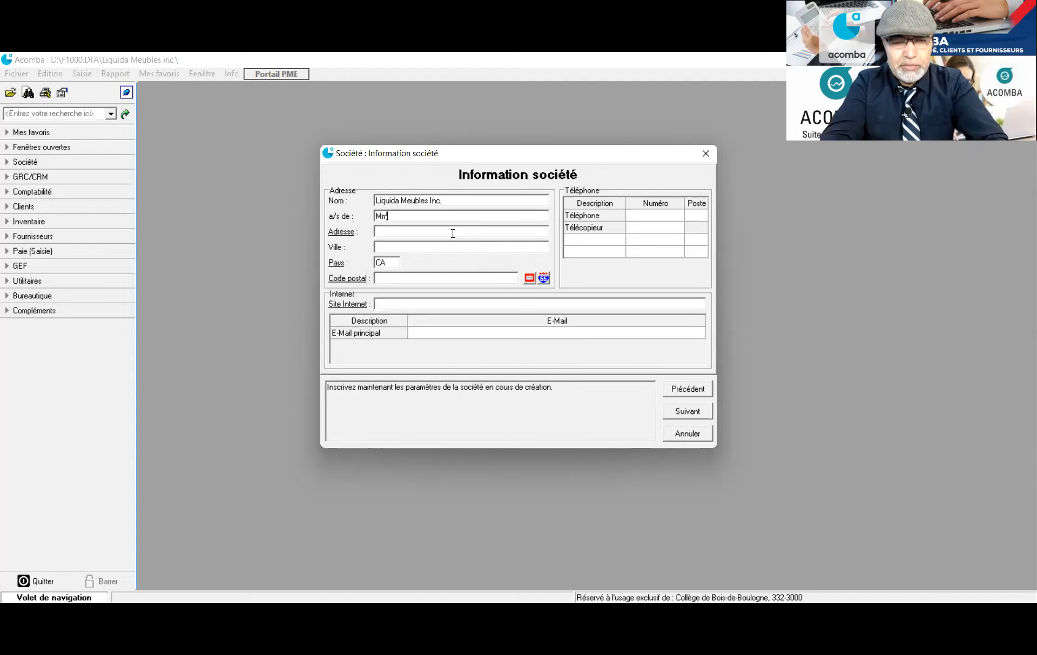
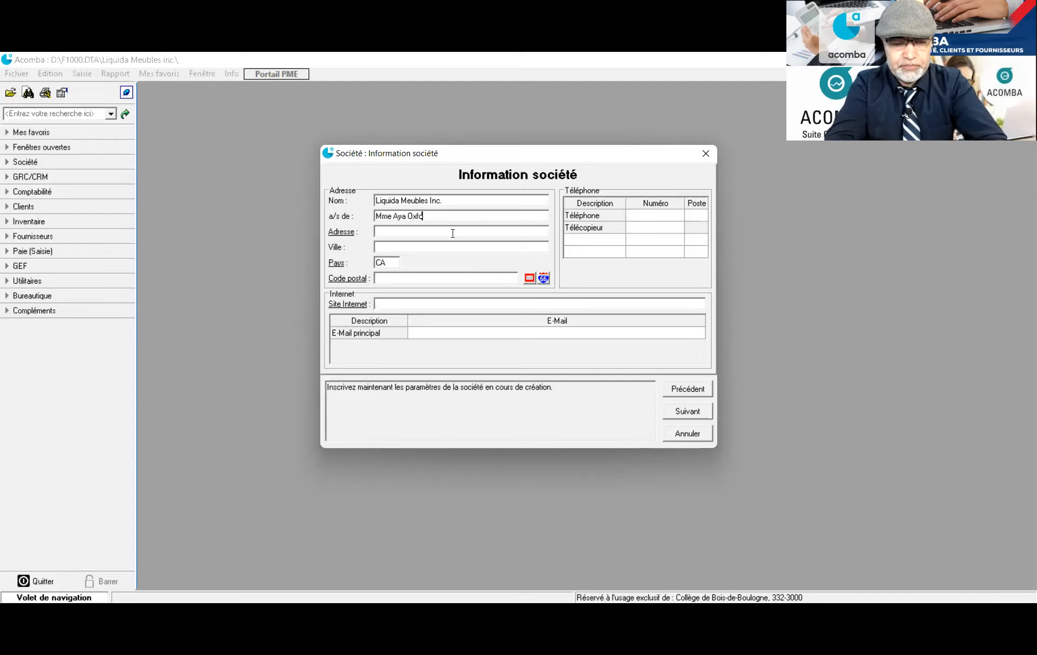
Enter the company's street address and the city Québec
left_click(438, 232)
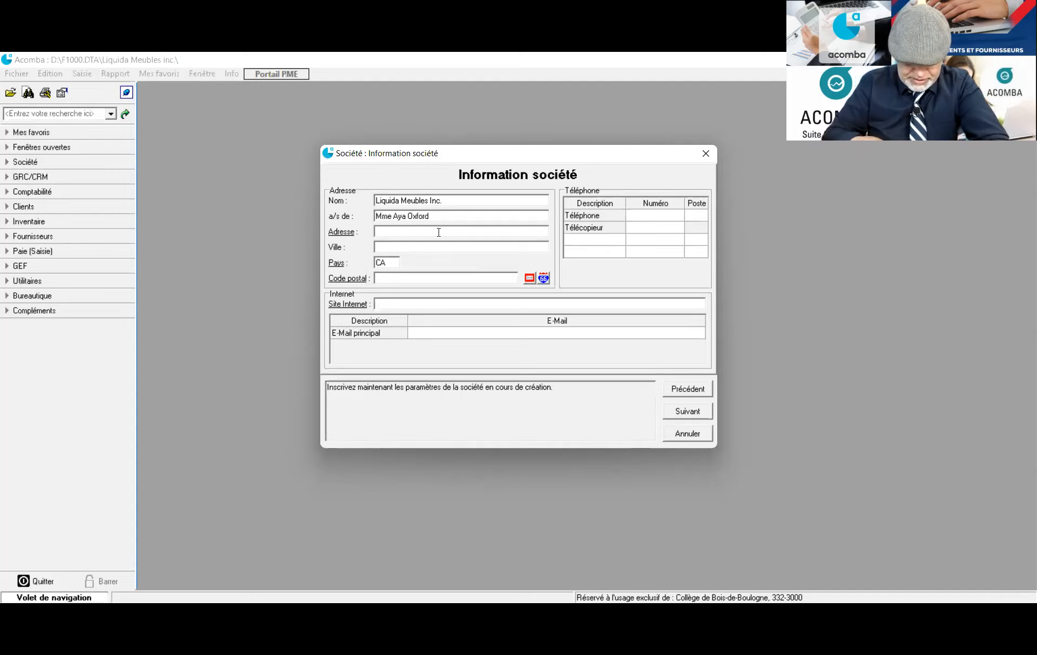
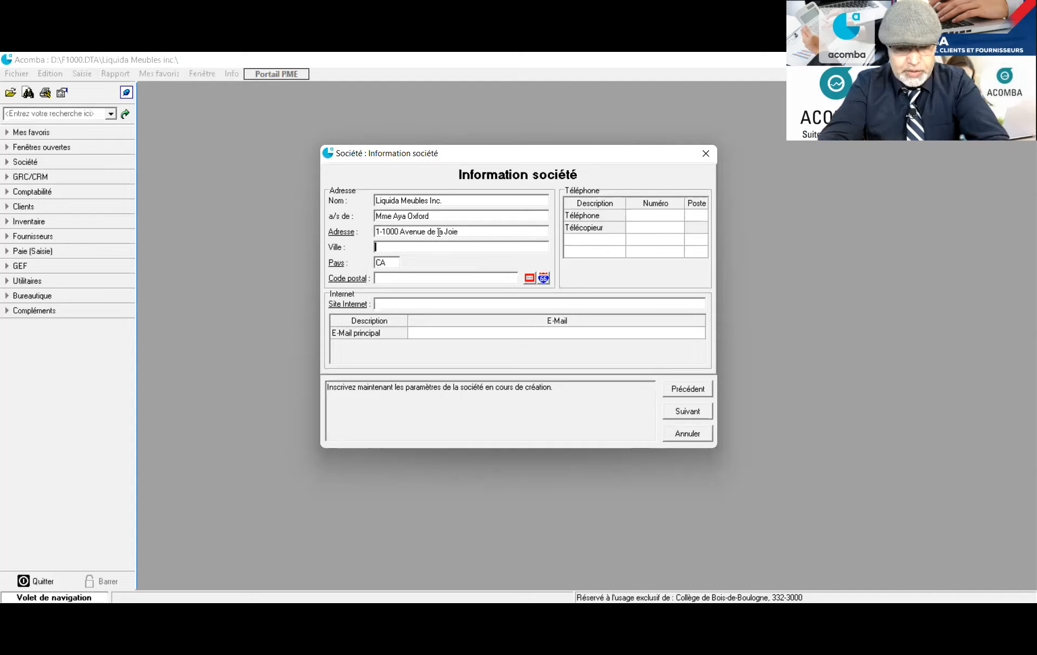
type("Québec")
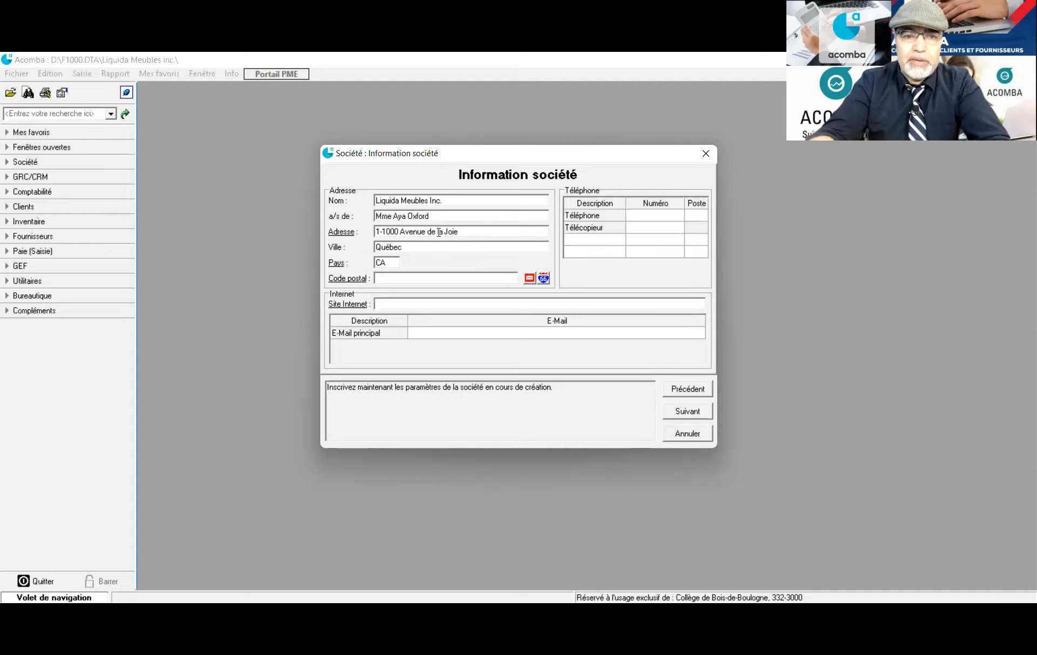
key("Tab")
key("Tab")
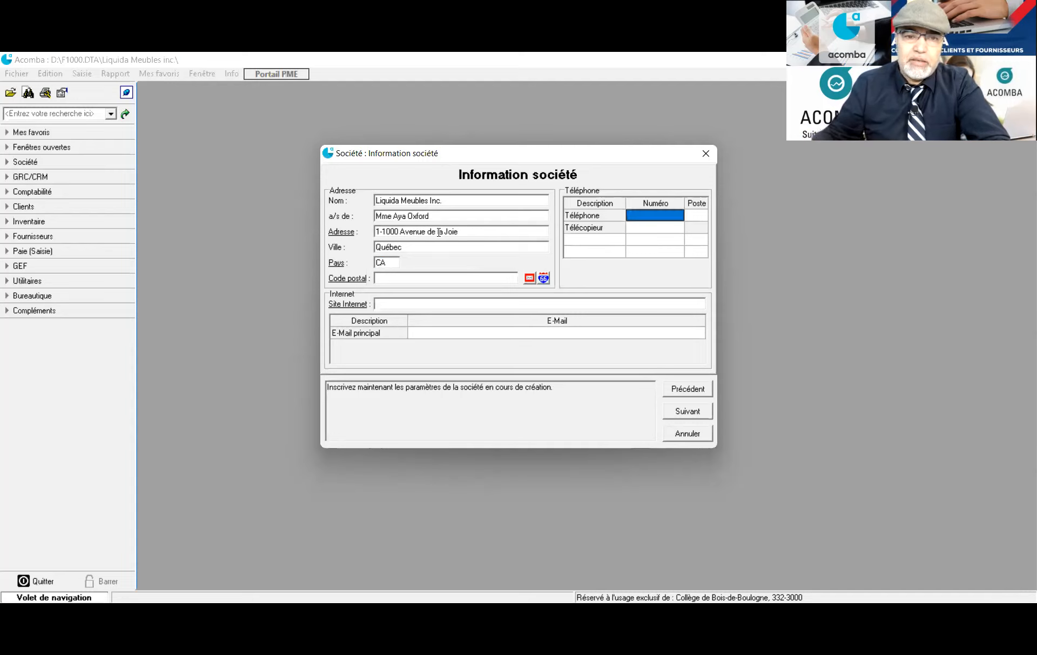
Enter the postal code and add a Réception phone line with its number and extension 100
left_click(405, 278)
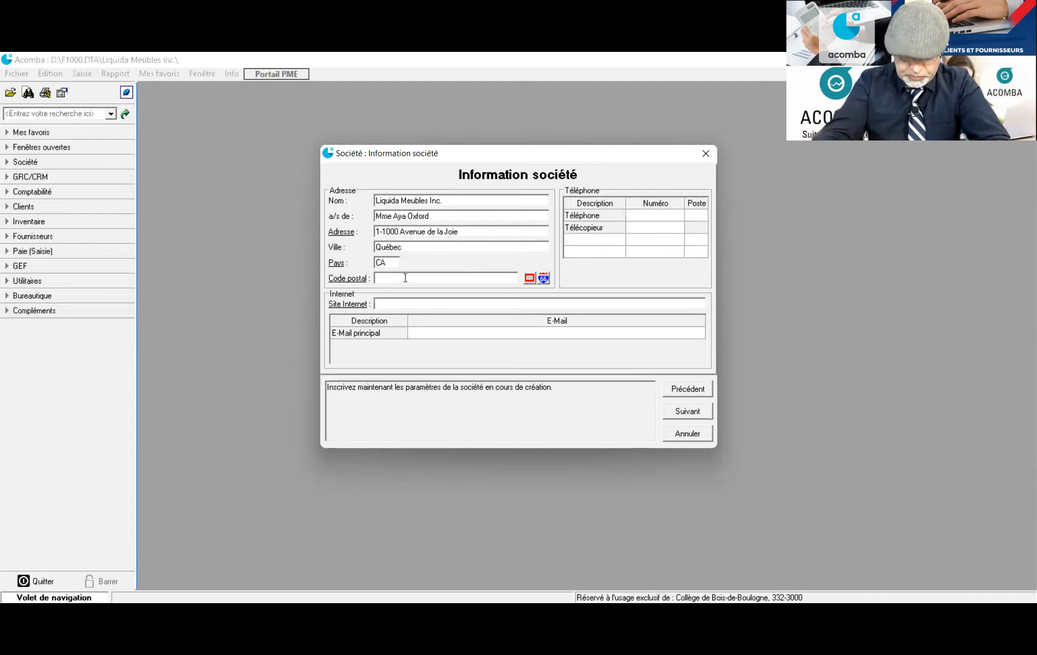
type("G1B2C3")
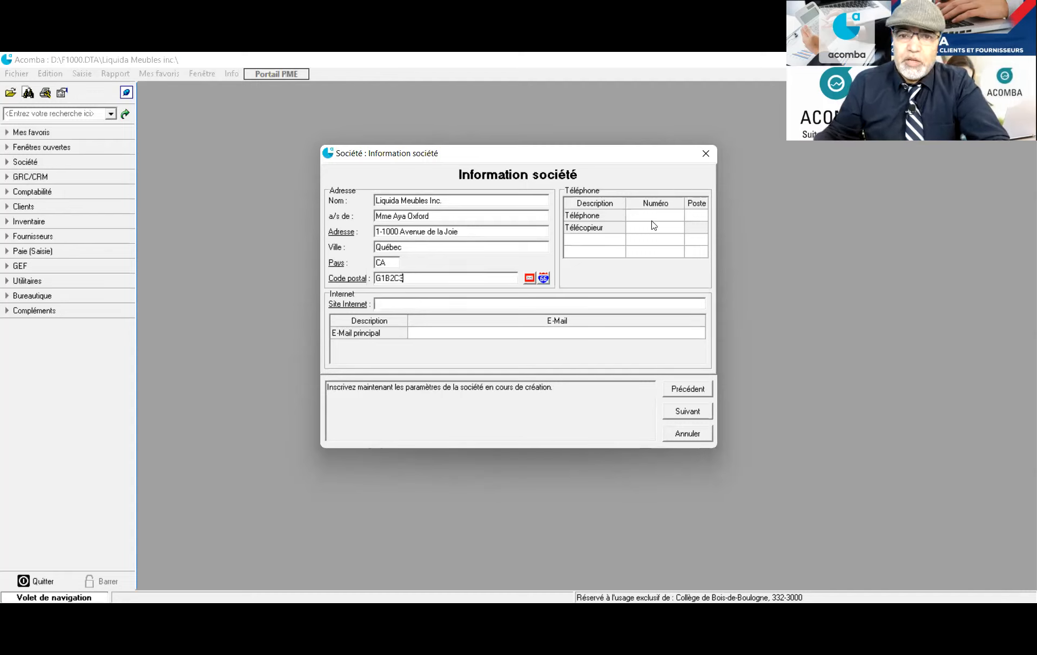
left_click(592, 242)
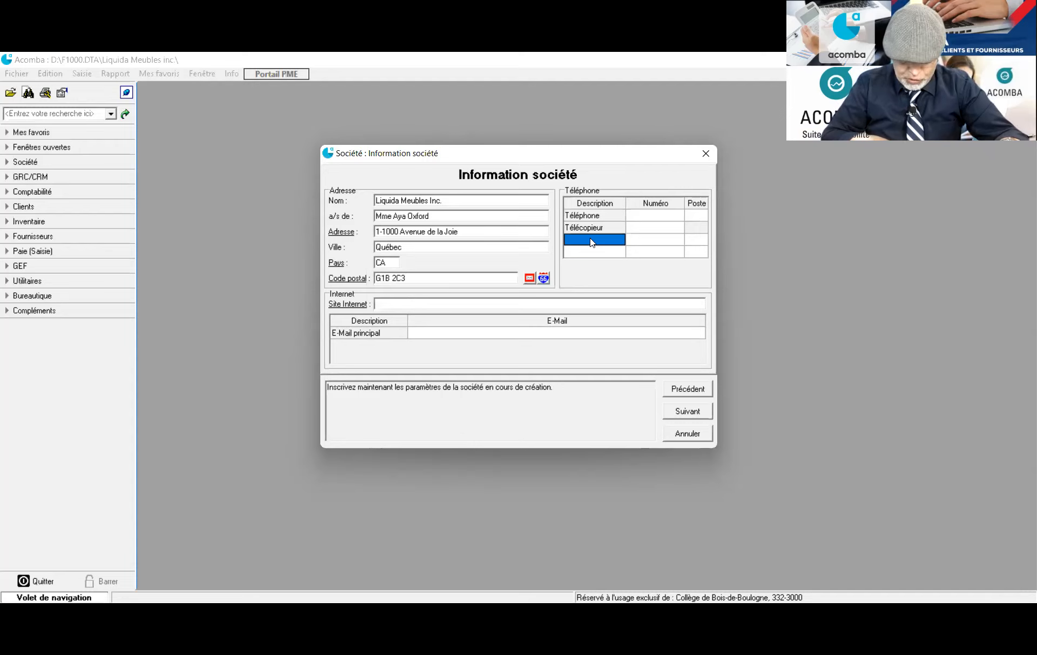
type("R")
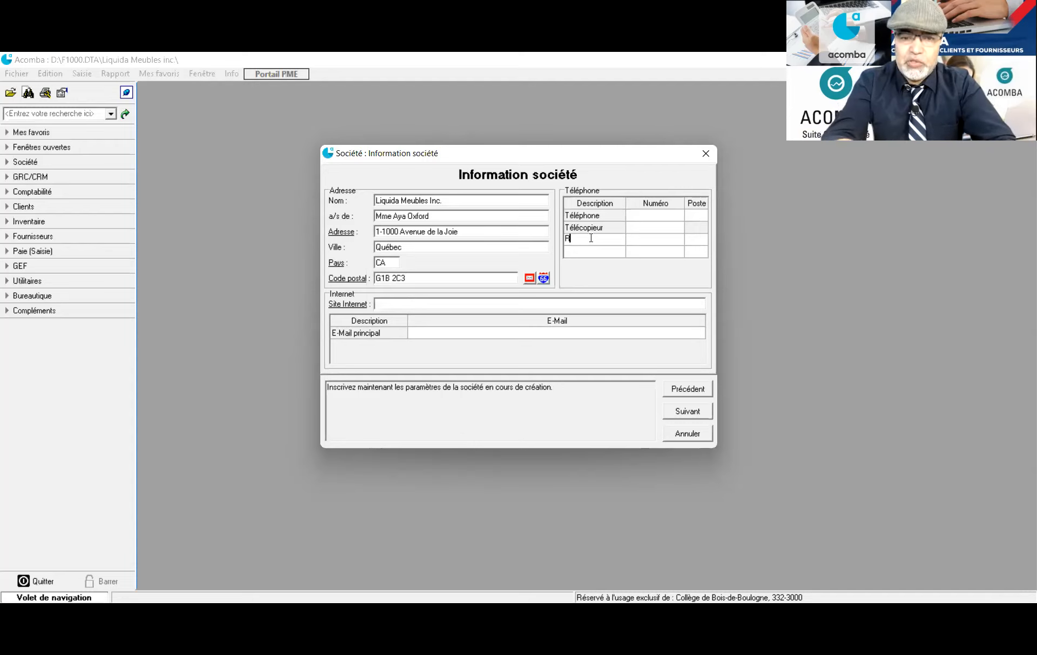
type("éception")
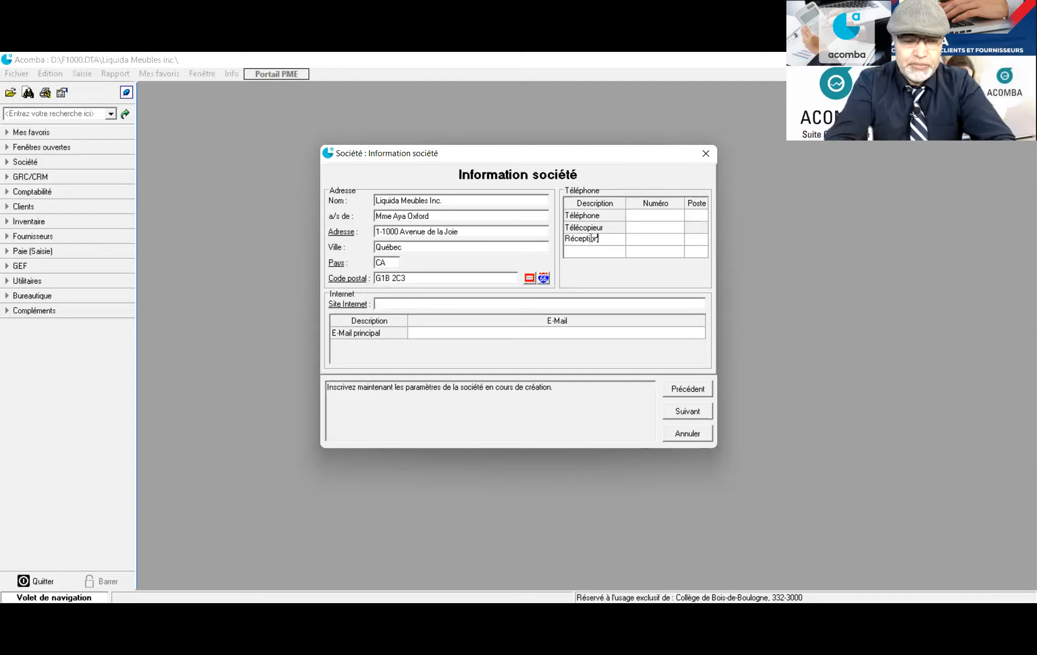
left_click(651, 242)
left_click(651, 242)
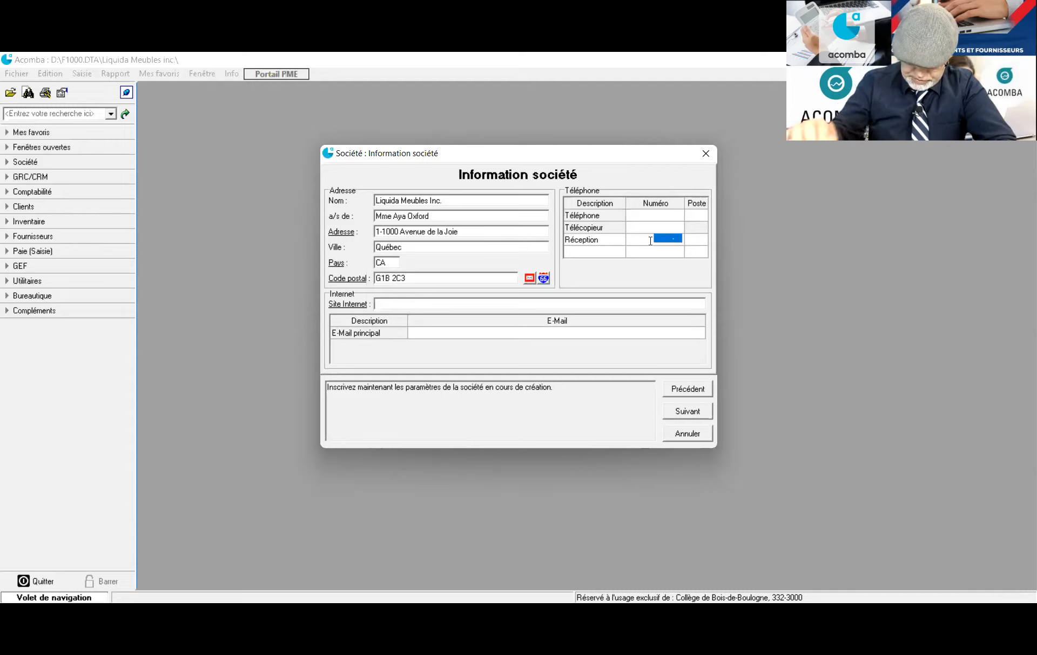
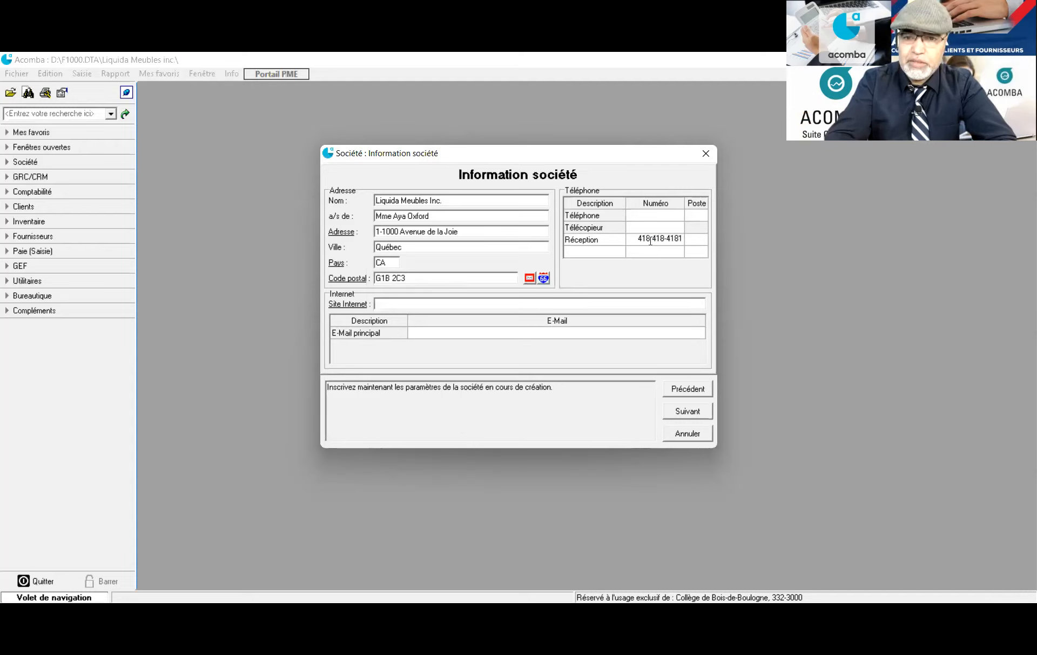
left_click(698, 243)
left_click(699, 243)
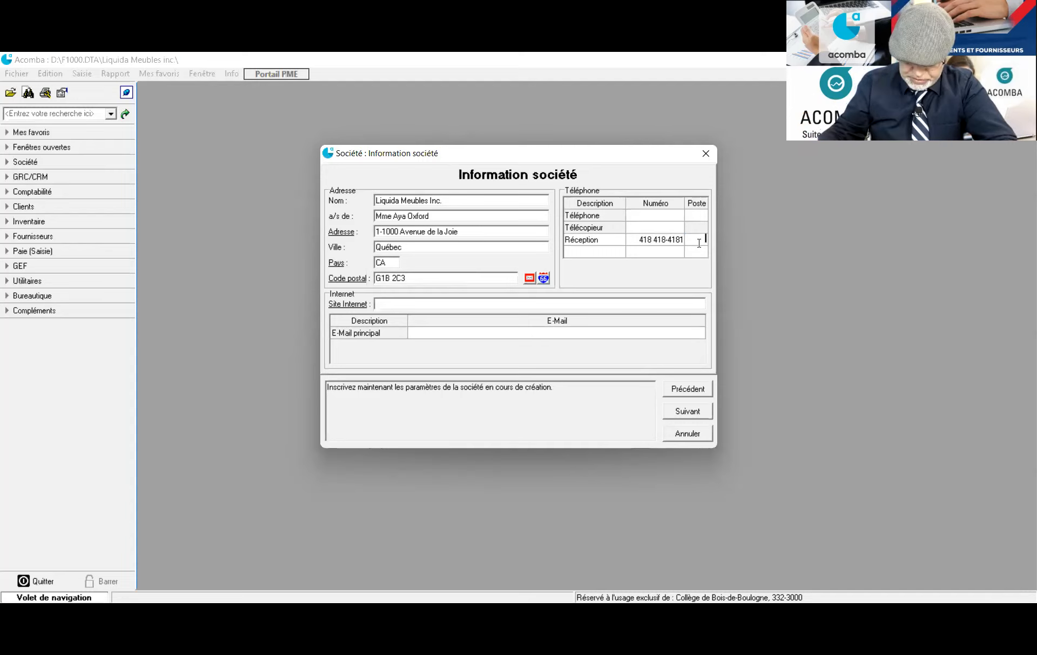
type("100")
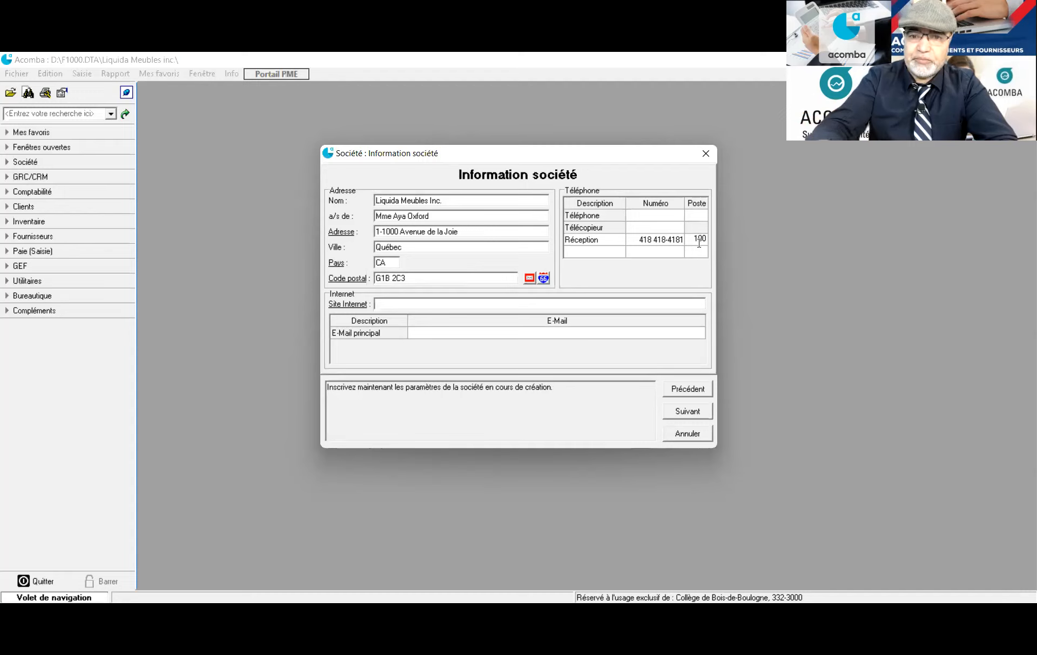
Add an Entrepôt phone line with its number and extension 200, then enter the fax number
left_click(605, 254)
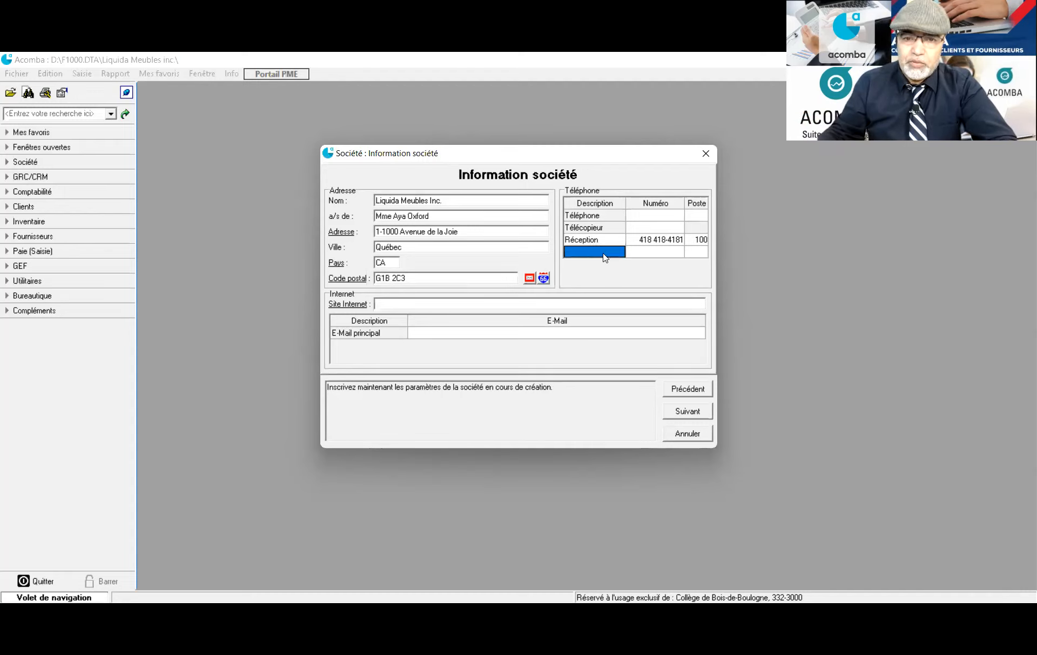
left_click(602, 251)
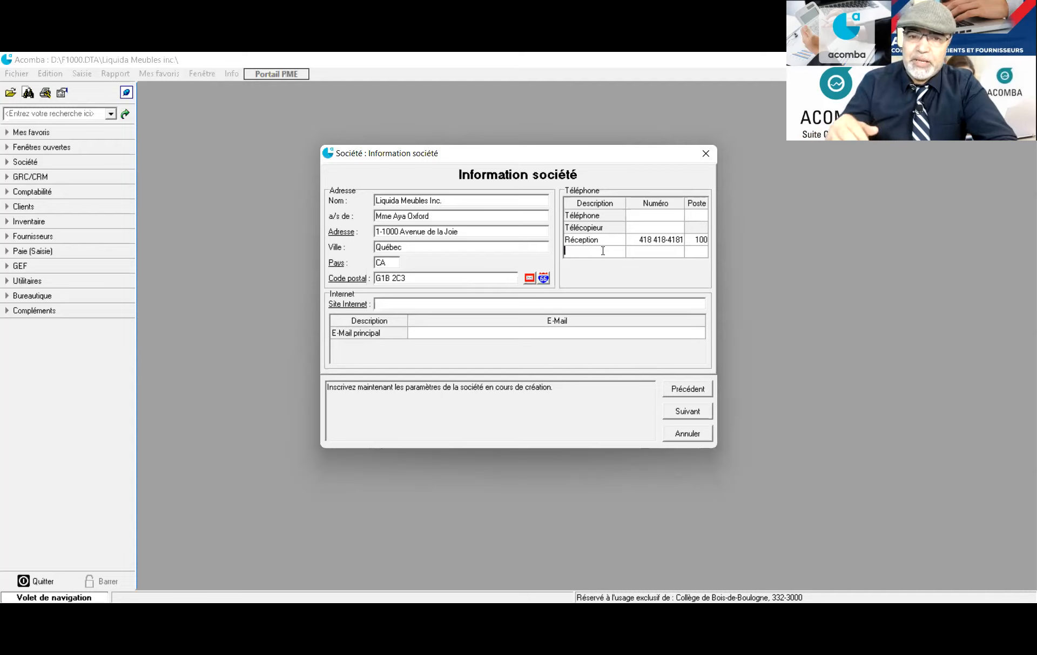
type("Entrepôt")
left_click(641, 255)
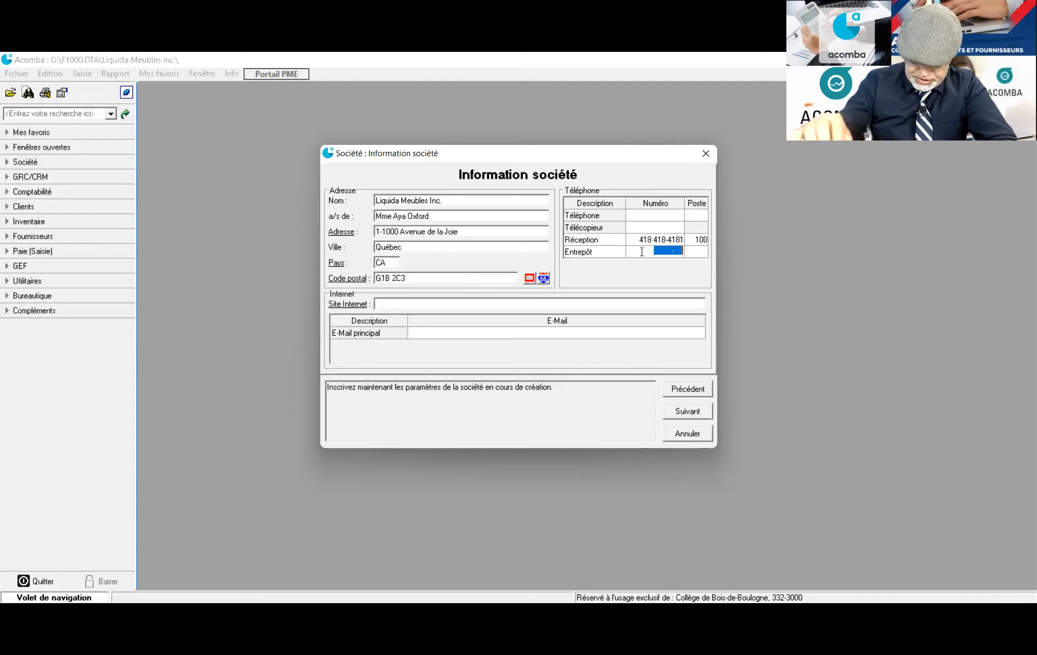
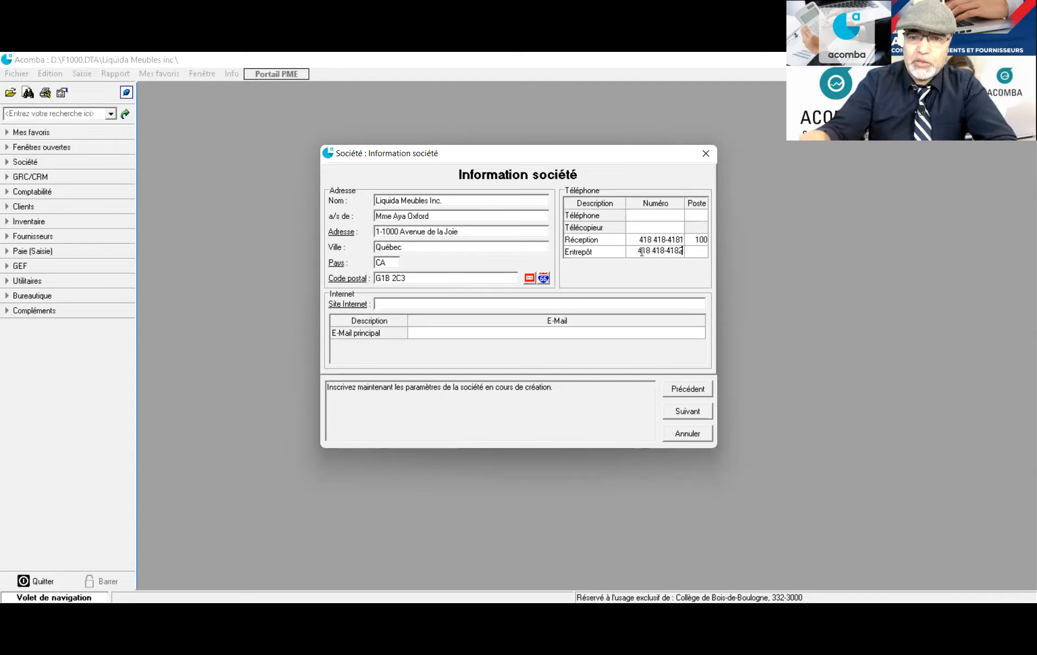
left_click(700, 251)
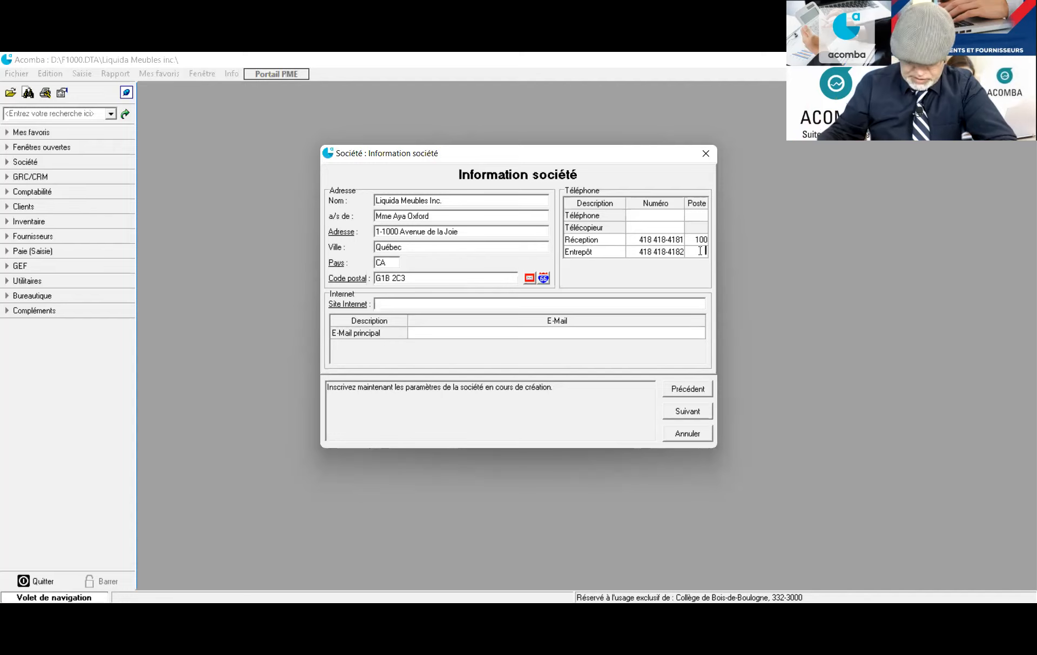
type("200")
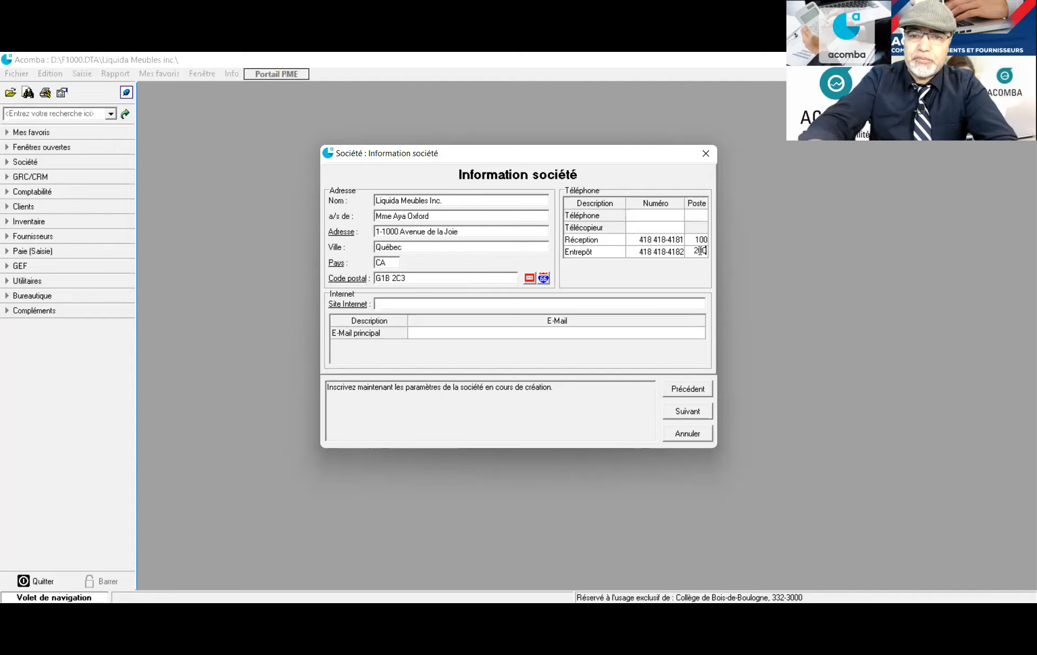
left_click(666, 229)
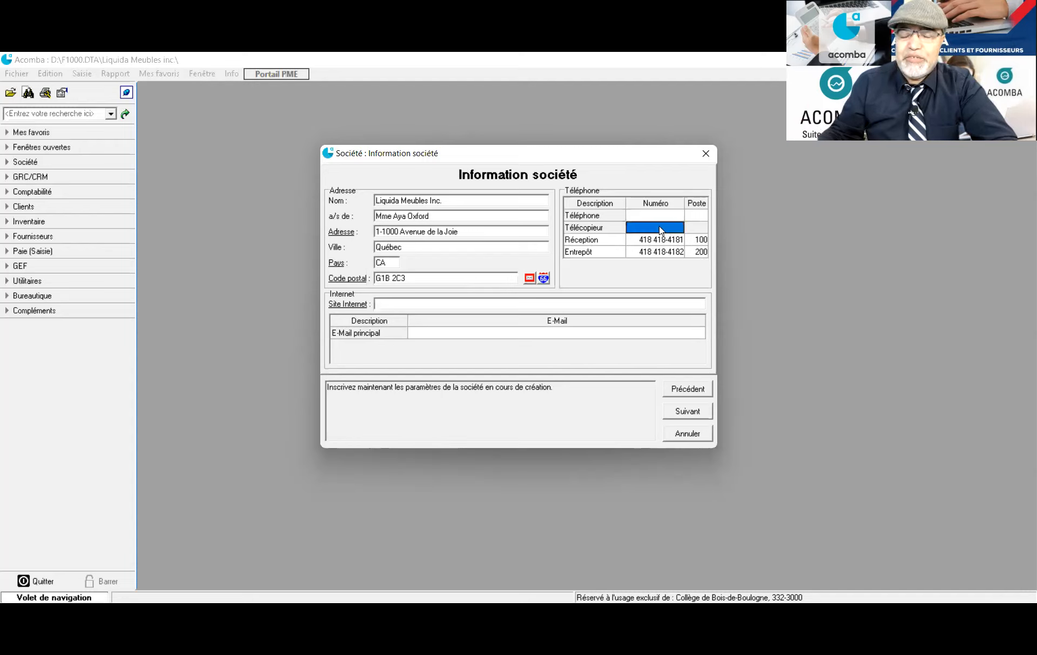
left_click(661, 229)
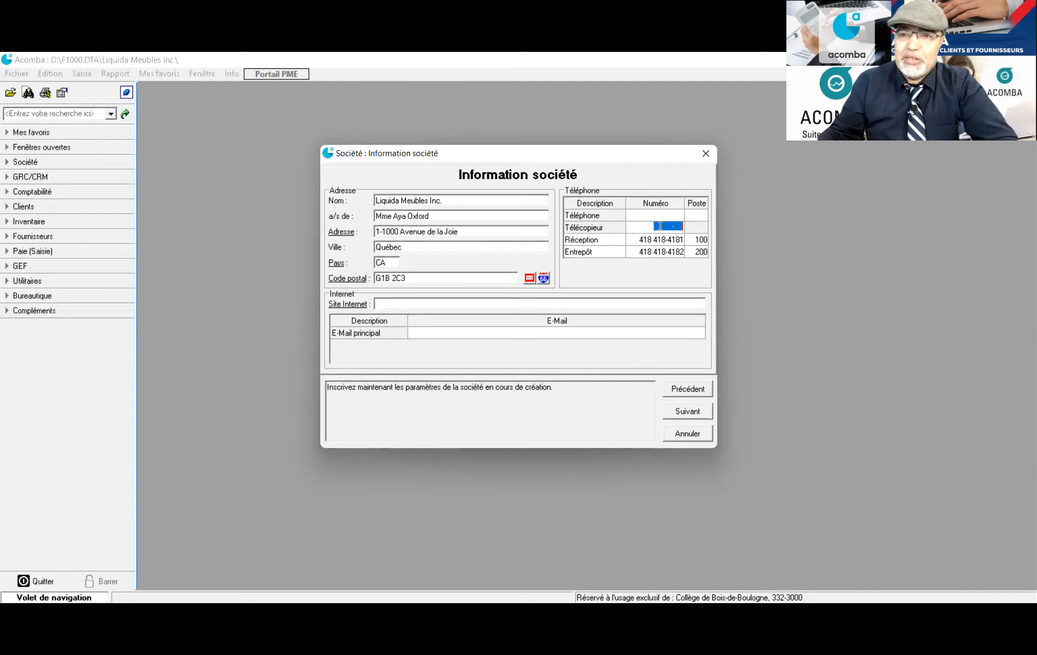
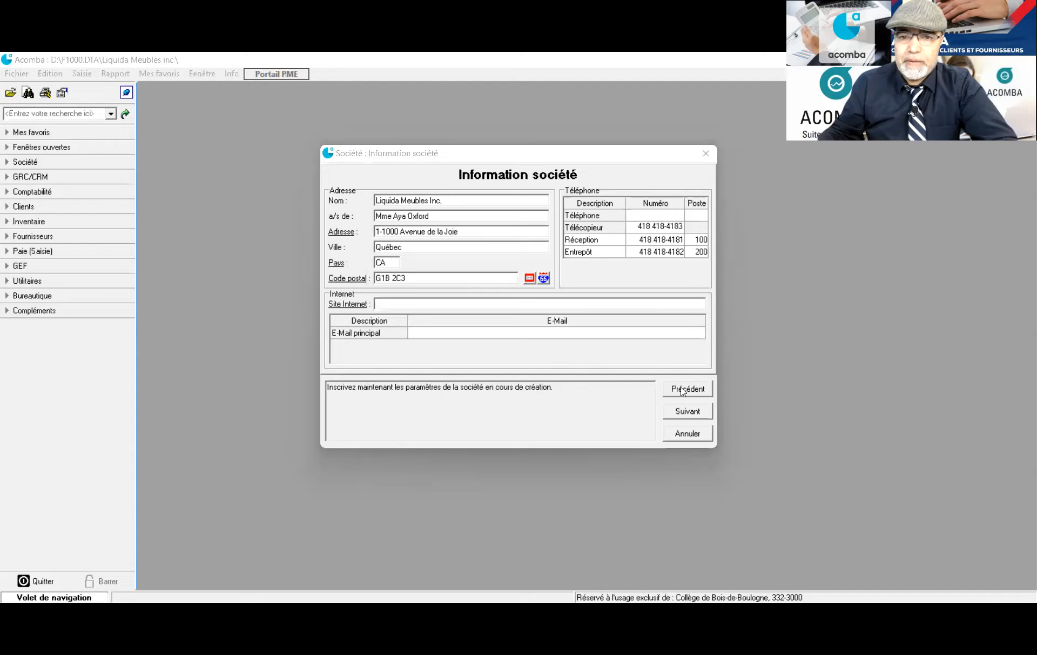
left_click(391, 305)
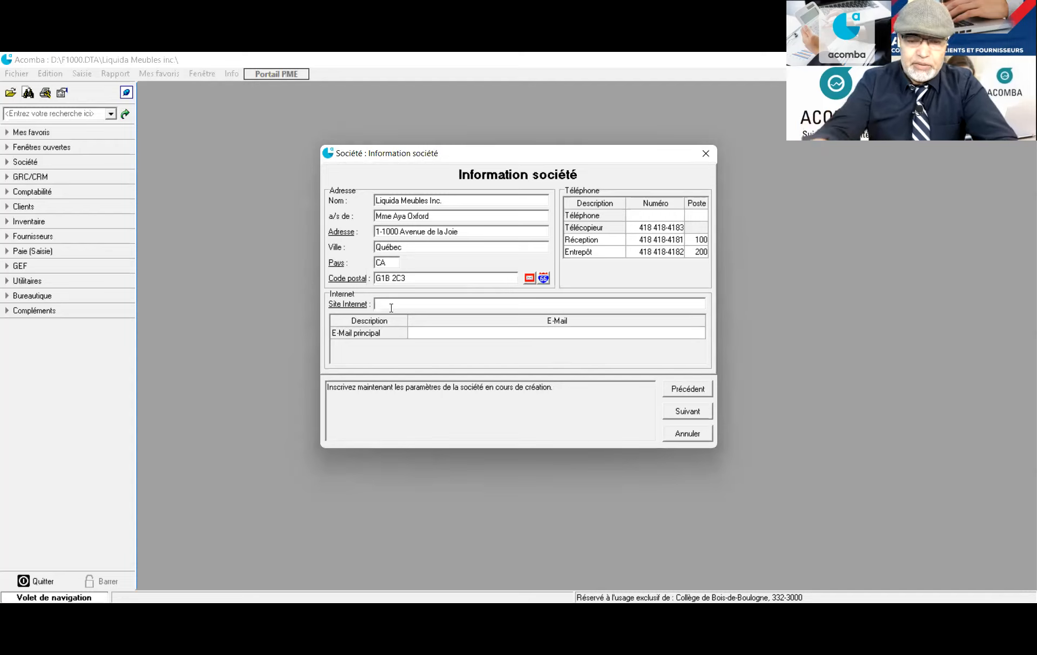
type("www.")
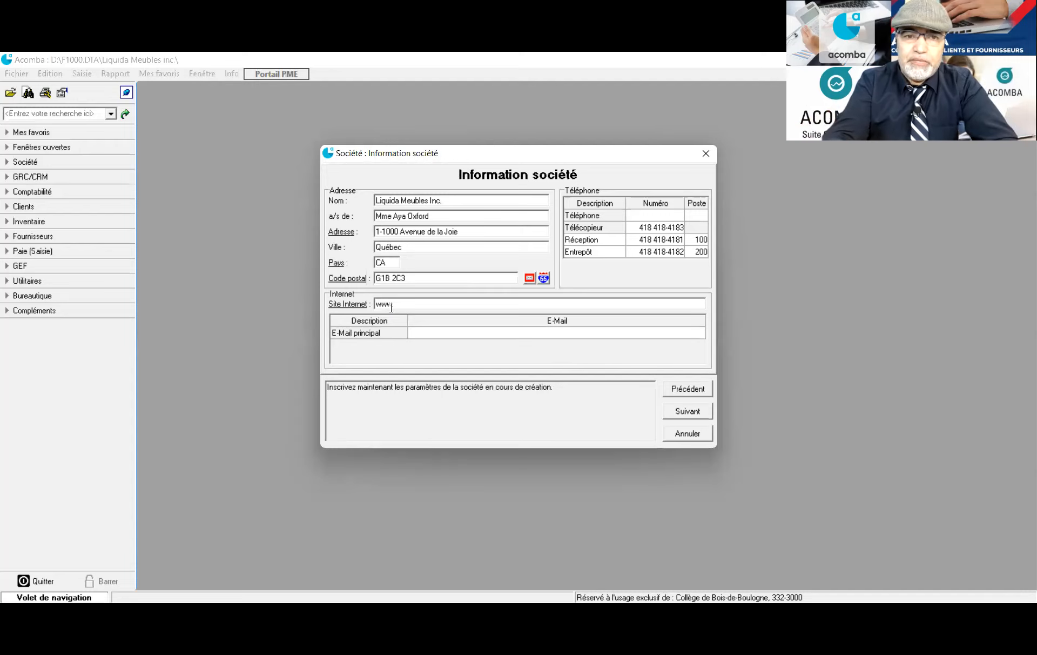
type("liquida")
key("BackSpace")
type("quidameubles")
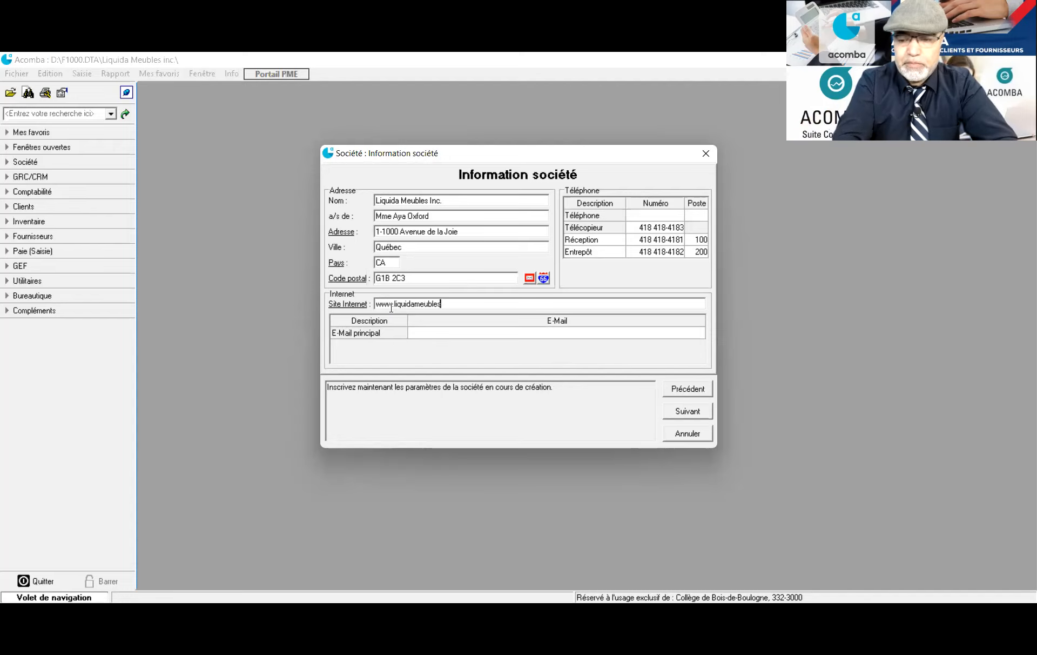
type(".ca")
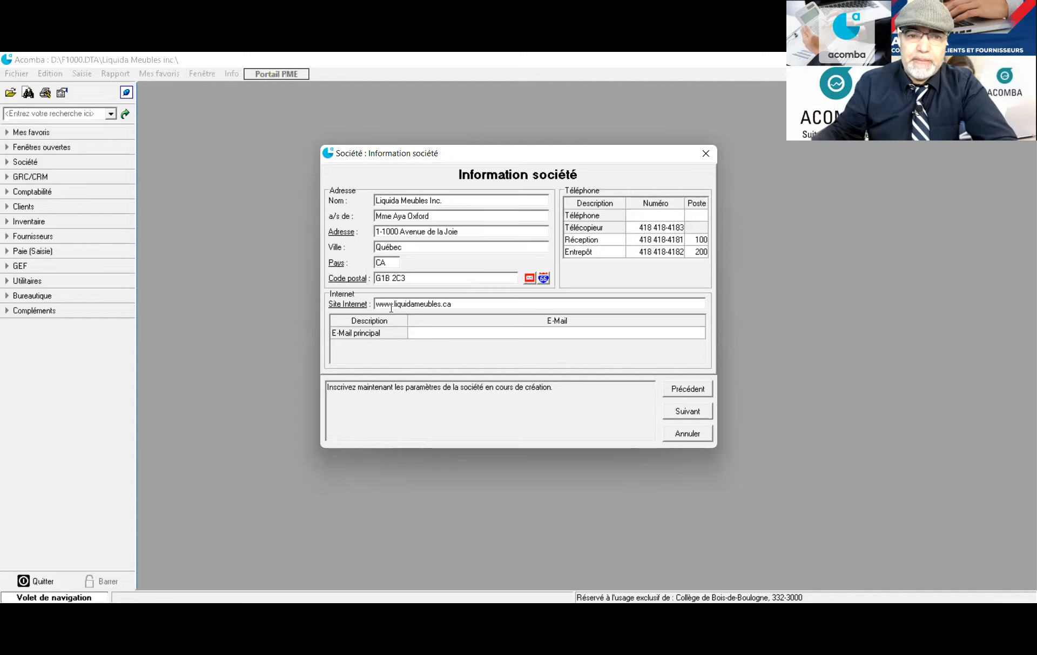
Enter and correct the company's main e-mail address, then continue to chart-of-accounts selection
left_click(430, 331)
left_click(430, 330)
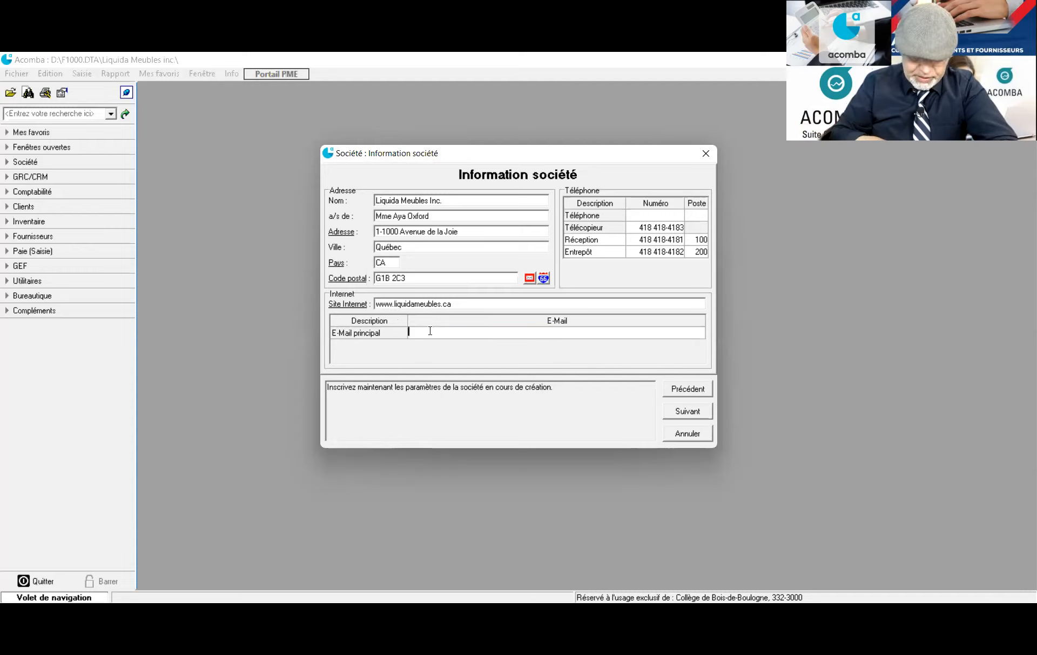
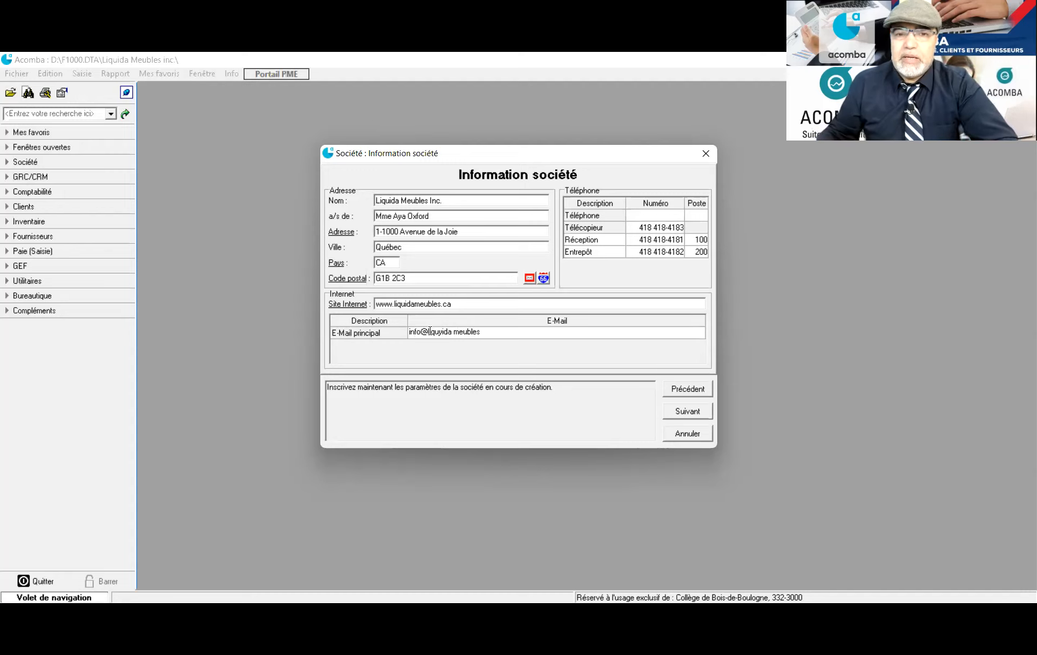
left_click(458, 333)
key("BackSpace")
key("BackSpace")
key("BackSpace")
key("BackSpace")
key("BackSpace")
key("BackSpace")
key("BackSpace")
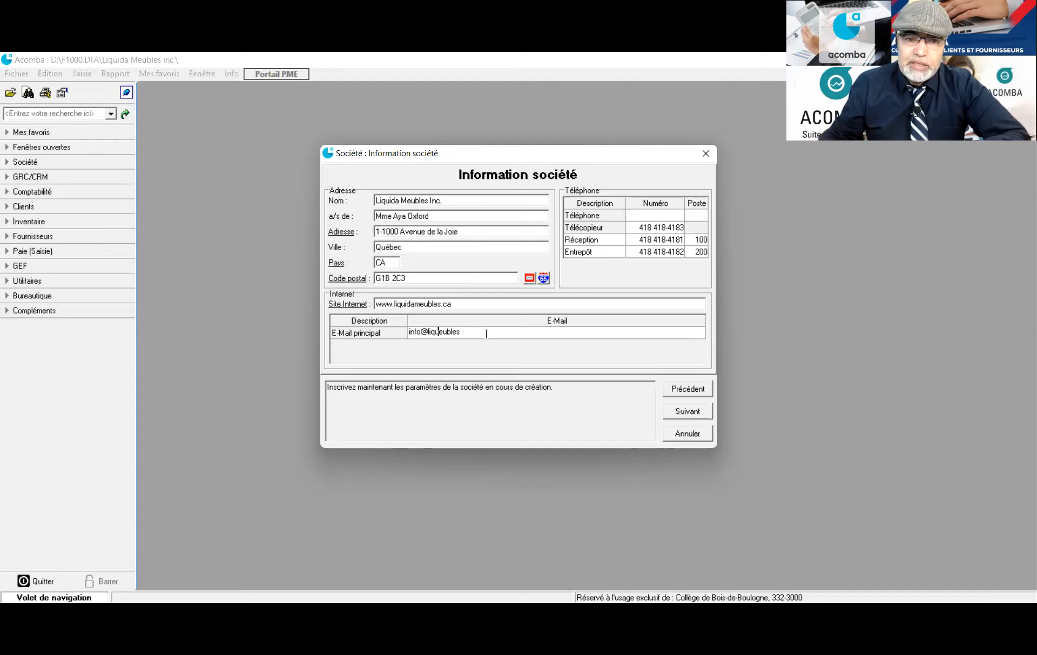
type("uid")
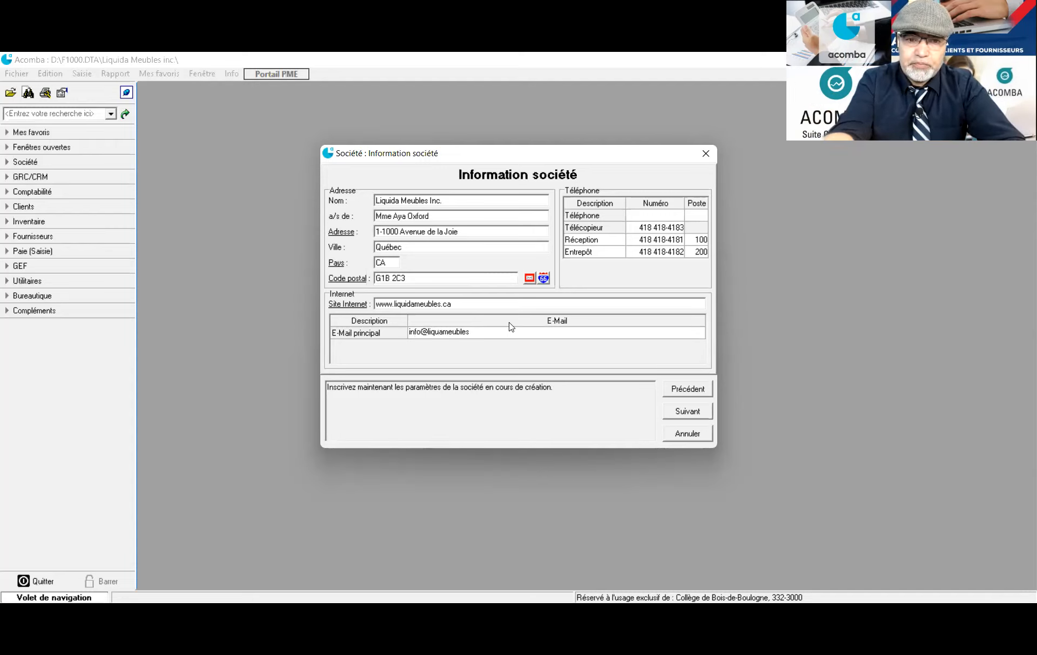
key("BackSpace")
key("BackSpace")
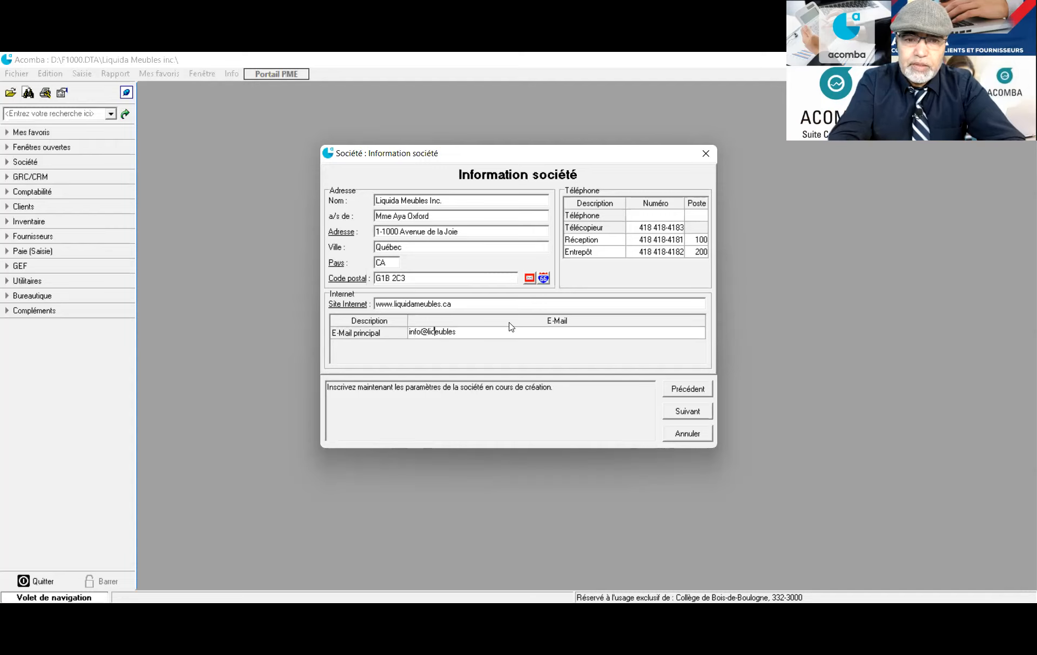
type("idam")
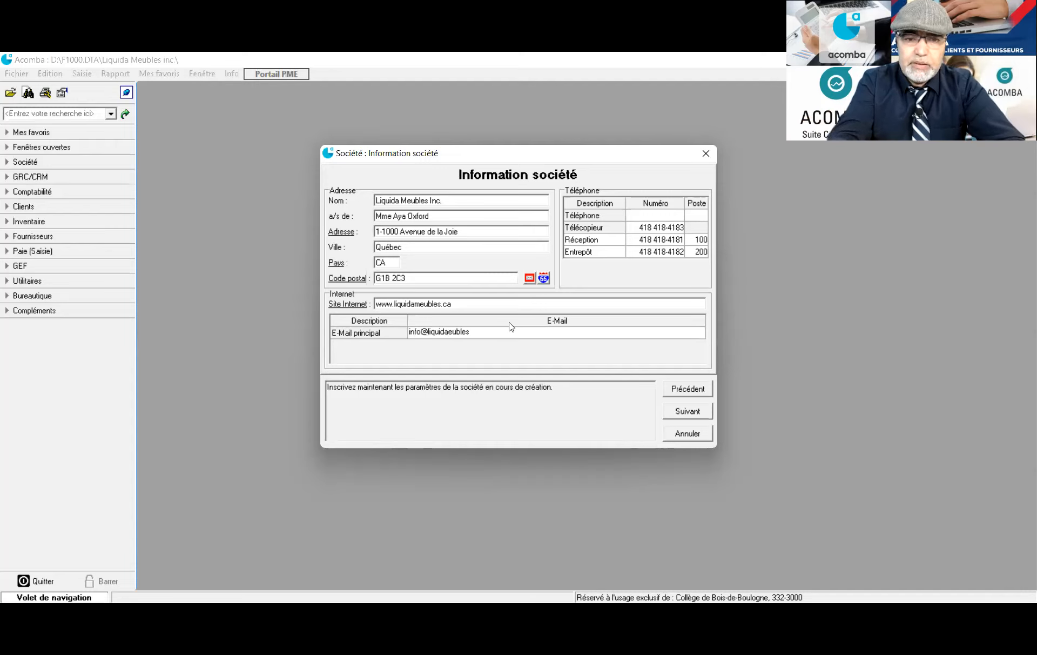
key("Right")
key("Right")
key("Right")
key("Right")
key("Right")
key("Right")
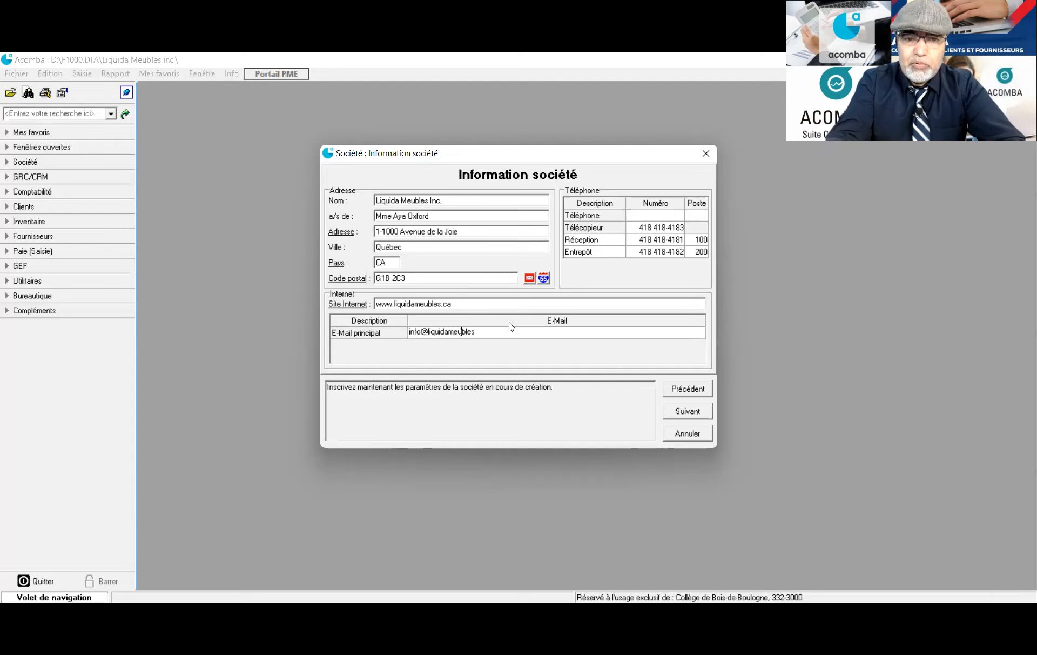
type(".ca")
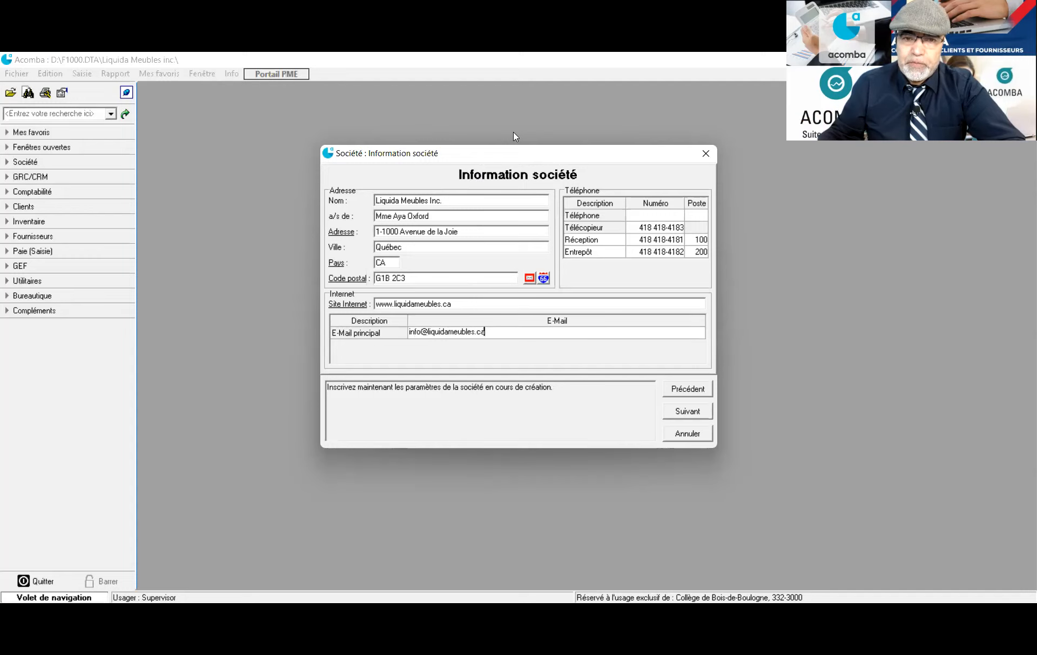
left_click_drag(565, 151, 513, 132)
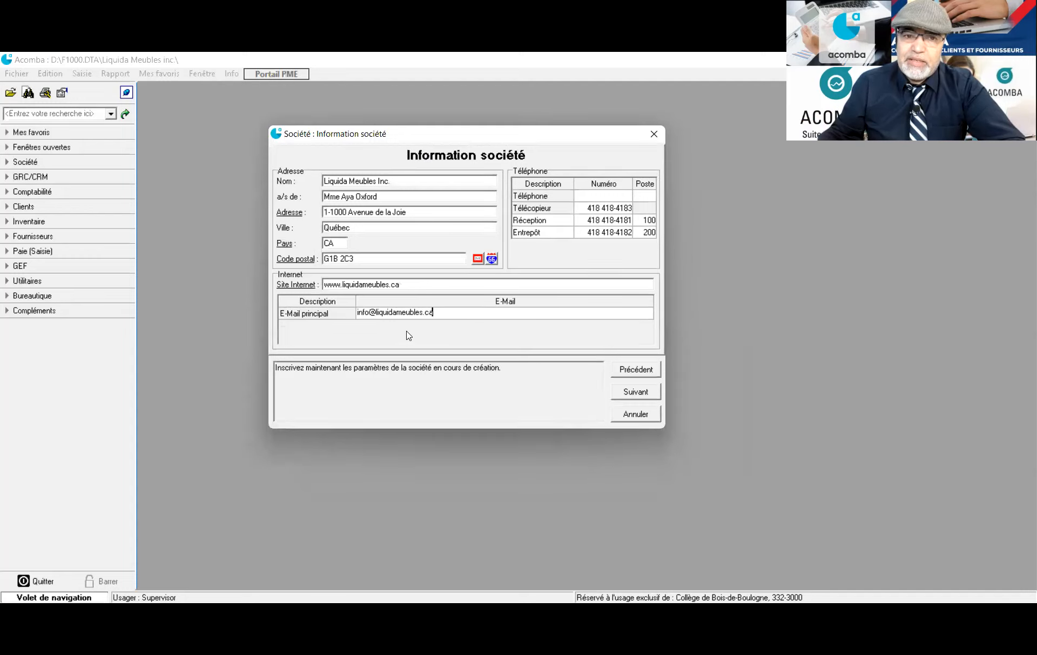
left_click(626, 400)
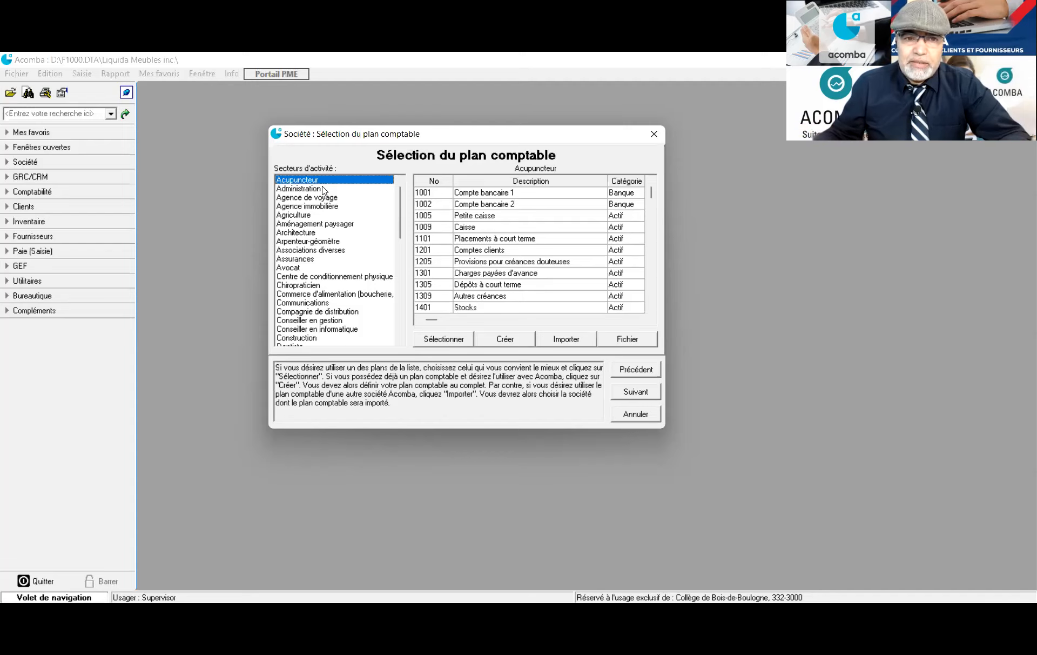
Preview the Architecture, Assurances, Construction, Épicerie, Dentiste and Hôtel/motel sample charts of accounts
left_click(297, 232)
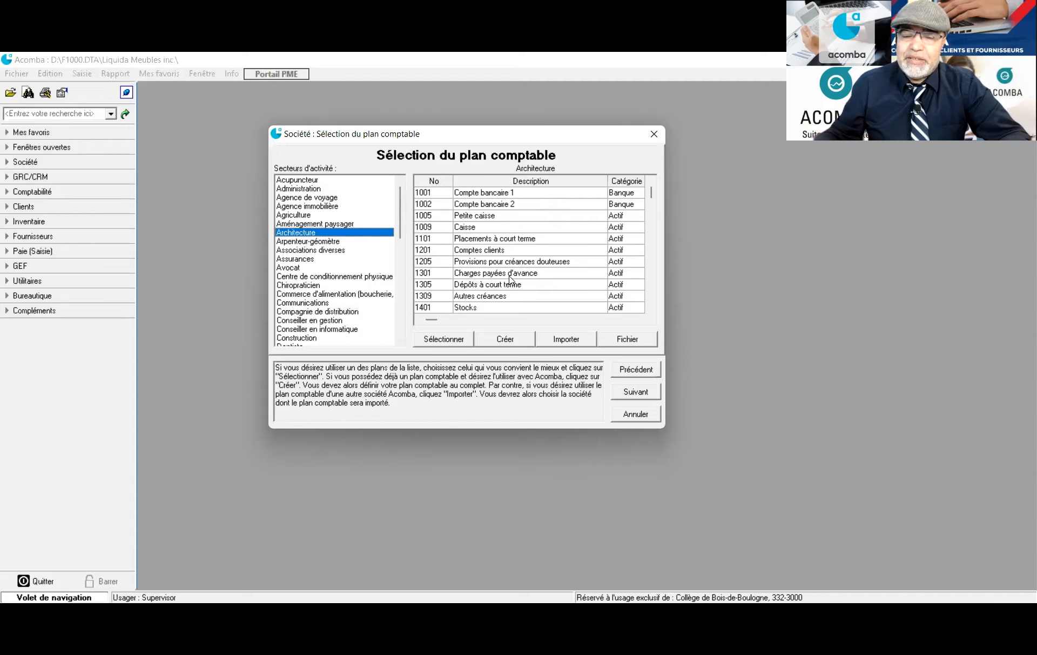
left_click(304, 260)
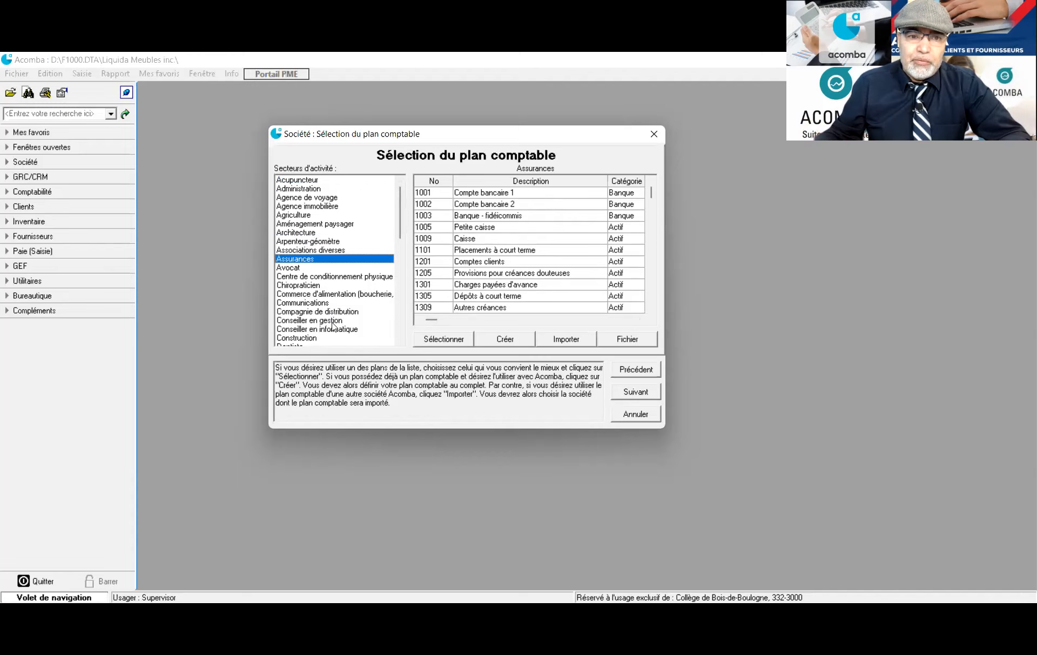
scroll(333, 339, "down", 2)
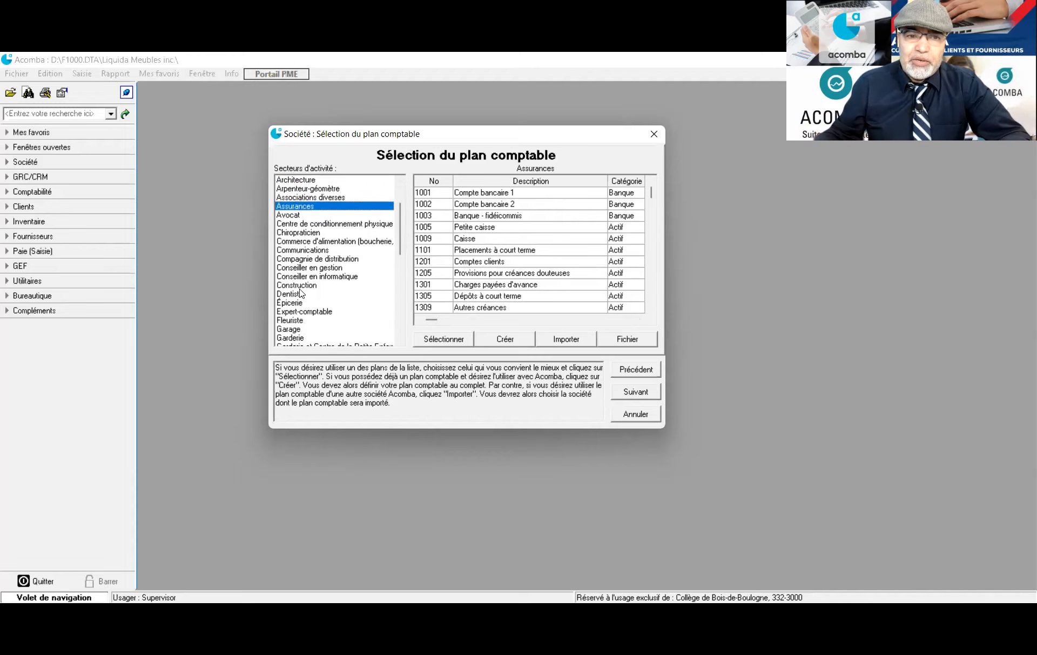
left_click(302, 286)
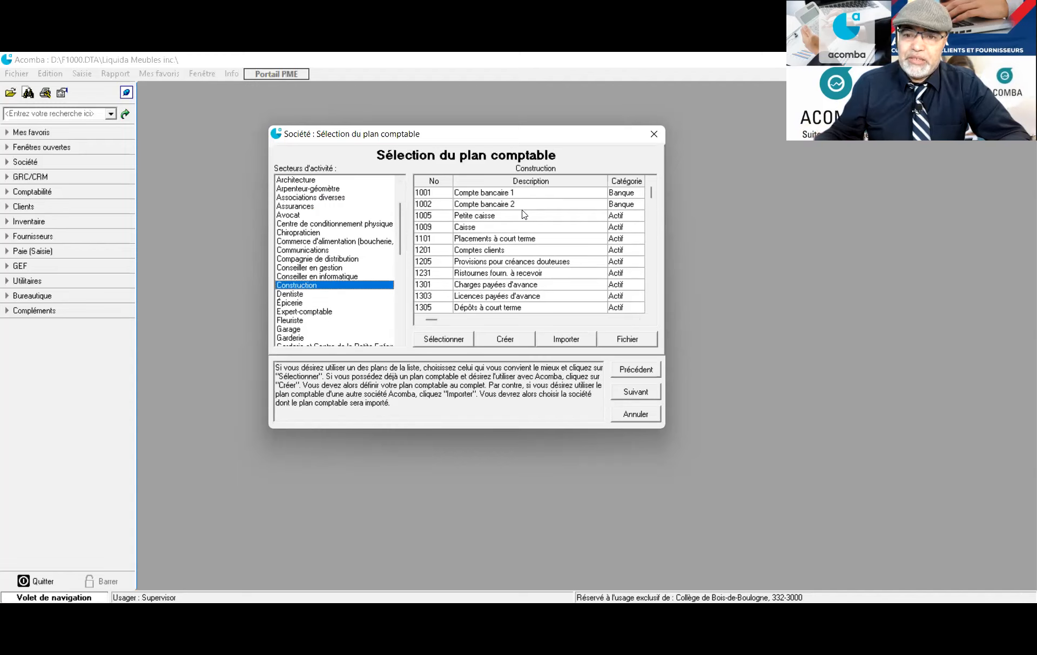
scroll(392, 296, "down", 2)
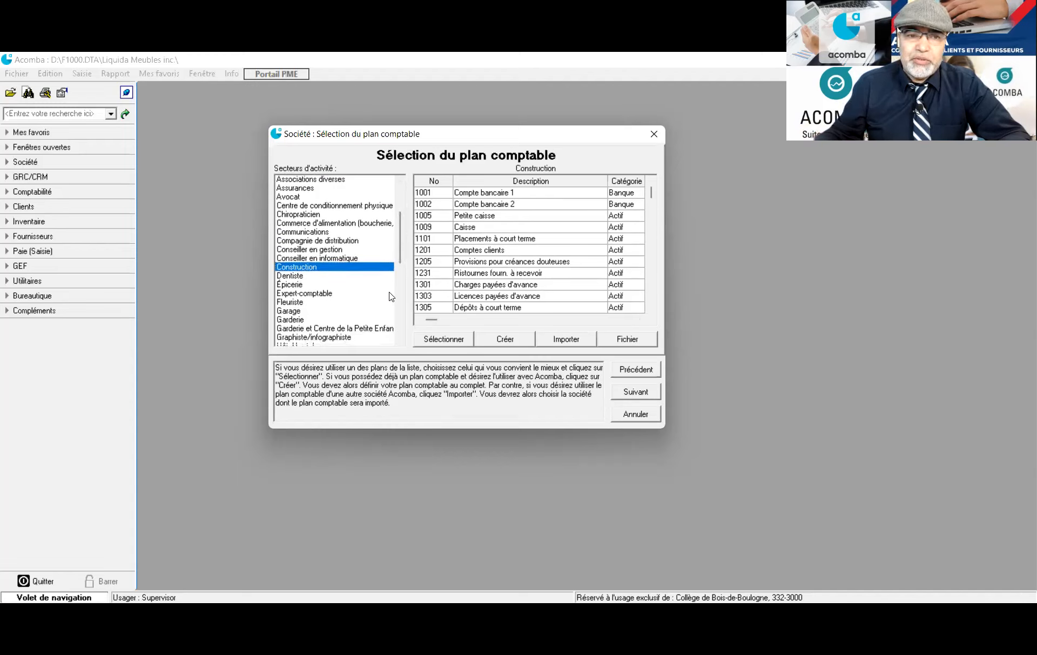
scroll(391, 296, "down", 1)
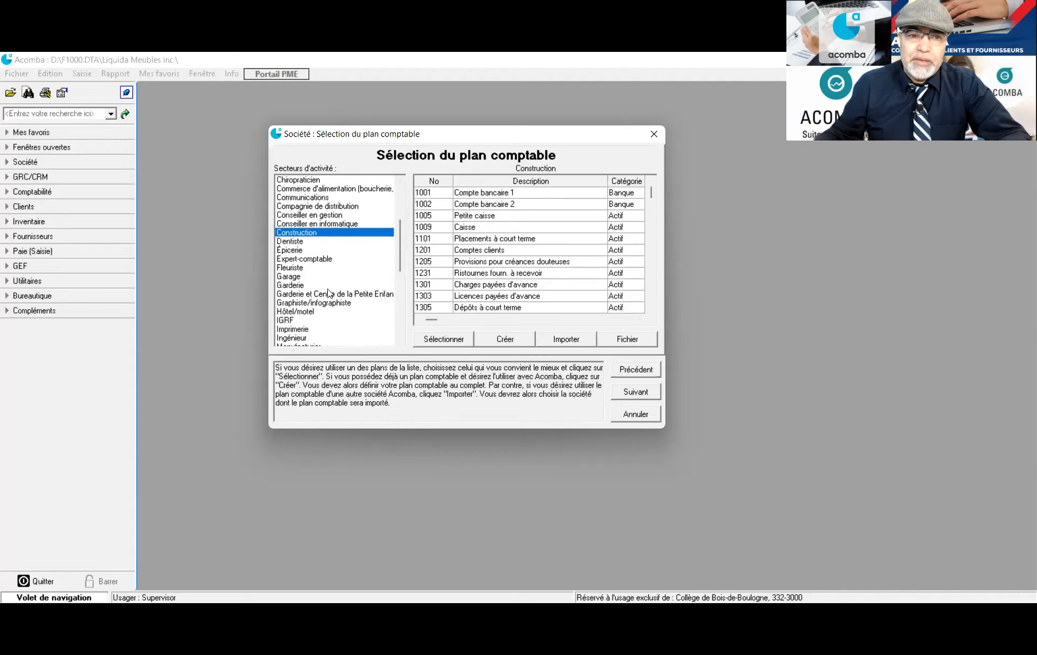
left_click(294, 249)
left_click(292, 240)
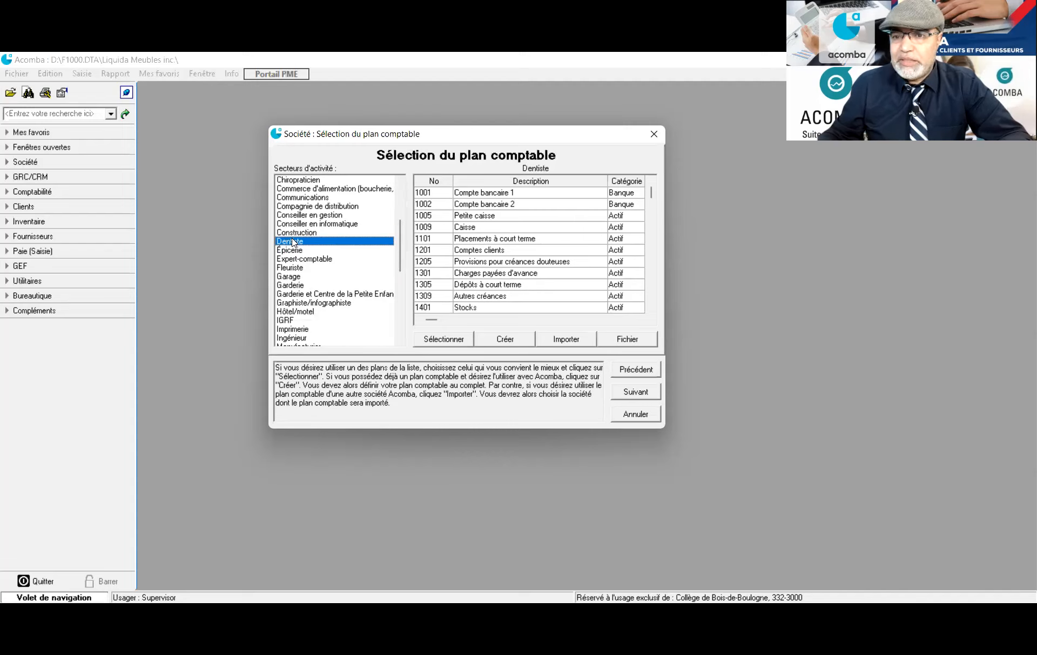
left_click(315, 312)
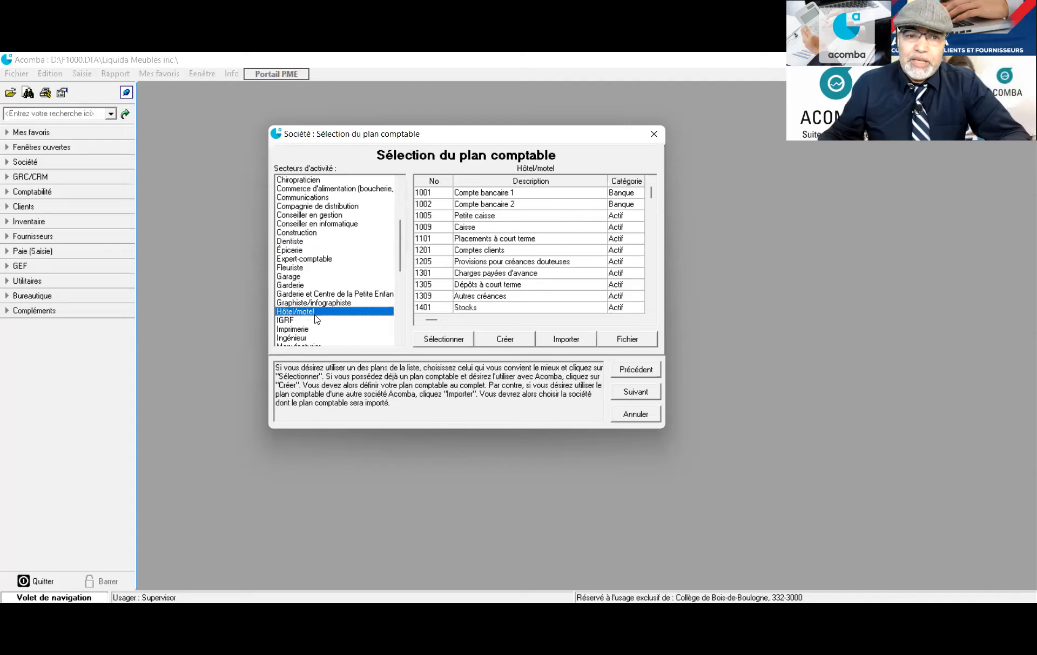
Preview the Imprimerie, Notaire and Pharmacie charts, then pick the Vente au détail sector
scroll(310, 329, "down", 2)
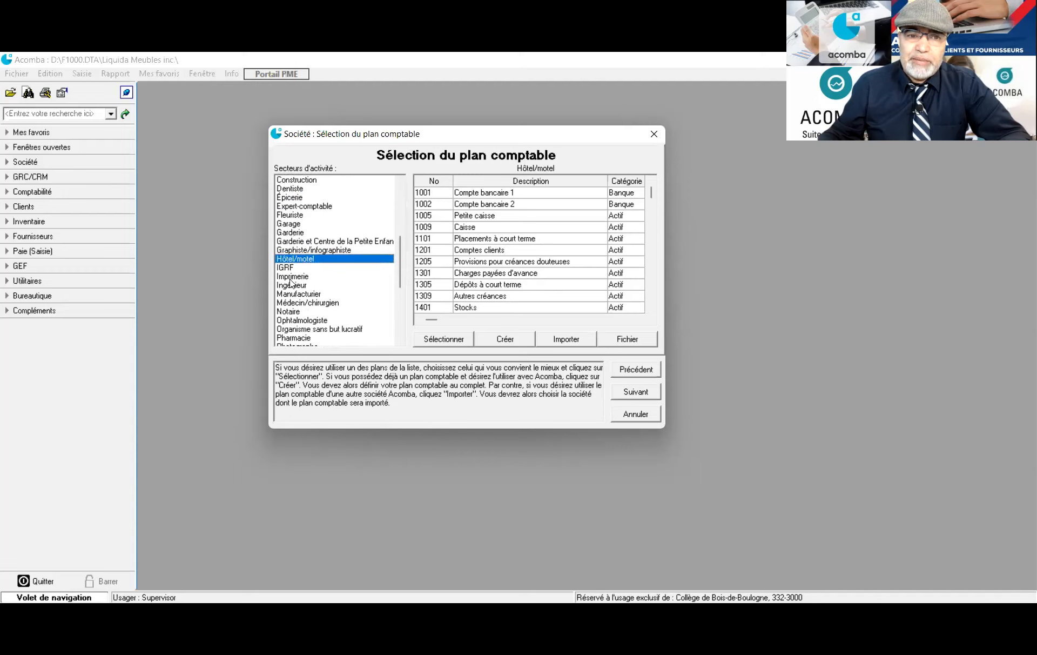
left_click(290, 277)
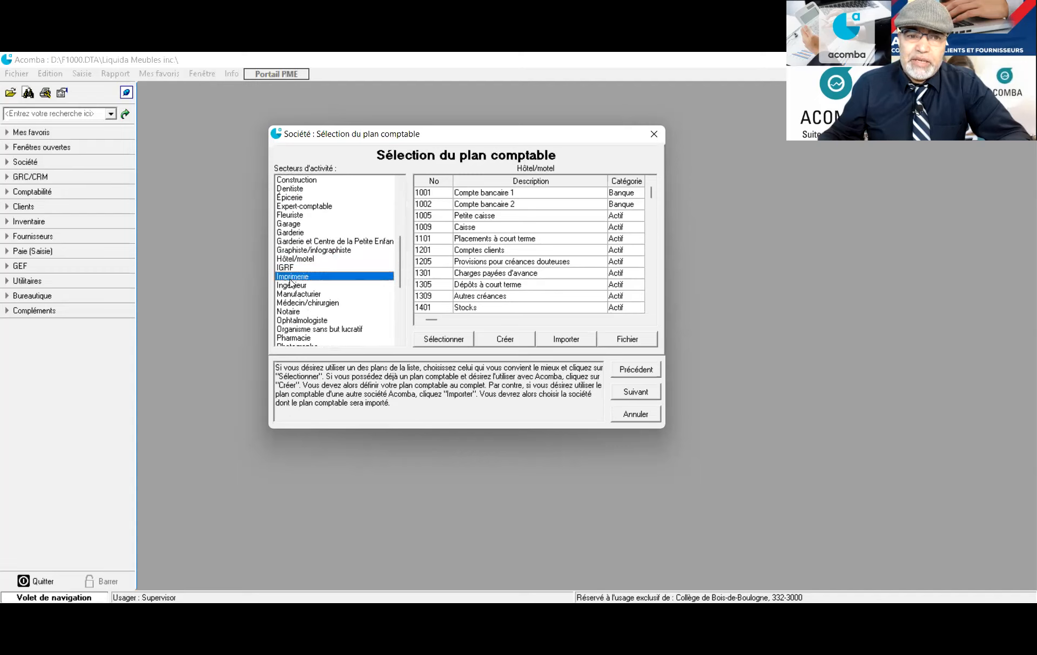
left_click(296, 312)
scroll(331, 323, "down", 2)
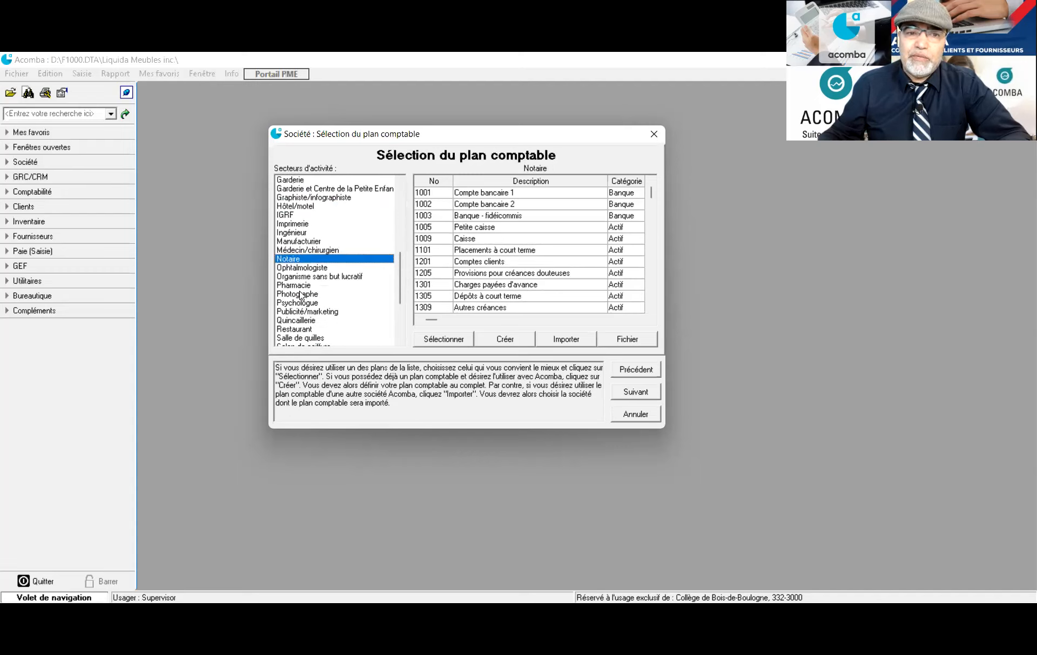
left_click(300, 287)
scroll(308, 289, "down", 2)
scroll(309, 289, "down", 2)
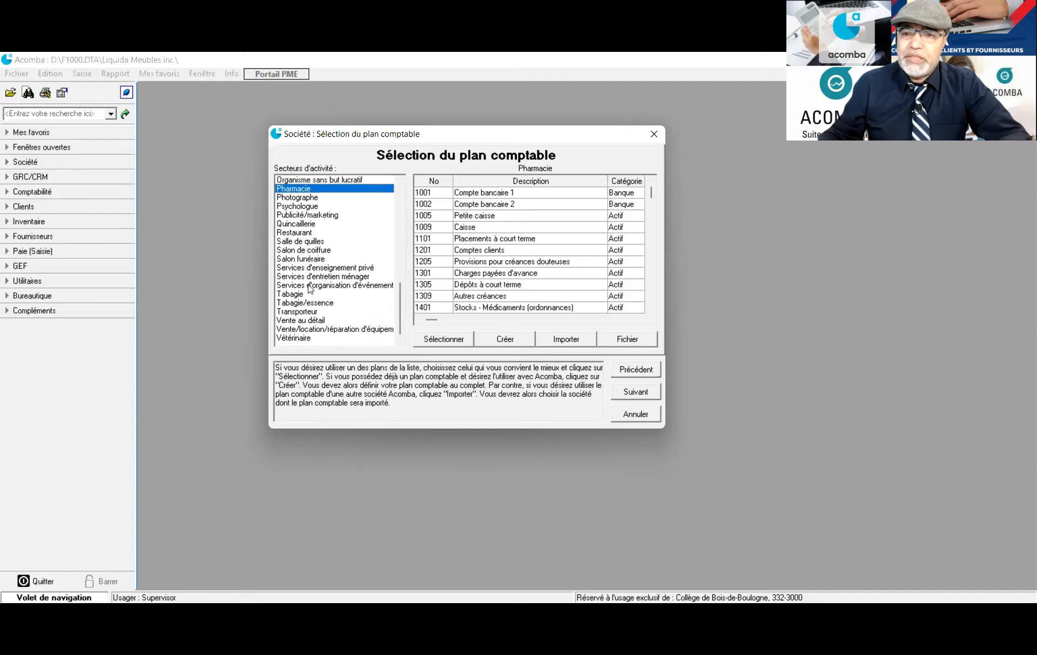
left_click(317, 321)
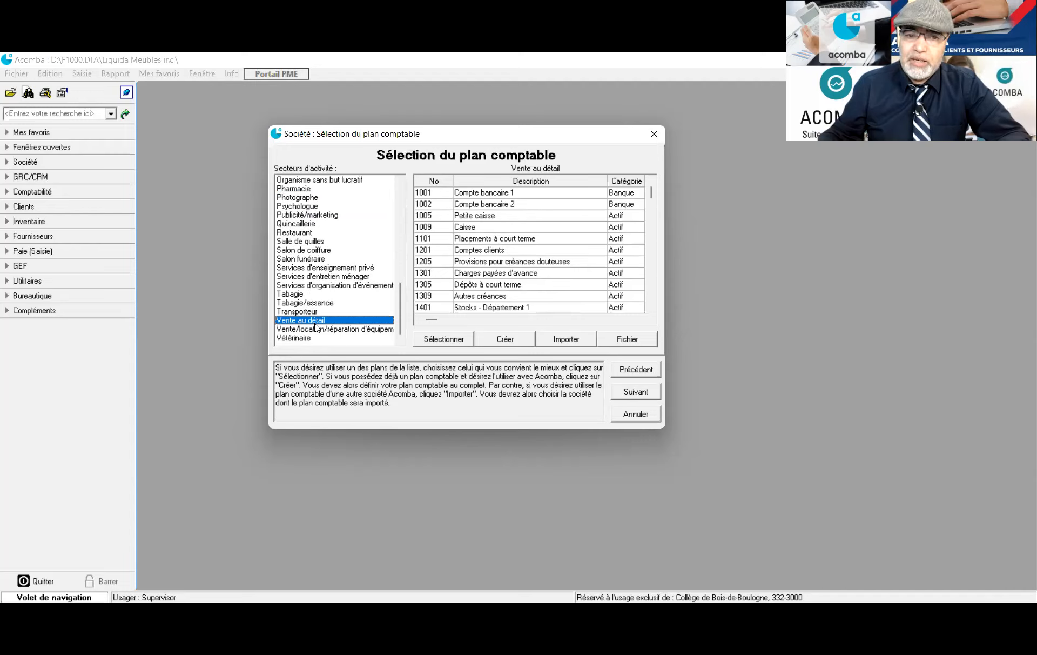
Adopt the Vente au détail chart of accounts and proceed to tax creation
left_click(449, 341)
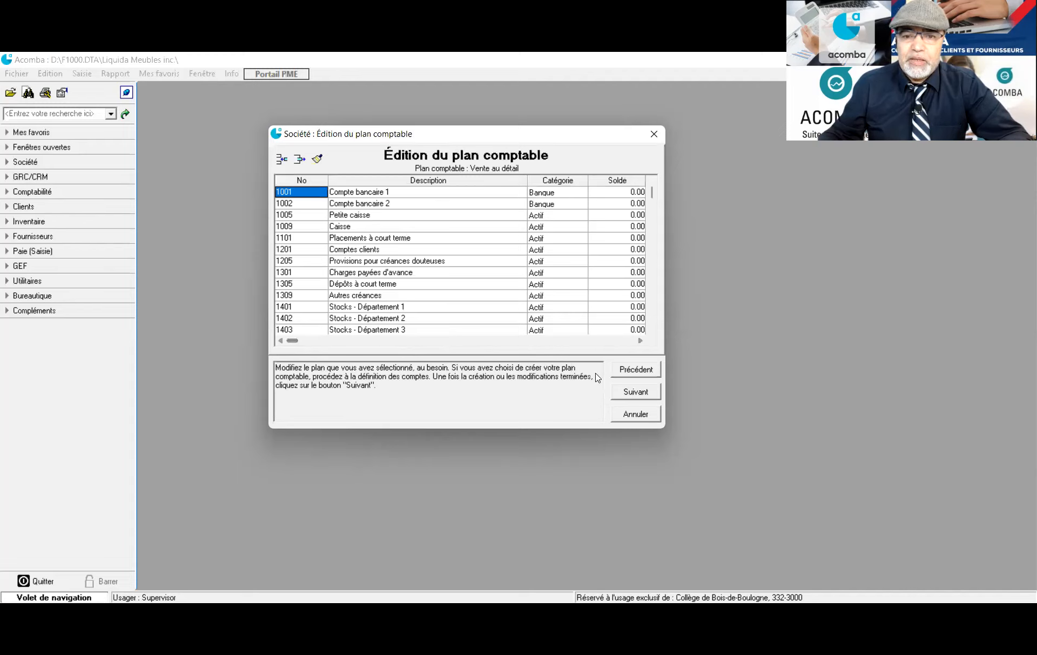
left_click(626, 390)
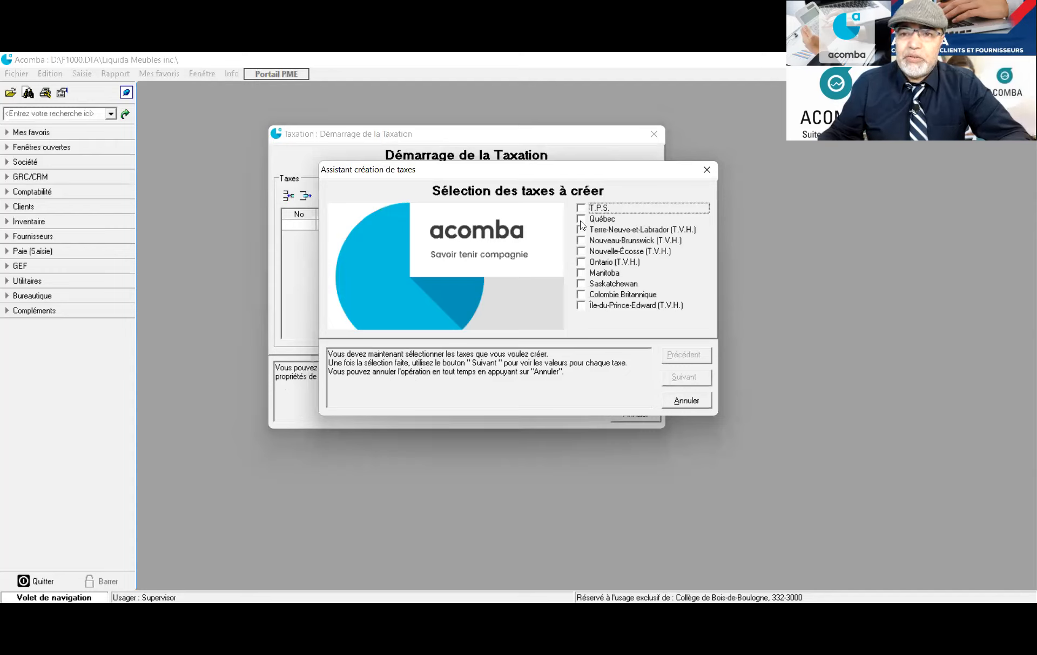
Select the Québec tax and set T.P.S. collected and paid accounts to 2301 and 2302
left_click(581, 219)
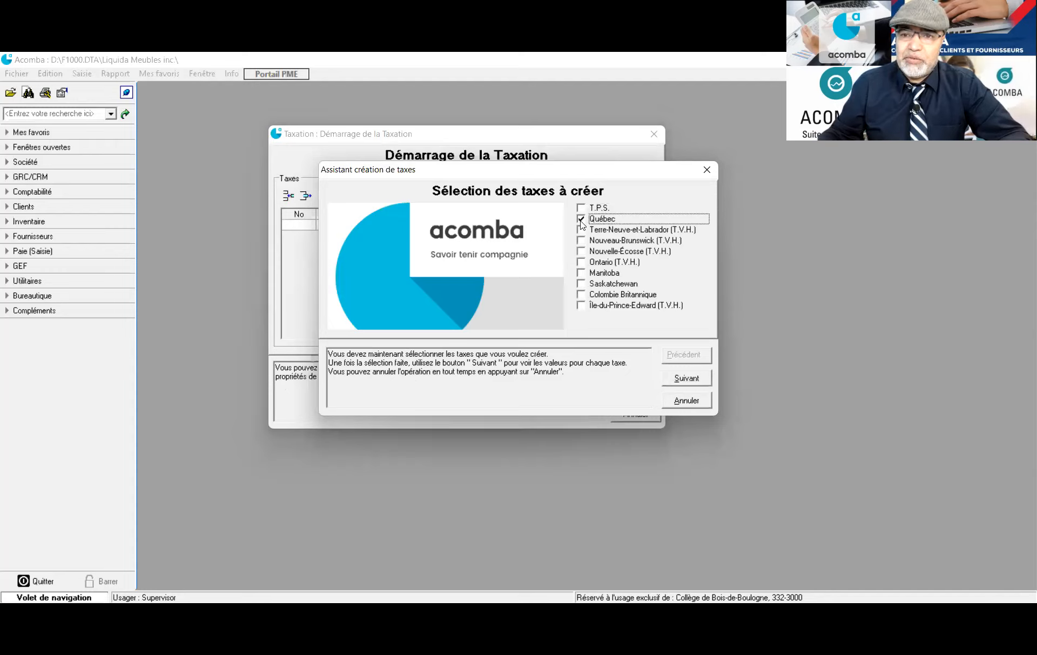
left_click(681, 382)
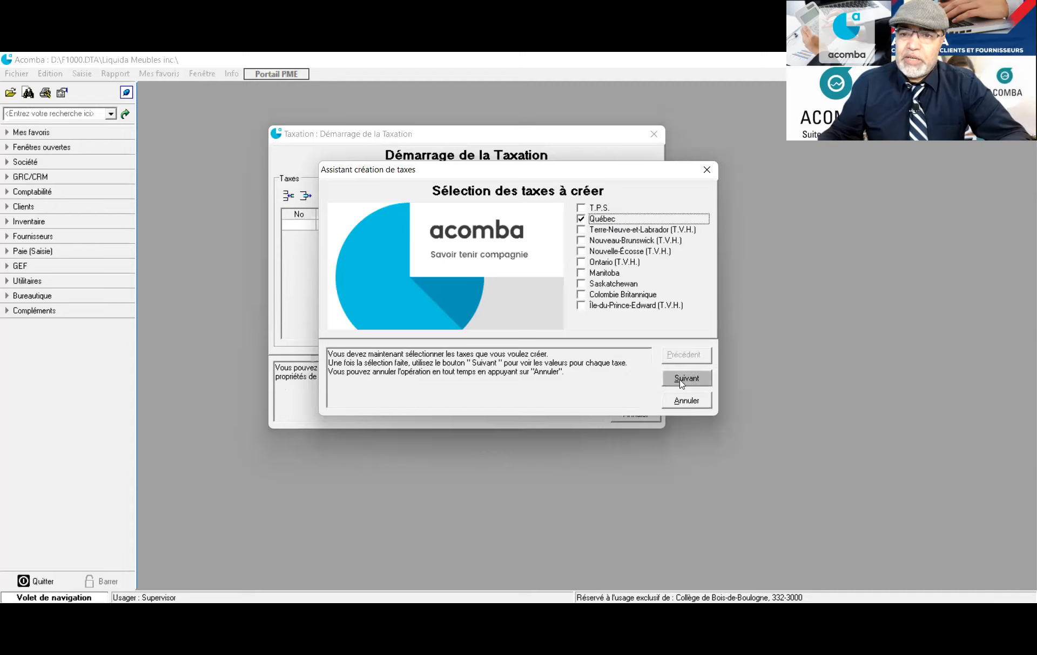
left_click(680, 383)
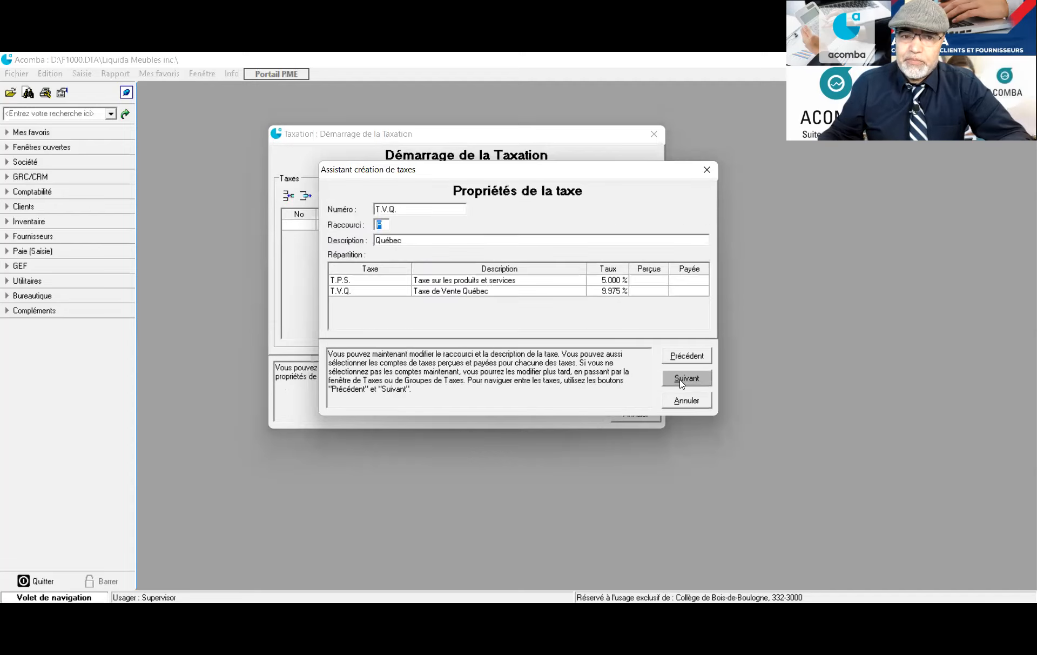
left_click(645, 282)
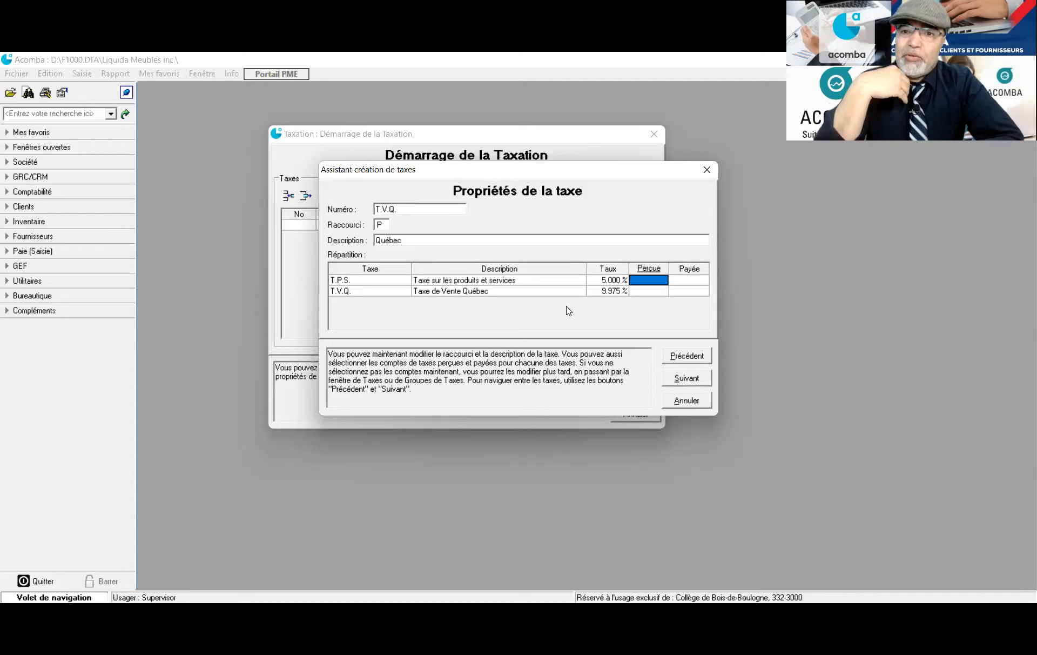
type("2301")
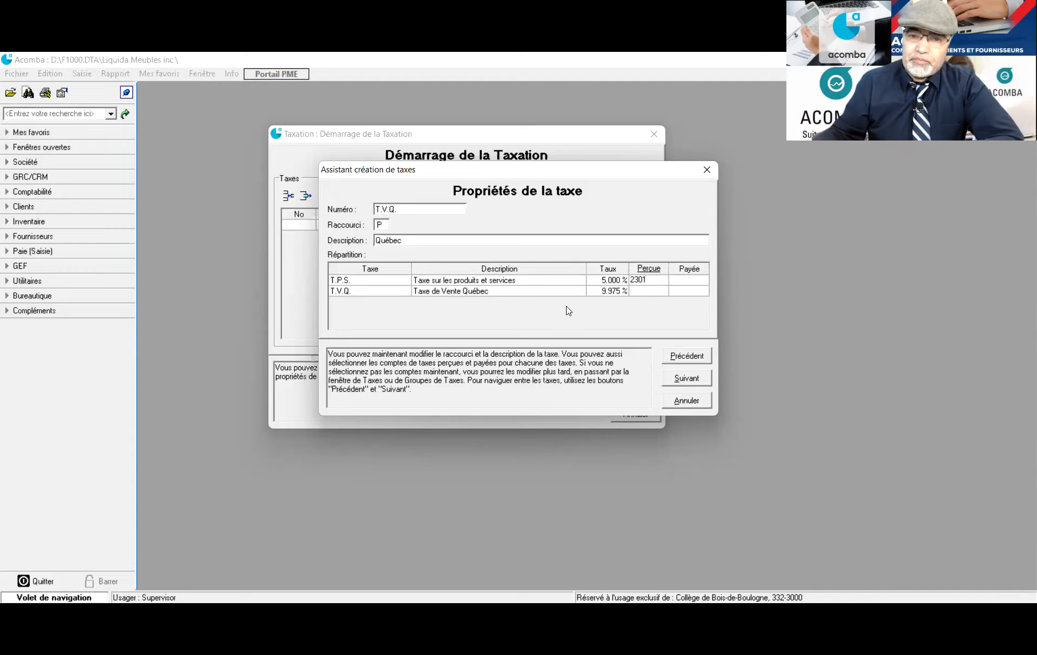
left_click(679, 280)
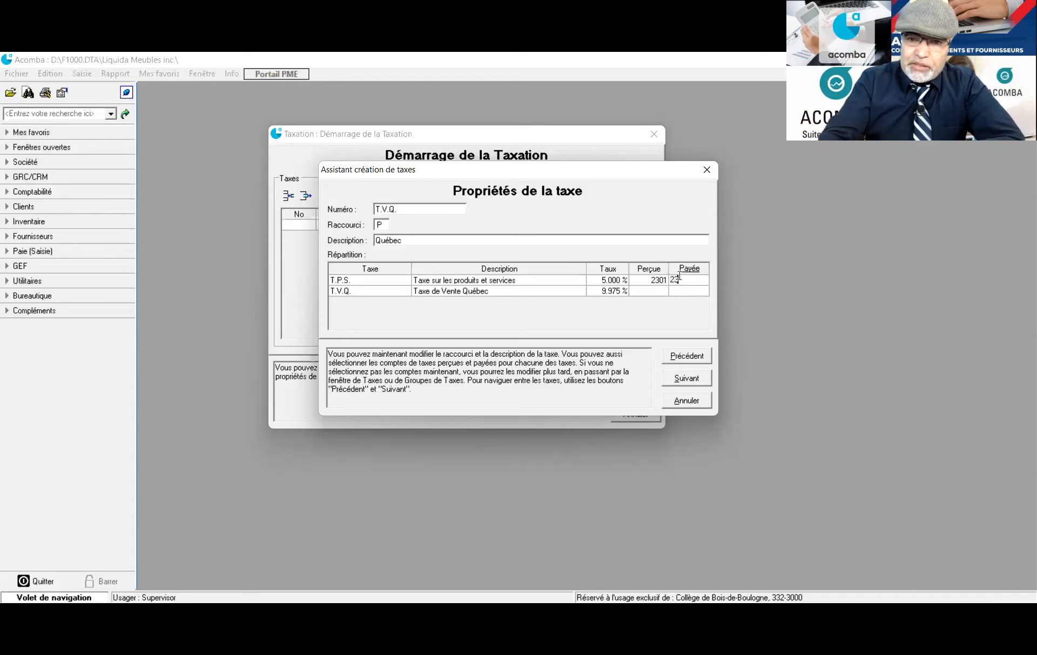
type("02")
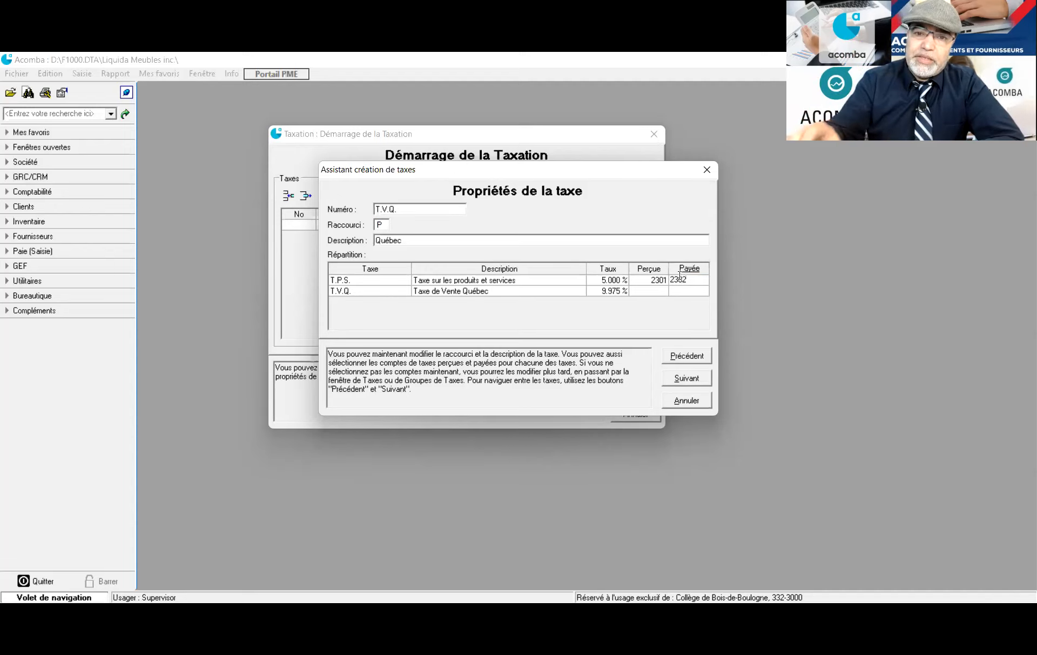
Set T.V.Q. collected and paid accounts to 2311 and 2312, and change the shortcut to Q
left_click(649, 293)
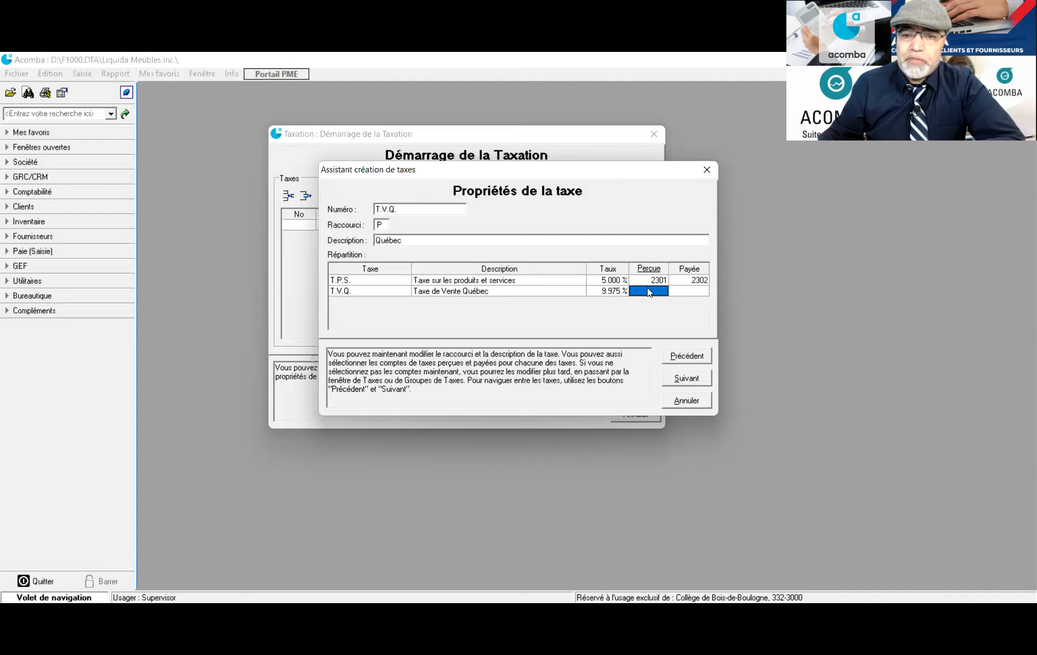
left_click(647, 290)
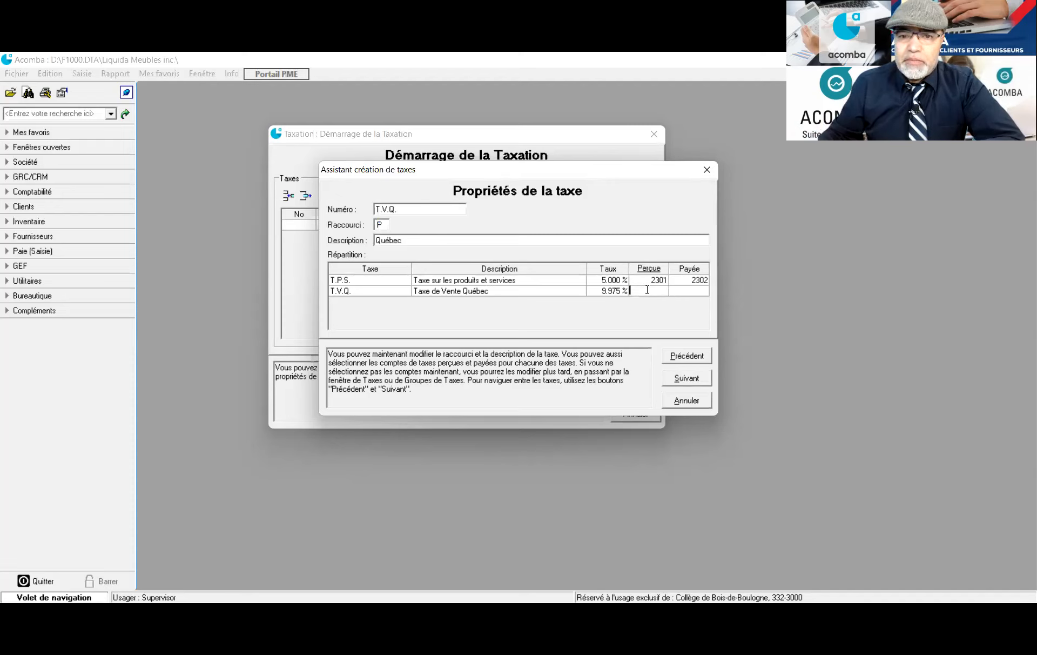
double_click(647, 290)
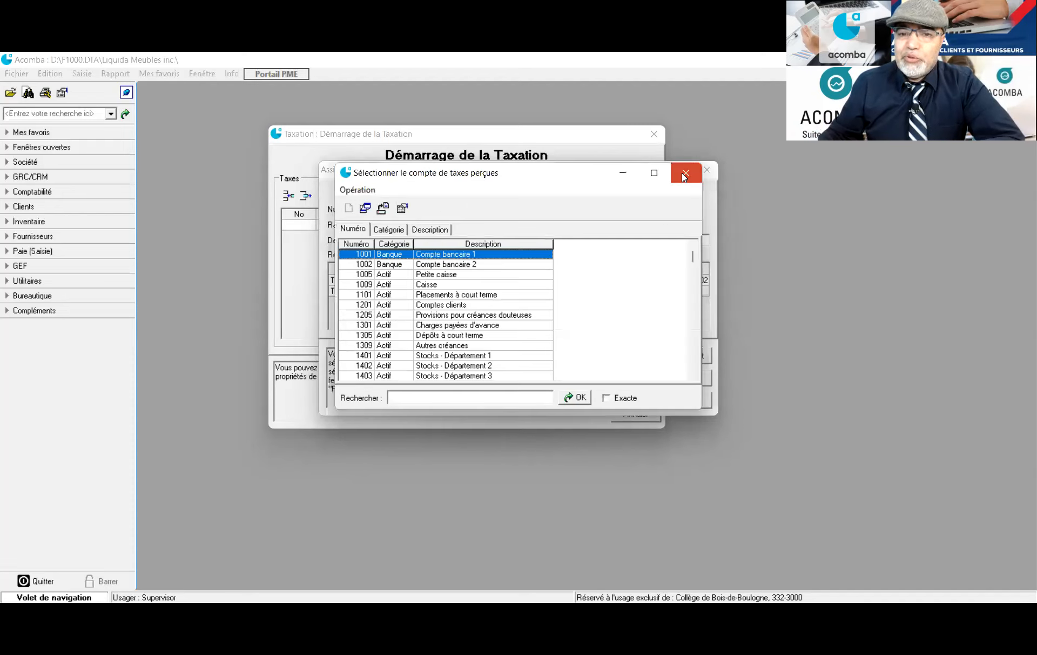
key("Escape")
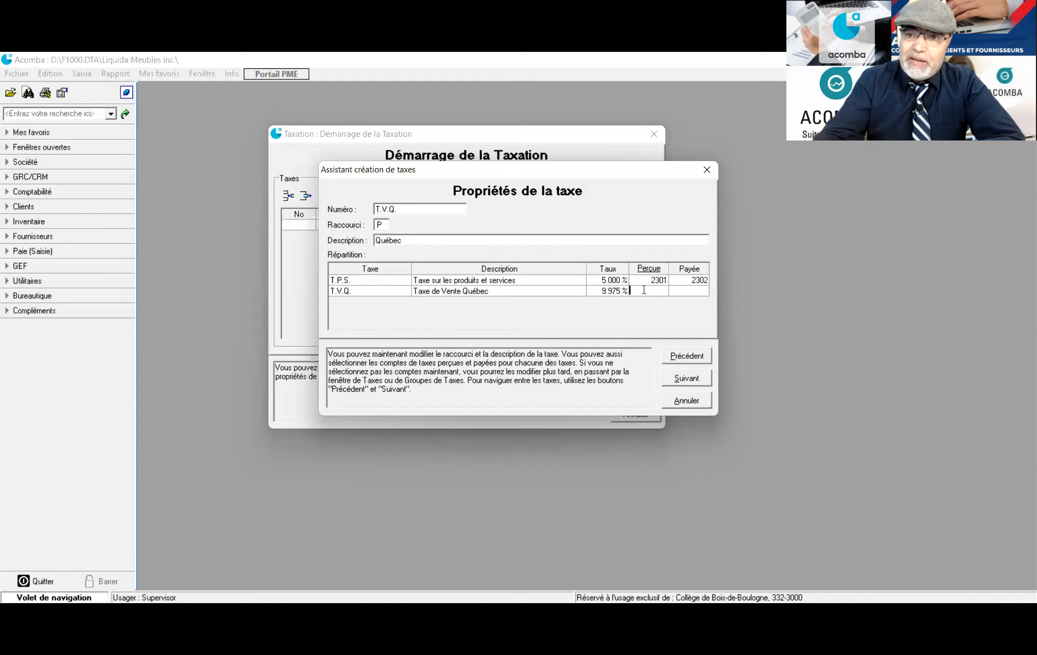
type("23")
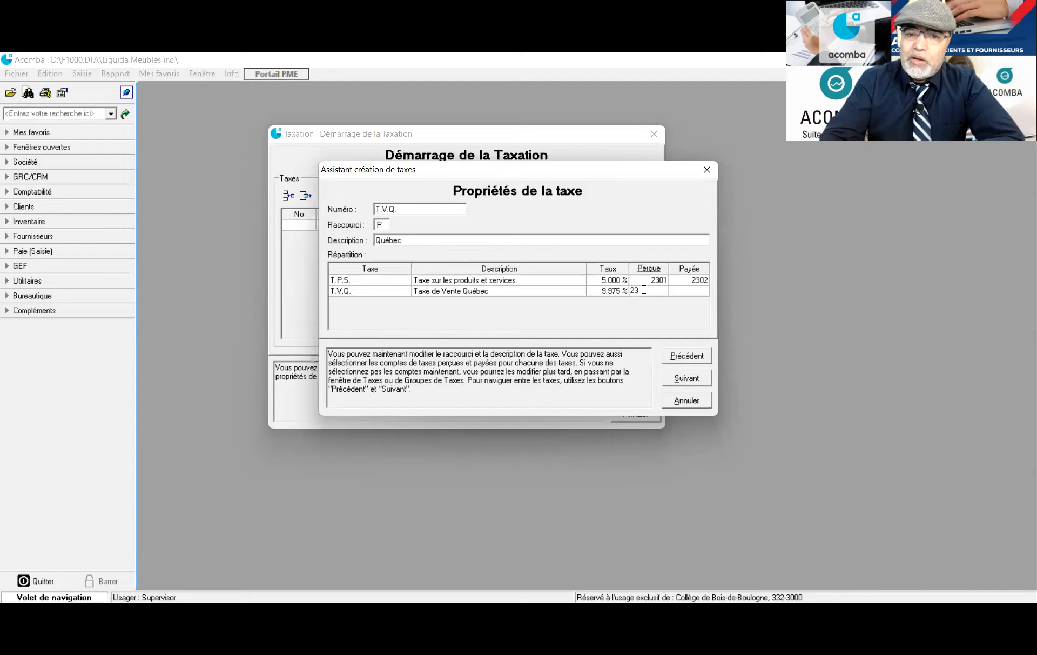
type("11")
left_click(689, 292)
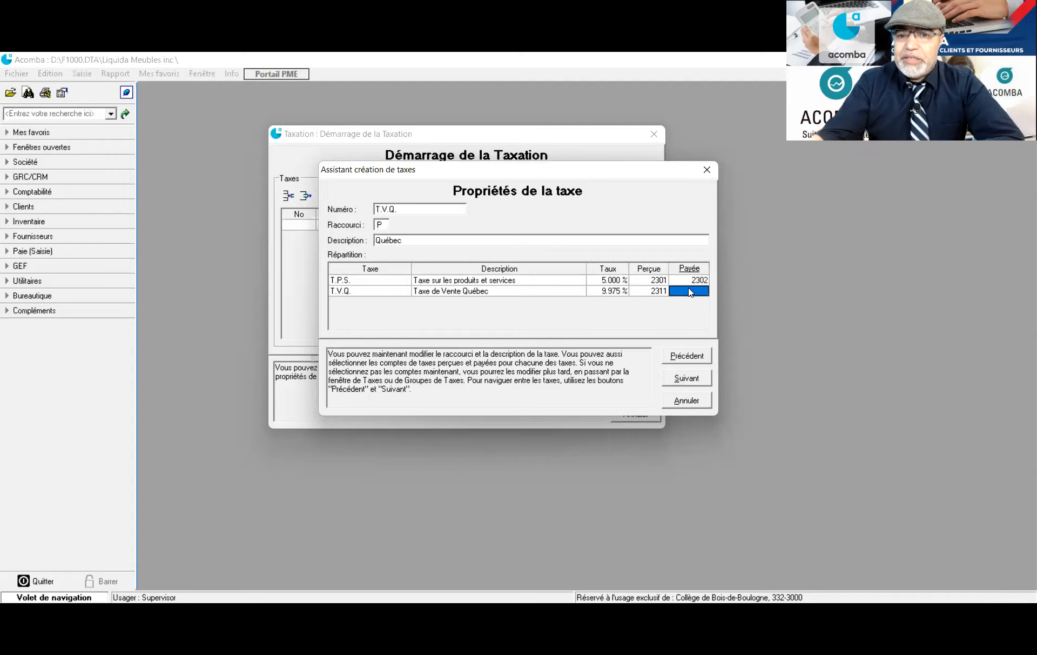
type("2312")
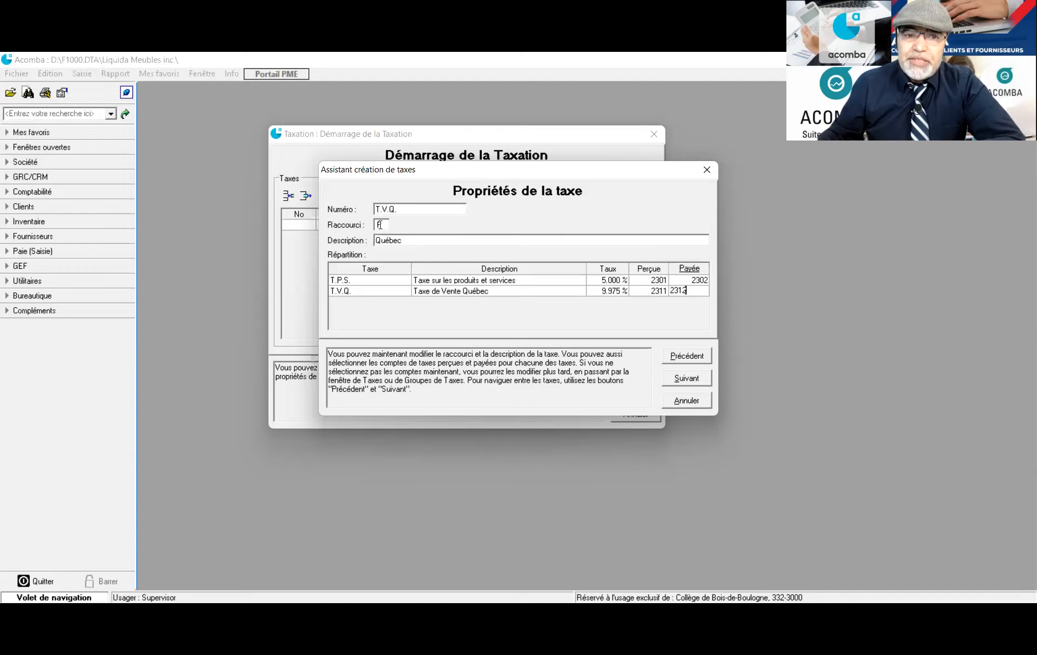
left_click(383, 223)
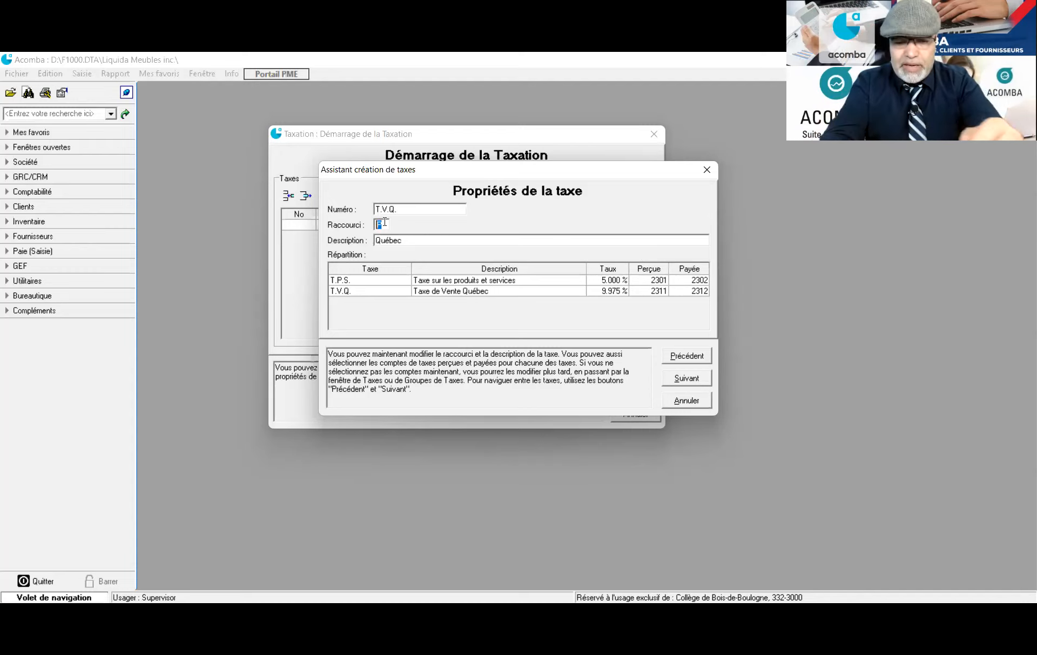
type("Q")
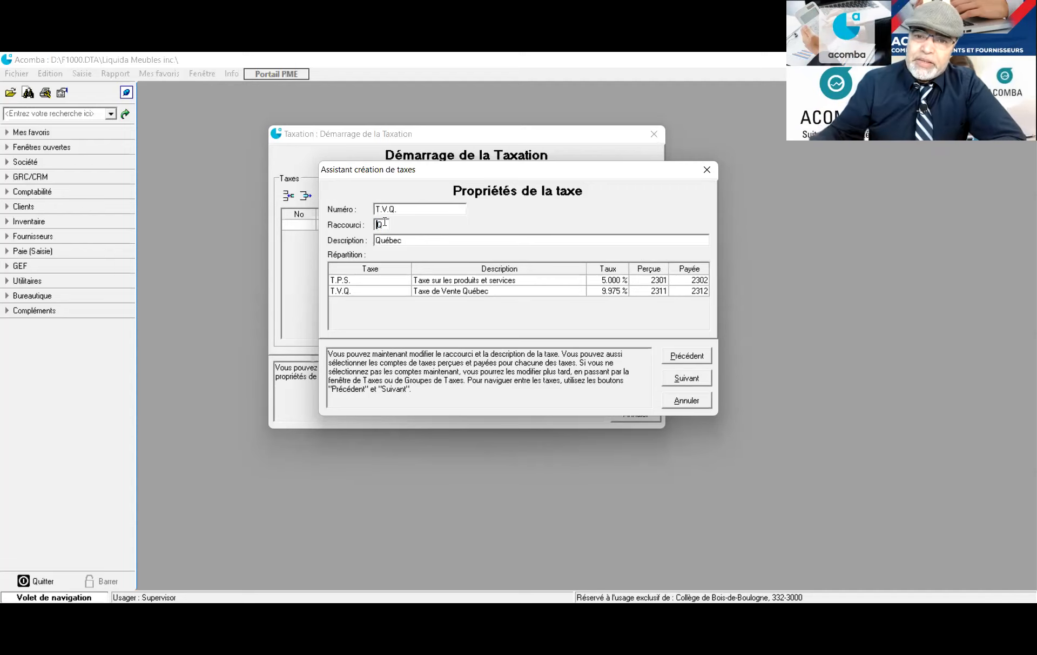
Confirm the tax summary and create the default T.P.S. and T.V.Q. taxes plus the T.V.Q. group with shortcut Q
left_click(687, 380)
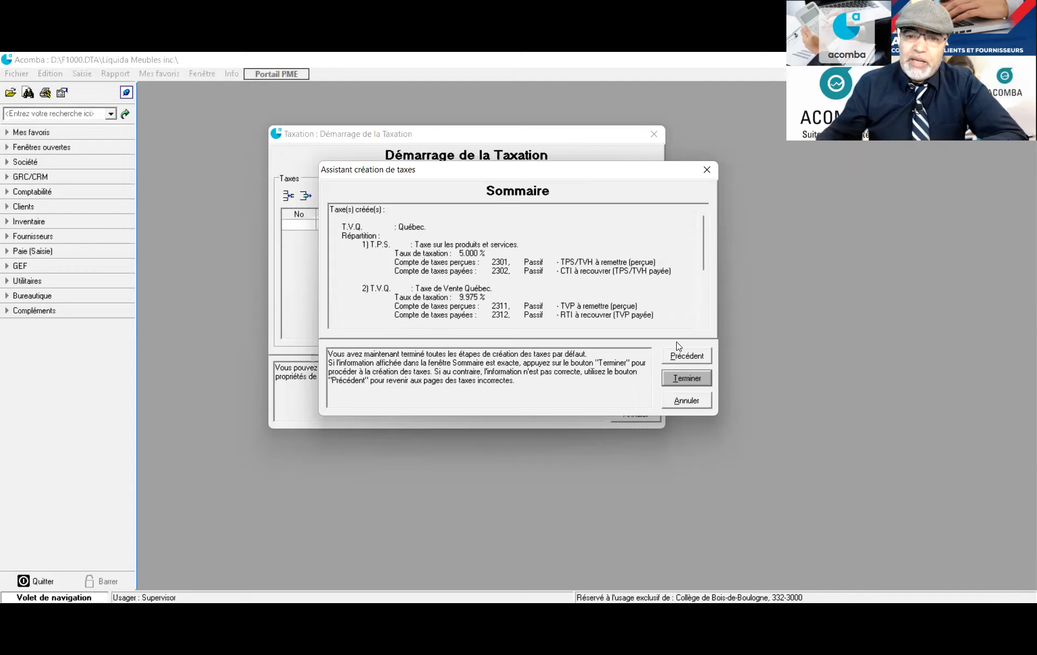
left_click(681, 385)
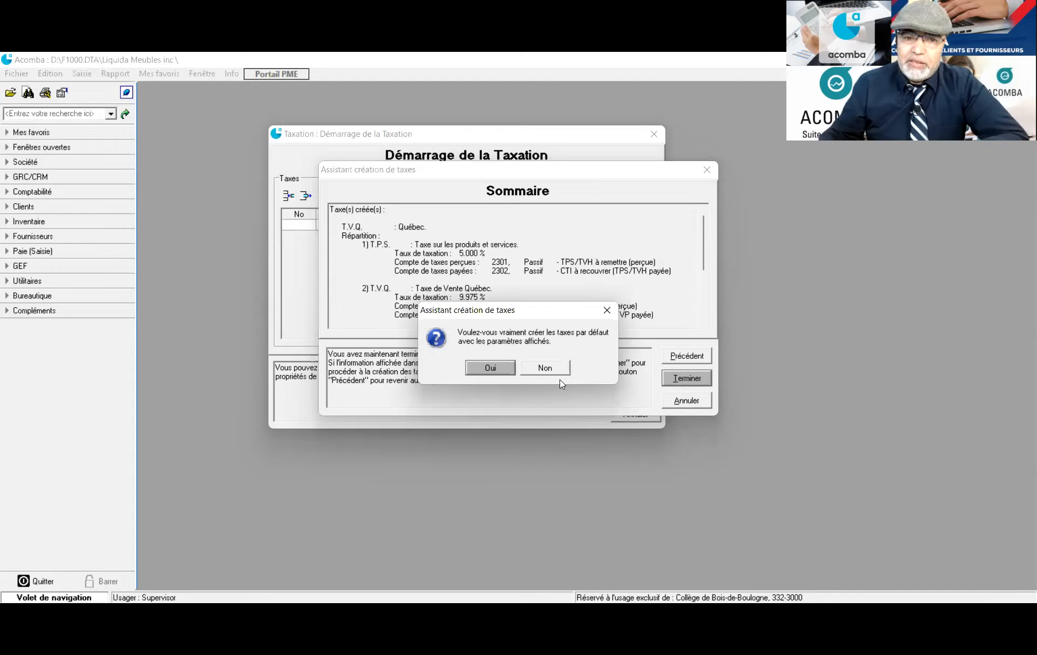
left_click(485, 373)
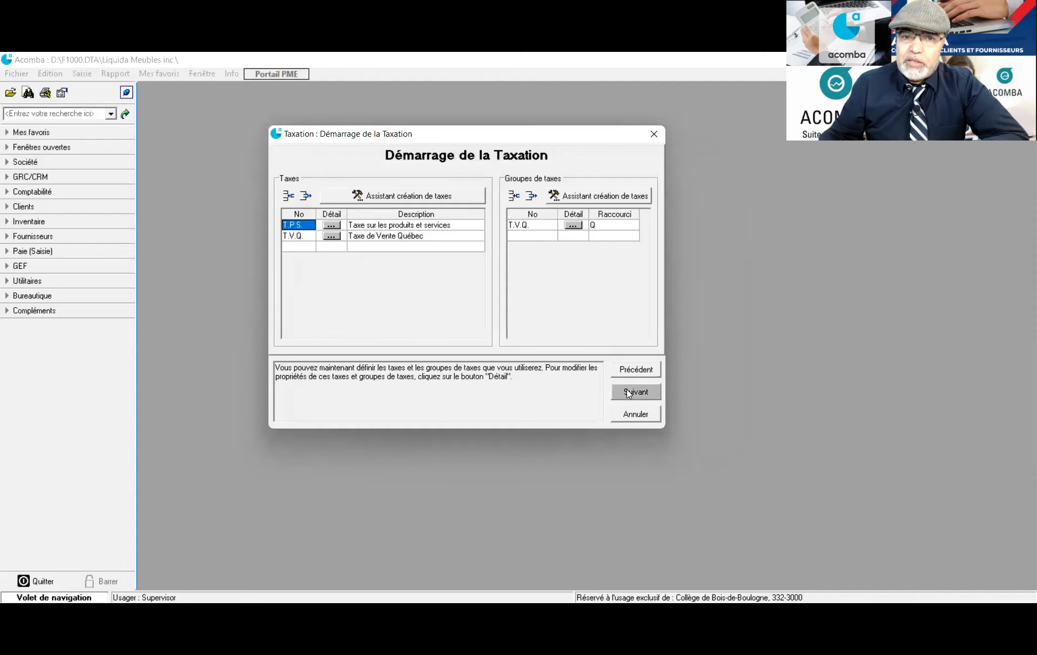
Accept the two taxes and 12 accounting periods, then finish the startup so all selected modules launch
left_click(629, 396)
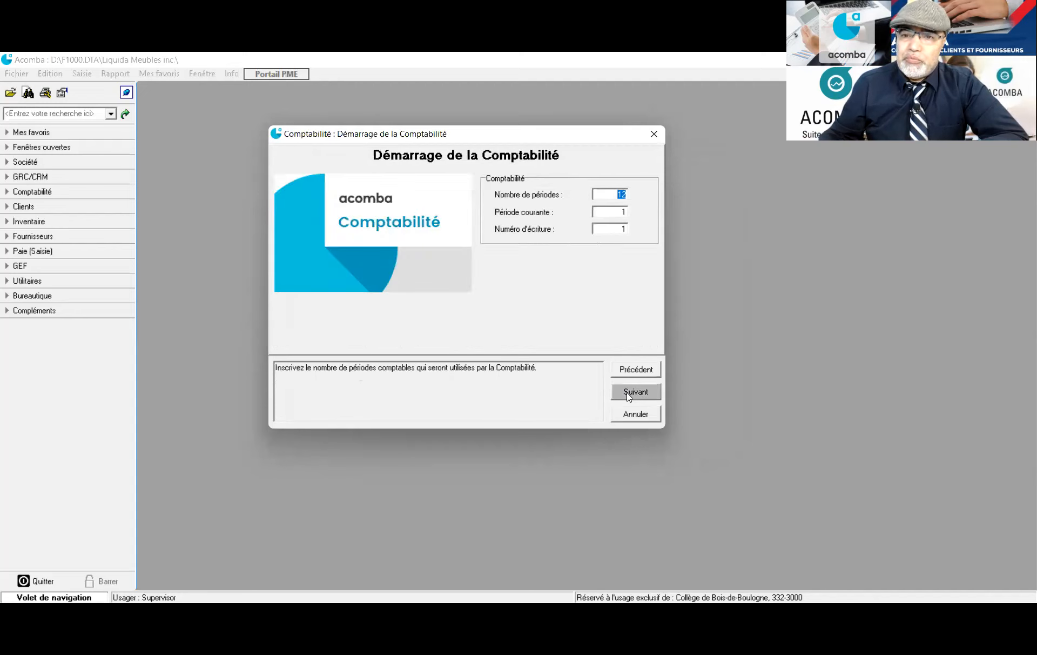
left_click(629, 396)
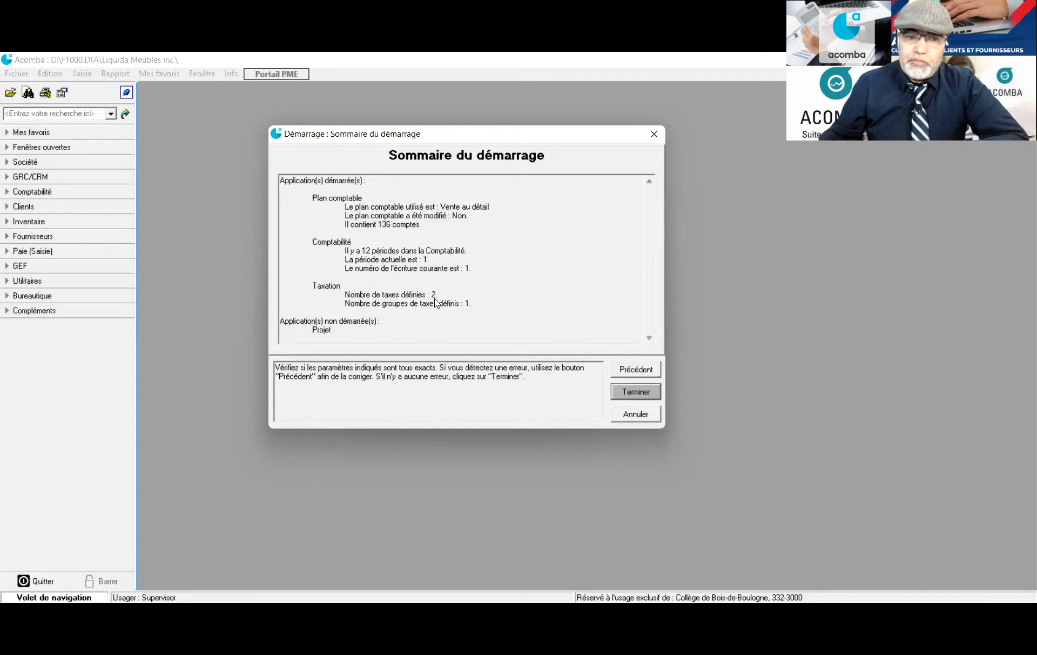
left_click(633, 392)
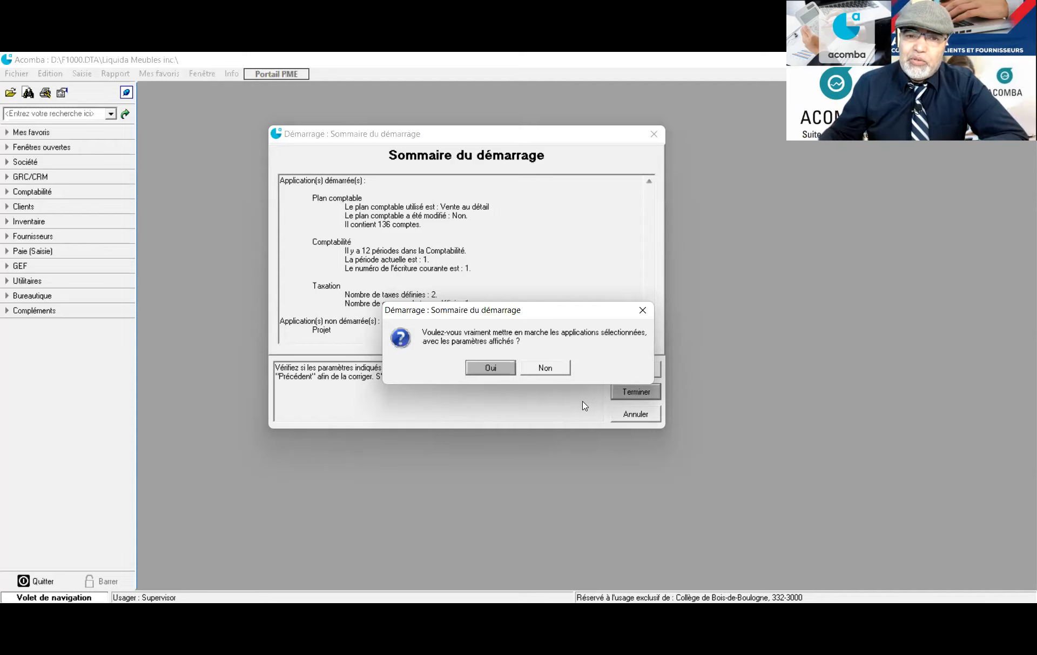
left_click(496, 373)
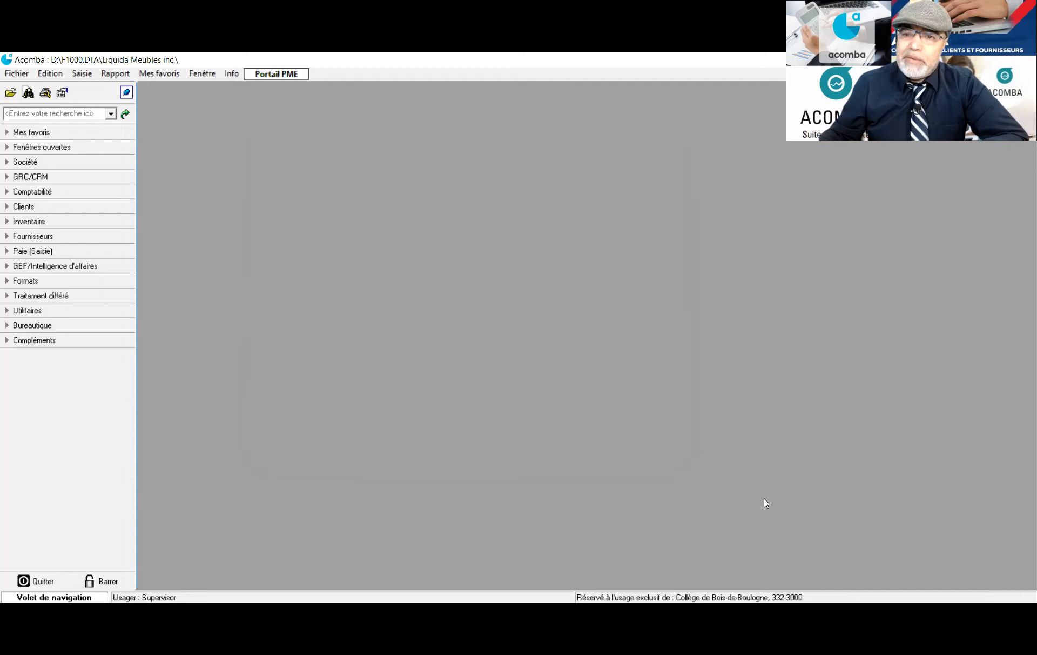
left_click(11, 162)
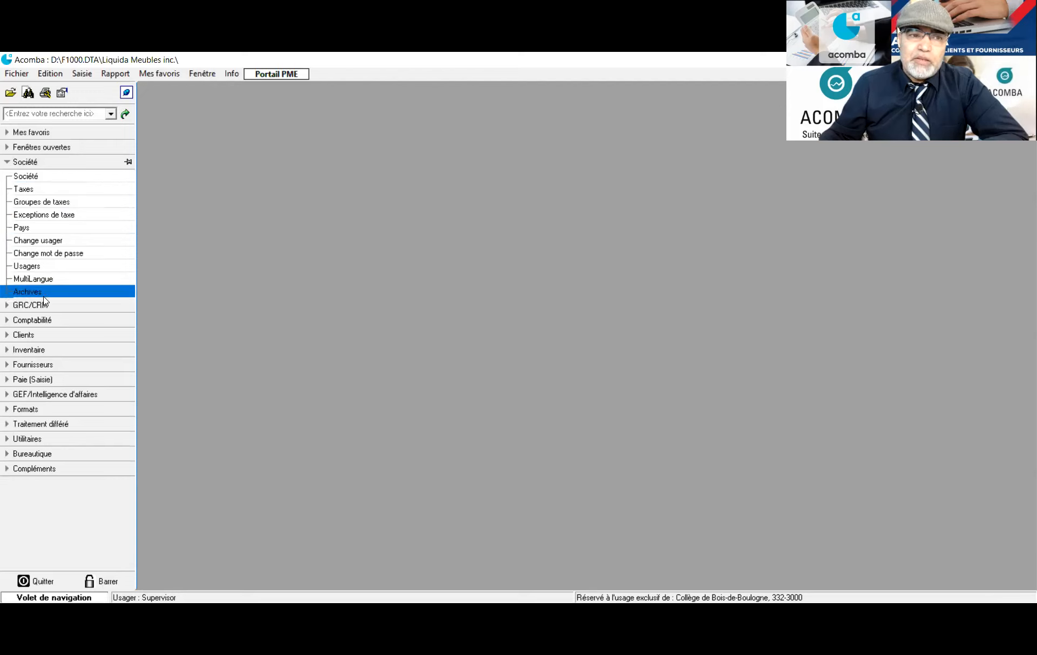
left_click(10, 321)
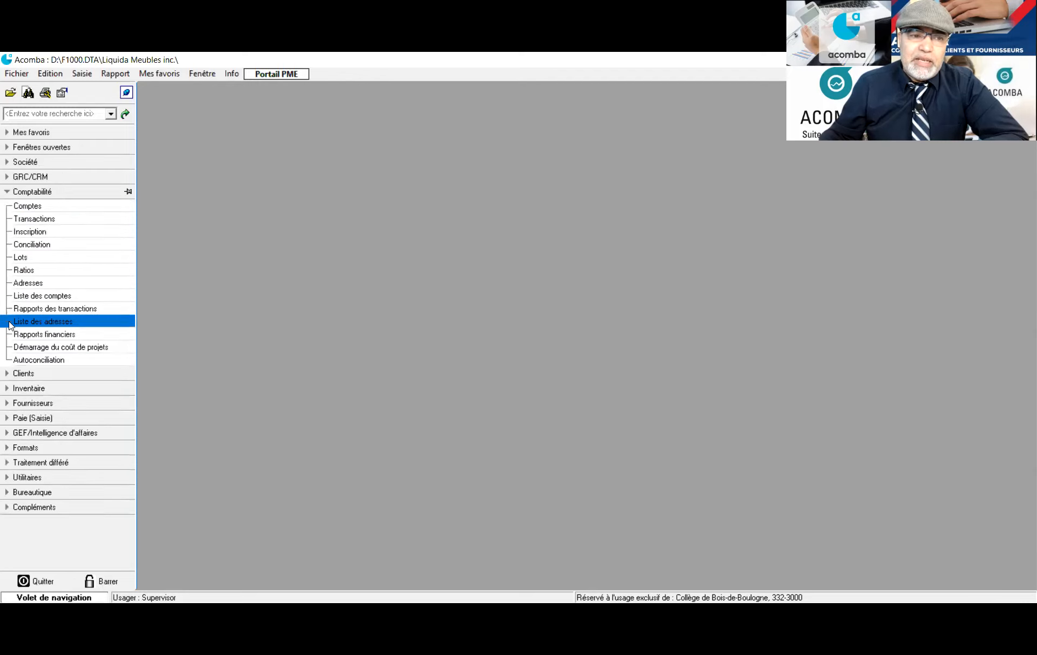
left_click(9, 375)
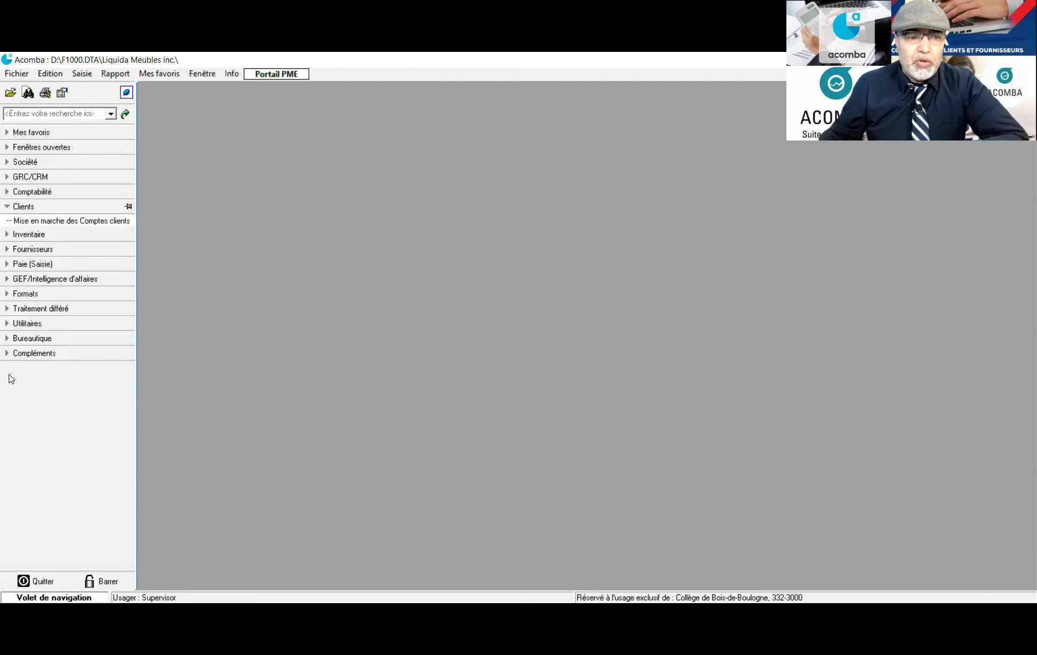
left_click(9, 237)
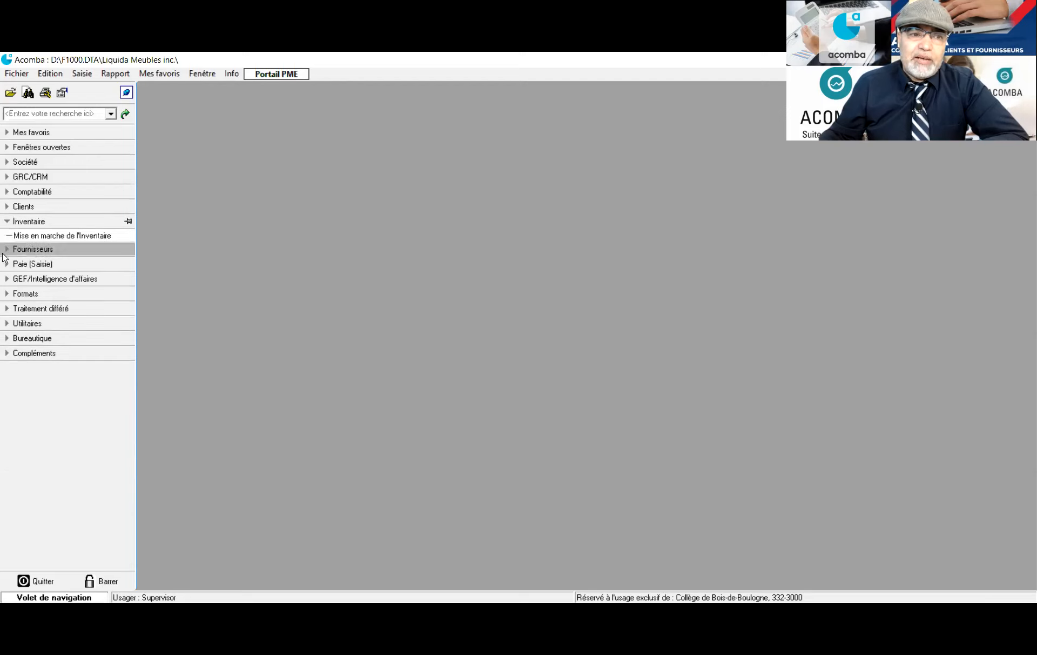
left_click(5, 250)
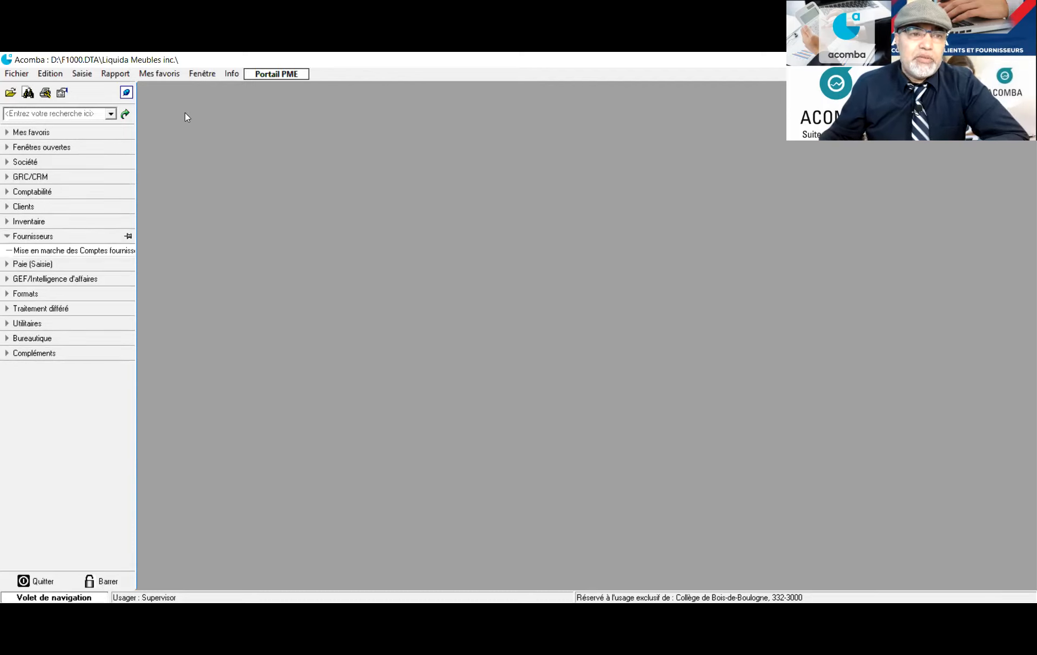
left_click(10, 250)
left_click(8, 236)
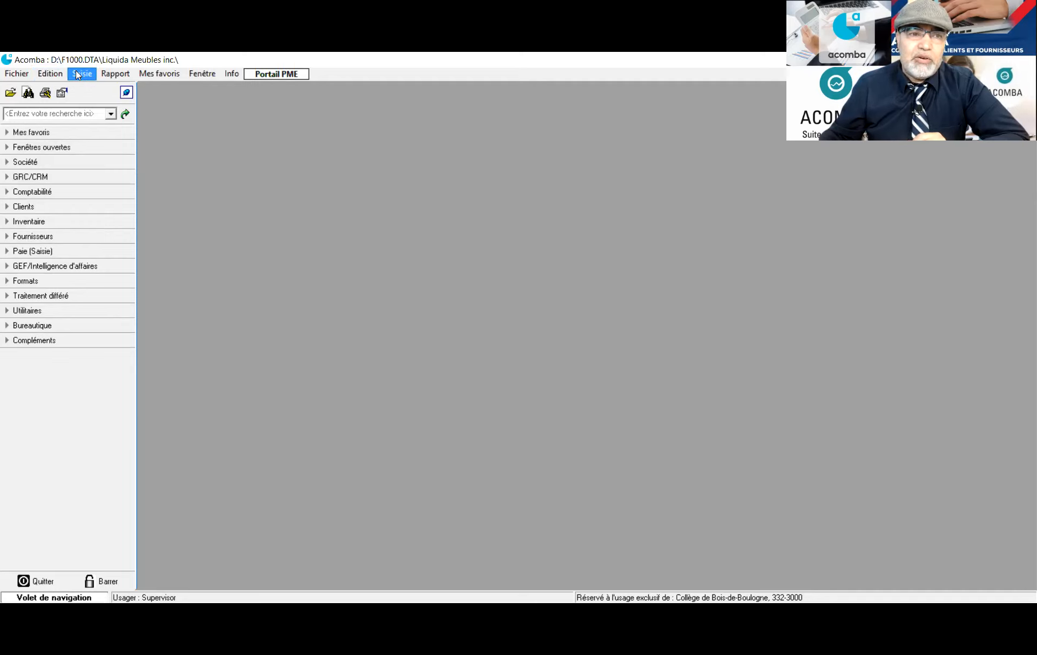
In Edition > Options, set the Générales button format to Icône et texte and apply it
left_click(46, 75)
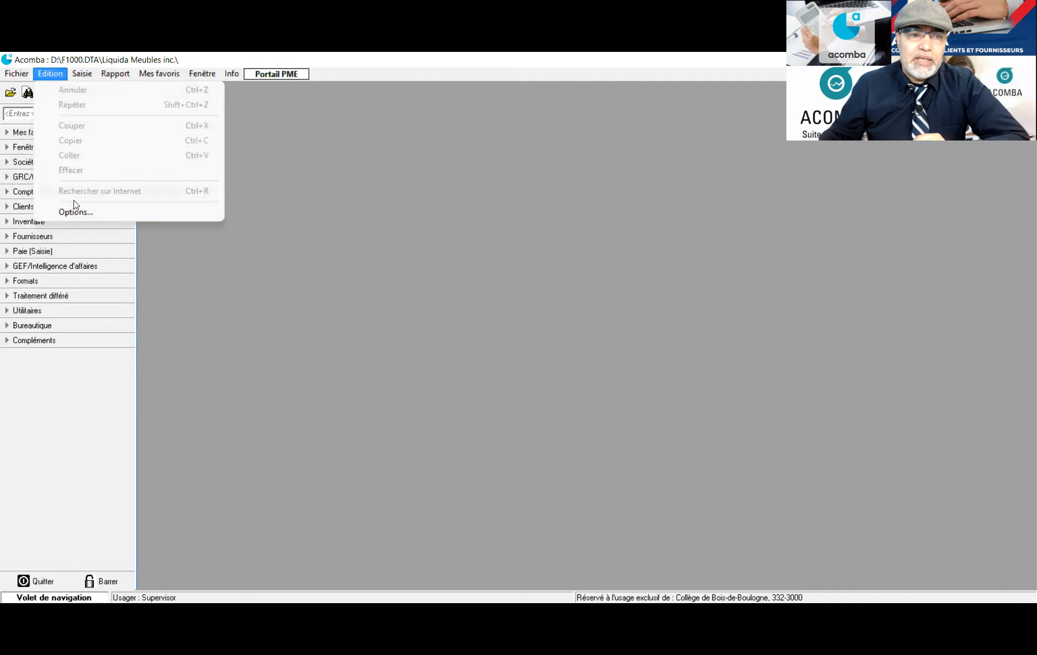
left_click(79, 214)
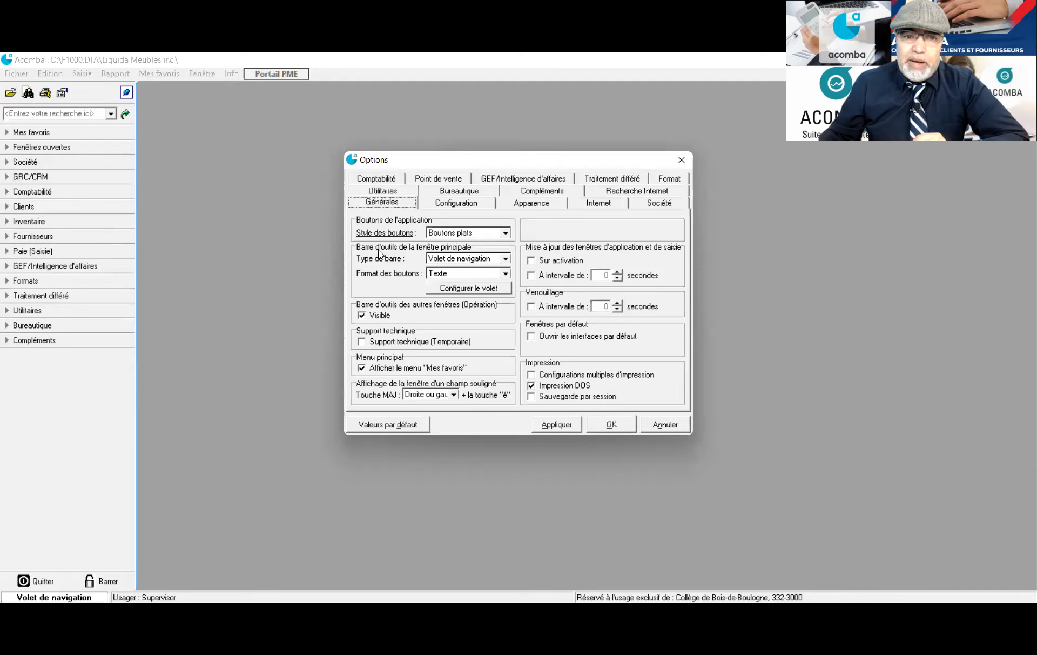
left_click(505, 273)
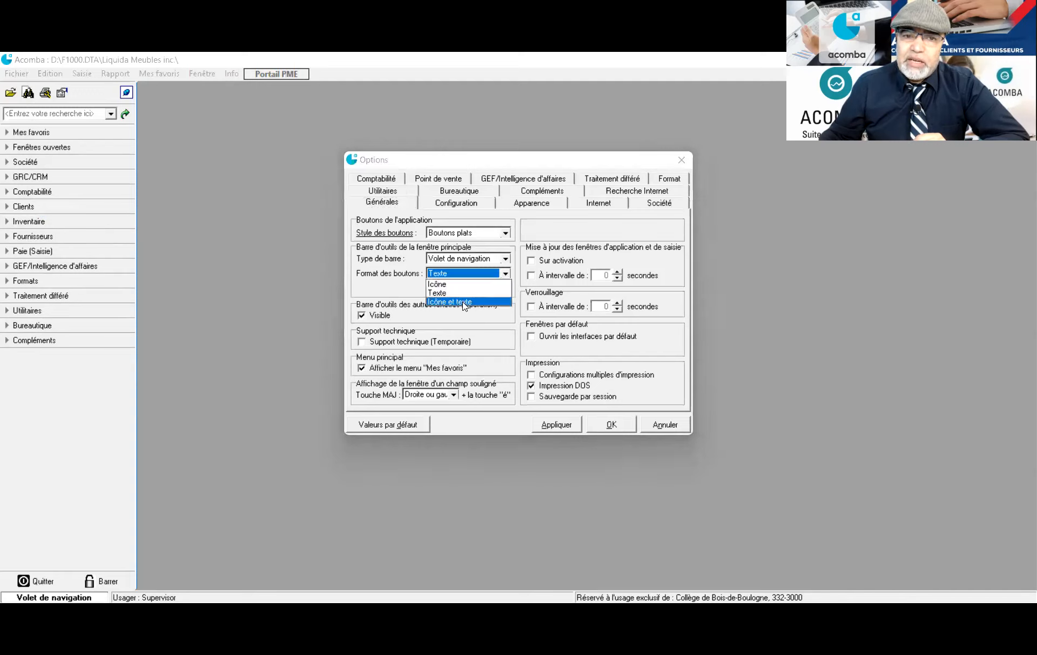
left_click(464, 306)
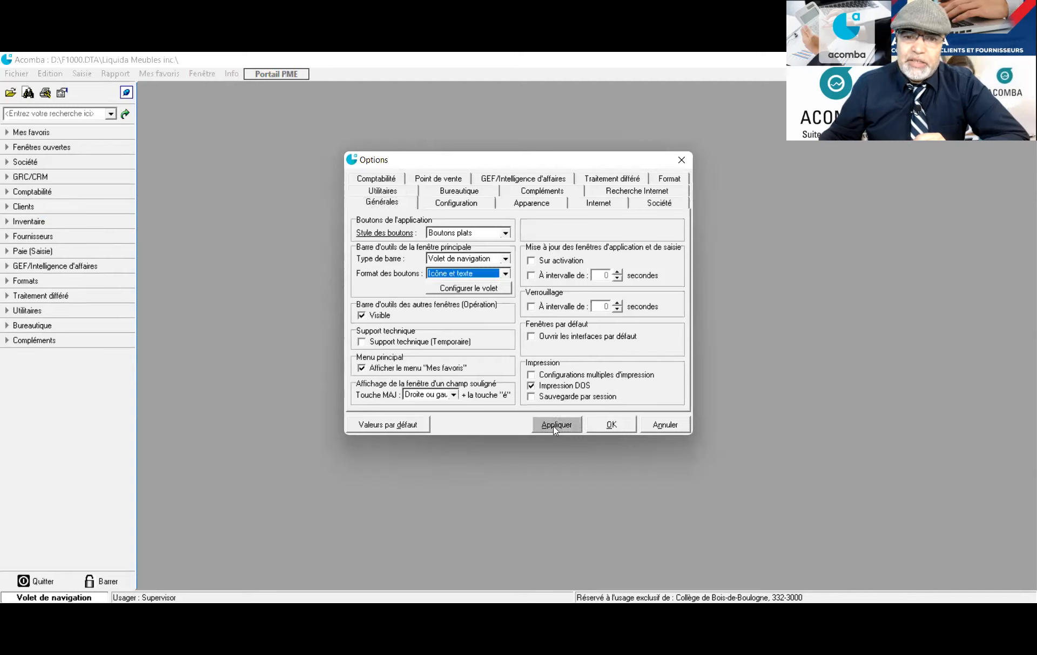
left_click(553, 426)
left_click(609, 425)
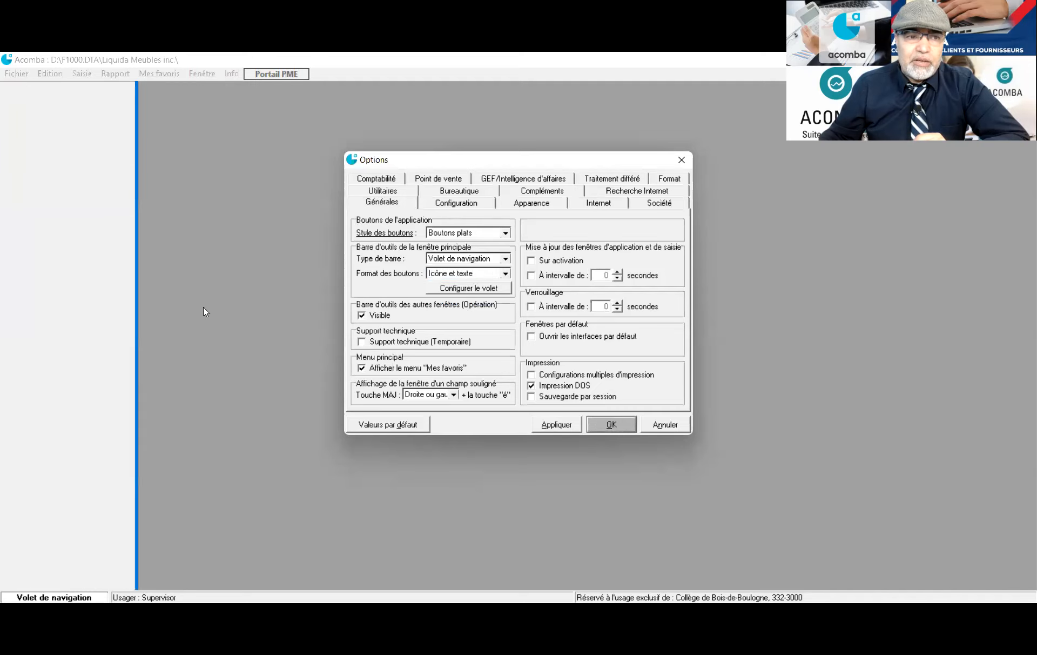
Expand the company items in the navigation pane to view their new icons
left_click(10, 177)
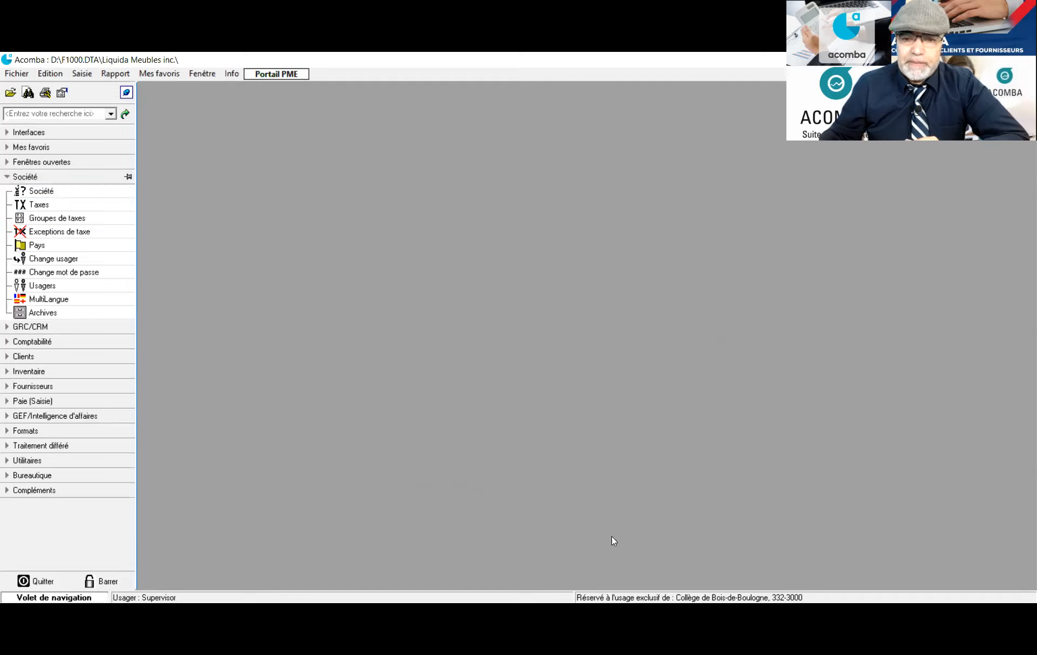
left_click(7, 178)
left_click(8, 178)
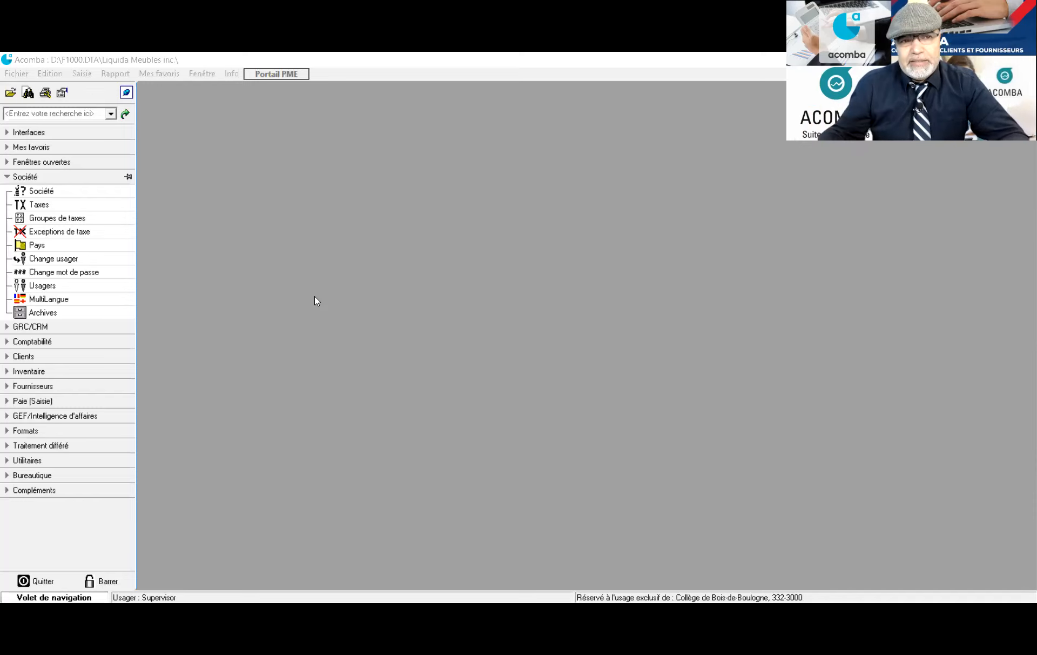
Open the Comptabilité chart of accounts and bring up the Compte bancaire 1 account record
left_click(4, 346)
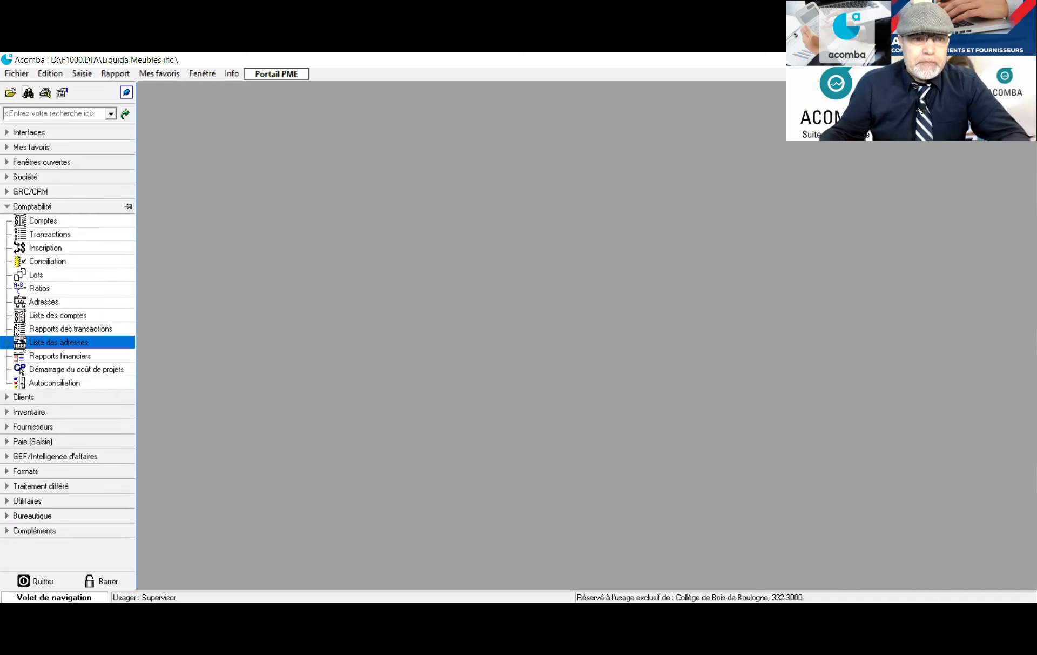
left_click(42, 221)
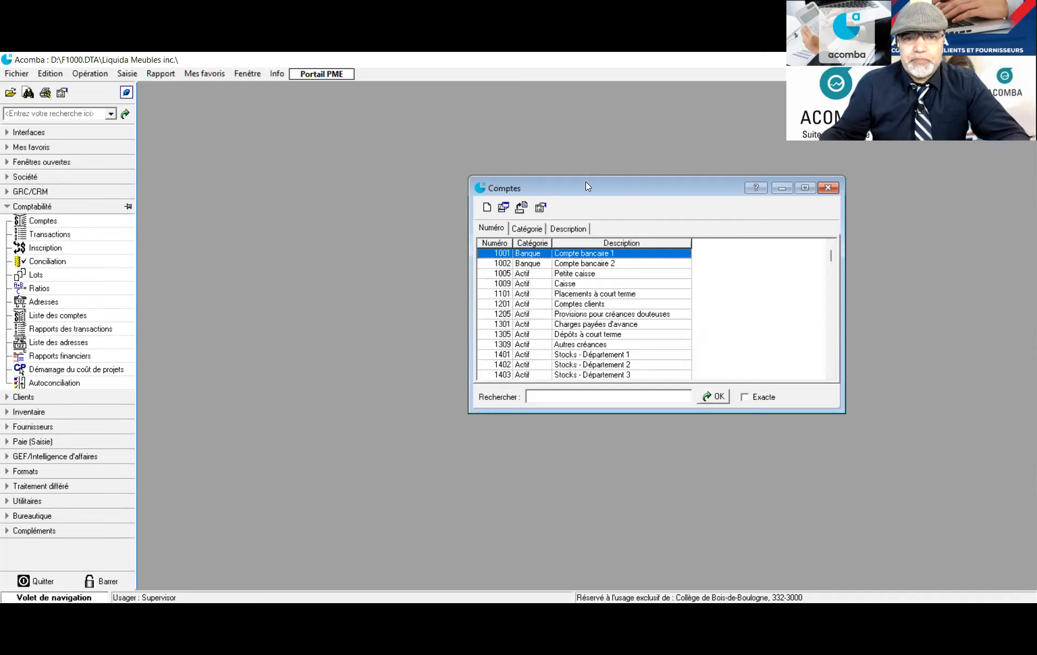
left_click_drag(587, 186, 362, 118)
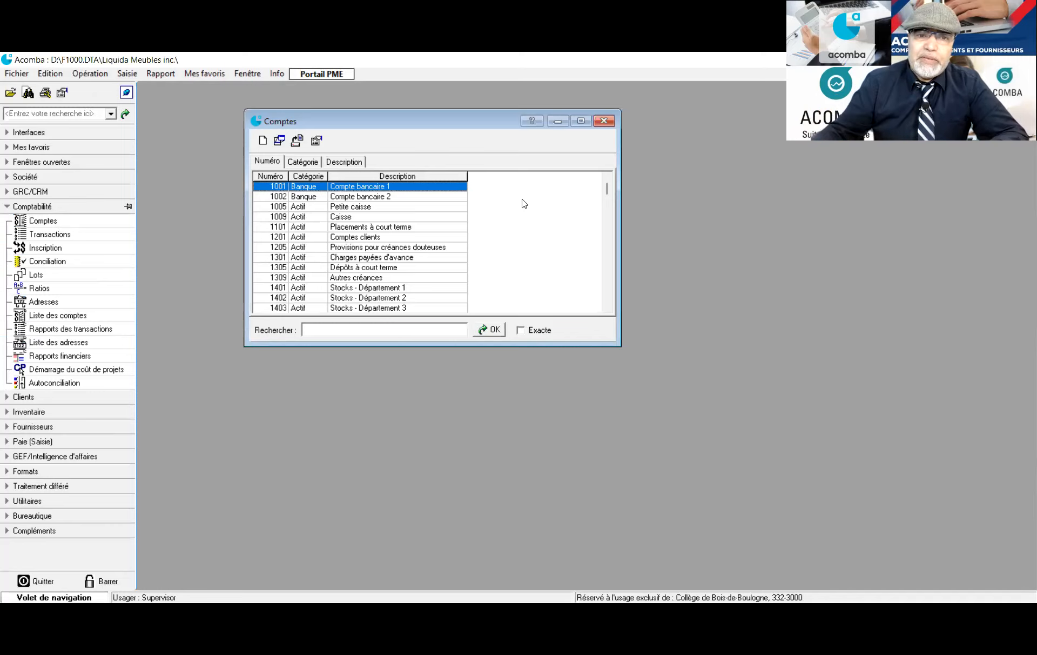
double_click(372, 190)
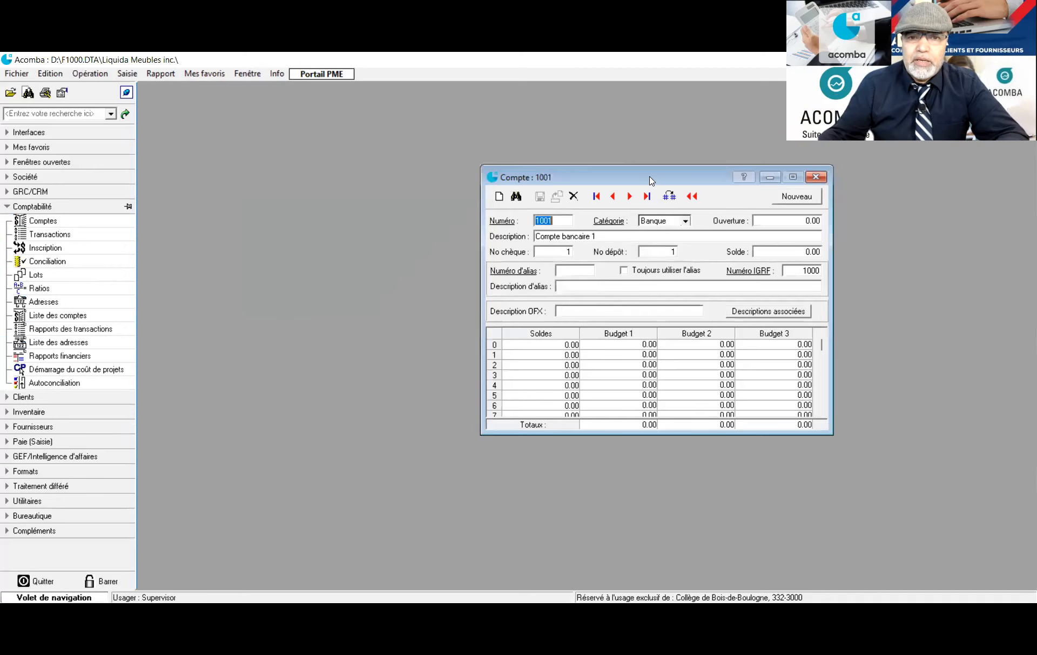
left_click_drag(651, 180, 424, 155)
Change account 1001's description from Compte bancaire 1 to Compte bancaire_CAD and save
left_click(373, 212)
left_click(373, 212)
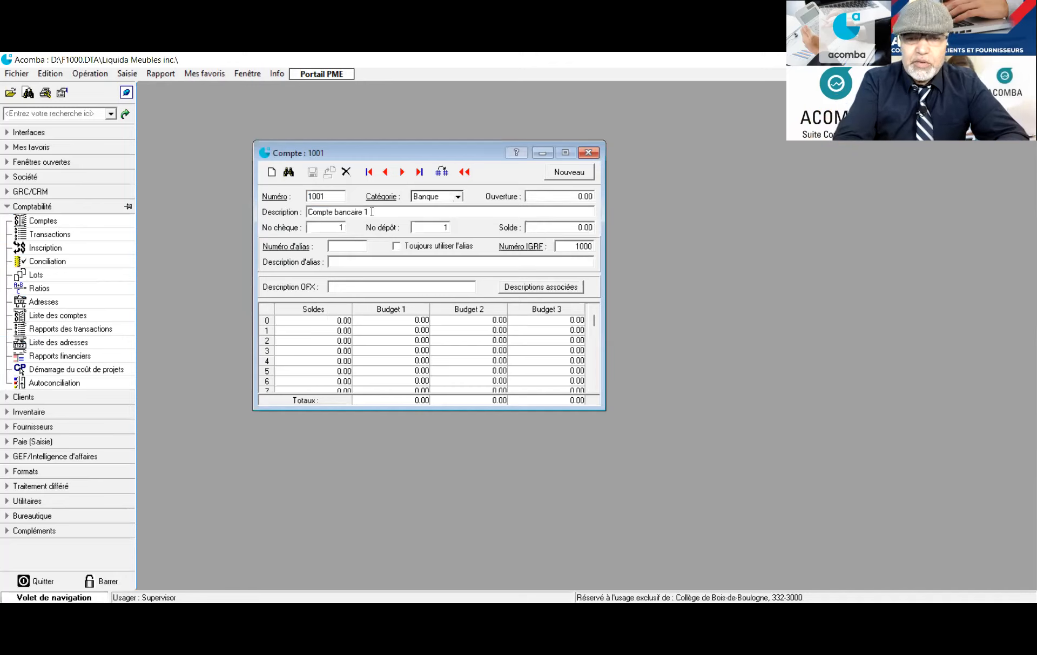
key("BackSpace")
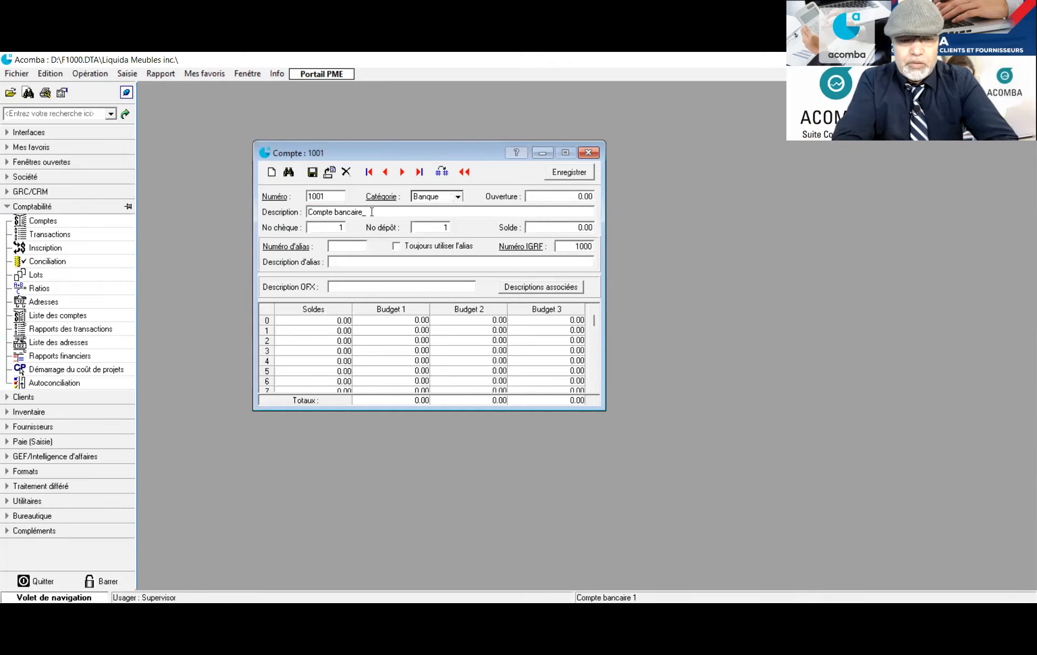
type("CAD")
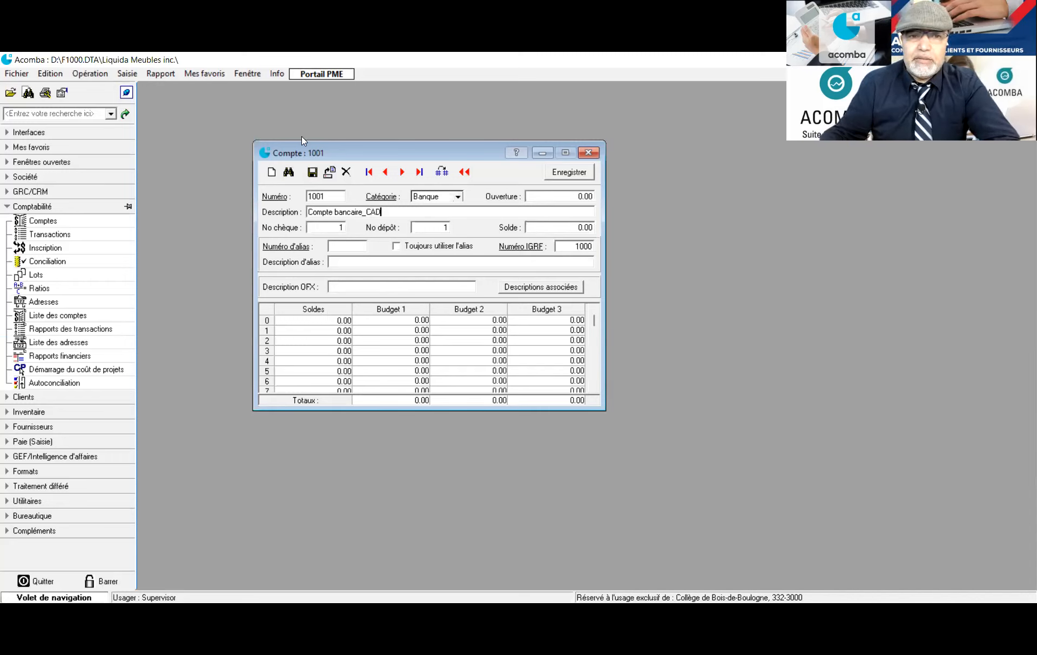
left_click(306, 176)
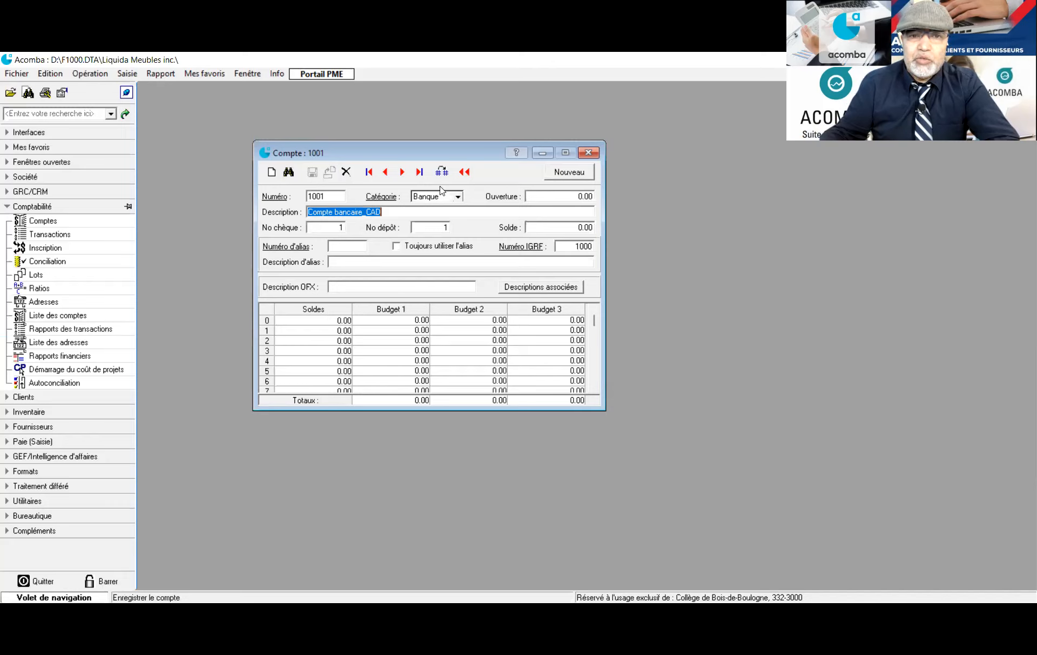
Change account 1002's description from Compte bancaire 2 to Compte bancaire_USD and save
left_click(403, 172)
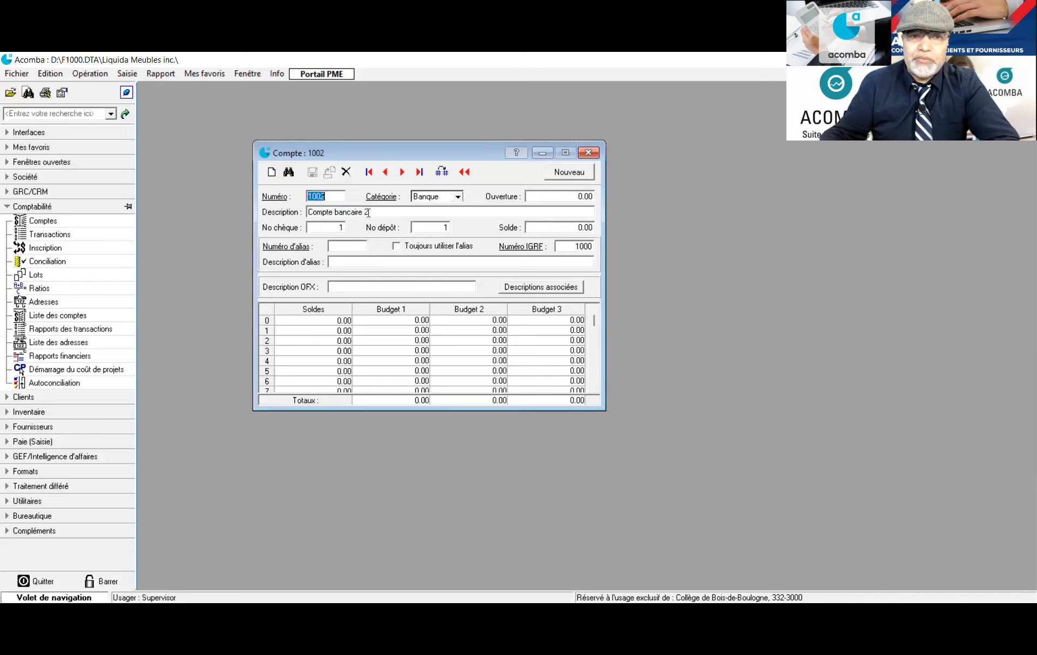
left_click(371, 213)
left_click(378, 212)
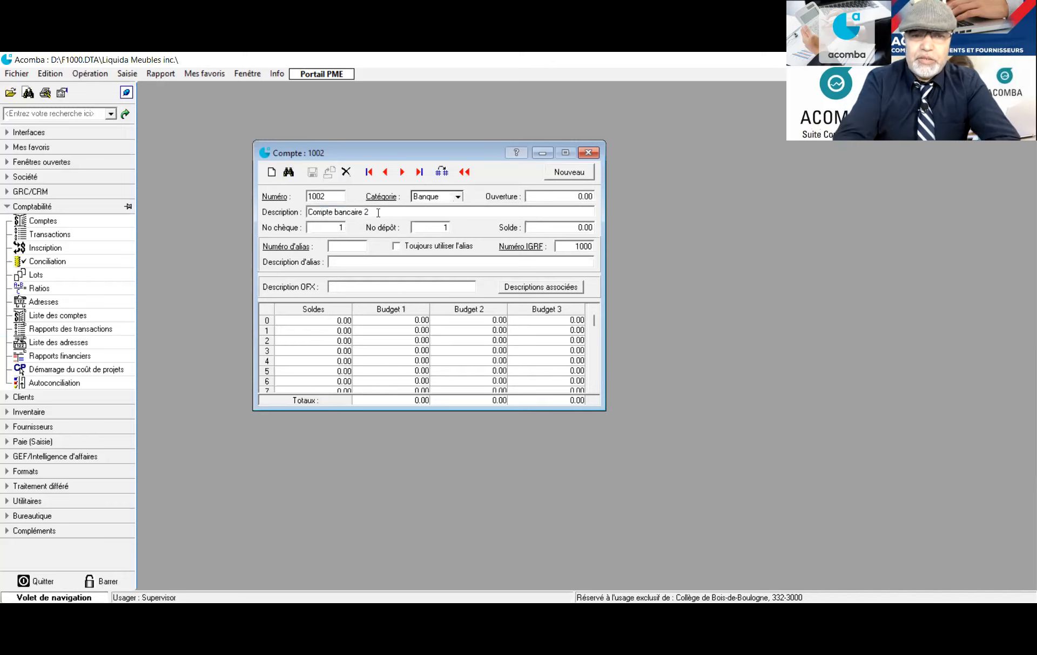
key("BackSpace")
type("_")
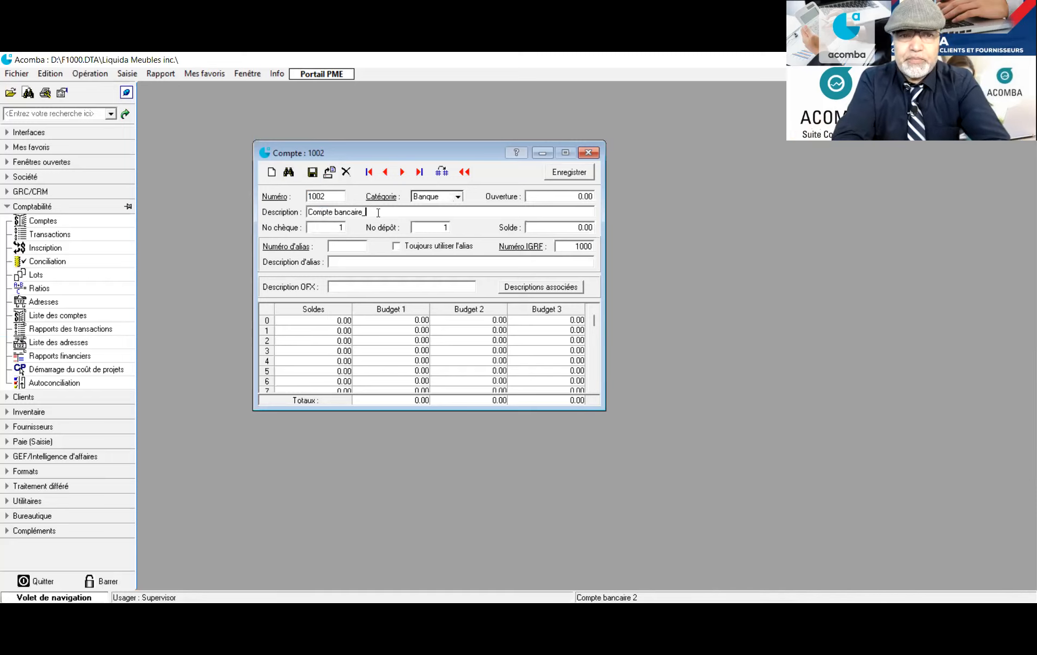
type("U")
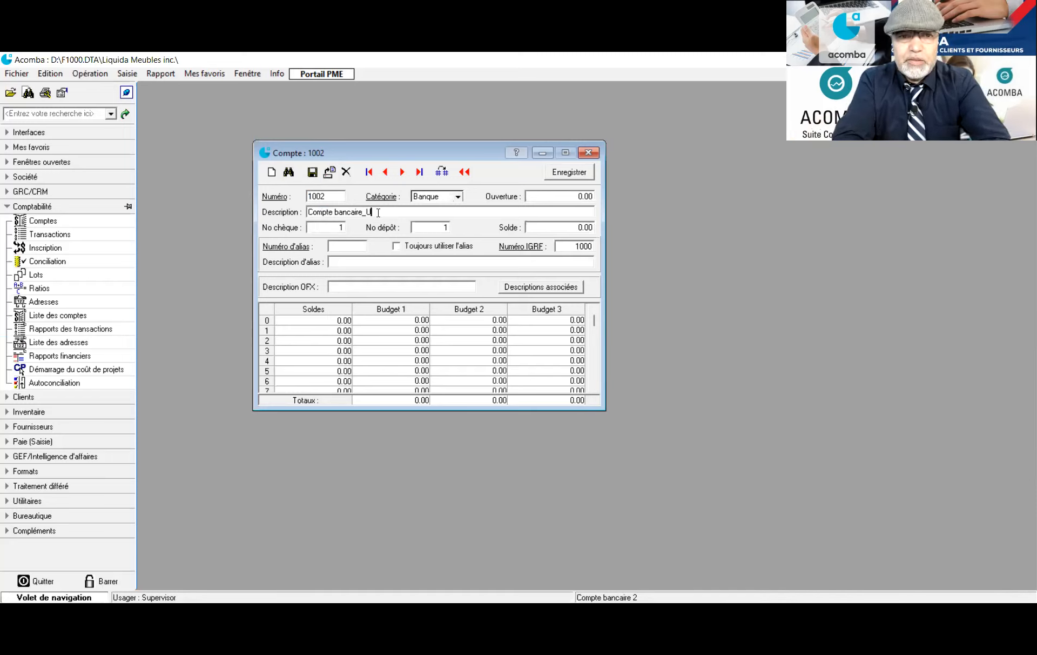
type("SD")
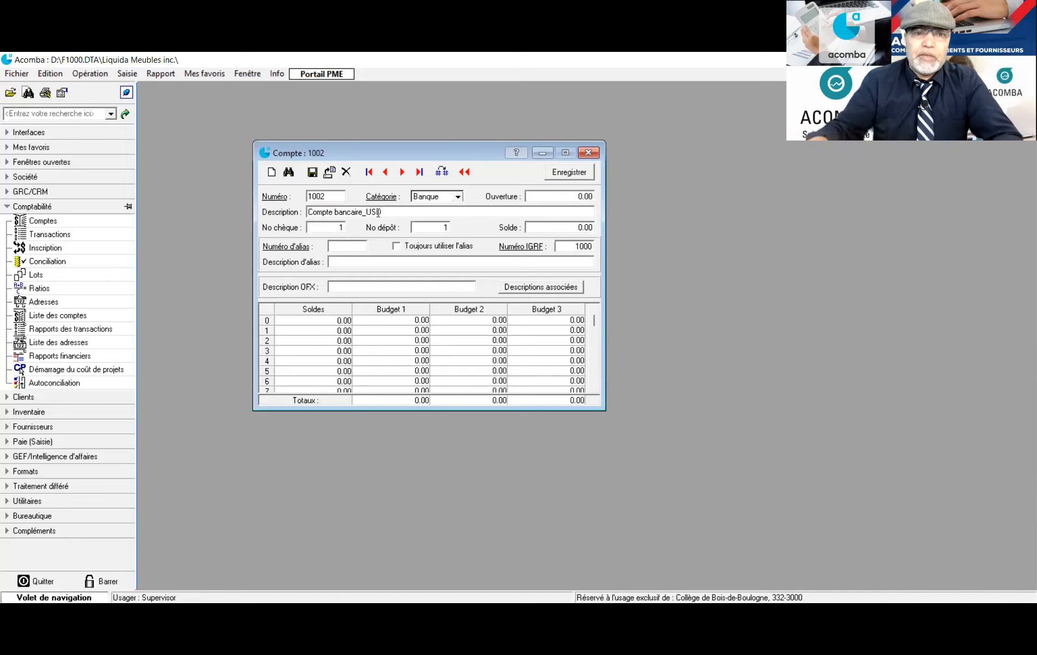
left_click(312, 173)
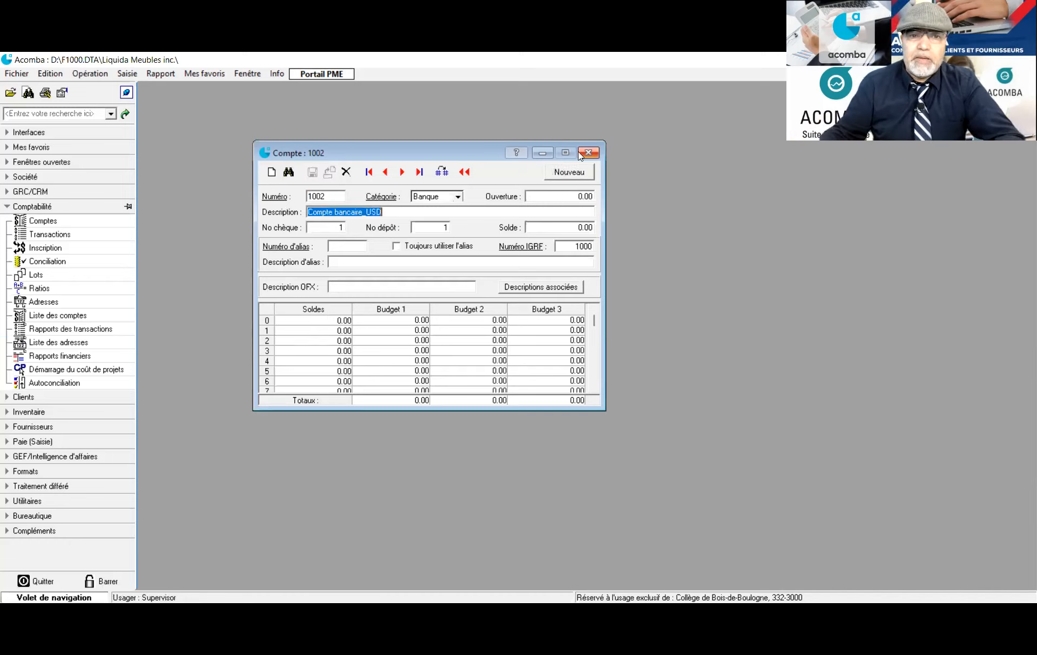
Insert 'Scotia Bank_' before CAD in account 1001's description, making it Compte bancaire_Scotia Bank_CAD
left_click(465, 172)
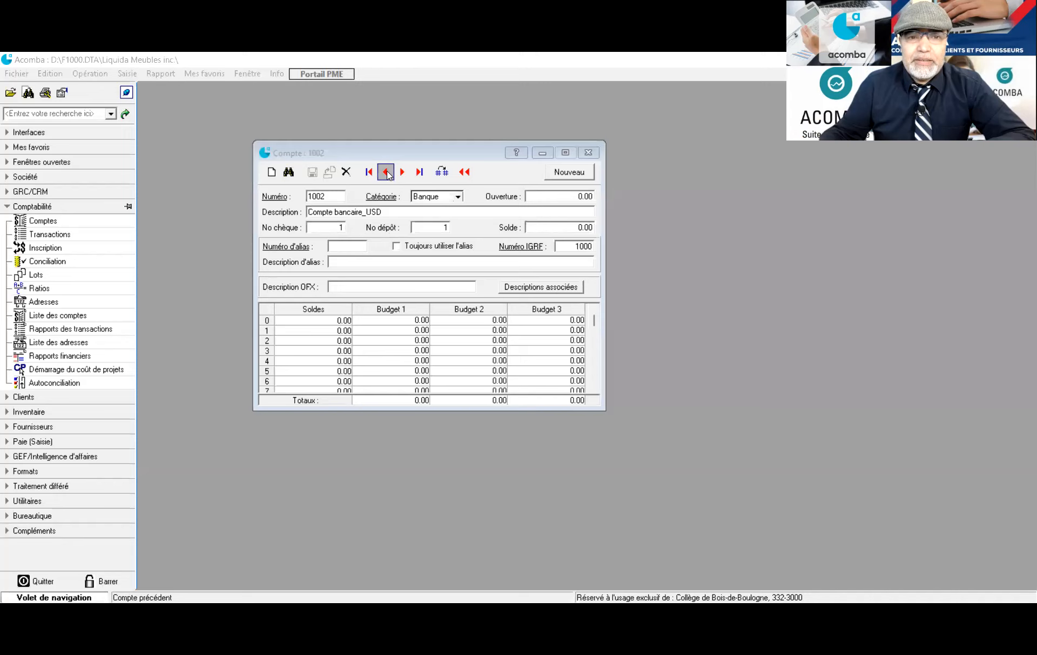
left_click(386, 172)
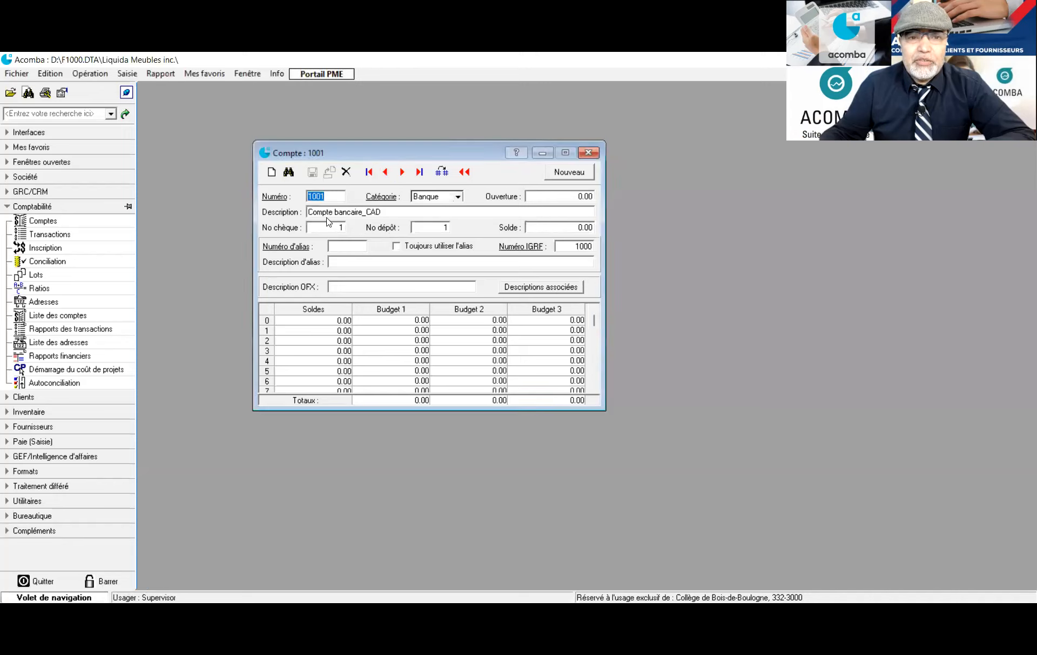
left_click(366, 211)
left_click(366, 214)
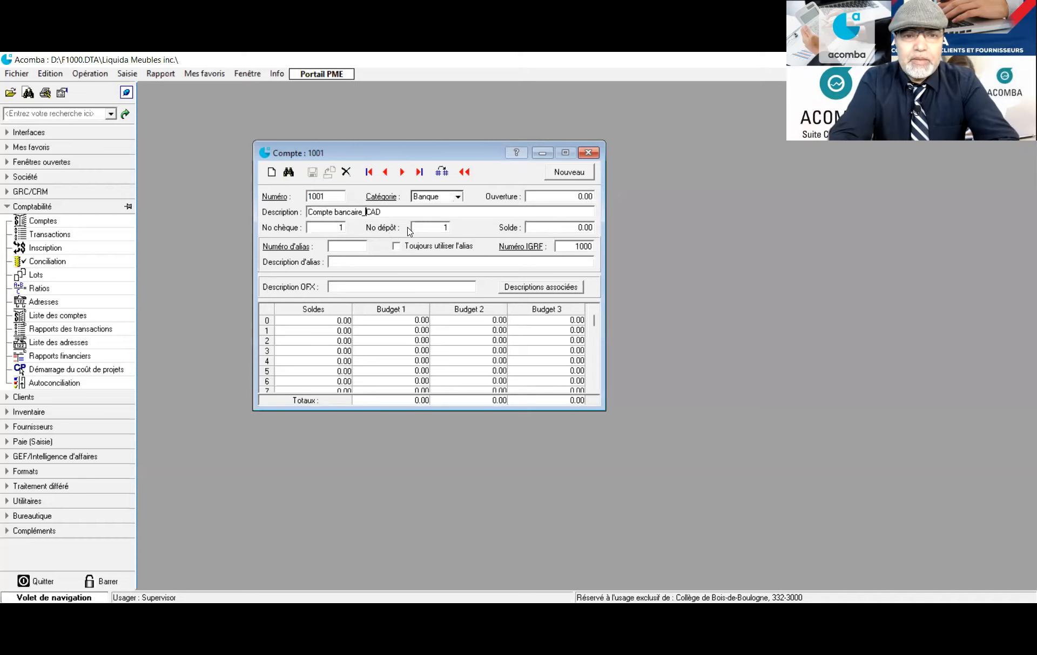
type("Scotia Bank")
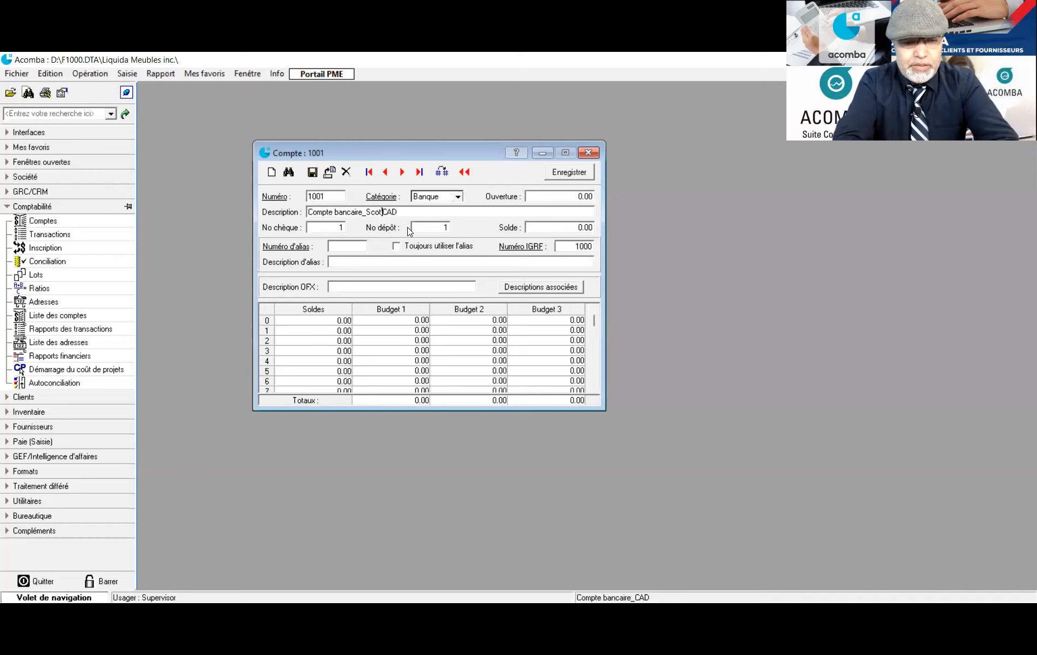
type("_")
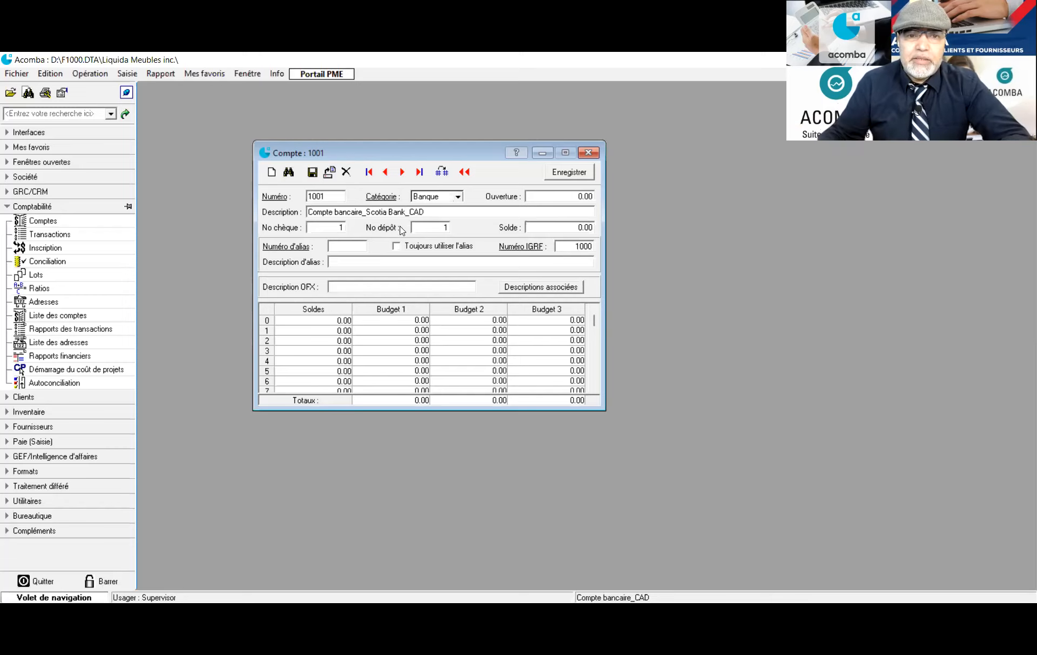
left_click_drag(409, 212, 322, 211)
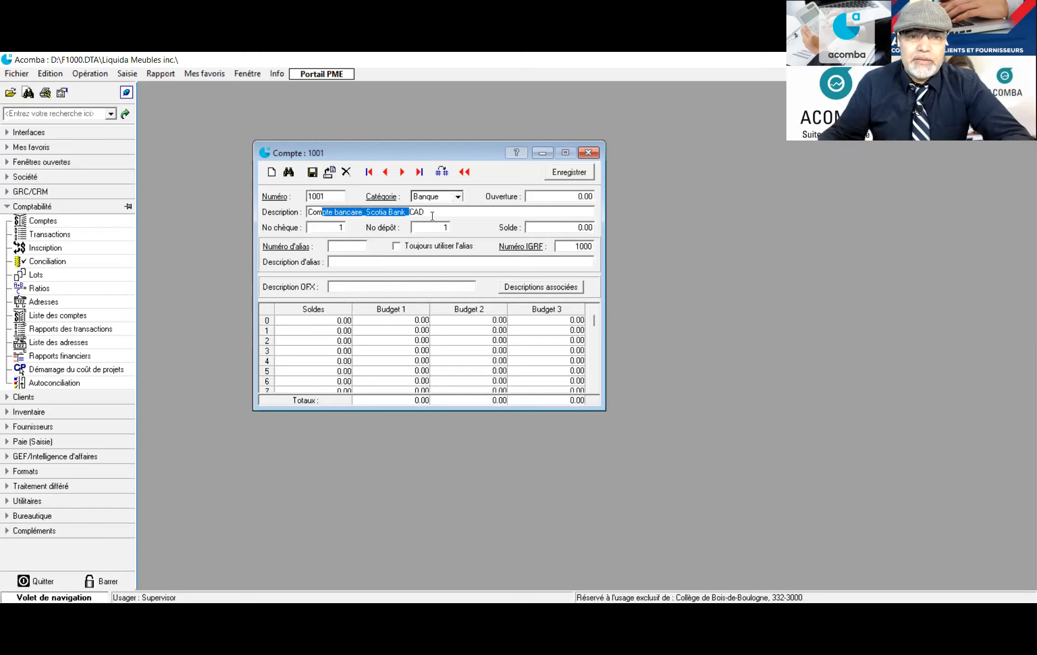
left_click(410, 212)
mouse_move(409, 212)
left_mouse_down()
mouse_move(365, 213)
mouse_move(410, 214)
left_mouse_up()
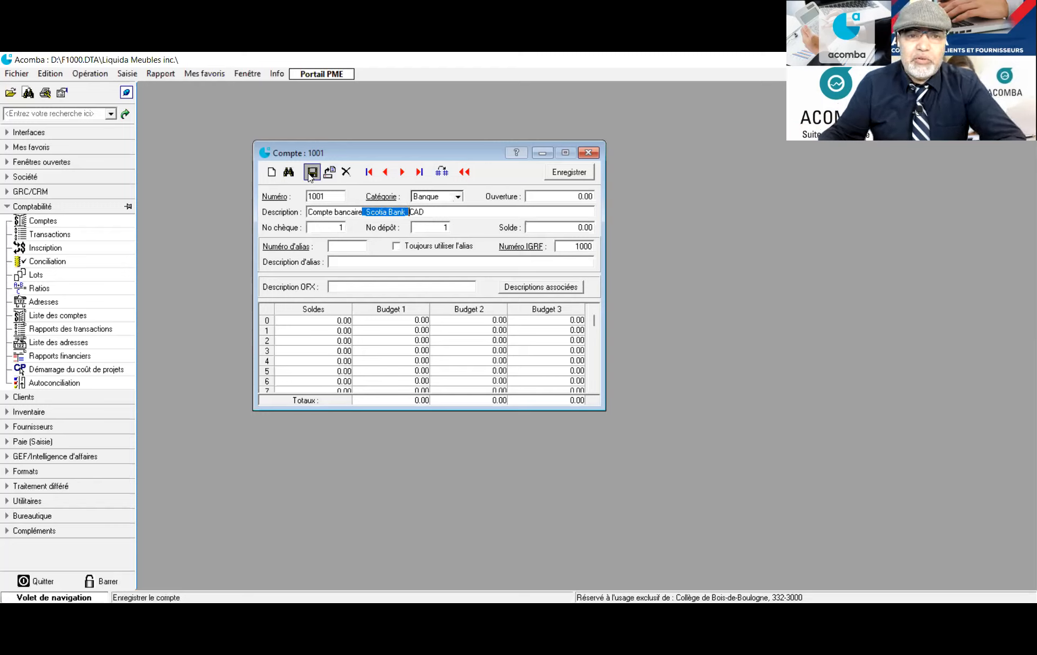
Insert 'Scotia Bank_' before USD in account 1002's description, save it, and close the record
left_click(401, 172)
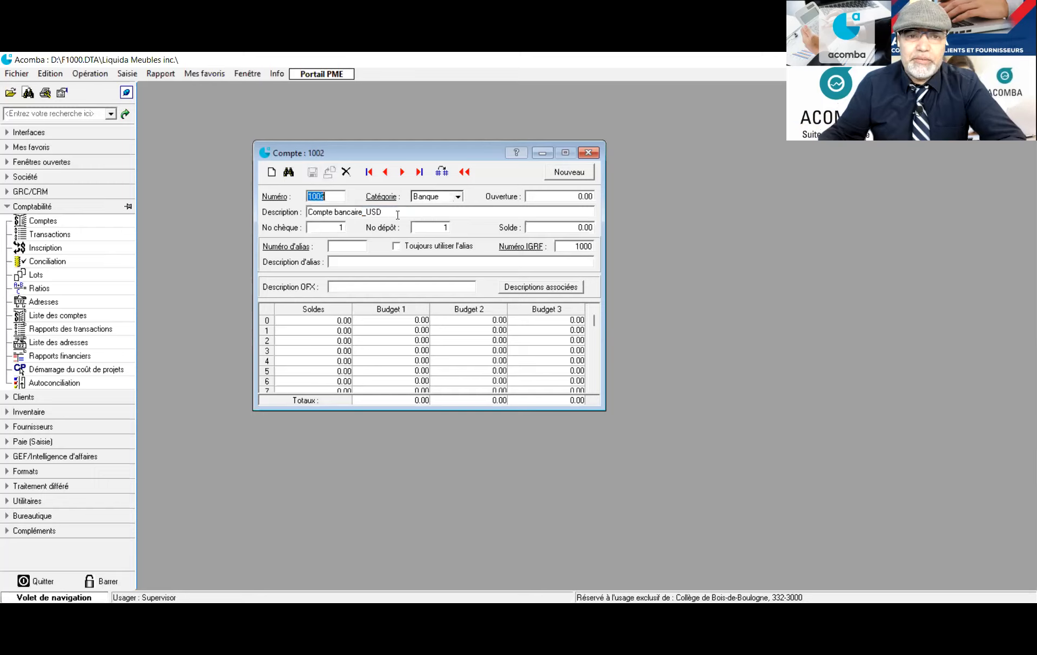
left_click_drag(365, 211, 364, 212)
left_click(365, 212)
type("Scotia Bank_")
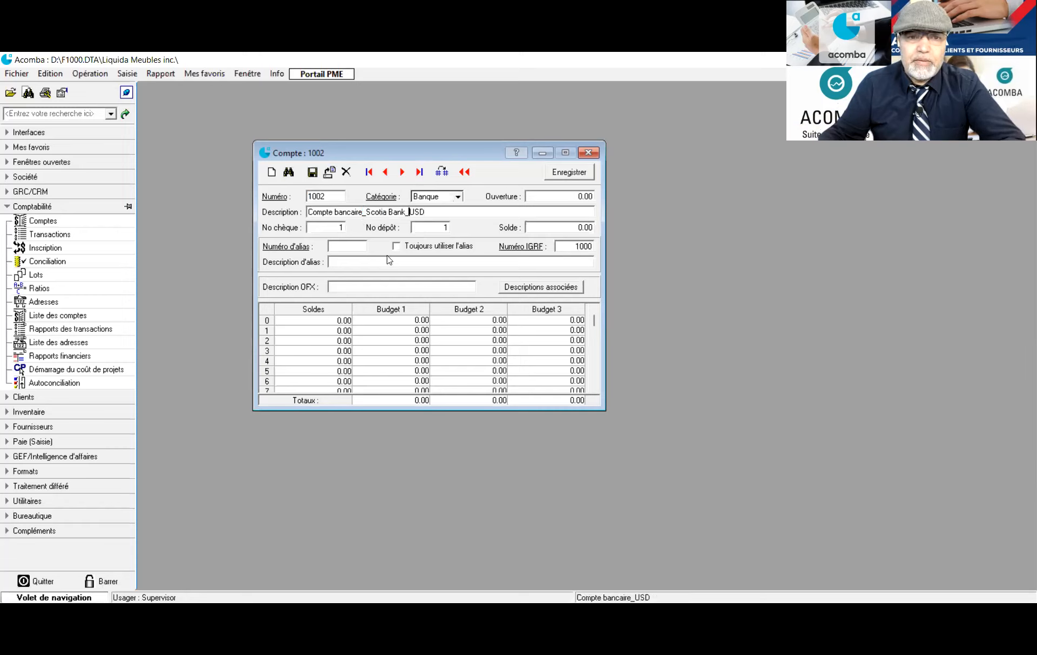
left_click(312, 173)
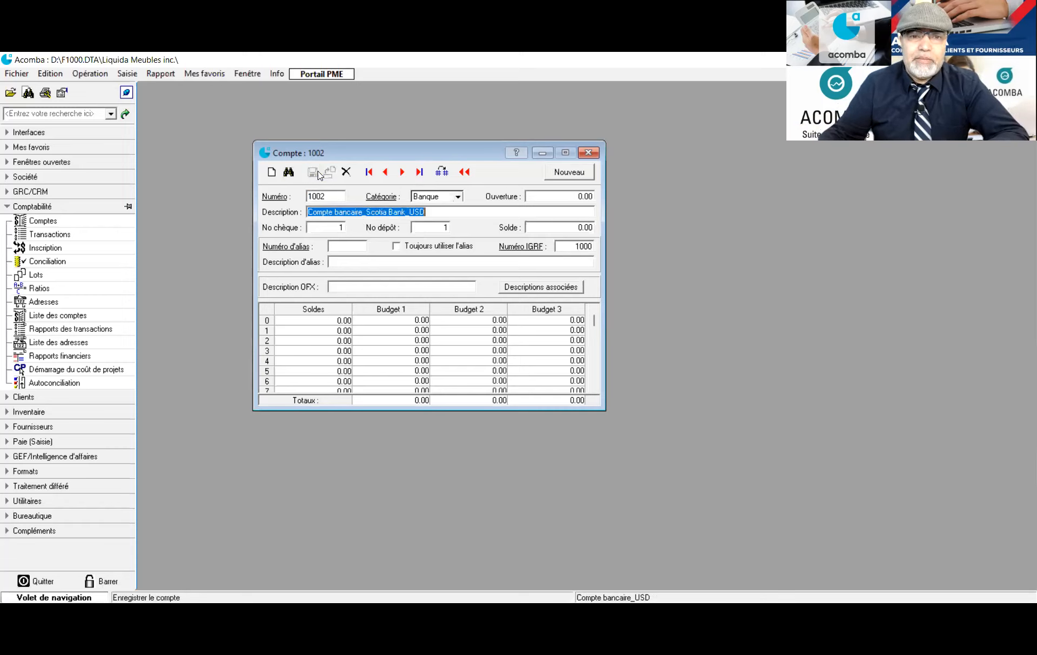
left_click(594, 154)
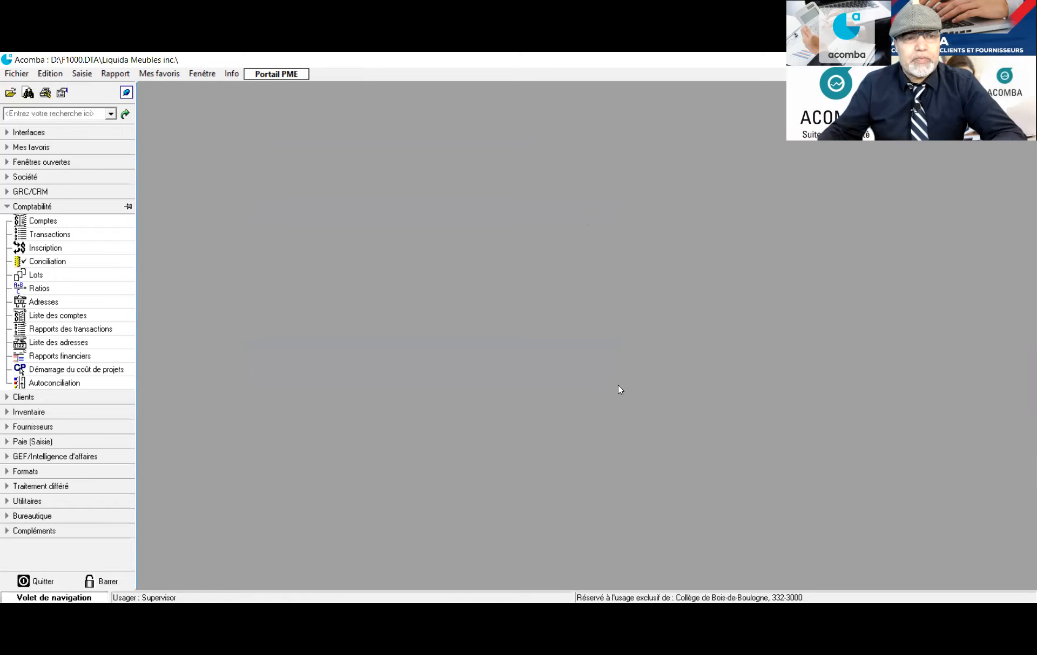
Reopen the Comptes list and scroll through it to check both Scotia Bank bank accounts
left_click(27, 222)
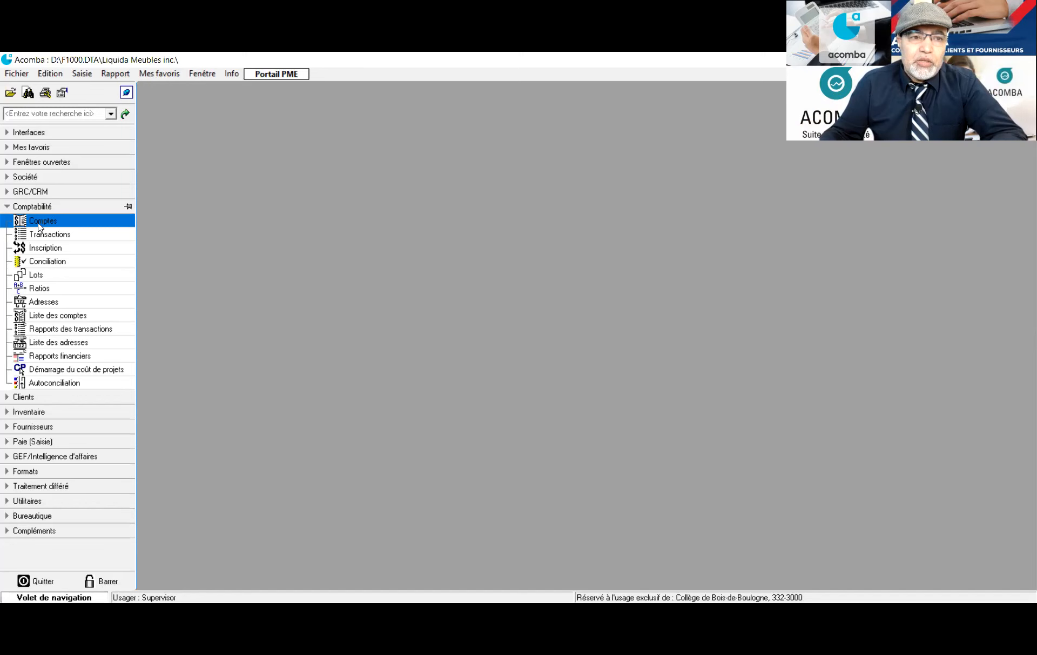
left_click(39, 223)
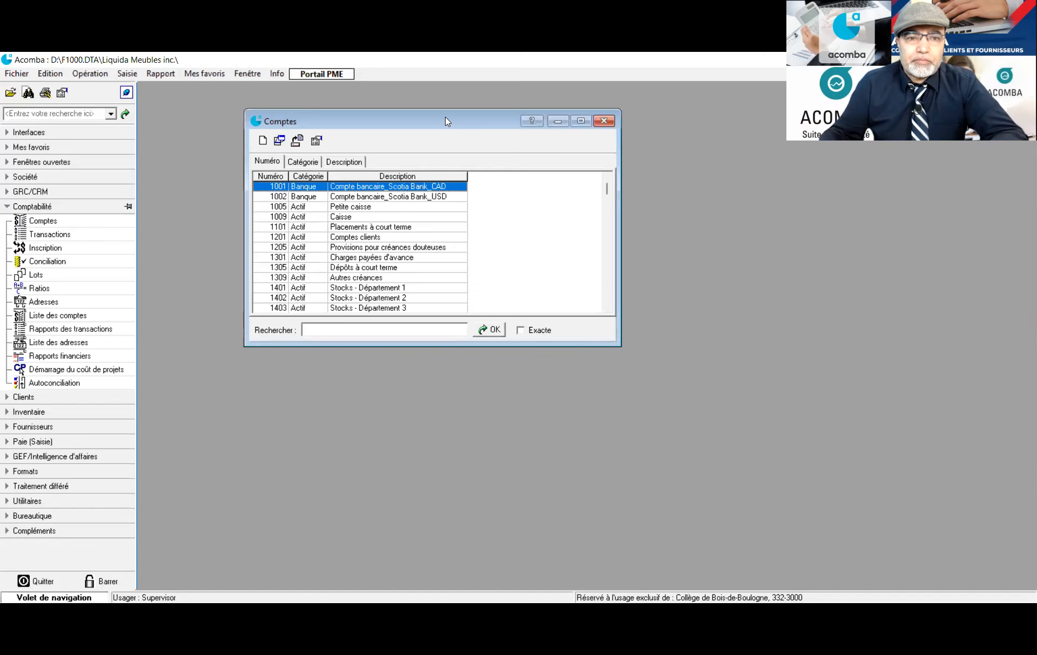
left_click_drag(454, 126, 405, 108)
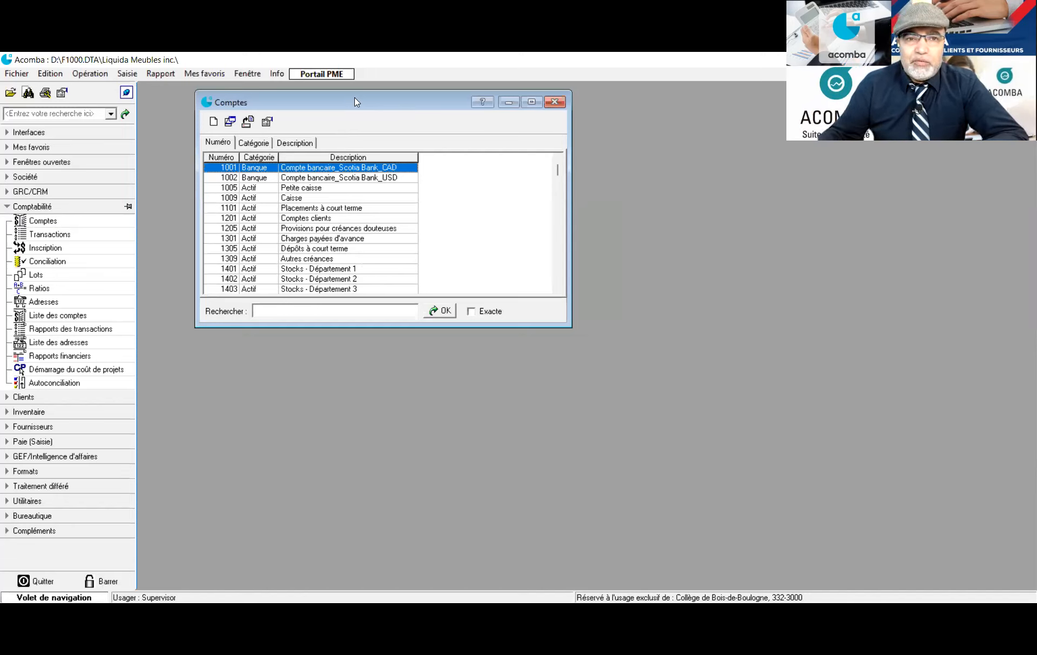
left_click_drag(351, 100, 329, 108)
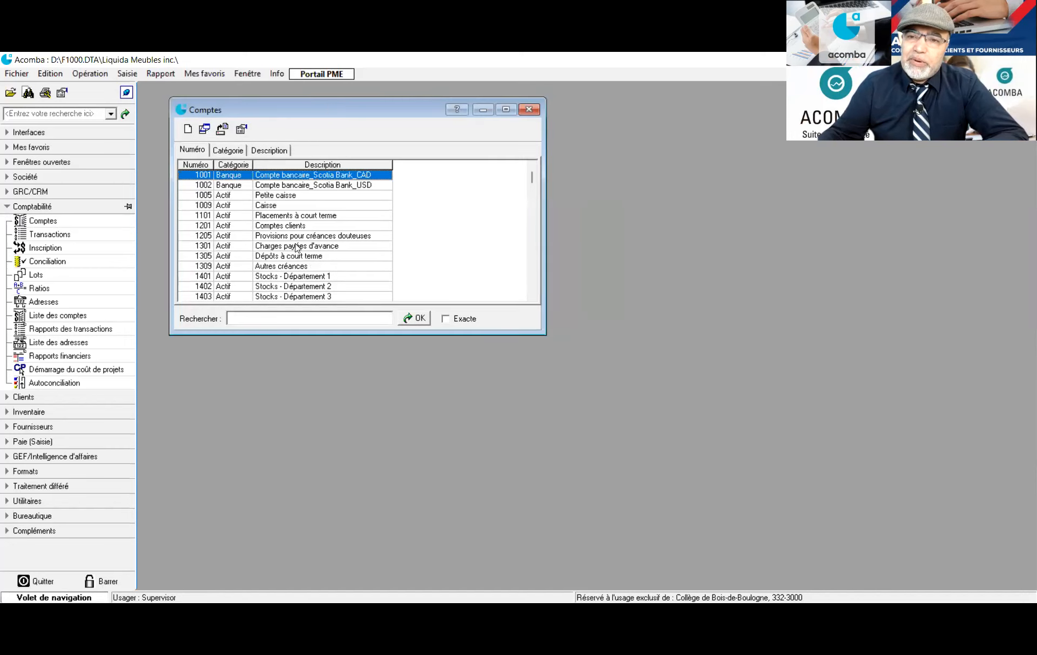
scroll(296, 246, "down", 1)
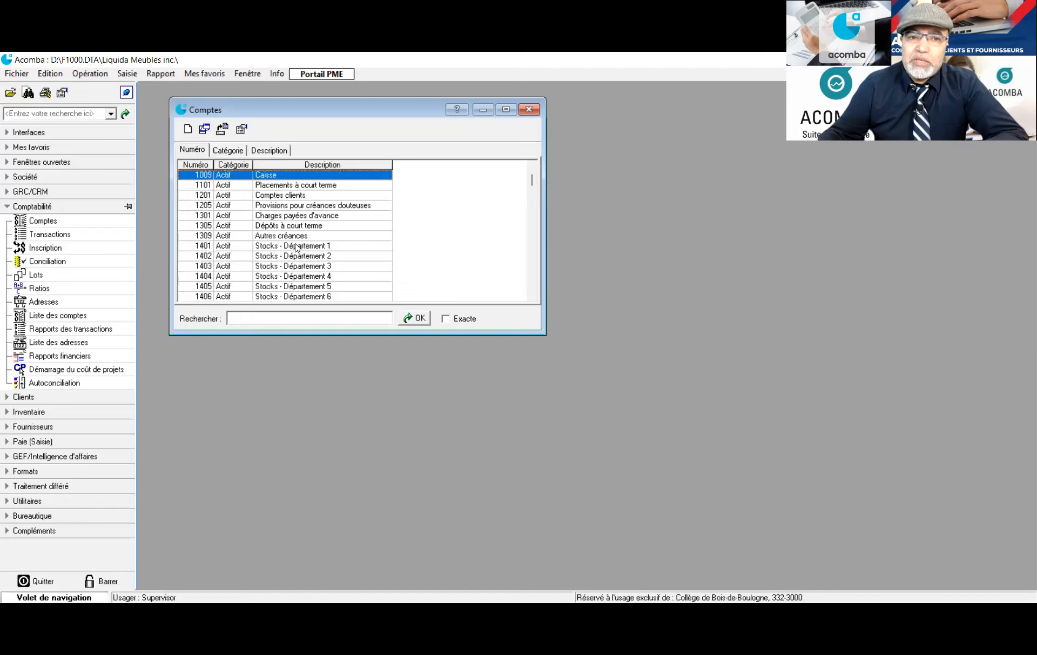
scroll(296, 247, "up", 1)
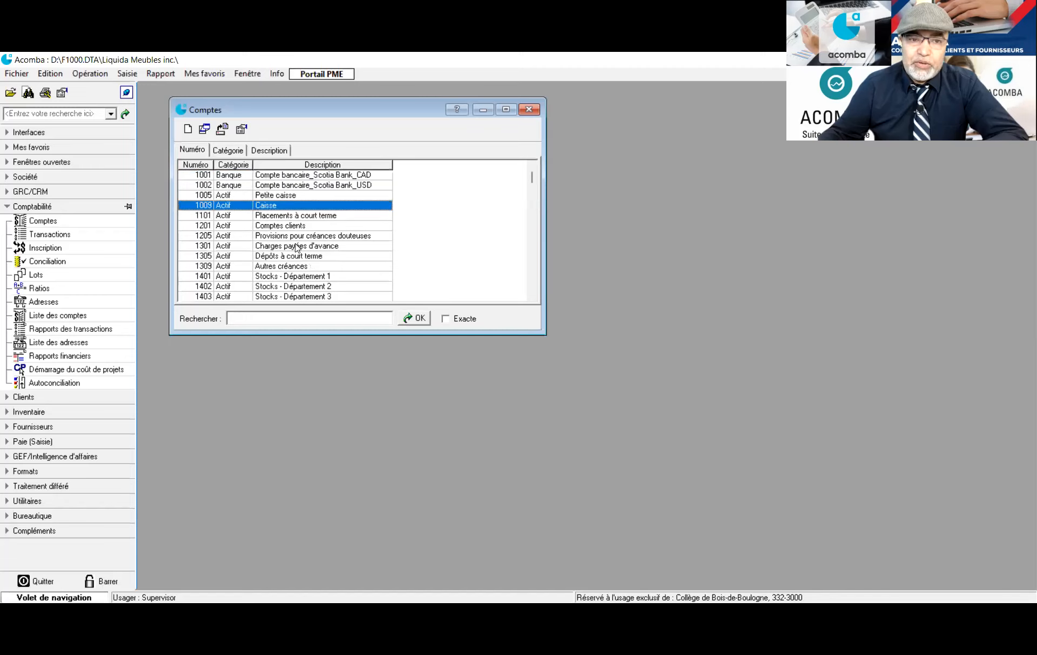
scroll(296, 247, "down", 3)
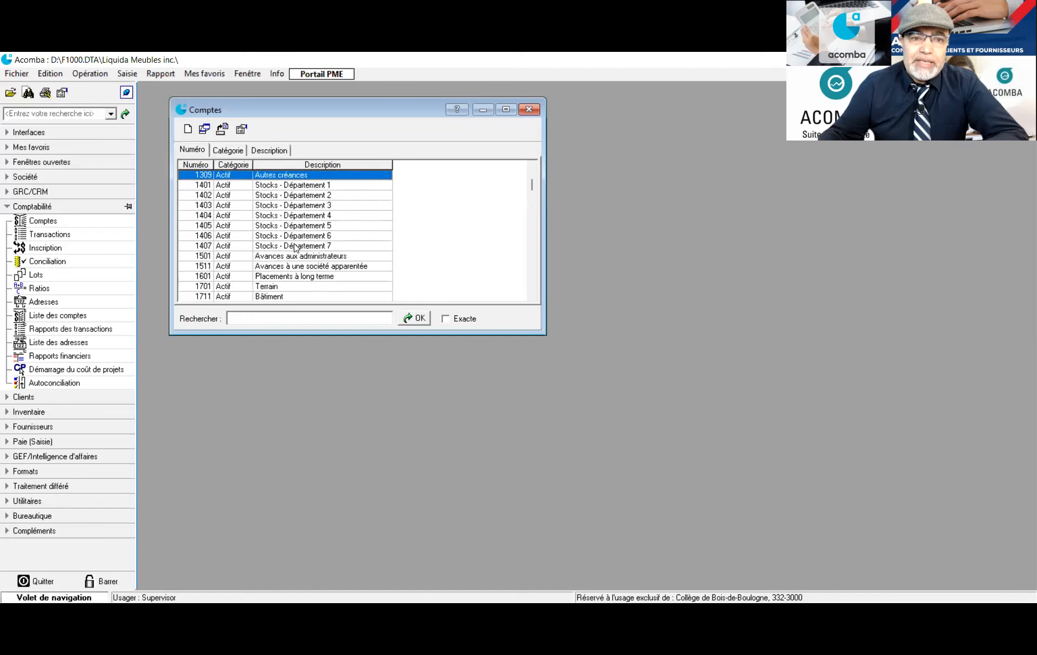
scroll(295, 247, "up", 1)
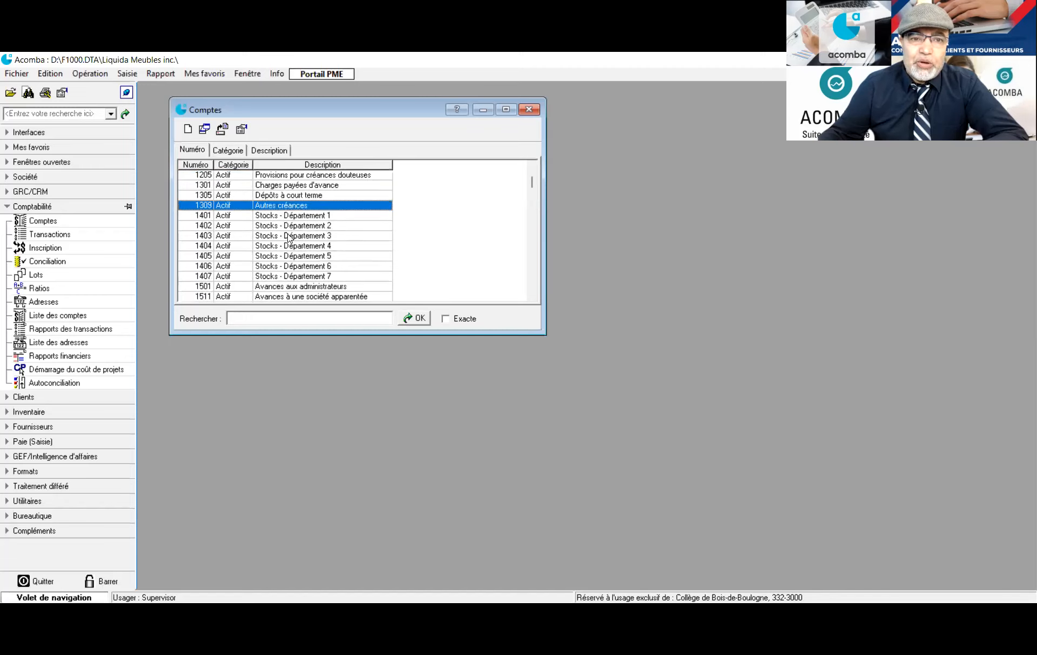
Replace '- Département 1' with '_Table basse pour salon' in account 1401's description and save it
double_click(264, 216)
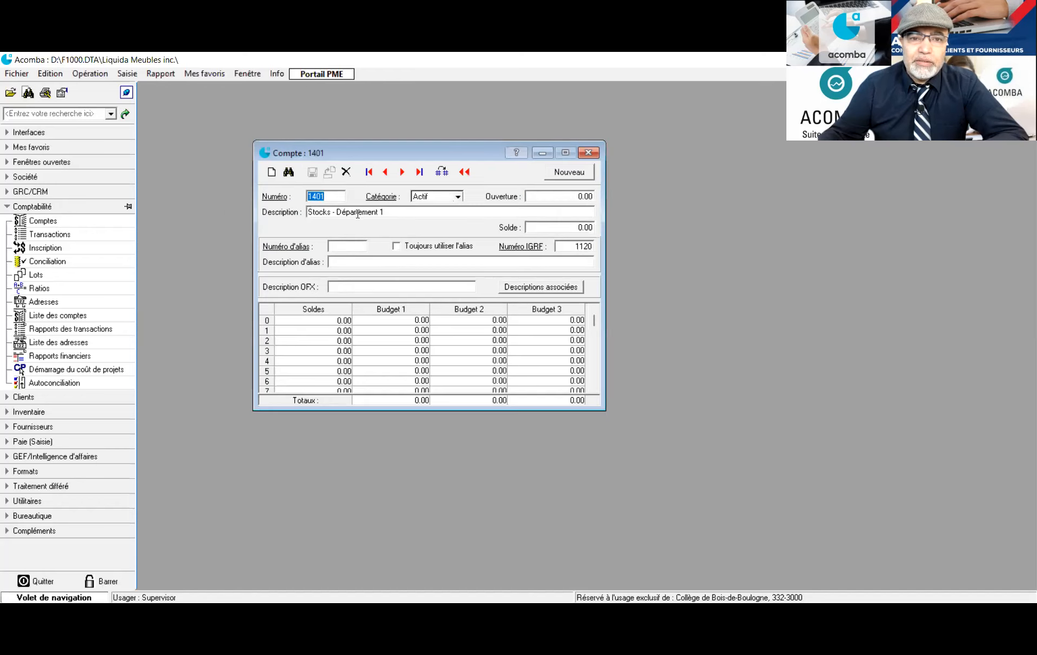
left_click(388, 209)
left_click_drag(387, 211, 332, 213)
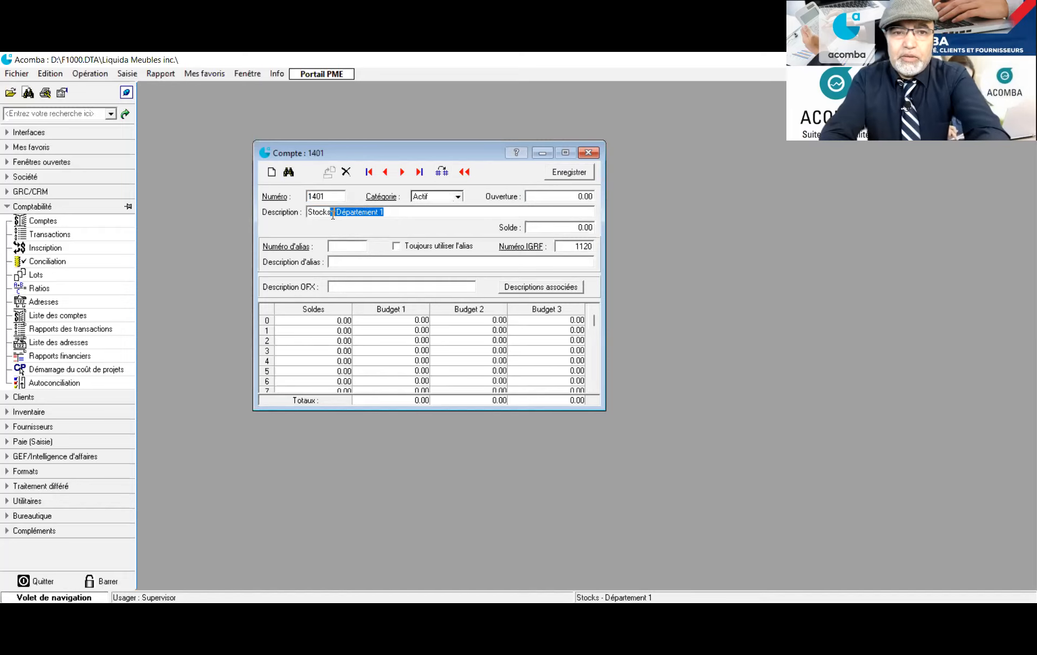
key("Delete")
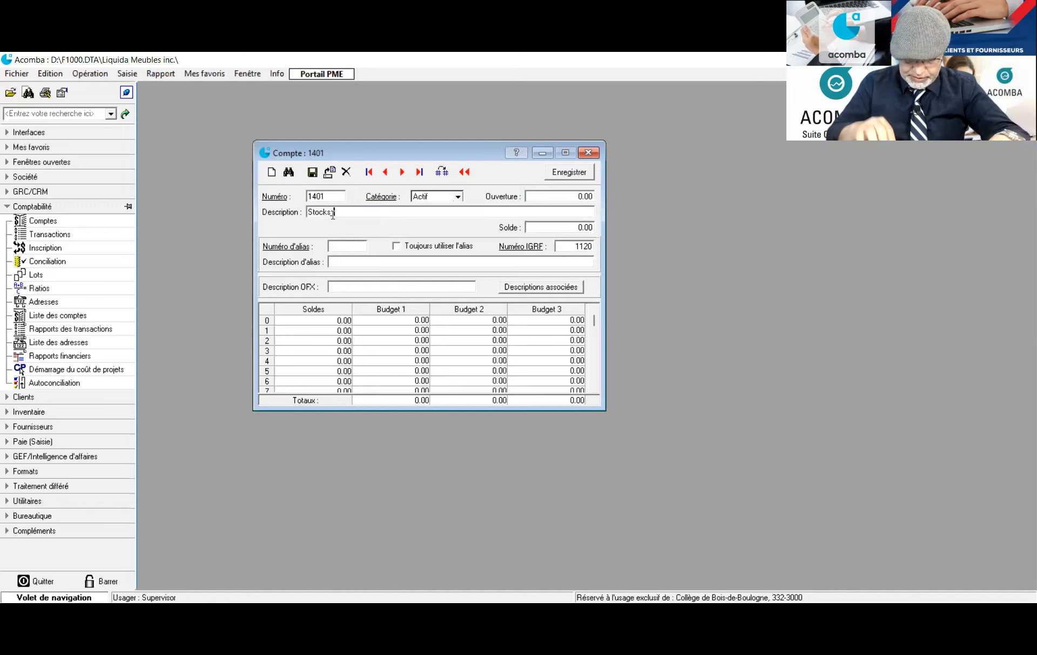
type("Table")
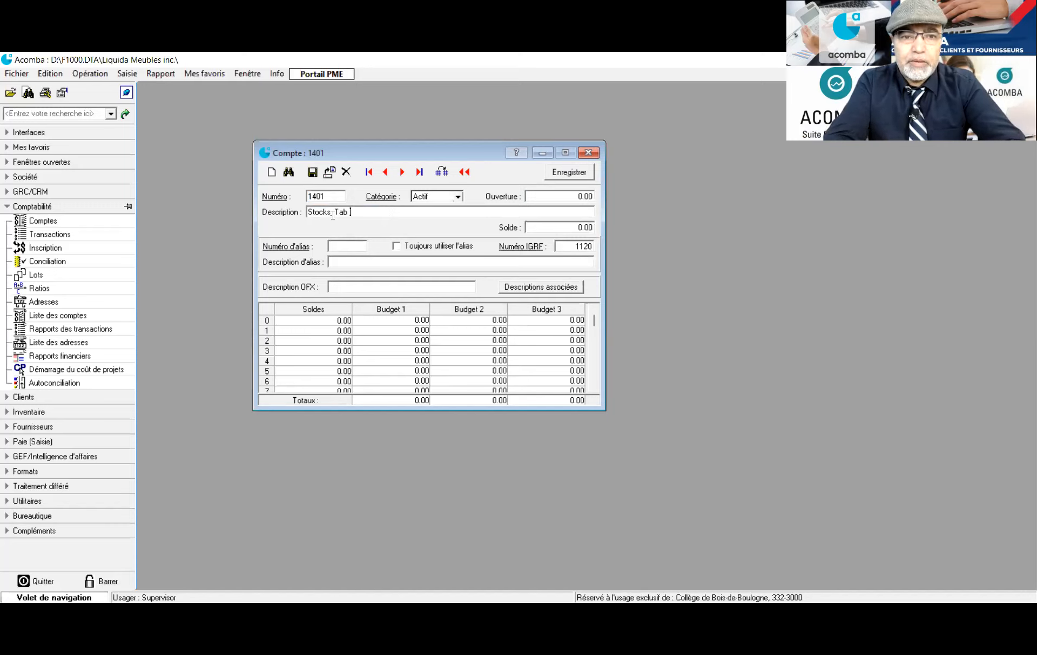
type("e")
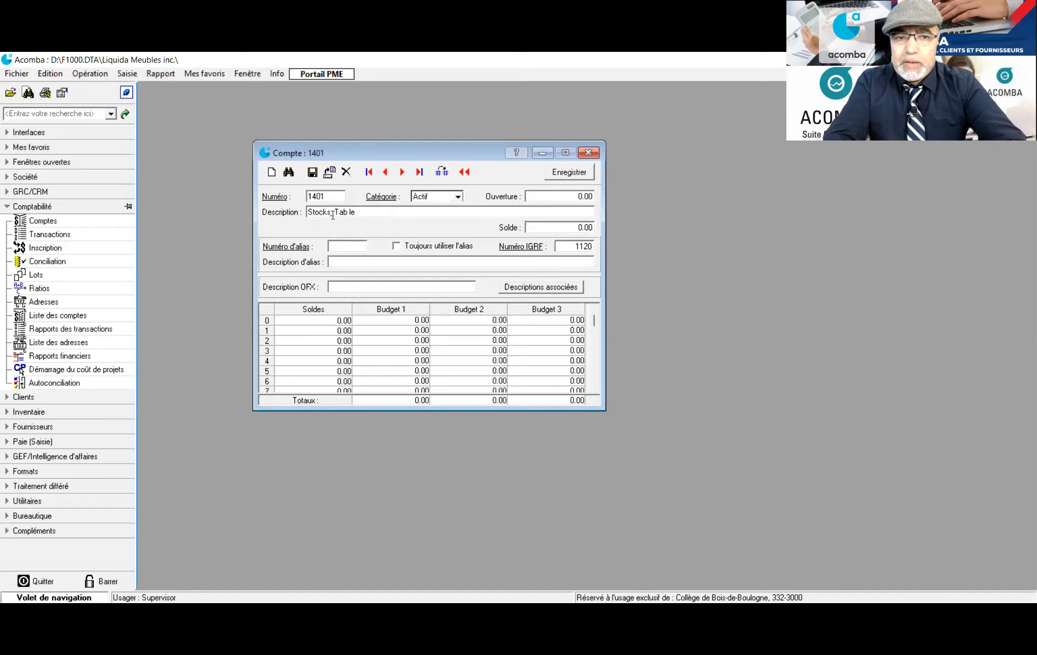
key("BackSpace")
key("BackSpace")
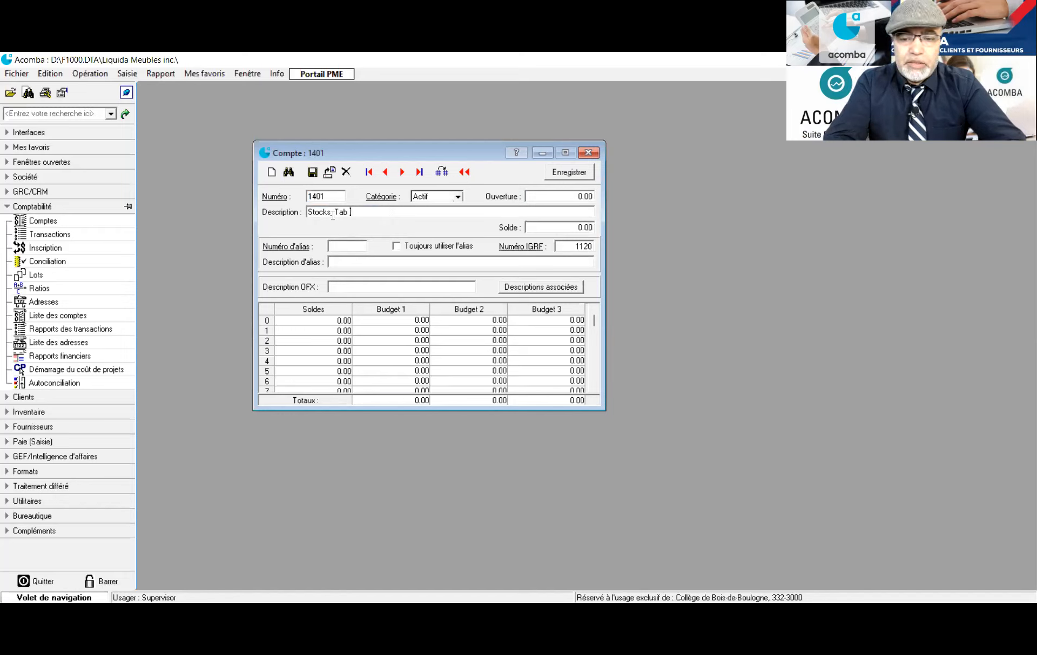
type("le basse po")
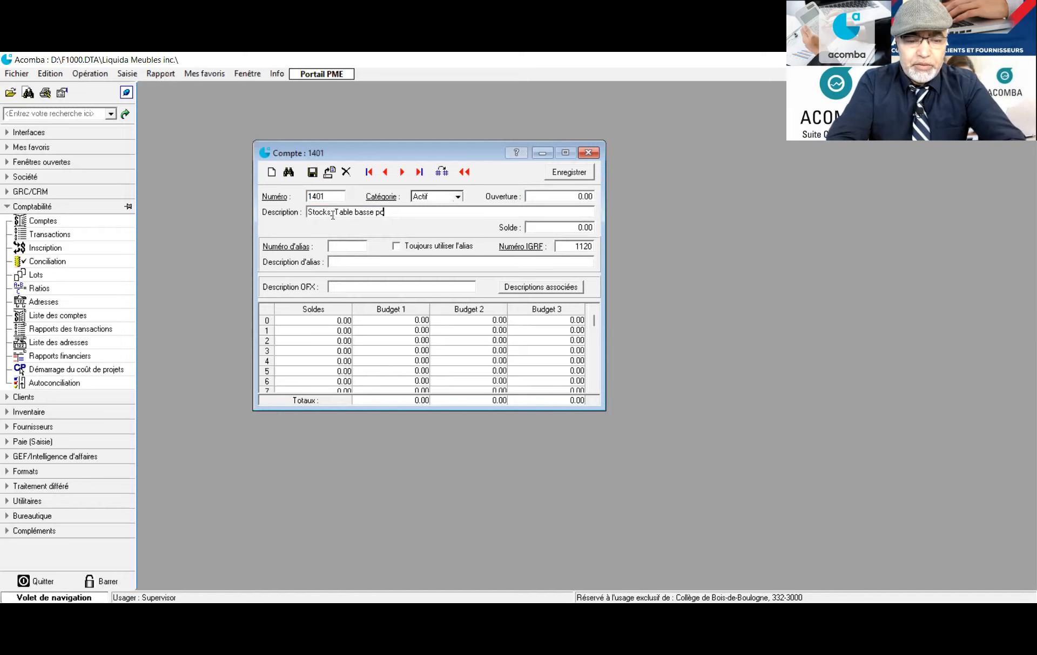
type("ur salon")
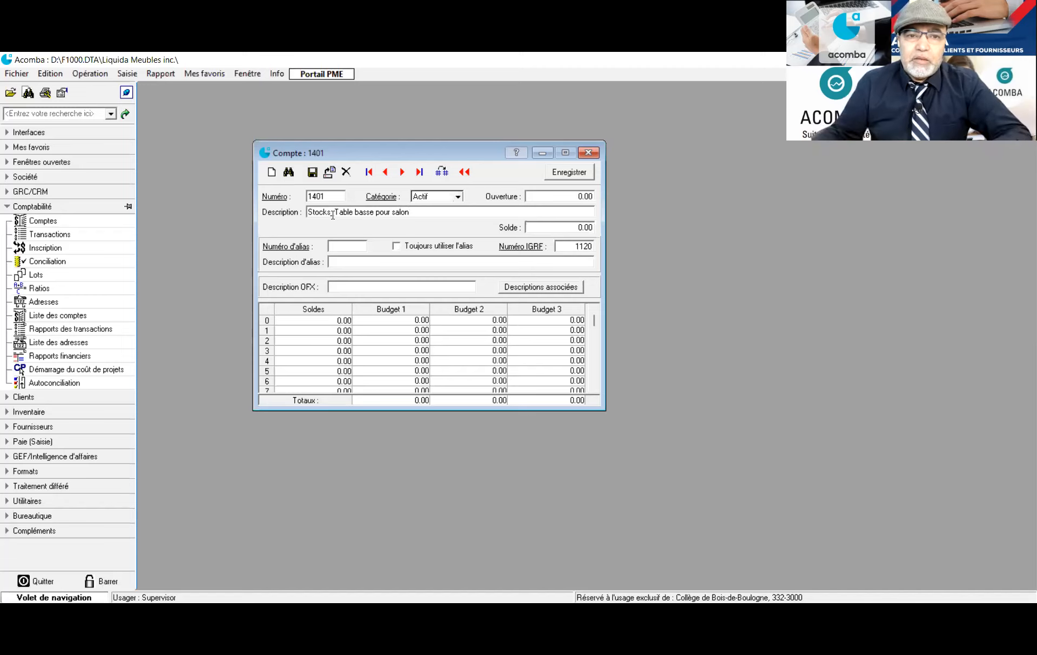
left_click_drag(416, 212, 333, 213)
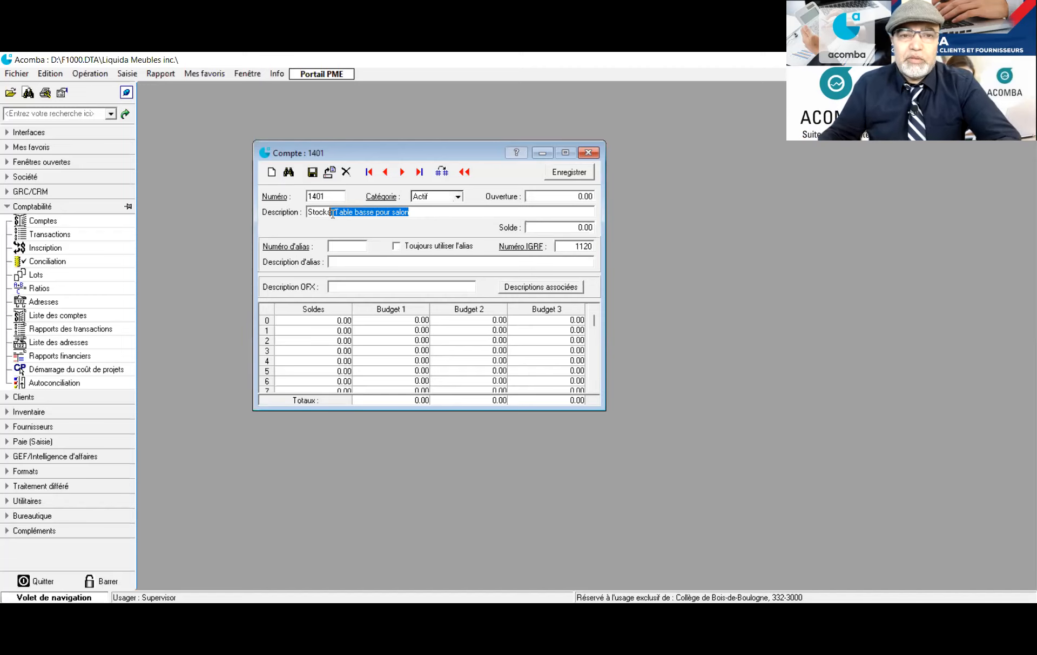
left_click(312, 173)
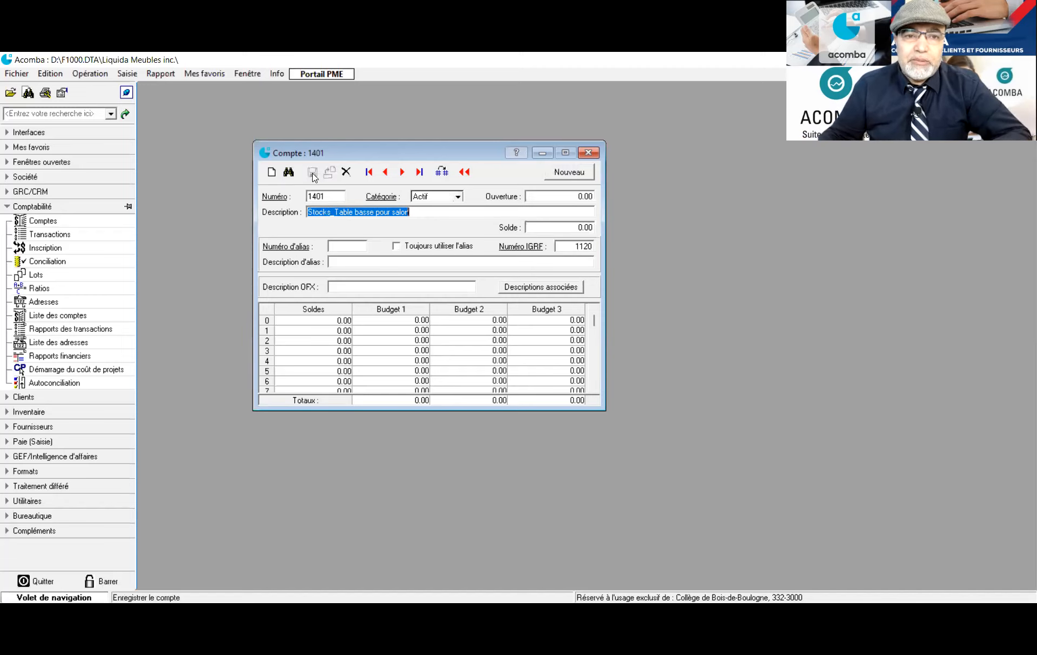
left_click(280, 199)
Rename account 5001 to Ventes_Table basse pour salon by pasting the suffix, and save it
scroll(463, 281, "down", 5)
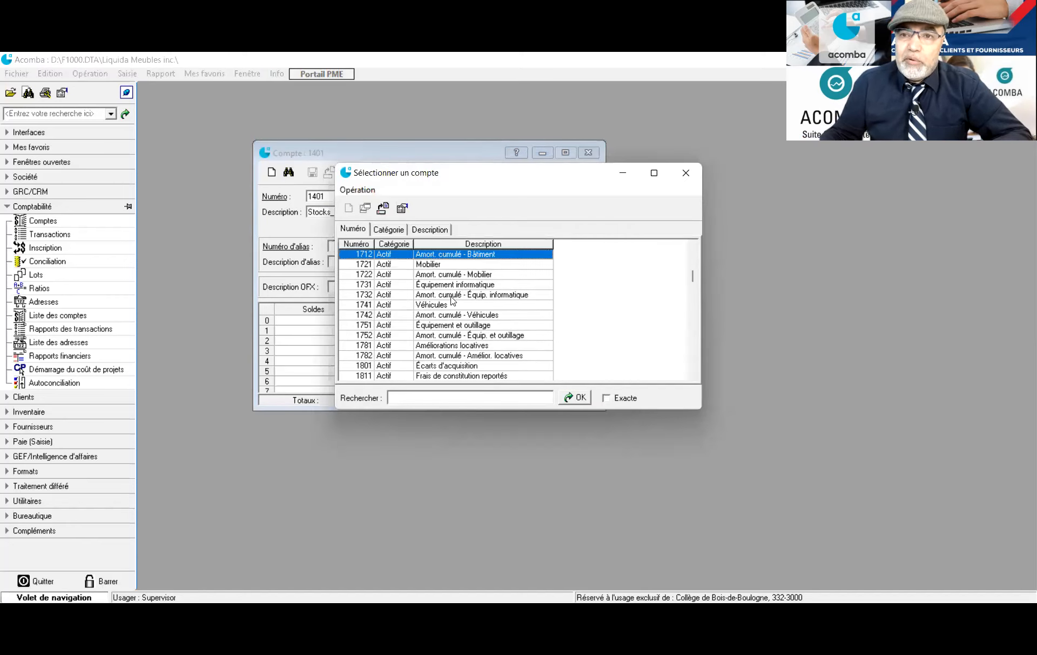
scroll(453, 300, "down", 2)
scroll(453, 301, "down", 10)
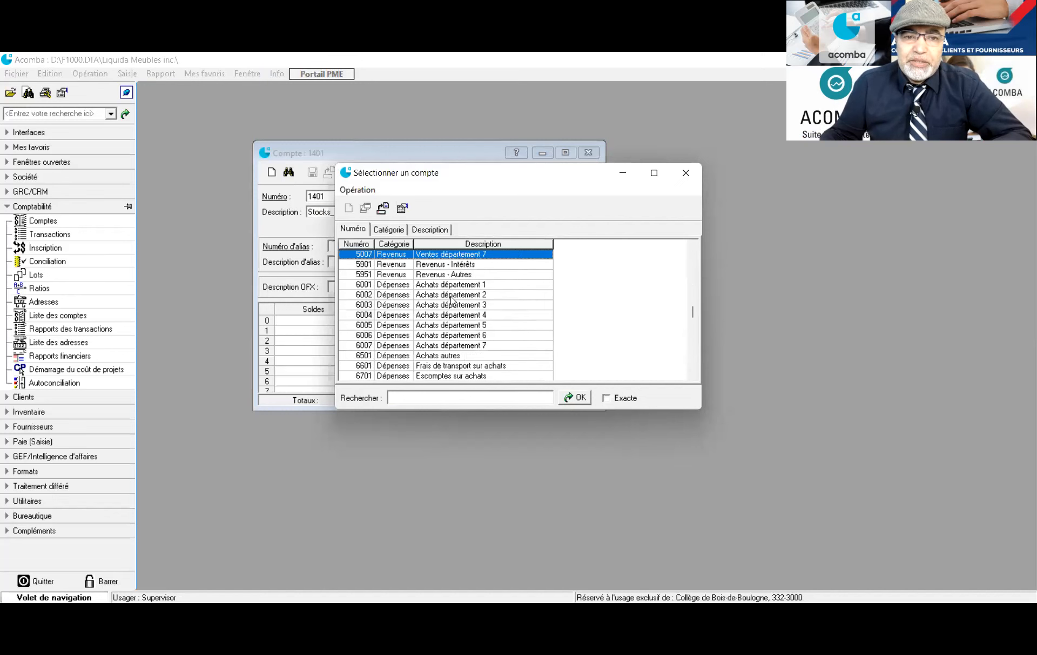
scroll(453, 300, "up", 3)
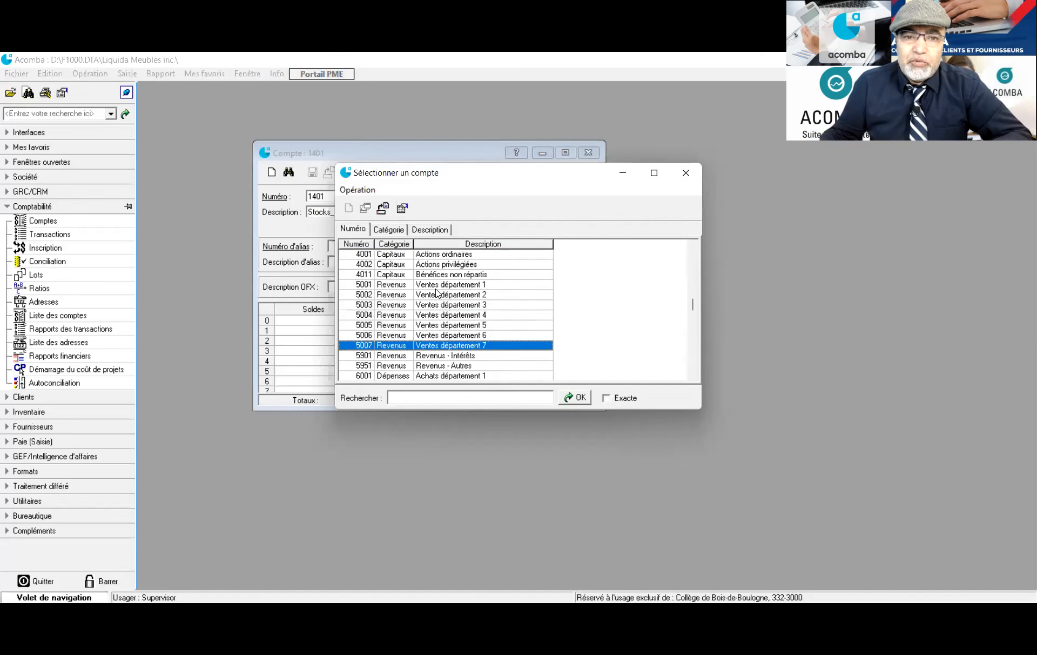
double_click(436, 288)
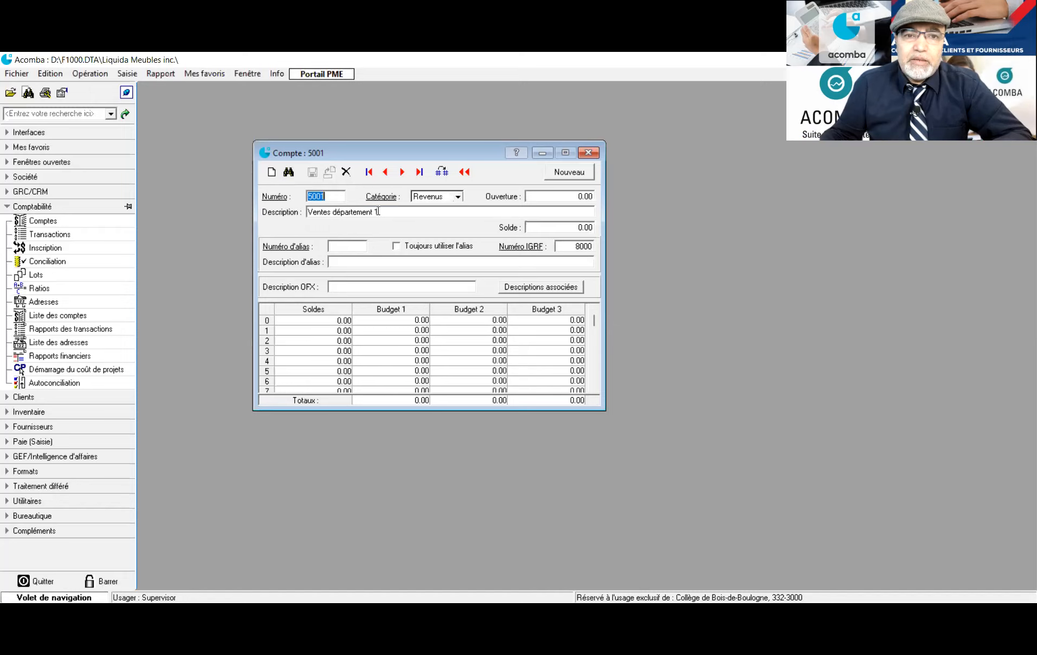
left_click(380, 210)
left_click_drag(380, 210, 331, 211)
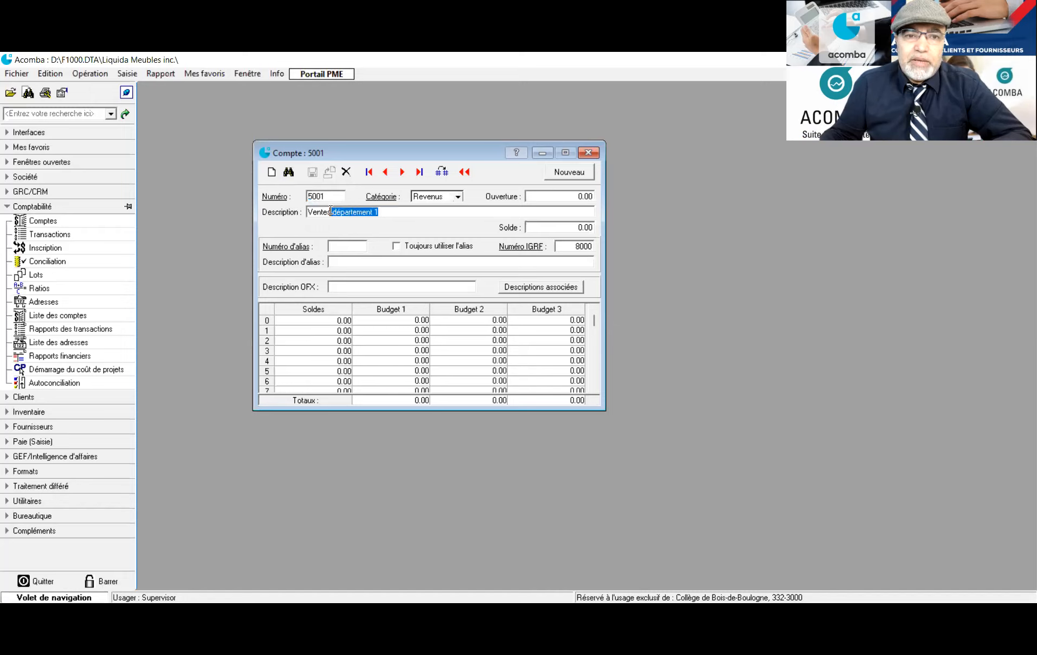
type("_Table basse pour salon")
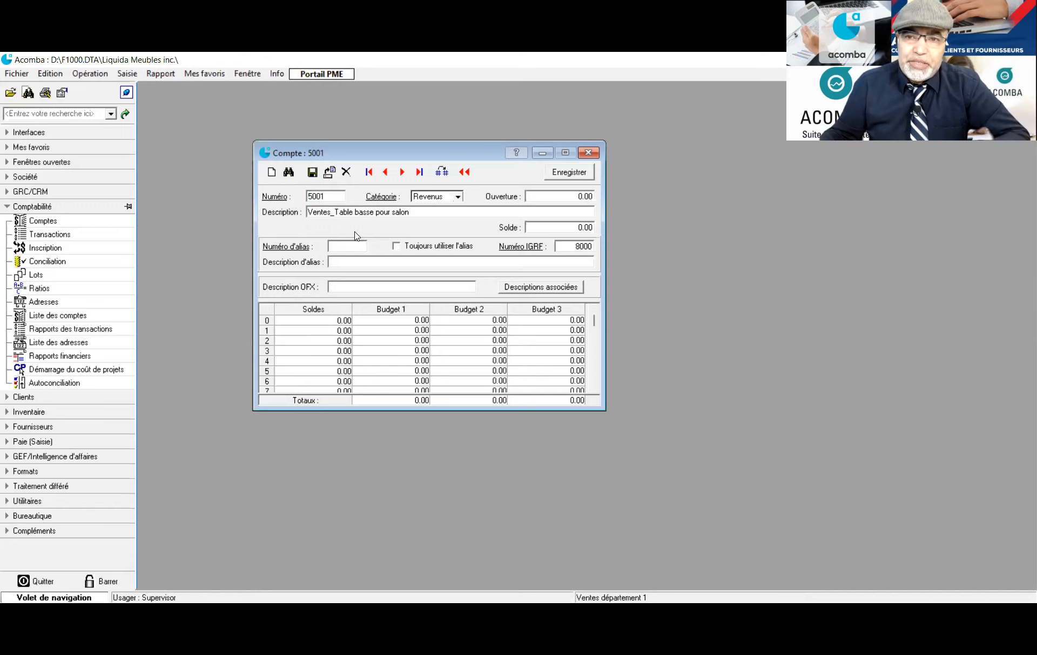
left_click(312, 173)
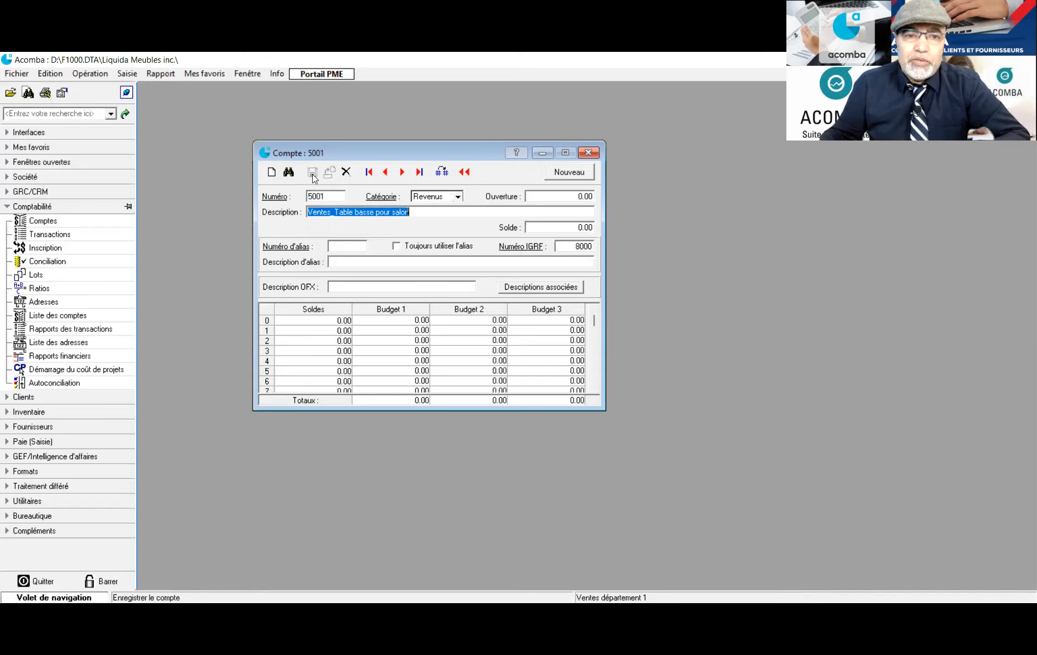
Rename account 6001 to Achats_Table basse pour salon by pasting the suffix, and save it
left_click(328, 195)
double_click(328, 198)
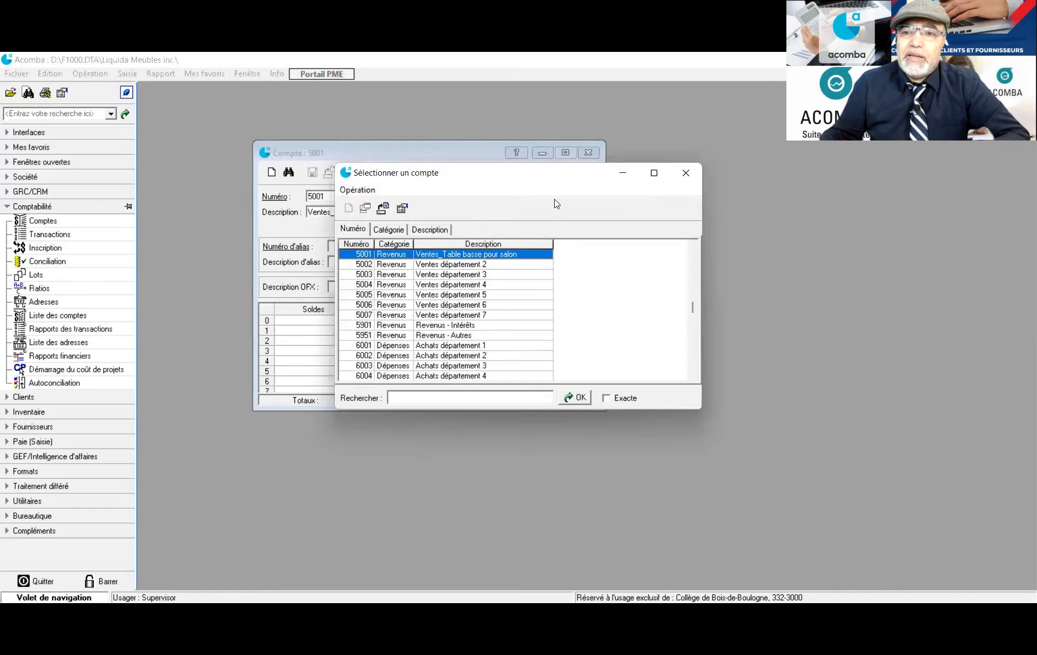
left_click(456, 346)
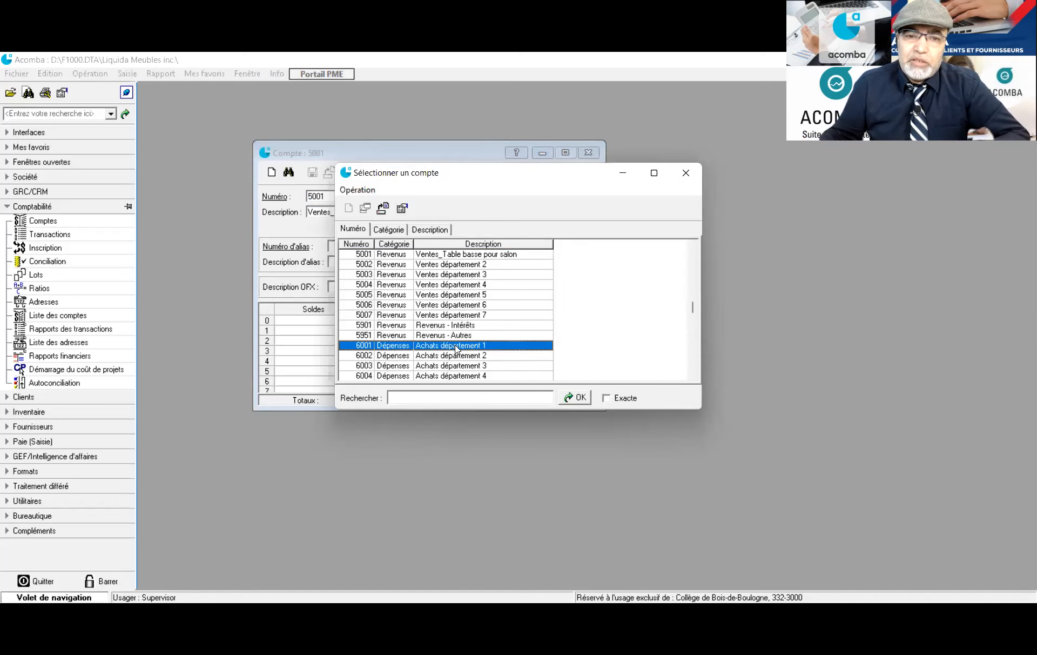
key("Return")
left_click(391, 212)
left_click_drag(389, 212, 330, 215)
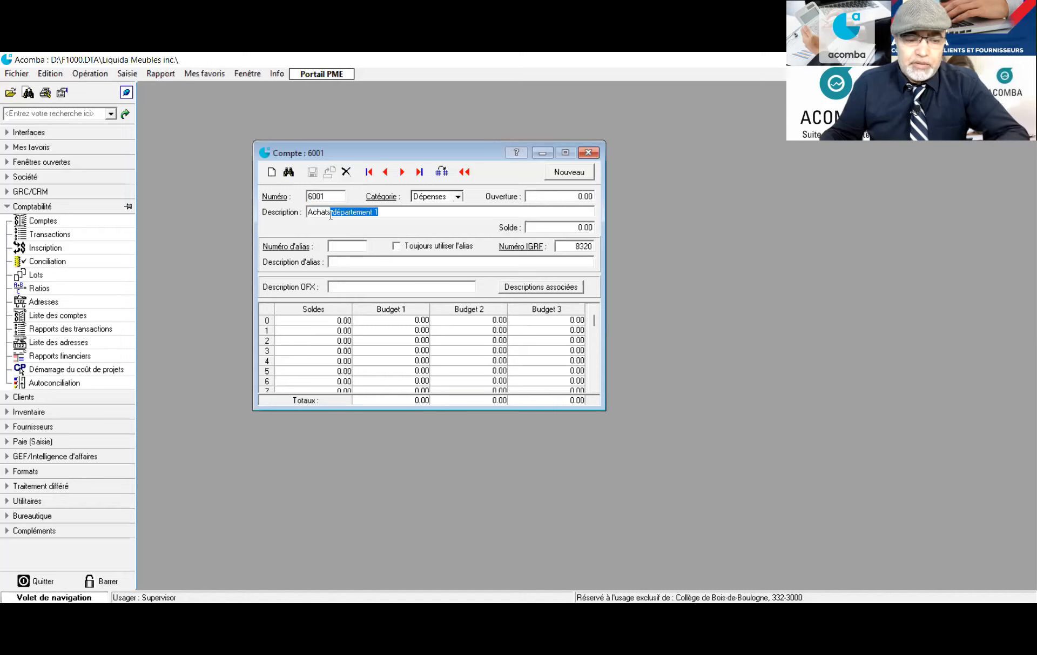
type("_Table basse pour salon")
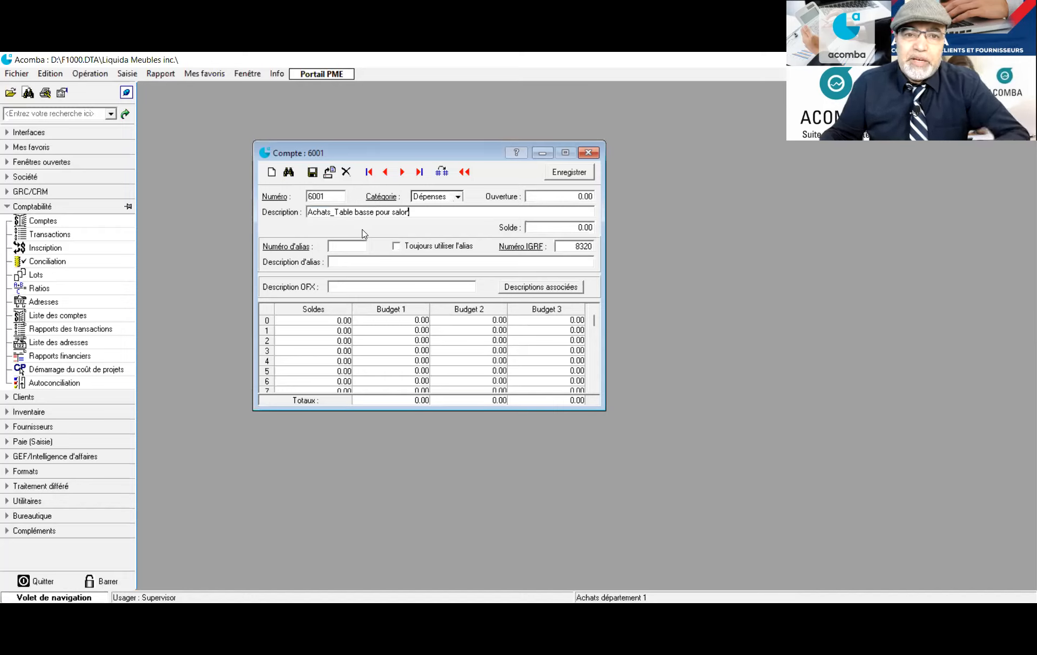
left_click(312, 172)
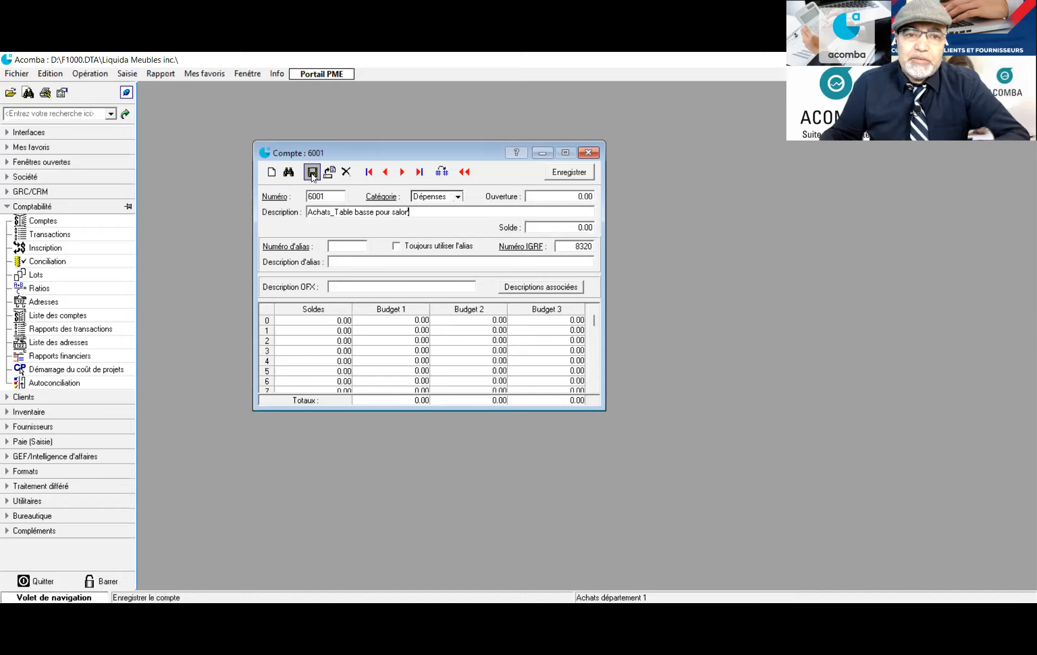
left_click(329, 195)
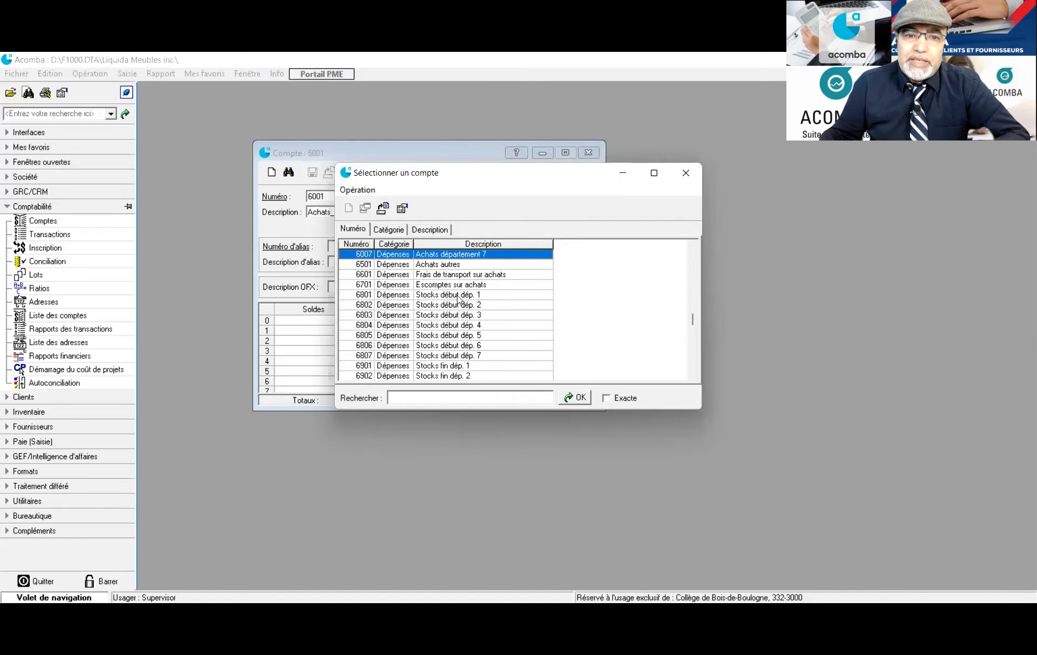
Rename account 6801 from Stocks début dép. 1 to Stocks_Table basse pour salon and save
double_click(458, 294)
left_click(376, 212)
left_click_drag(377, 211, 334, 212)
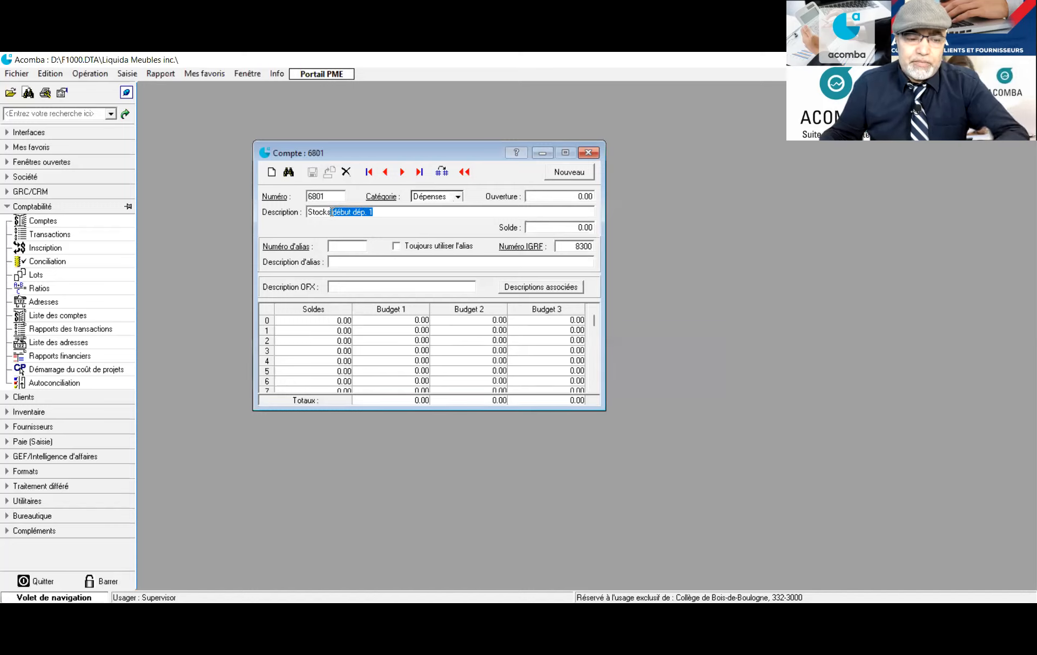
type("Table basse pour salon")
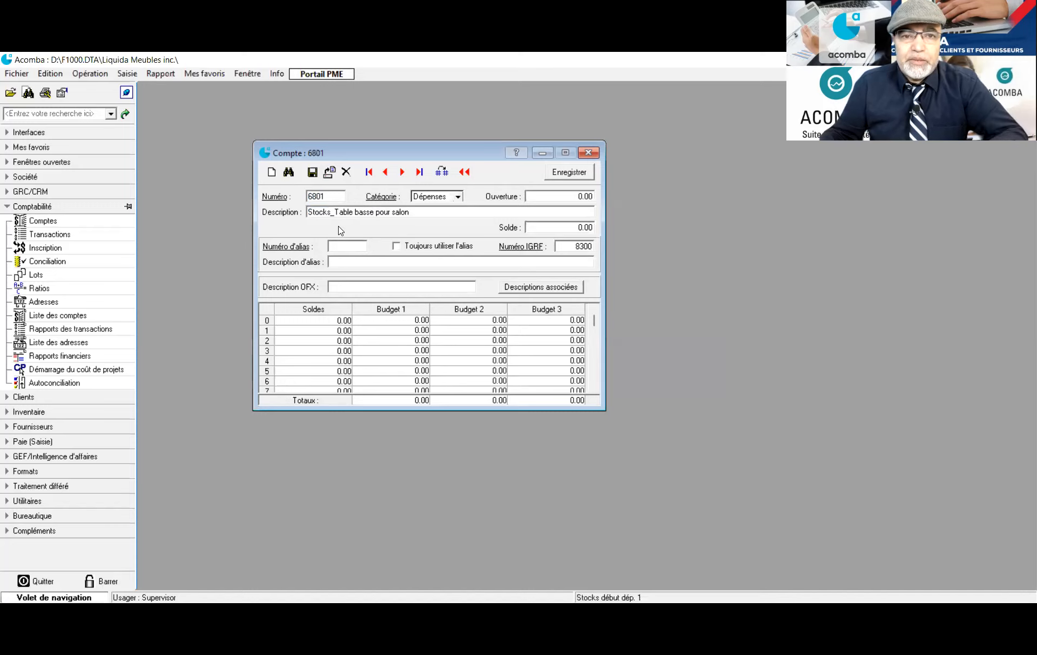
left_click(313, 172)
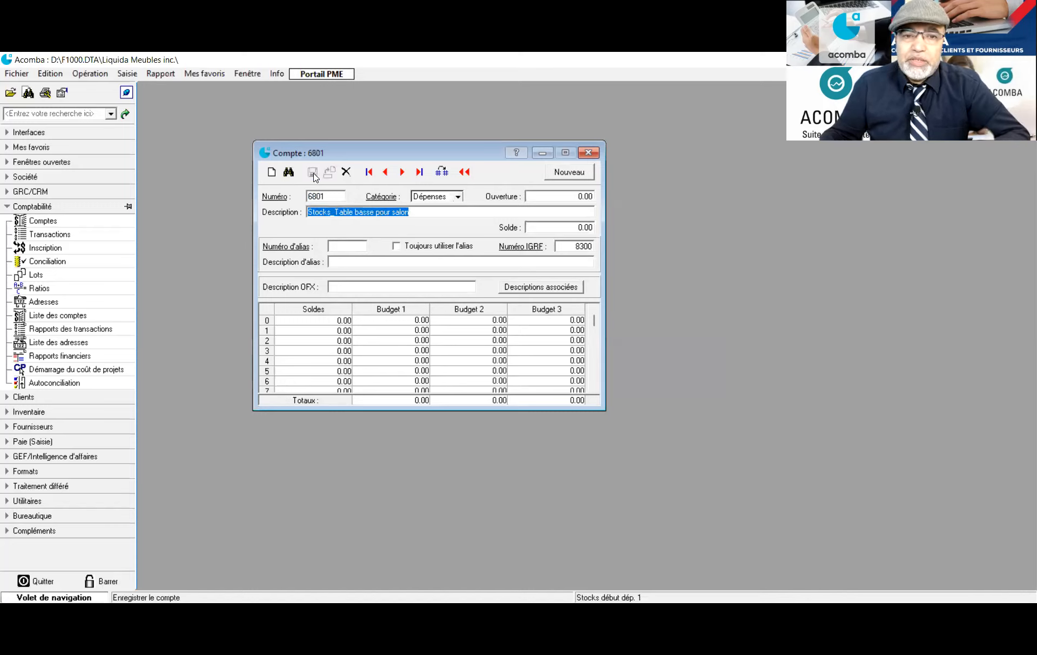
Rename account 6901 from Stocks fin dép. 1 to Stocks fin_Table basse pour salon and save
double_click(331, 197)
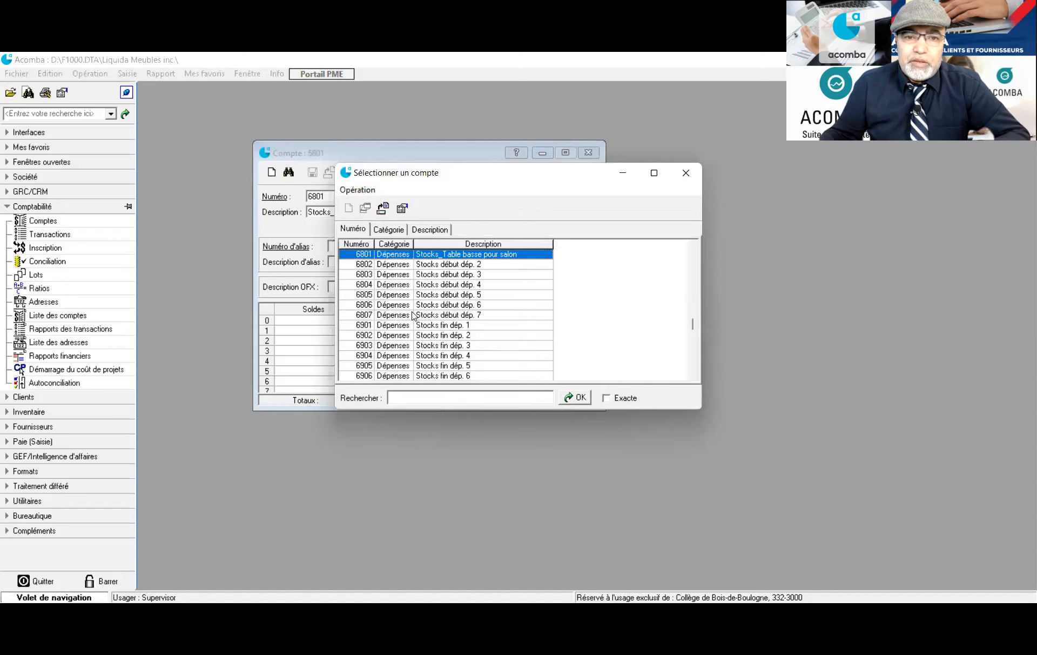
left_click(408, 325)
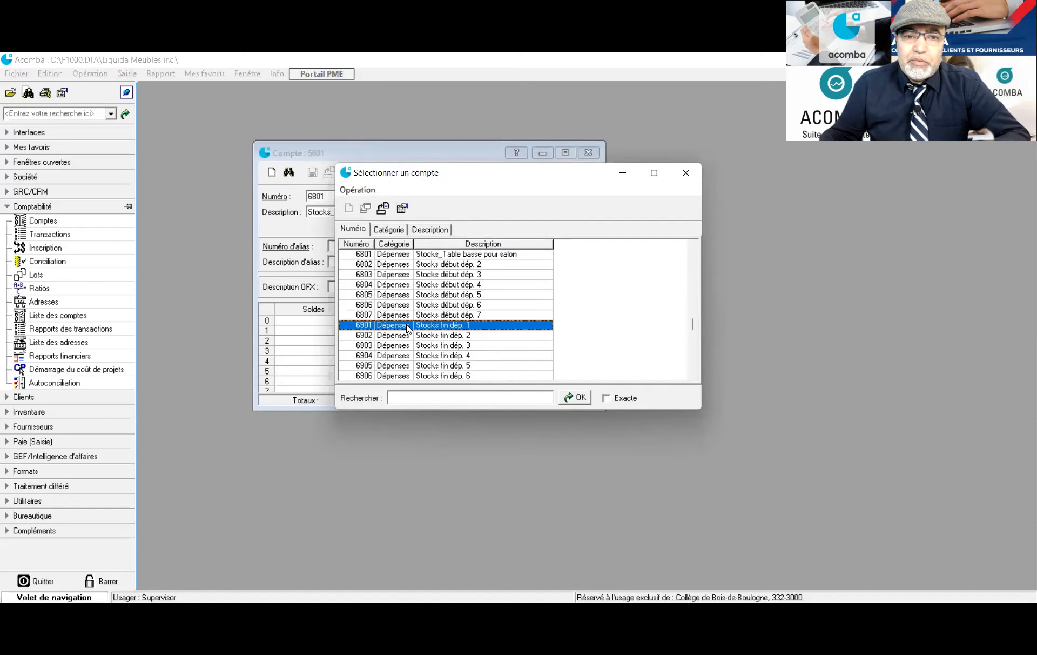
double_click(408, 326)
double_click(373, 212)
left_click_drag(373, 210, 334, 215)
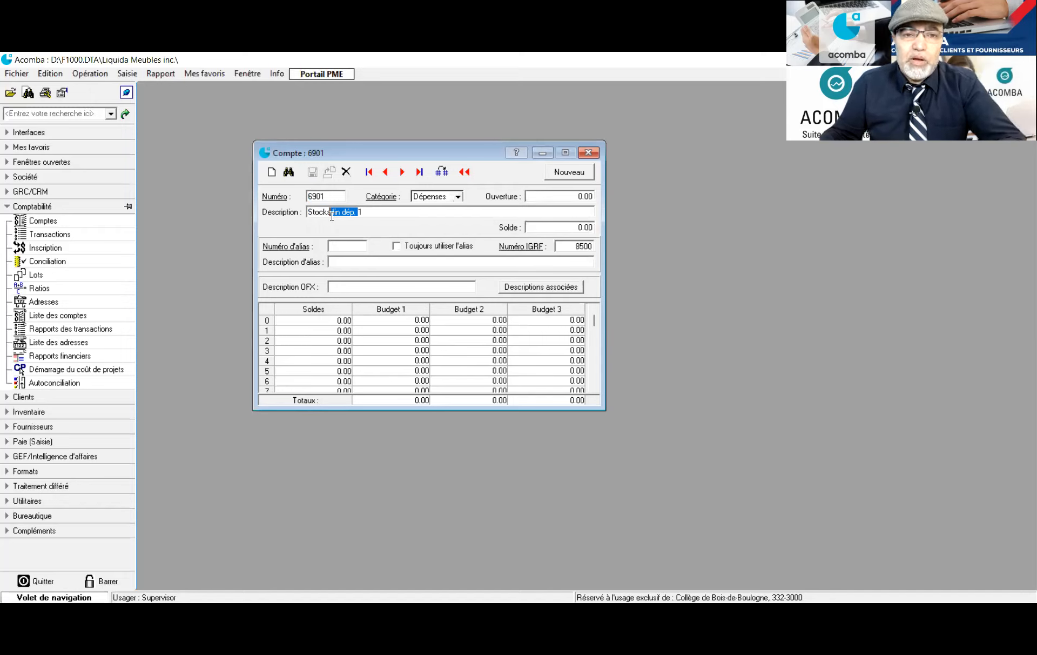
type("_Table basse pour salon")
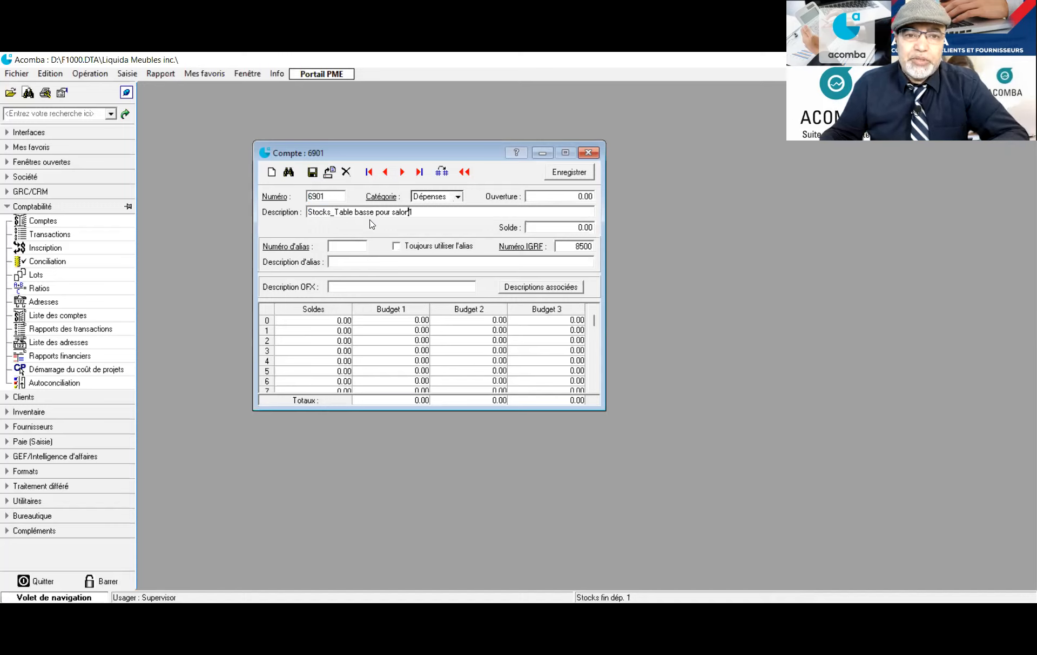
key("Delete")
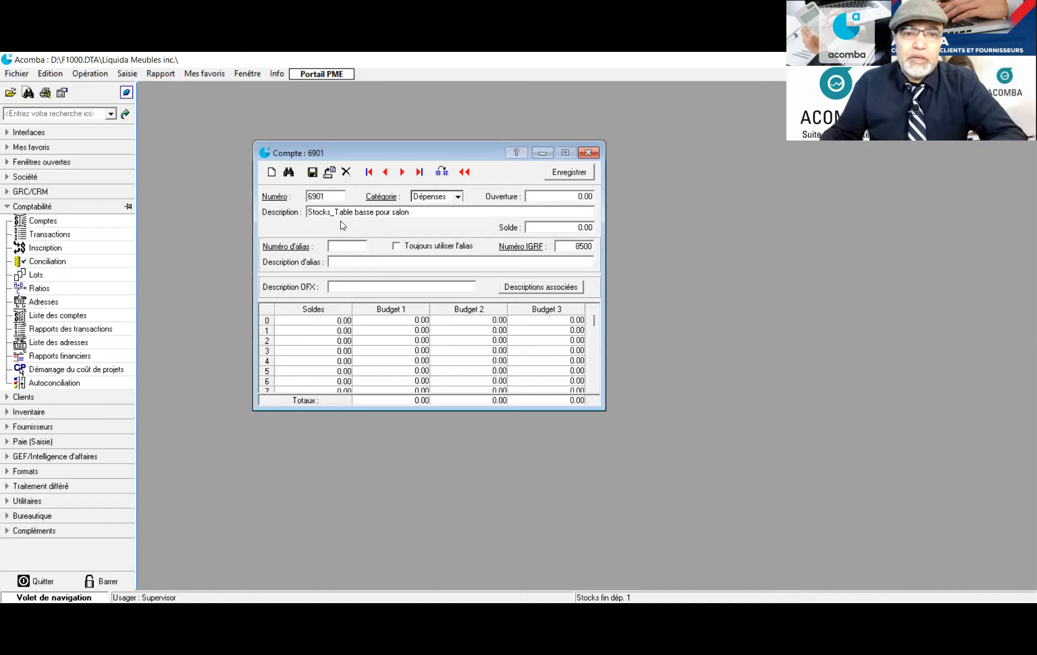
left_click(335, 212)
type("fin")
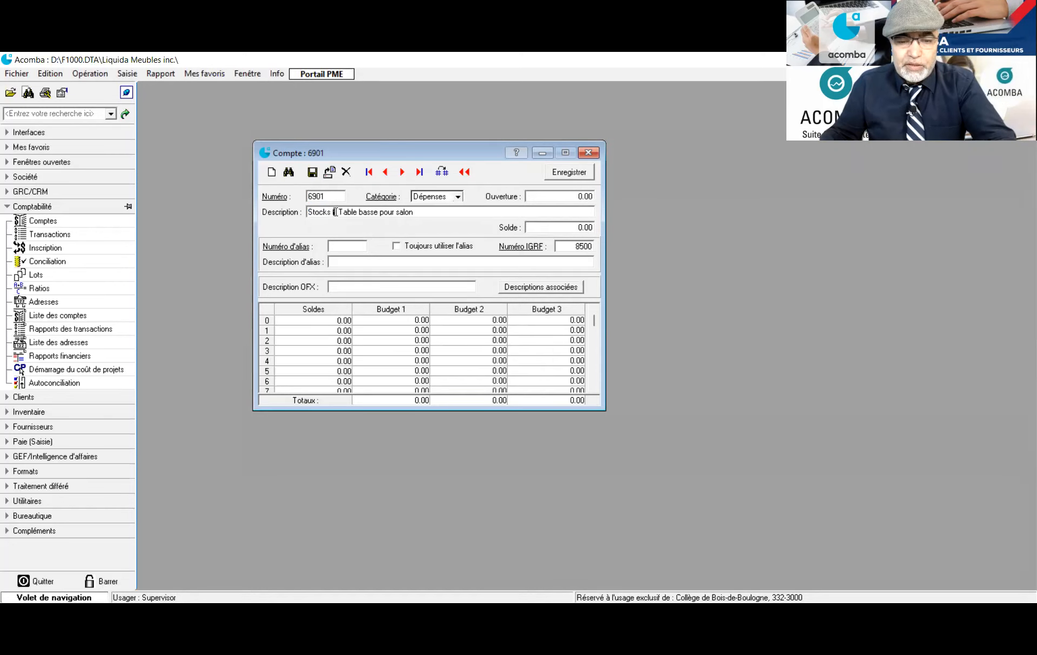
left_click(313, 172)
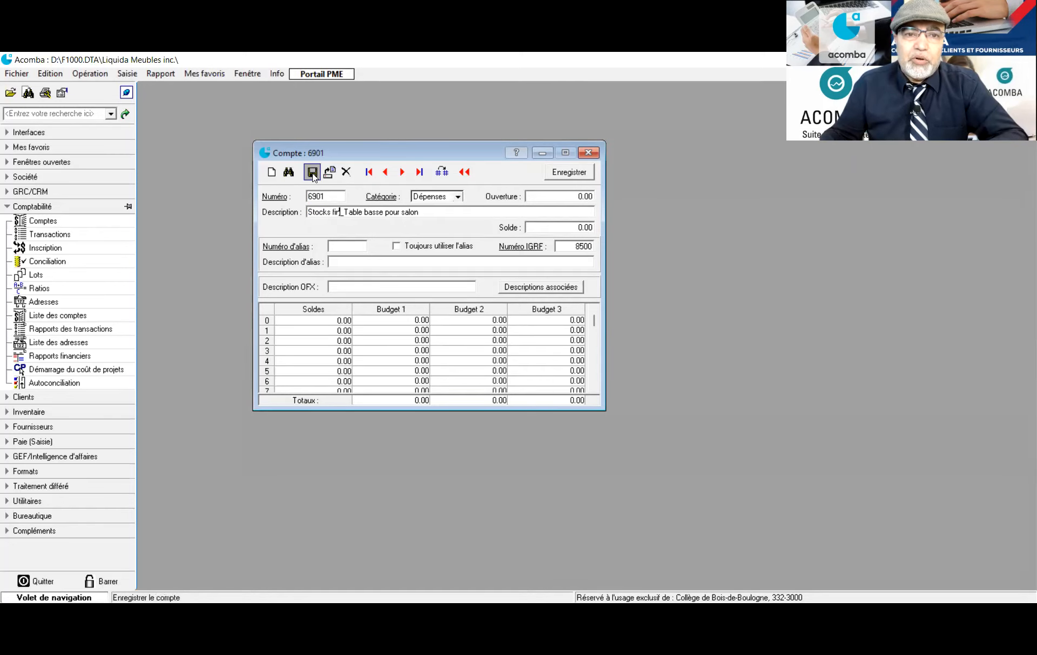
left_click(335, 195)
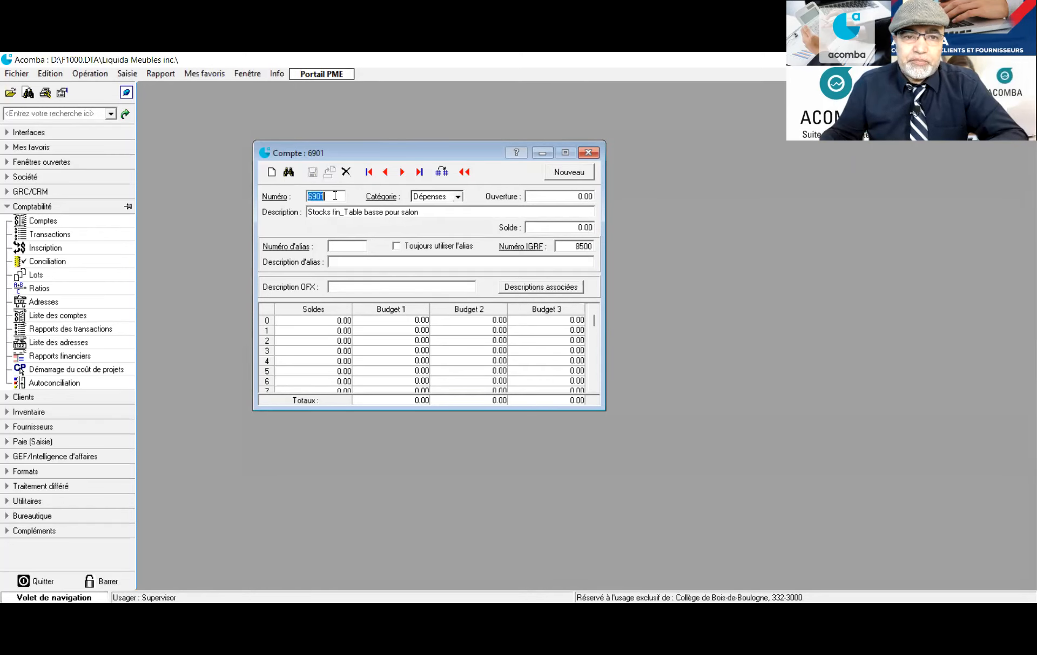
left_click(335, 195)
key("Page_Down")
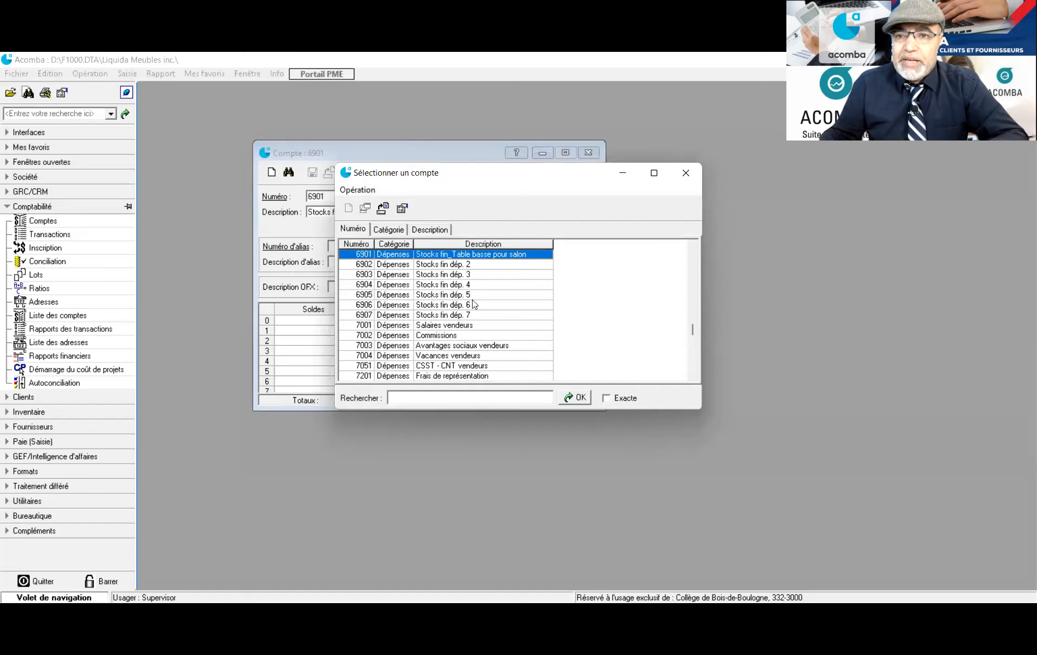
scroll(465, 323, "down", 1)
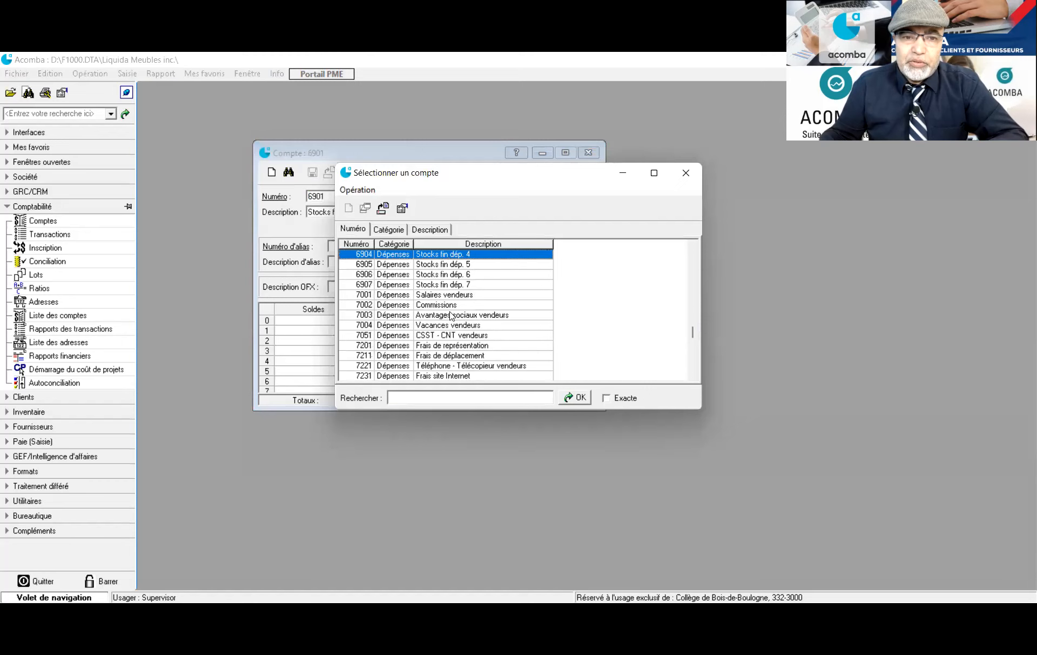
scroll(444, 311, "up", 2)
scroll(444, 311, "up", 2)
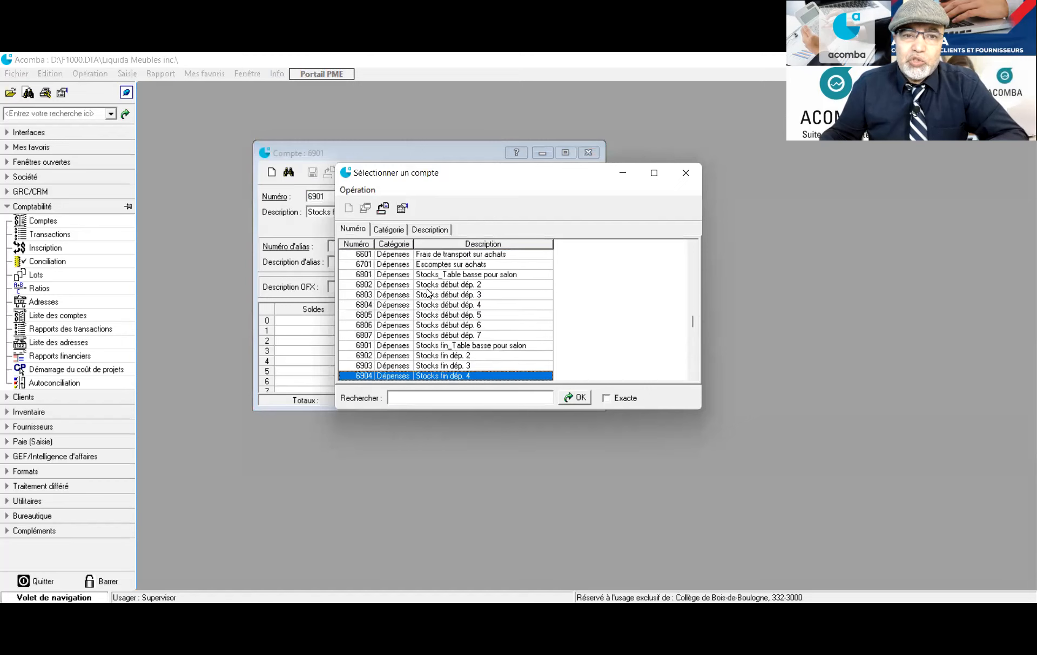
left_click(680, 174)
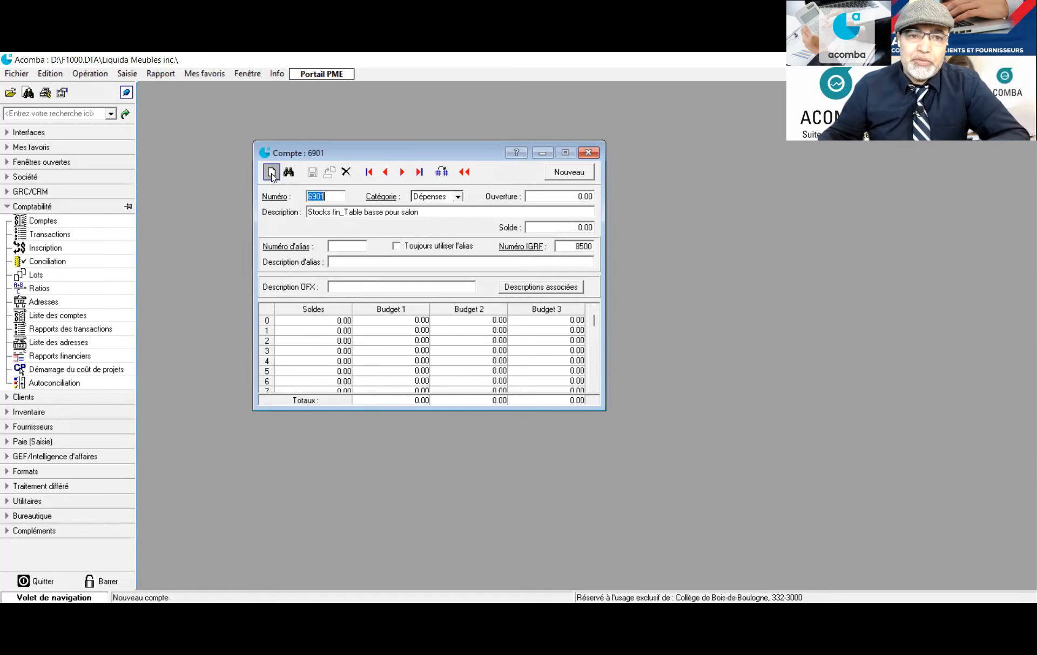
Create Dépenses account 6969 described Variation de stock_Table basse pour salon and save it
left_click(272, 173)
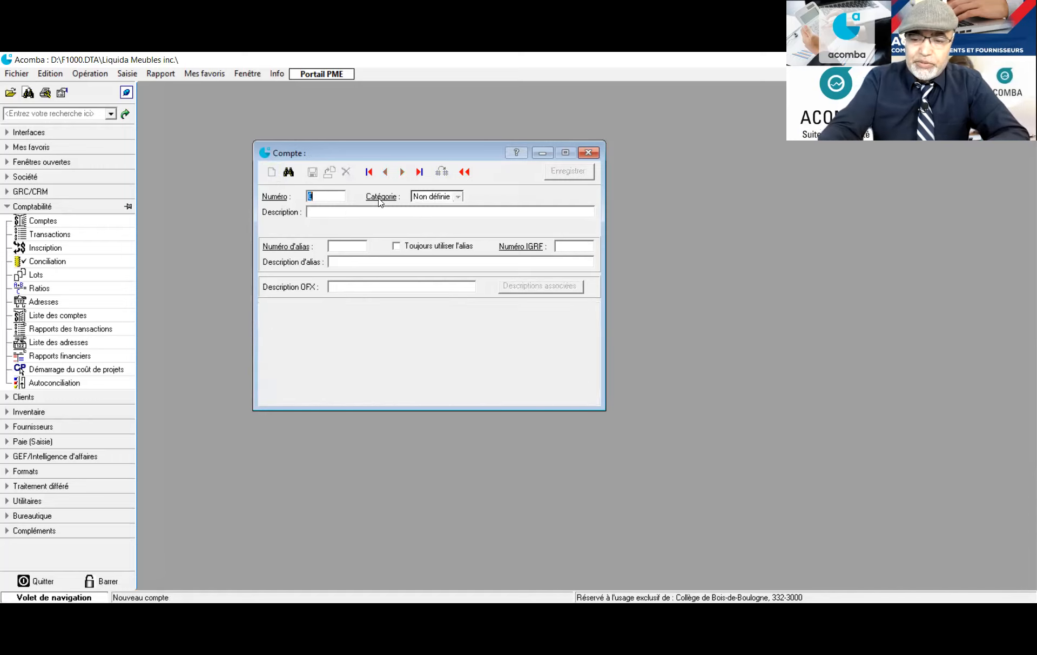
type("6965")
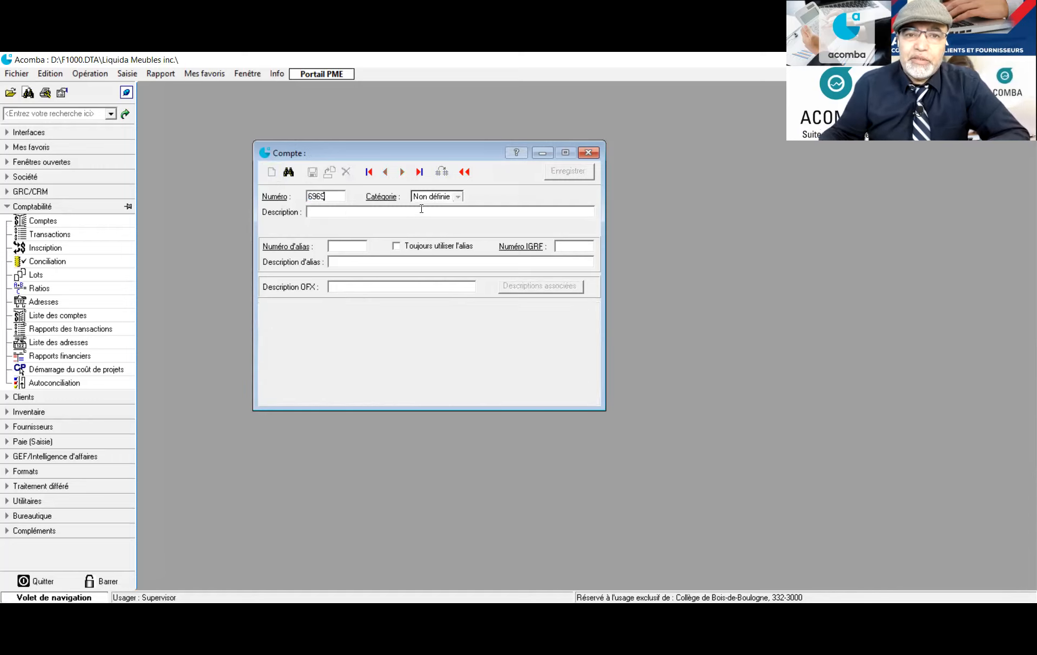
key("Tab")
key("alt+Down")
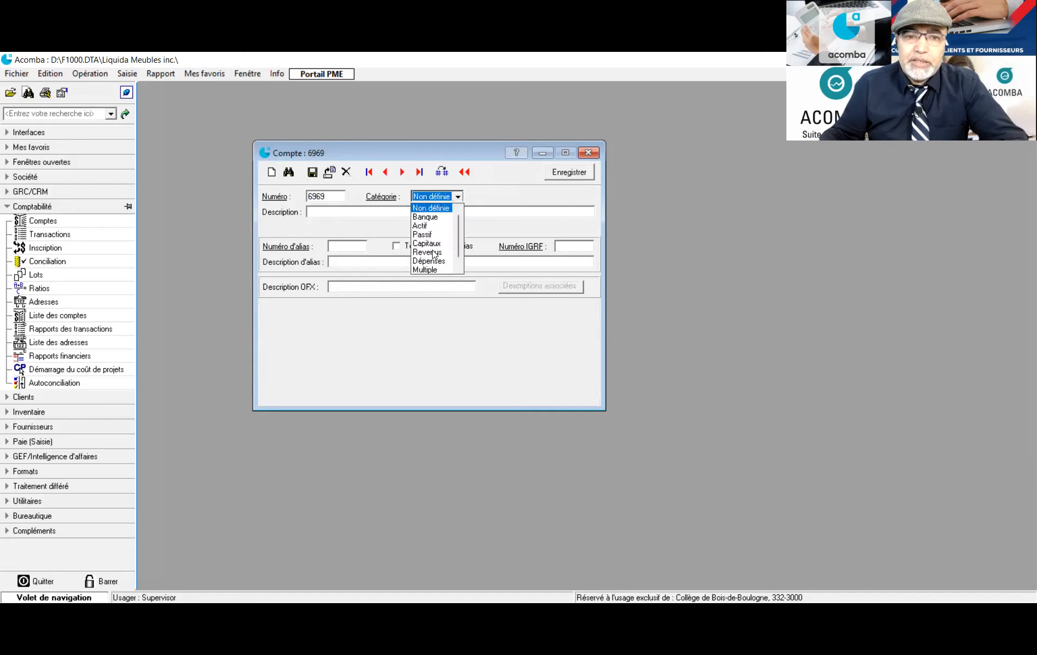
left_click(429, 261)
left_click(377, 212)
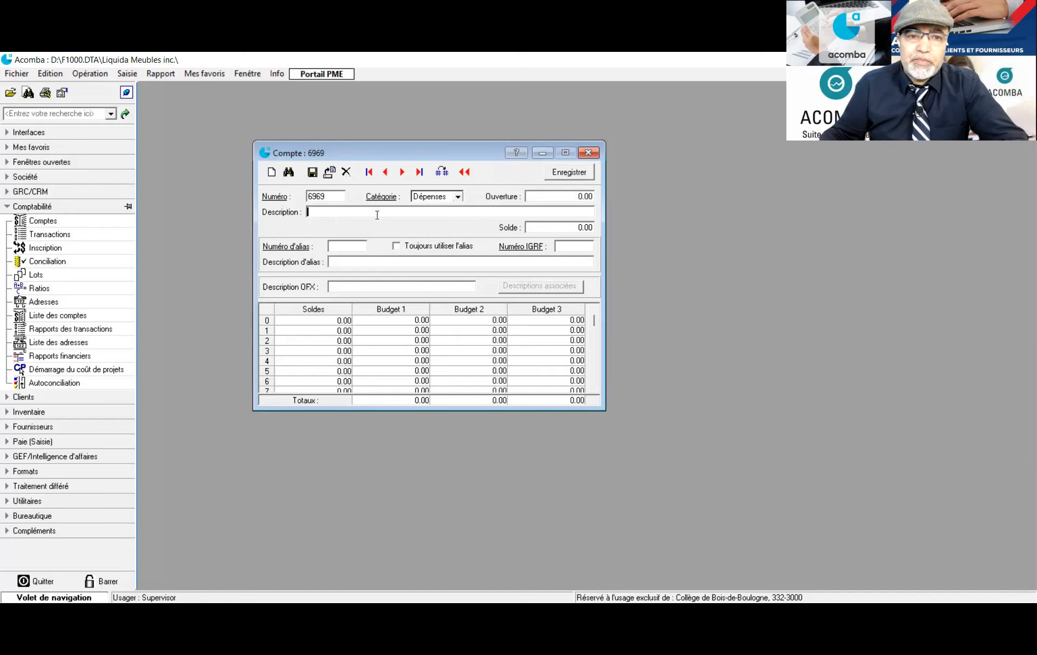
type("Va")
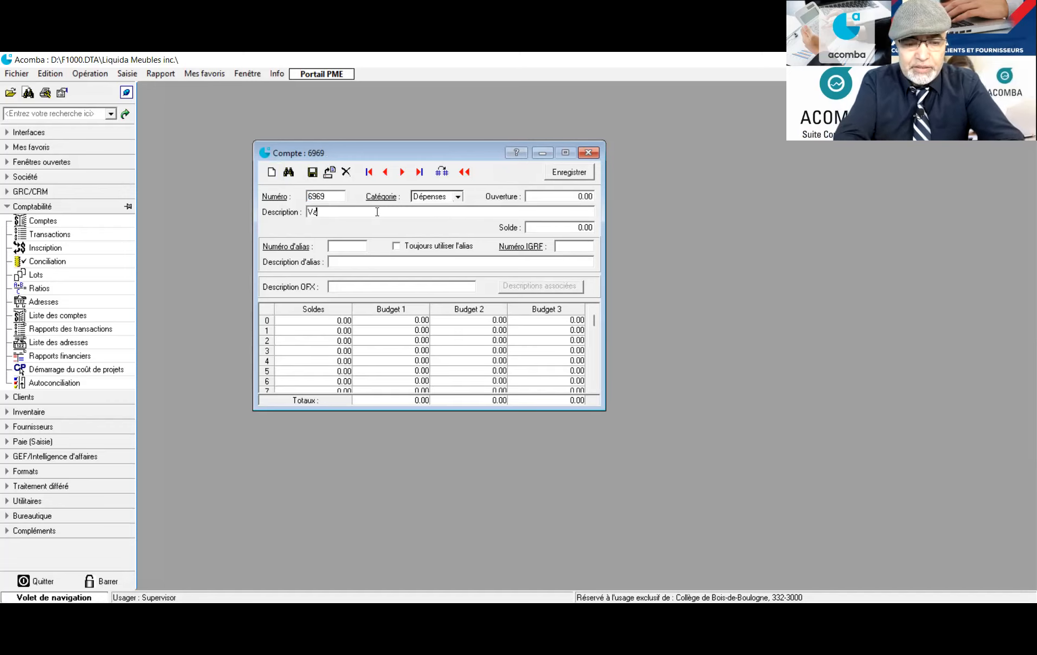
type("riation ce stock")
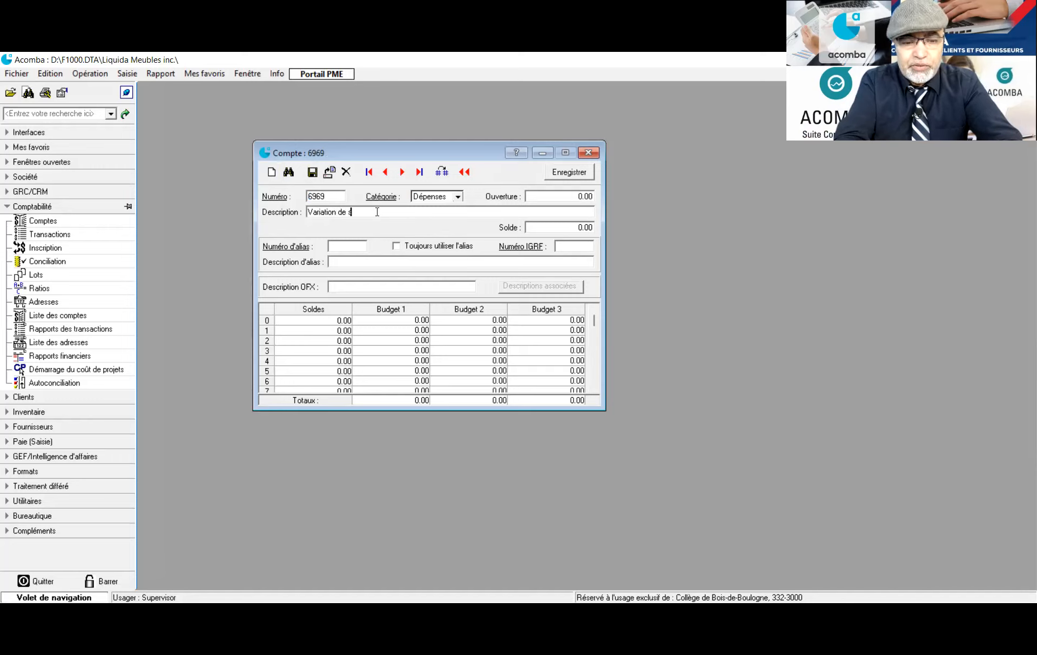
type("_Table basse pour salon")
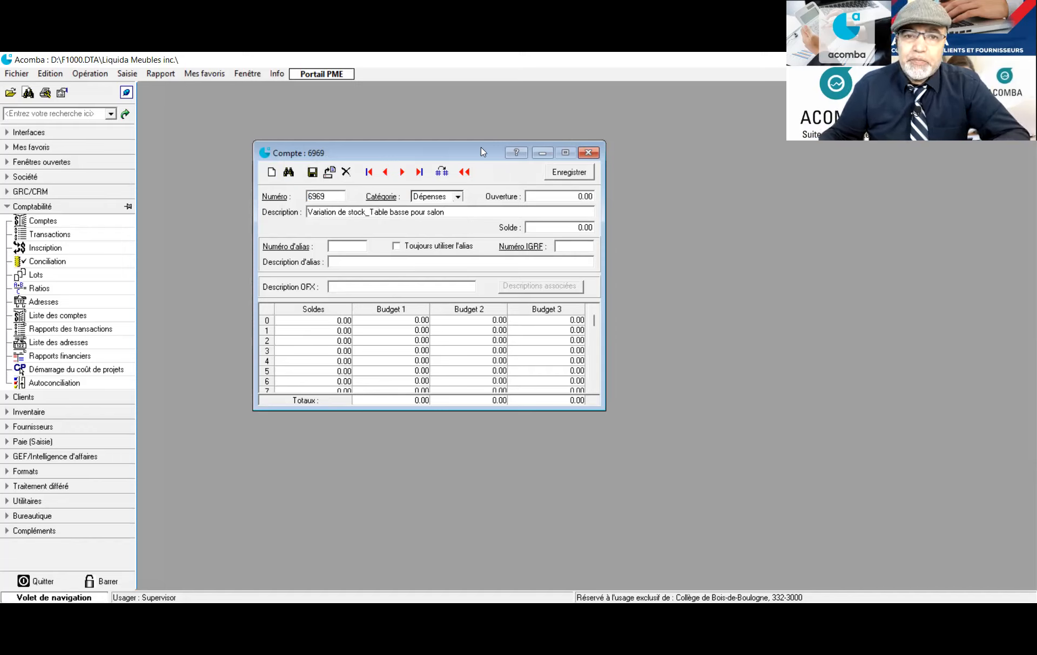
left_click(312, 173)
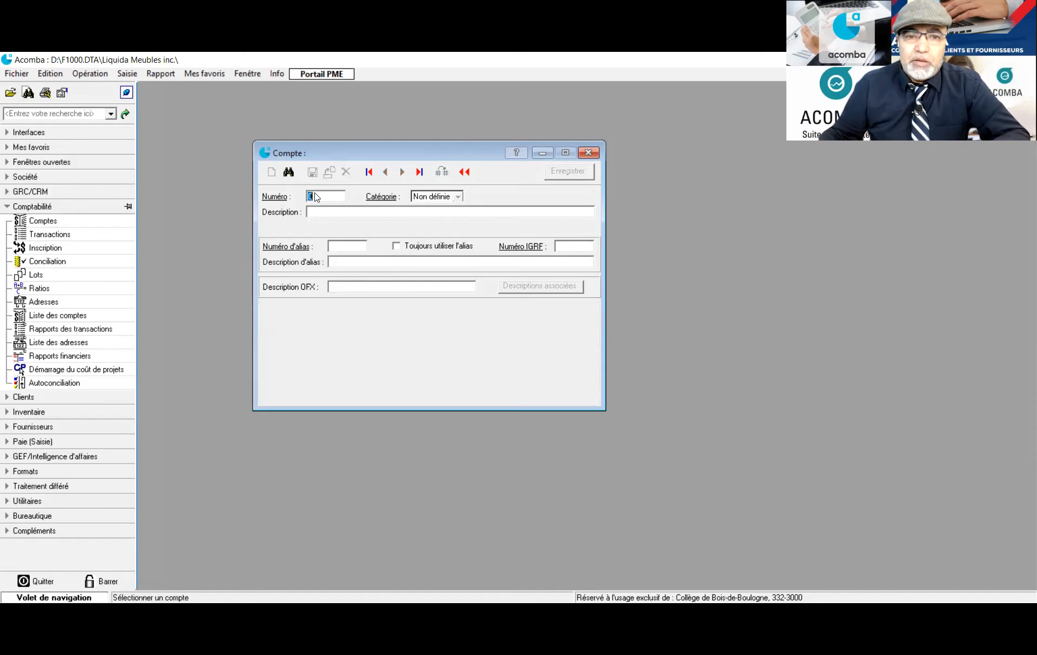
Load account 6901 from the account list to check its description, then close the Compte window
left_click(286, 199)
scroll(458, 297, "down", 15)
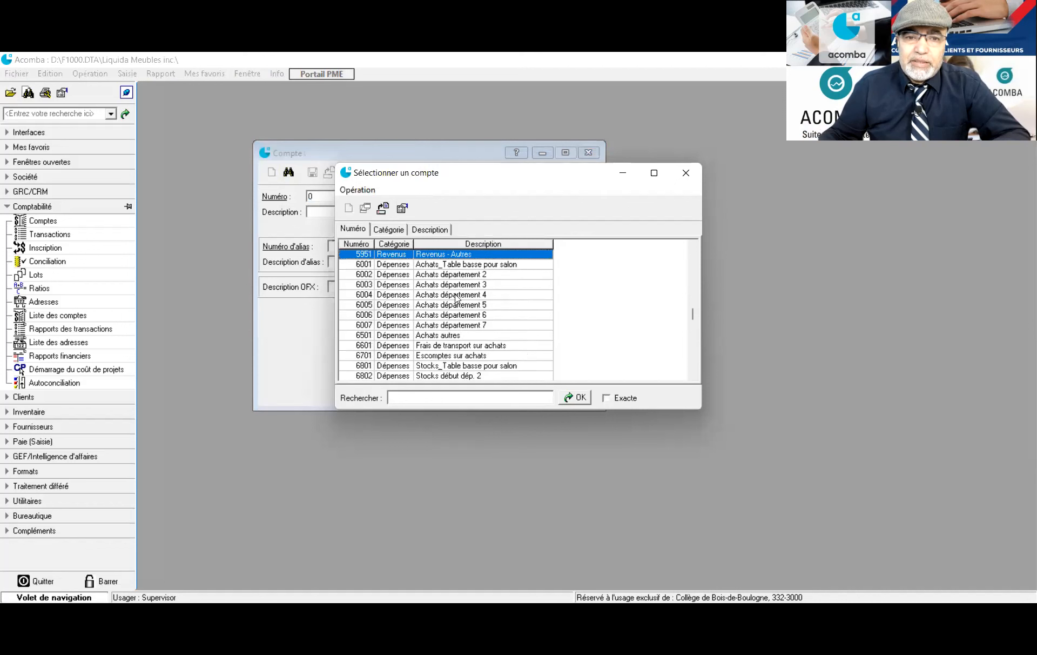
scroll(435, 327, "down", 4)
scroll(435, 327, "down", 1)
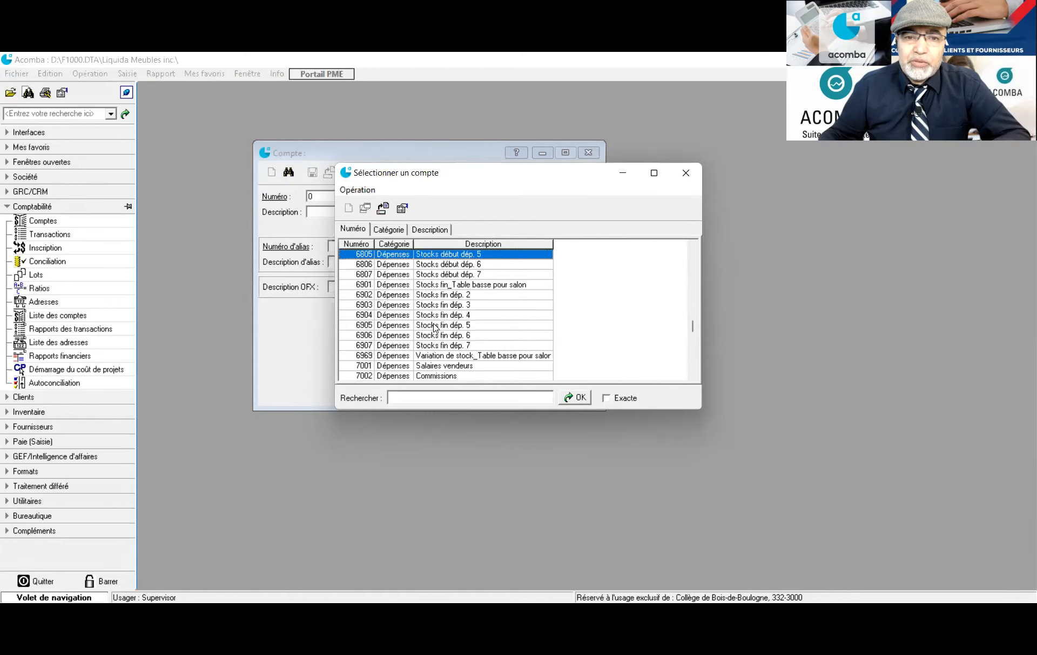
double_click(438, 285)
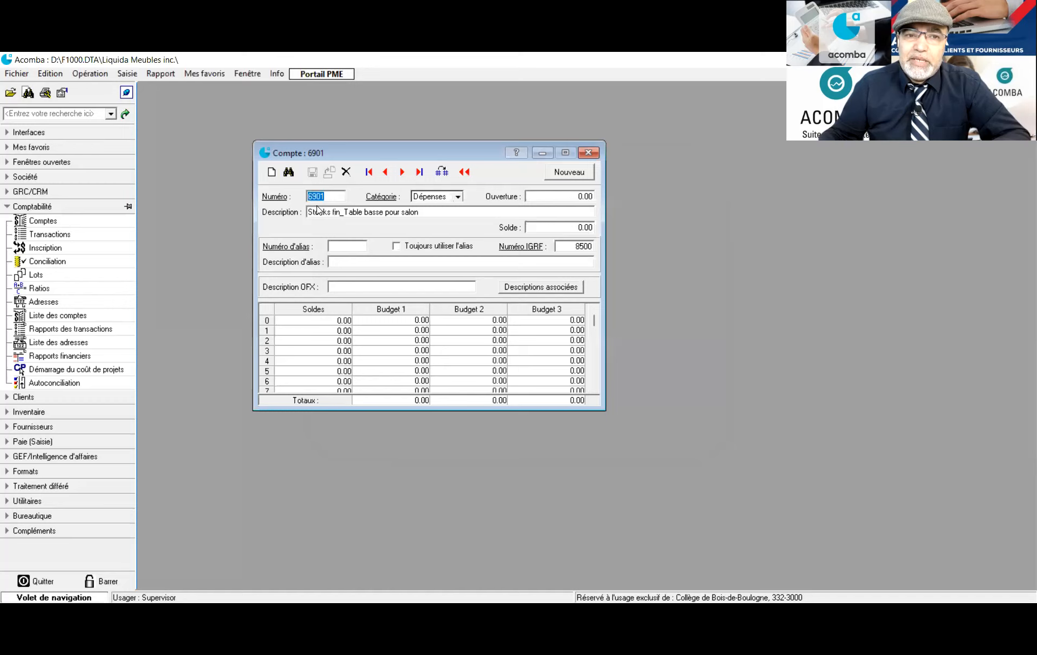
left_click(347, 212)
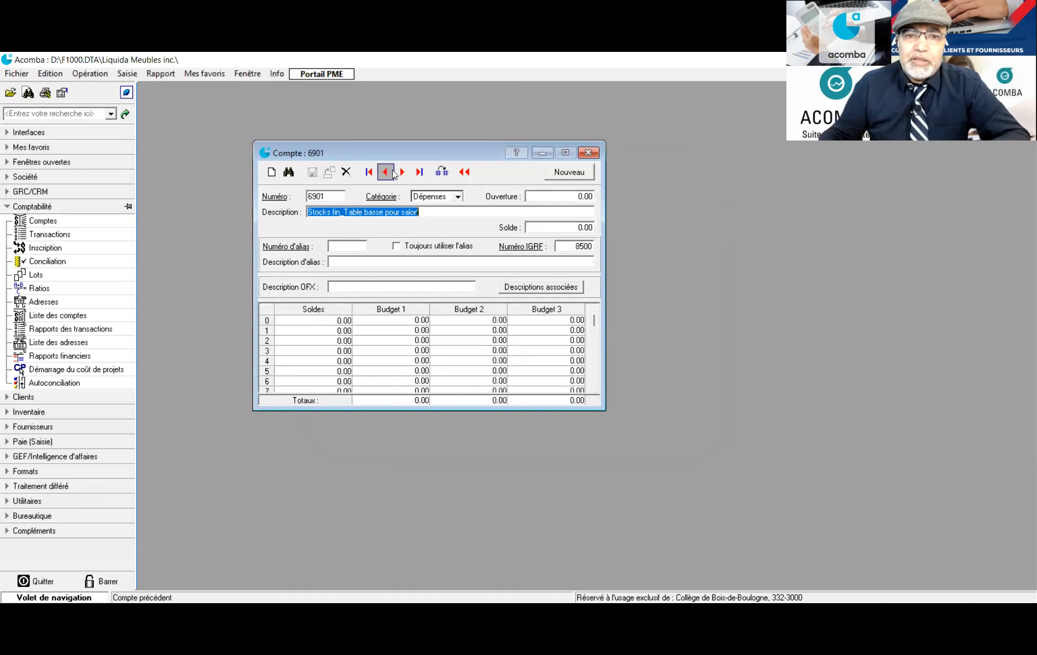
left_click(588, 152)
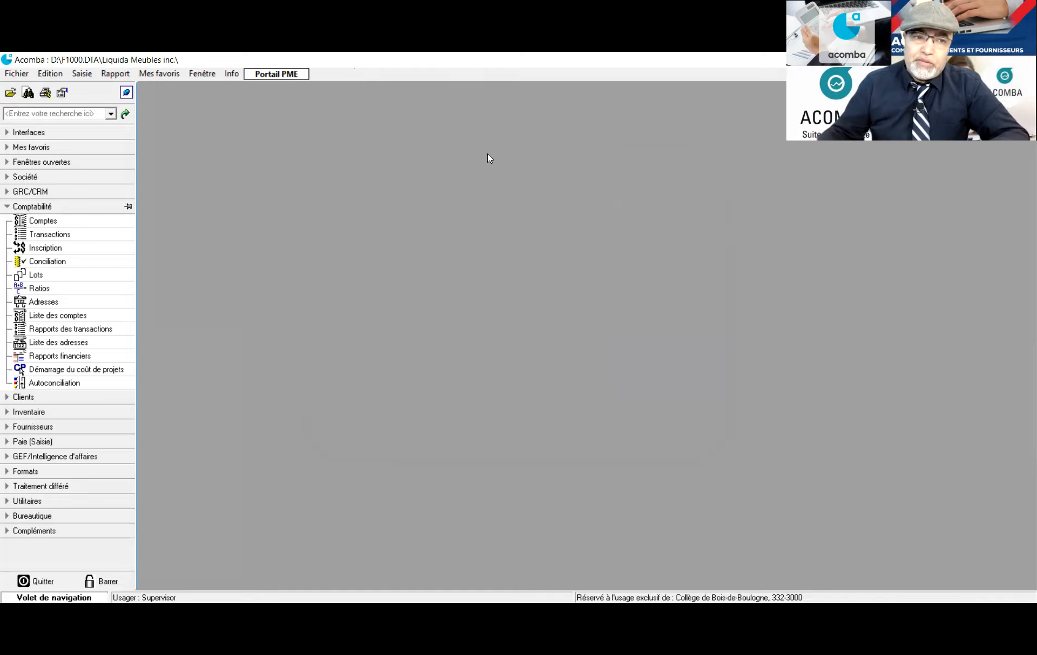
Open the Comptabilité > Comptes list and bring up a blank Compte form with Nouveau compte
left_click(57, 222)
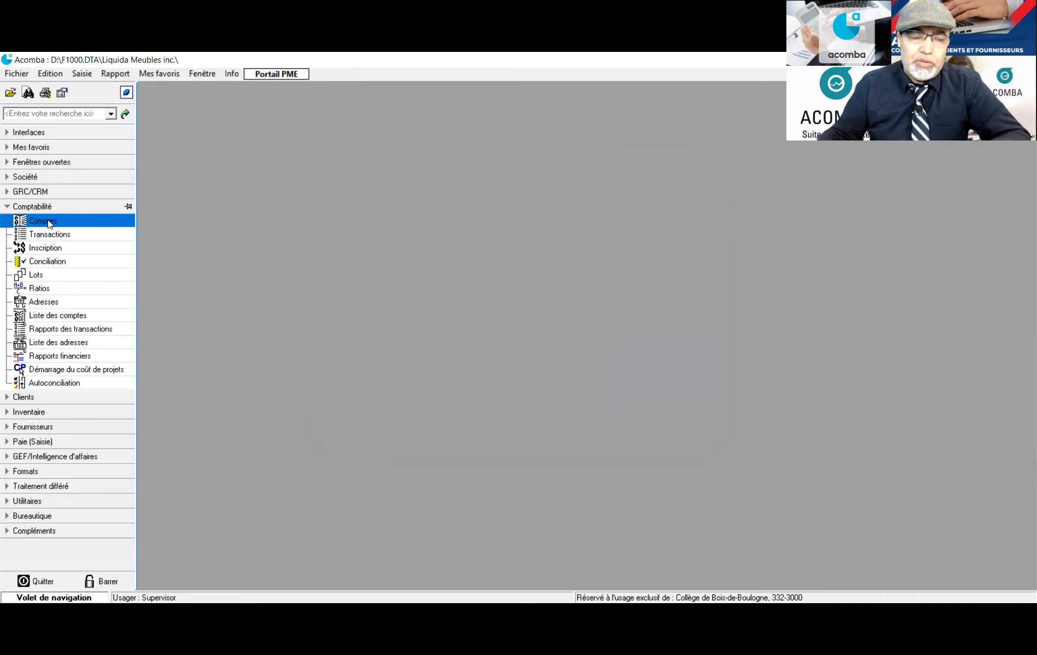
double_click(48, 223)
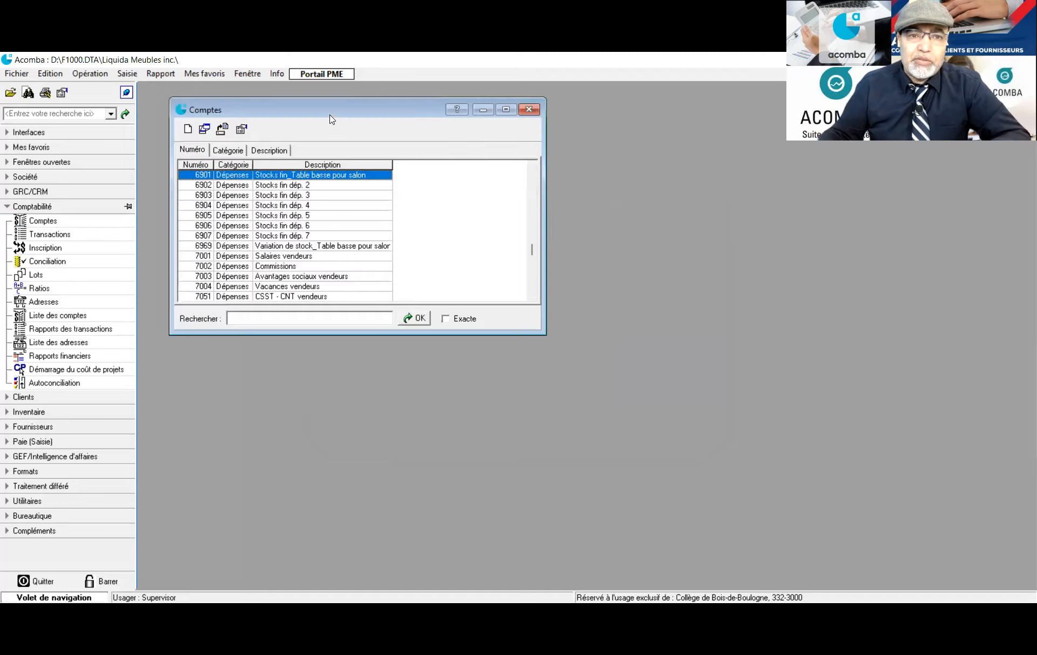
left_click_drag(339, 115, 423, 119)
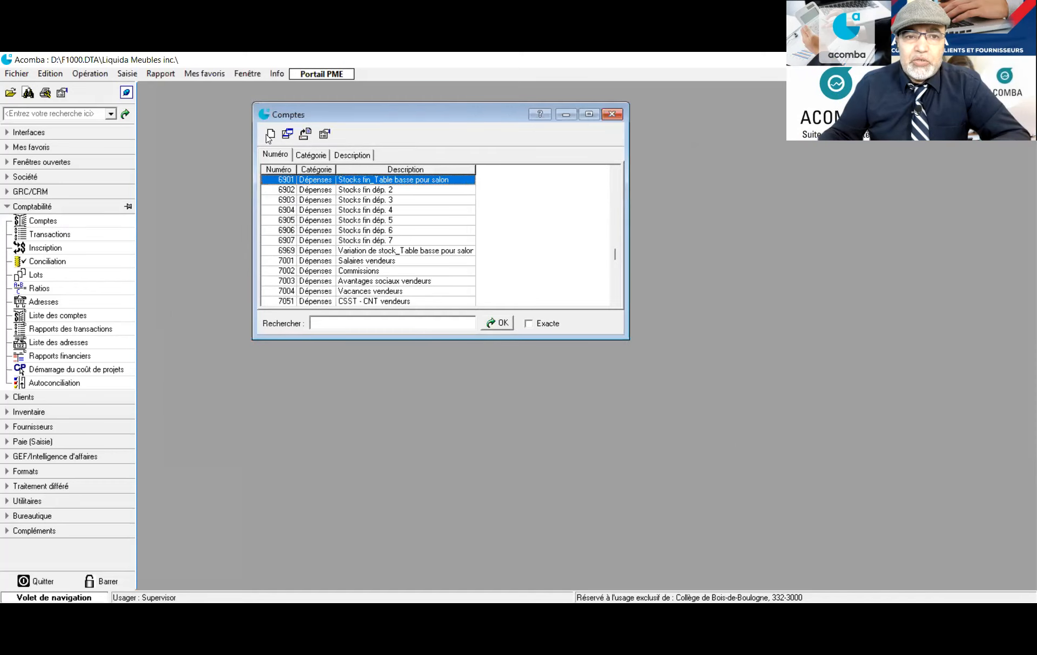
left_click(269, 134)
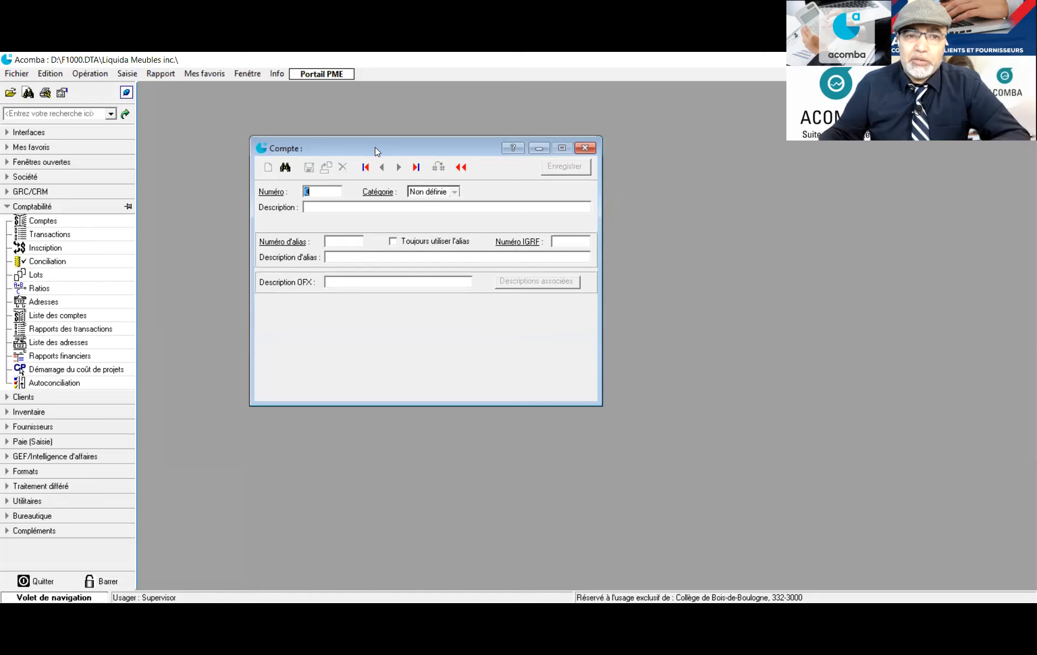
left_click_drag(377, 152, 332, 113)
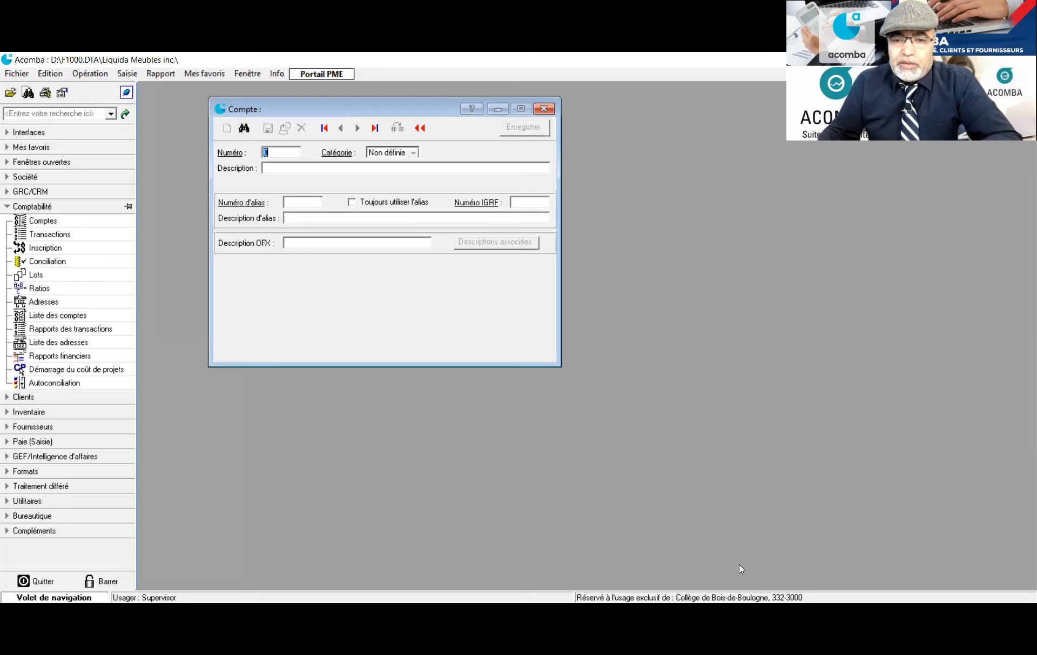
left_click(720, 545)
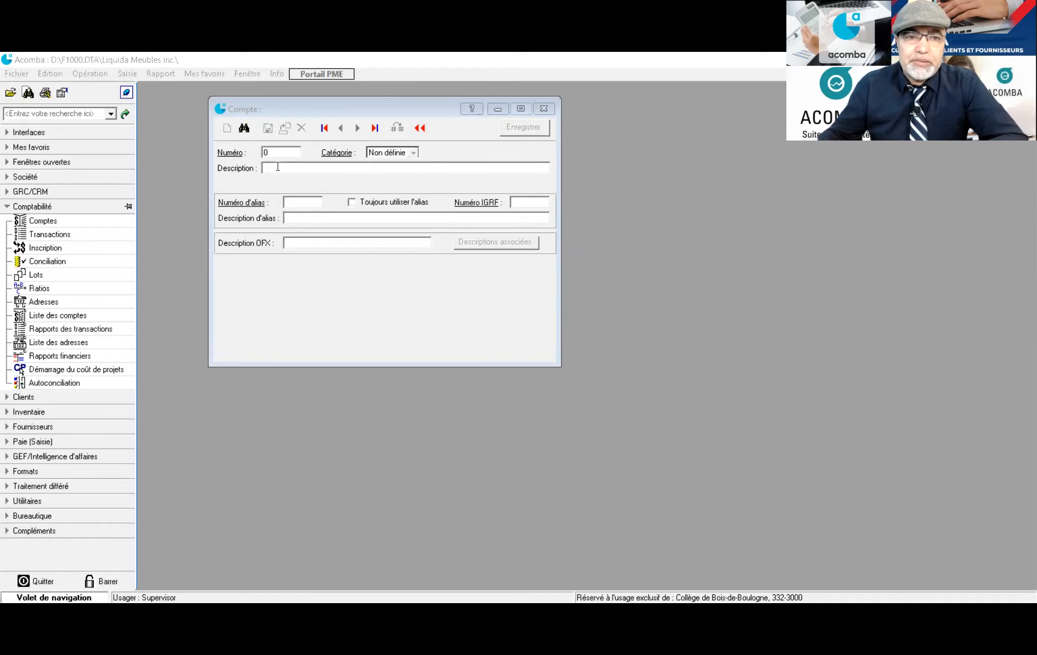
Create account 1313, 'Dépôts pour fournisseurs', in the Actif category and save it
left_click(280, 151)
type("1313")
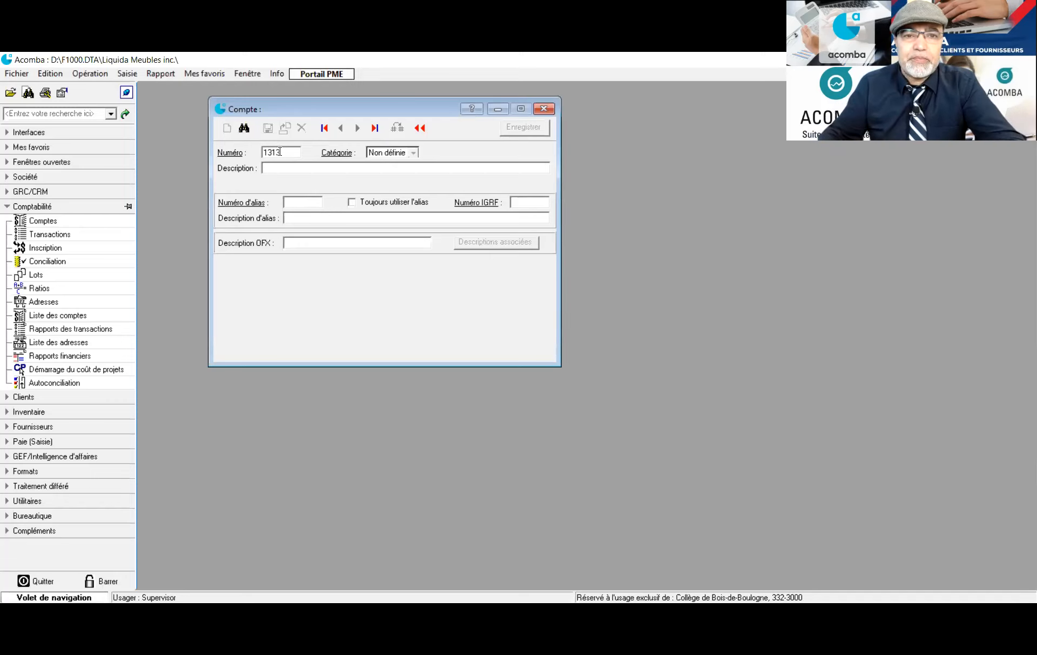
key("Tab")
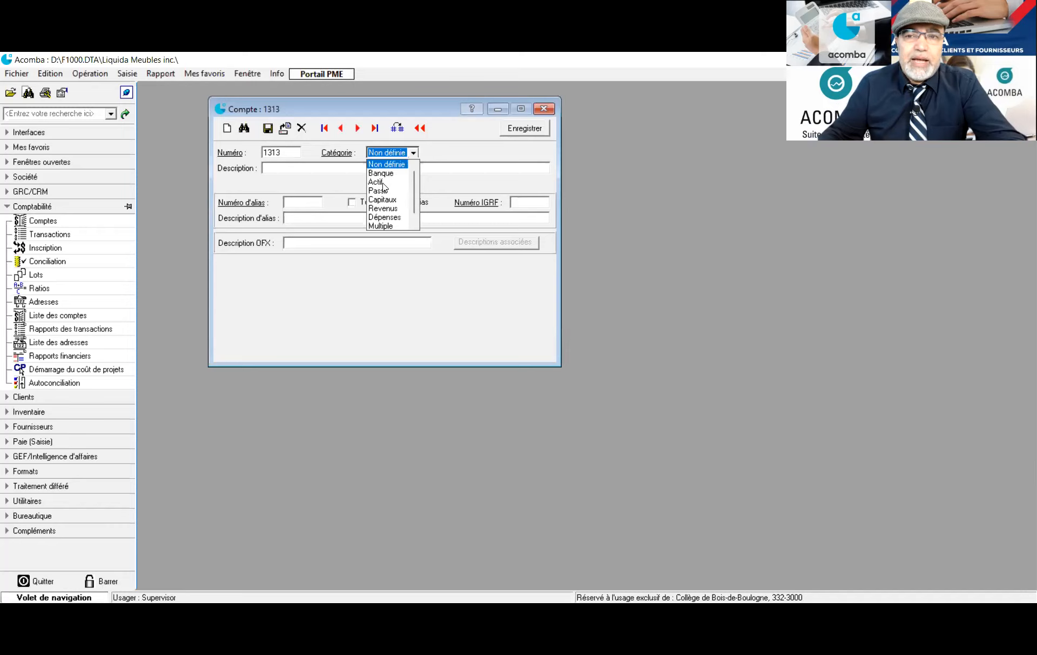
left_click(383, 182)
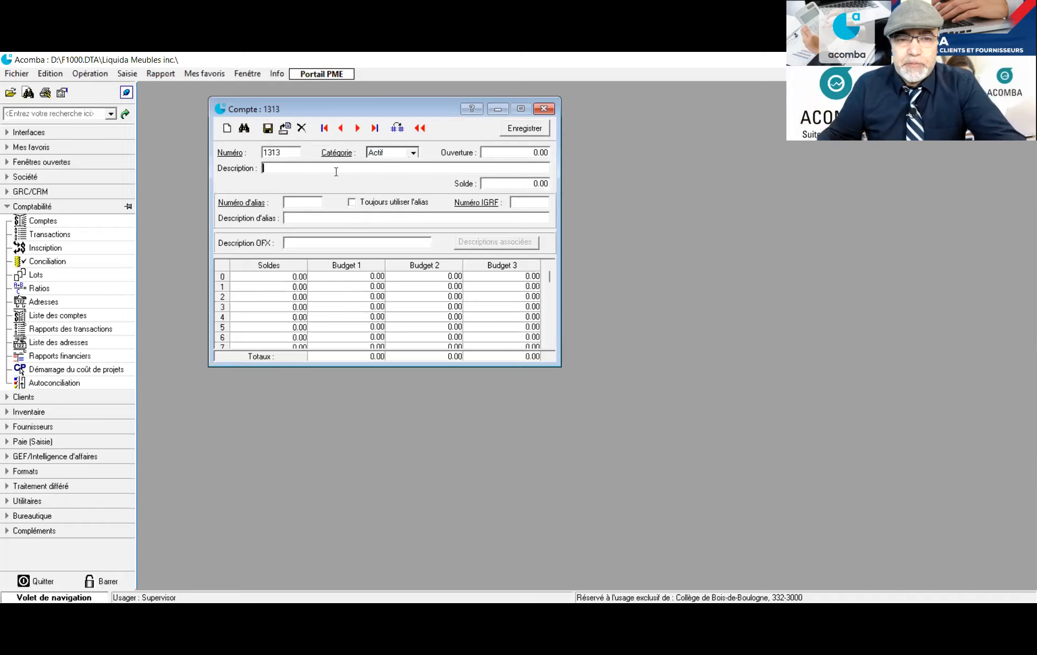
type("Dé")
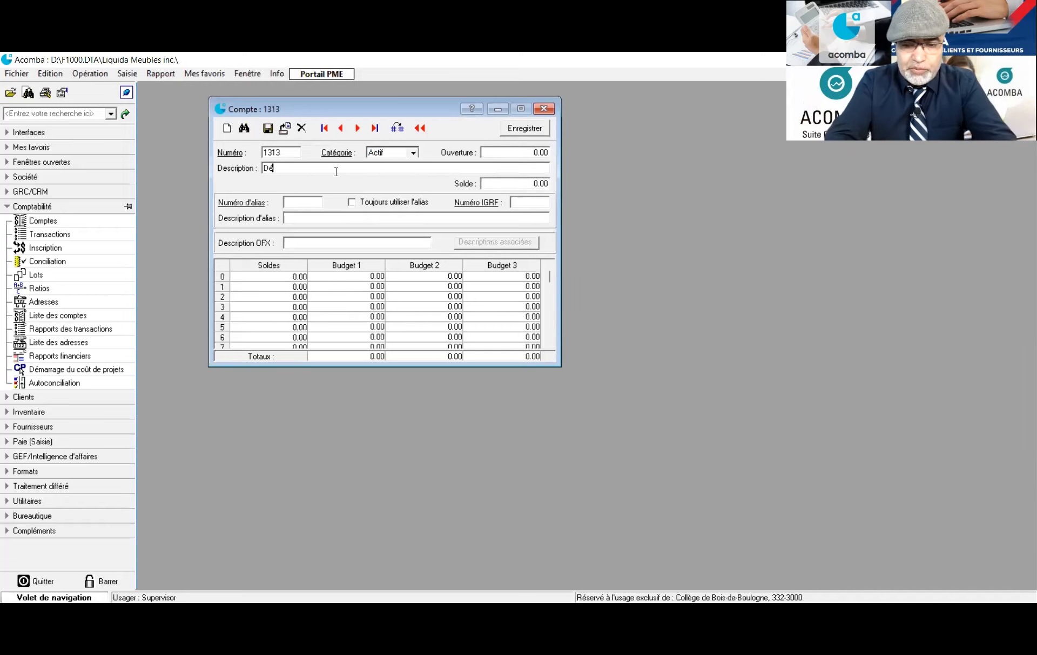
type("pôts")
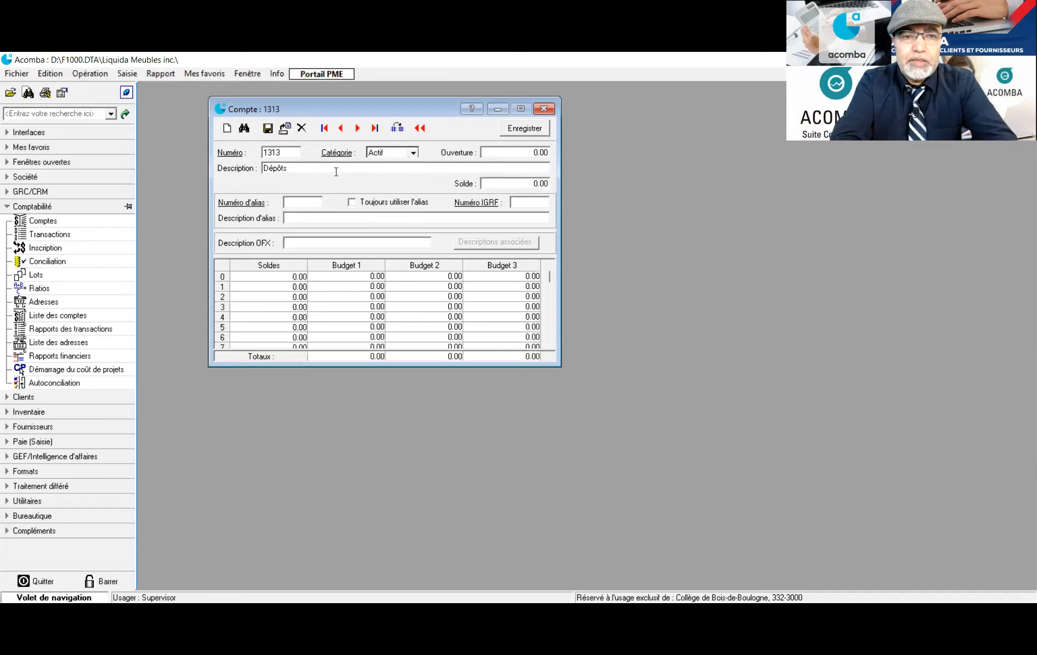
type(" pour fournisseurs")
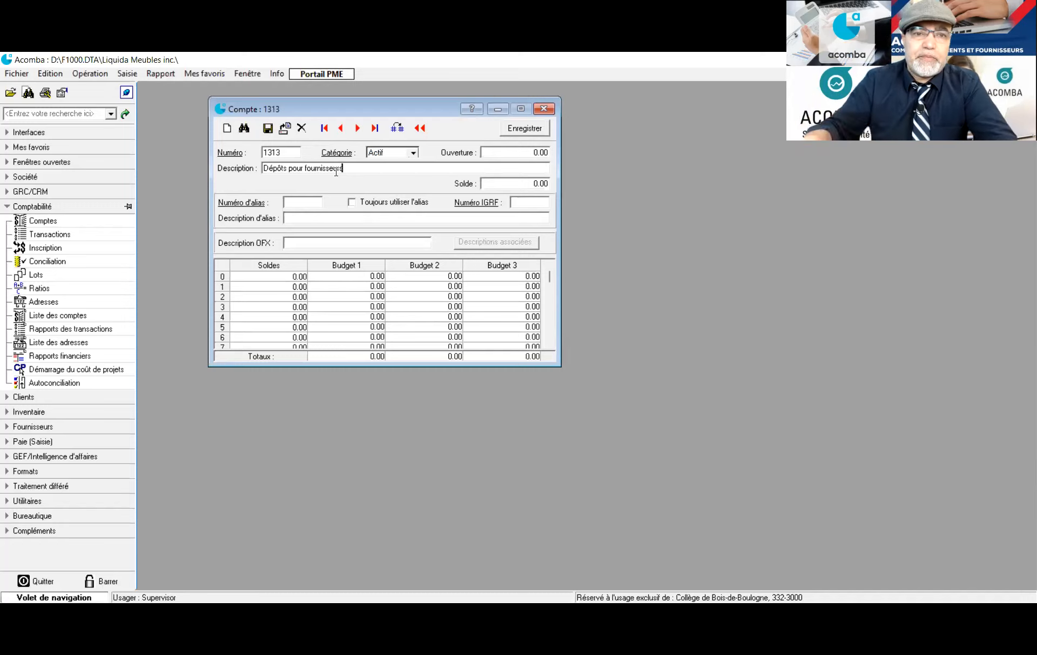
left_click(268, 128)
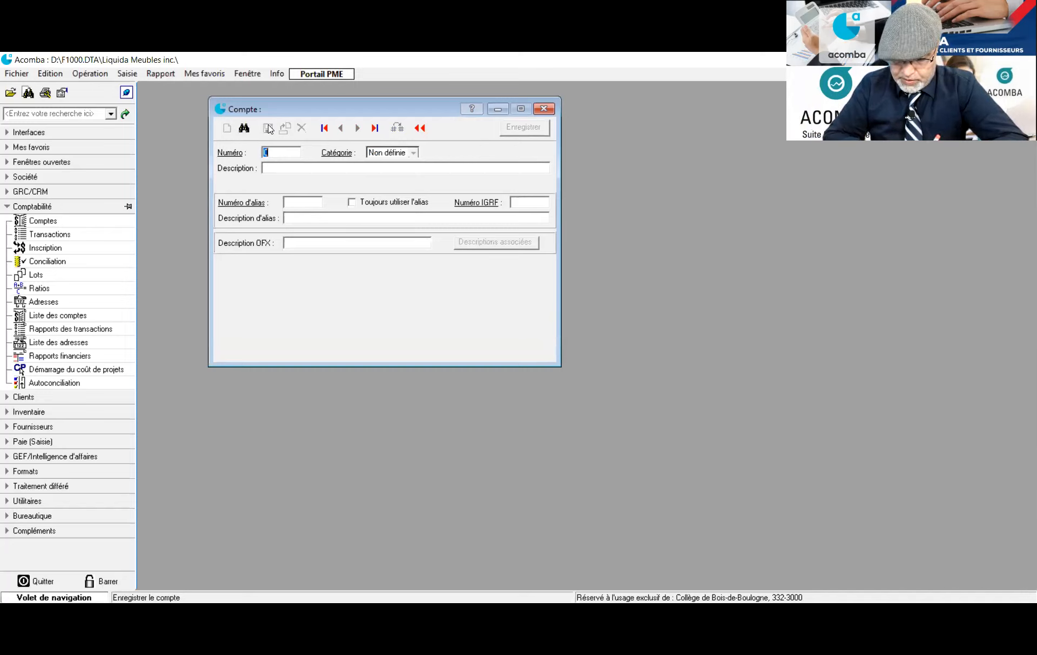
Save account 2102 in the Passif category with the description 'Dépôts des clients'
type("2102")
key("Tab")
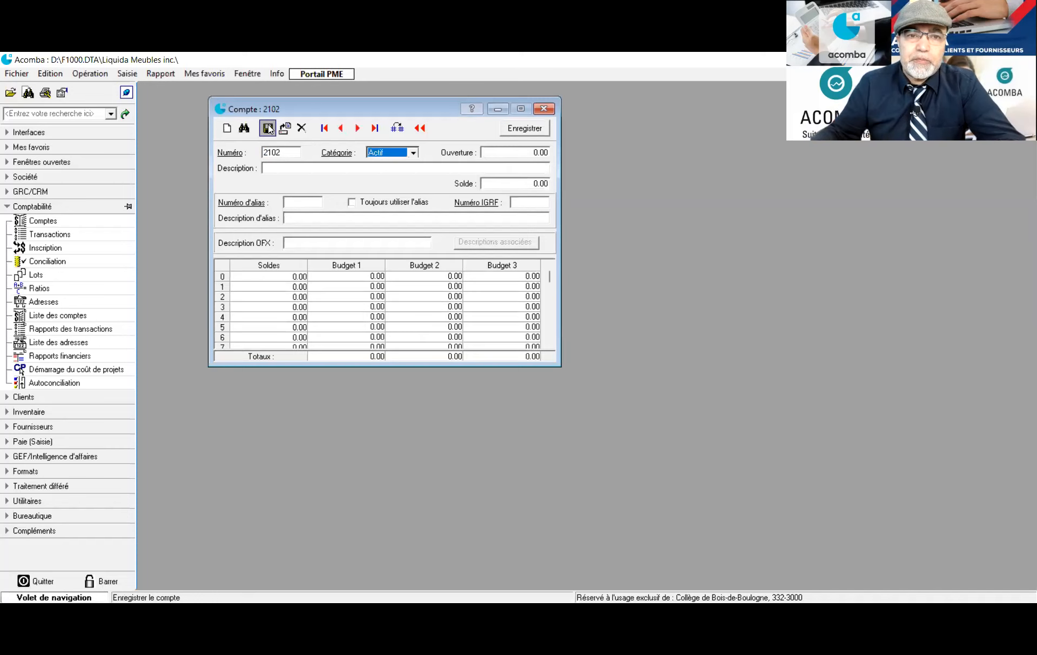
left_click(413, 153)
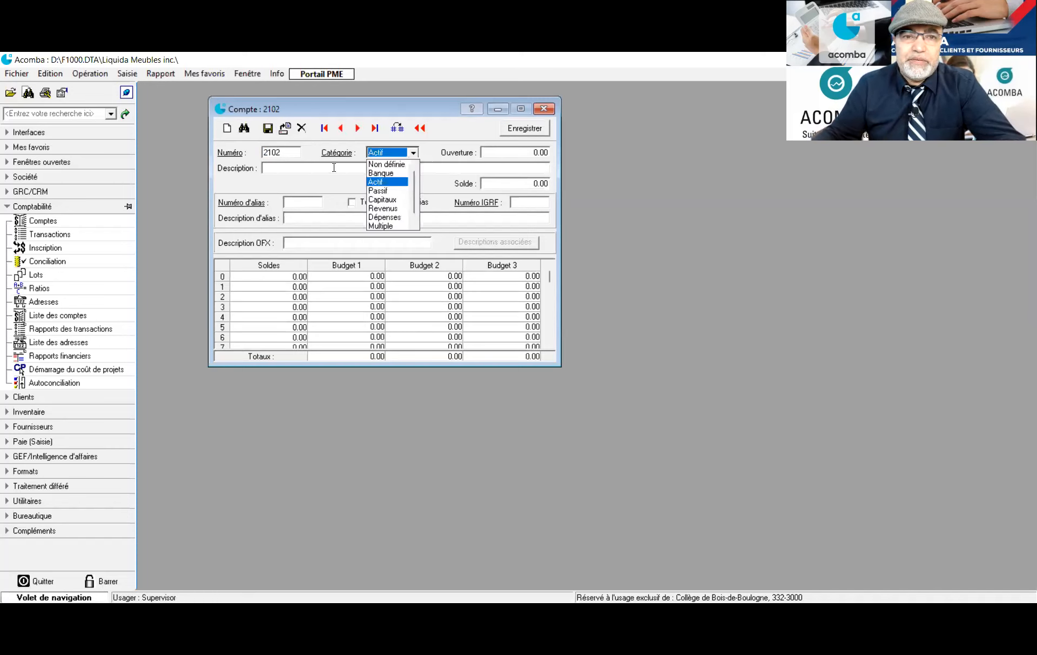
left_click(387, 192)
left_click(316, 168)
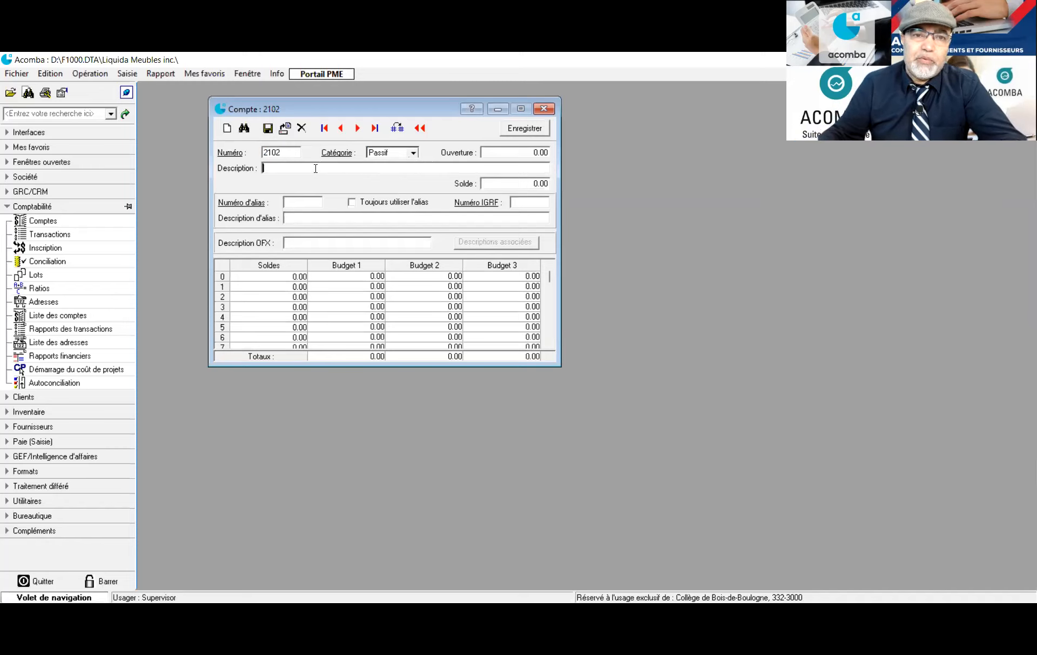
type("Dép")
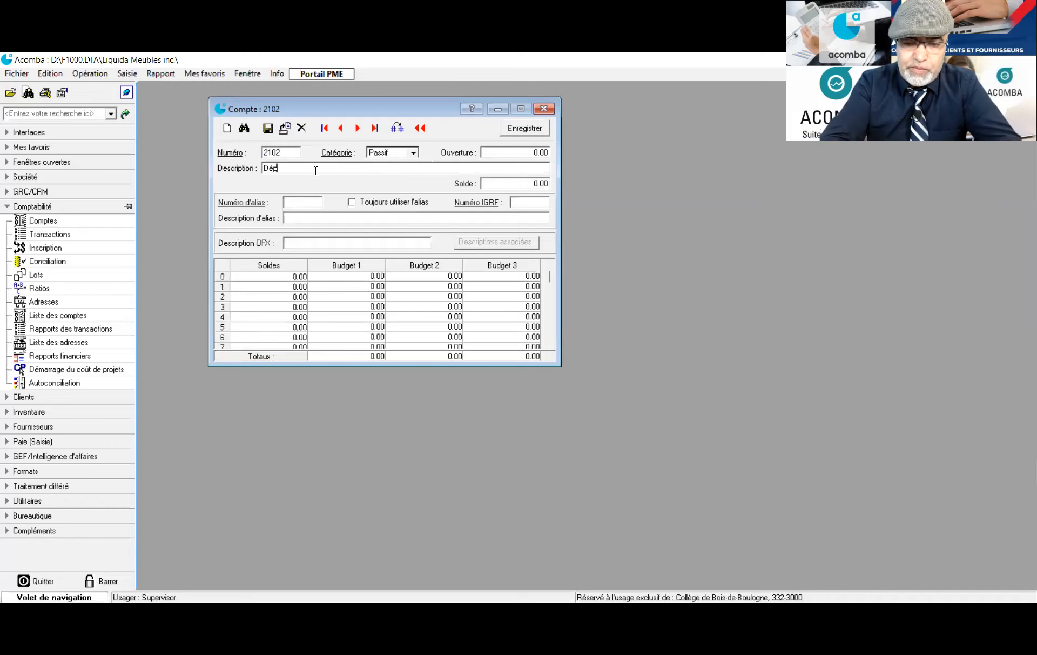
type("ôts de")
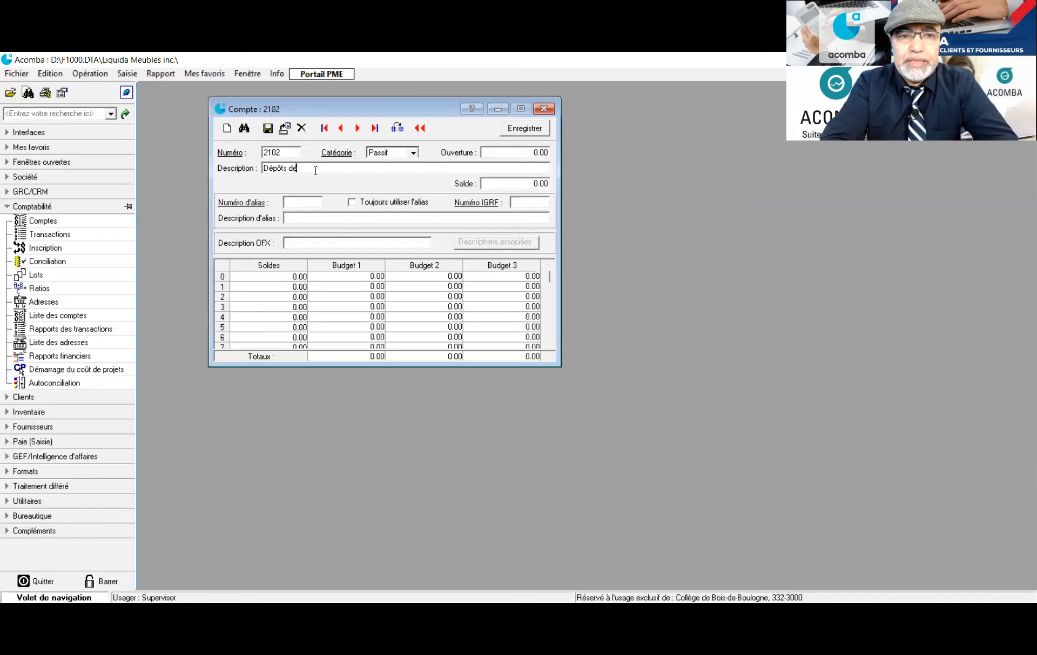
type("s clients")
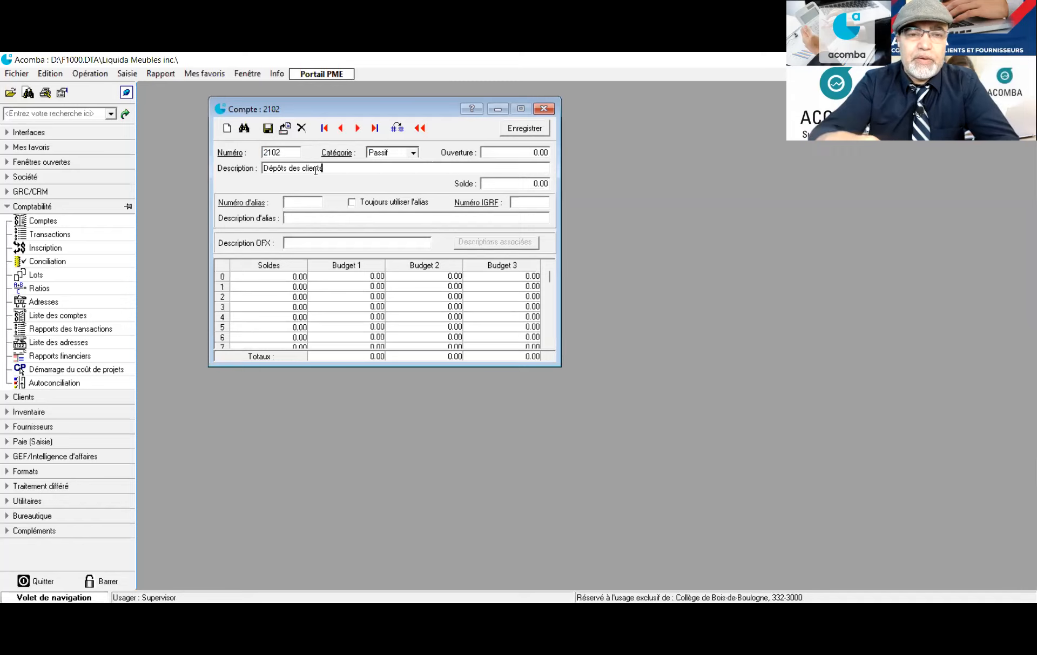
left_click(267, 129)
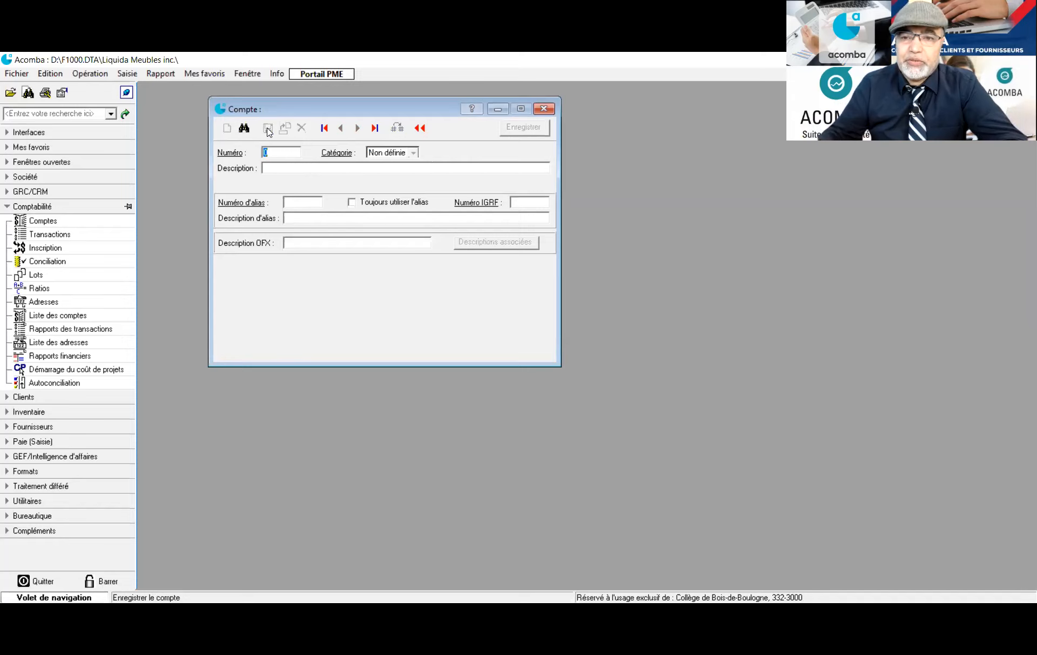
Save account 5952 in the Revenus category with the description 'Escompte sur les ventes'
type("5952")
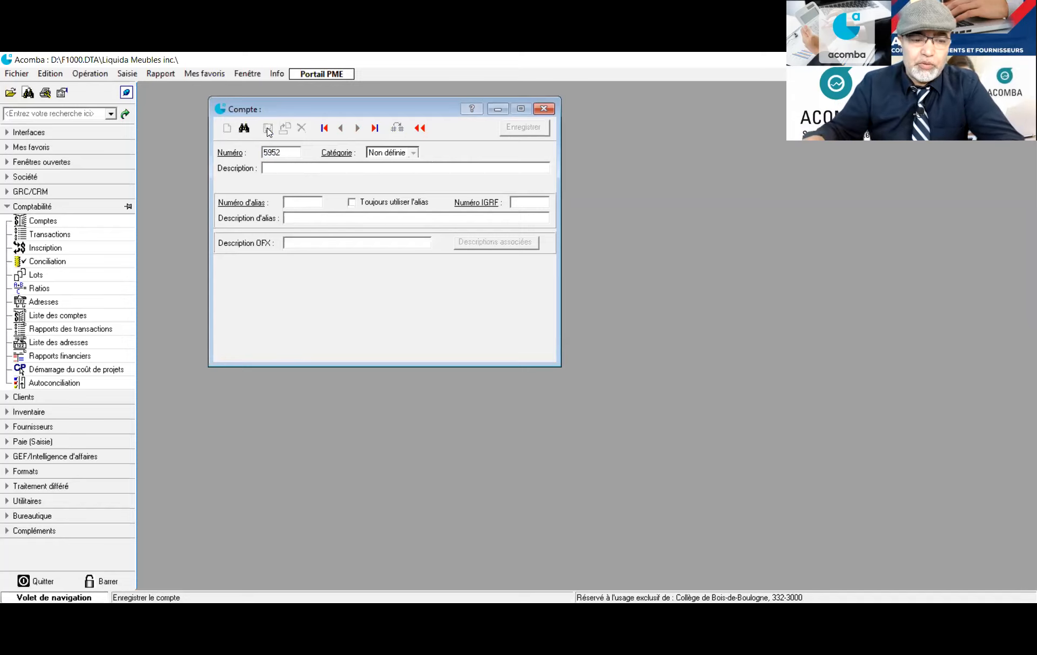
key("Tab")
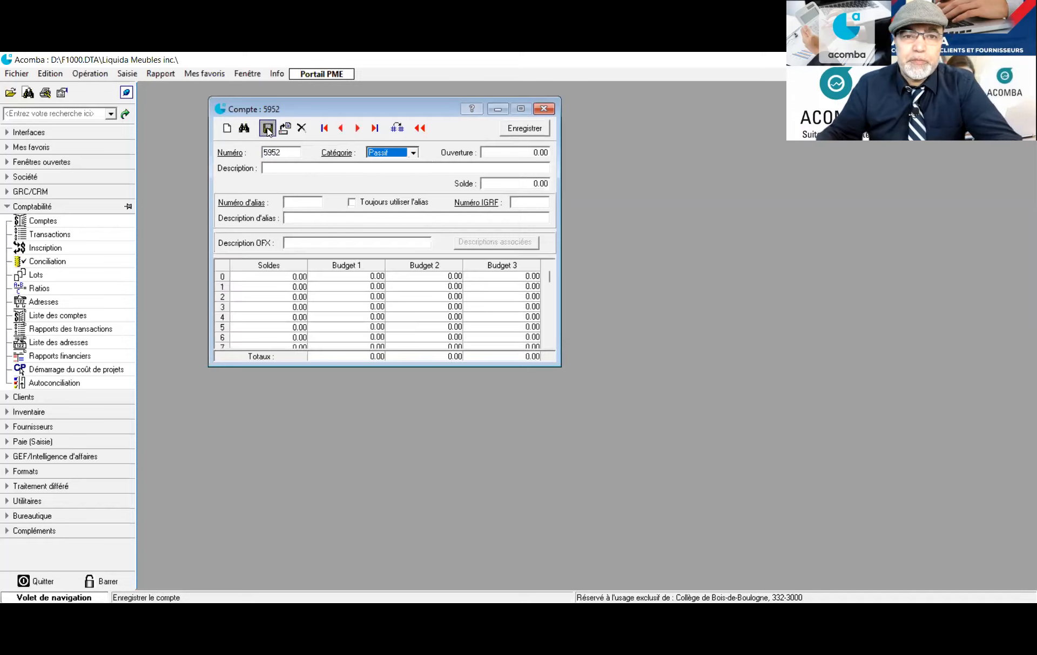
left_click(414, 154)
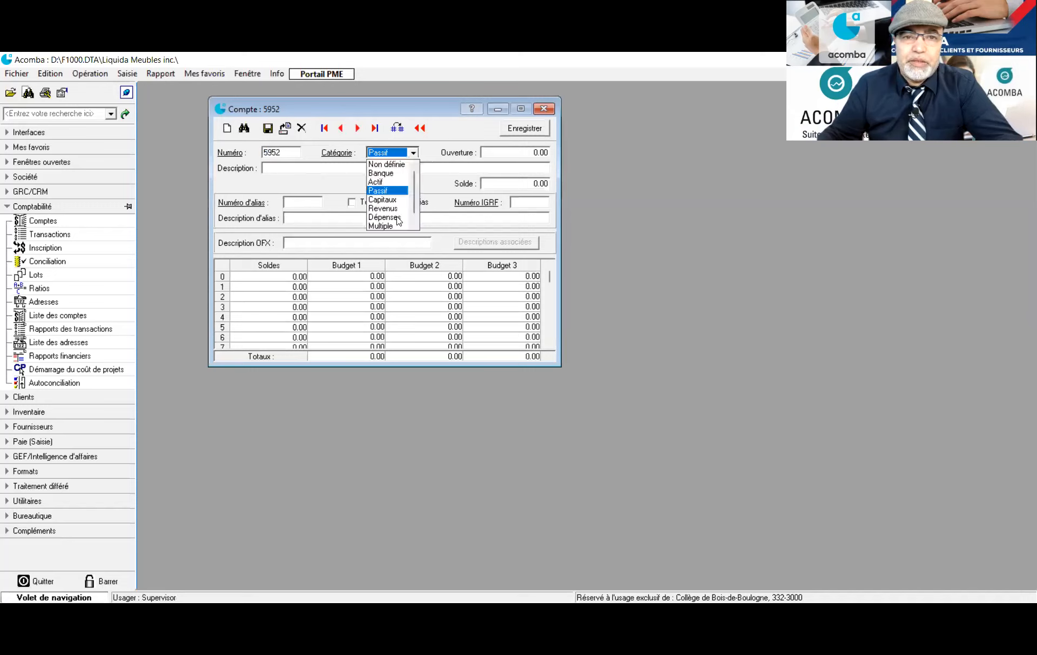
left_click(393, 209)
left_click(342, 165)
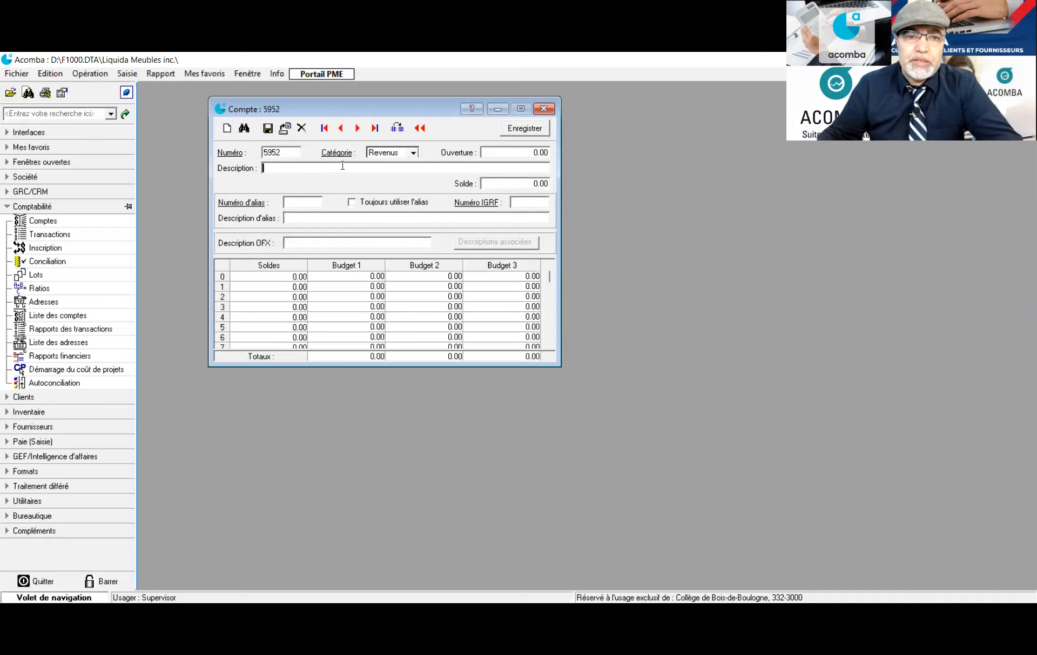
type("Escomp")
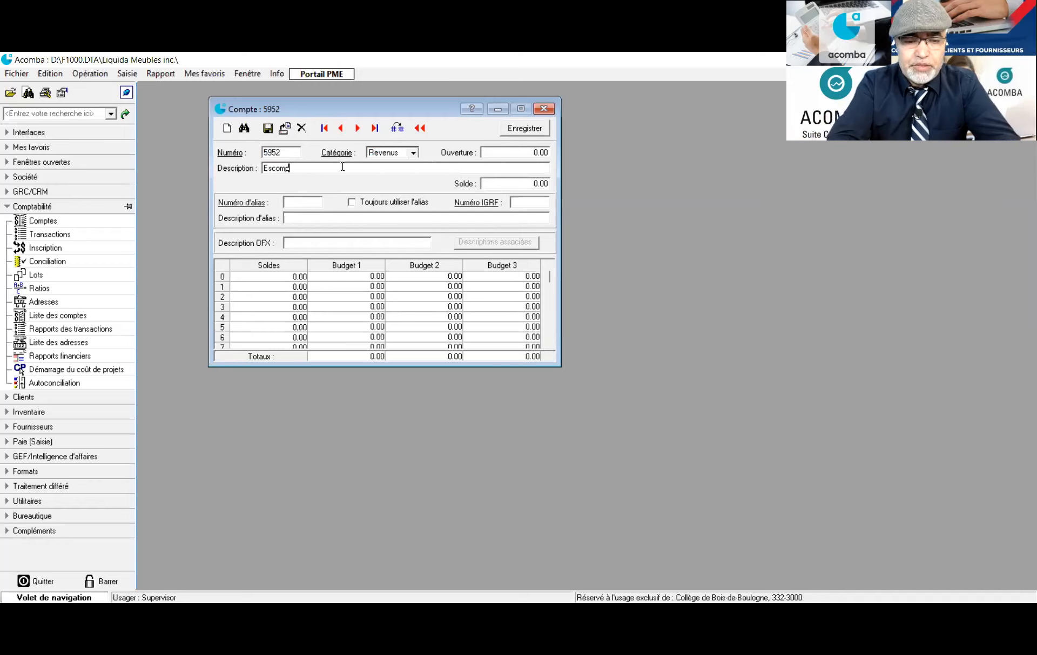
type("te sur les v")
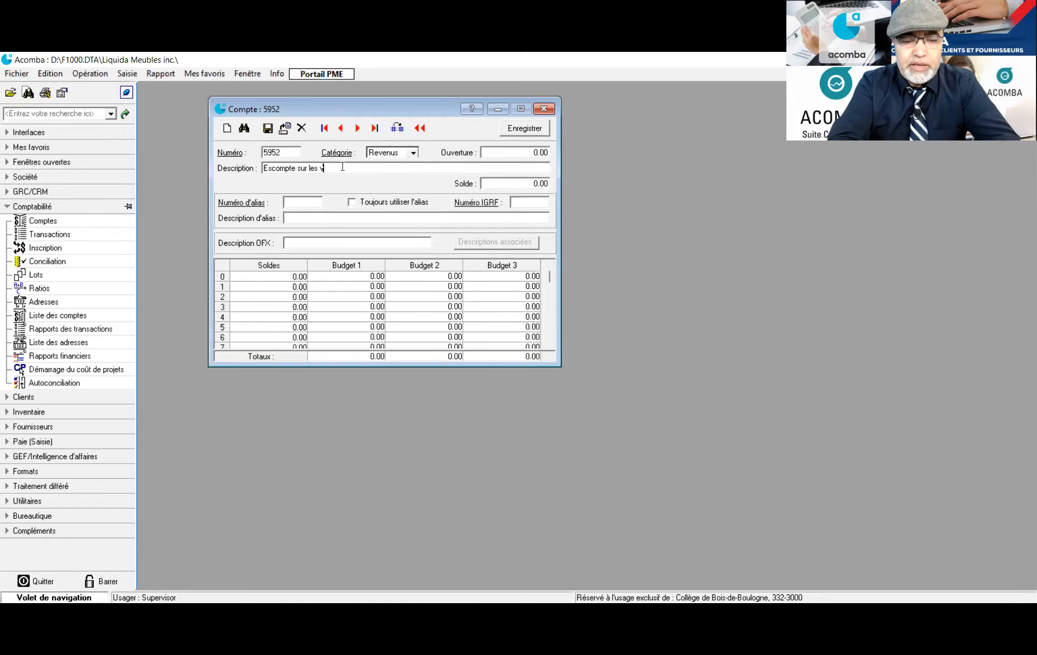
type("entes")
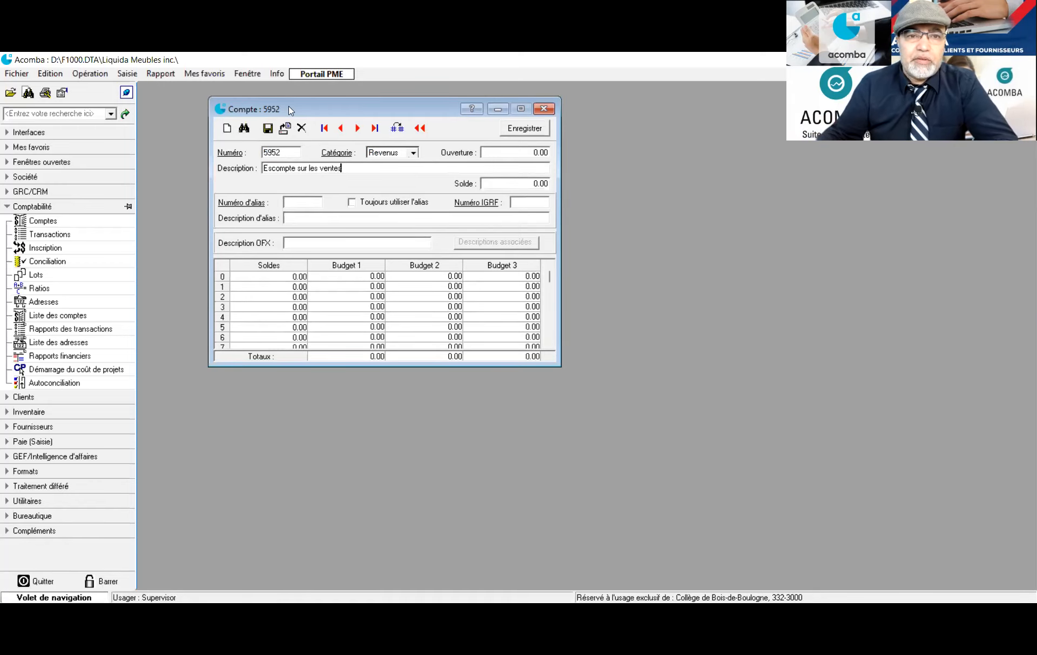
left_click(268, 128)
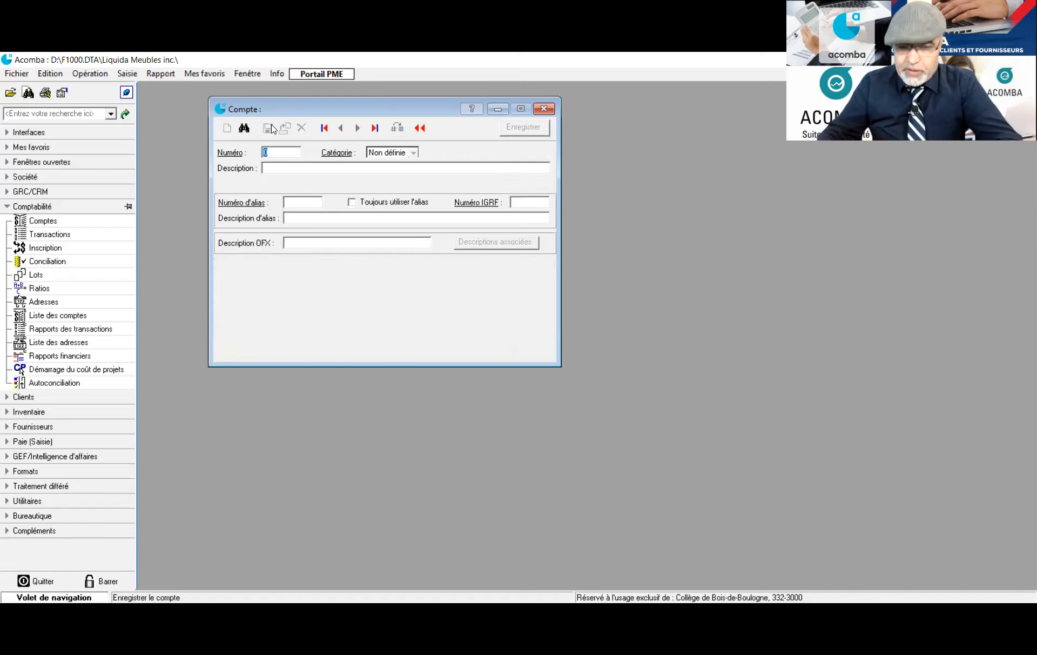
Save account 5502 under Revenus with the description 'Revenu_Transport sur les ventes'
type("5502")
key("Tab")
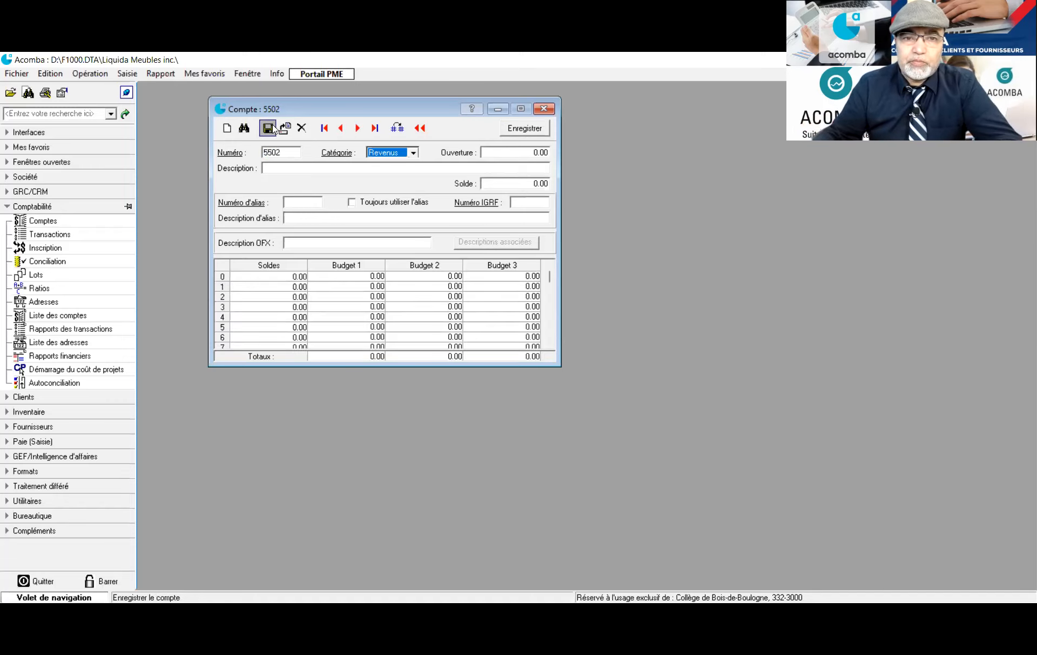
left_click(331, 166)
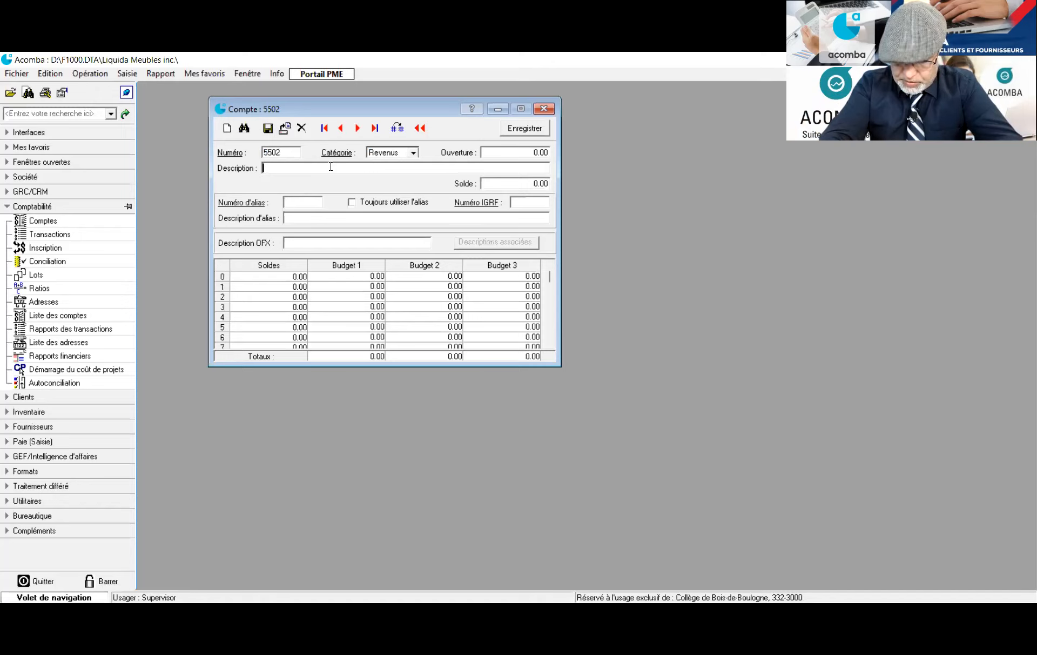
type("Trans")
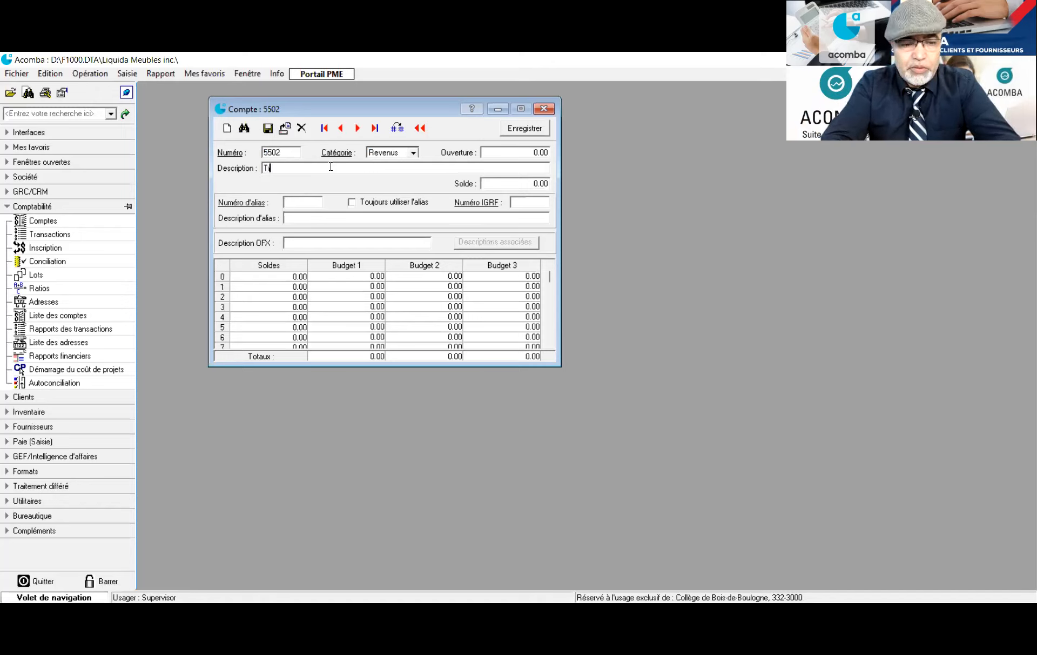
key("BackSpace")
key("BackSpace")
key("BackSpace")
key("BackSpace")
key("BackSpace")
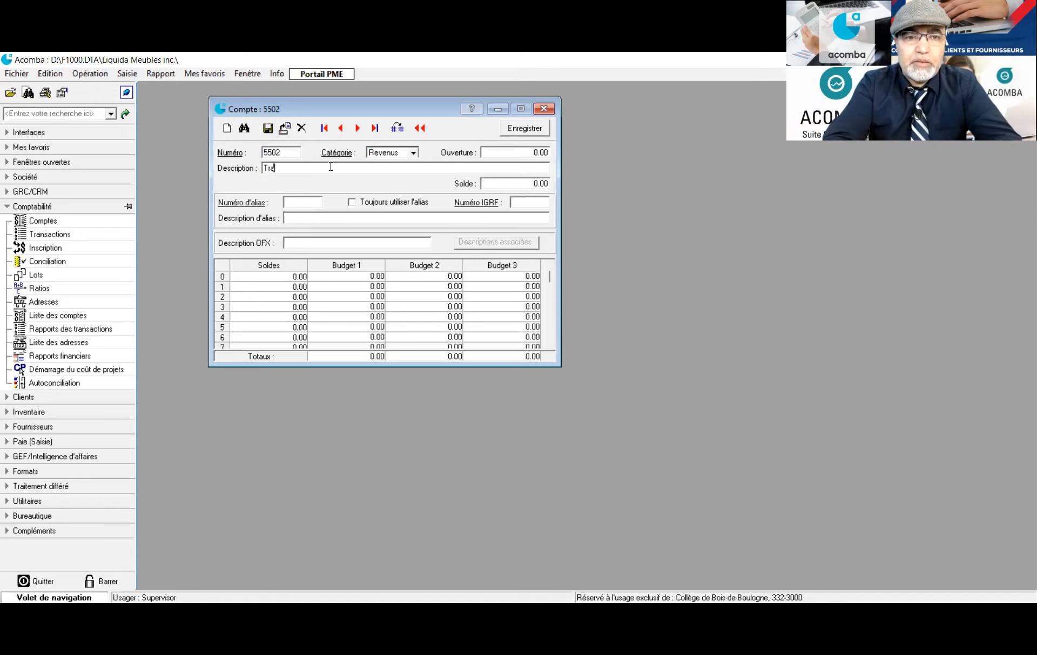
type("Reve")
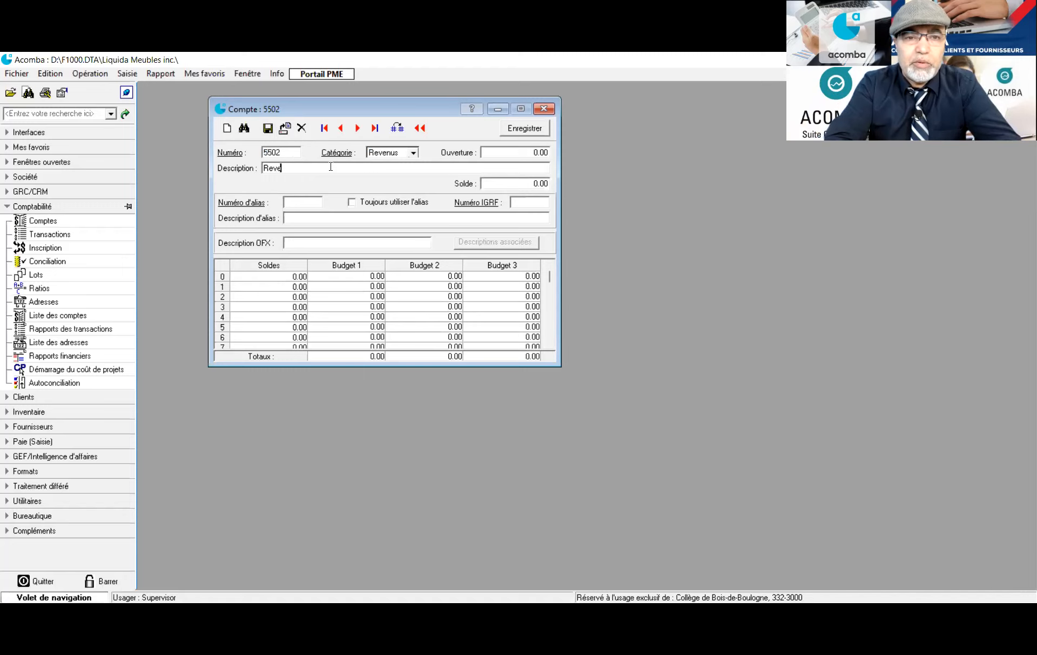
type("nu_")
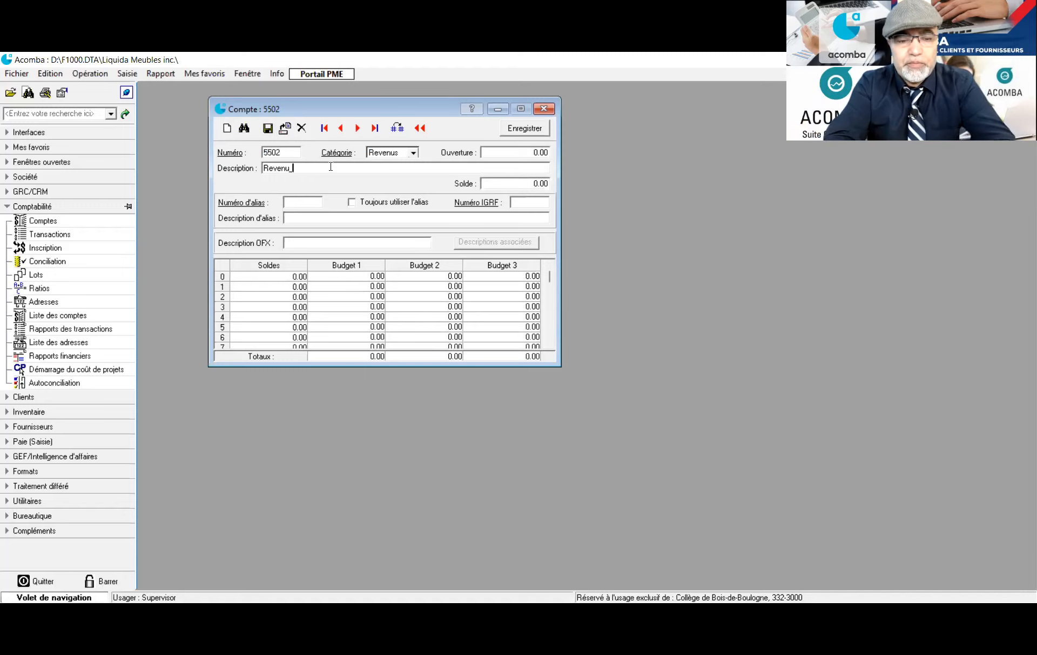
type("Transport")
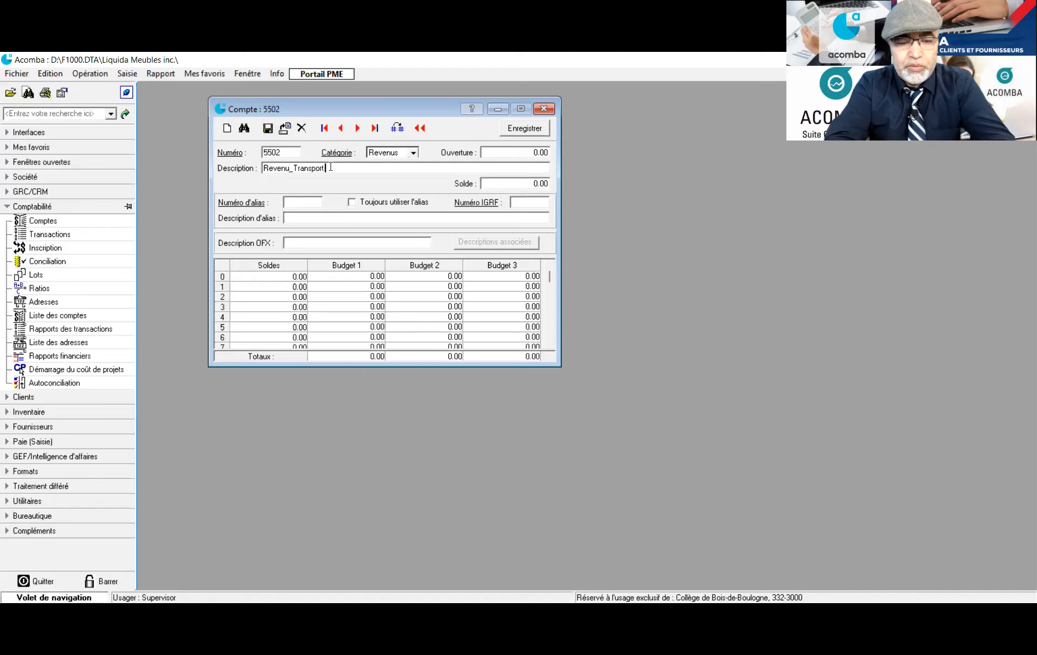
type(" sur les ventes")
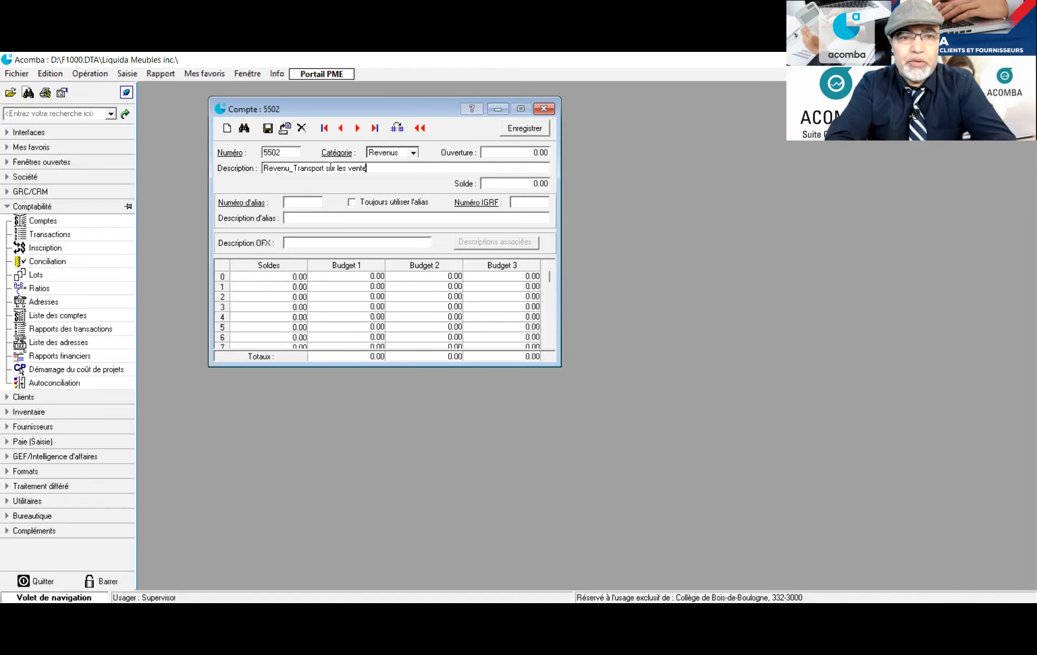
left_click(268, 130)
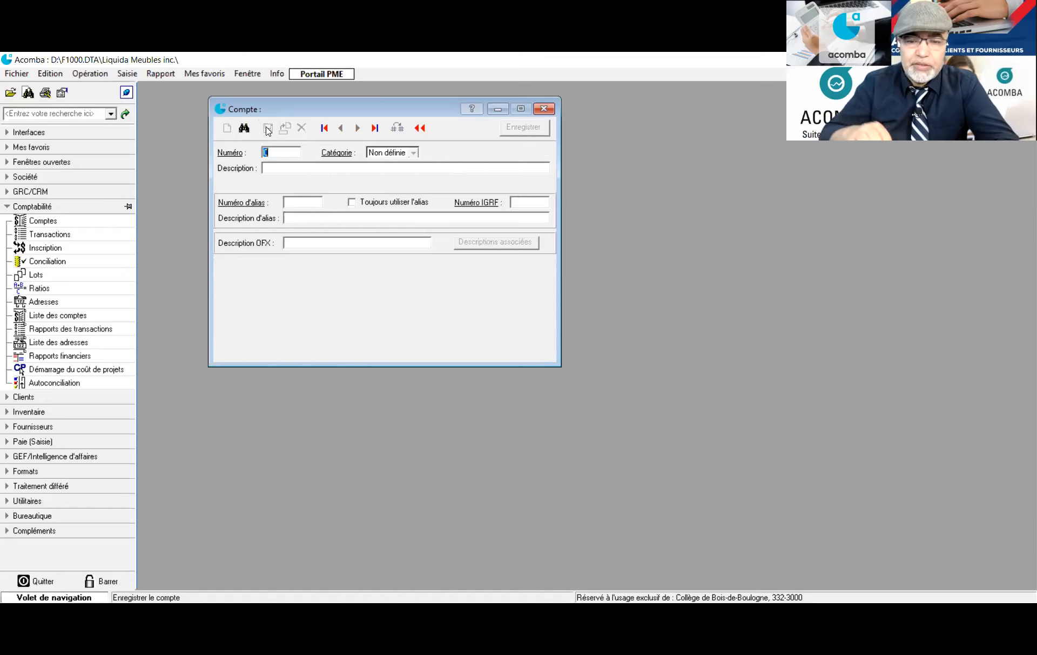
Save account 5999 under Revenus with the description 'Ecart des arrondis(Revenus)'
type("5999")
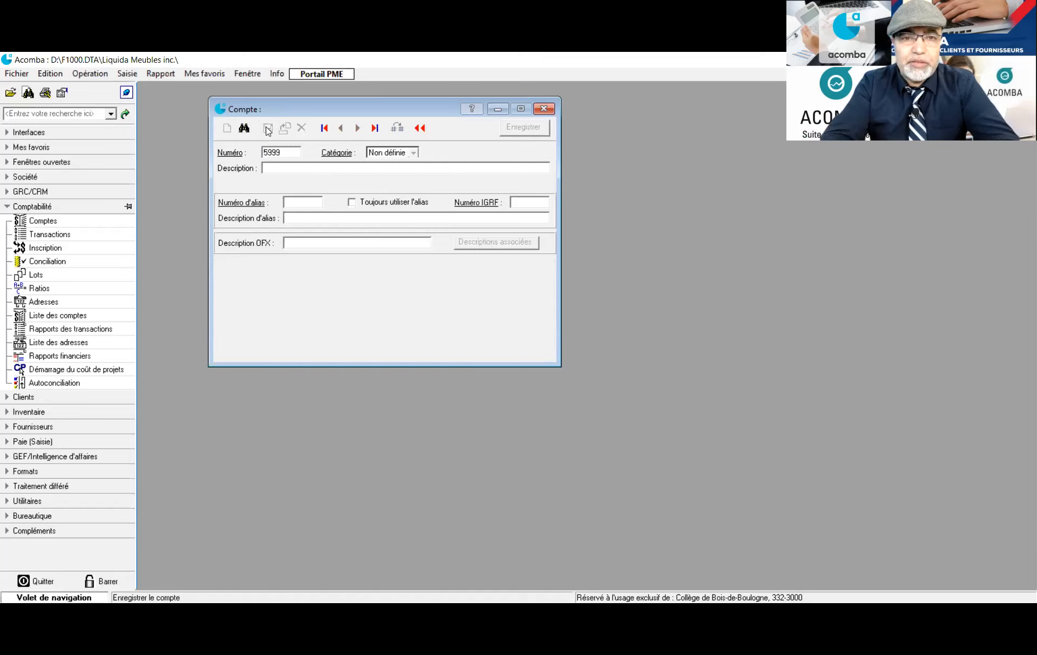
key("Tab")
key("Tab")
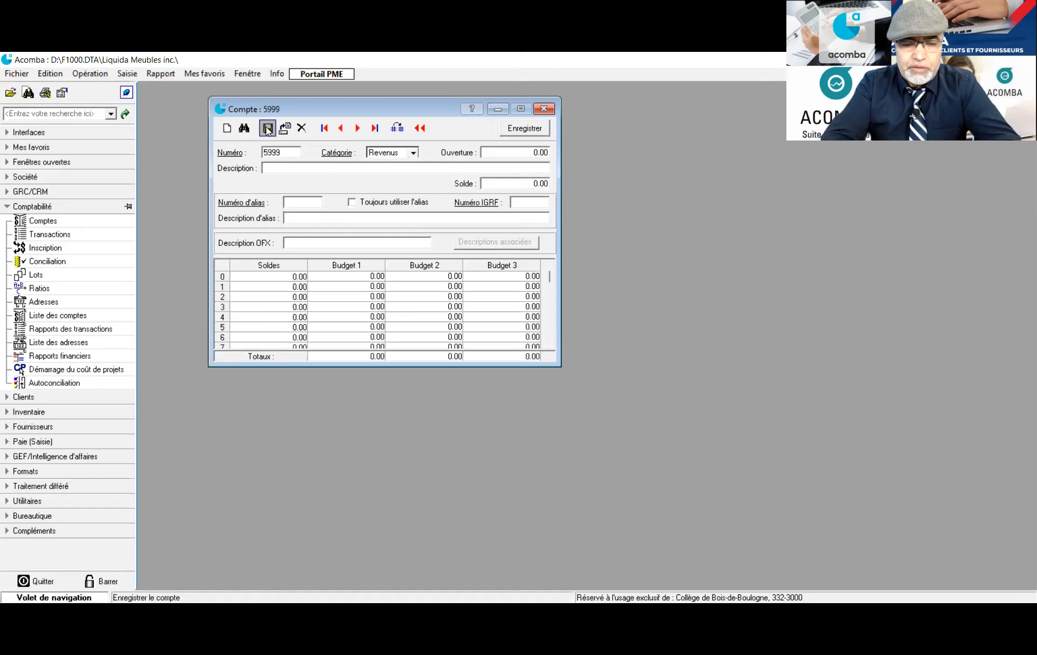
type("Ecart de")
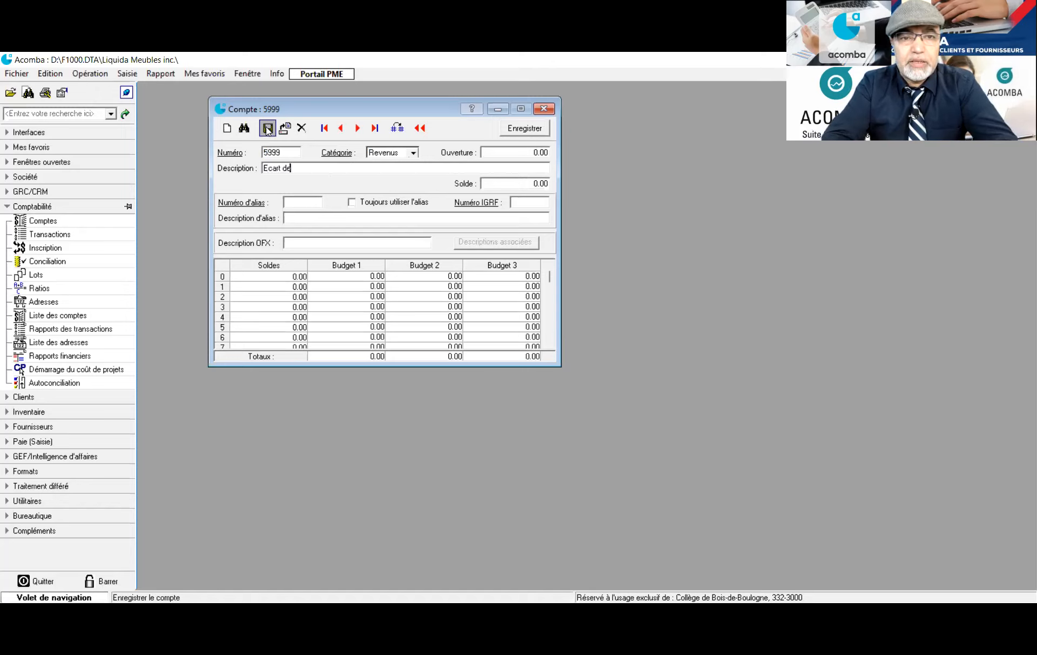
type("s arrondis")
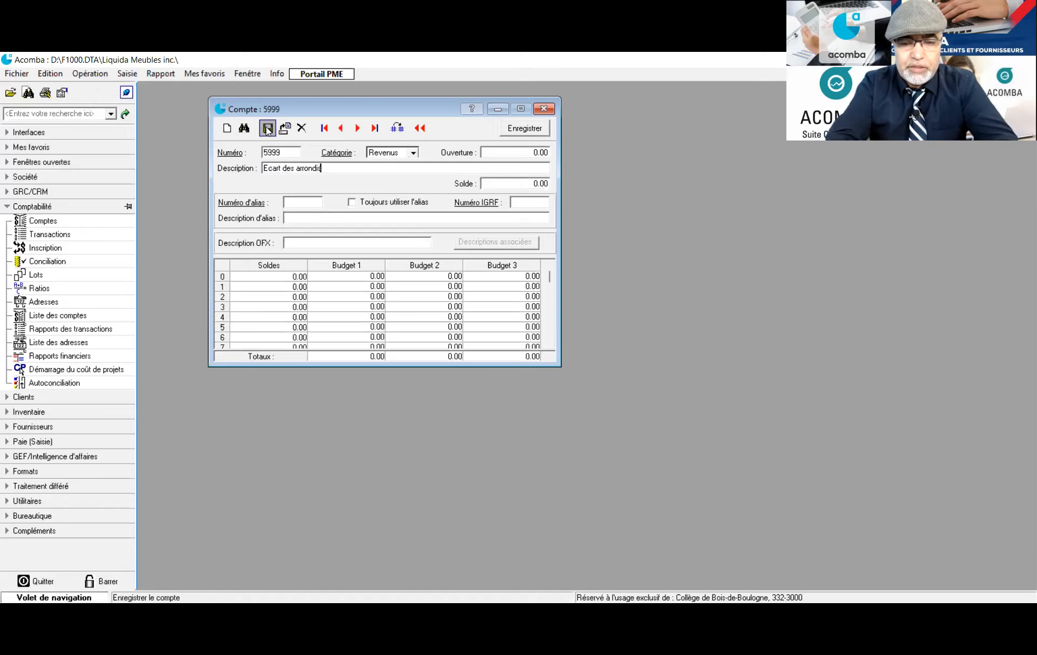
type("(Revenus")
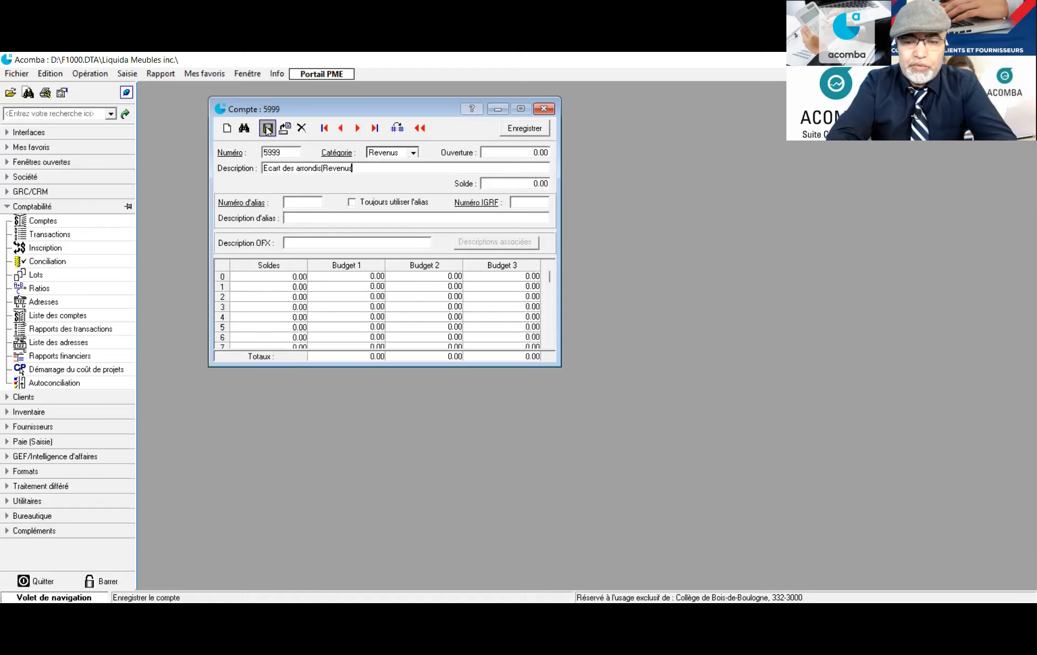
type(")")
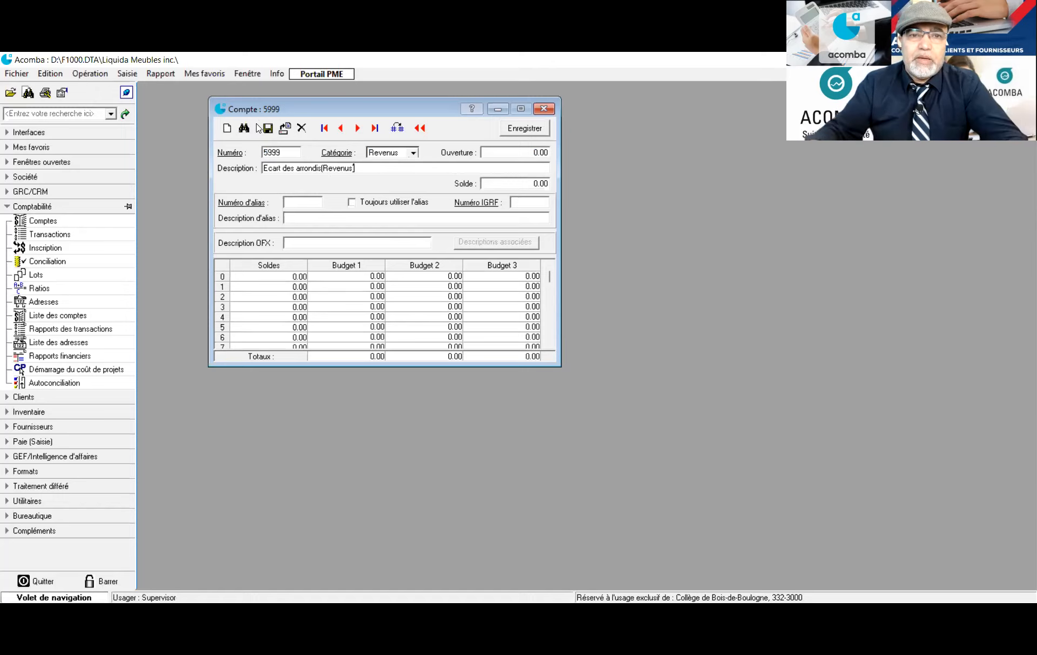
left_click(266, 129)
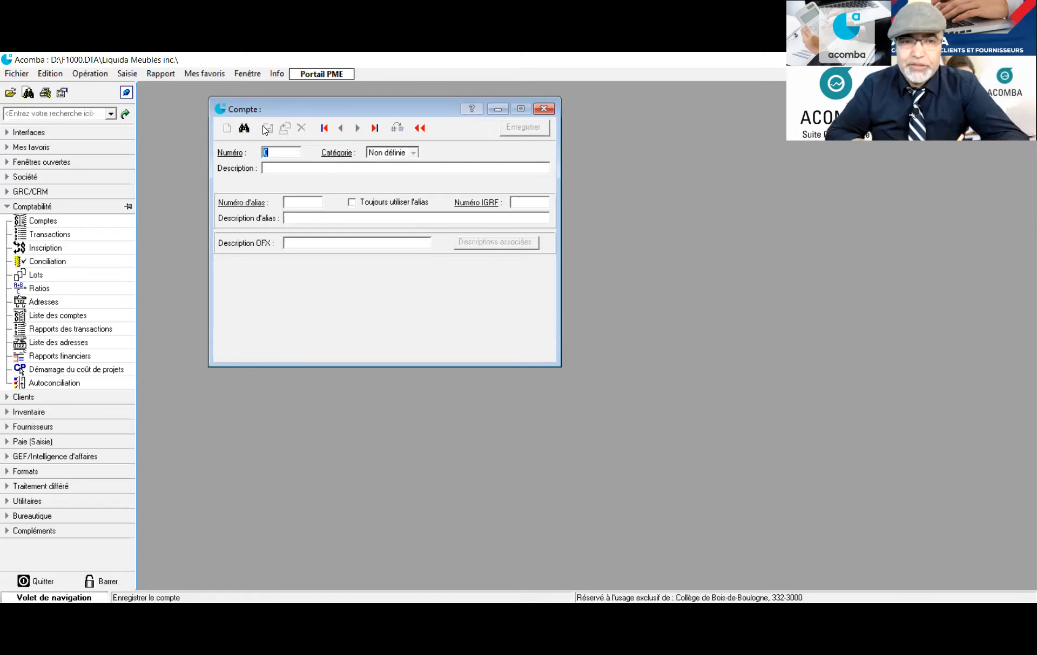
Save account 9595 in the Dépenses category with the description 'Ecart des arrondis (Dépenses)'
type("9595")
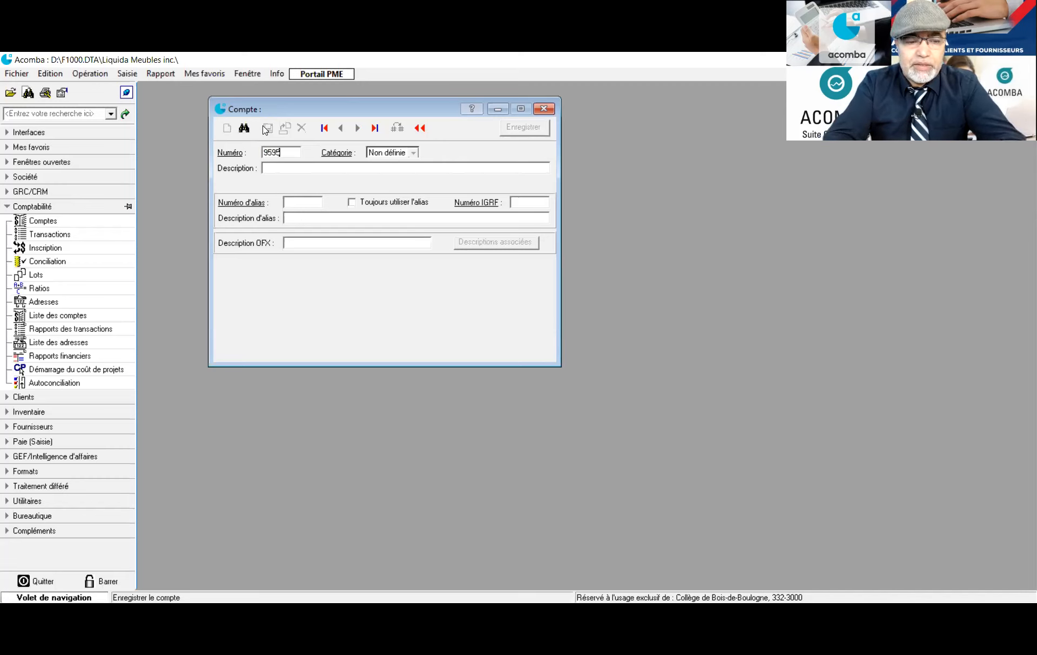
key("Tab")
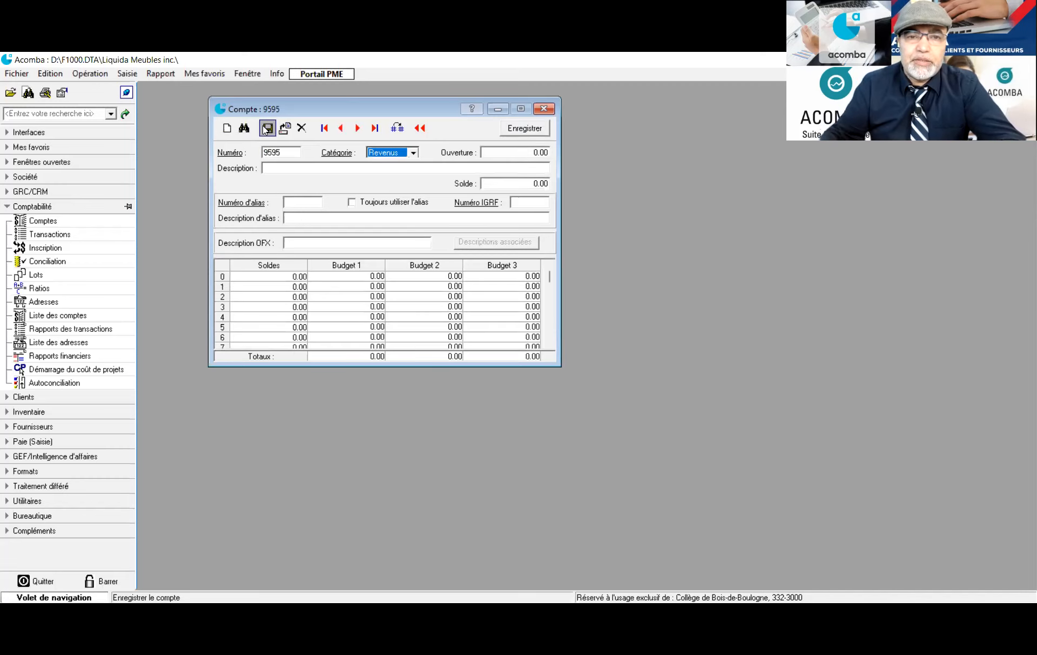
left_click(413, 152)
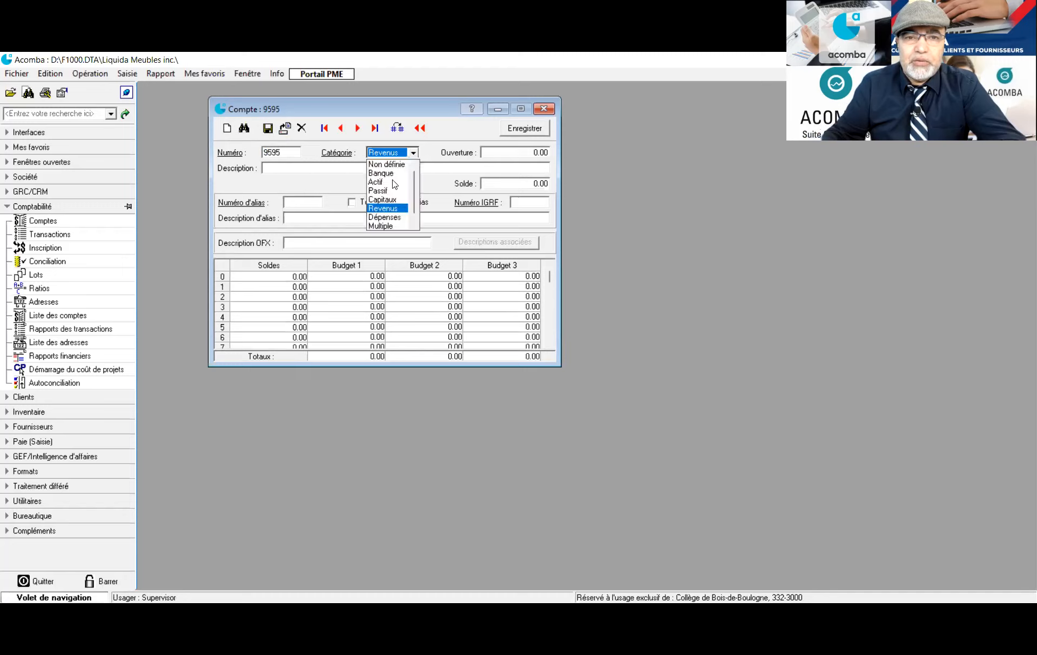
key("Return")
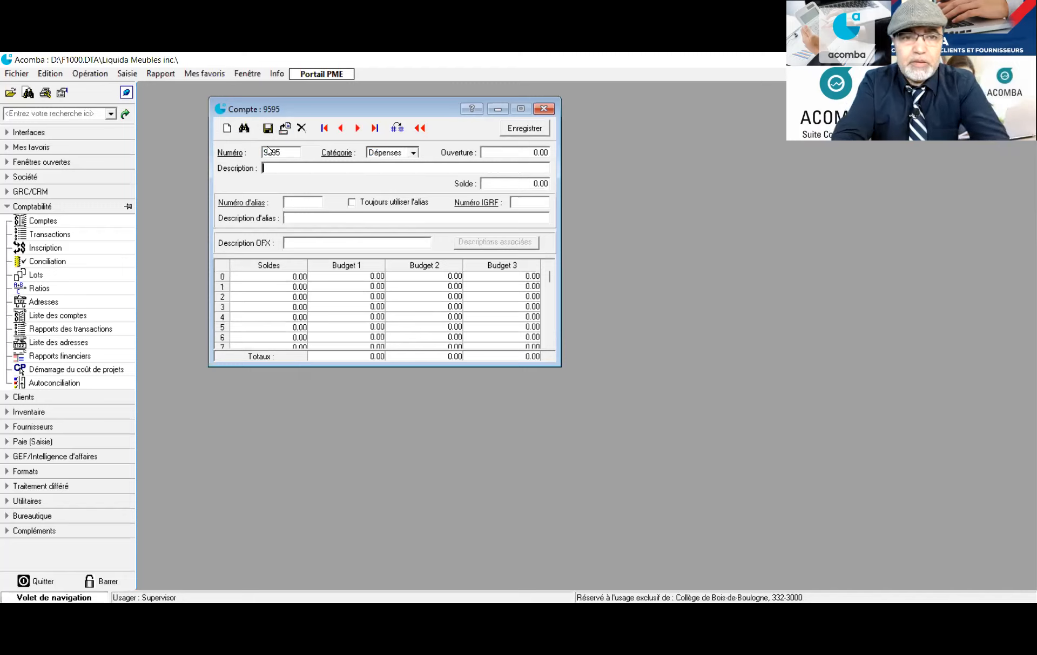
type("Ec")
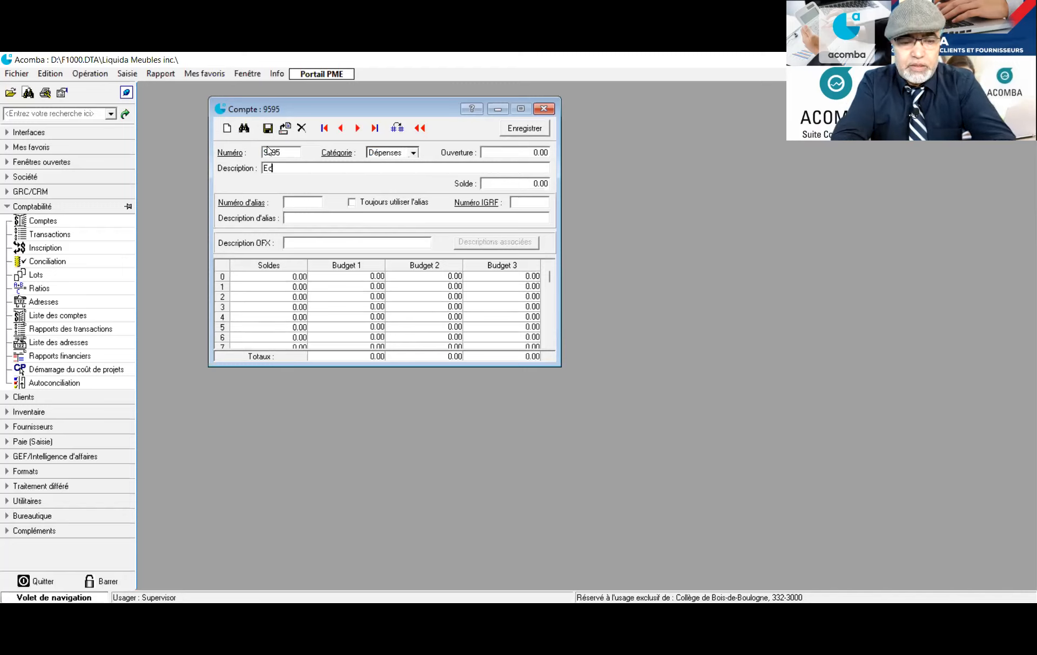
type("art d")
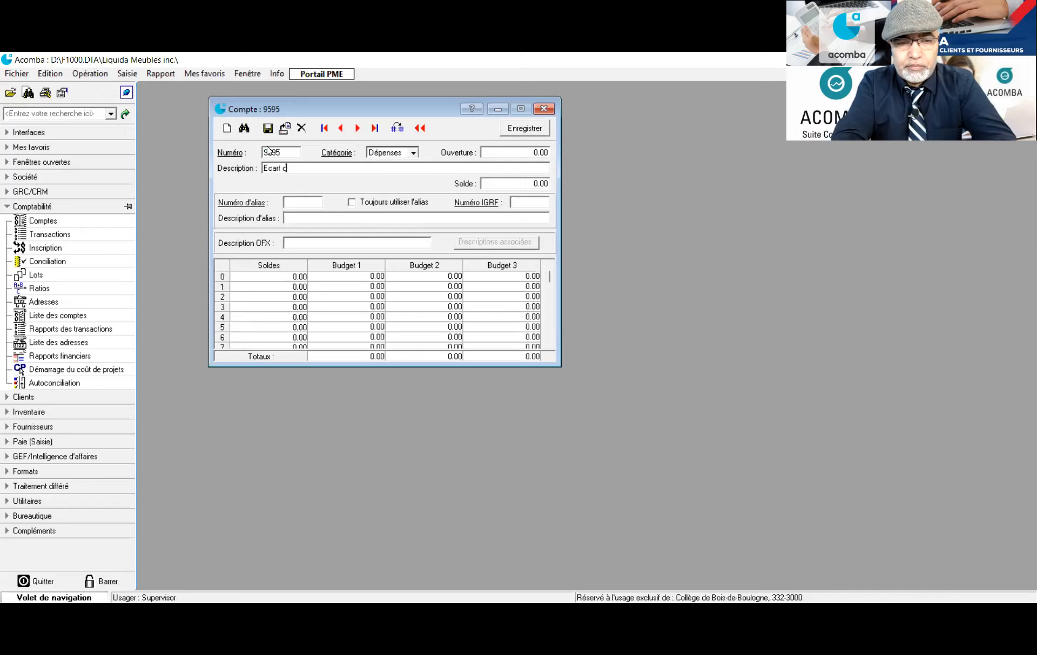
type("es arrondis ")
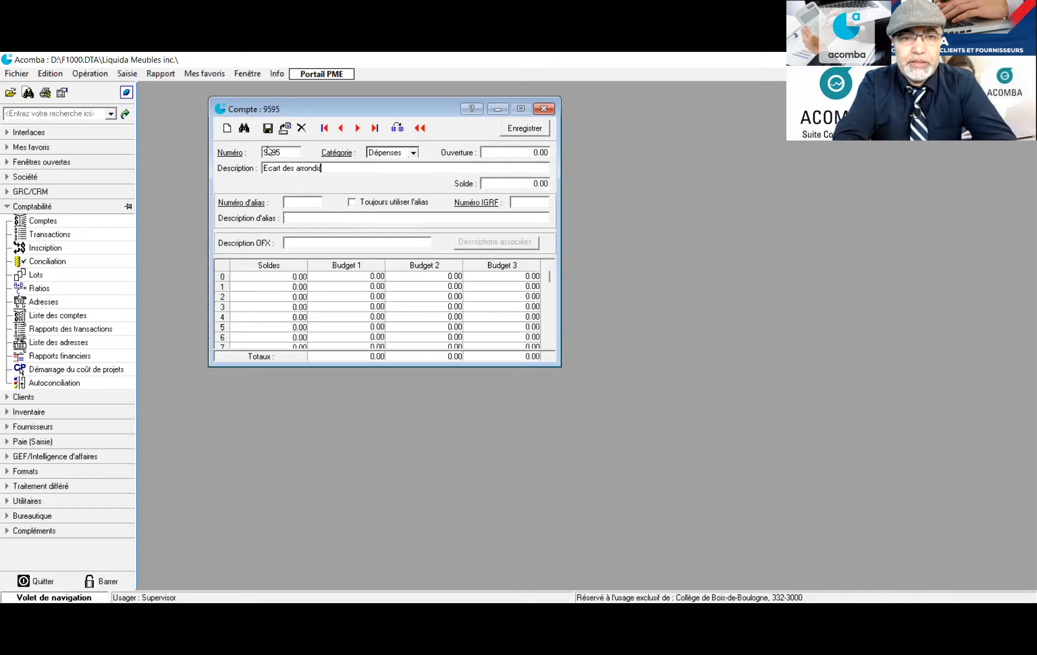
type("i")
type("Dépenses")
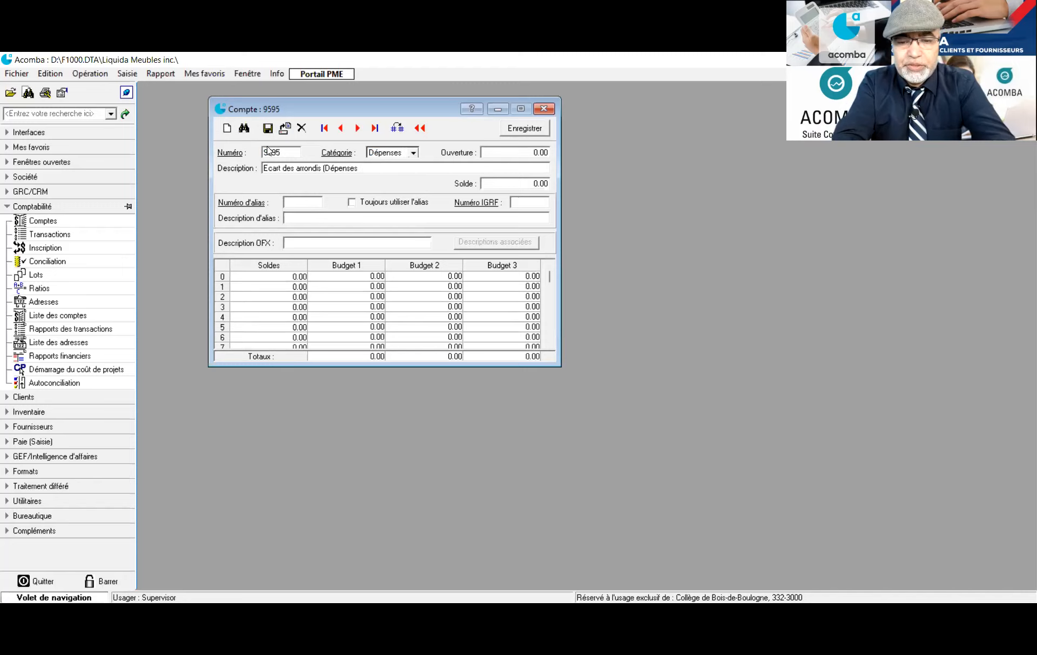
type(")")
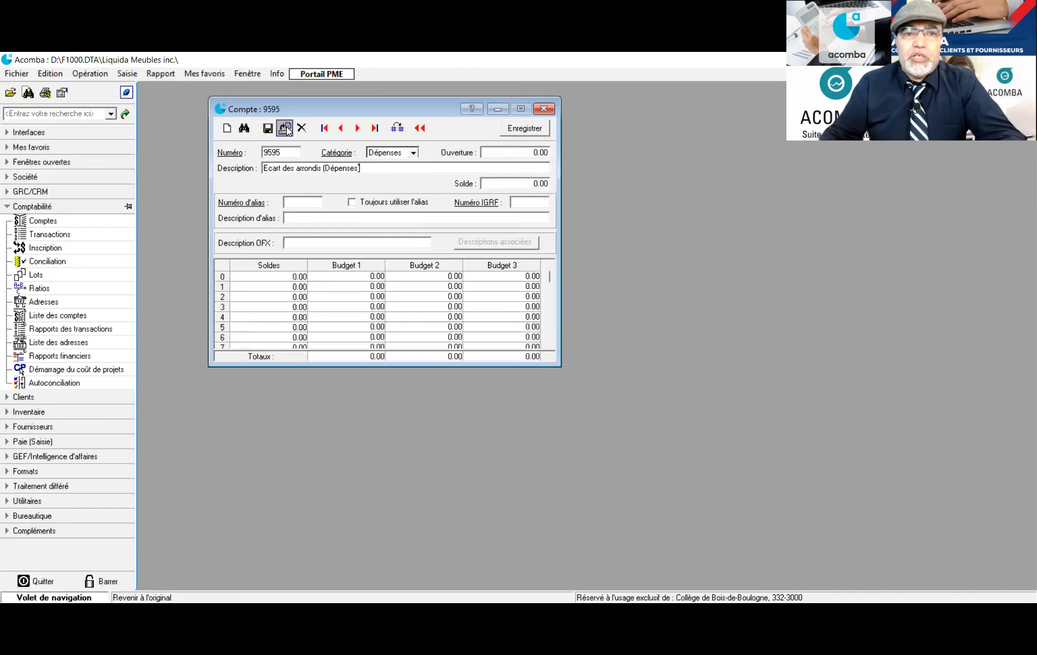
left_click(268, 130)
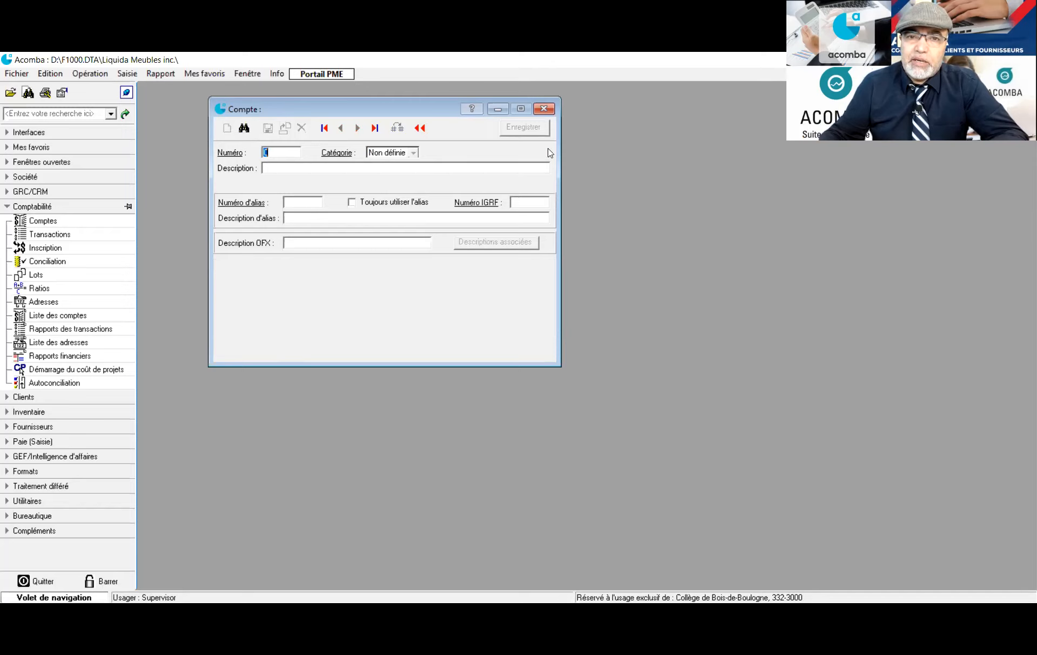
Reopen the accounts list, load account 6904 'Stocks fin dép. 4' and delete it
left_click(544, 110)
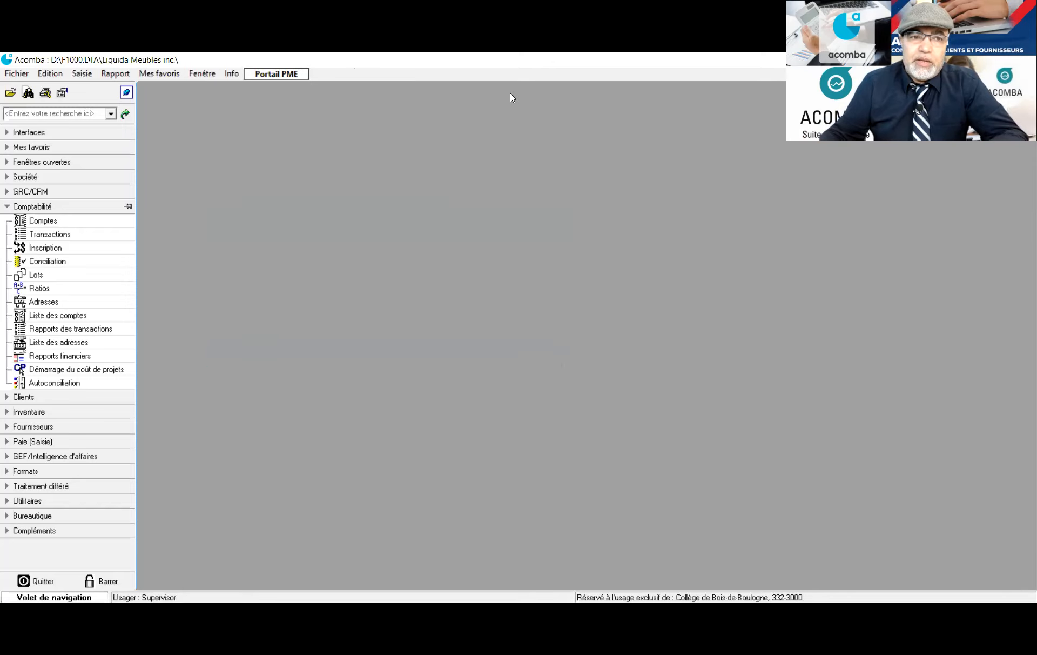
left_click(46, 220)
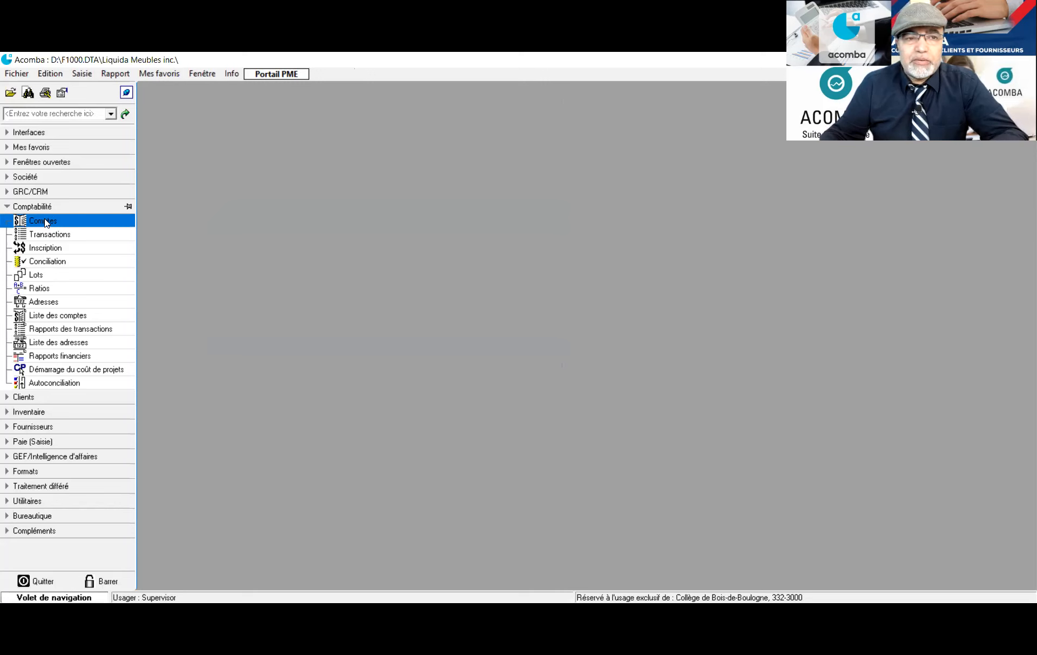
double_click(46, 221)
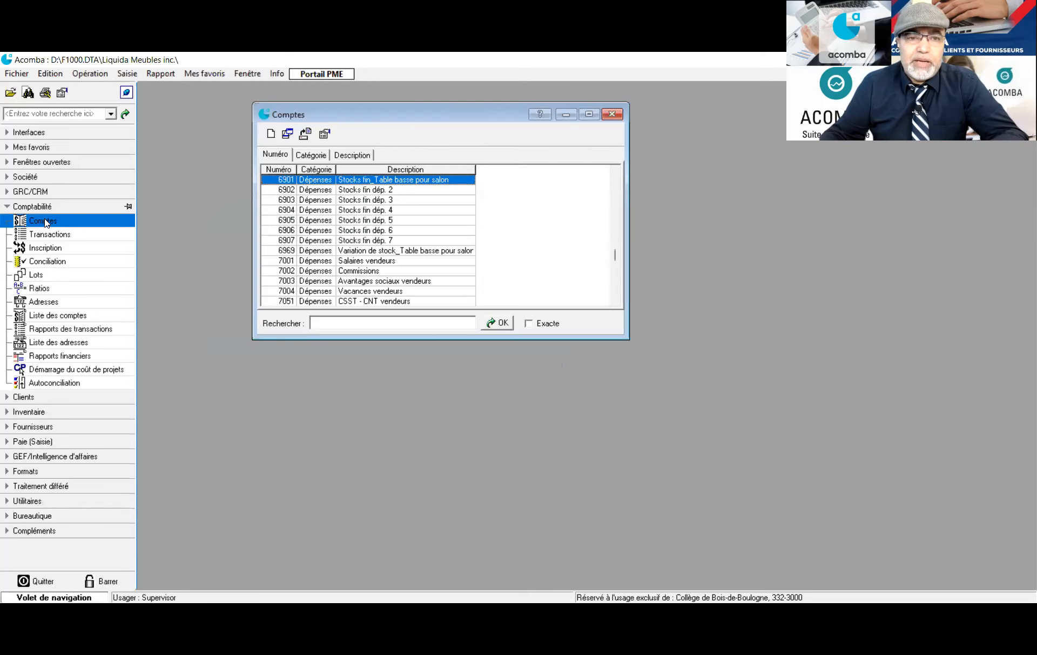
left_click(366, 212)
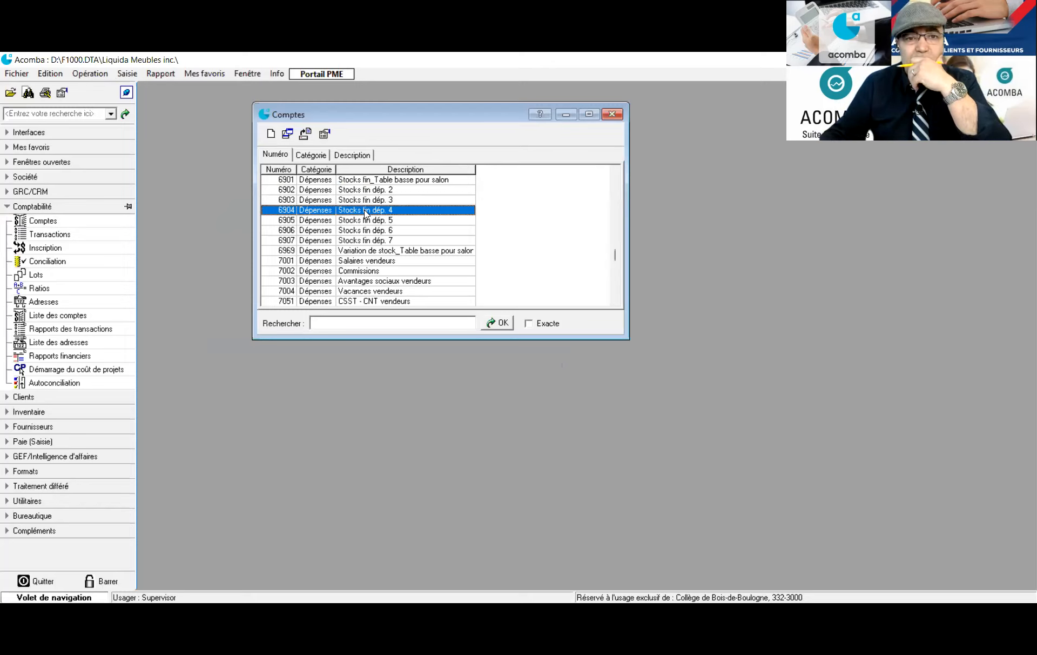
double_click(357, 211)
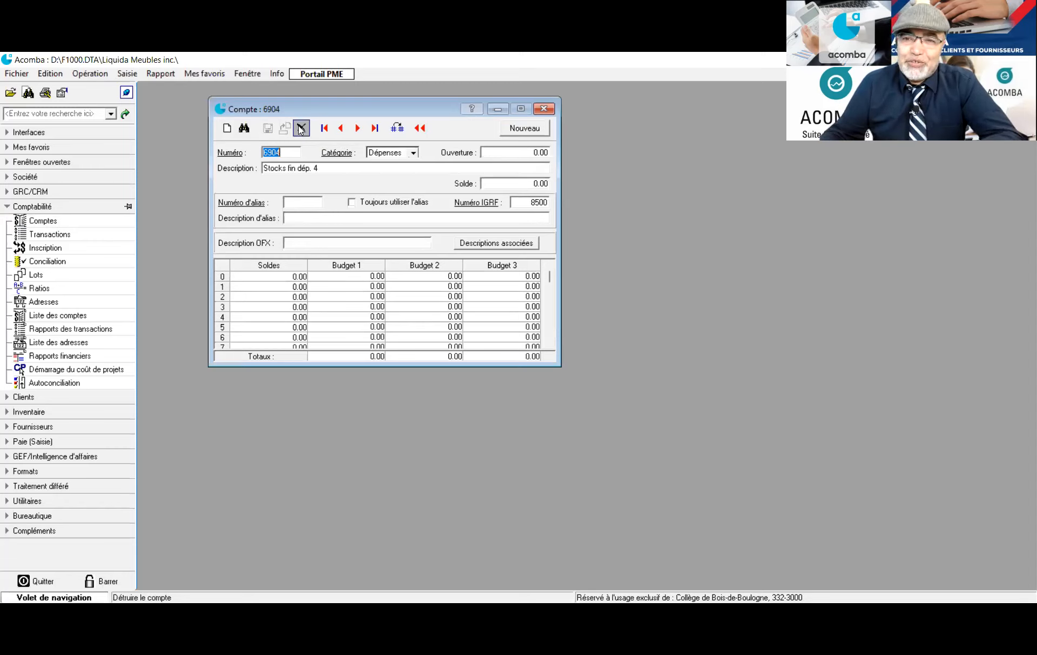
left_click(300, 129)
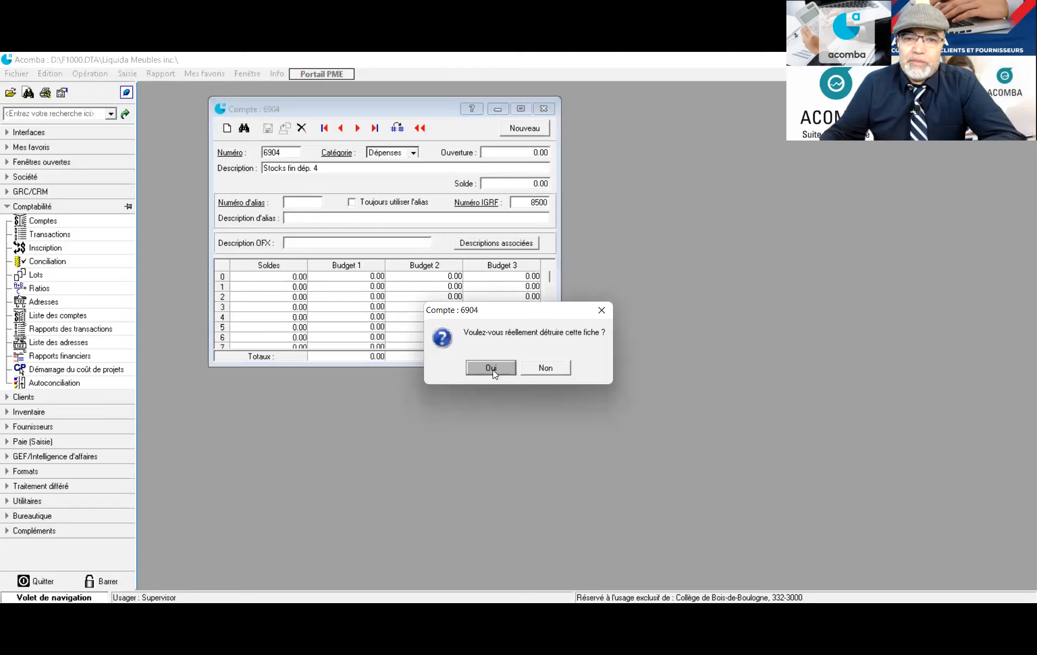
left_click(493, 371)
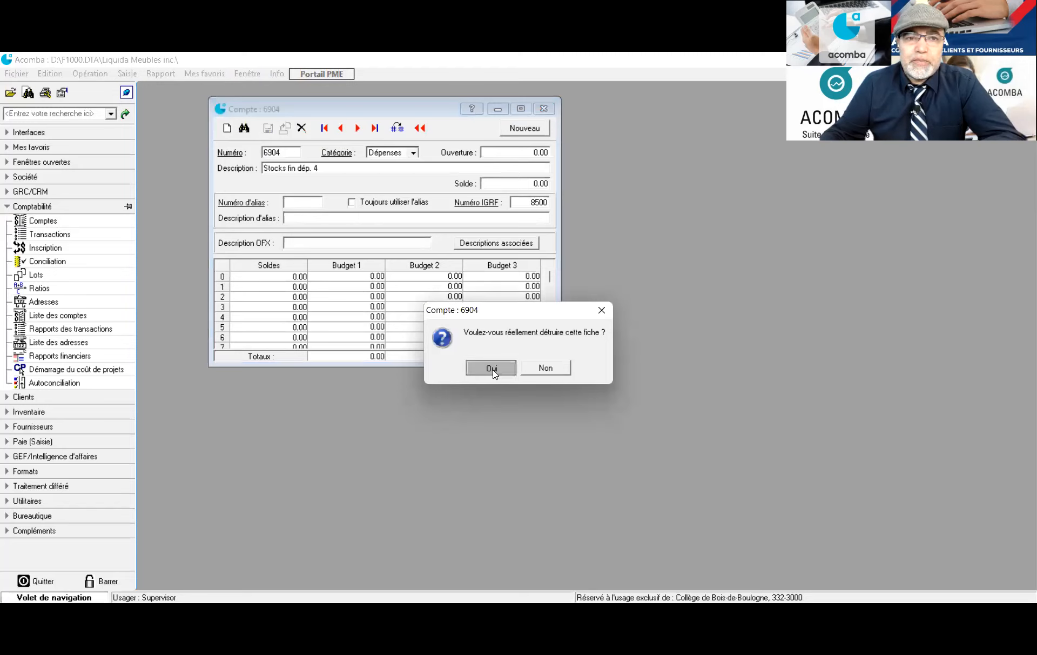
left_click(492, 368)
left_click(290, 154)
Find account 9500 'Charges d'impôts exigibles' in the account picker and delete it
double_click(290, 153)
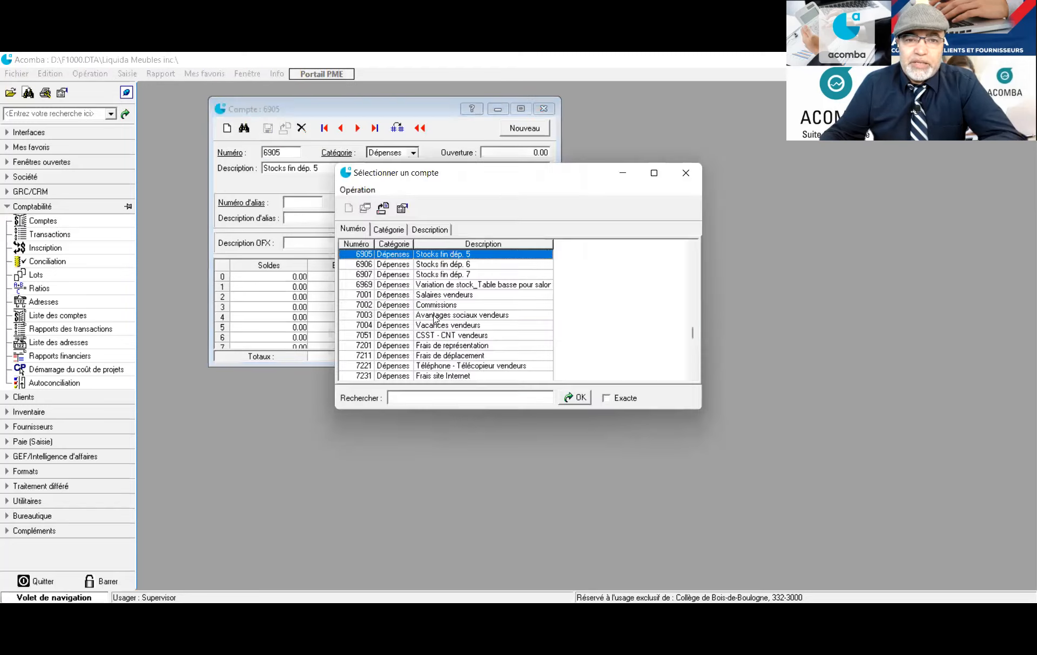
scroll(419, 347, "down", 8)
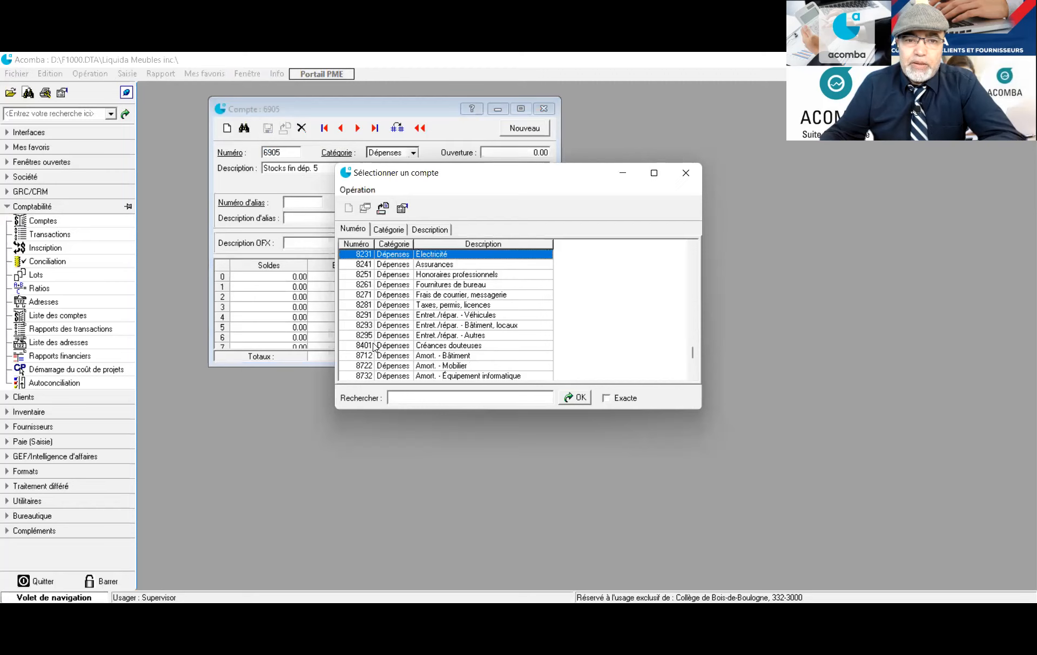
scroll(373, 348, "down", 3)
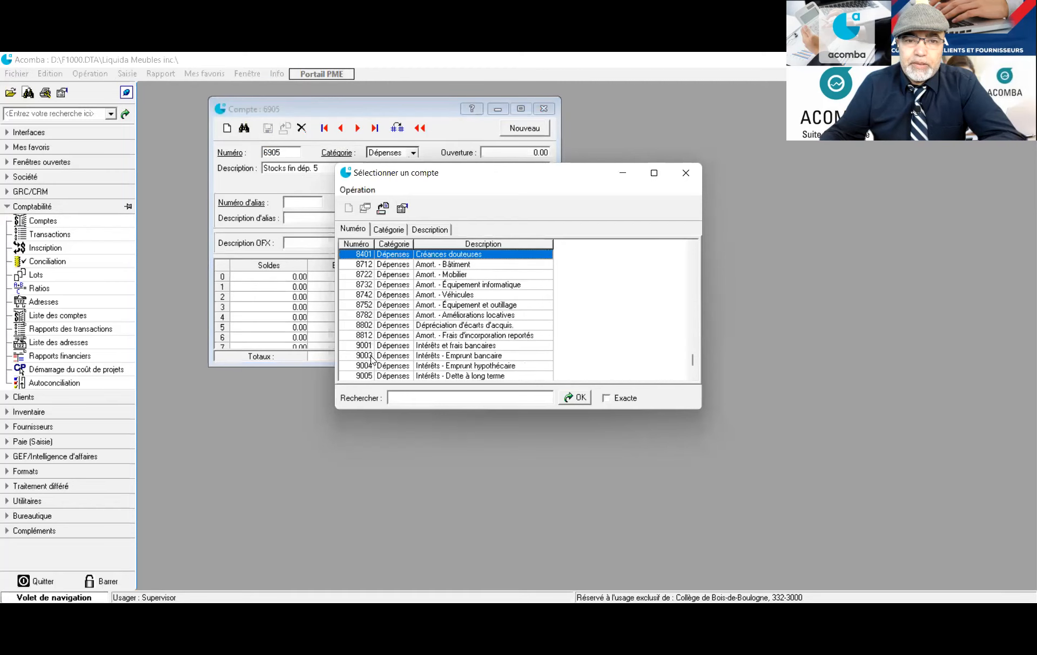
scroll(372, 358, "down", 1)
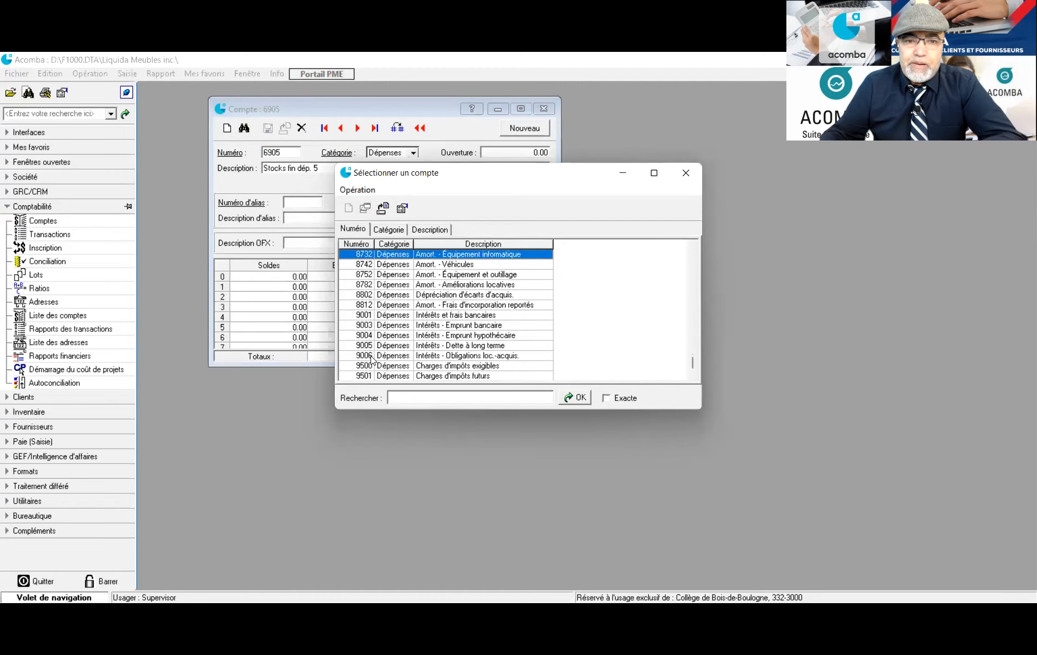
scroll(371, 357, "down", 1)
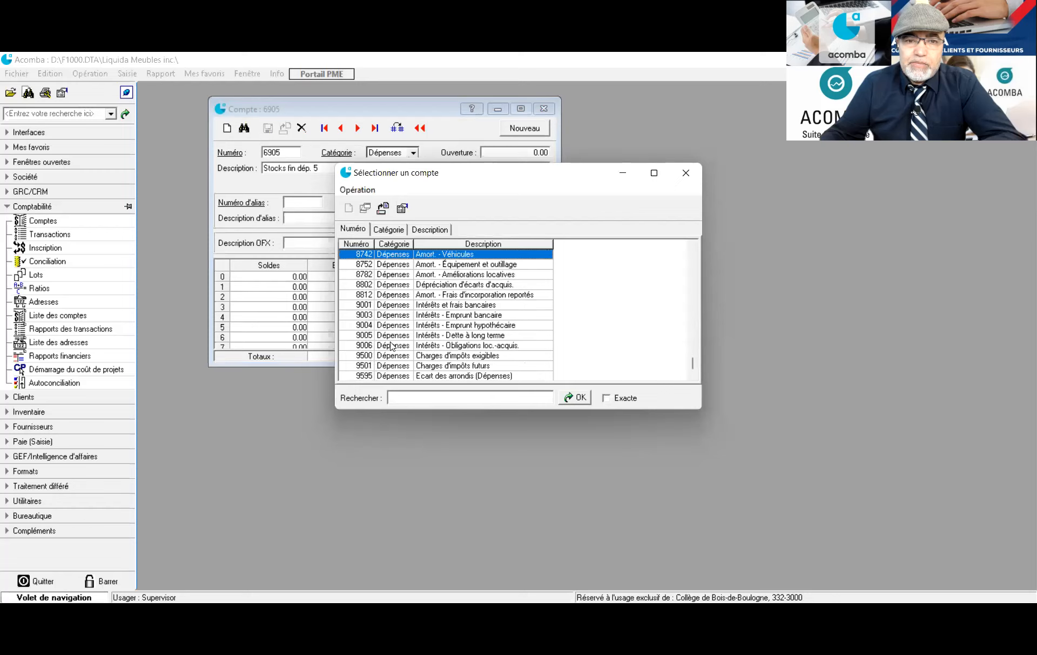
left_click(389, 356)
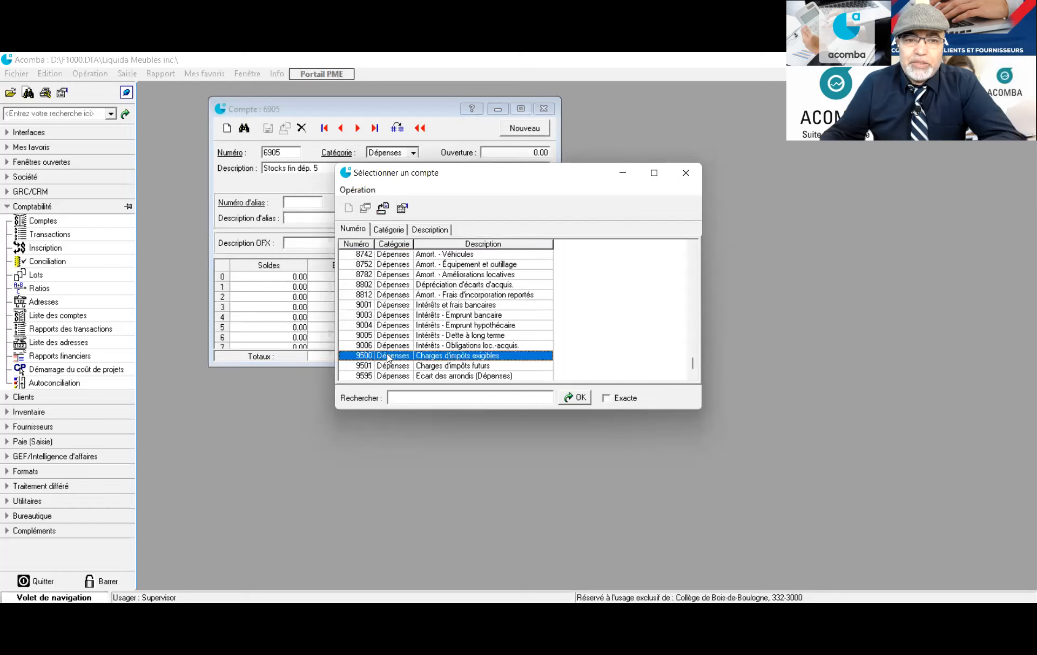
double_click(386, 356)
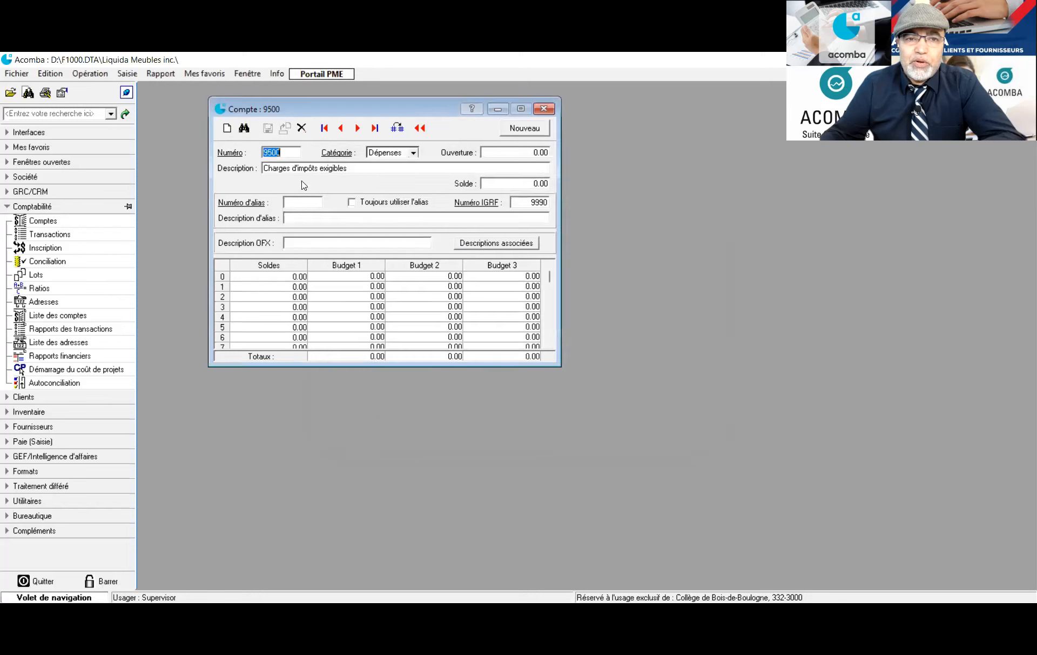
left_click(301, 128)
left_click(491, 367)
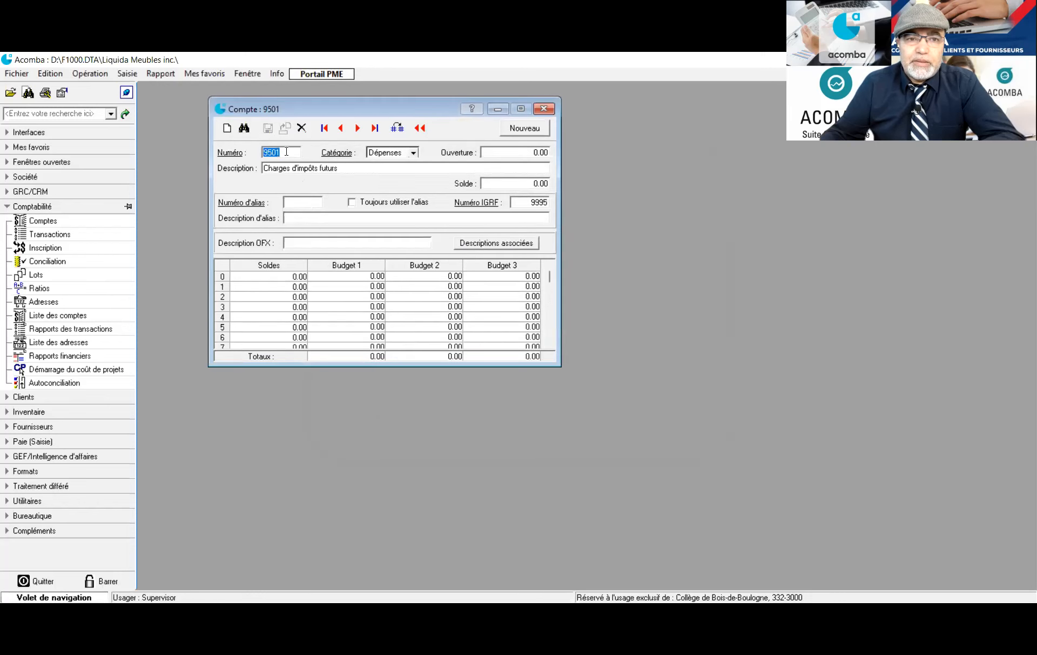
Delete the next account, 9501 'Charges d'impôts futurs', and close the Compte window
left_click(302, 128)
left_click(494, 368)
left_click(543, 109)
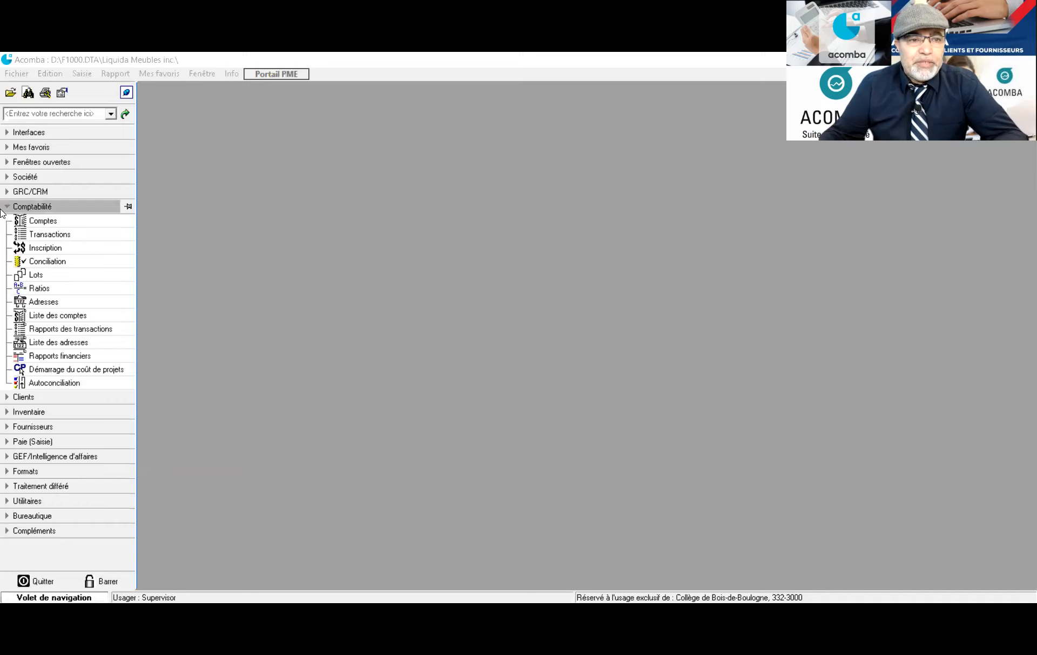
Switch from the Comptabilité tasks to Clients and uncheck GRC/CRM in the startup wizard
left_click(7, 208)
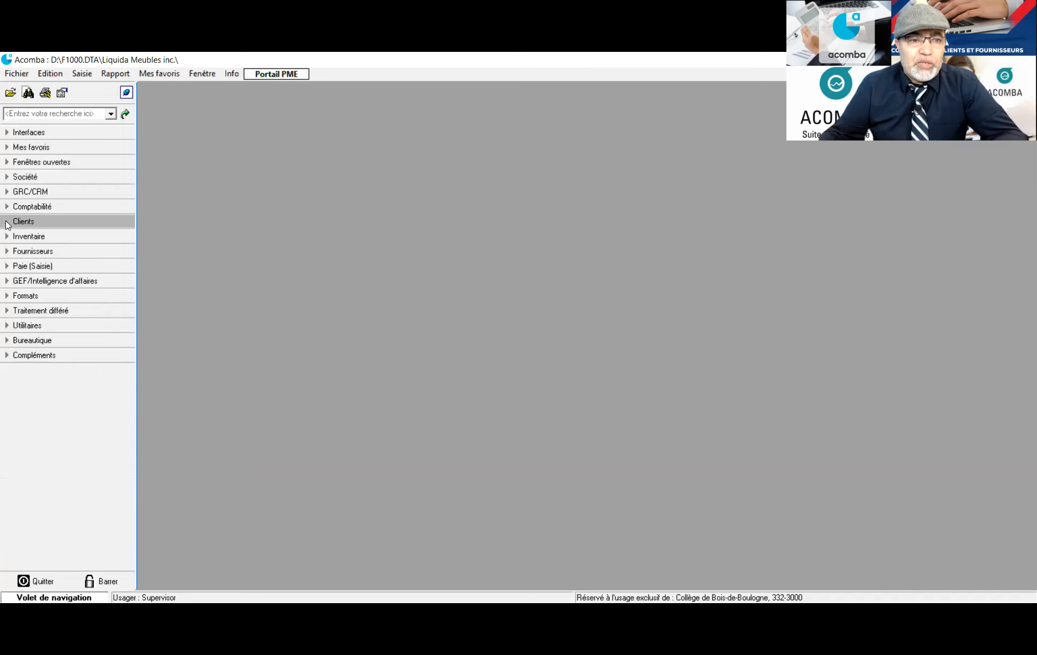
left_click(8, 222)
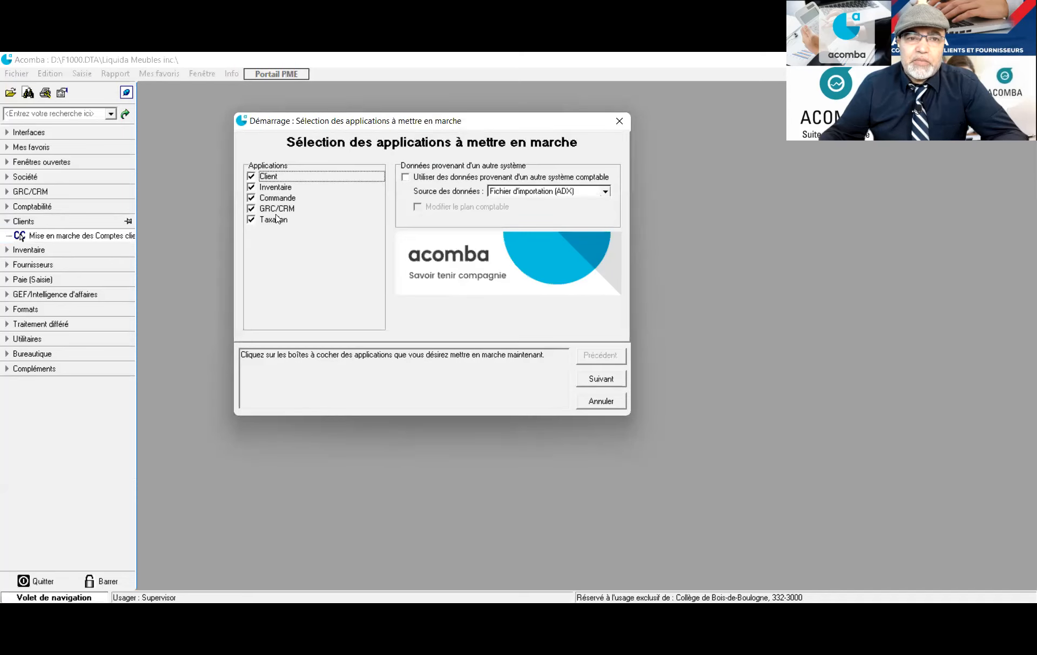
left_click(250, 213)
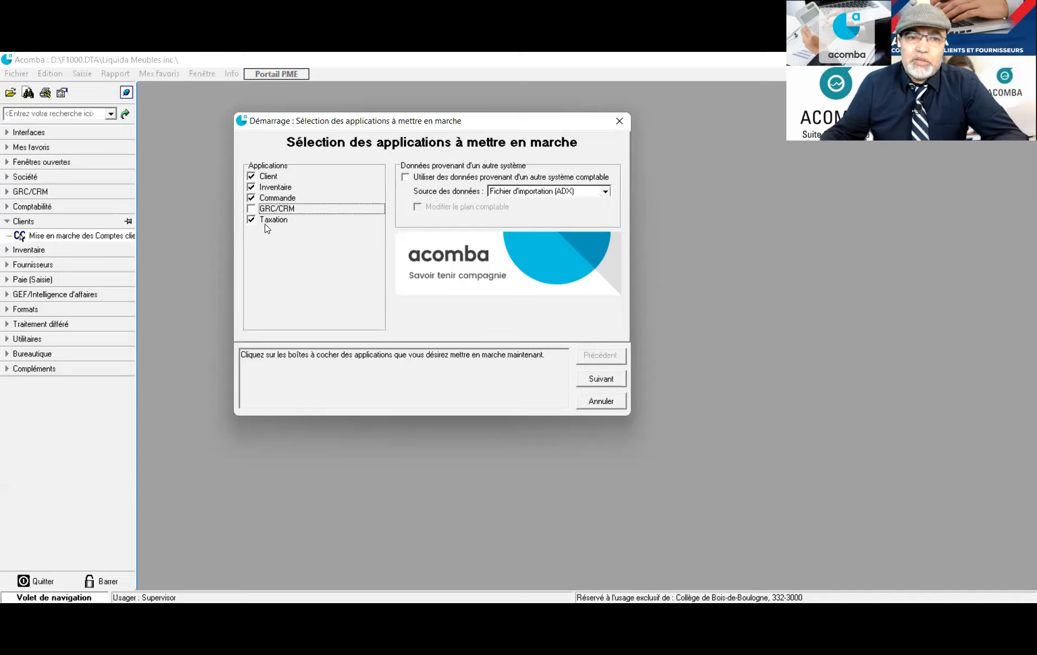
Step through the Inventaire, Clients and paiements pages until the blank Compte recevable : 0 form opens
left_click(609, 381)
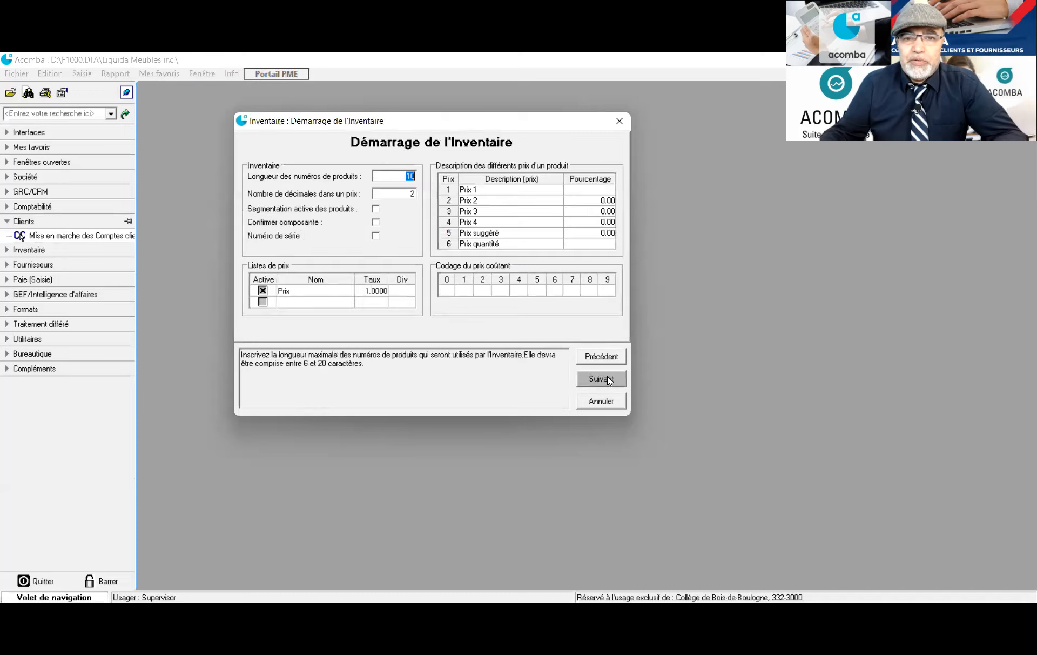
left_click(609, 381)
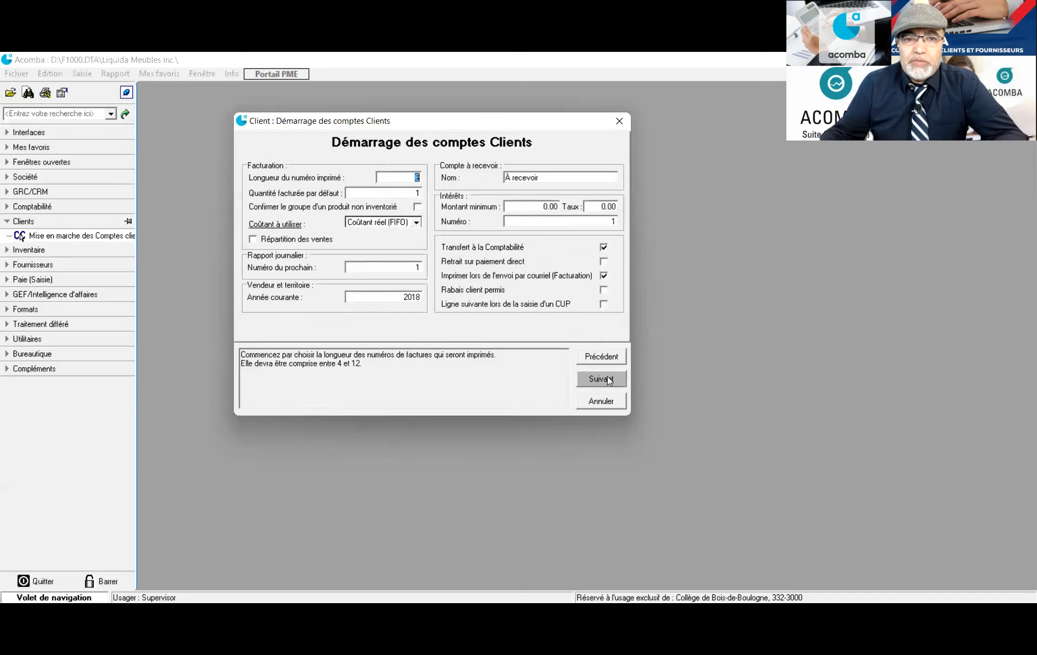
left_click(609, 381)
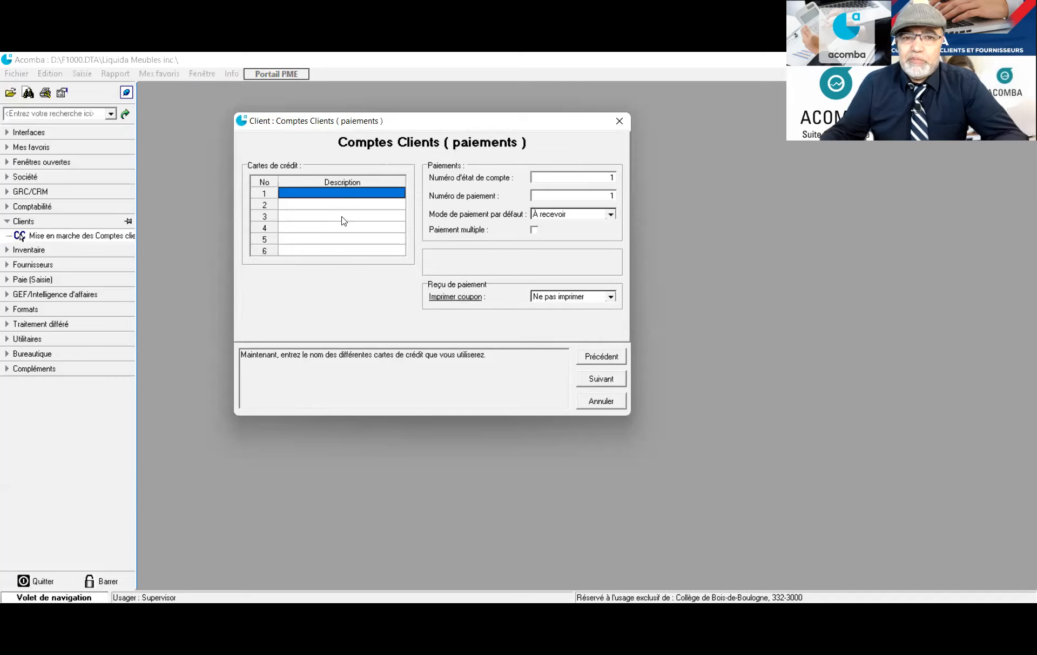
left_click(609, 376)
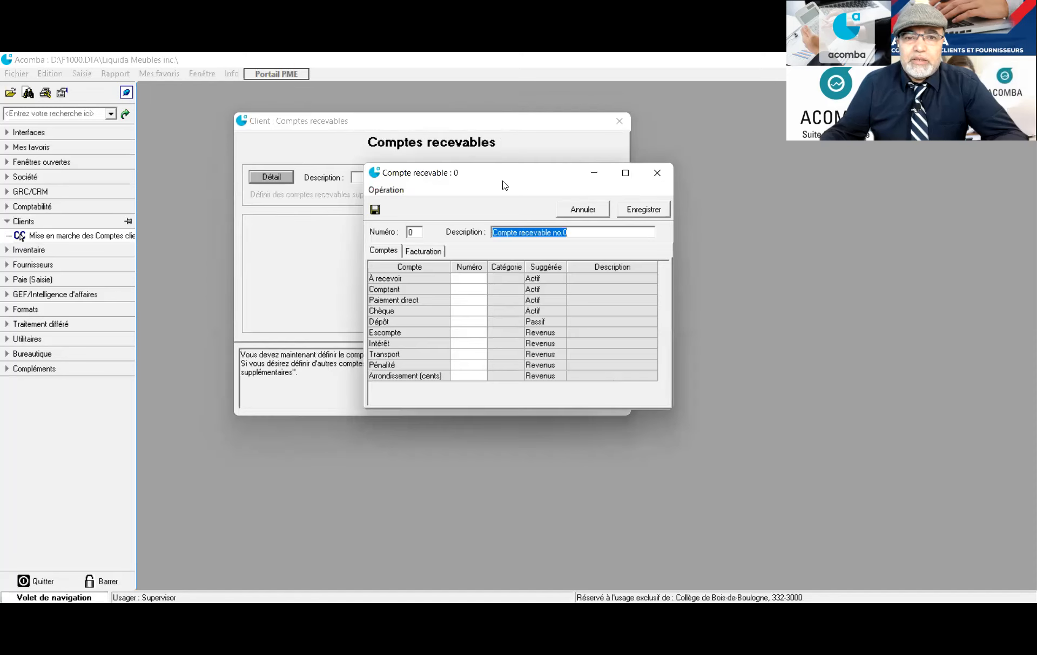
left_click_drag(504, 185, 460, 216)
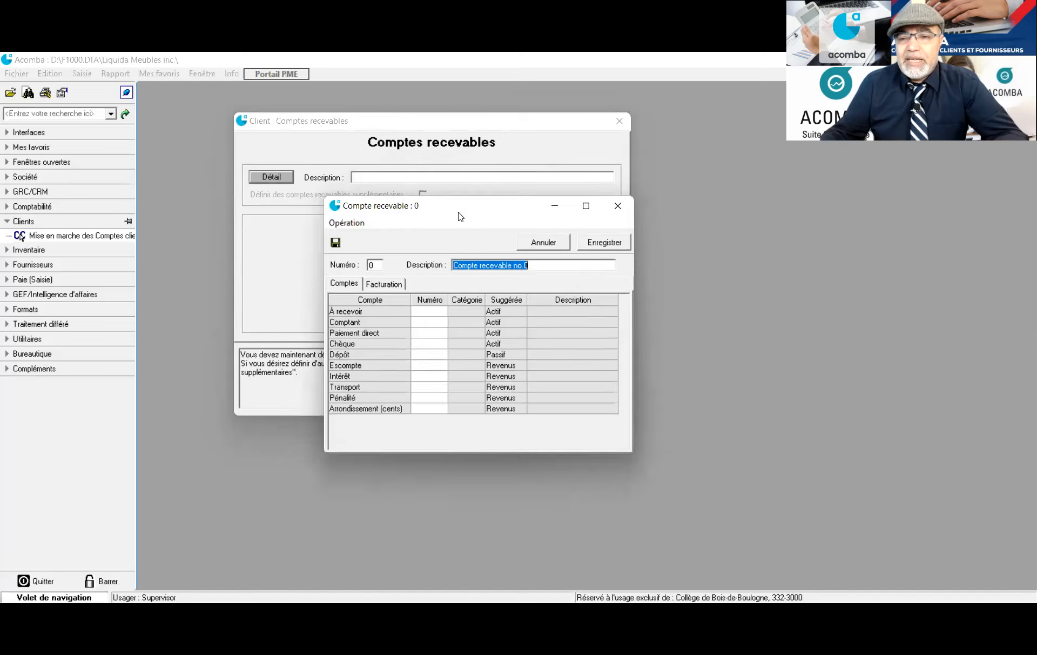
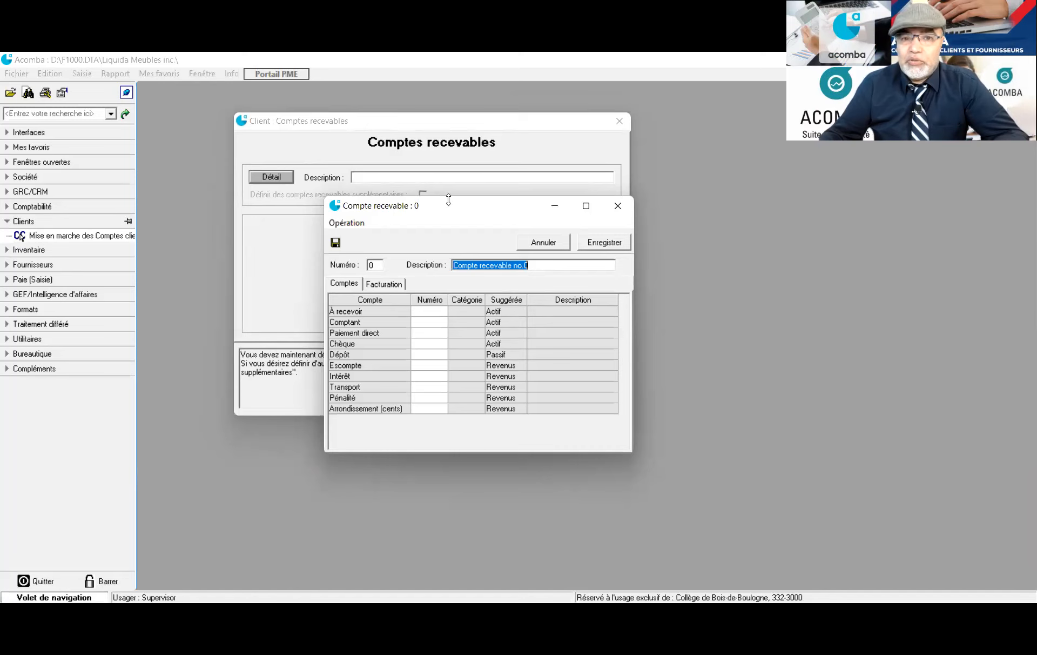
Assign 1201 Comptes clients to À recevoir and 1005 Petite caisse to Comptant
left_click(422, 312)
double_click(421, 312)
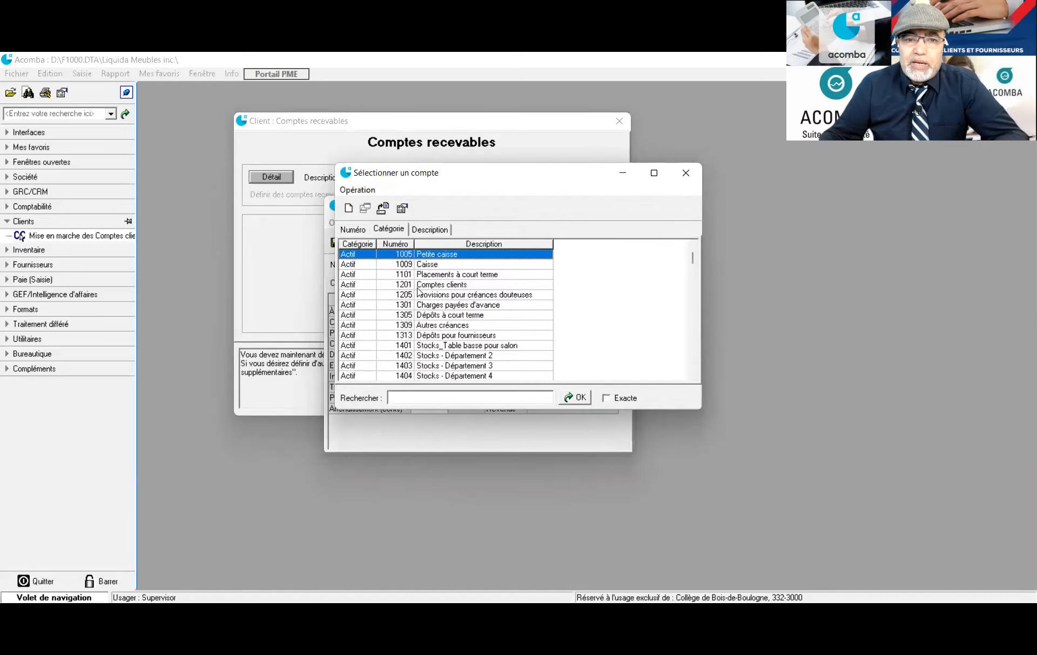
left_click(417, 285)
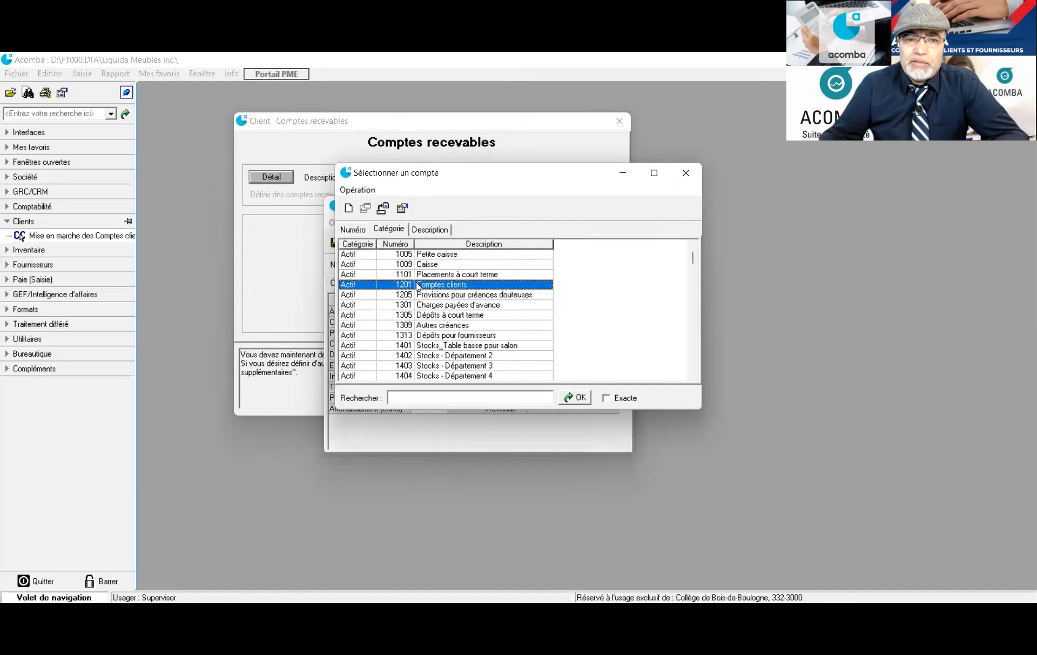
double_click(419, 285)
left_click(430, 323)
double_click(429, 323)
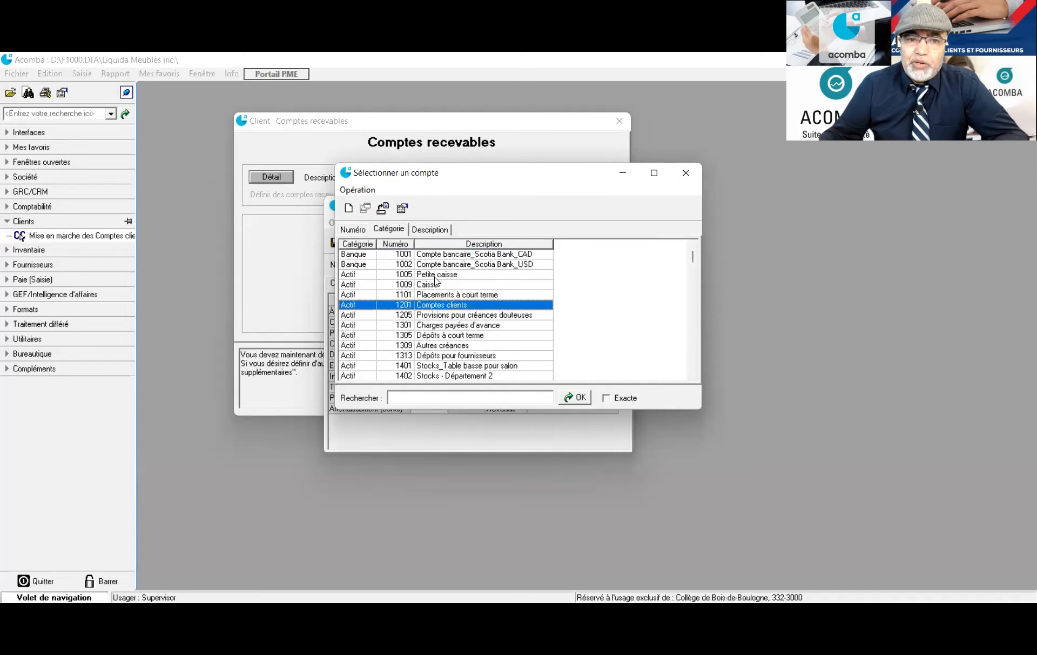
left_click(434, 276)
double_click(435, 276)
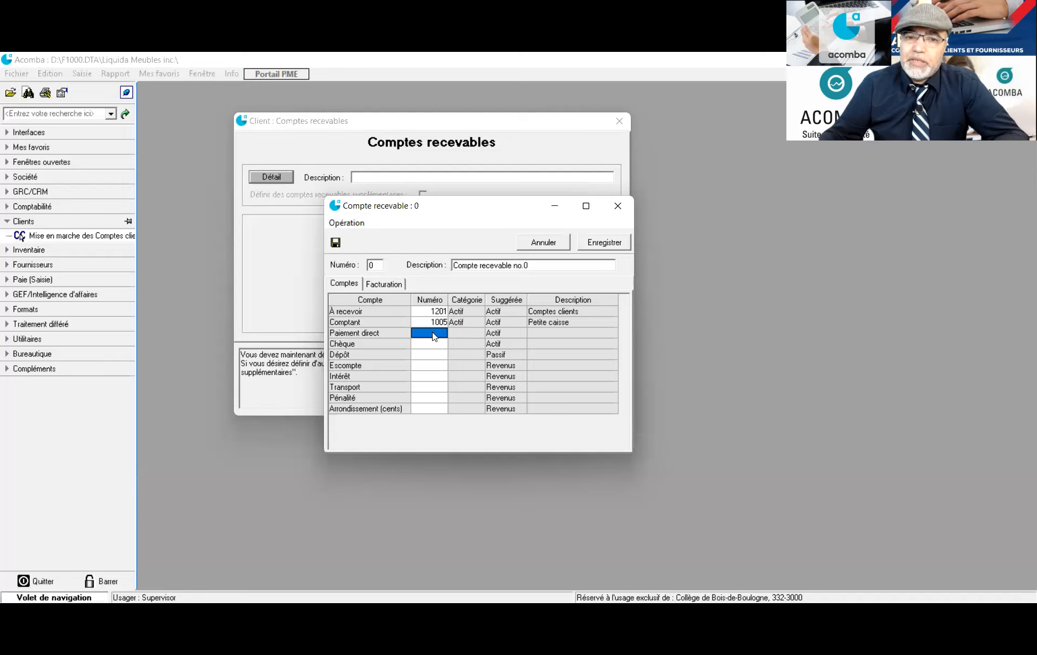
Assign bank account 1001 to Paiement direct and Chèque, and 2102 Dépôts des clients to Dépôt
left_click(434, 335)
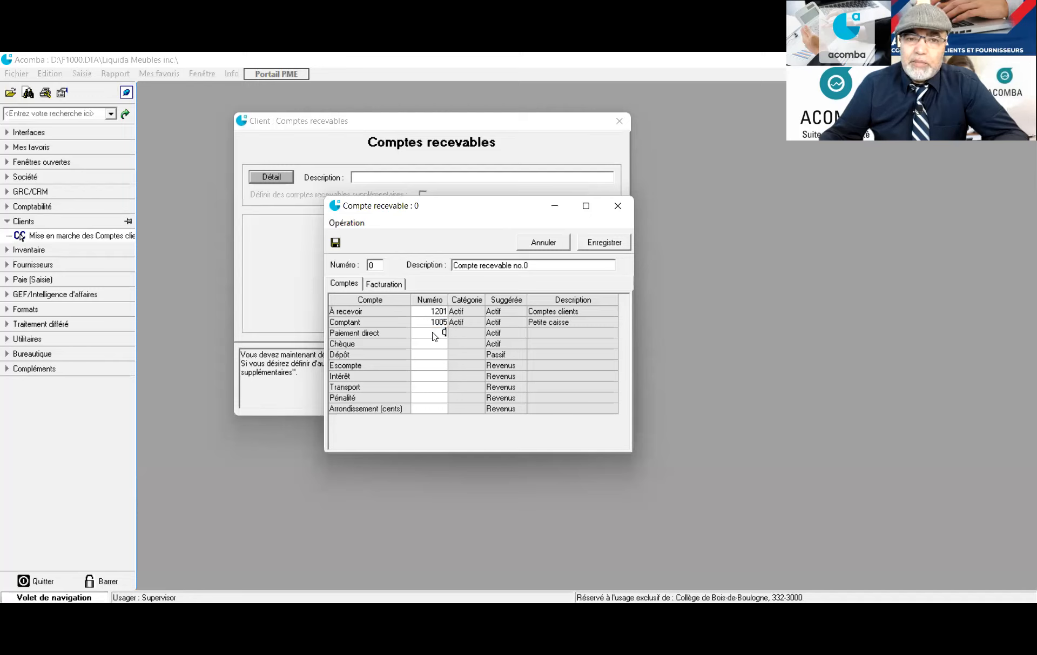
double_click(434, 334)
left_click(464, 257)
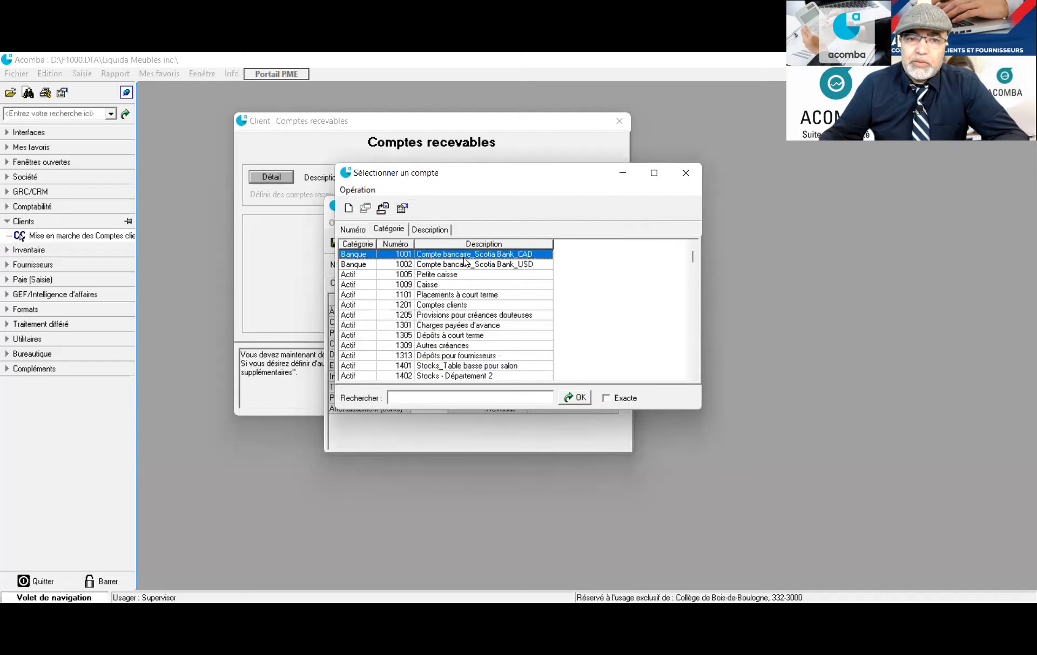
double_click(464, 258)
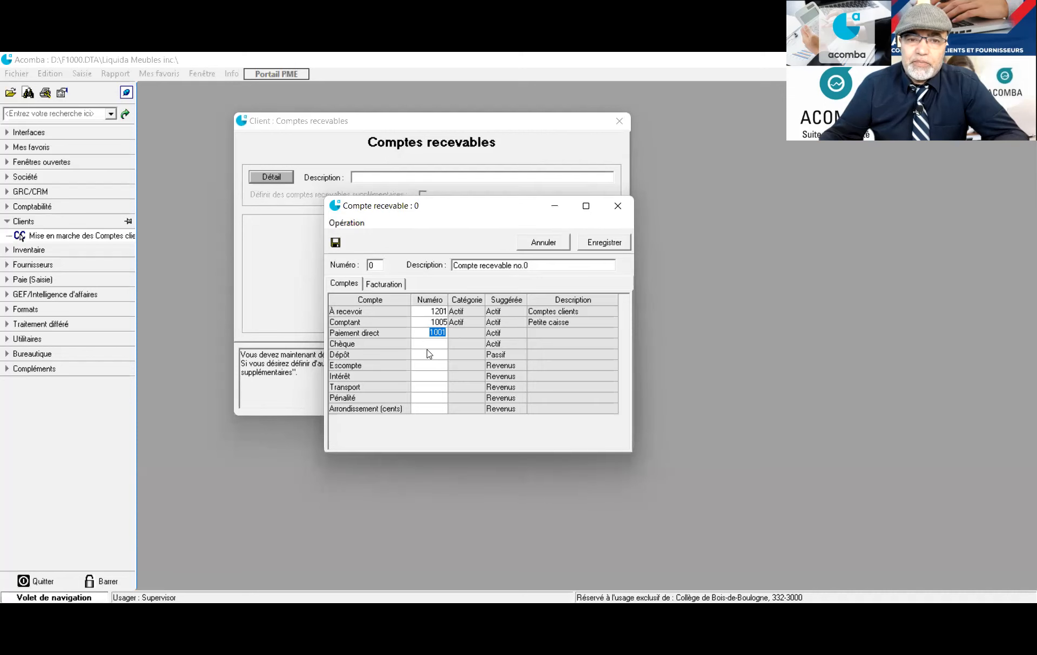
type("1001")
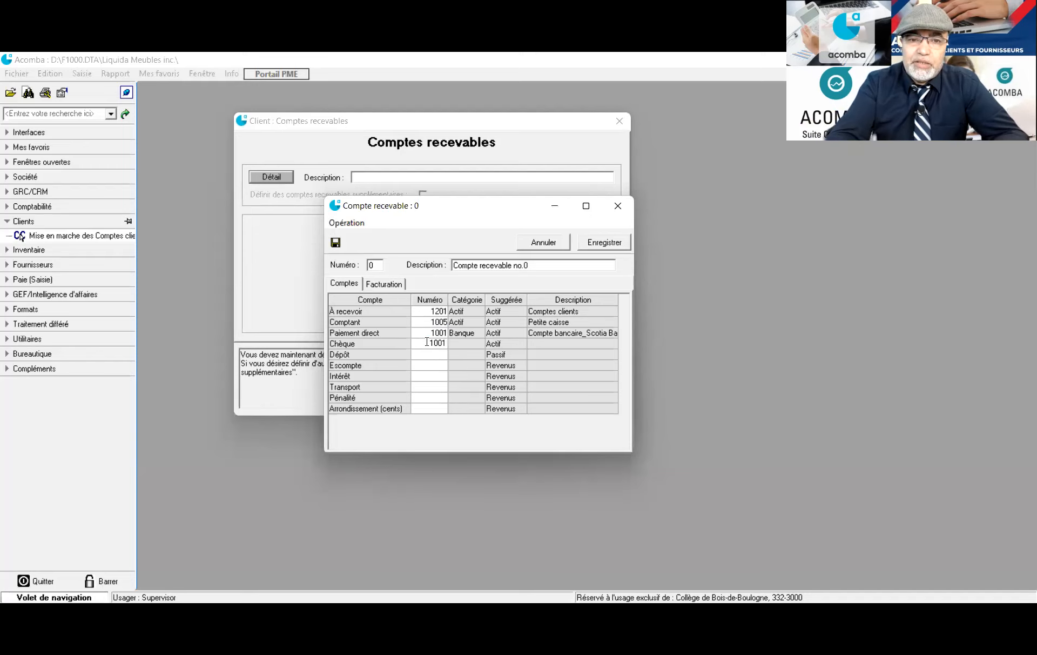
key("Return")
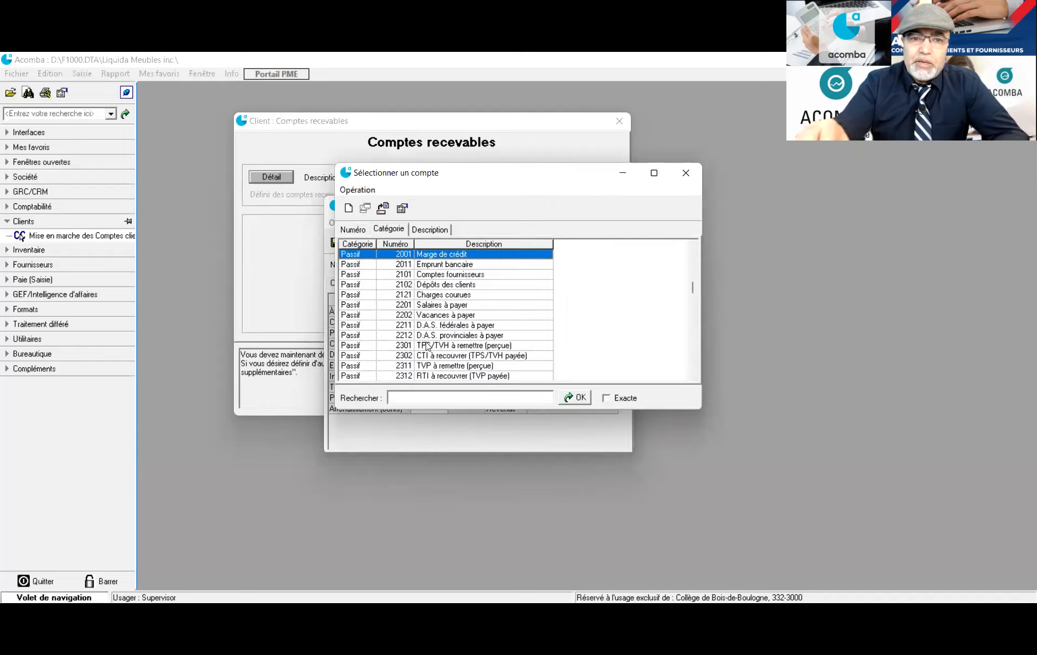
key("Return")
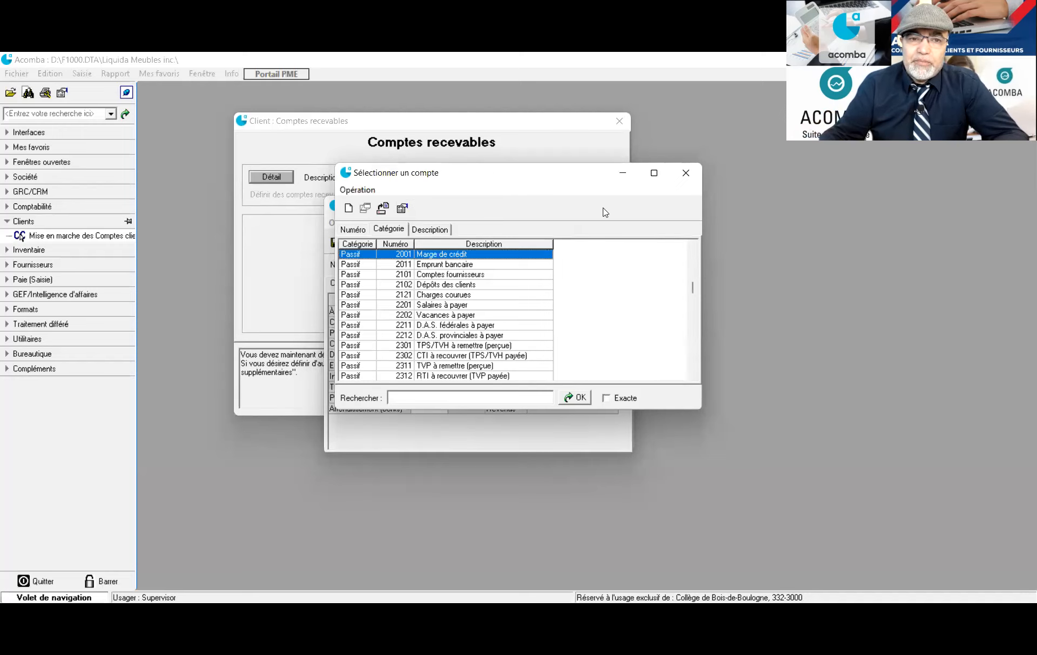
double_click(365, 265)
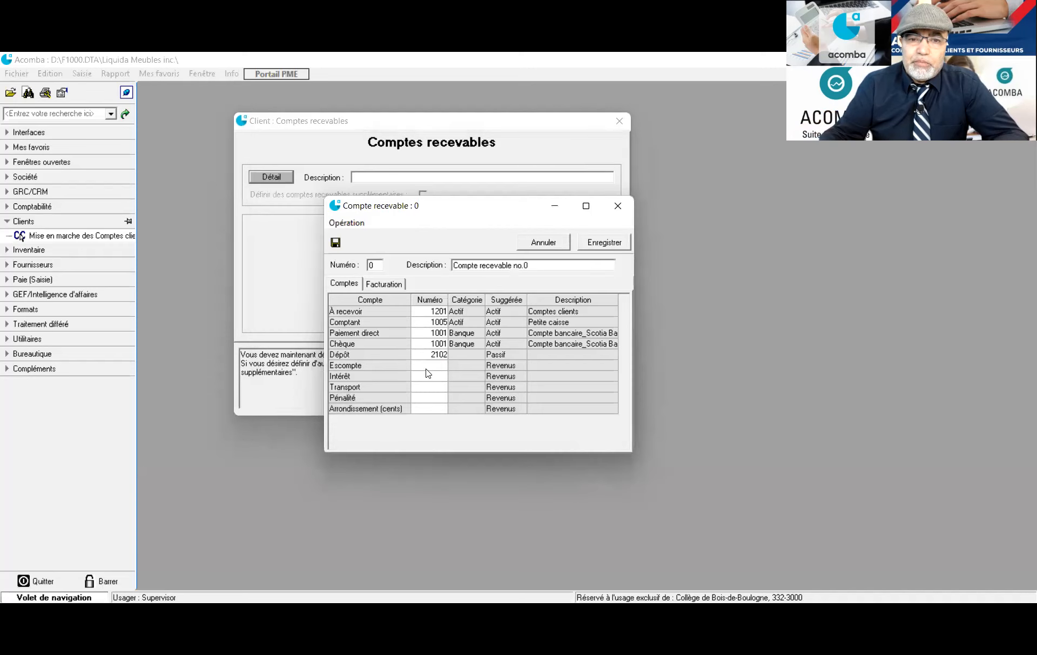
Assign account 5502 to the Escompte row
double_click(426, 368)
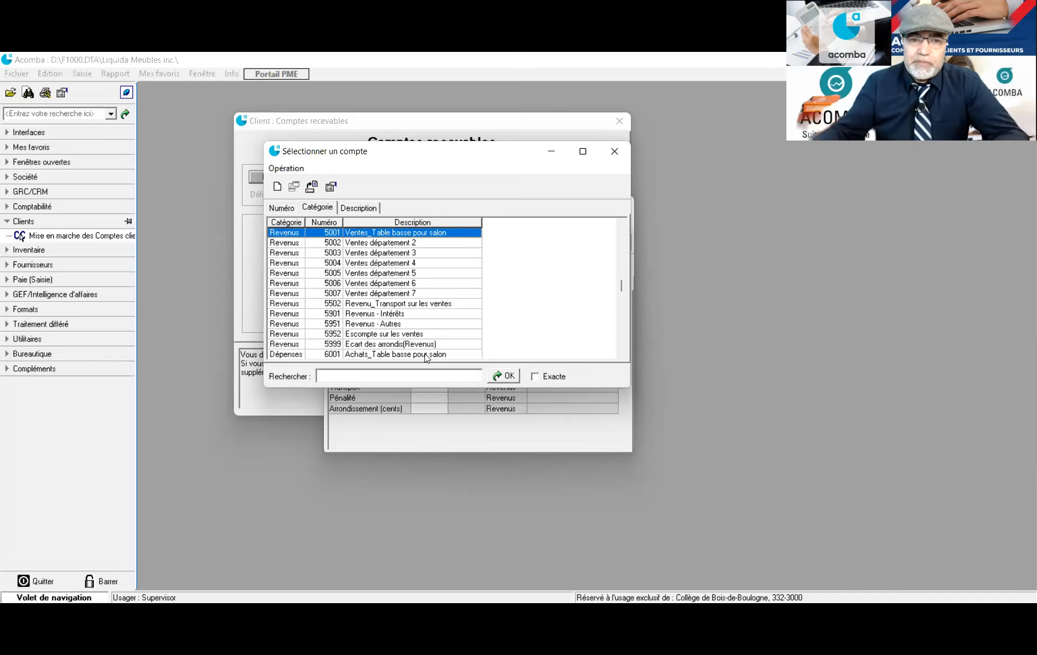
scroll(384, 327, "down", 1)
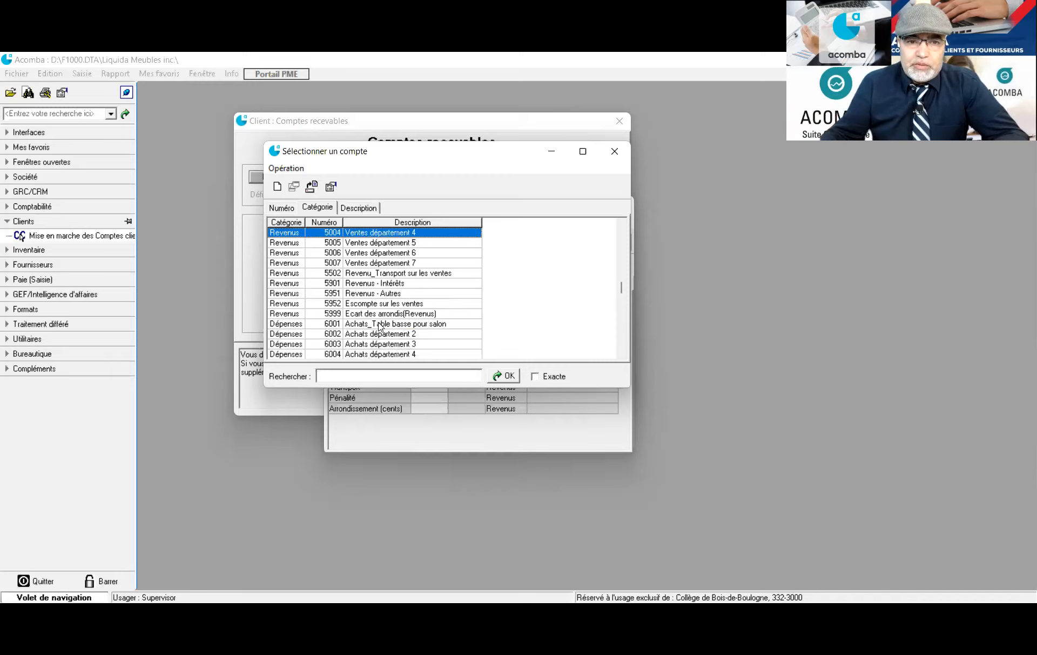
left_click(370, 274)
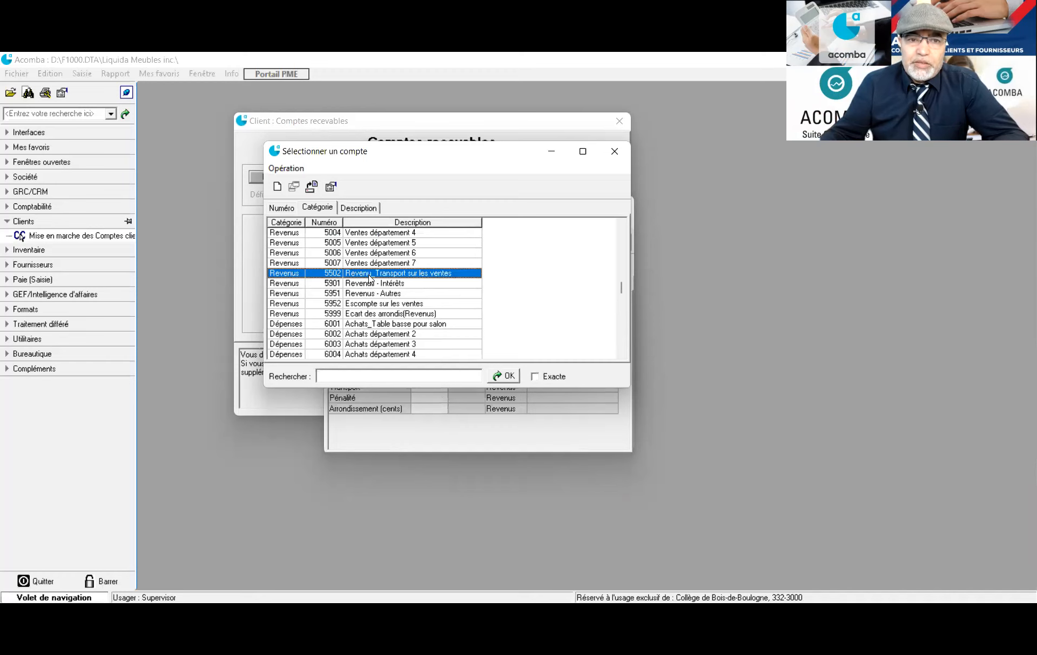
double_click(368, 273)
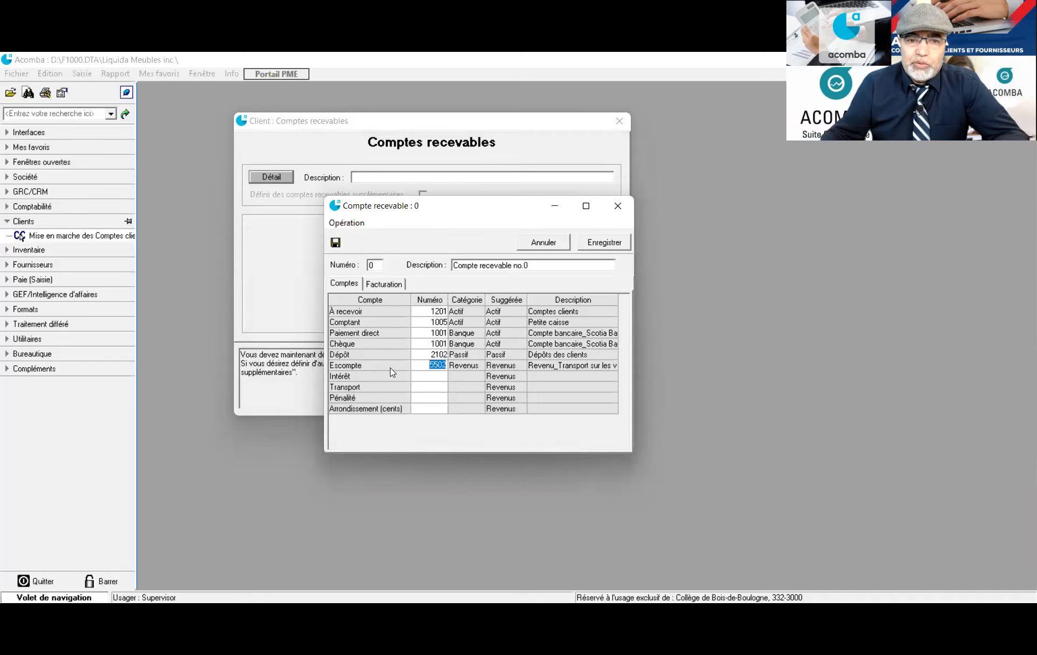
left_click(433, 376)
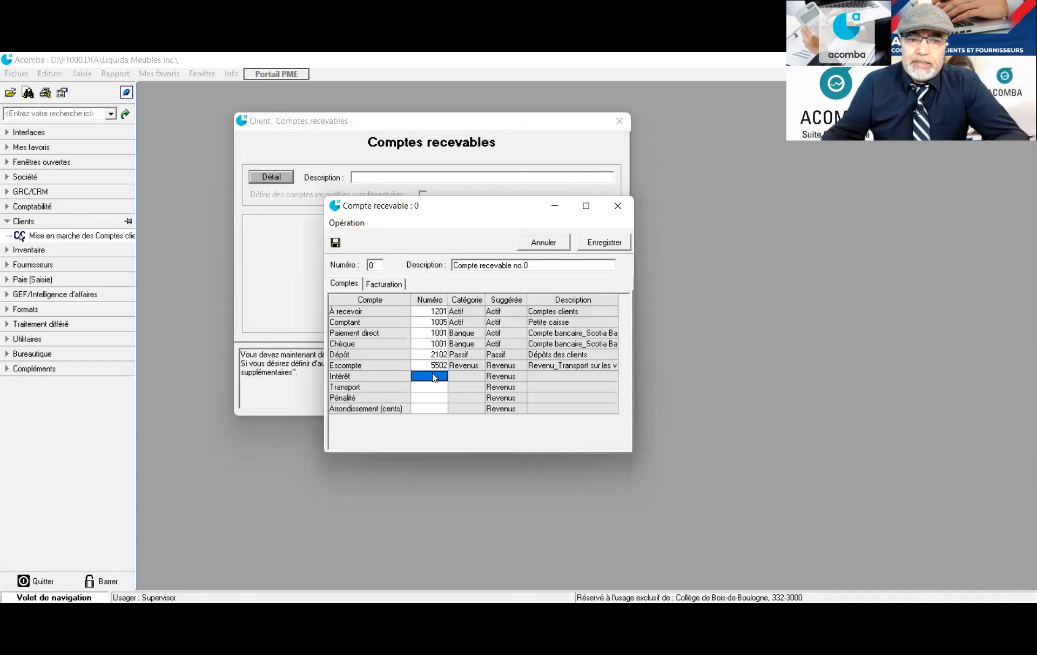
Assign 5901 Revenus - Intérêts to Intérêt and 5502 to Transport
left_click(435, 375)
double_click(434, 374)
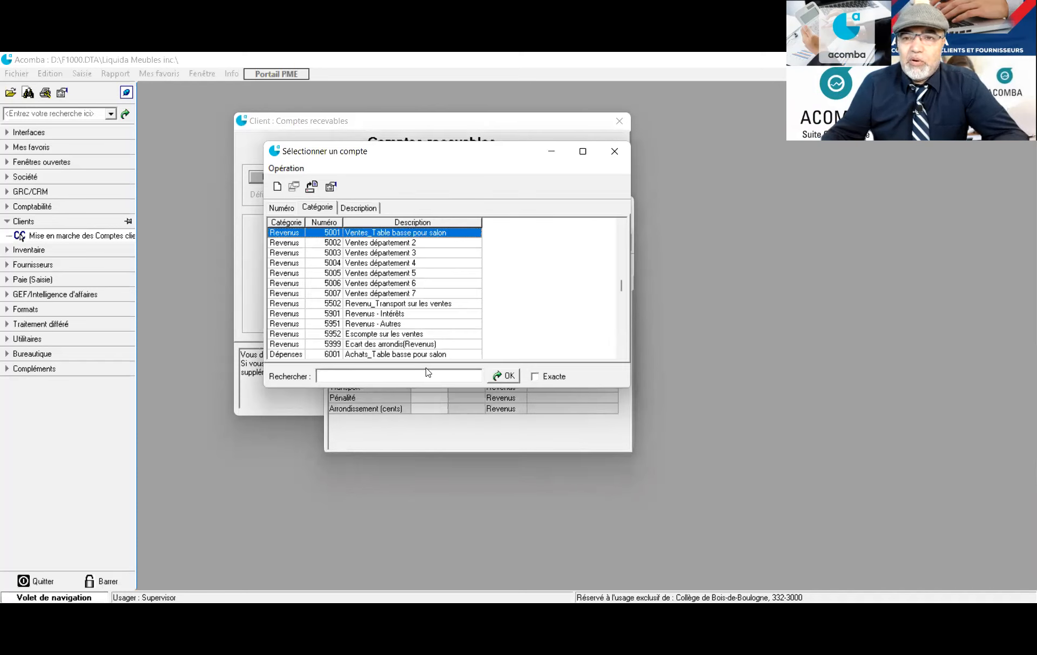
left_click(386, 316)
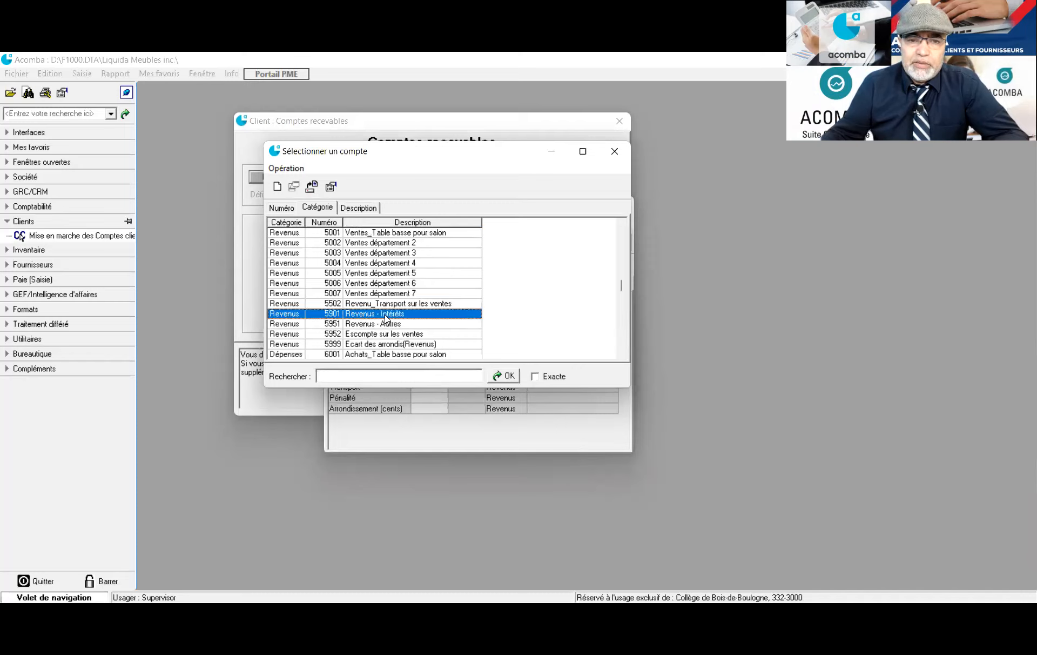
double_click(386, 313)
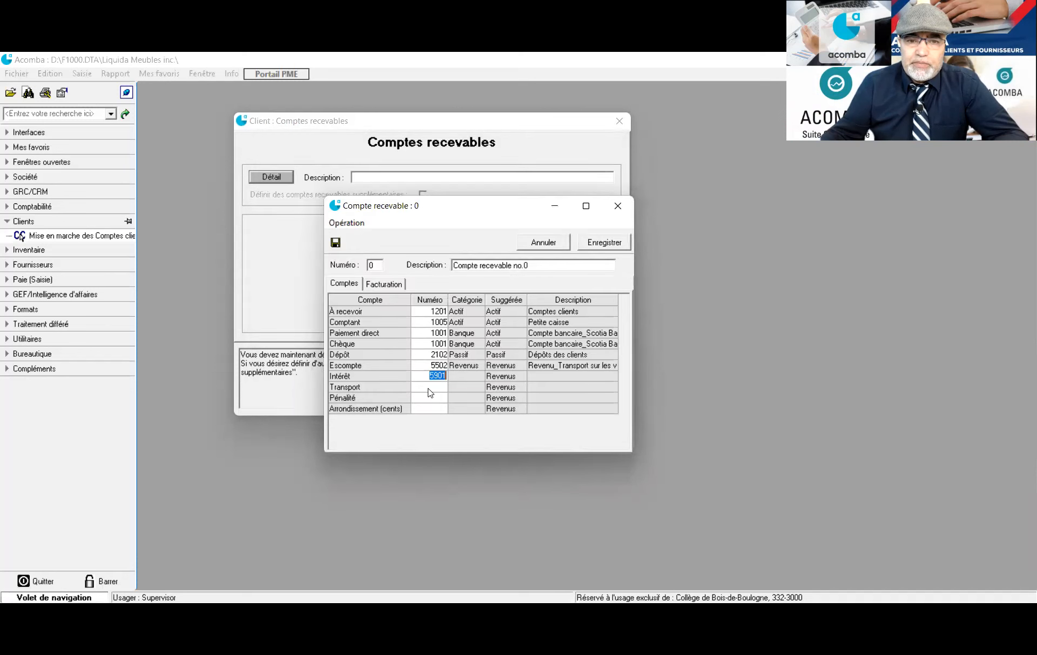
left_click(429, 388)
left_click(429, 389)
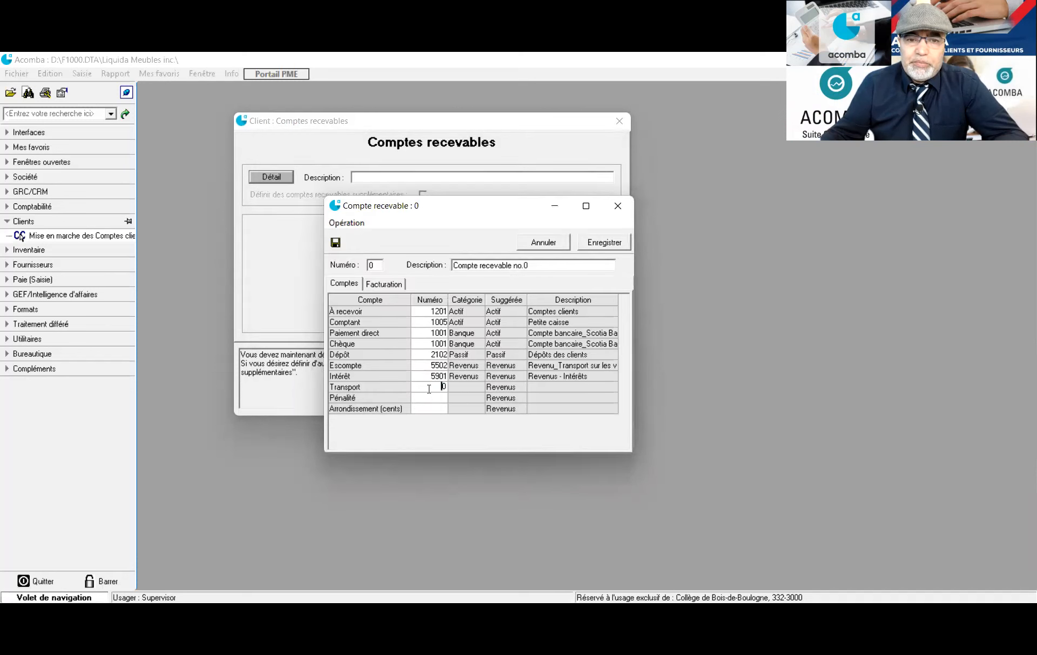
double_click(429, 389)
scroll(402, 310, "up", 3)
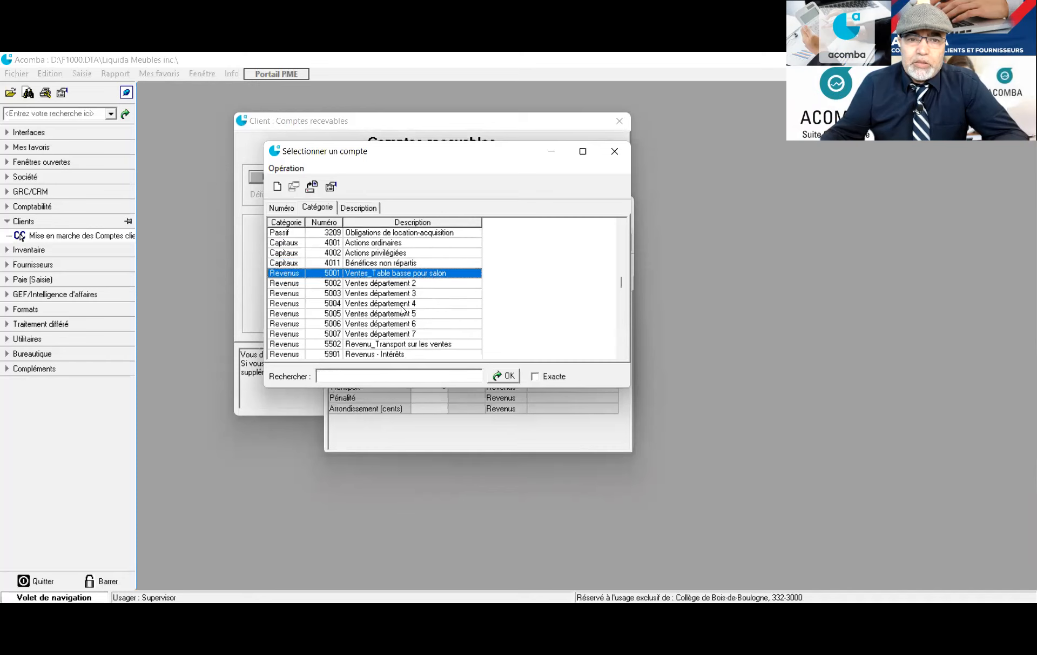
scroll(402, 310, "down", 3)
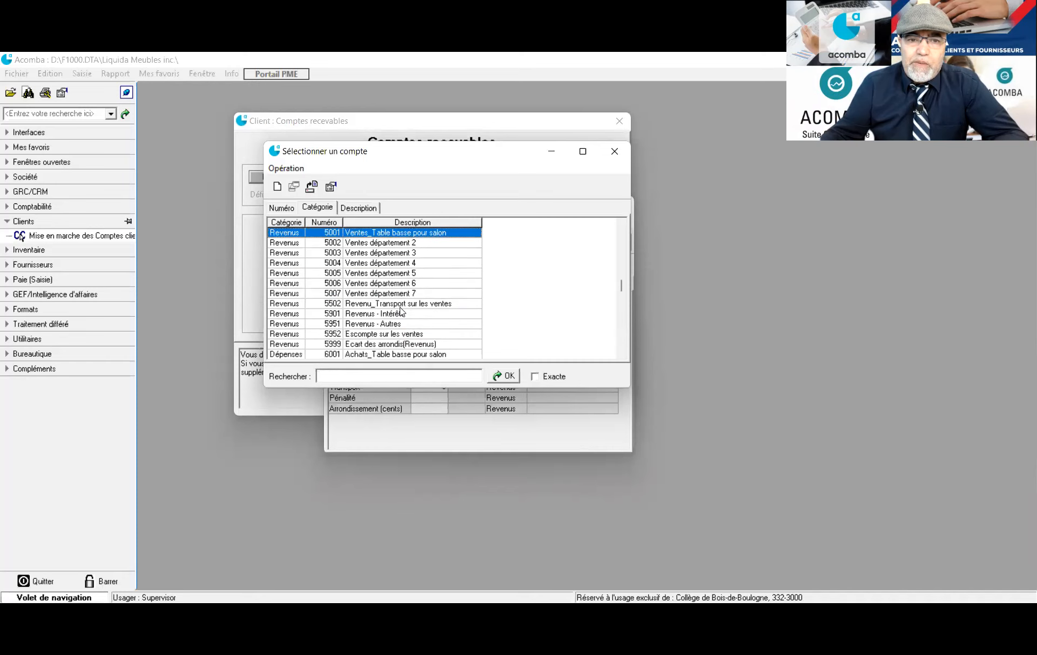
left_click(400, 306)
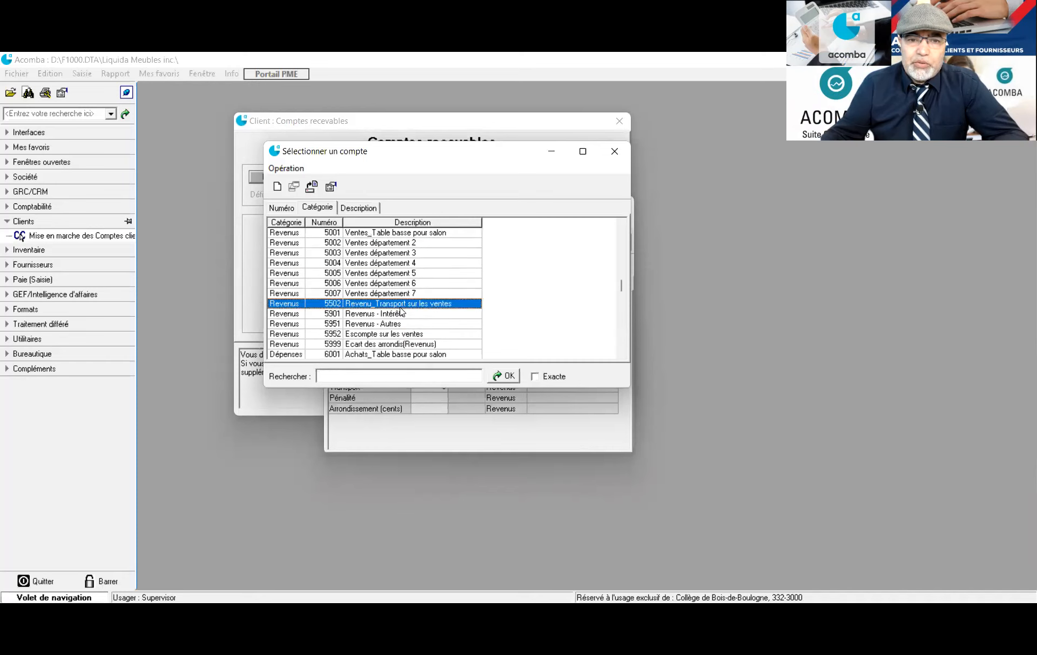
double_click(400, 308)
key("Return")
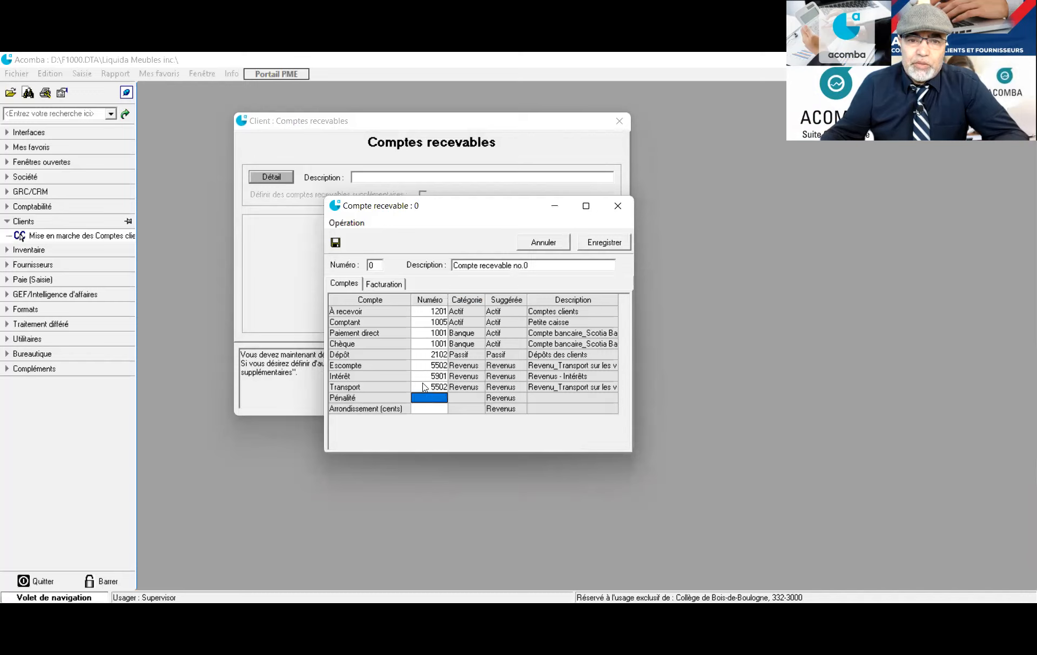
Correct the Escompte account to 5952 Escompte sur les ventes
left_click(427, 366)
left_click(427, 370)
type("5902")
key("Return")
scroll(409, 329, "up", 1)
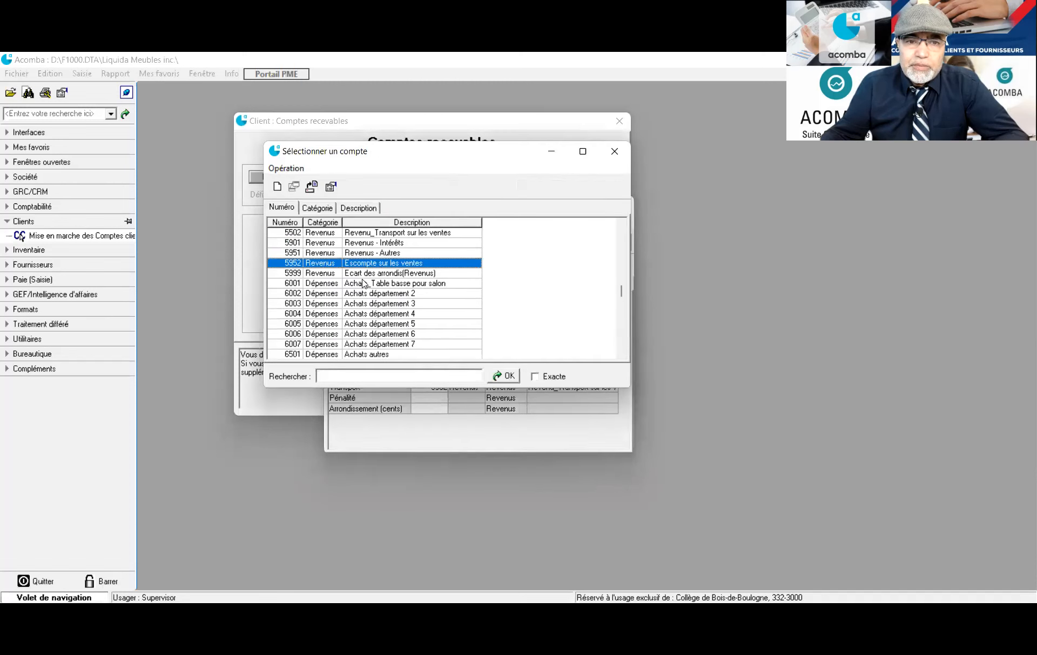
scroll(363, 282, "up", 2)
scroll(363, 282, "down", 1)
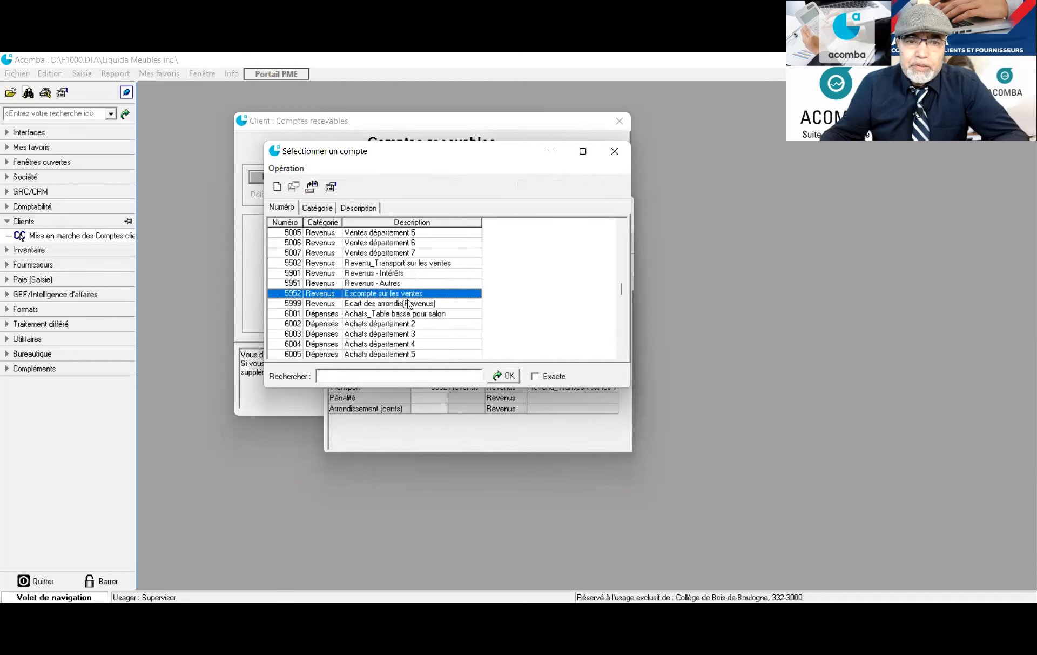
scroll(421, 310, "down", 2)
scroll(420, 309, "up", 2)
scroll(421, 310, "down", 1)
scroll(420, 309, "up", 1)
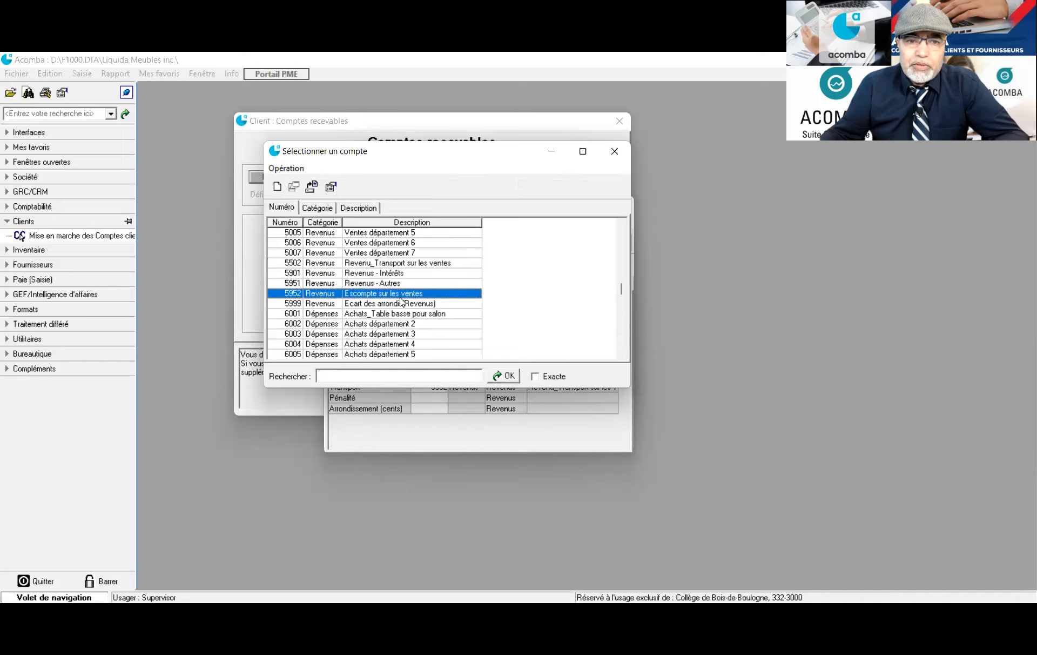
double_click(382, 296)
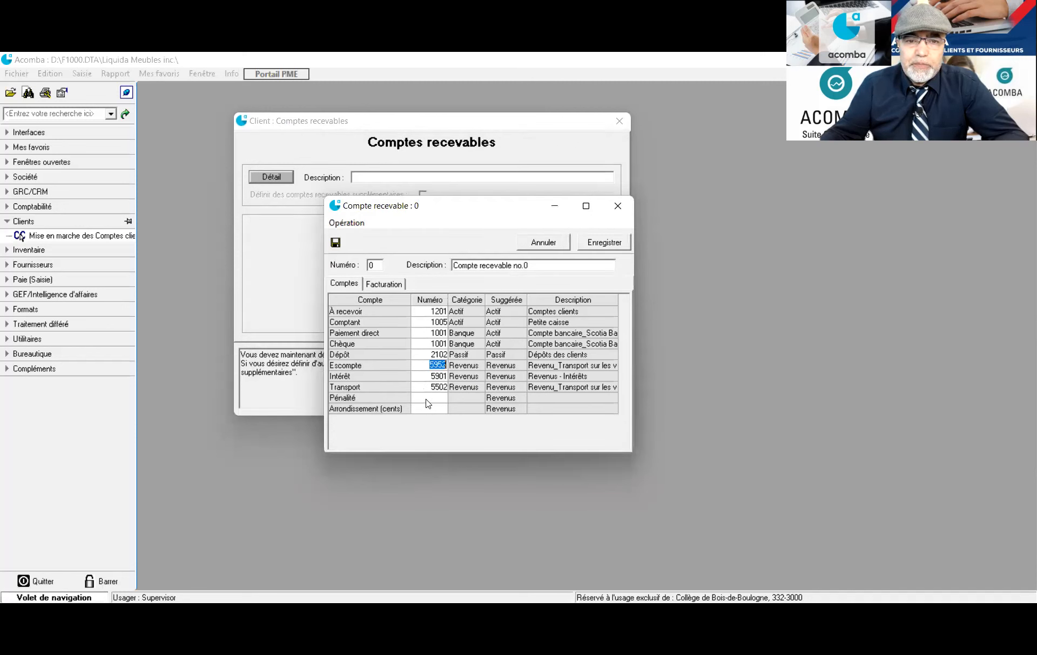
Enter 5501 for Pénalité and 5995 for Arrondissement (cents), then save the receivable account
left_click(427, 398)
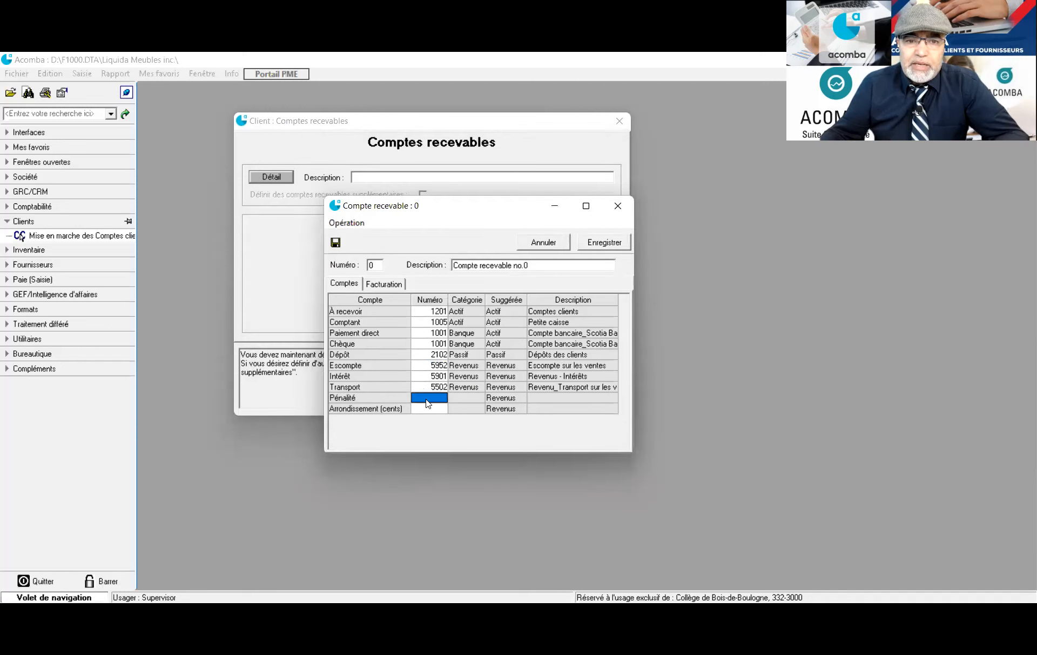
type("55")
type("01")
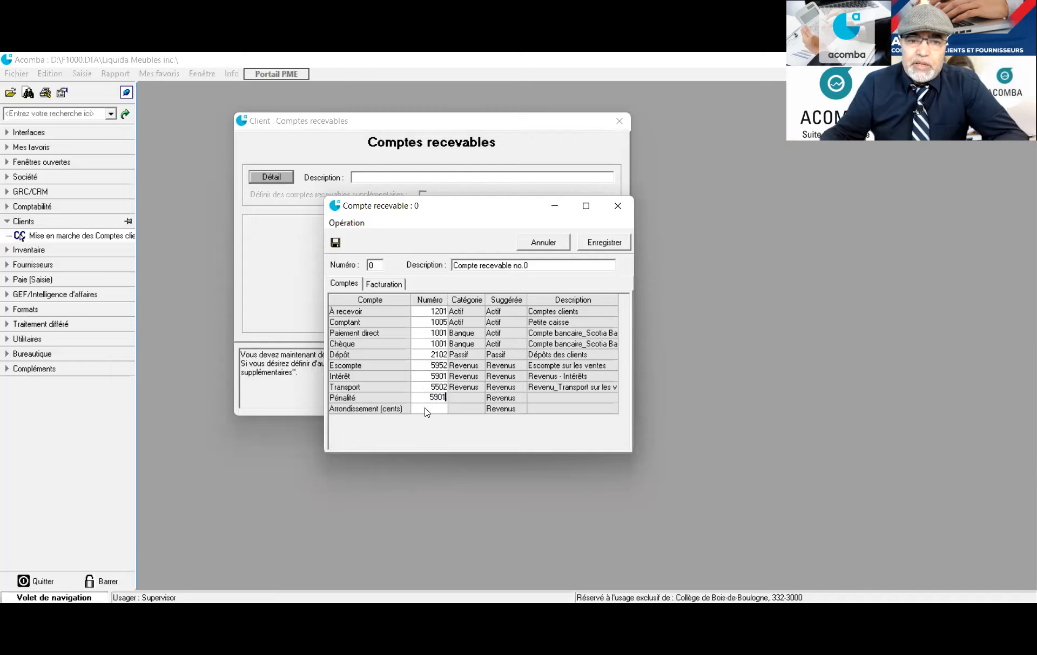
left_click(427, 409)
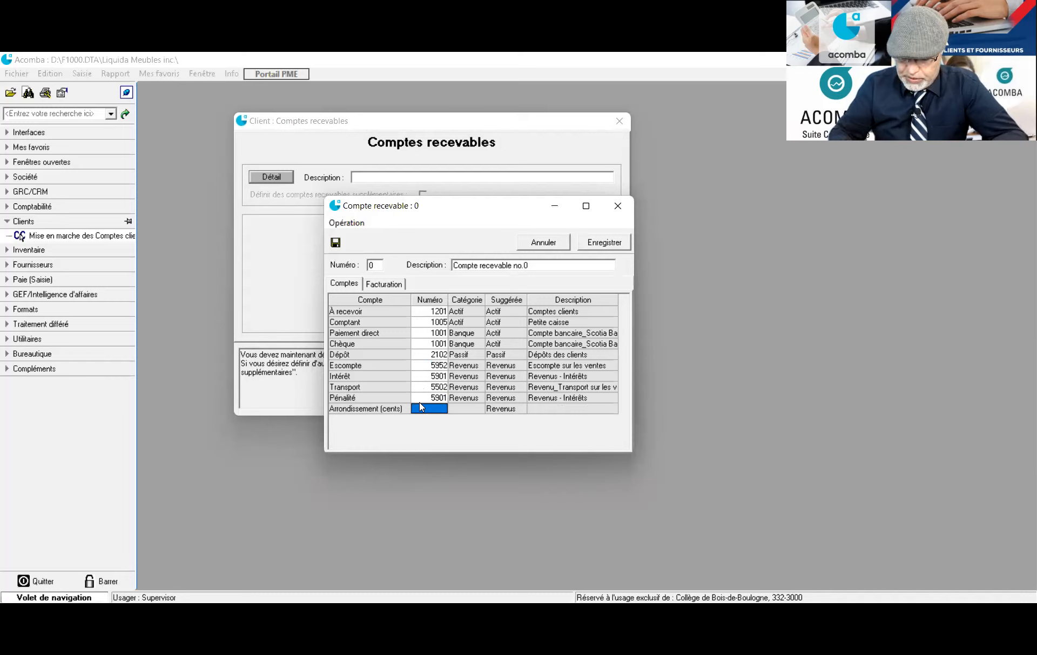
type("5")
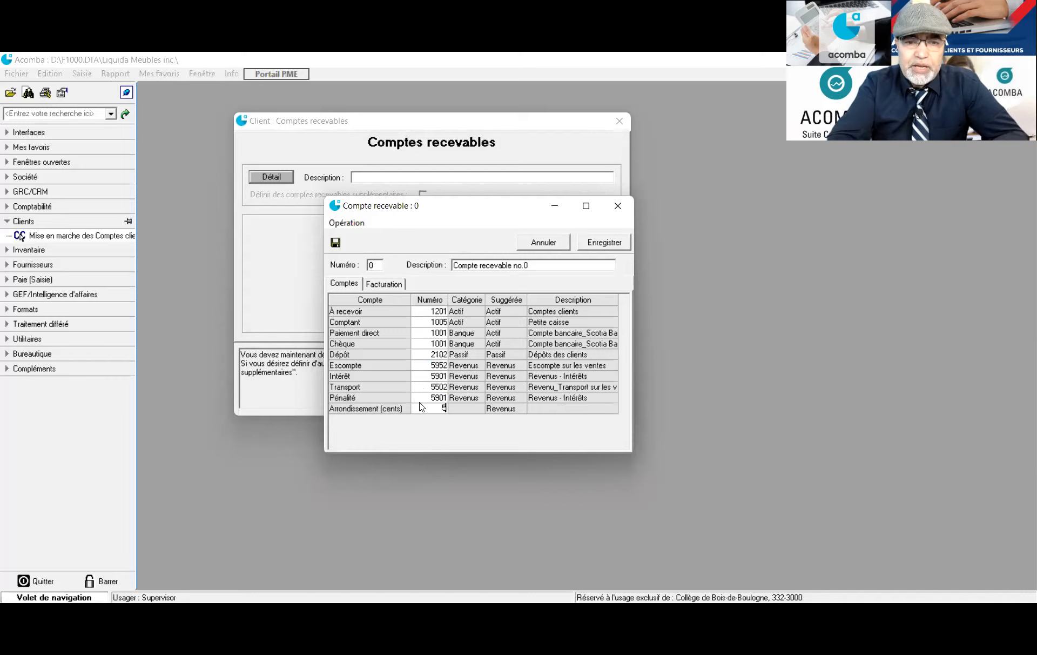
type("995")
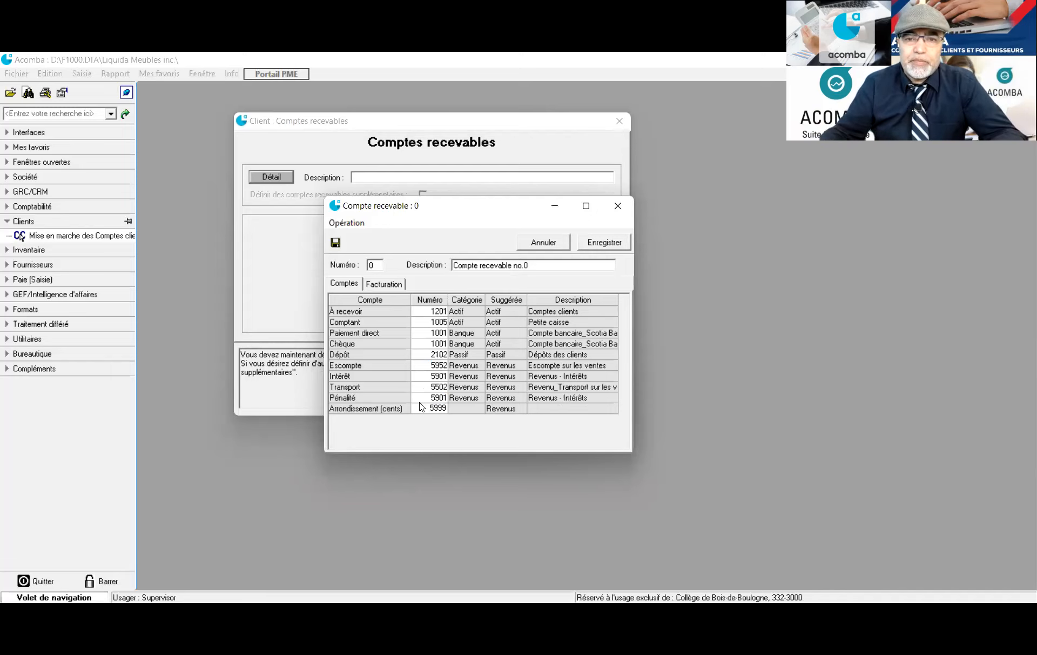
left_click(594, 245)
Keep the order management defaults, finish the client startup and confirm activation
left_click(599, 380)
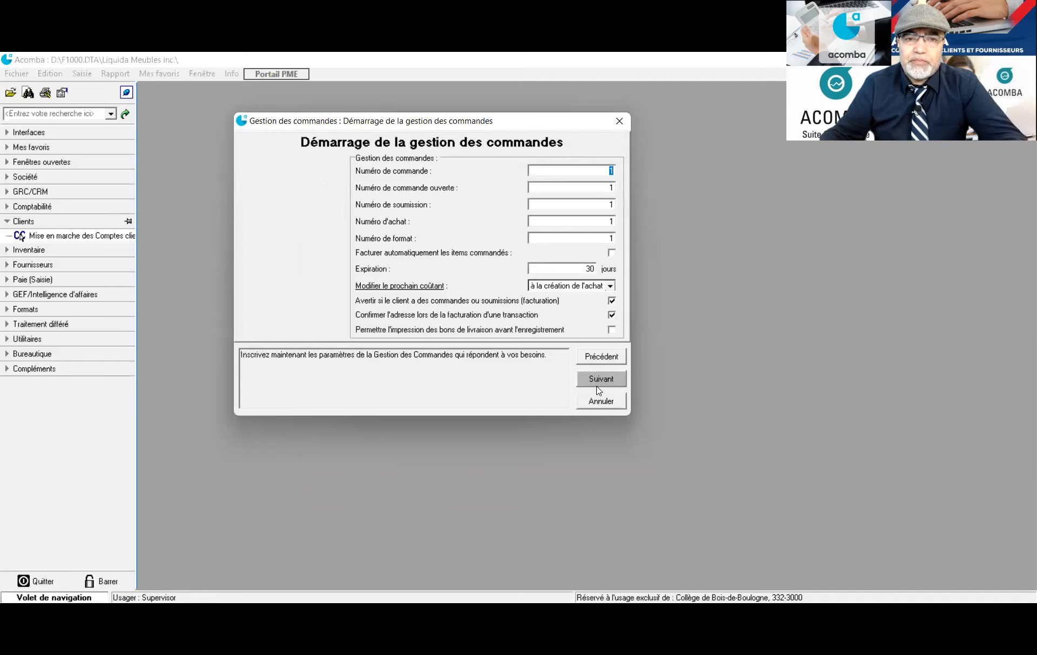
left_click(599, 380)
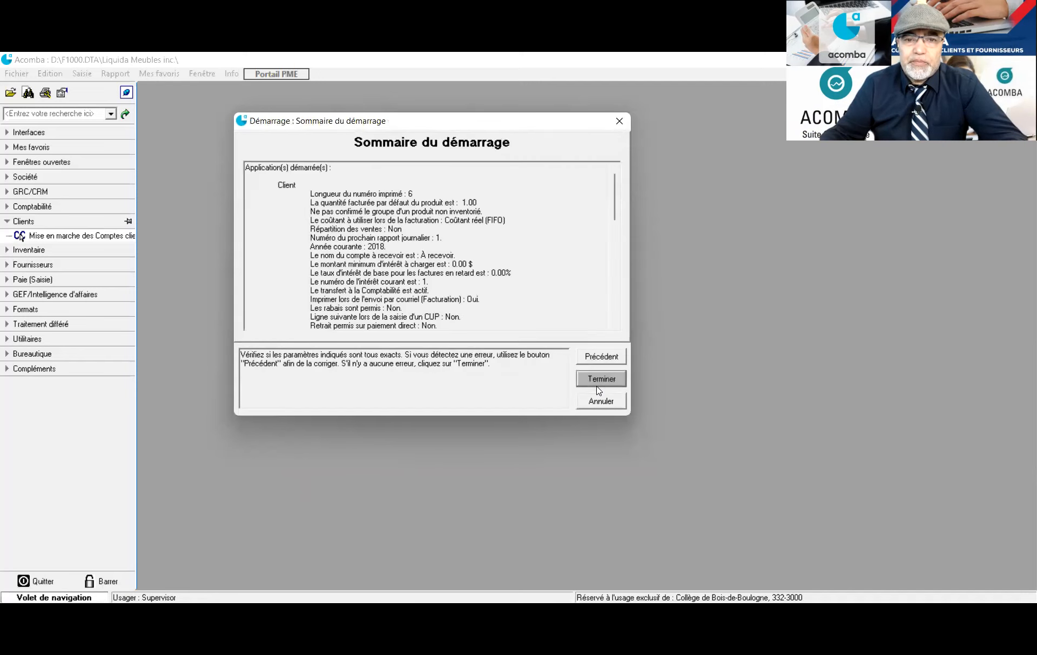
left_click(594, 382)
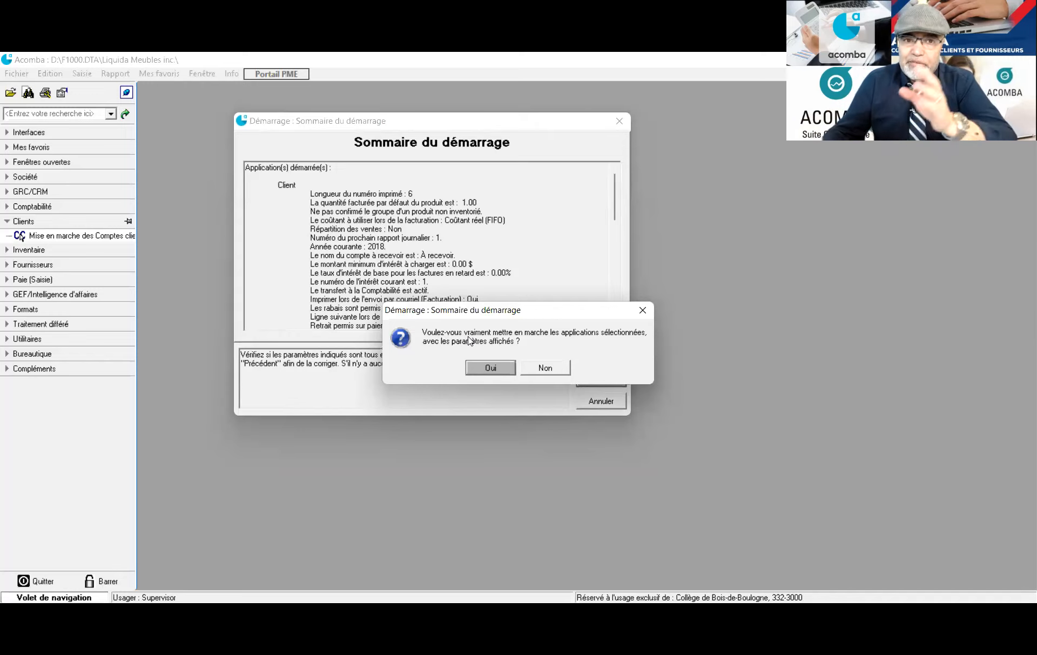
left_click(492, 368)
Expand the Clients, Facturation, Inventaire and Fournisseurs sections in the navigation pane
left_click(8, 222)
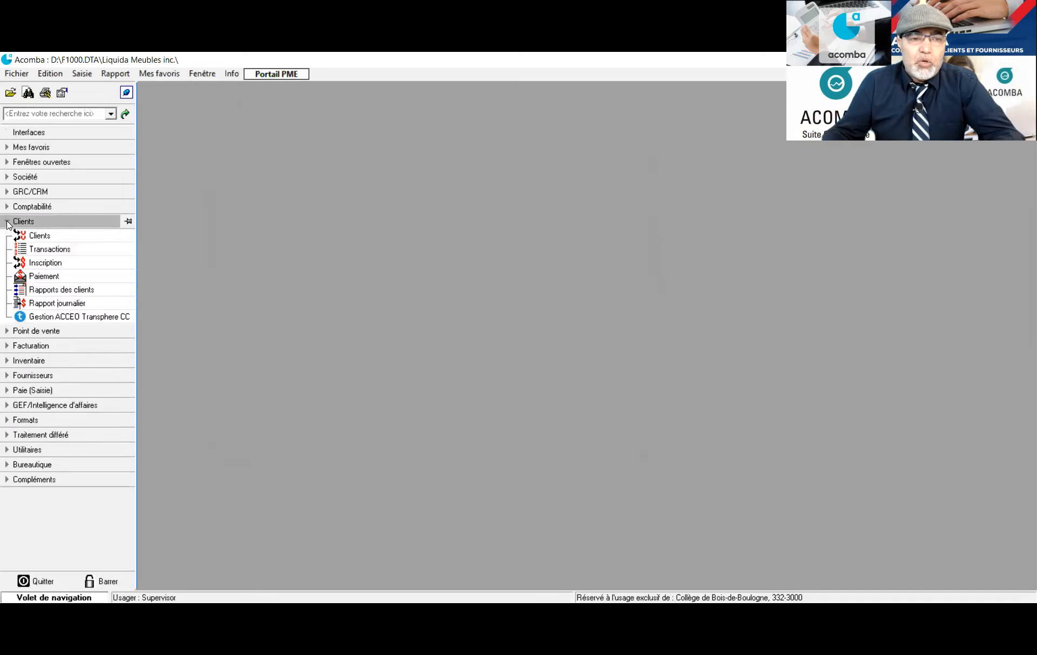
left_click(20, 235)
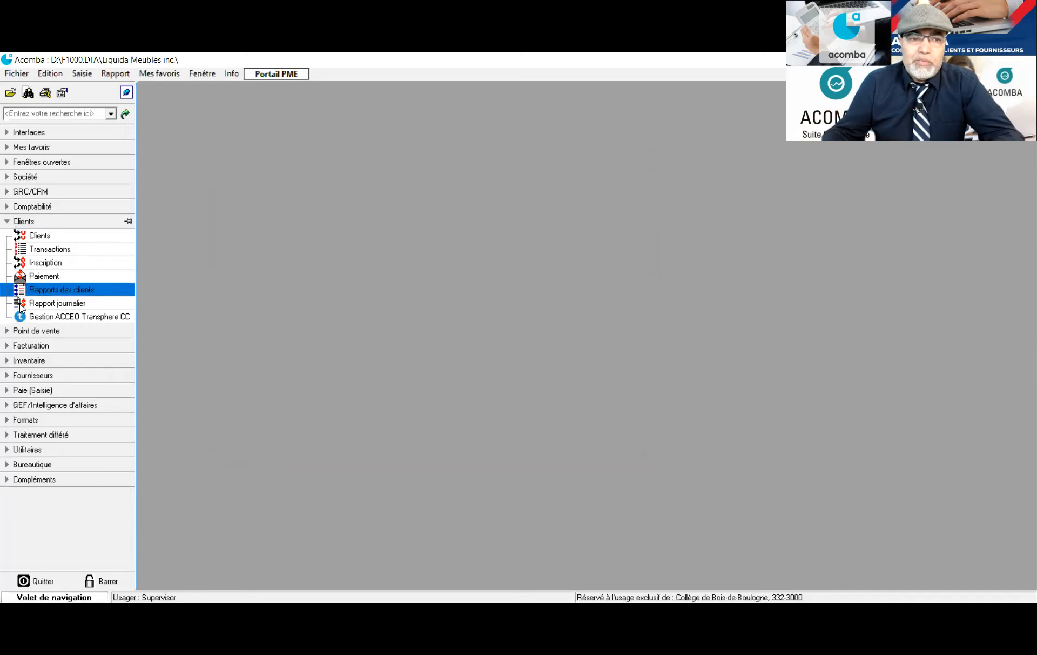
left_click(5, 346)
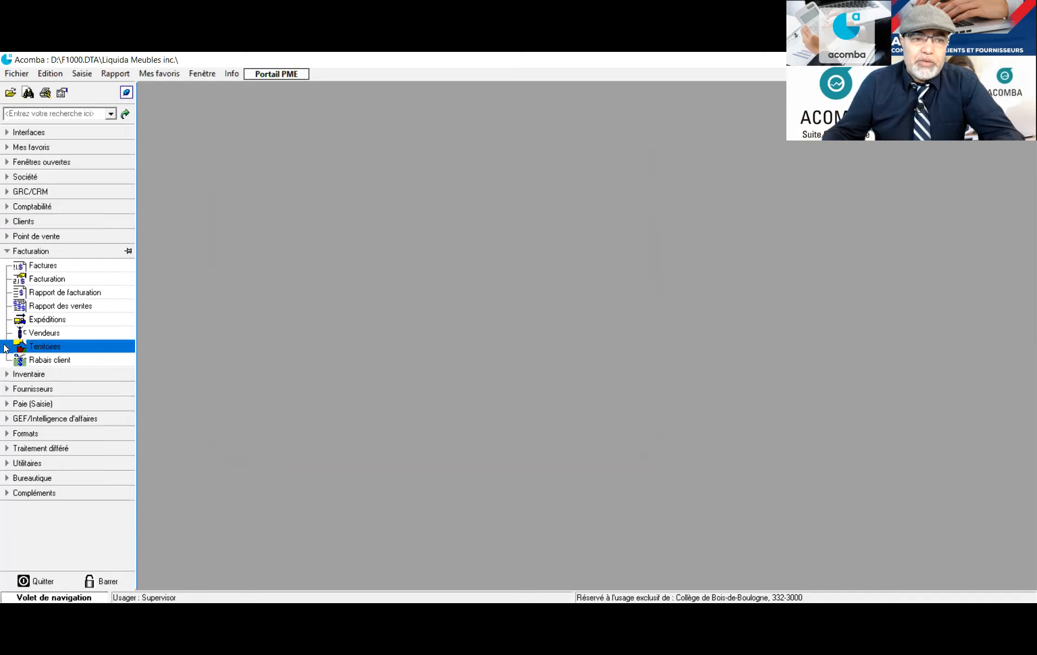
left_click(8, 375)
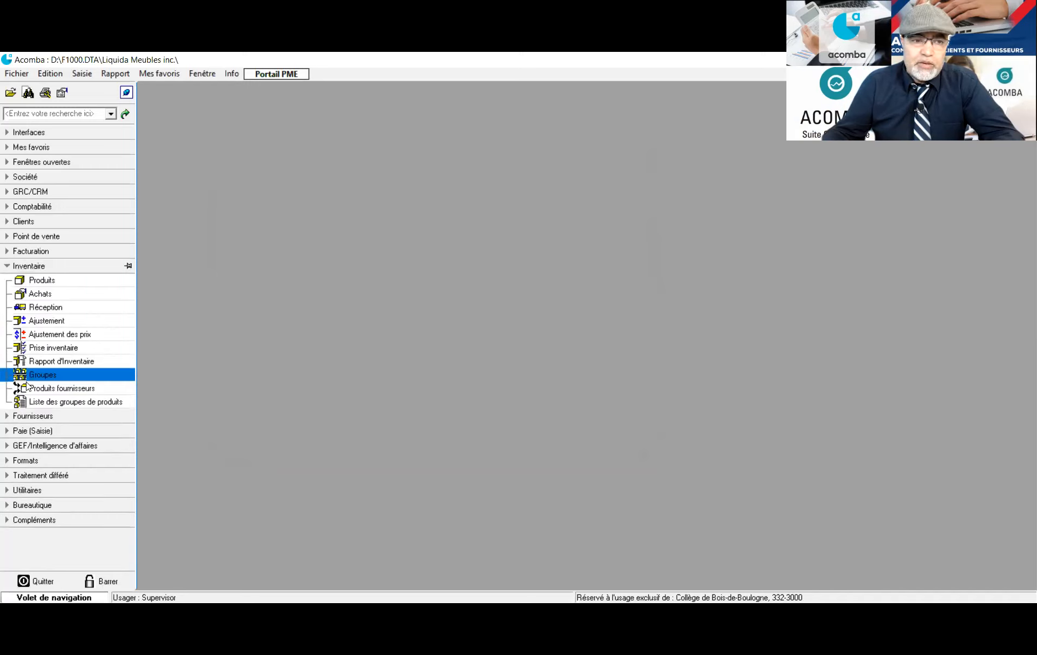
left_click(7, 419)
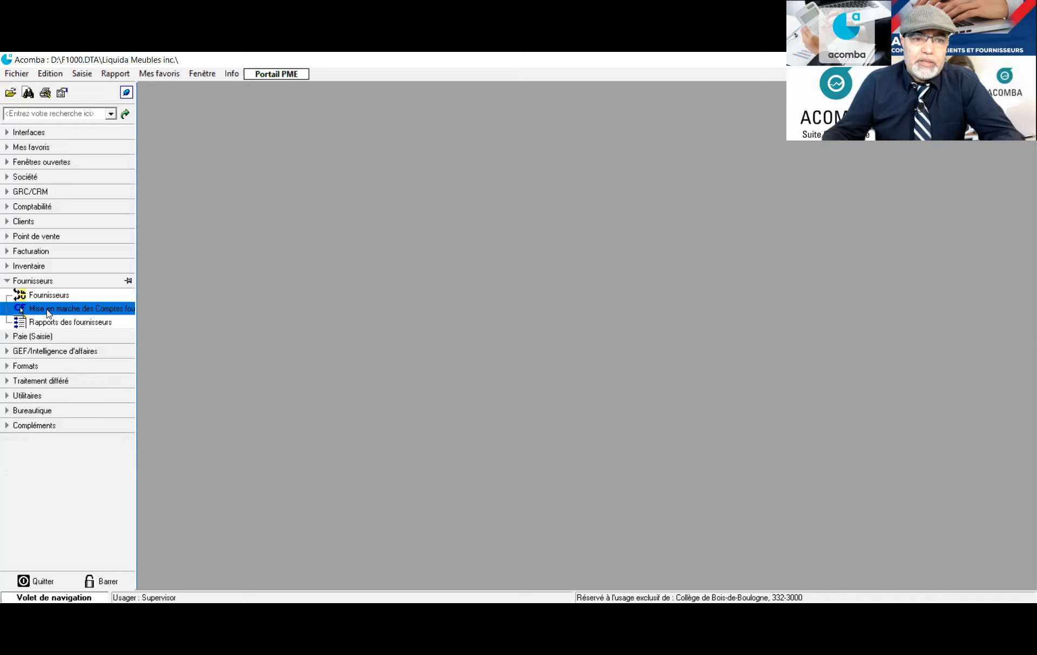
Launch the supplier accounts startup and advance to the default payable accounts page
left_click(49, 314)
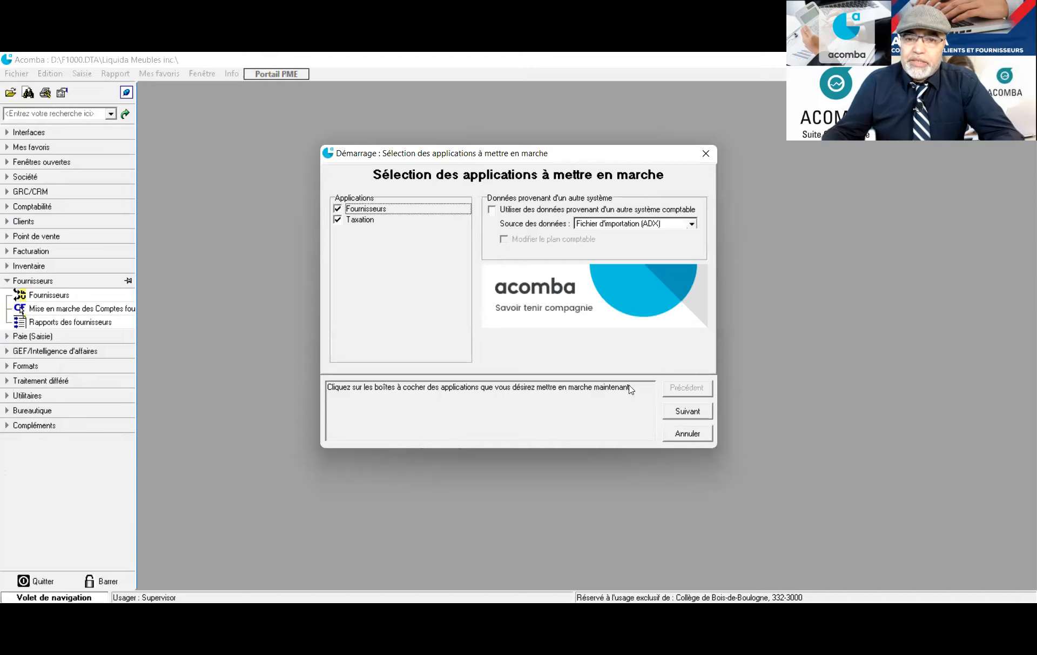
left_click(675, 413)
left_click(676, 414)
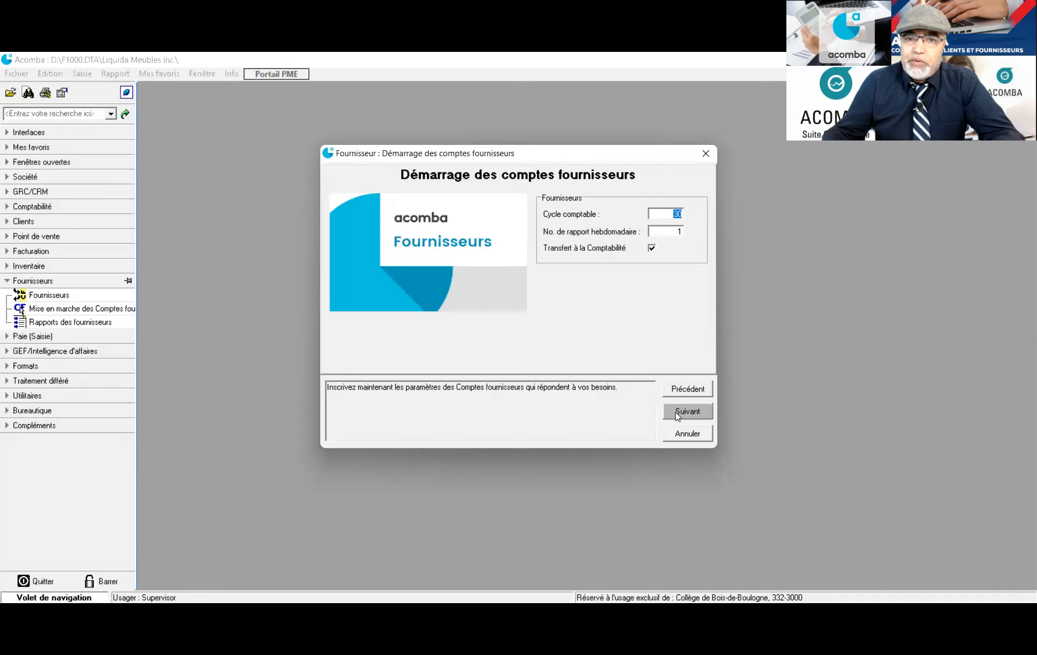
left_click(677, 414)
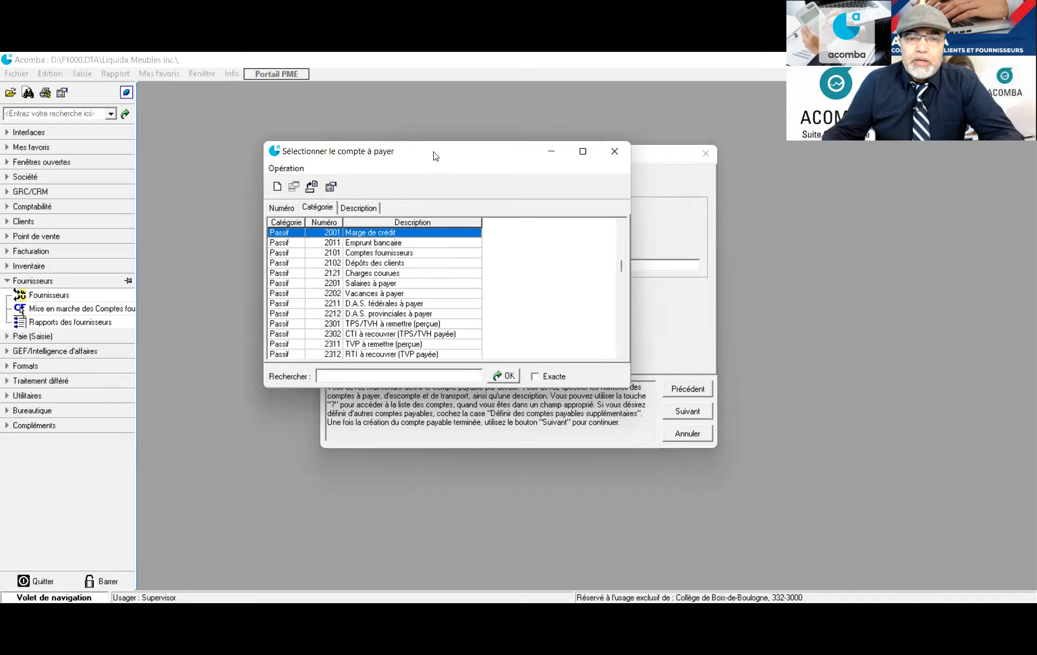
Set payable account 2101, discount account 6701 and transport account 6601
left_click_drag(436, 156, 328, 153)
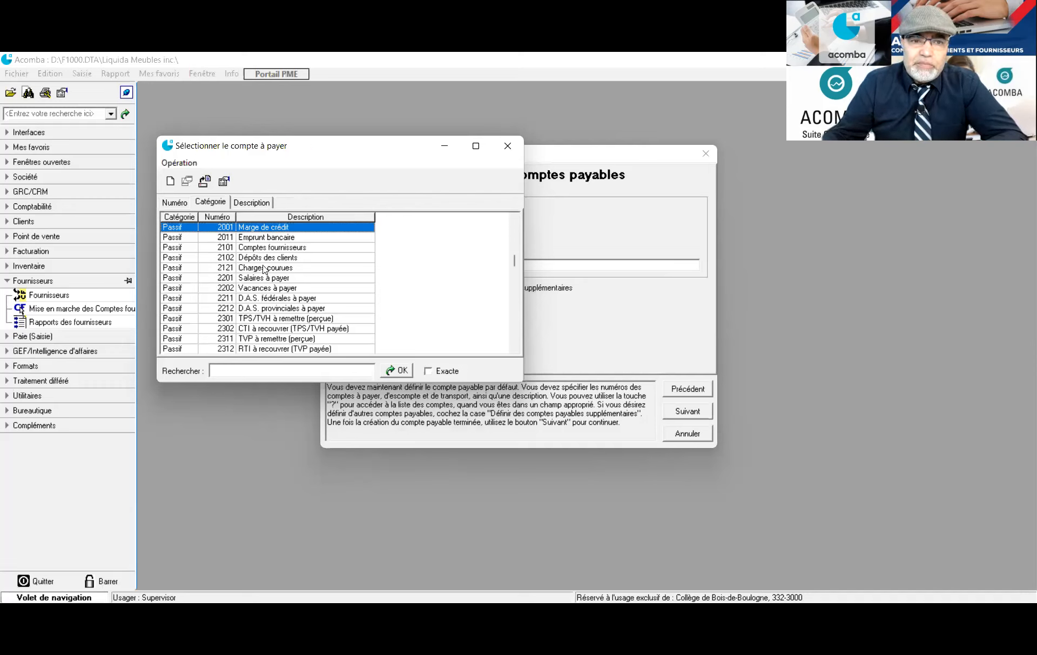
left_click(239, 248)
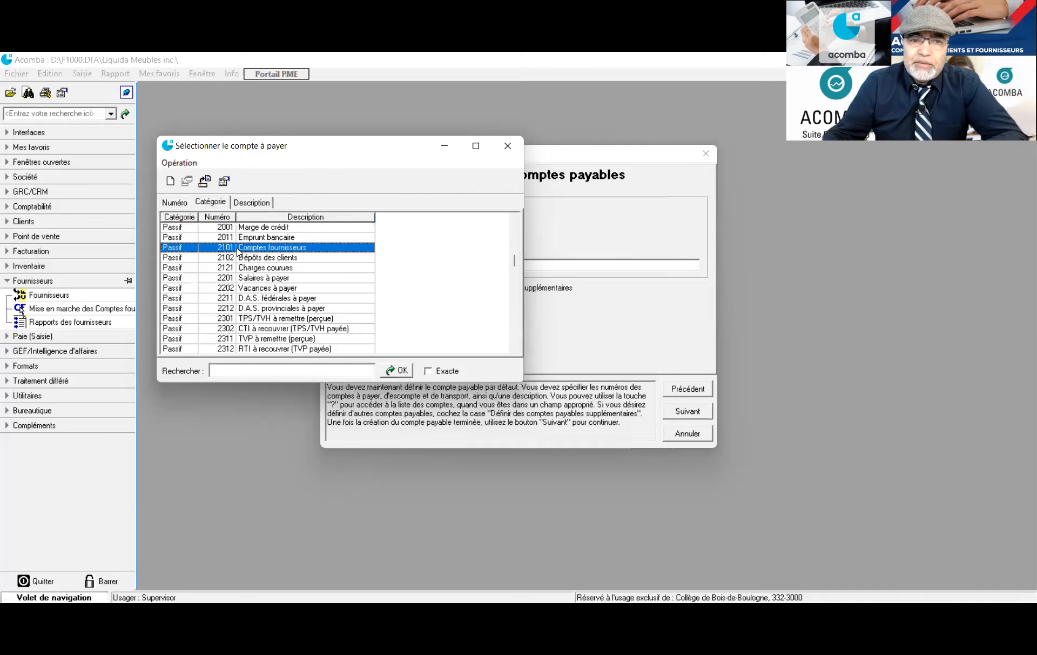
double_click(239, 247)
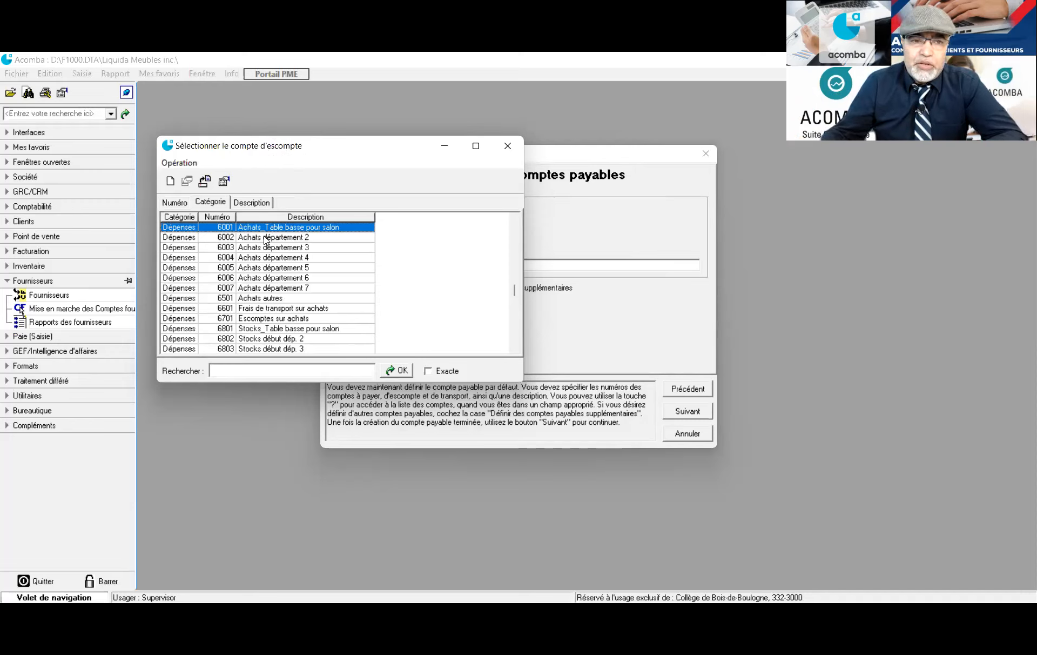
left_click(264, 319)
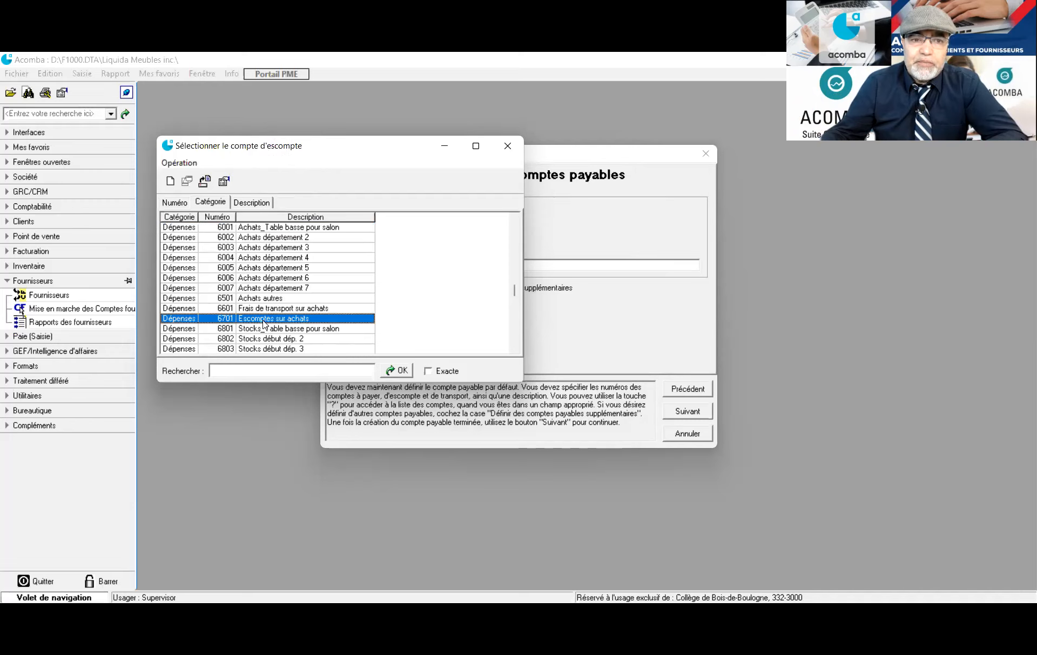
double_click(264, 319)
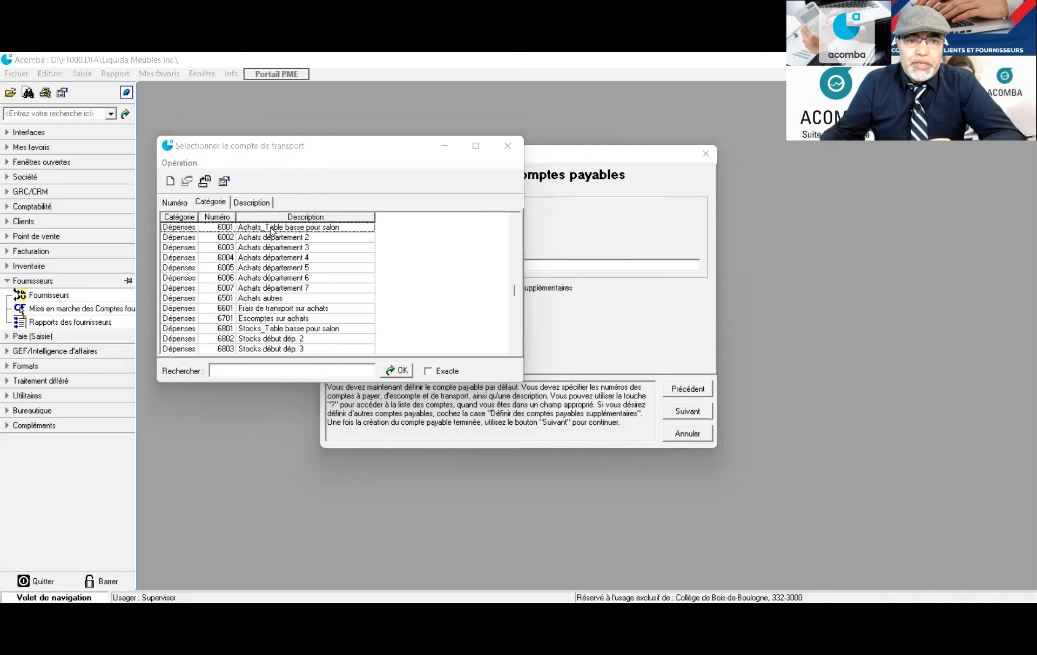
left_click(240, 312)
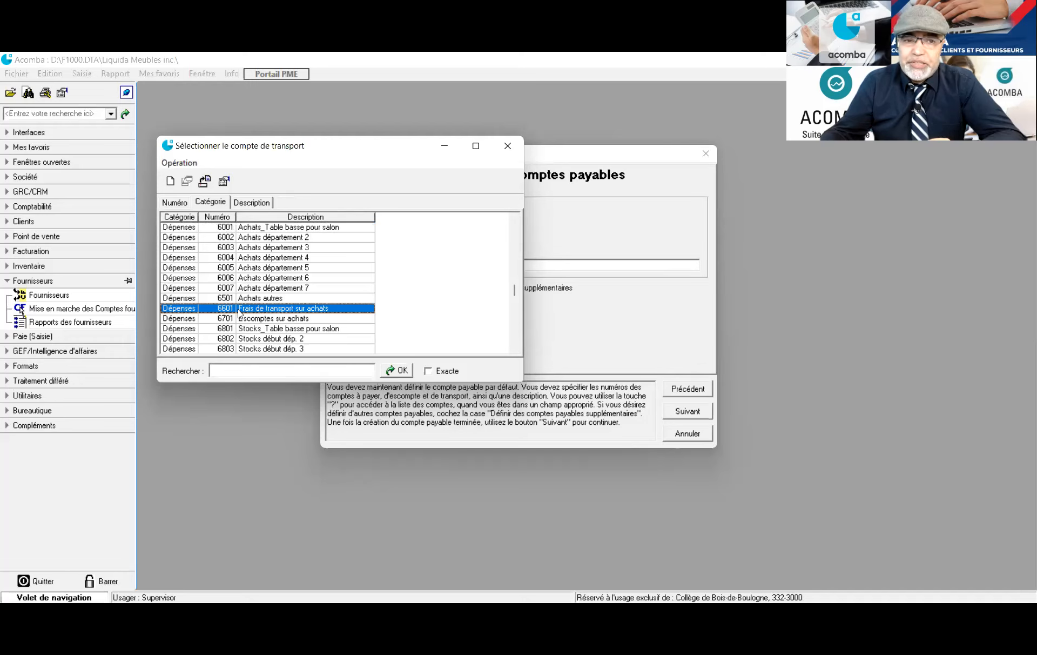
double_click(240, 311)
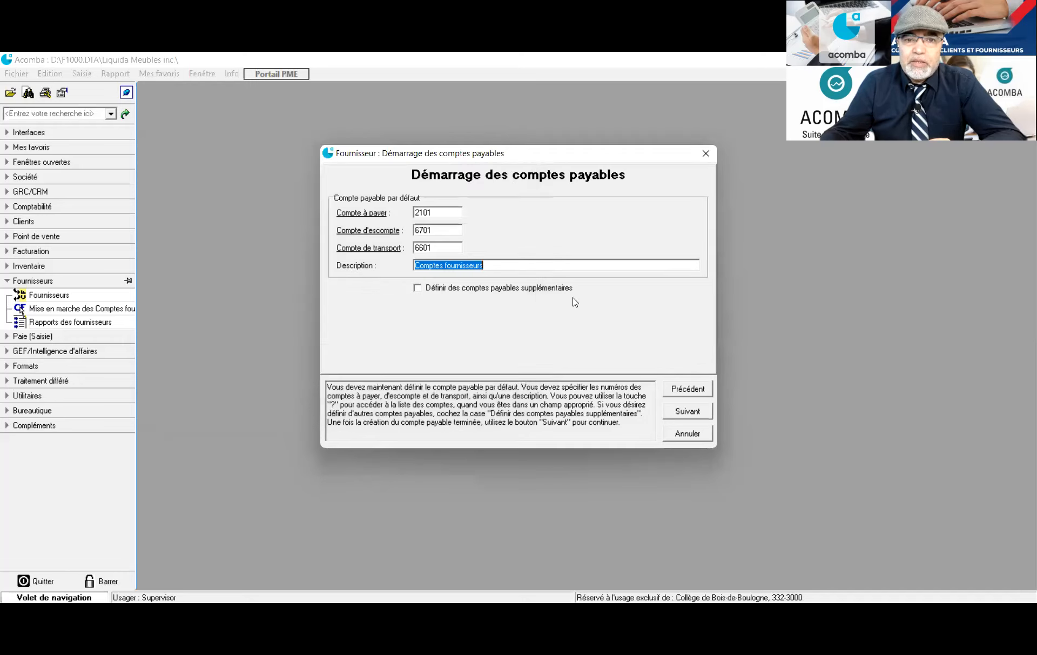
Save payment term 1 as 2.00% 10 Net 30 jours and advance to the startup summary
left_click(688, 412)
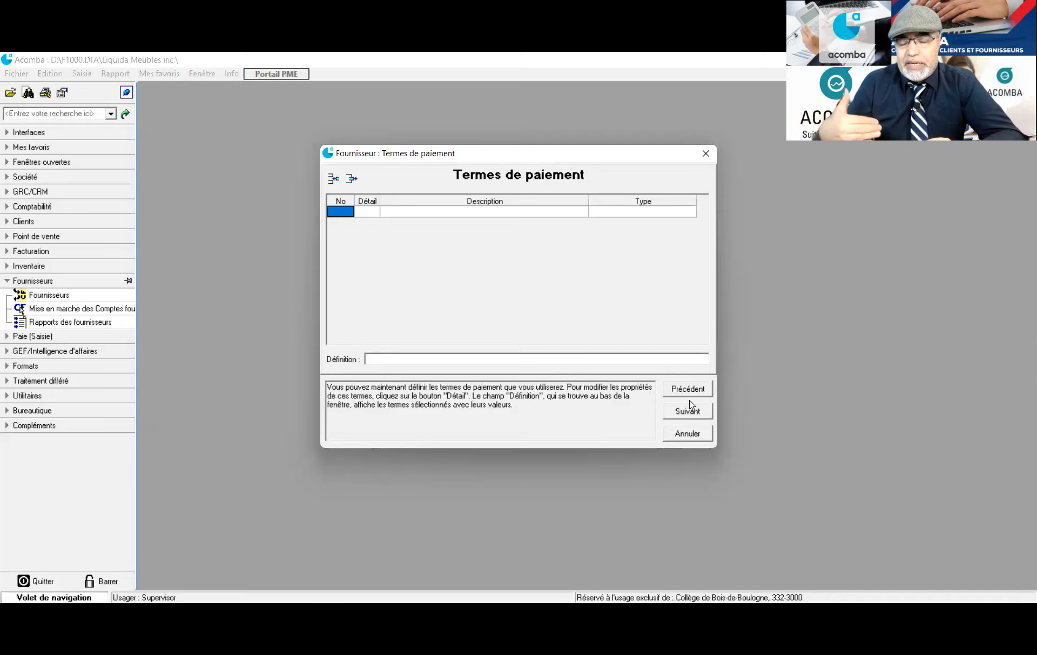
left_click(333, 209)
type("1")
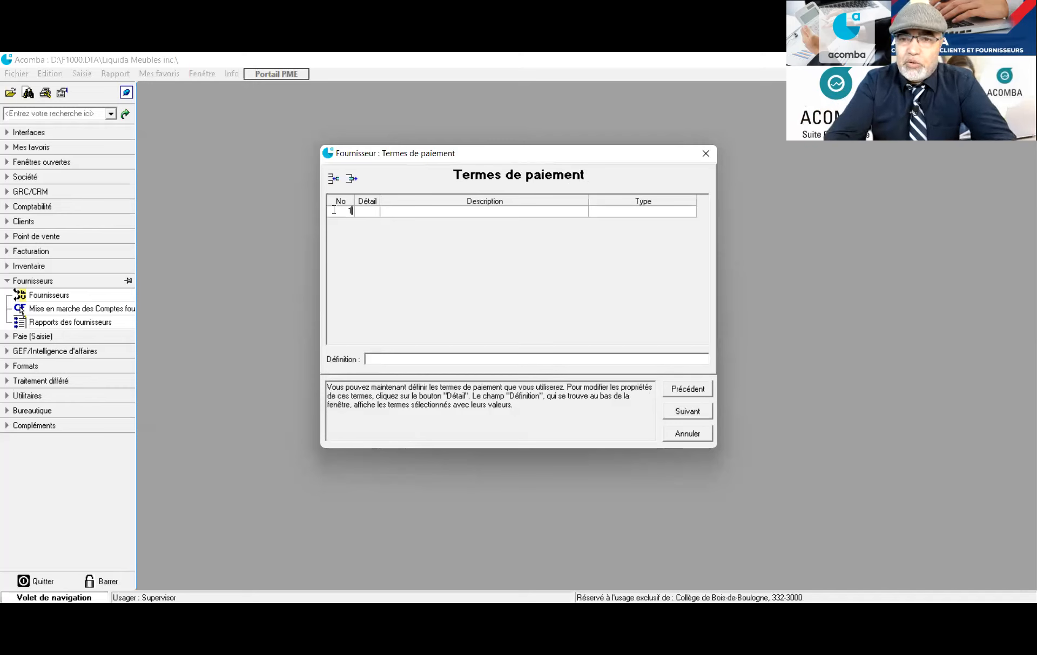
key("Return")
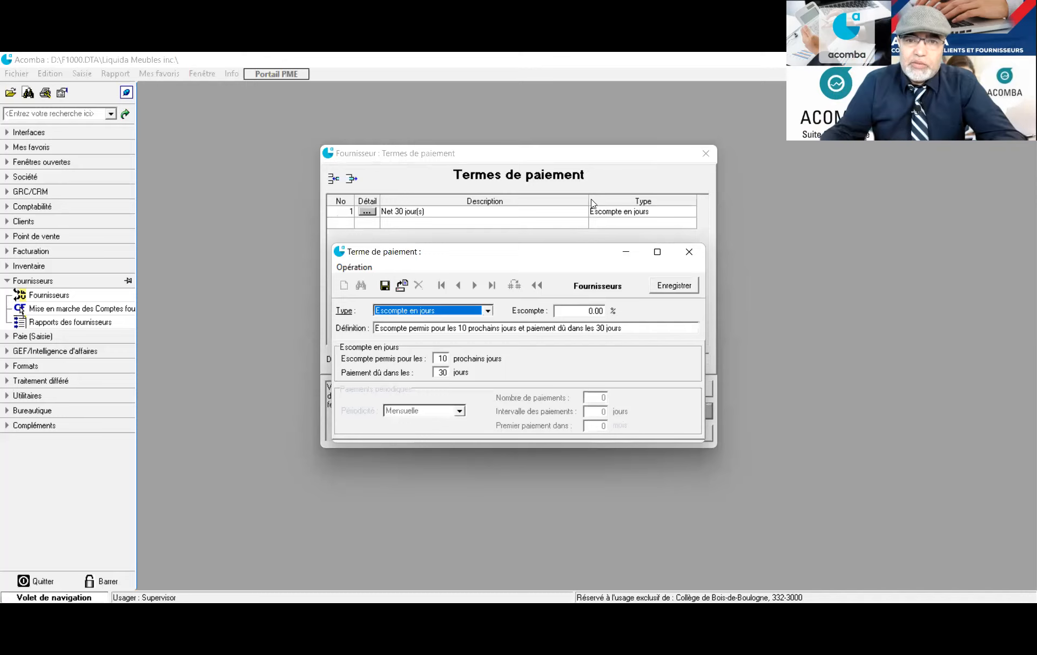
left_click(592, 310)
key("BackSpace")
type("2")
left_click(439, 358)
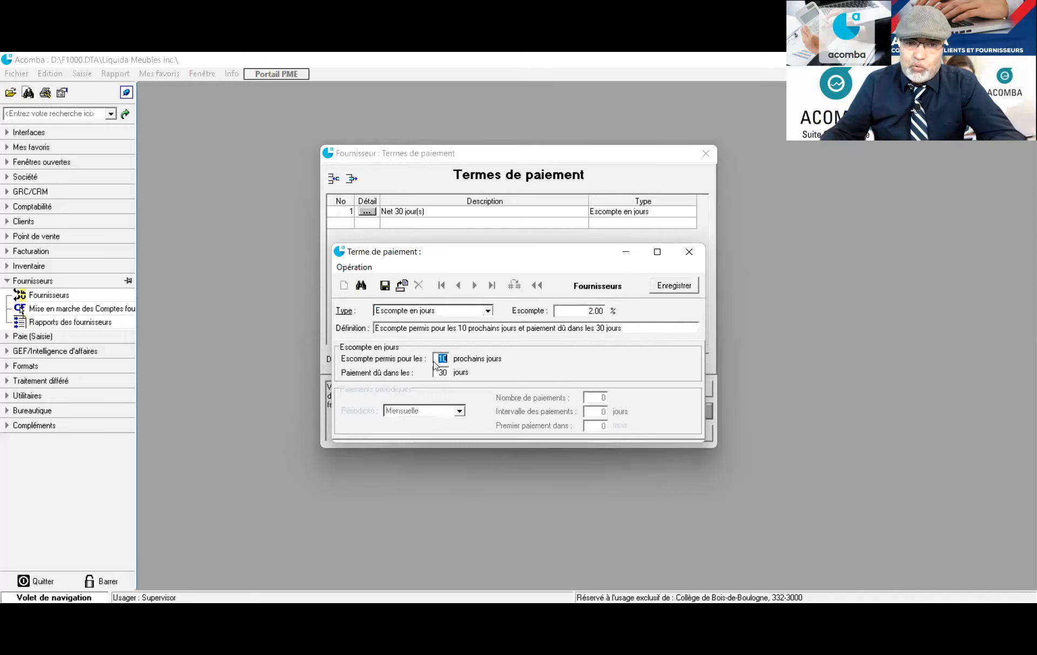
left_click(664, 286)
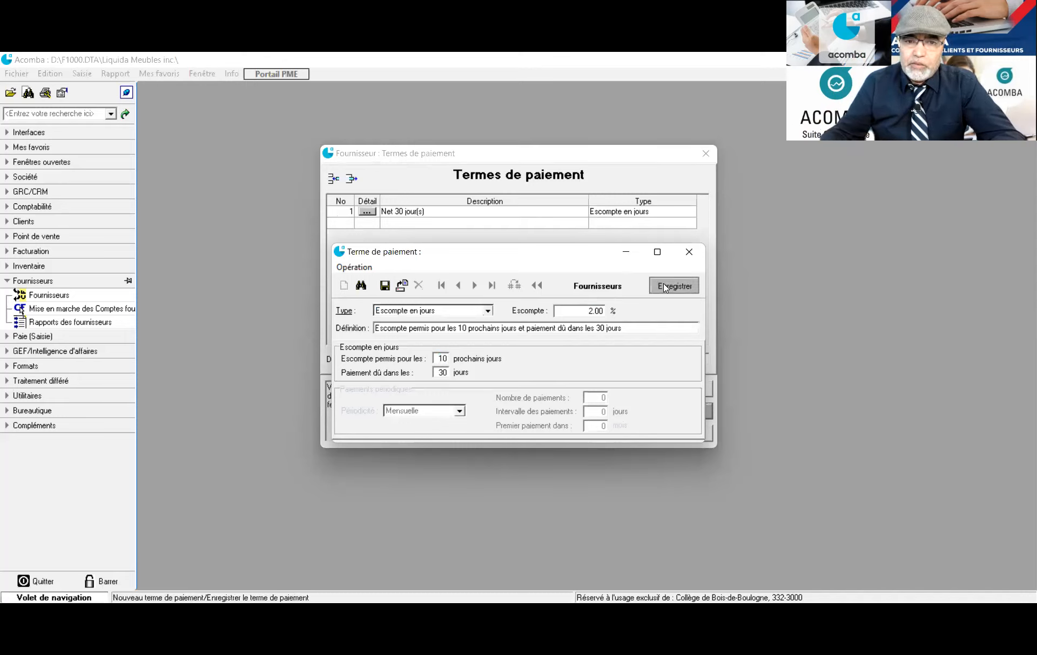
left_click(683, 414)
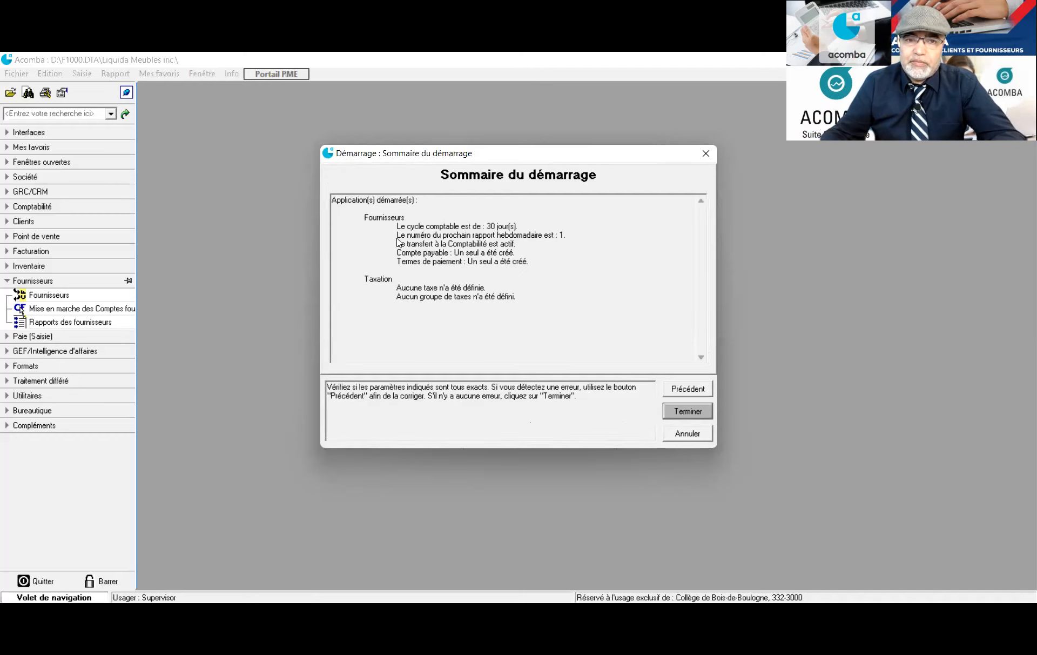
Finish the supplier startup summary and confirm activation with Oui
left_click(675, 417)
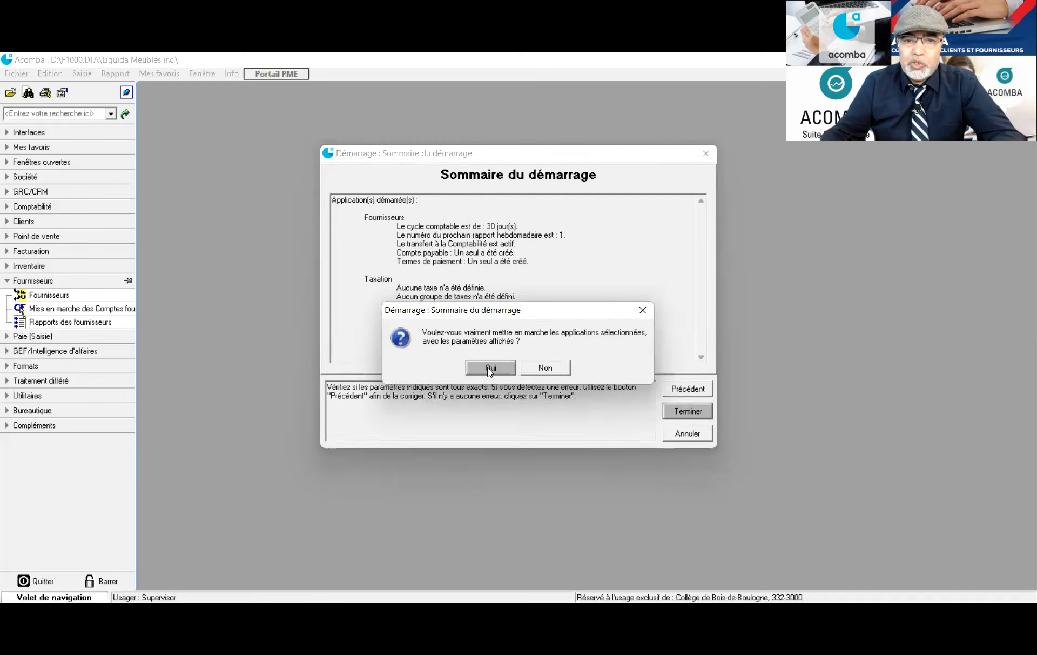
left_click(489, 371)
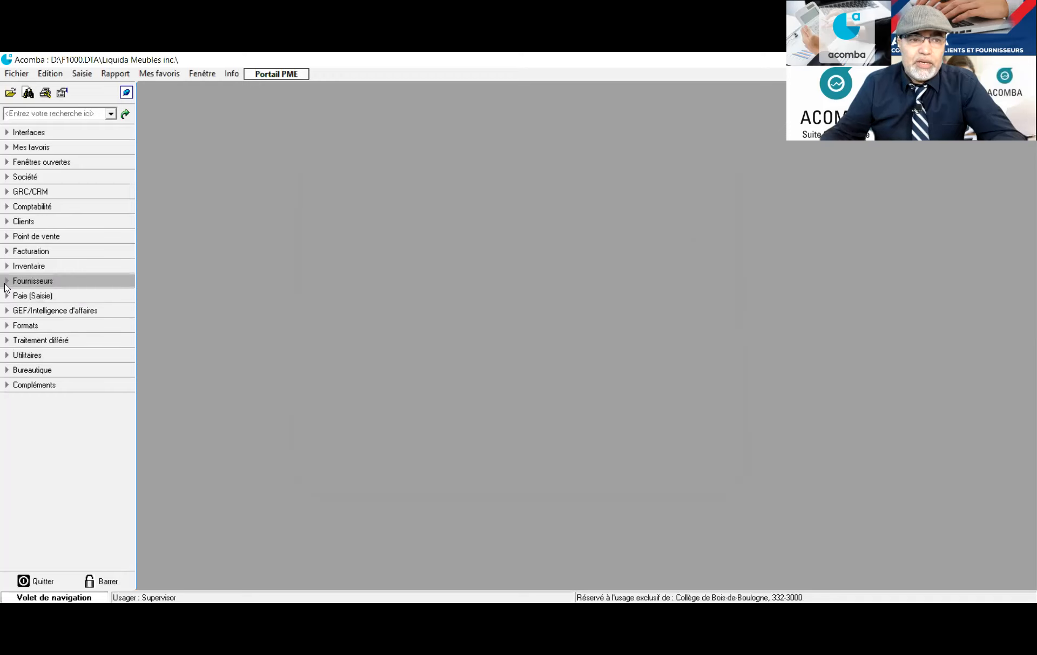
Collapse Fournisseurs, expand Clients and Facturation, and open the Expéditions list
left_click(5, 282)
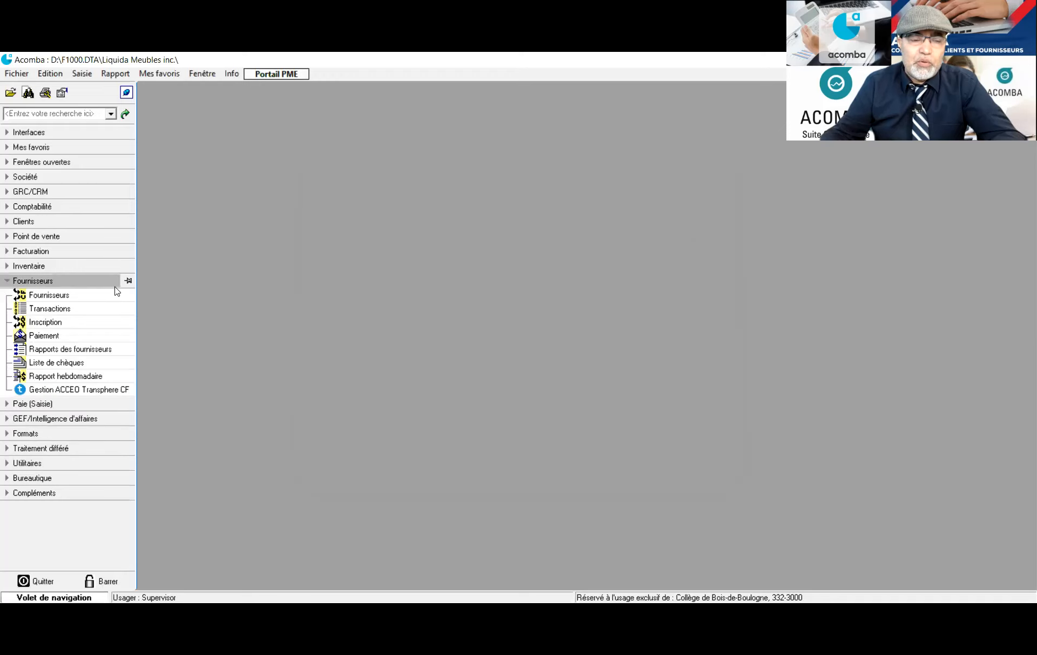
left_click(47, 376)
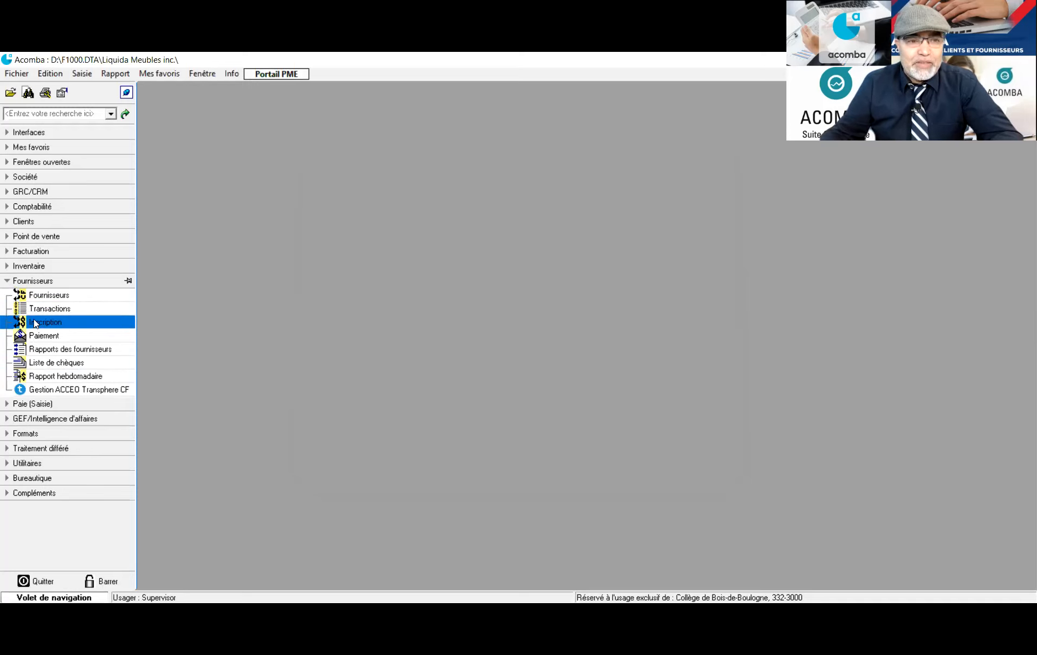
left_click(10, 281)
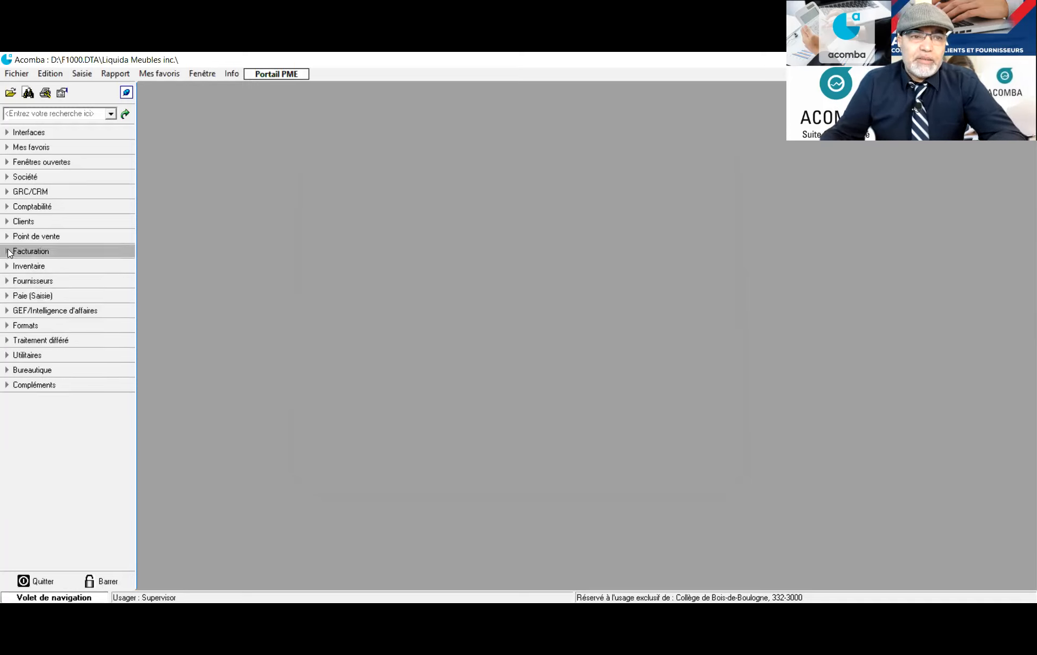
left_click(8, 221)
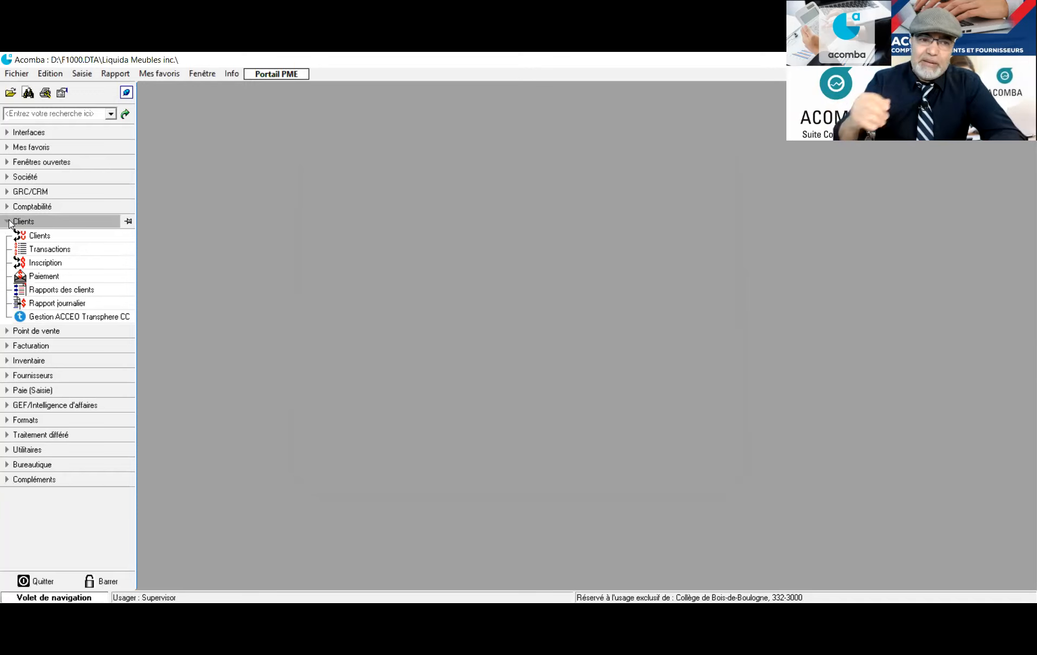
left_click(7, 347)
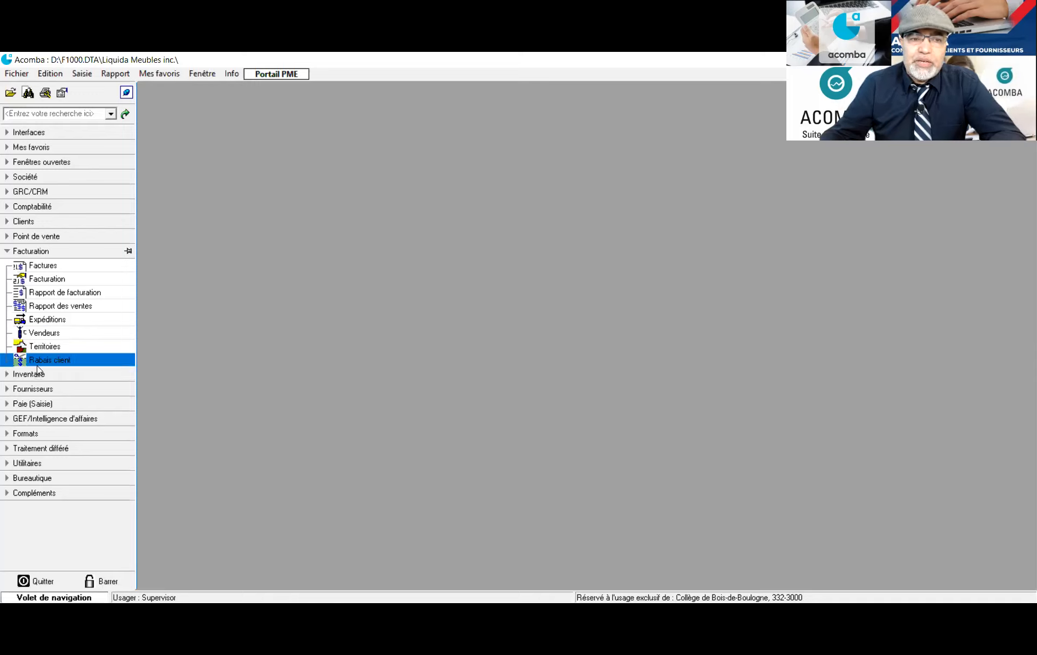
left_click(46, 320)
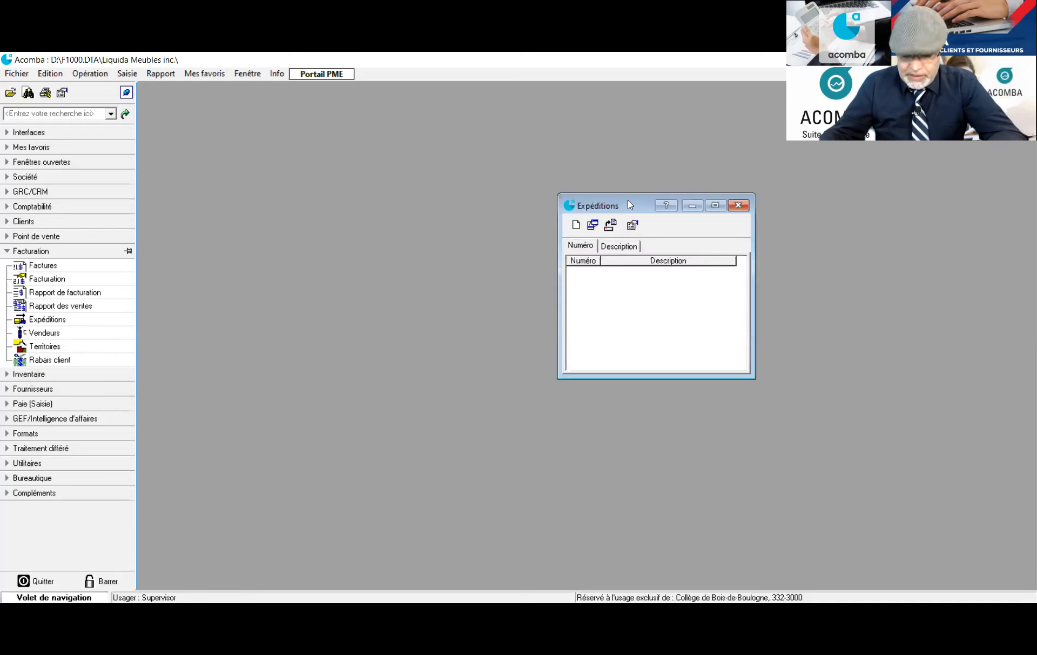
Save shipping methods 1 Purolator and 2 Camion de la Sté
left_click_drag(627, 199, 475, 167)
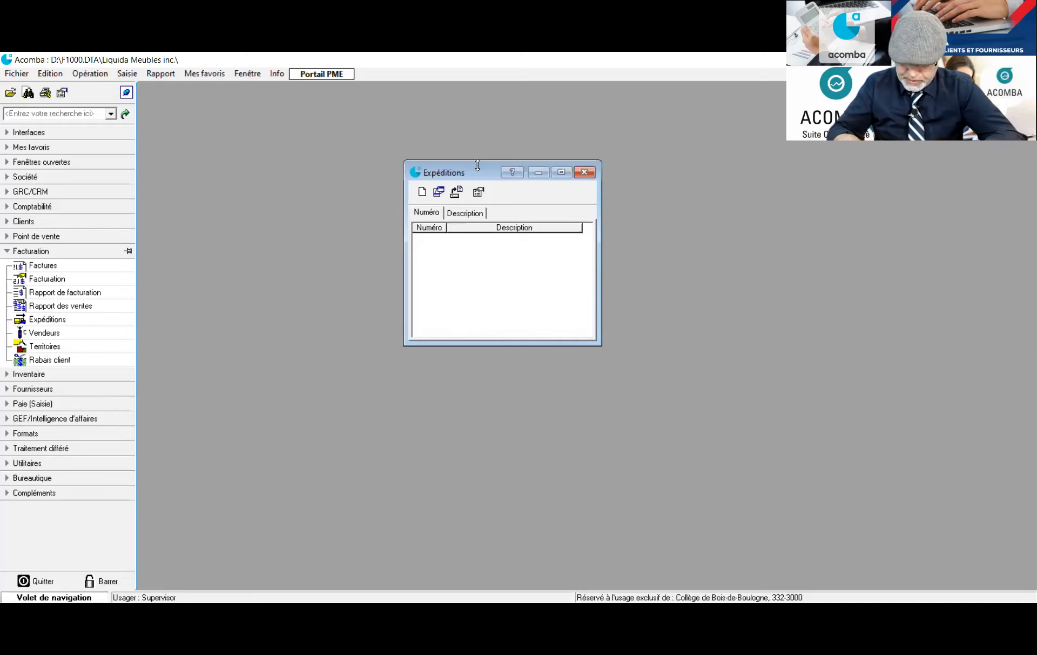
left_click(420, 192)
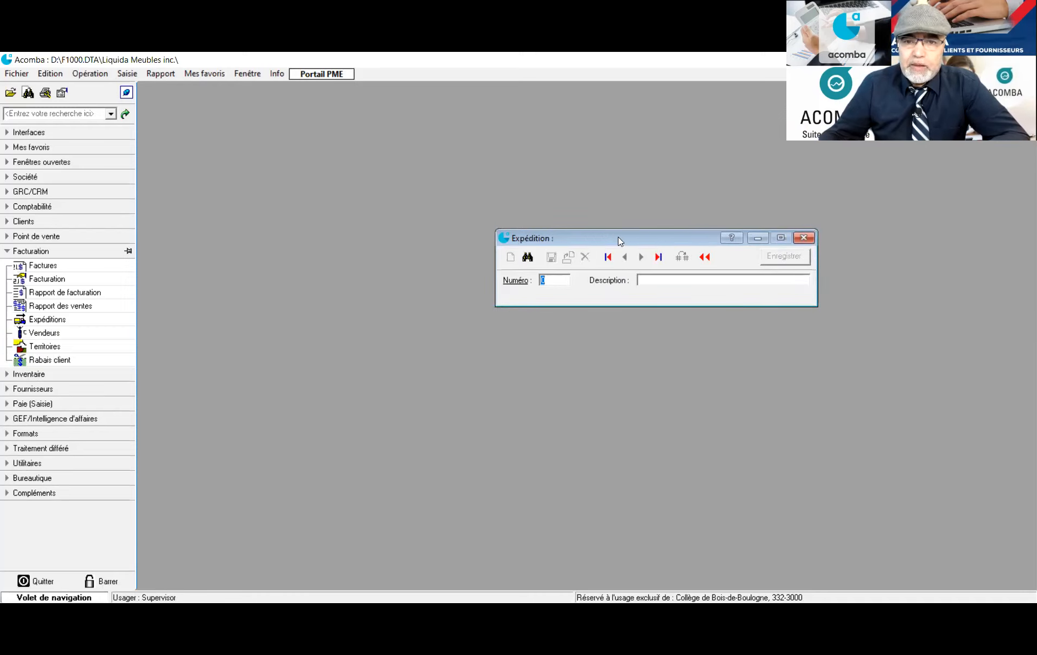
left_click_drag(605, 230, 415, 195)
type("1")
key("Tab")
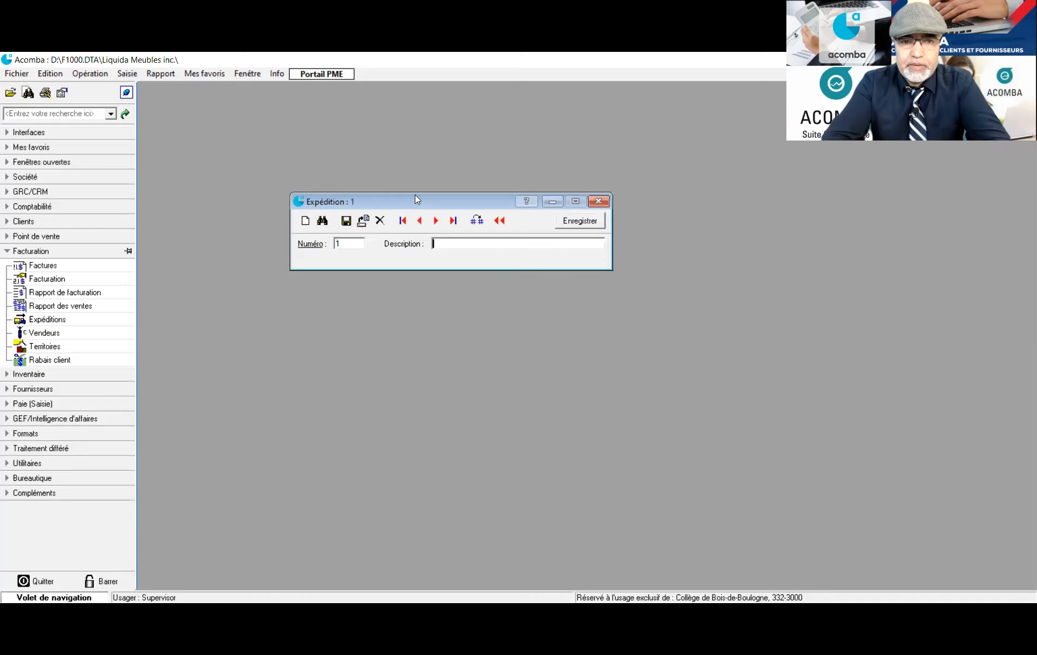
type("Purc")
type("lator")
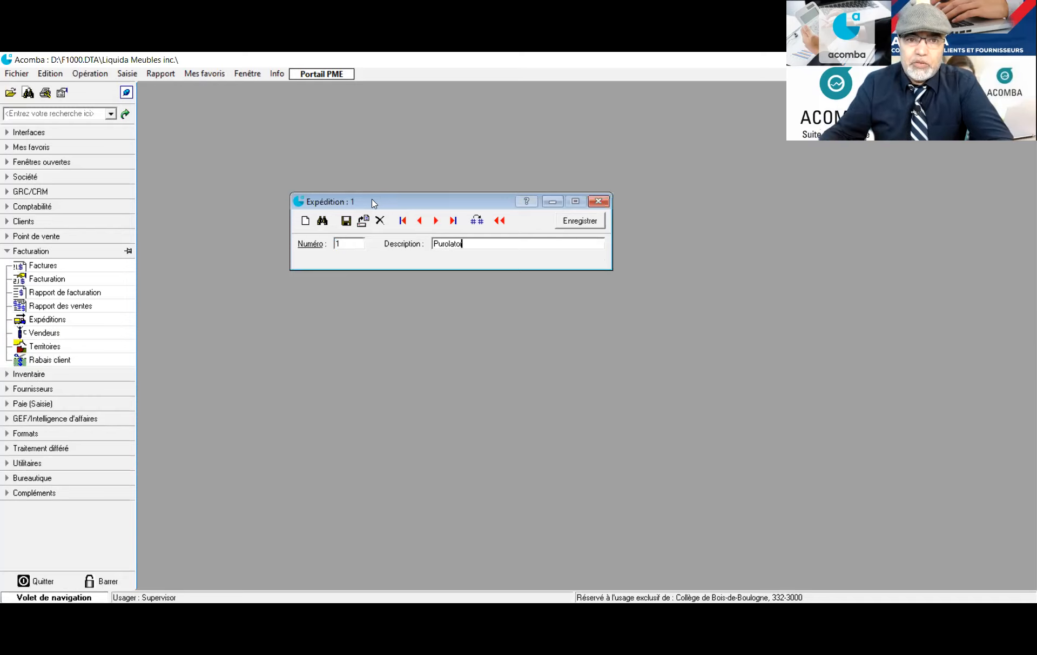
left_click(346, 222)
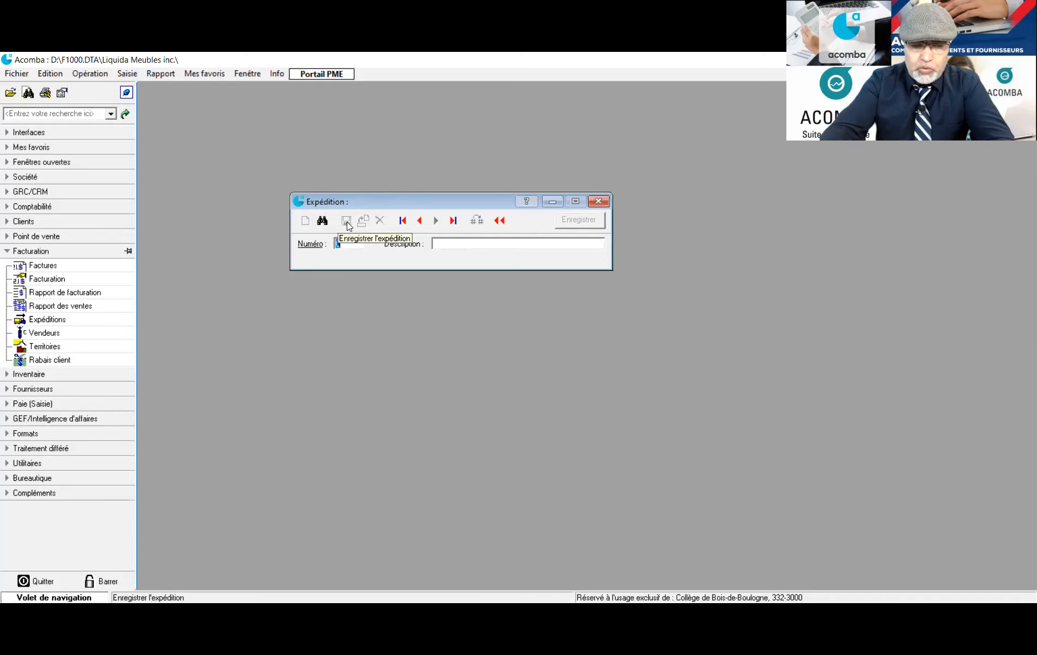
type("2")
key("Tab")
type("C")
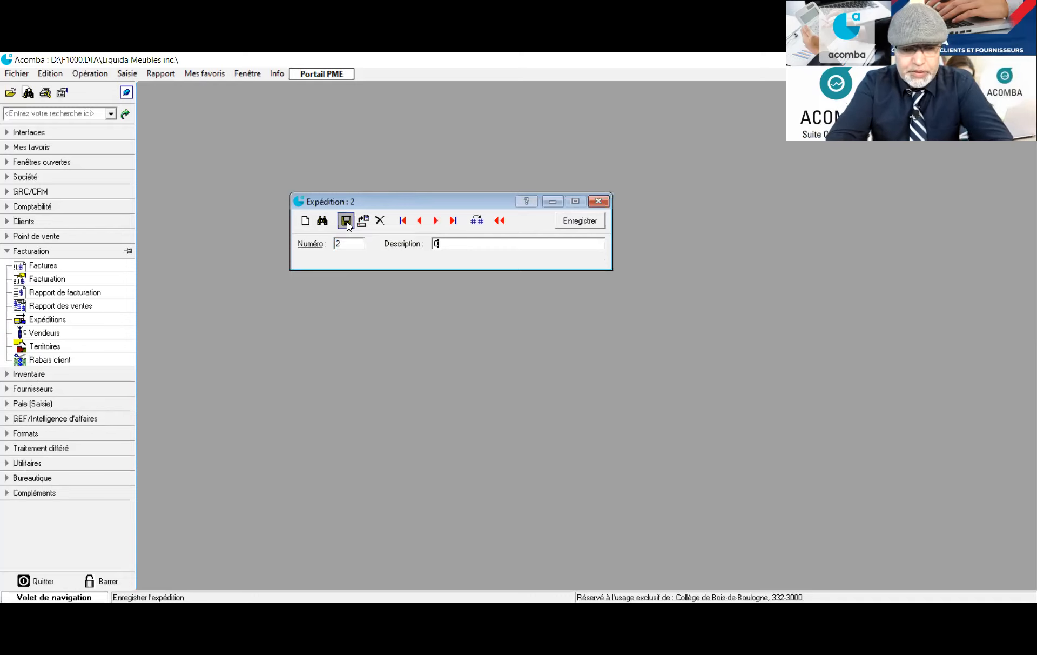
type("amion")
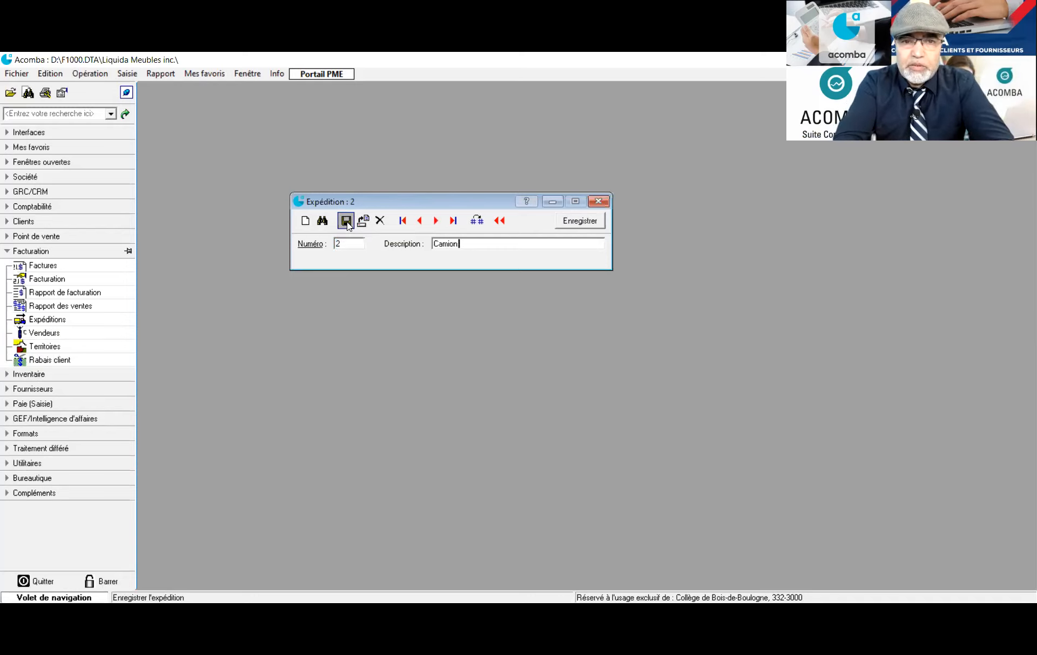
type(" de la Sté")
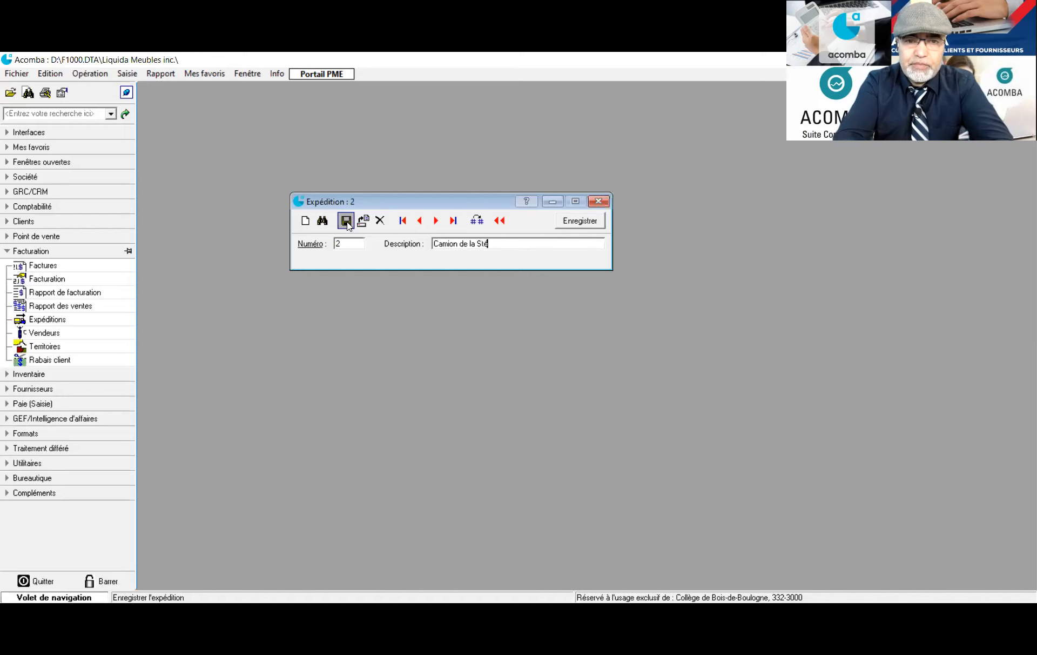
left_click(347, 221)
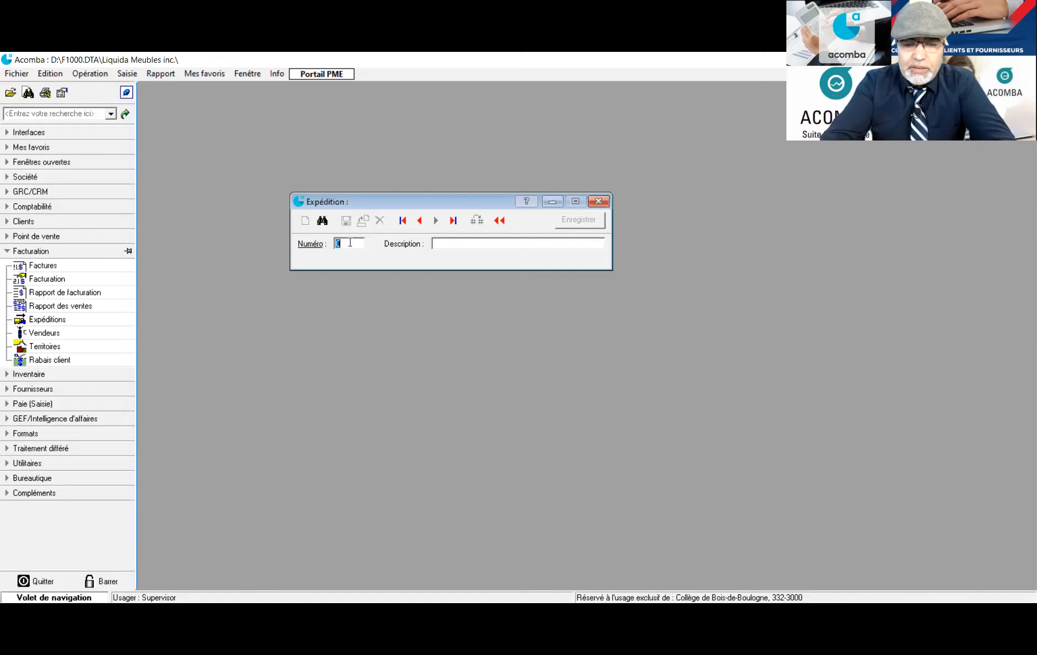
Save shipping methods 3 DHL and 4 FedEx
type("3")
key("Tab")
type("D")
key("BackSpace")
type("DHL")
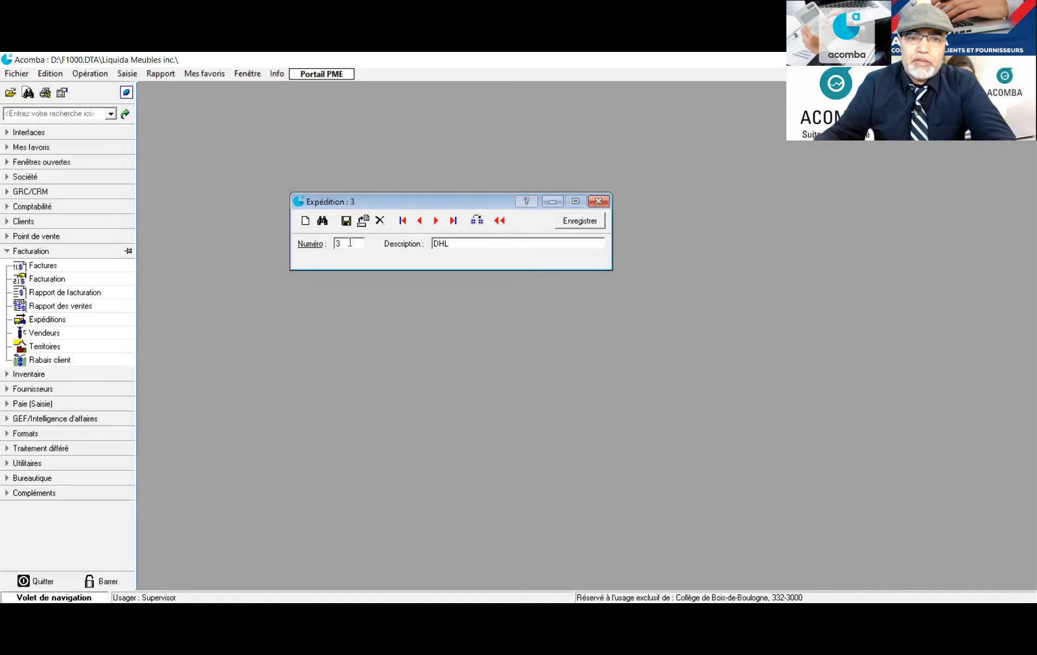
left_click(345, 221)
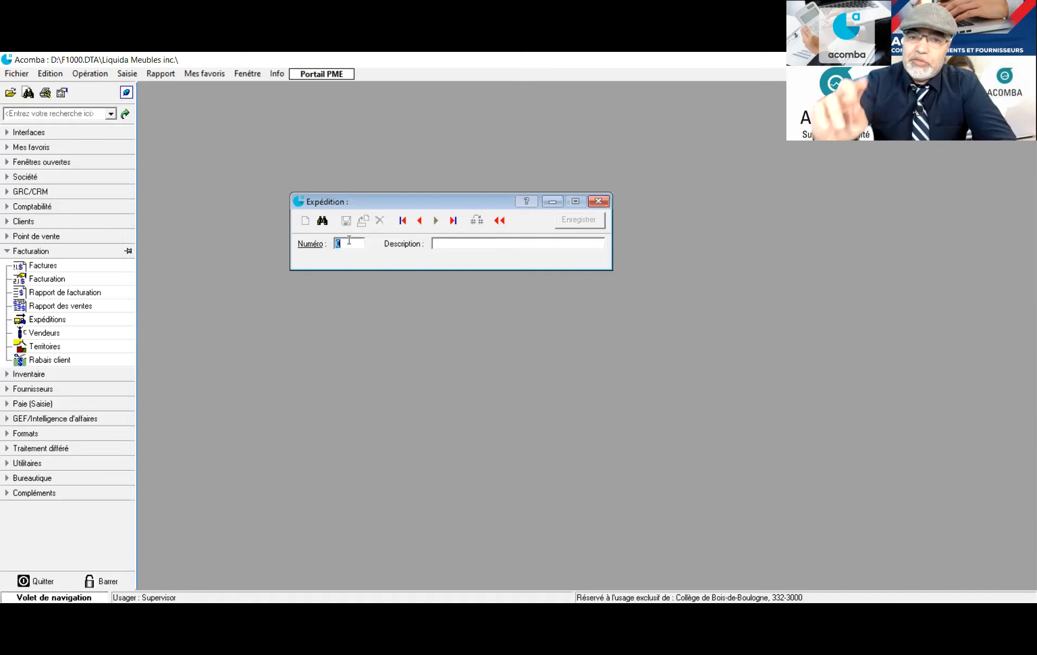
type("4")
key("Tab")
type("F")
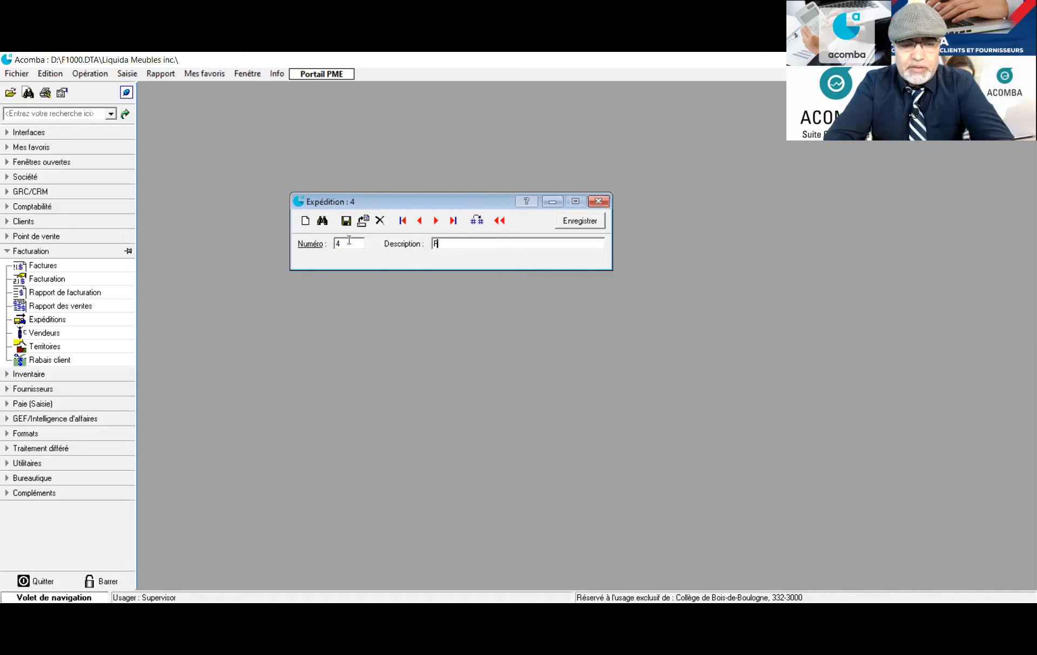
type("ecE")
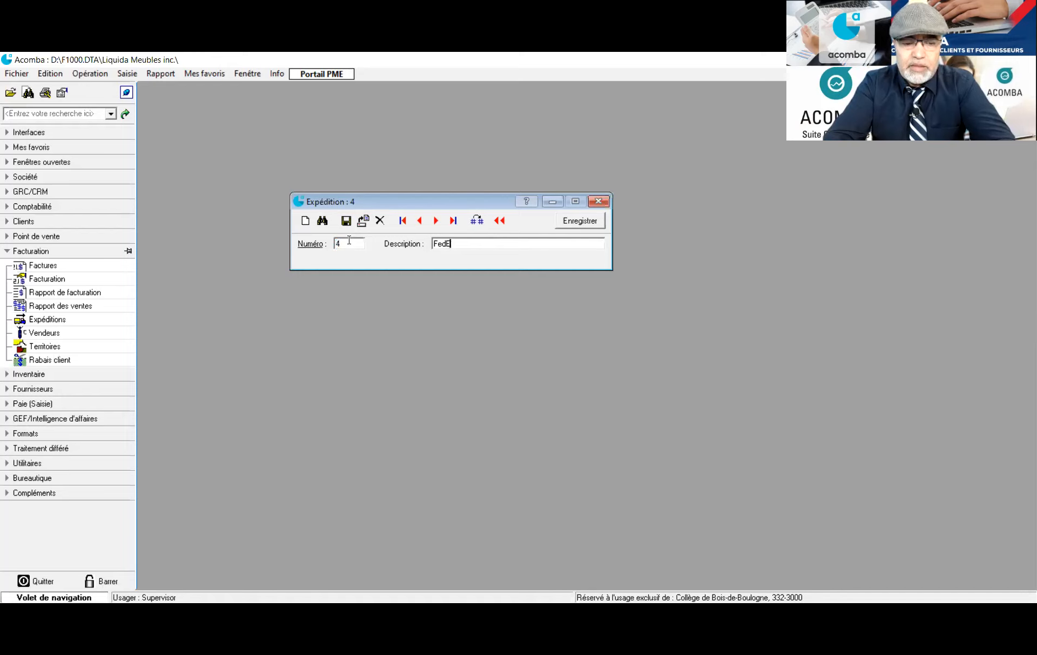
type("x")
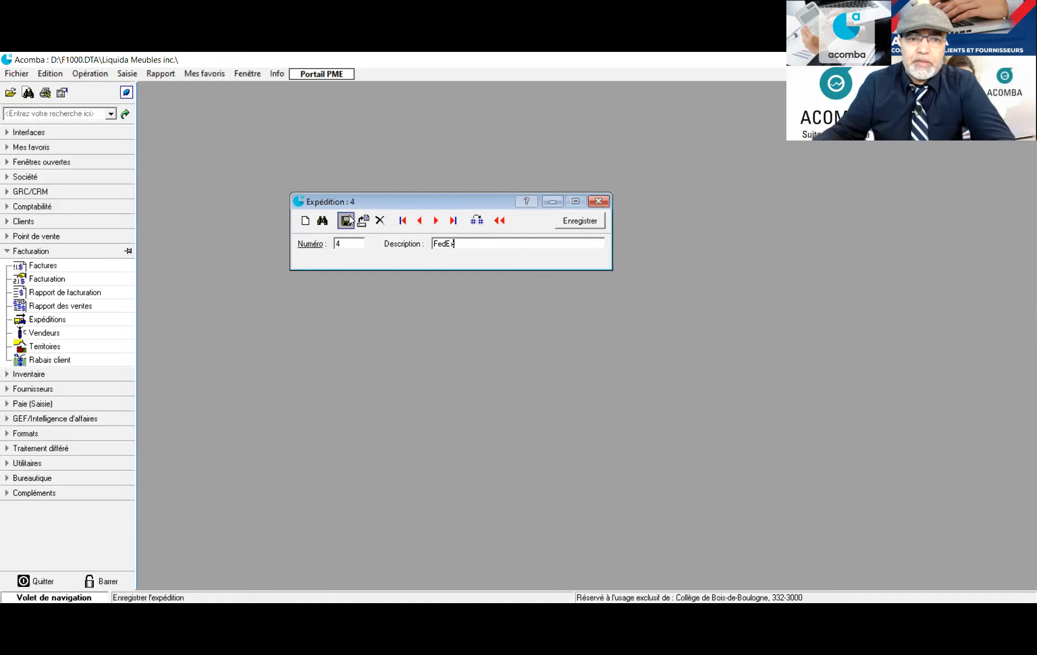
left_click(345, 220)
Save shipping methods 5 À la charge du client and 6 Transporteur sous-traitant
type("5")
key("Tab")
type("Al")
key("BackSpace")
key("BackSpace")
type("À la charge du client")
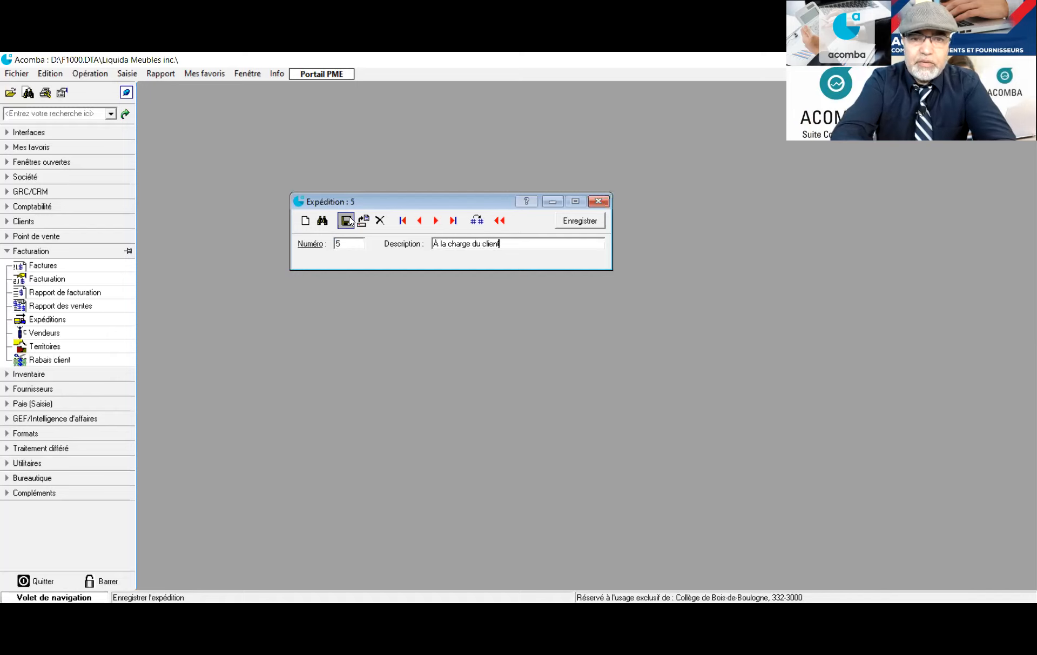
left_click(349, 220)
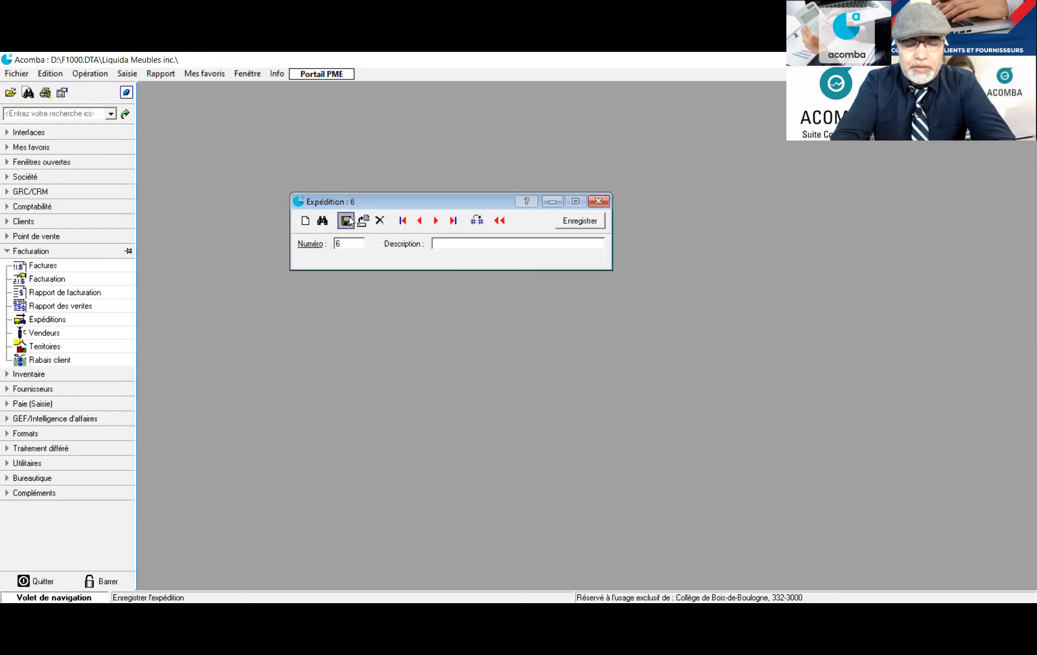
type("Tr")
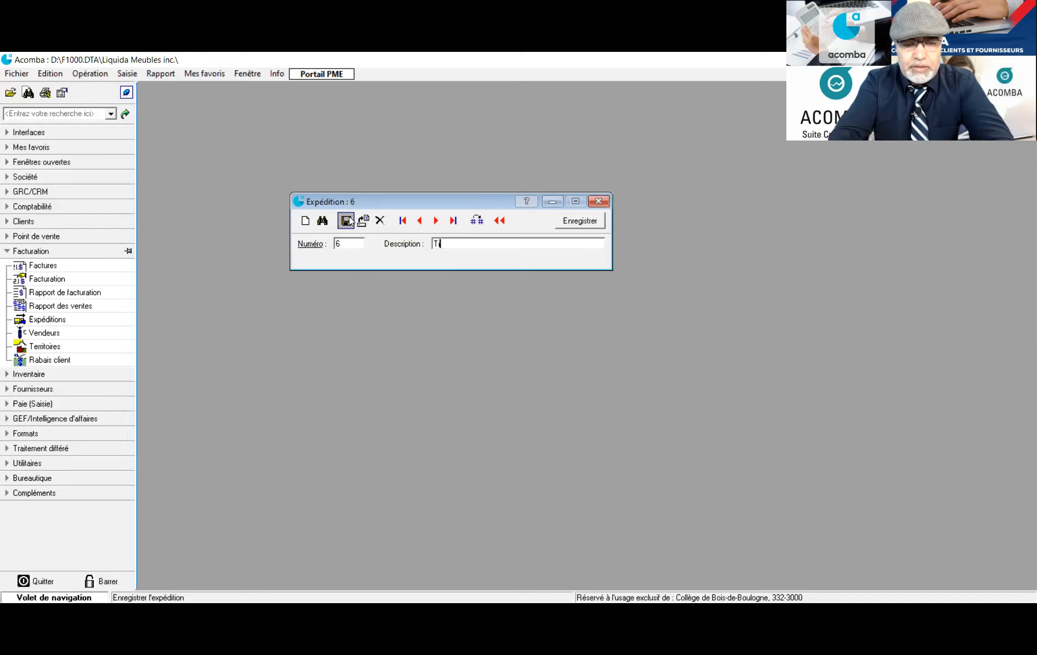
type("anspor")
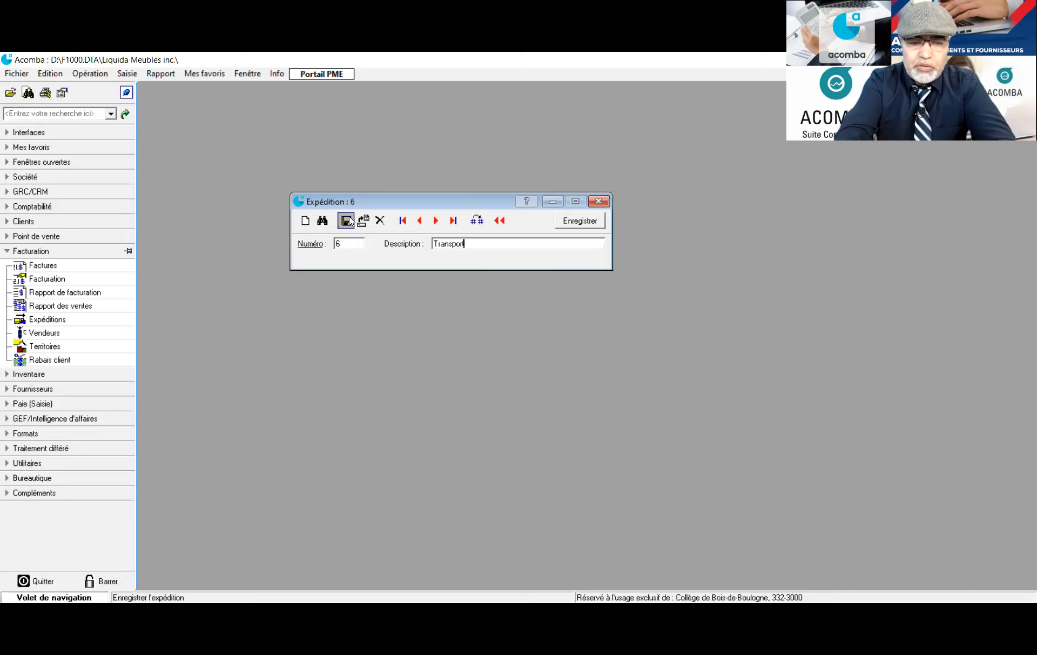
type("teur sous")
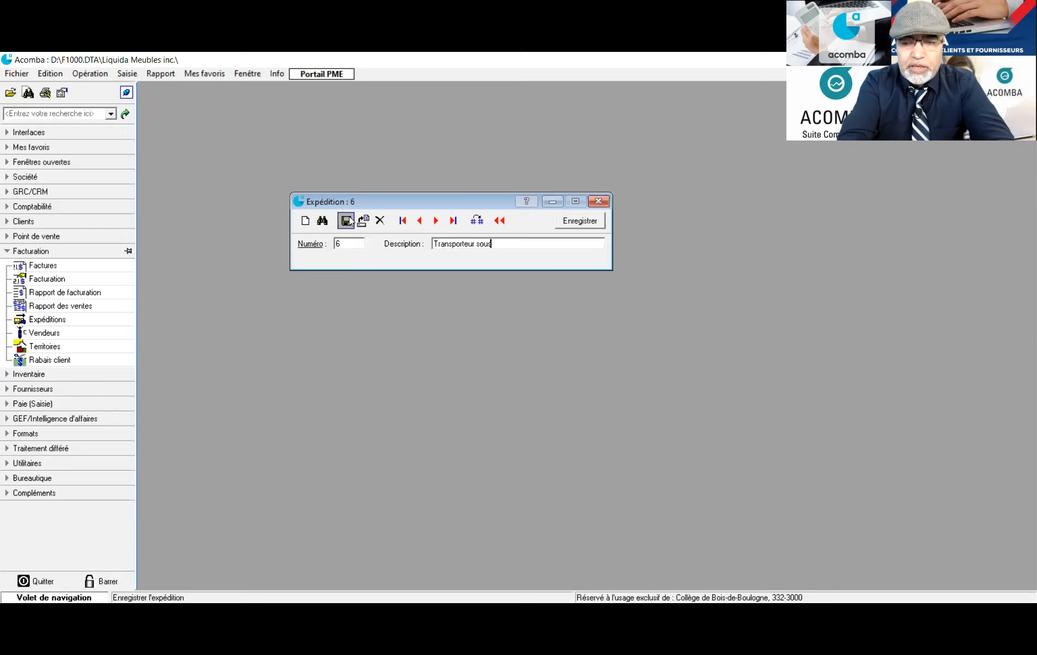
type("-traitant")
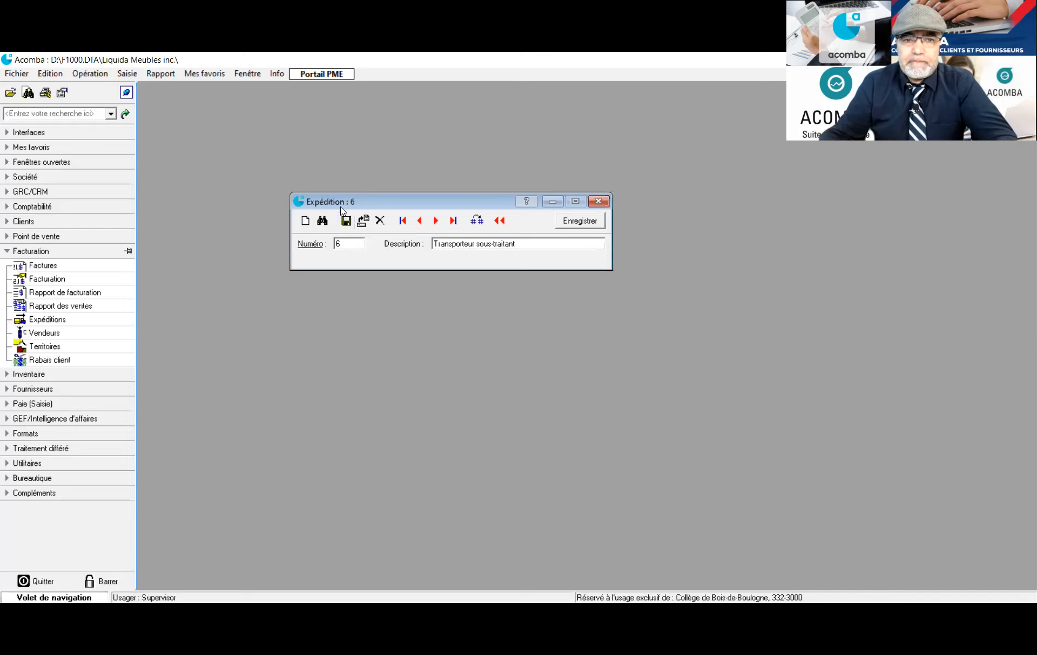
left_click(348, 220)
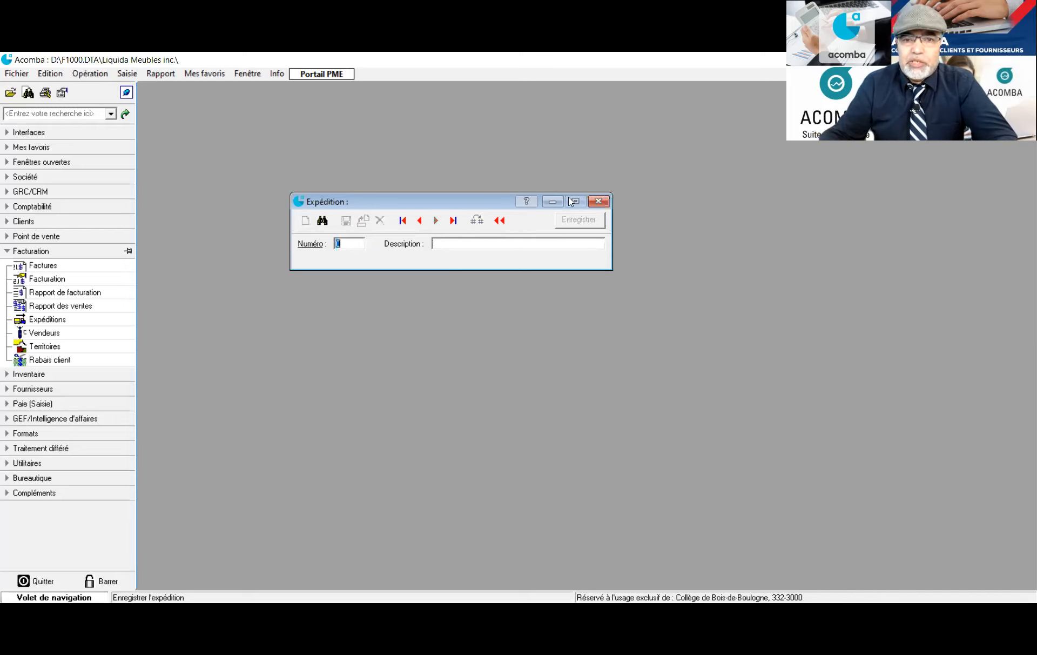
Close the shipping form and start a new sales rep record
left_click(598, 203)
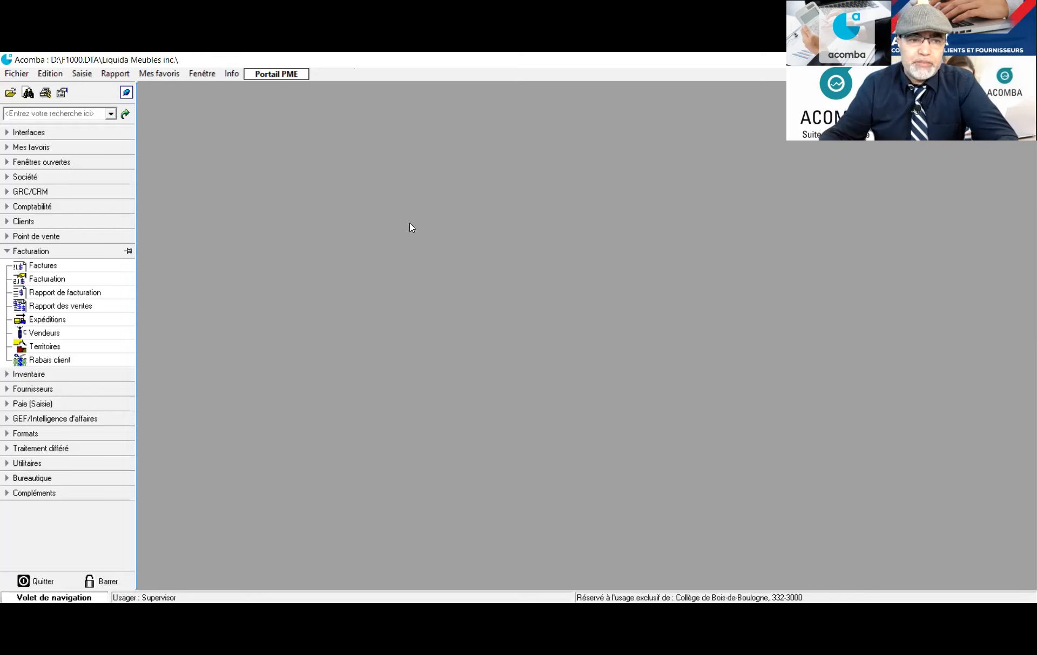
left_click(71, 332)
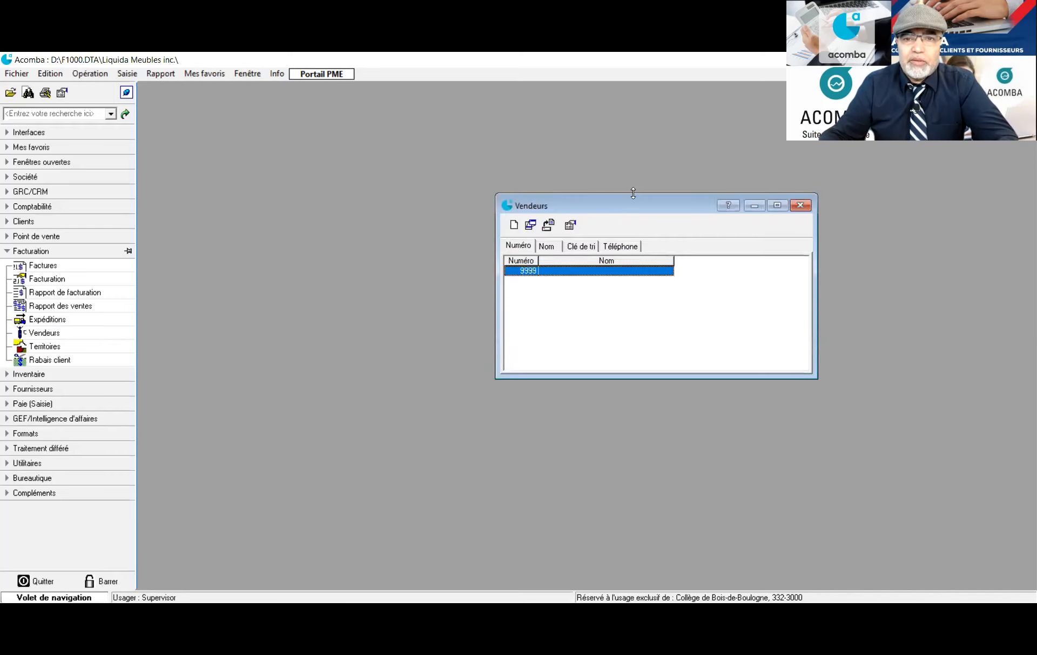
left_click_drag(630, 200, 372, 157)
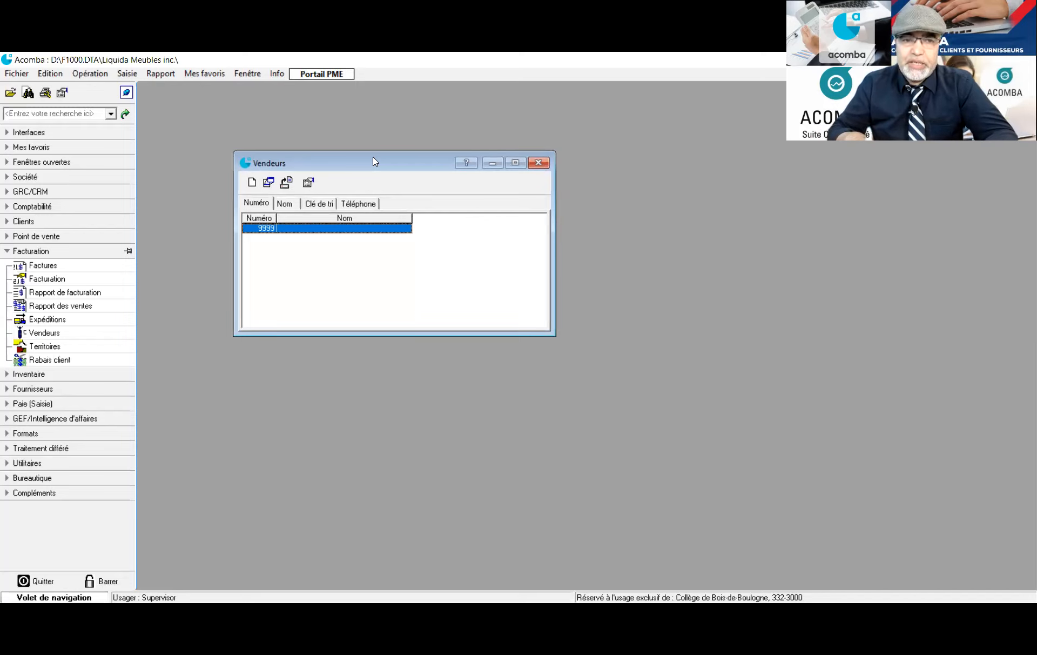
left_click(252, 183)
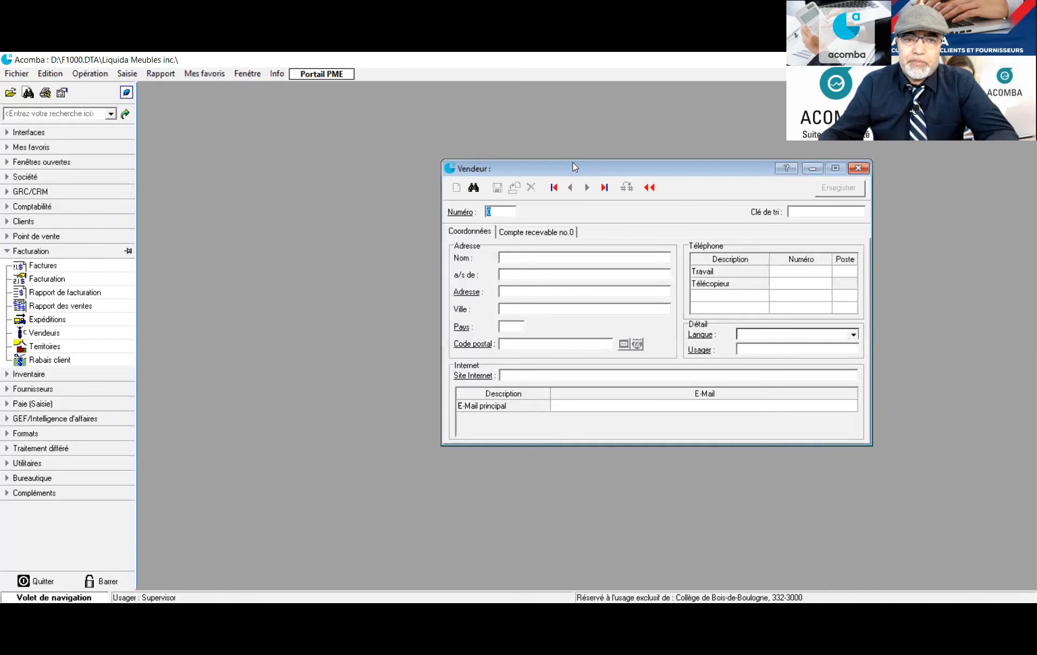
left_click_drag(573, 164, 321, 112)
Enter sales rep number 1 with the rep's full name as sort key, copied into Nom
type("1")
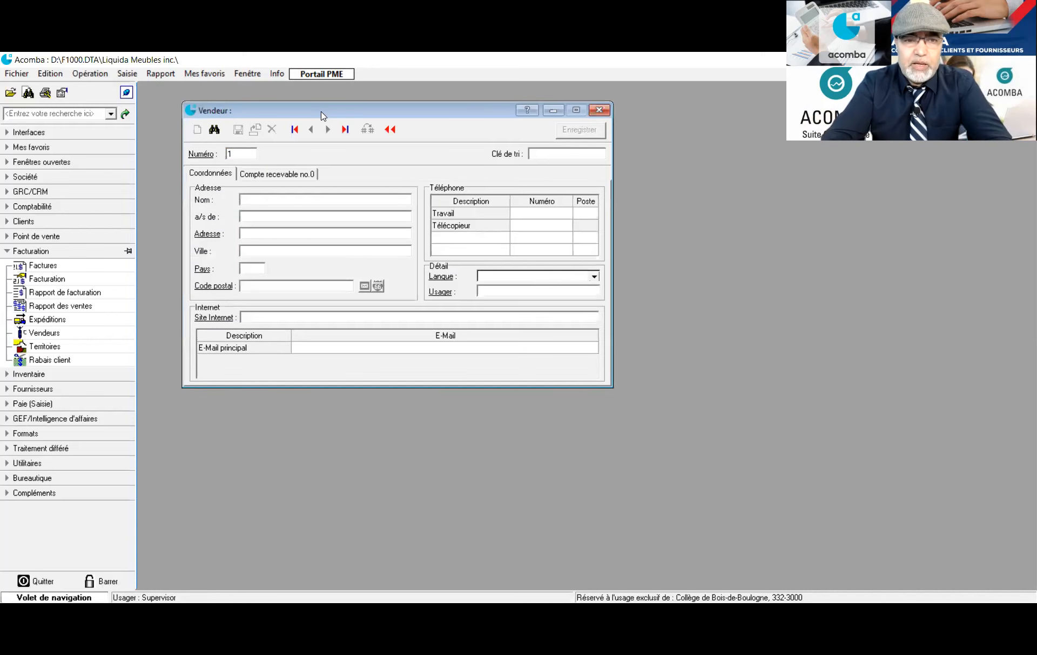
key("Tab")
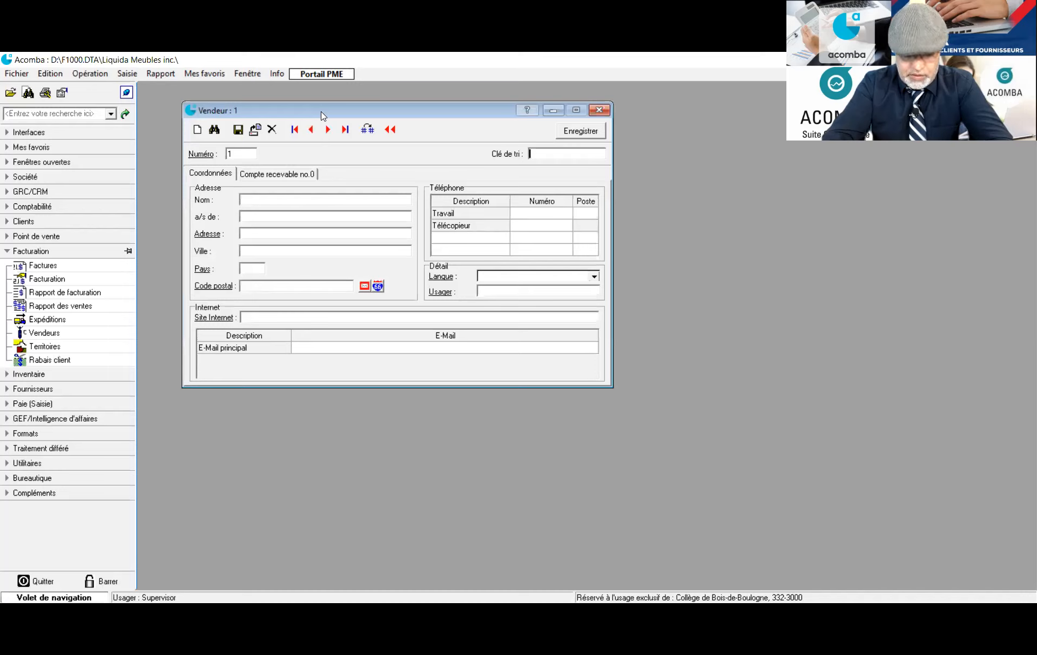
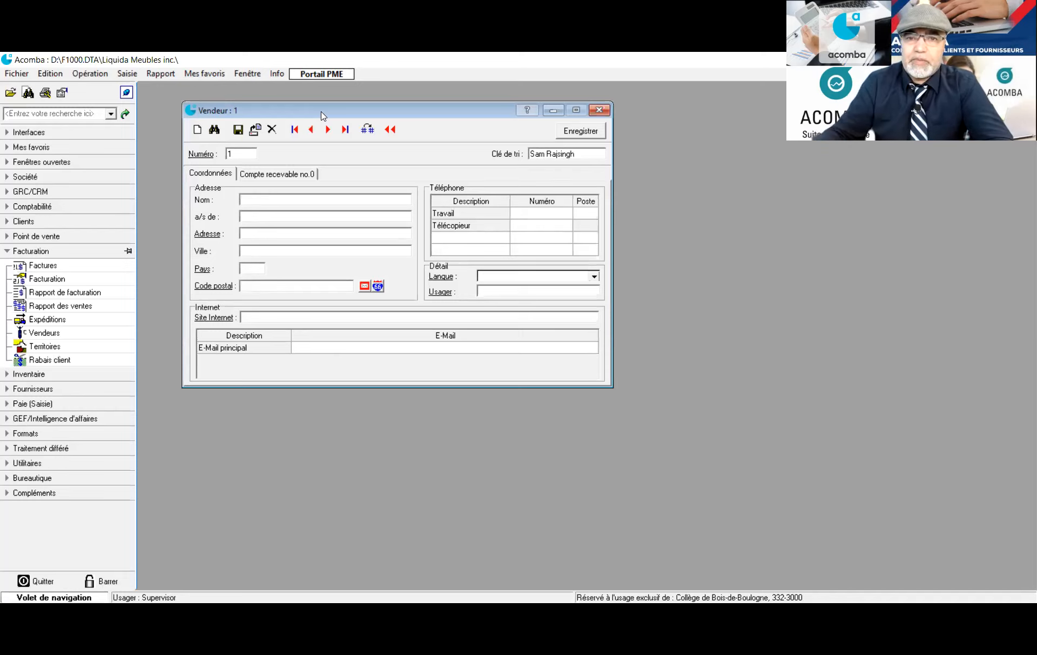
left_click_drag(575, 153, 521, 152)
key("ctrl+c")
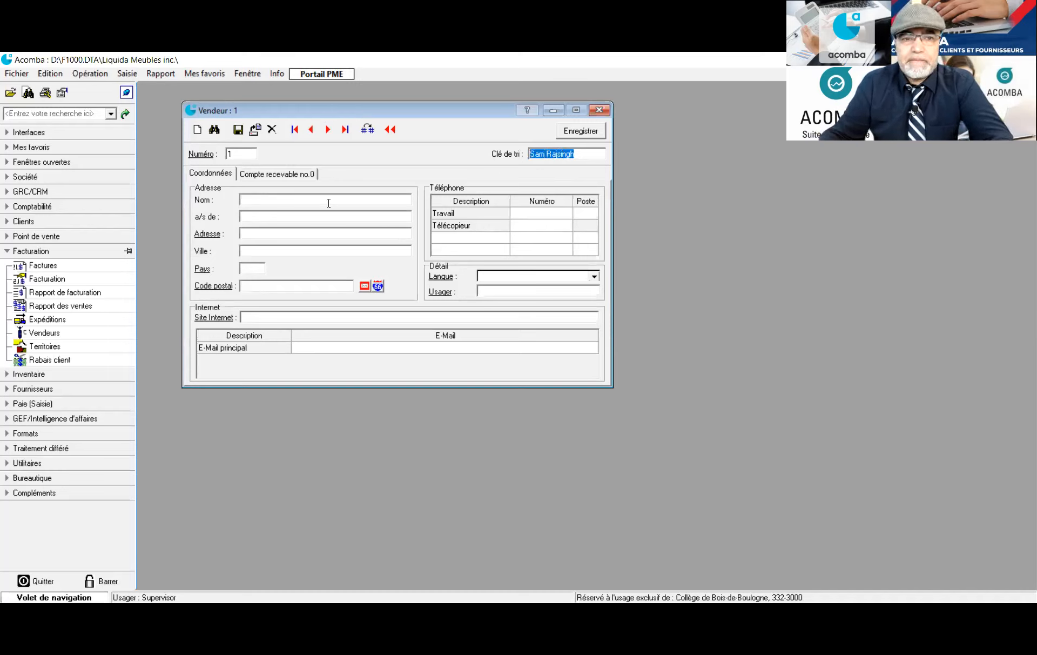
left_click(271, 198)
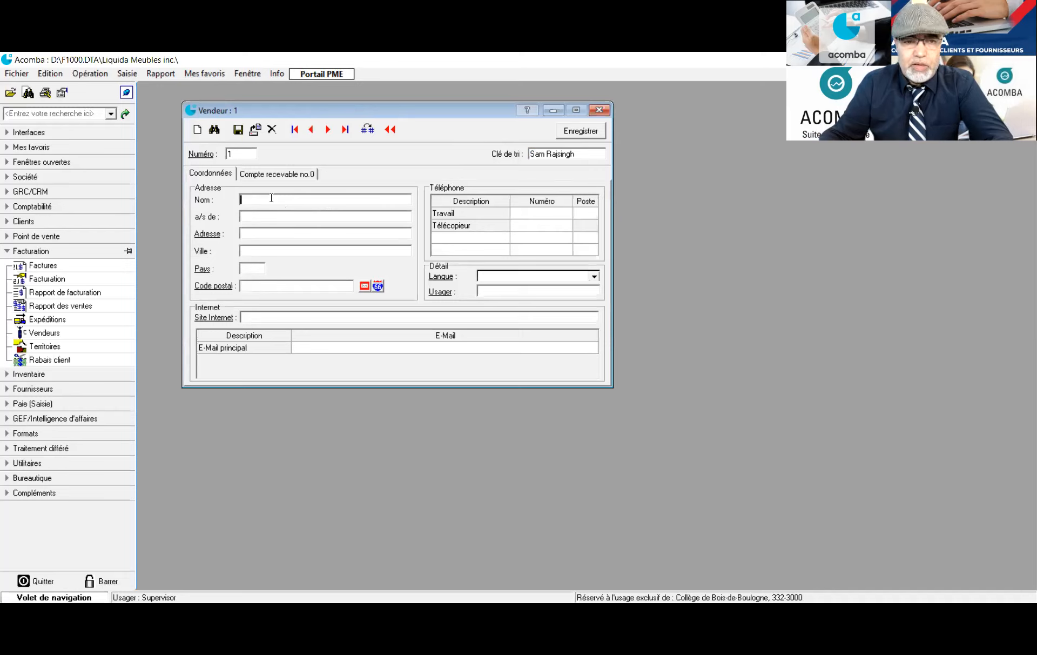
key("ctrl+v")
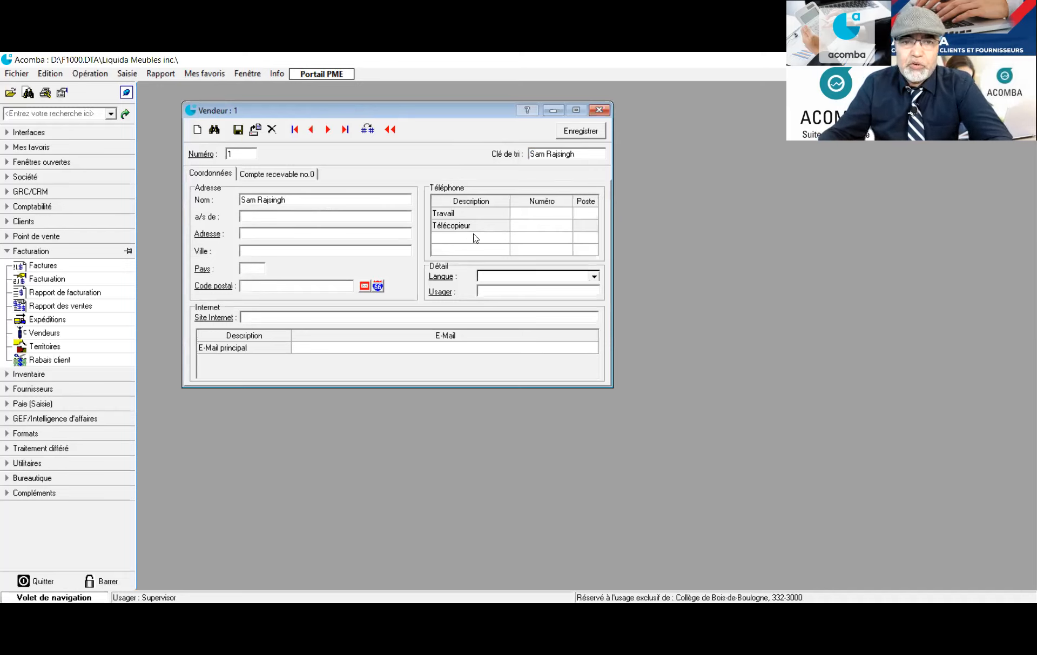
Add the rep's work phone with extension and main e-mail, then save the rep
left_click(532, 213)
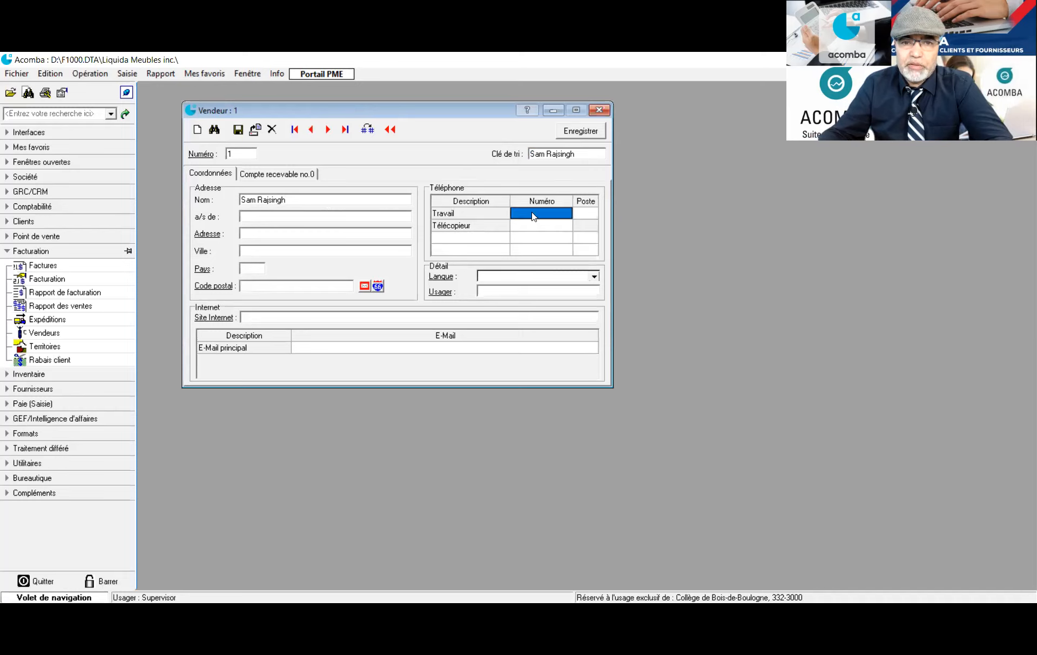
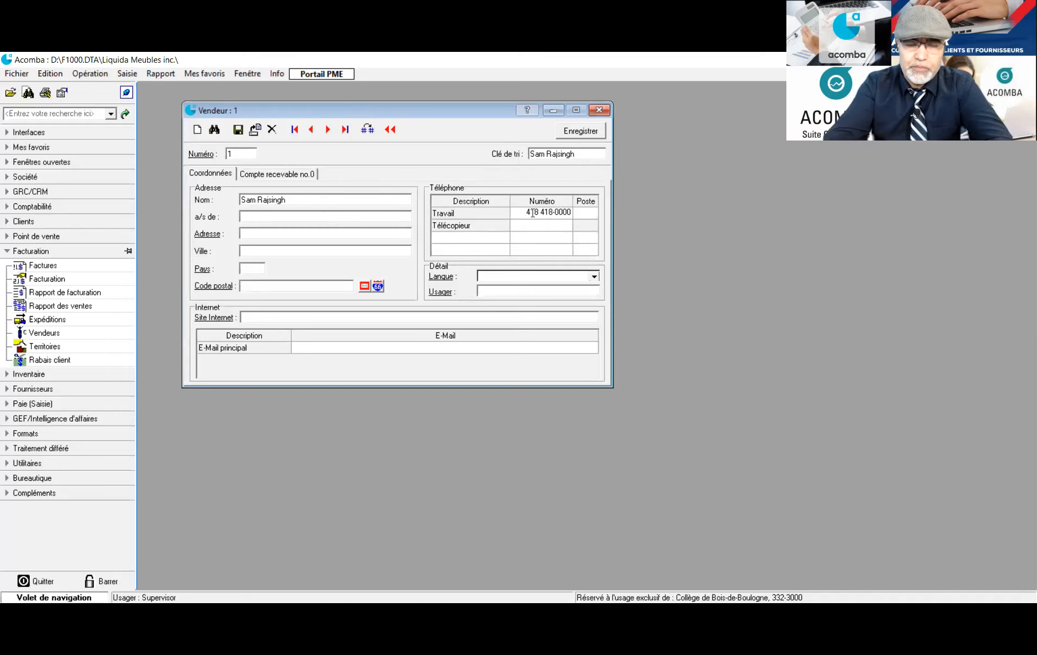
left_click(584, 218)
type("300")
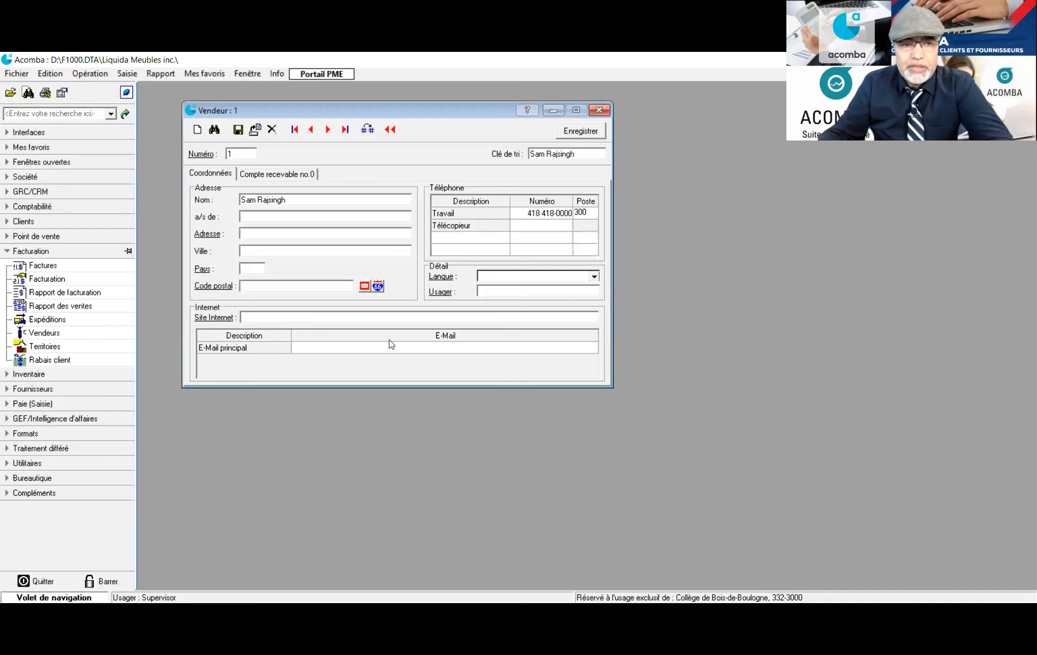
left_click(339, 351)
left_click(336, 353)
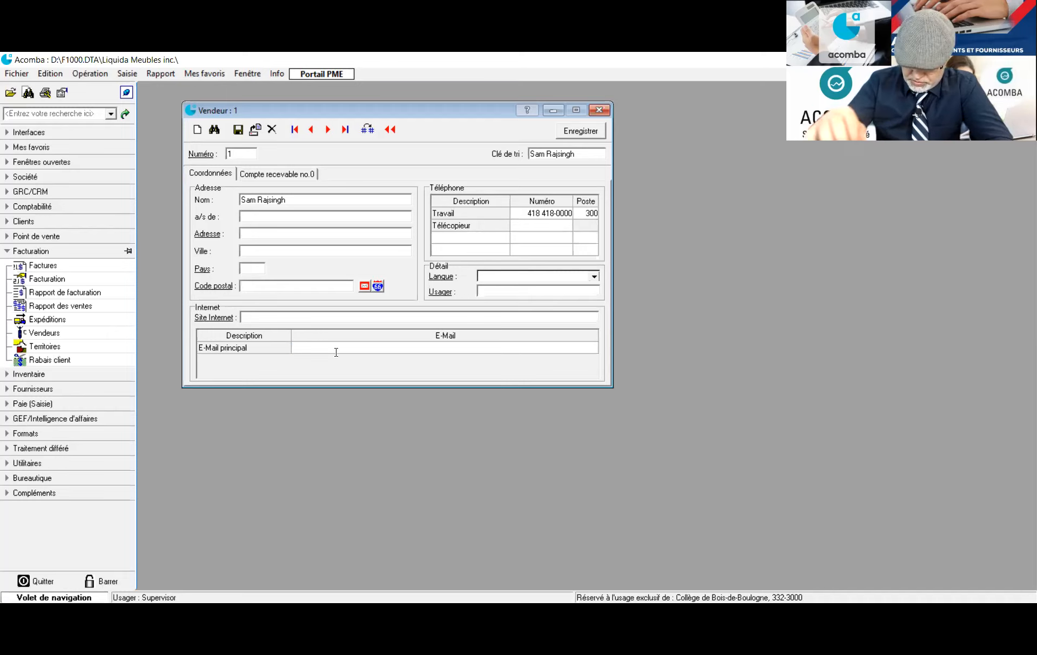
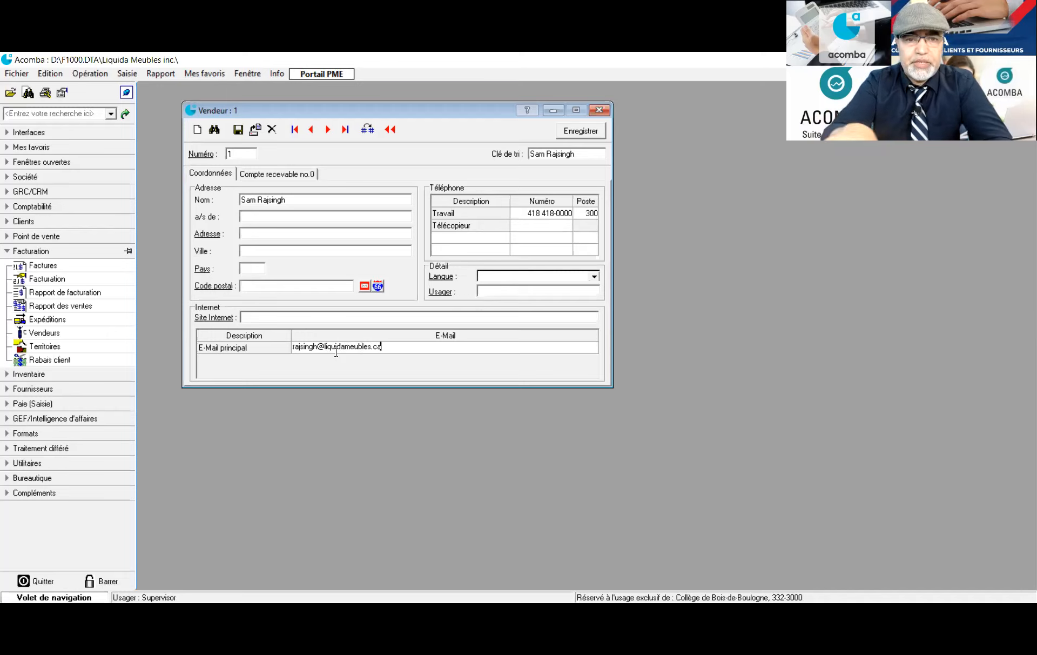
left_click(238, 130)
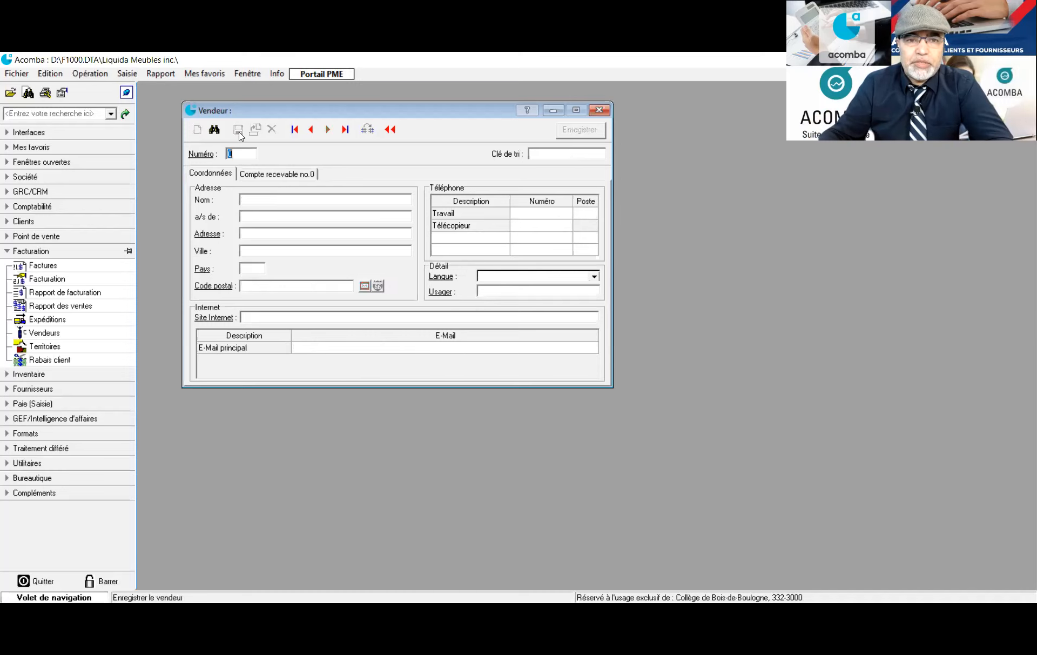
Close the sales rep form and start a new territory record
left_click(600, 111)
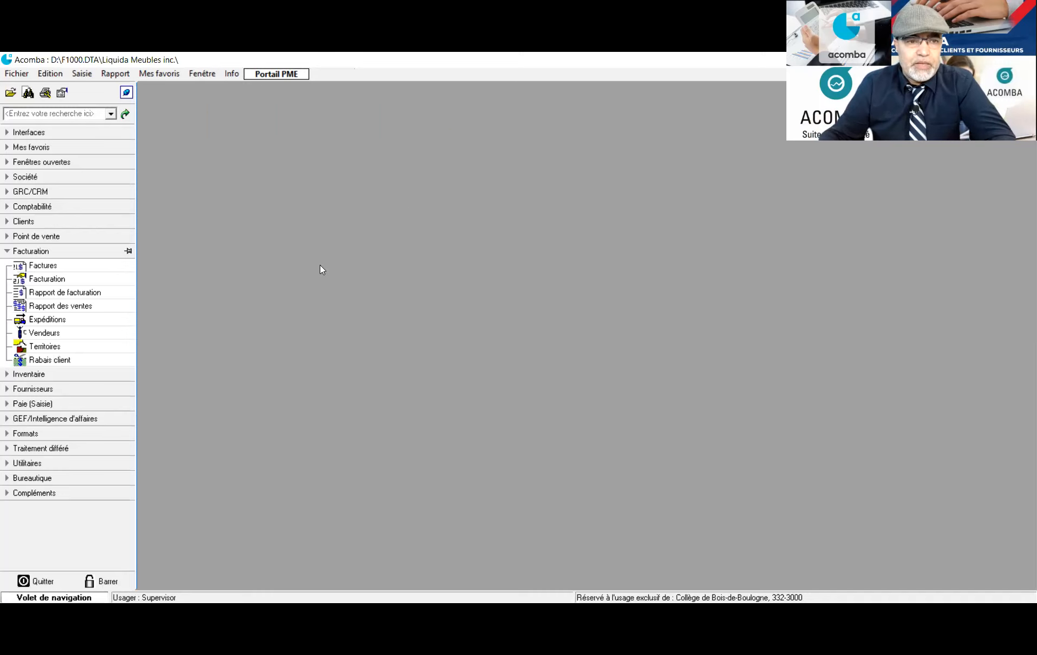
left_click(64, 349)
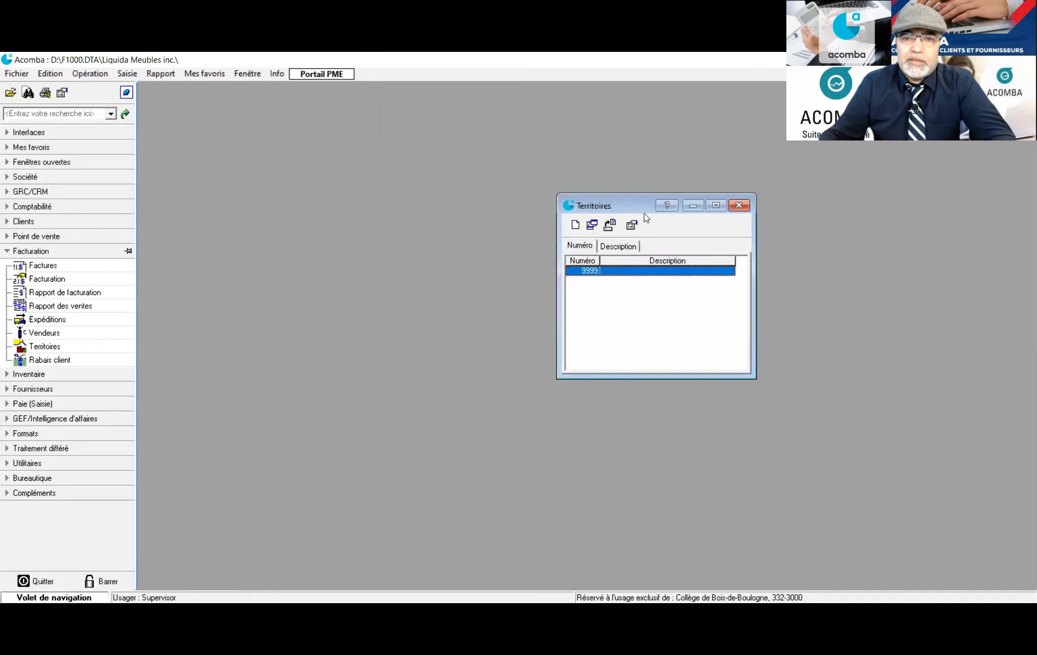
left_click_drag(630, 208, 304, 158)
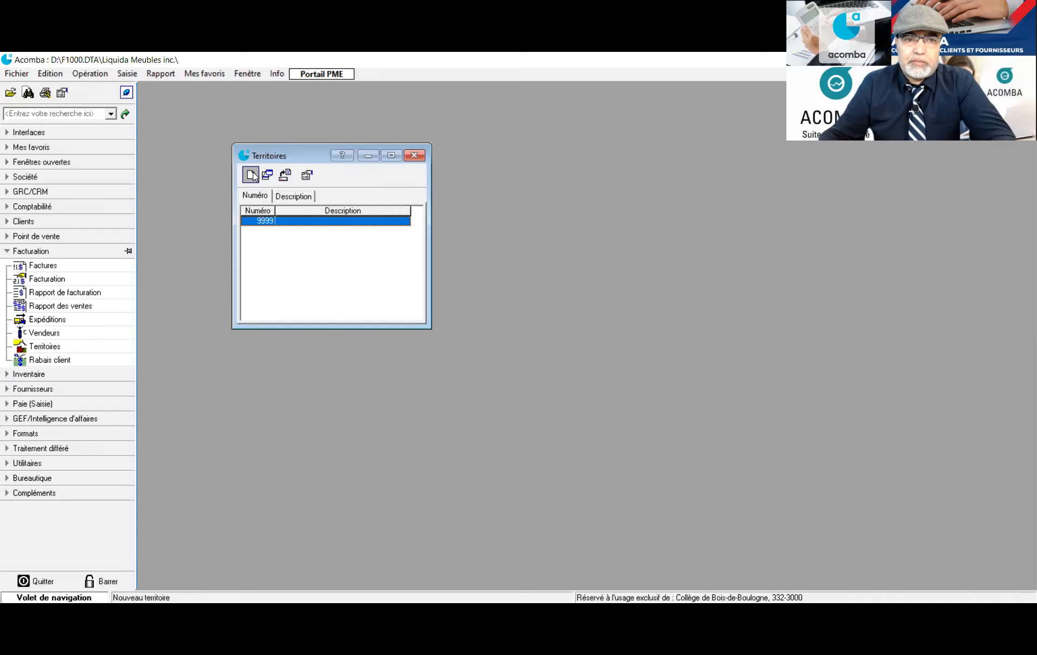
left_click(249, 174)
left_click_drag(673, 175, 387, 141)
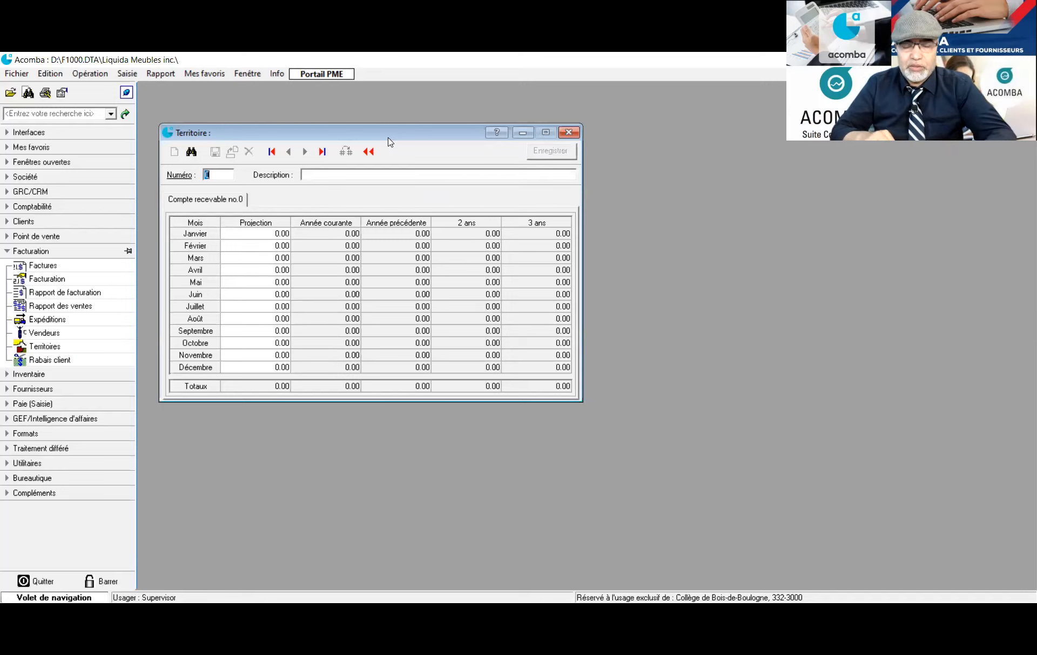
Save territories 100 Montréal and 200 Québec
type("100")
key("Tab")
type("Montréal")
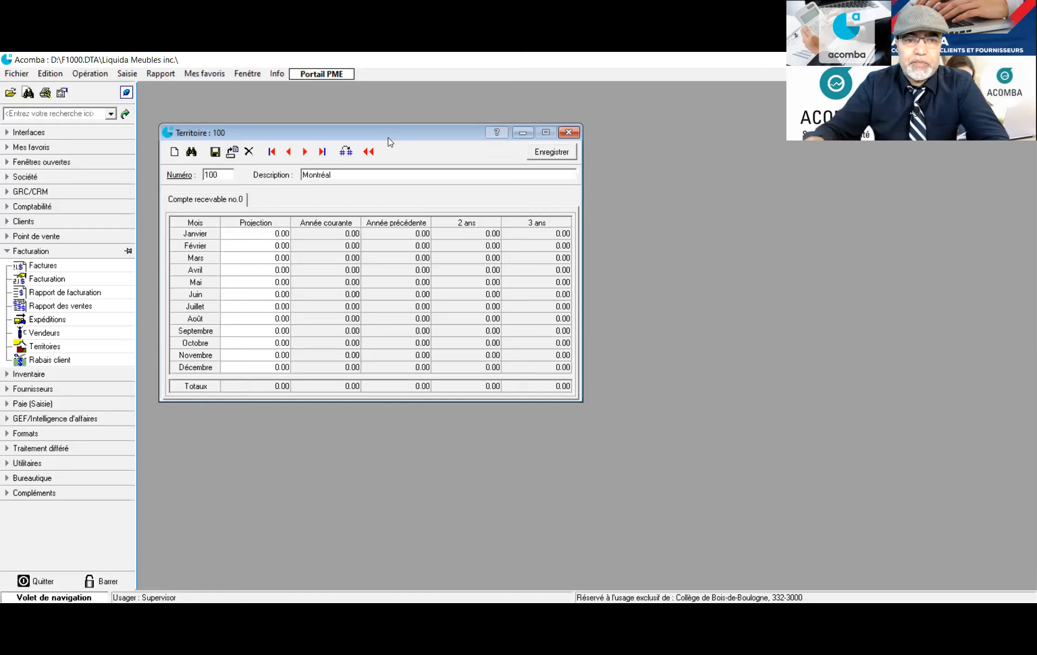
left_click(215, 151)
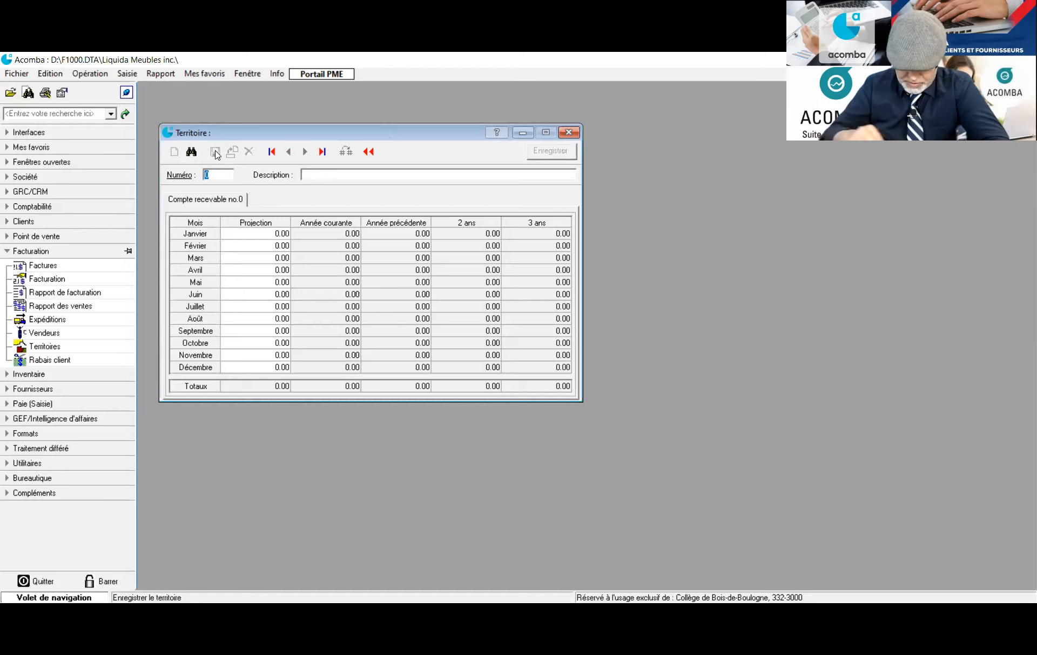
type("200")
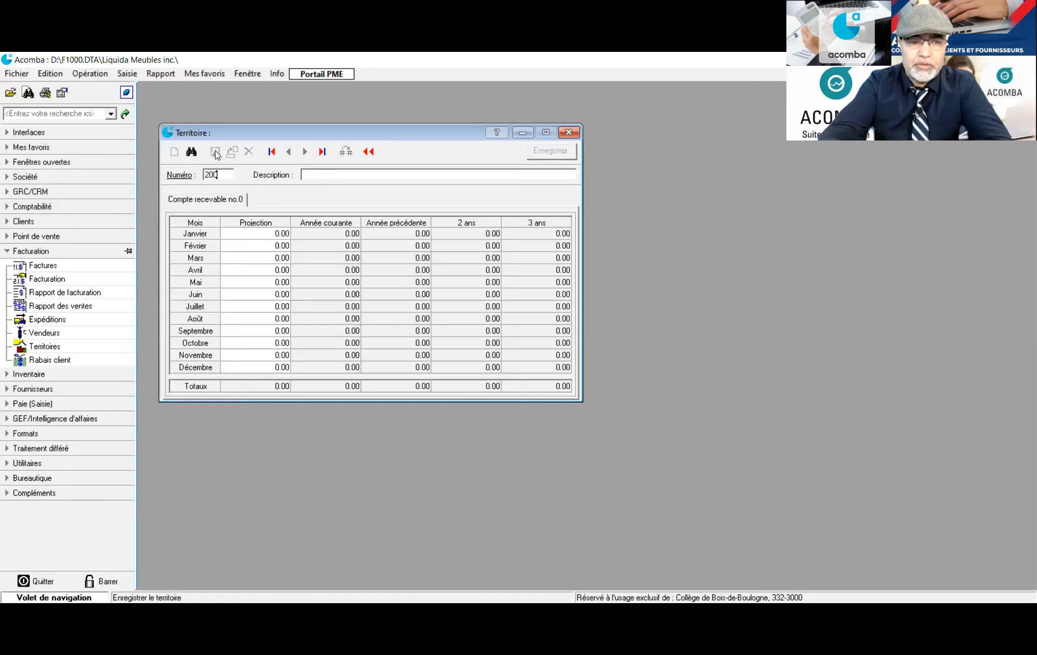
key("Tab")
type("Québec")
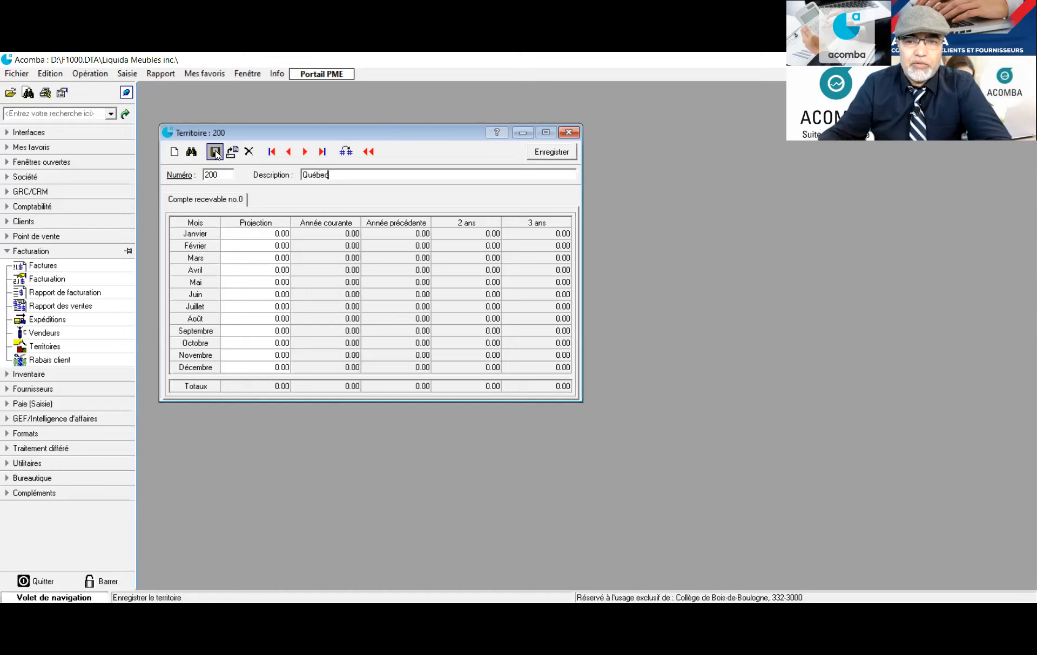
left_click(216, 154)
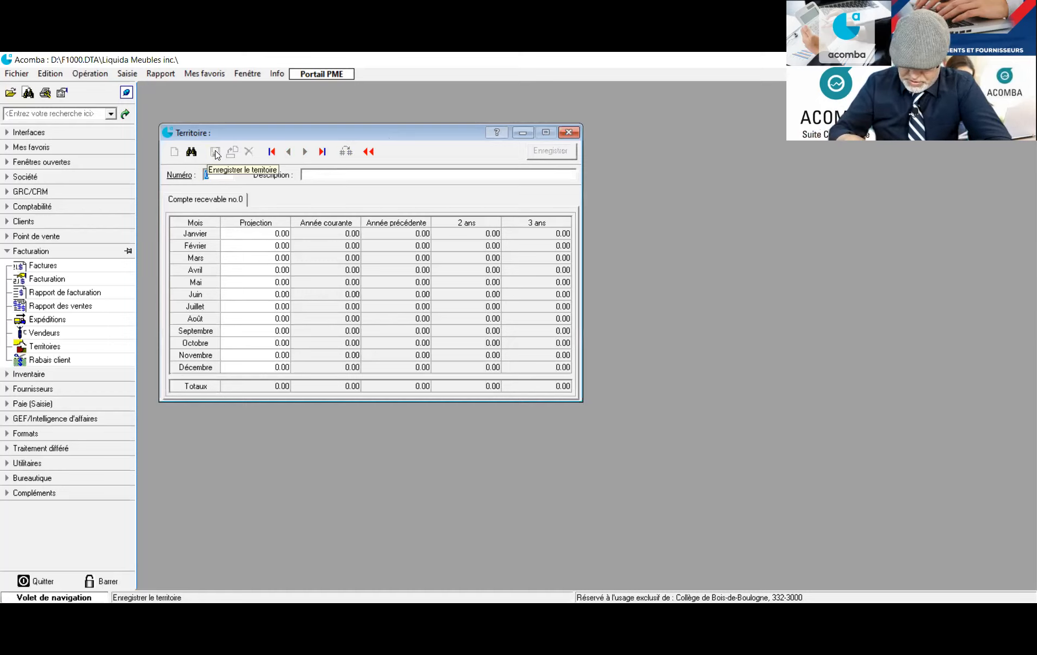
Save territories 300 Sherbrooke and 400 Laval
type("300")
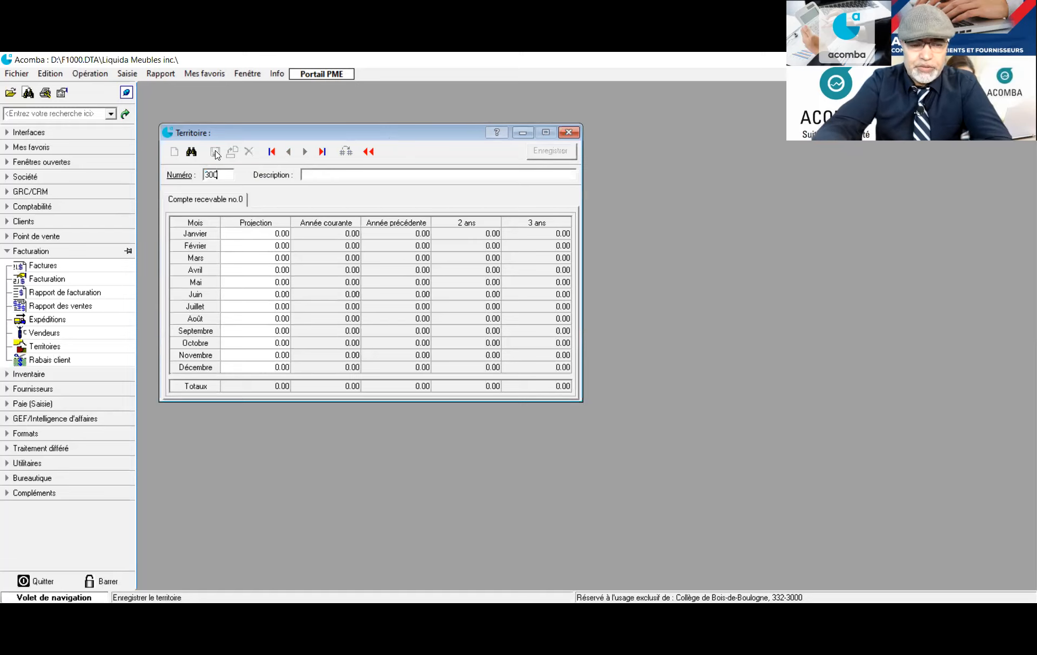
key("Tab")
type("SHerb")
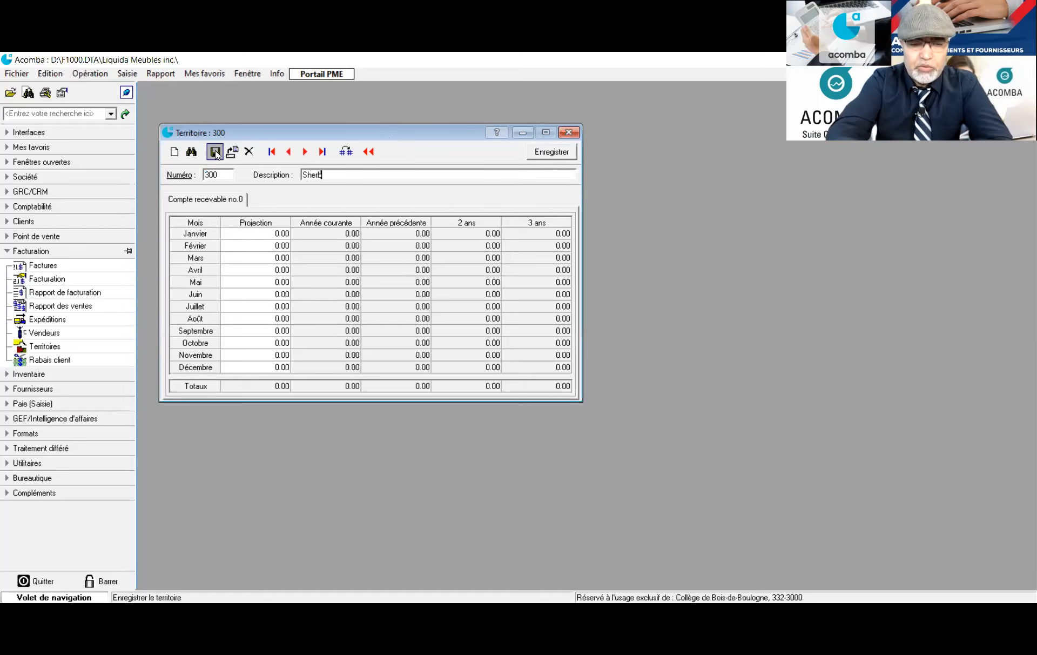
type("rooke")
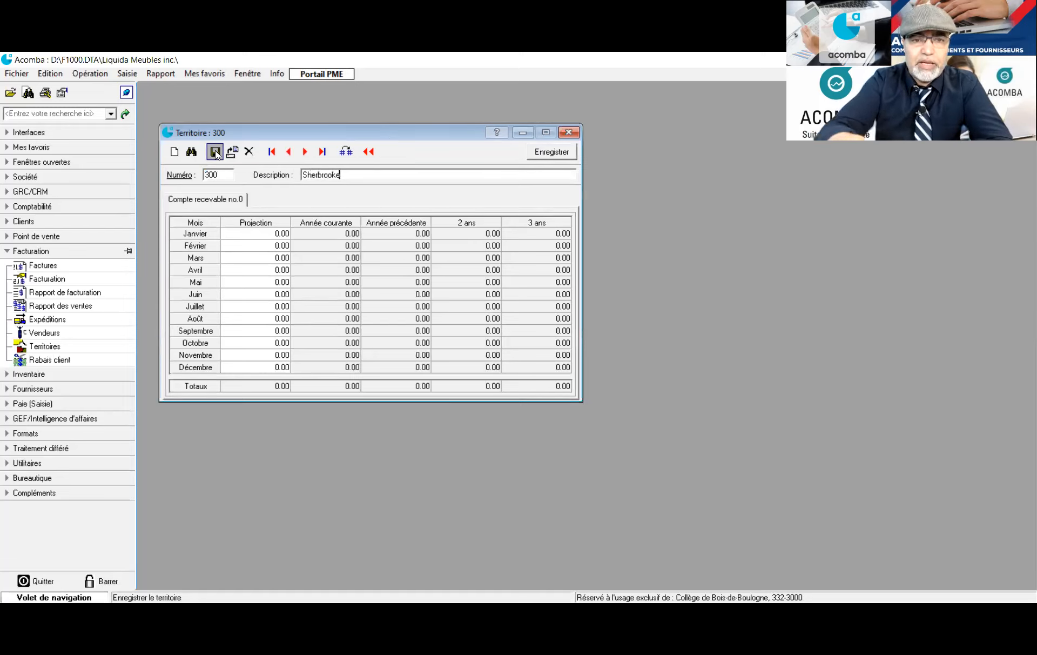
left_click(215, 153)
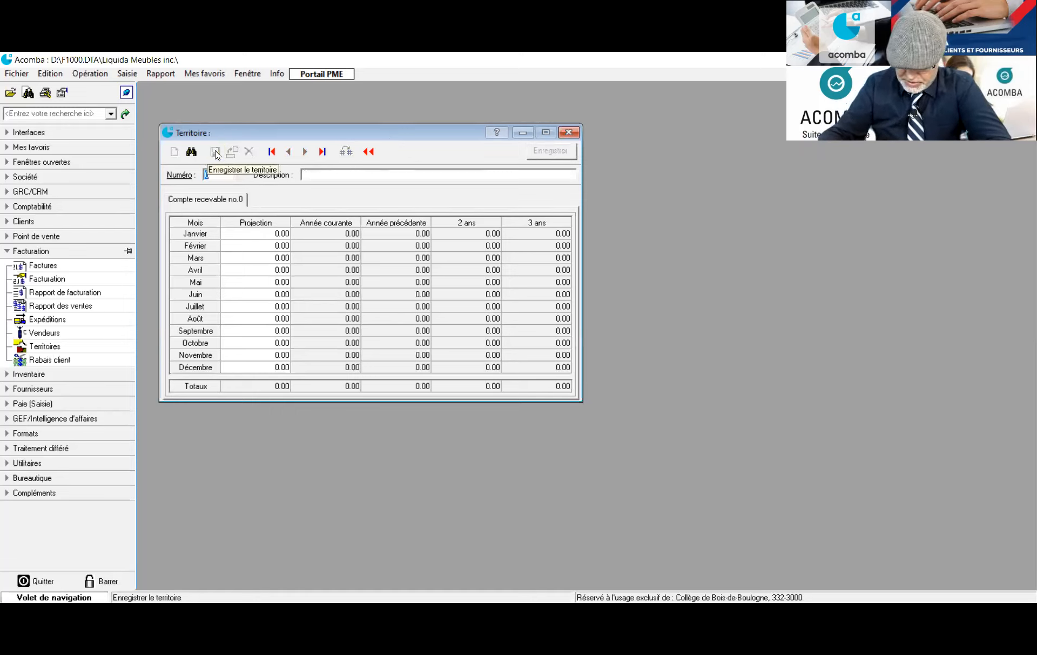
type("400")
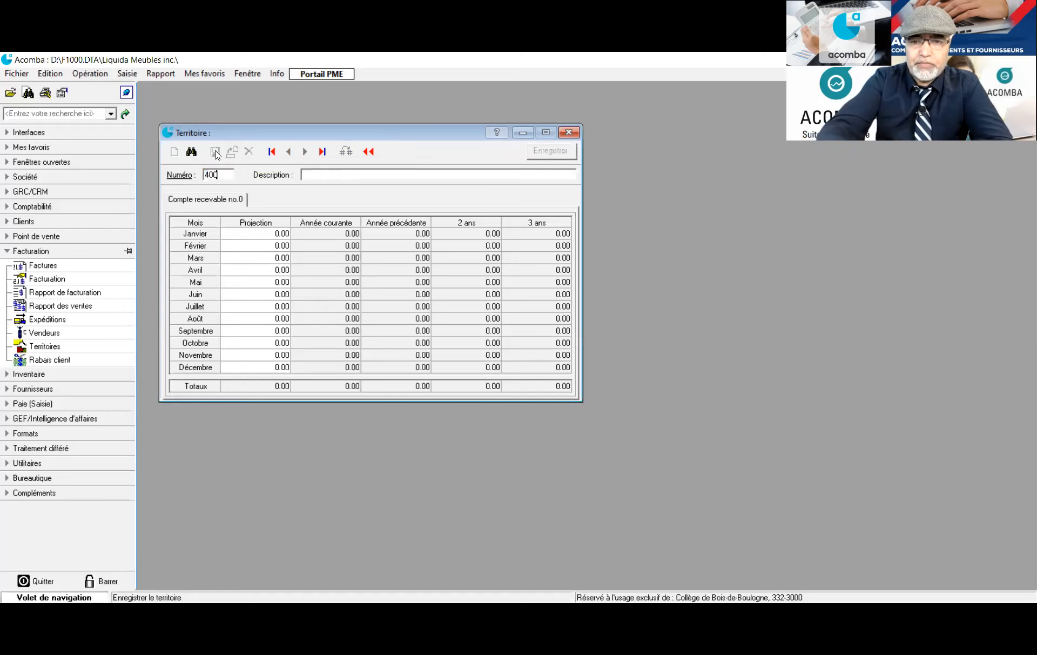
key("Tab")
type("L")
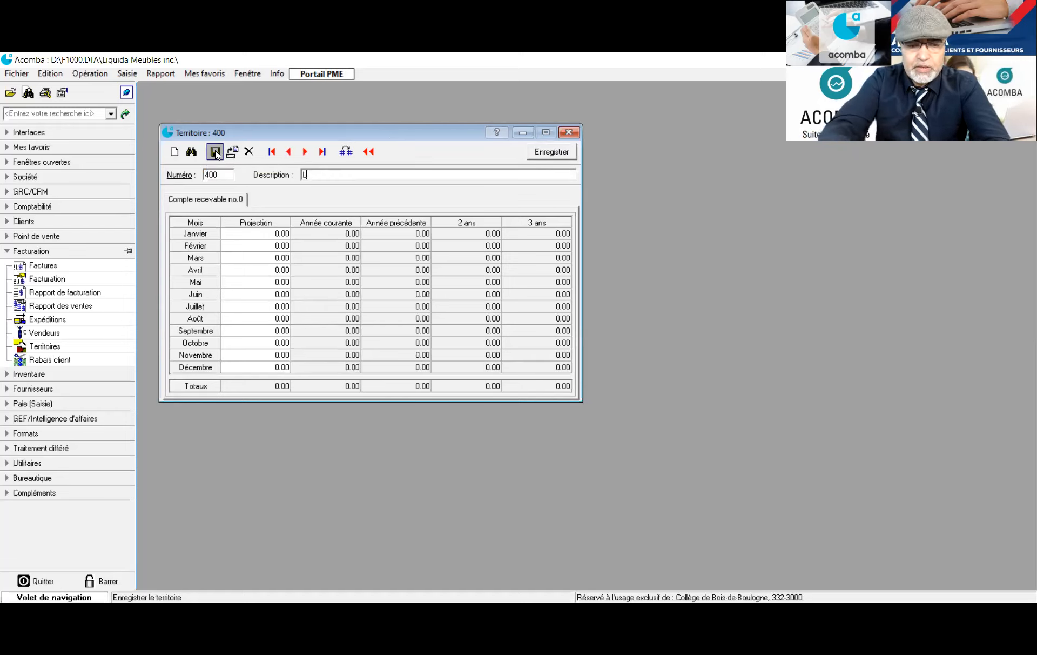
type("Aval")
key("BackSpace")
key("BackSpace")
key("BackSpace")
key("BackSpace")
type("aval")
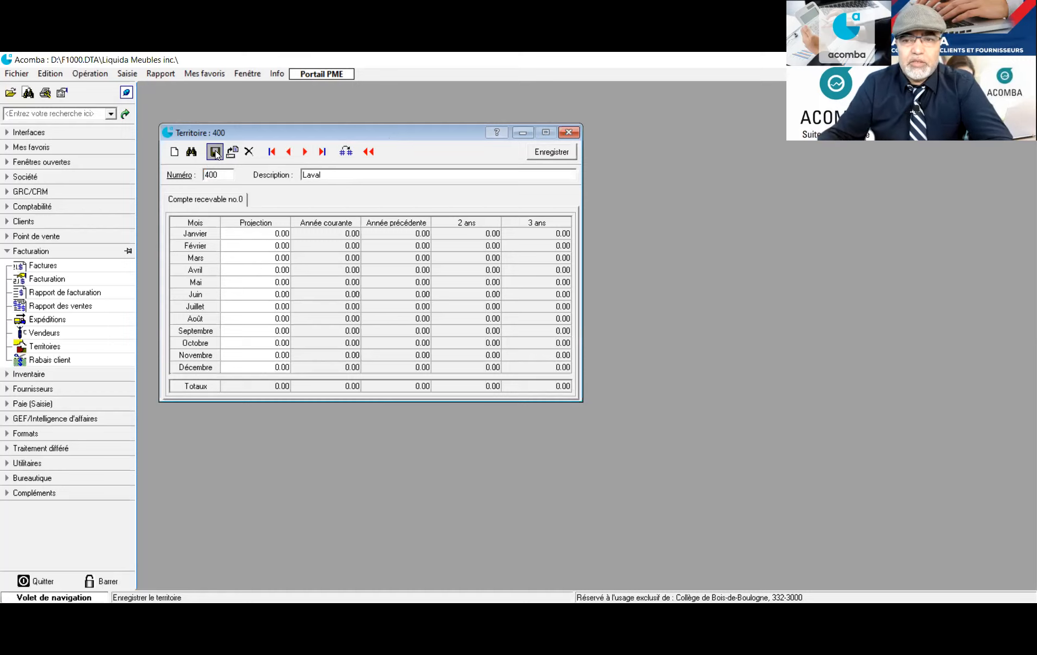
left_click(215, 152)
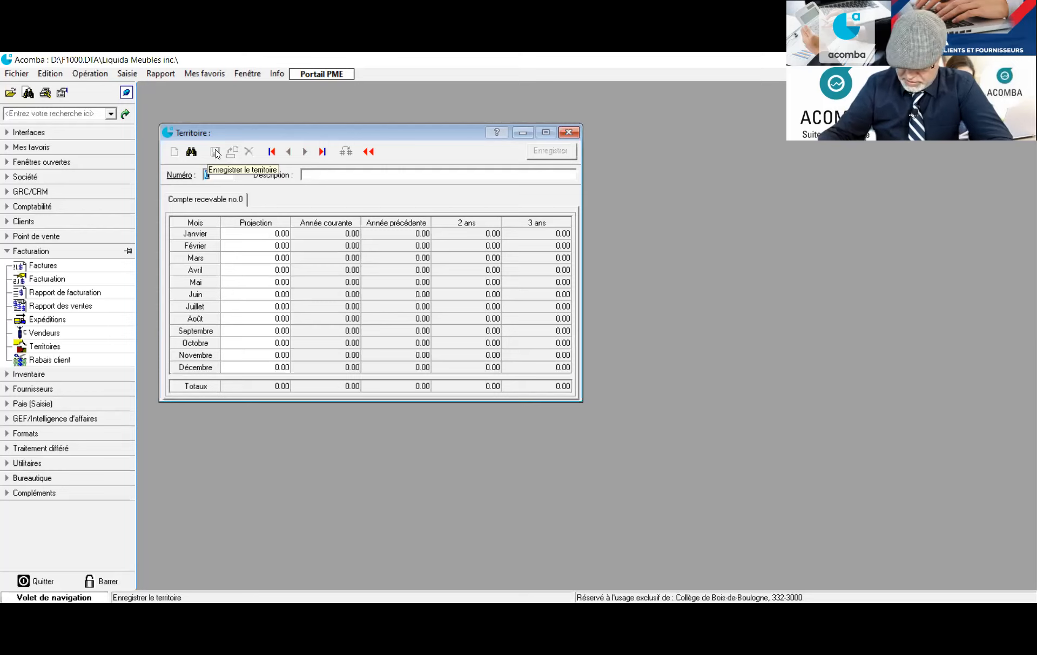
Save territory 500 Drummondville and close the territories window
type("500")
key("Tab")
type("Dru")
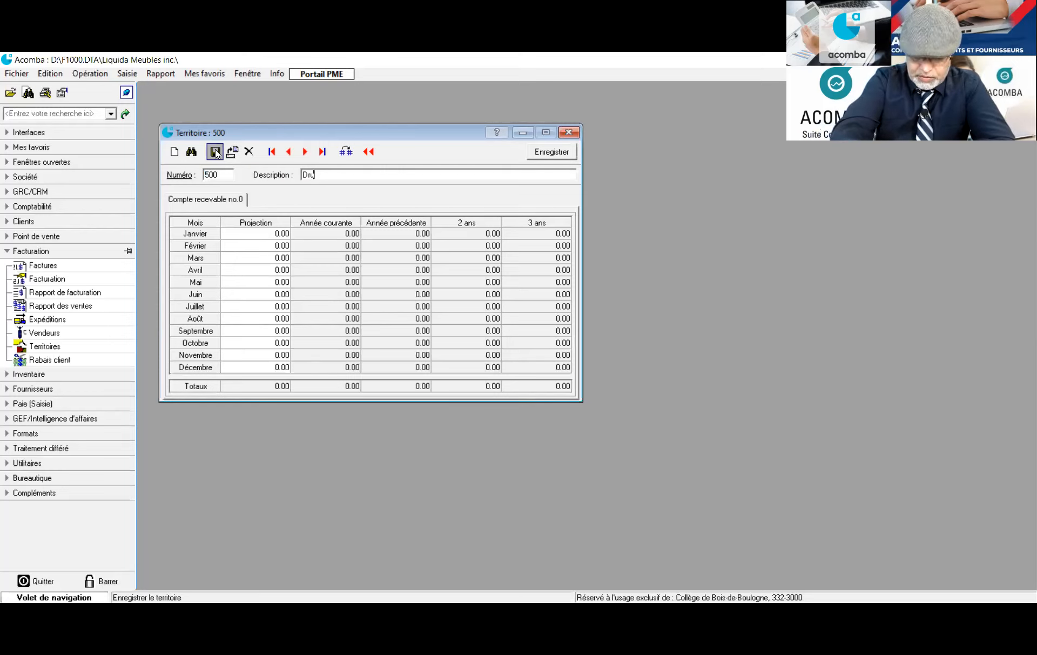
type("mmond")
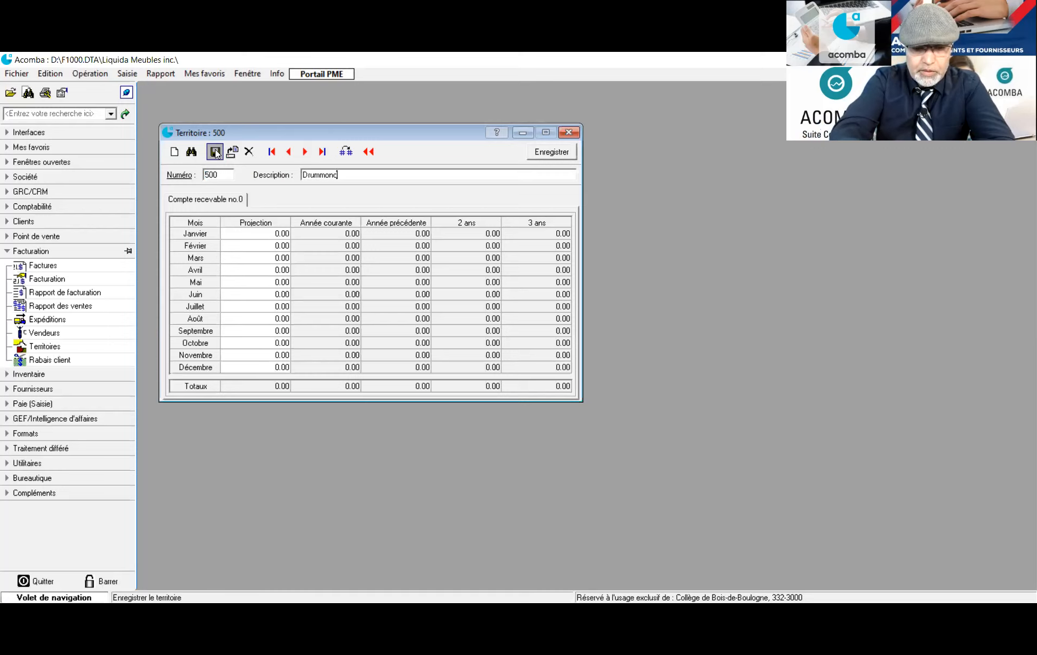
type("ville")
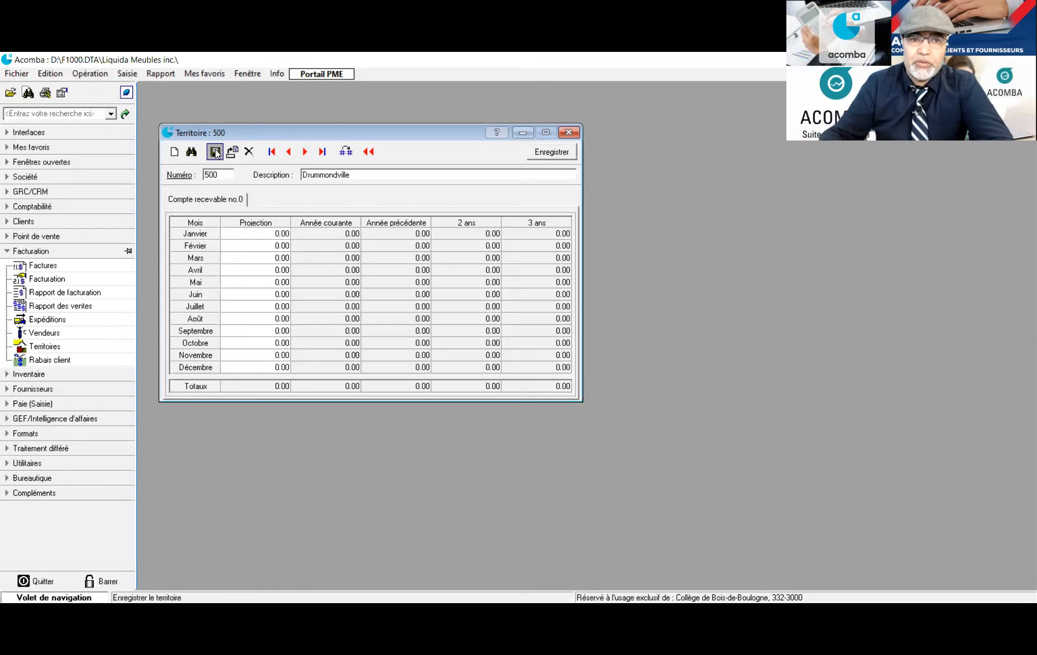
left_click(215, 153)
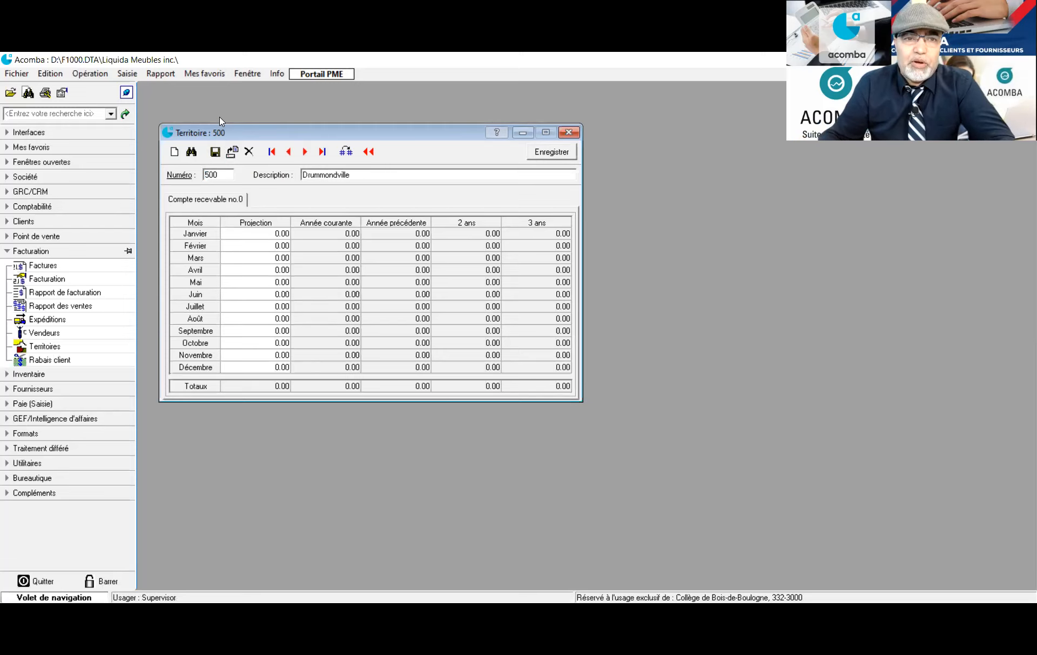
left_click(215, 152)
left_click(568, 132)
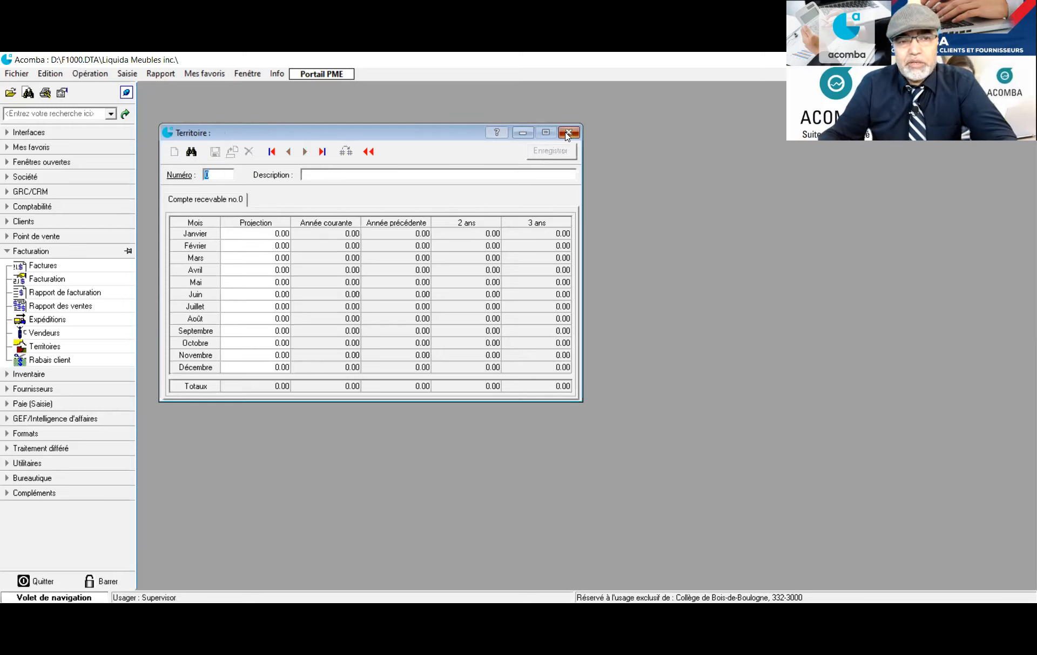
left_click(108, 278)
left_click(51, 360)
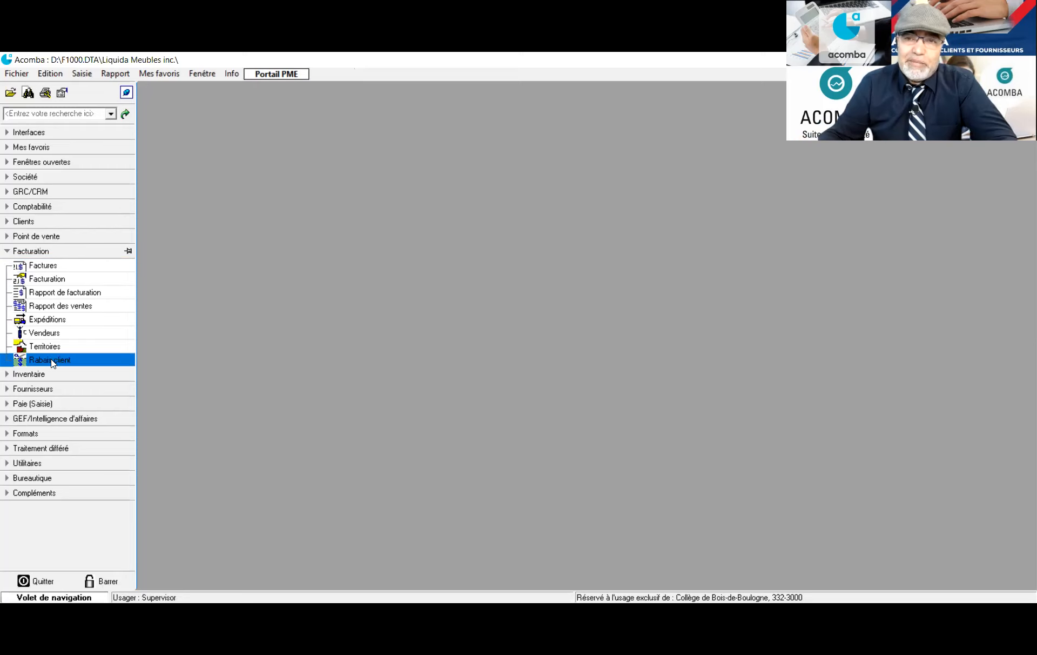
Open the Rabais client list and start new discount record number 1
double_click(52, 359)
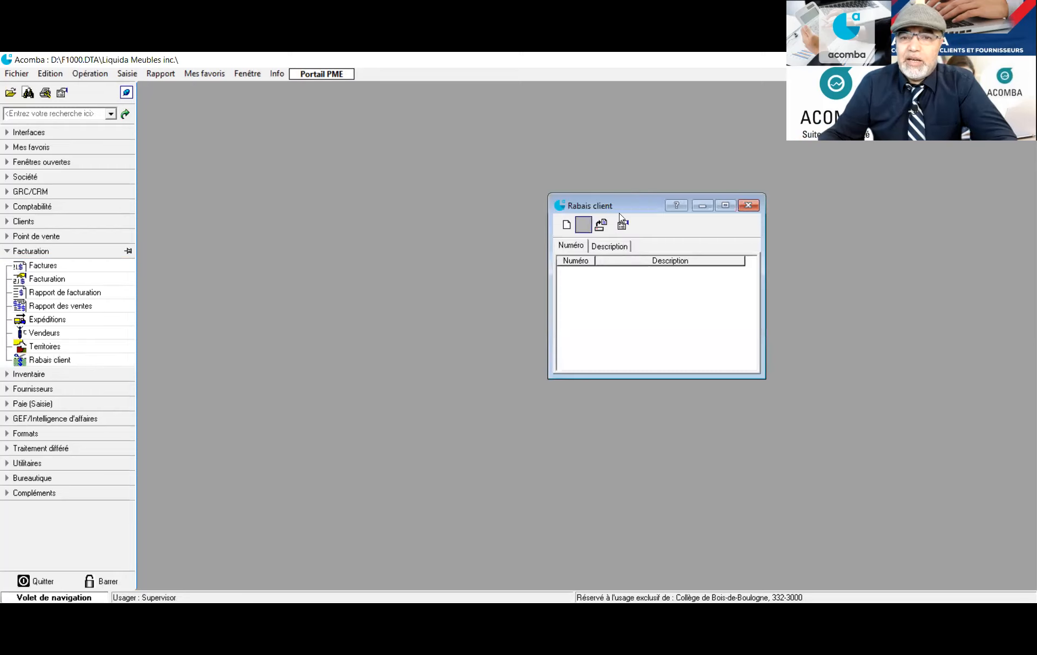
left_click_drag(638, 197, 265, 109)
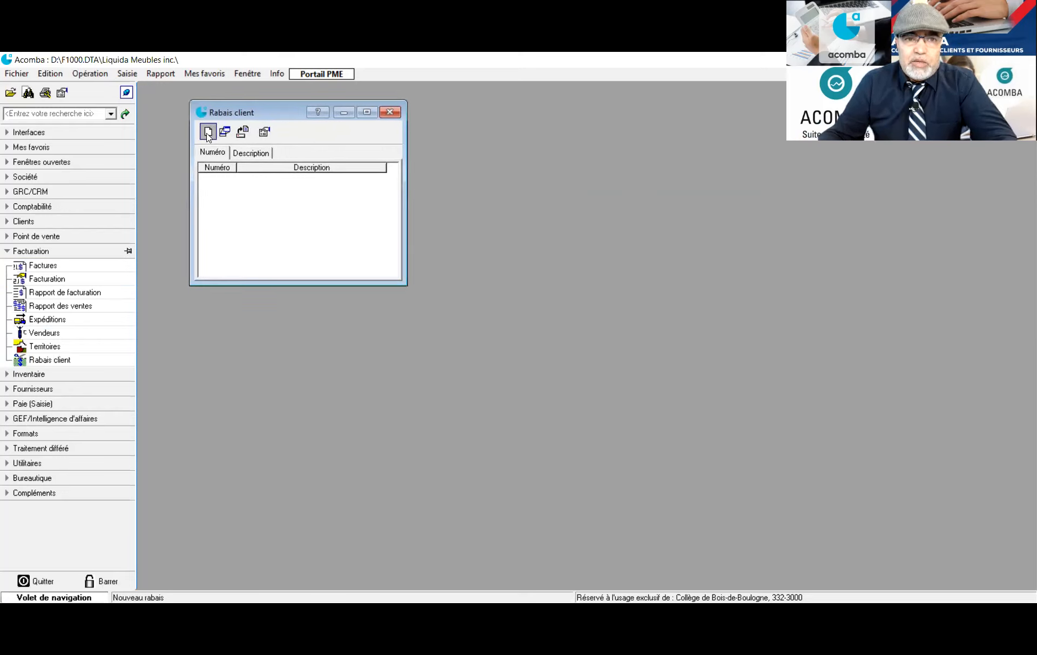
left_click(208, 135)
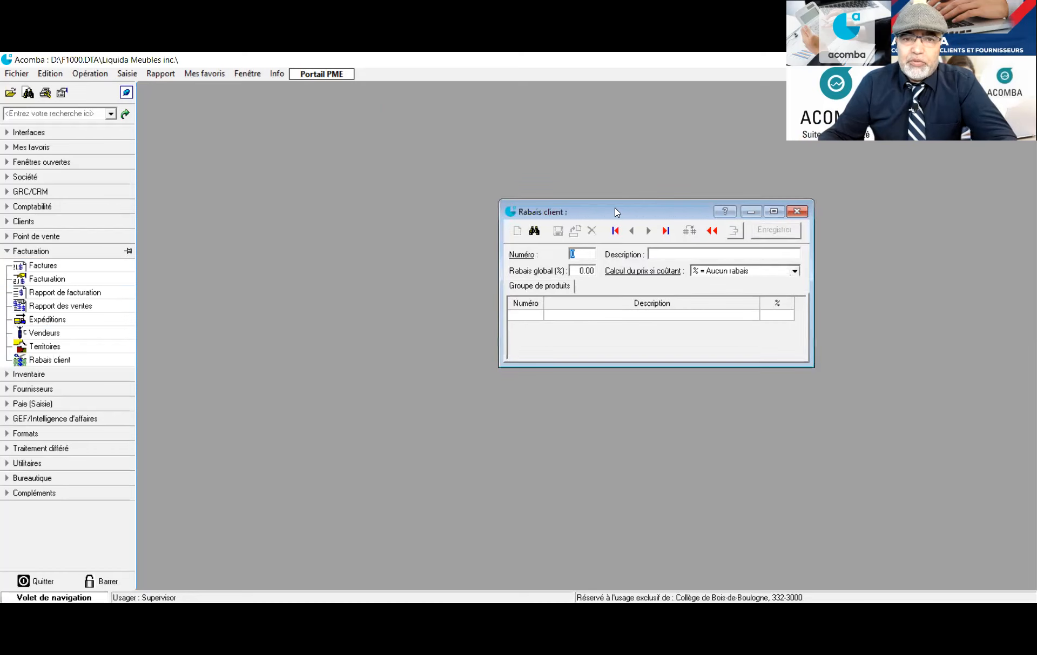
left_click_drag(614, 208, 376, 172)
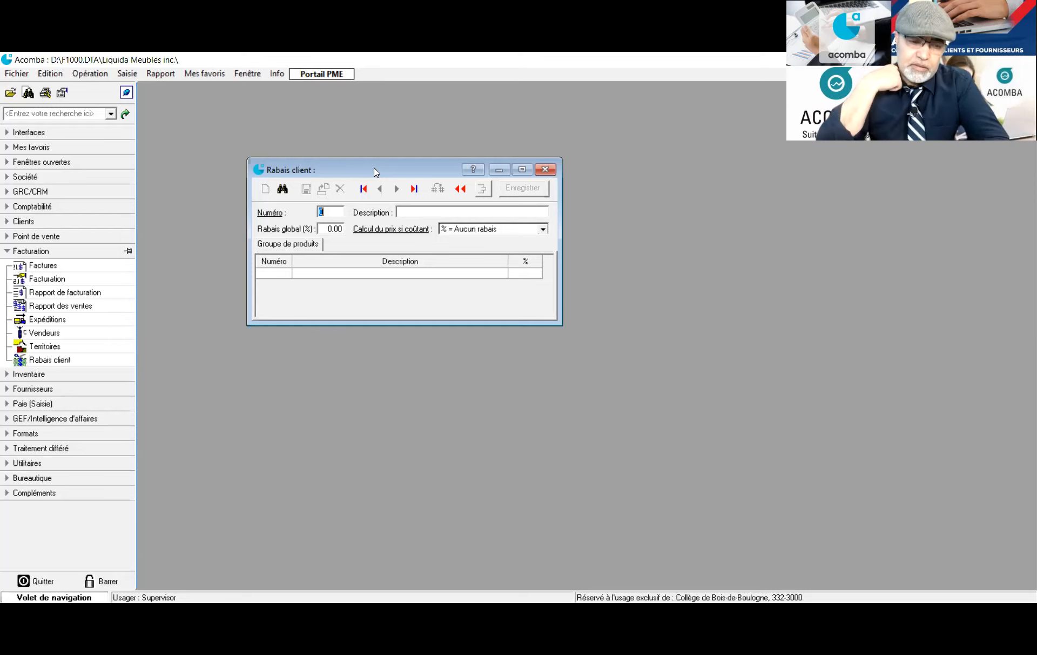
key("Tab")
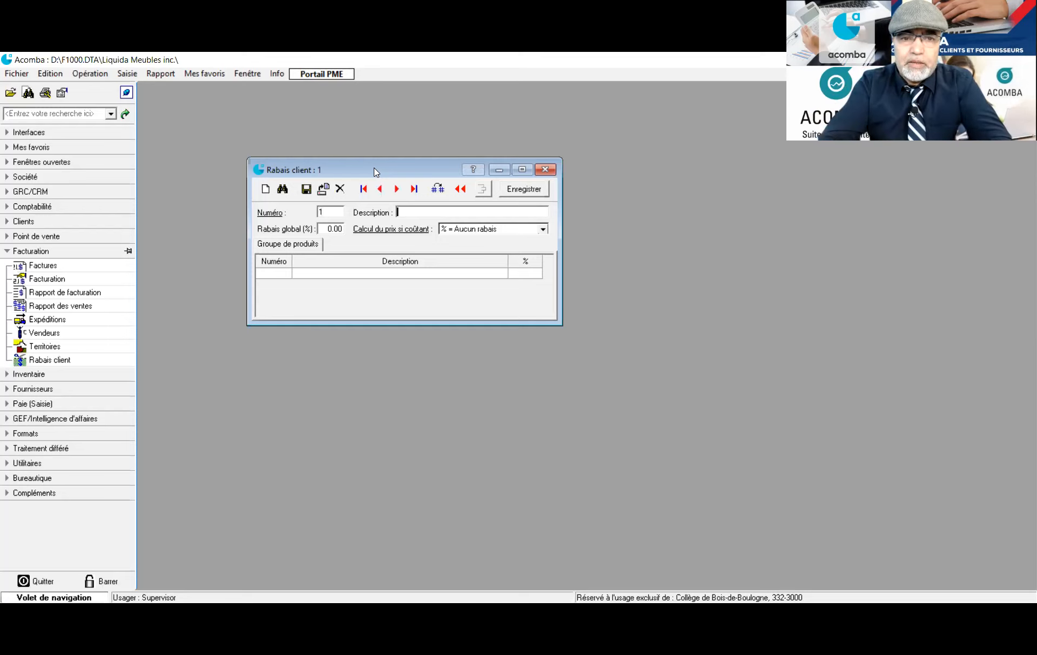
Save discount 1 'Actionnaires' at 15% calculated as Rabais additionnel
type("Action")
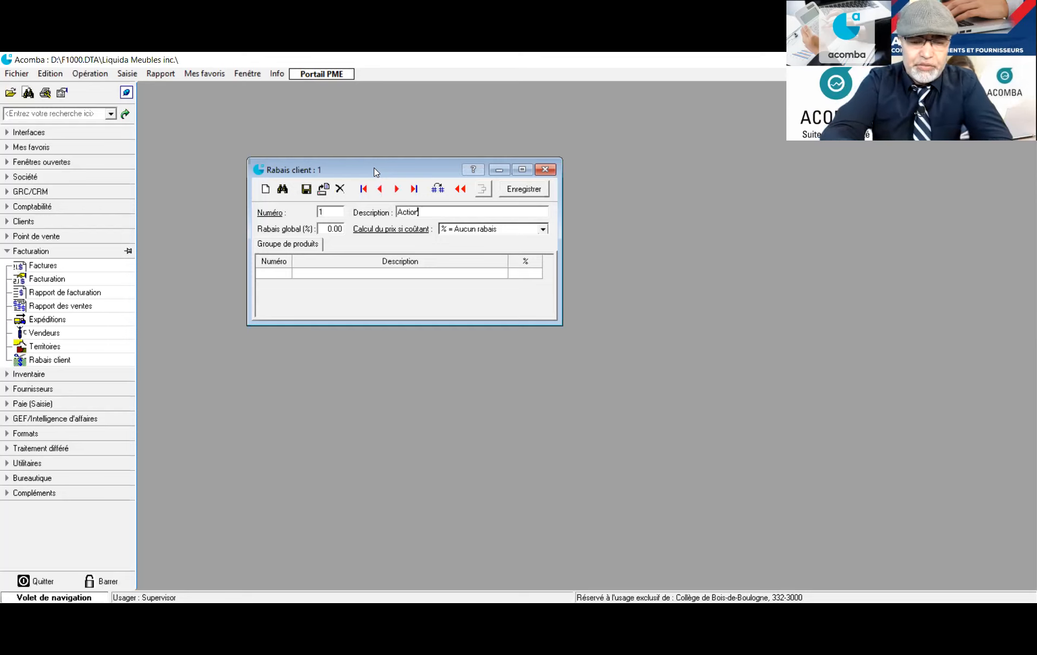
type("naires")
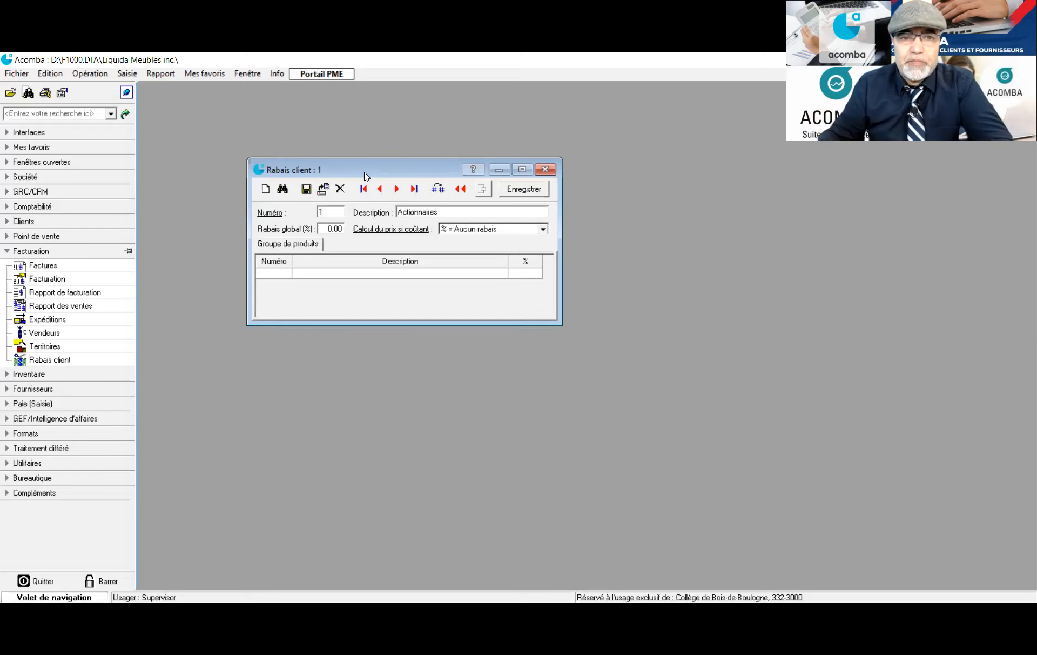
key("Tab")
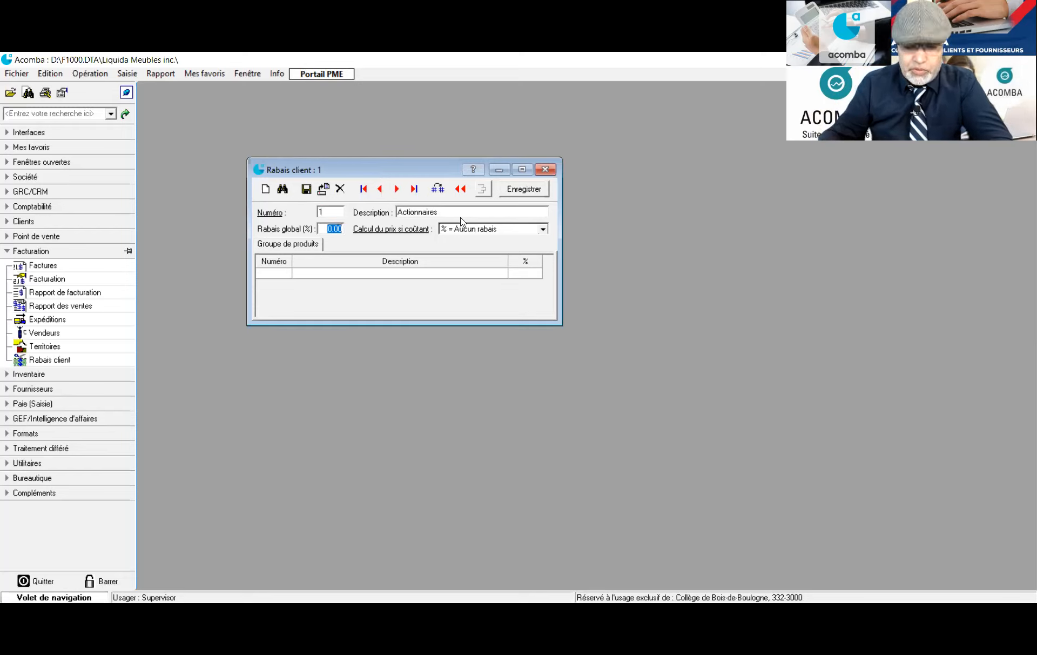
type("15")
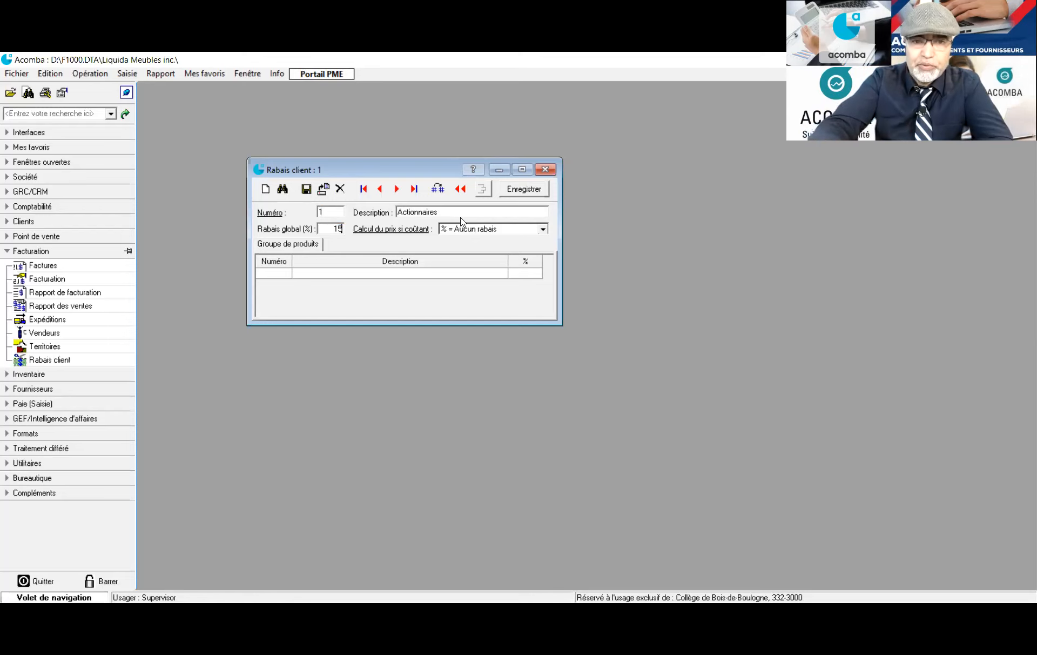
left_click(547, 229)
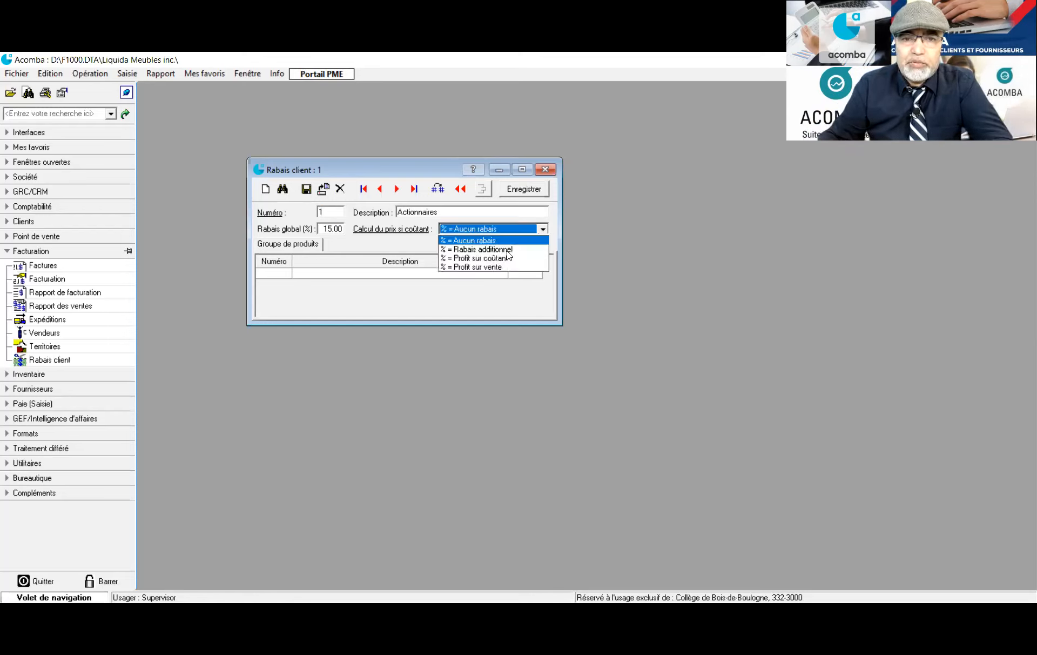
left_click(507, 250)
left_click(306, 189)
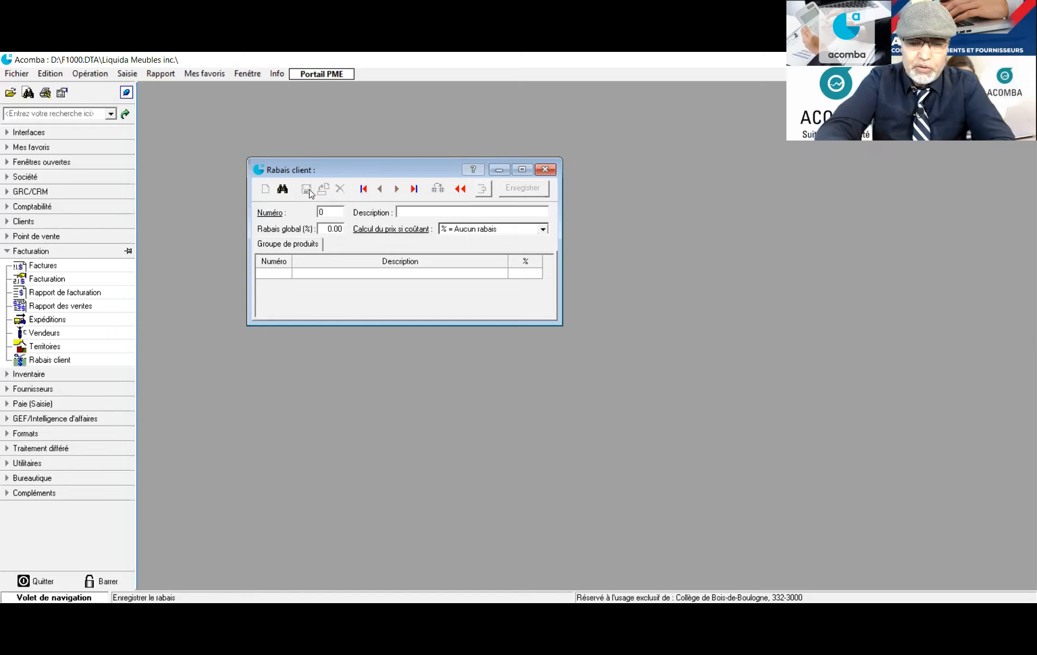
Save discount 2 'Employés' at 5% calculated as Rabais additionnel
type("2")
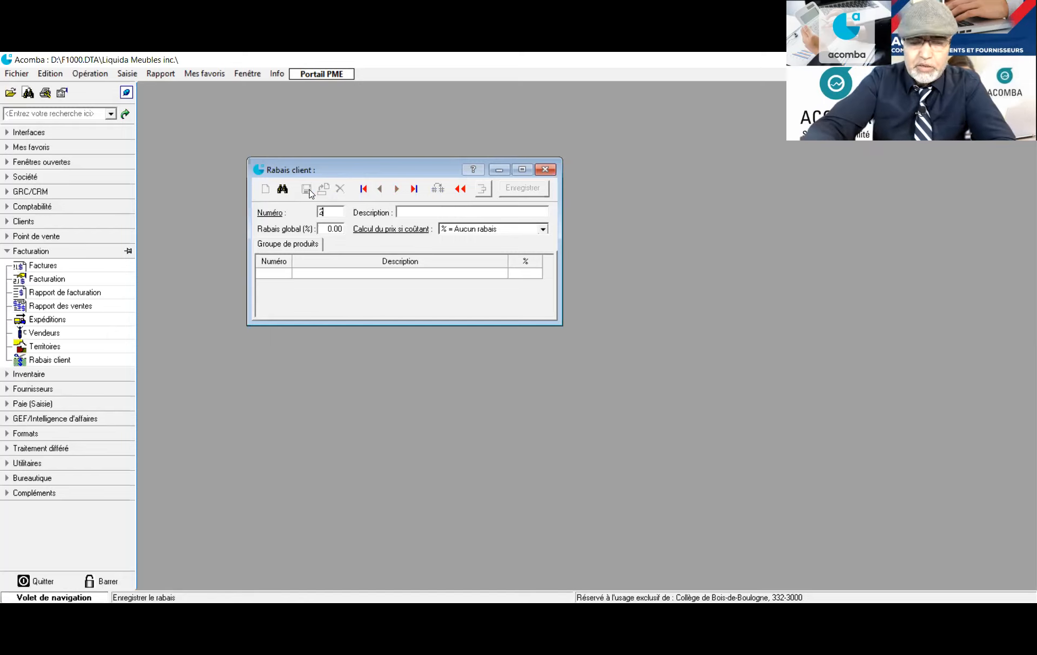
key("Tab")
type("Emp")
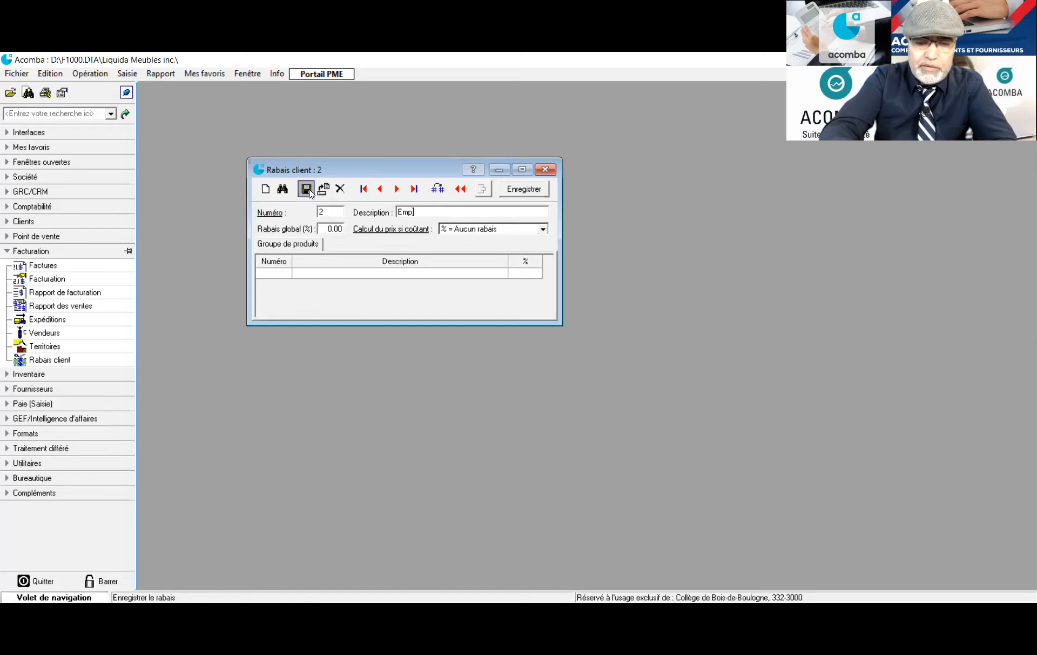
type("loyés")
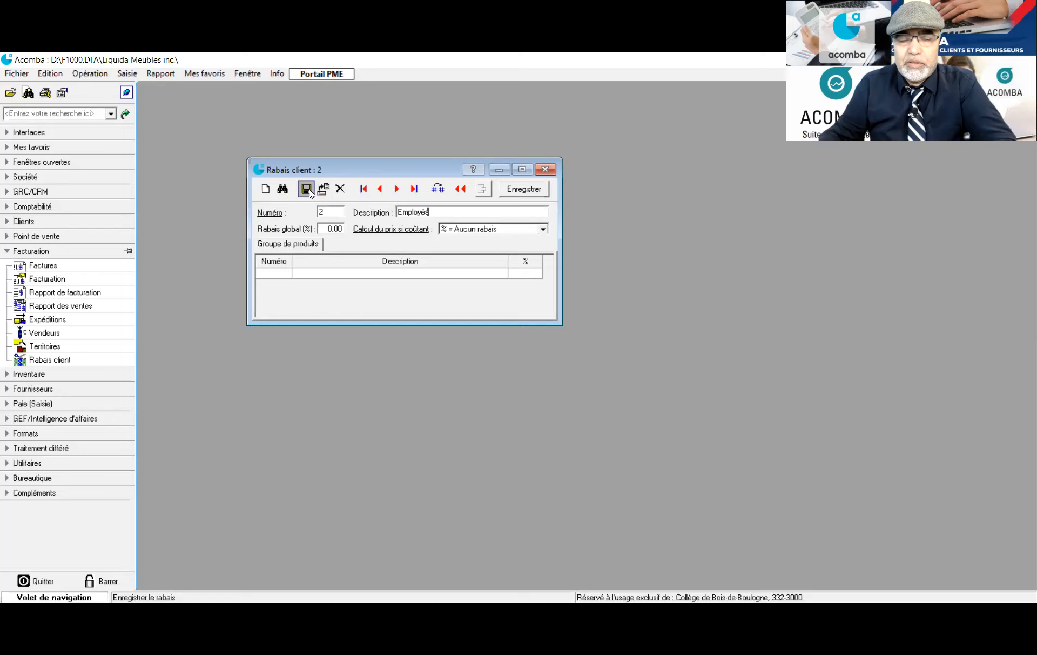
key("Tab")
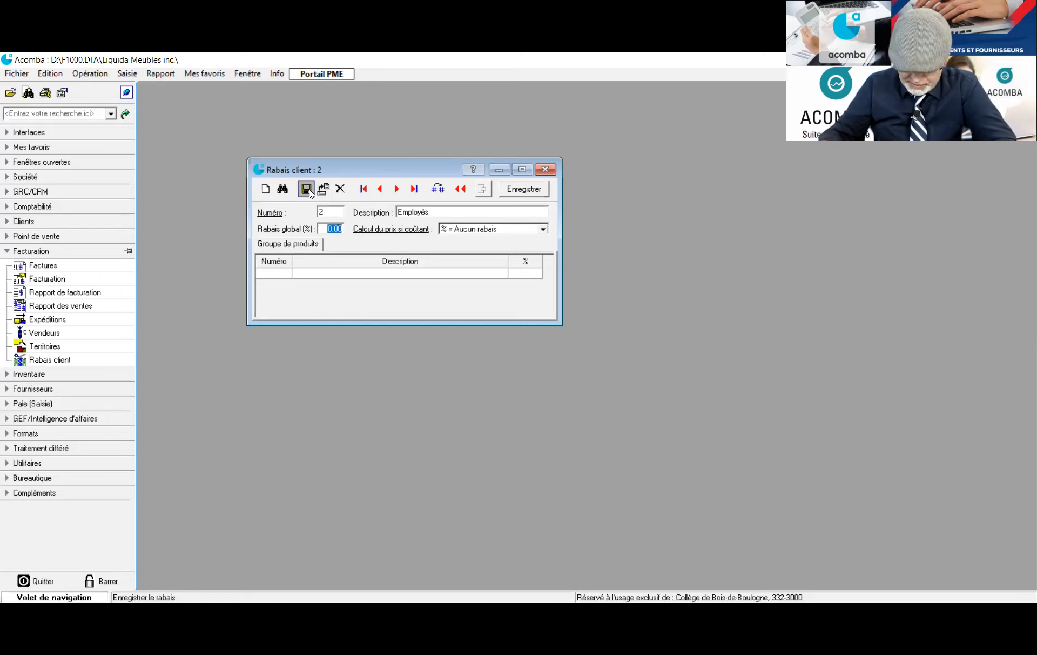
type("5")
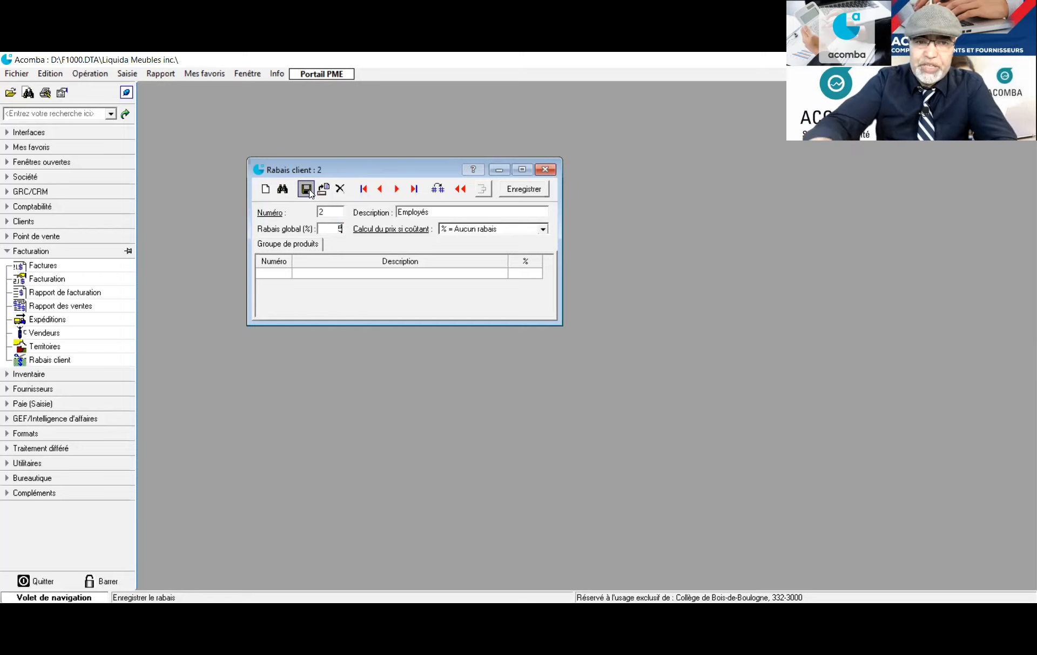
key("Tab")
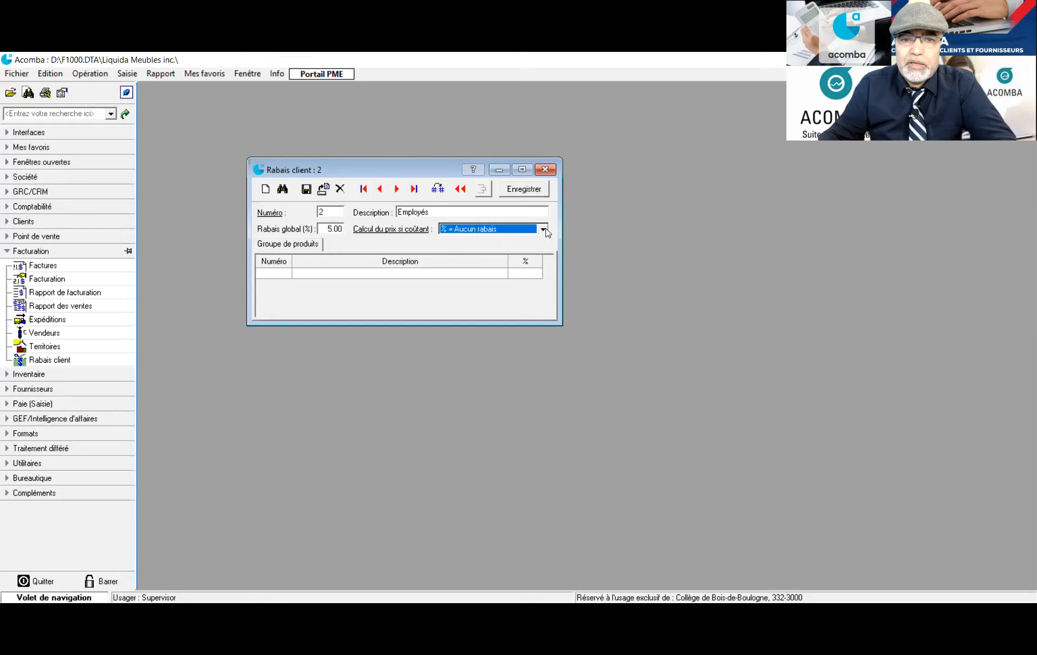
key("alt+Down")
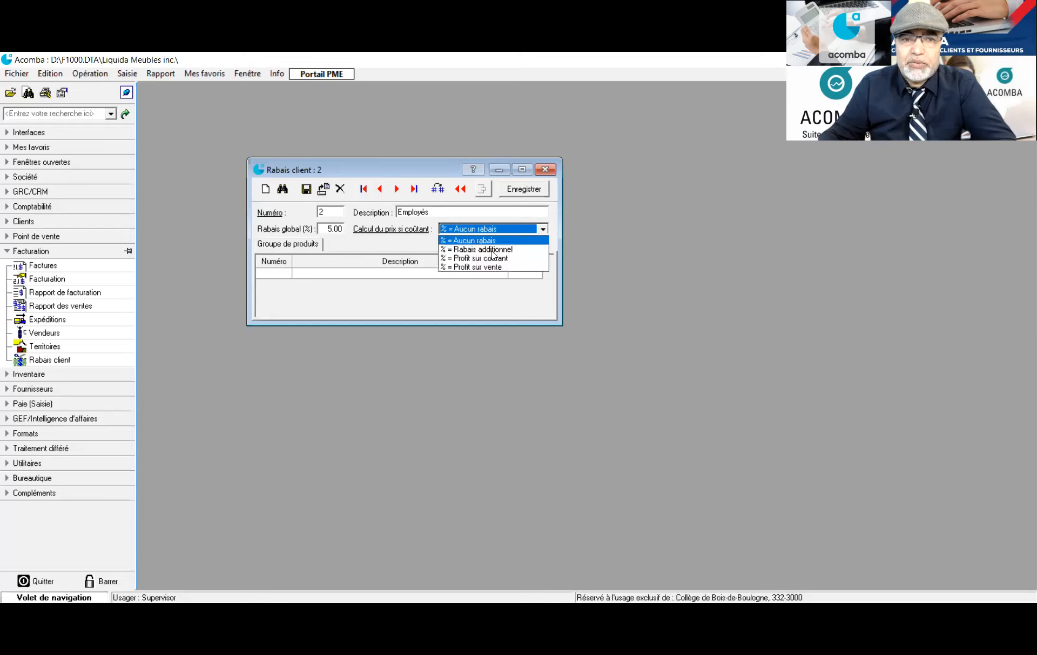
left_click(492, 250)
left_click(306, 190)
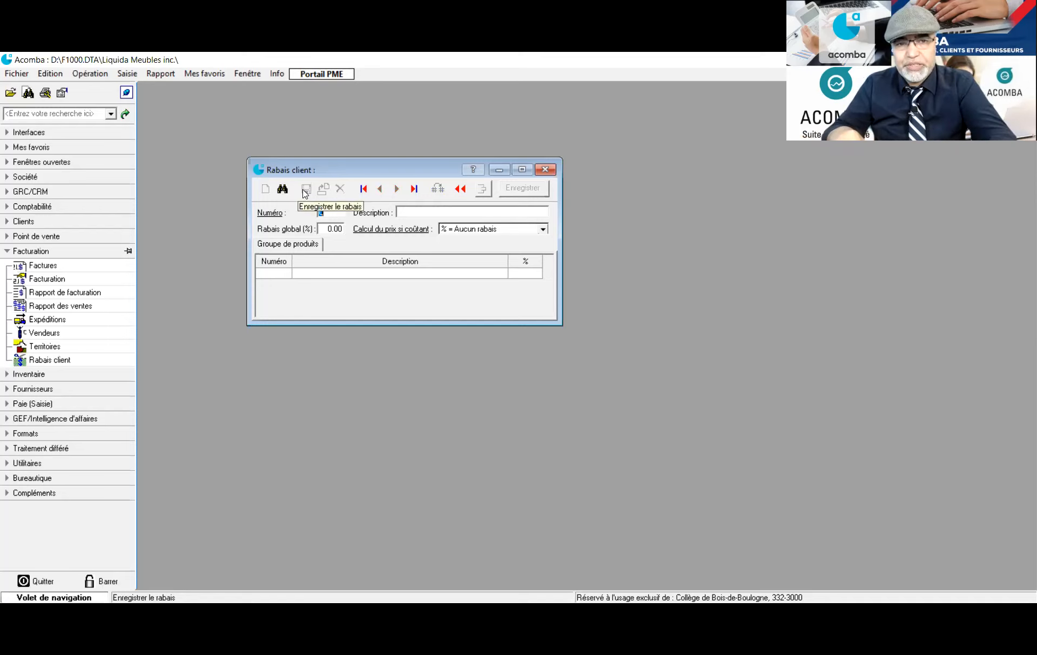
Save discount 3 'Grossistes' at 5% as Rabais additionnel
type("3")
key("Tab")
type("Grossistes")
key("Tab")
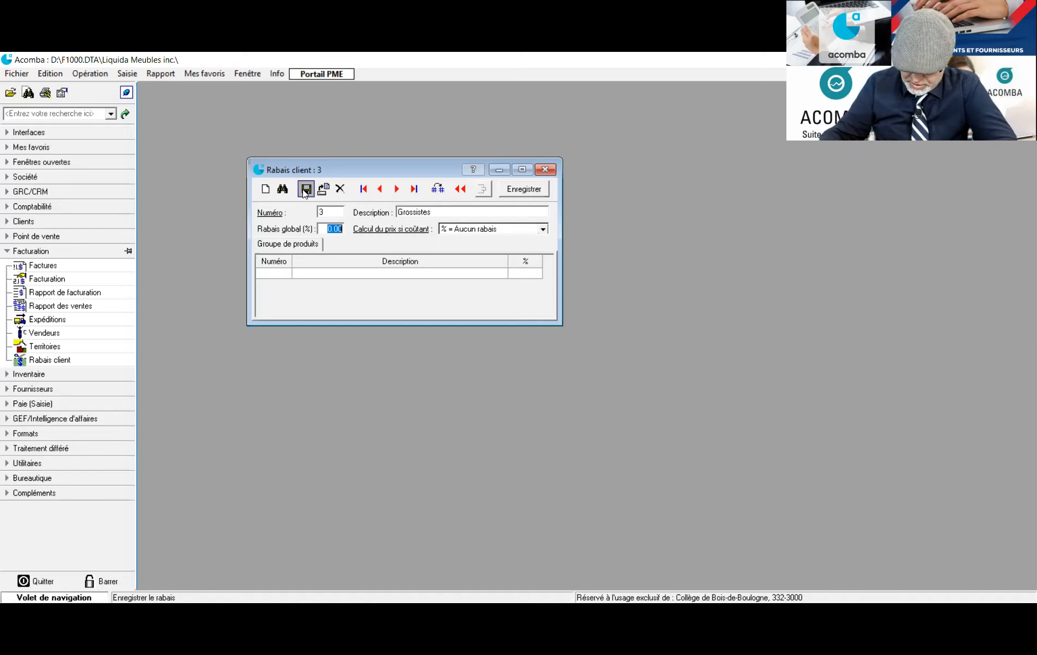
type("5")
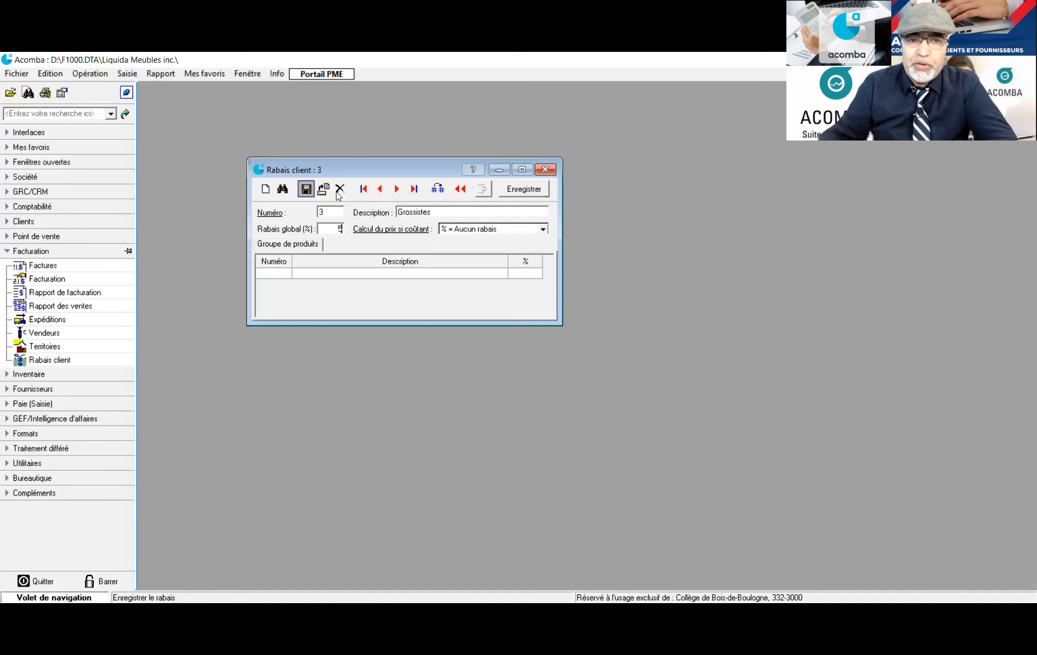
left_click(543, 229)
left_click(497, 250)
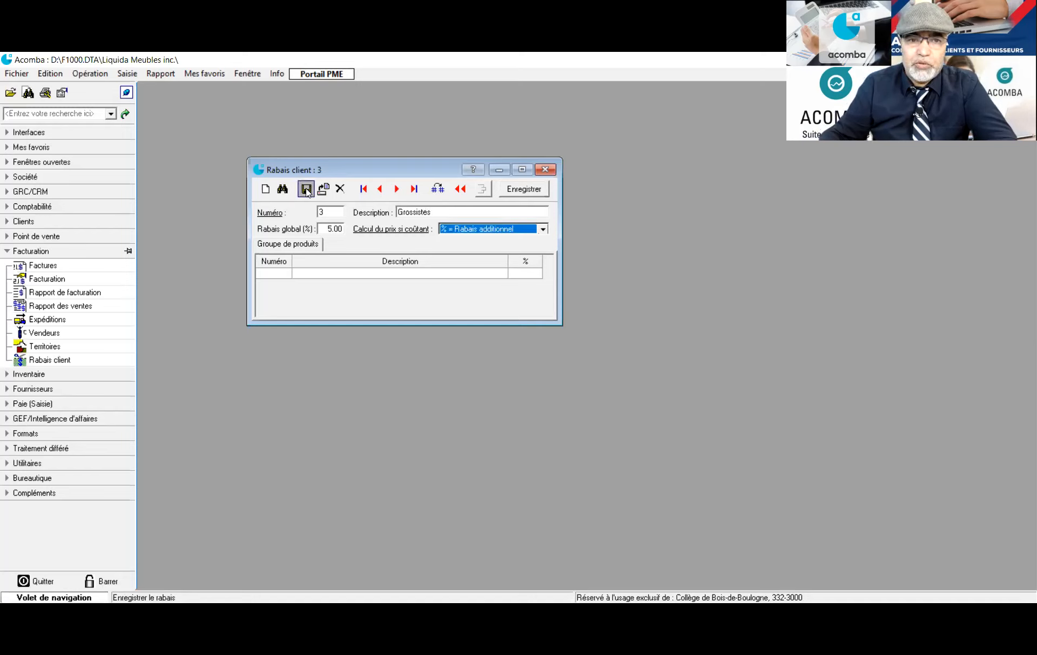
left_click(306, 189)
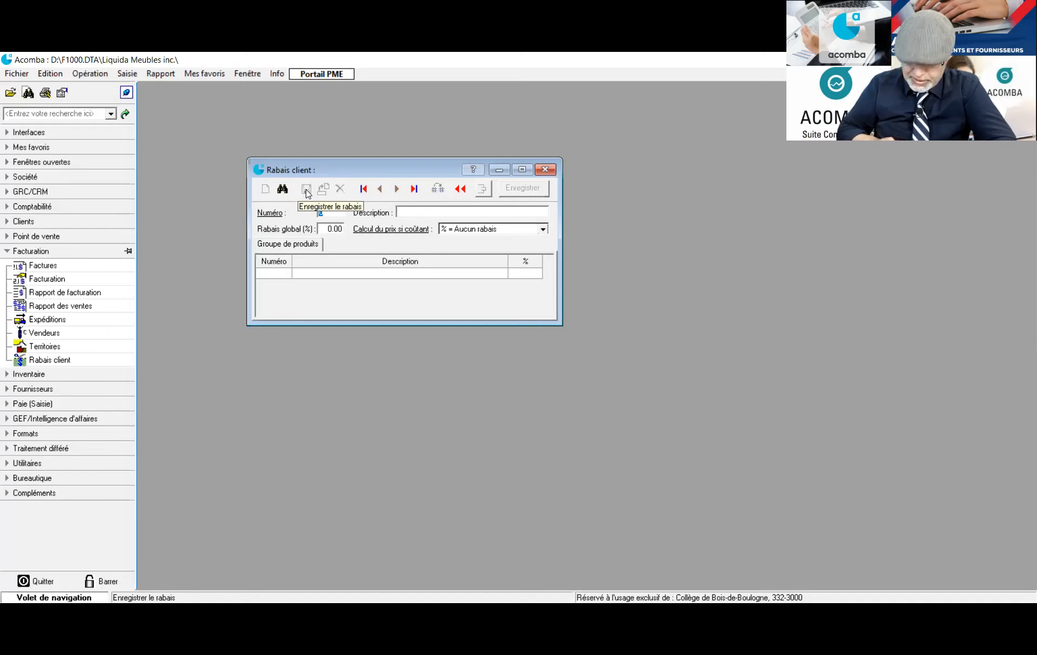
Save discount 4 'Distributeurs' at 5% as Rabais additionnel
type("4")
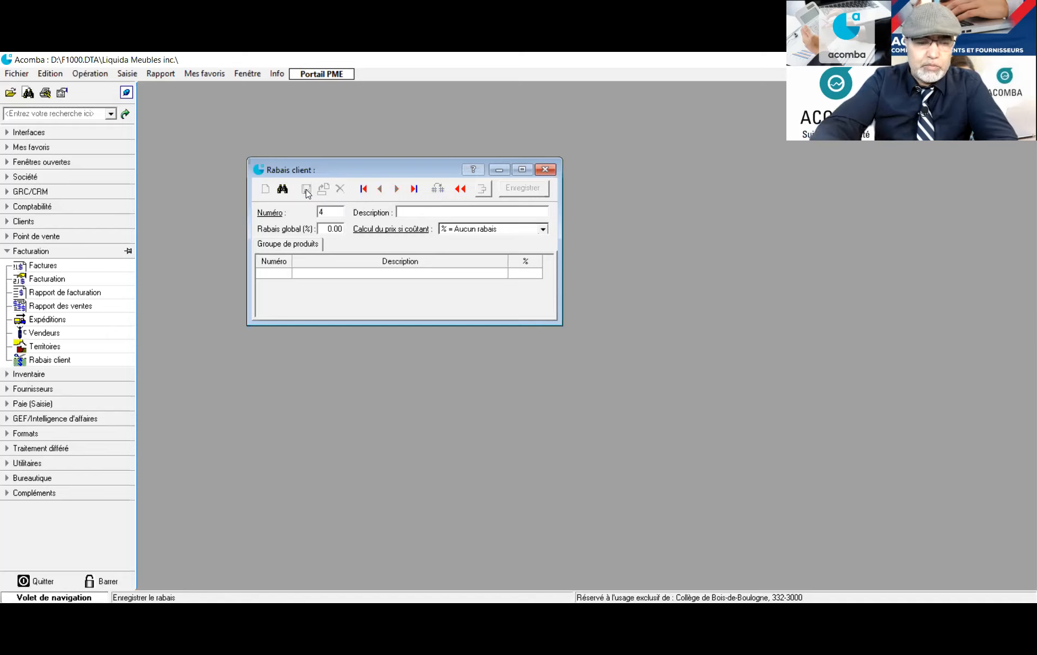
key("Return")
type("Distributeur")
key("BackSpace")
key("BackSpace")
type("urs")
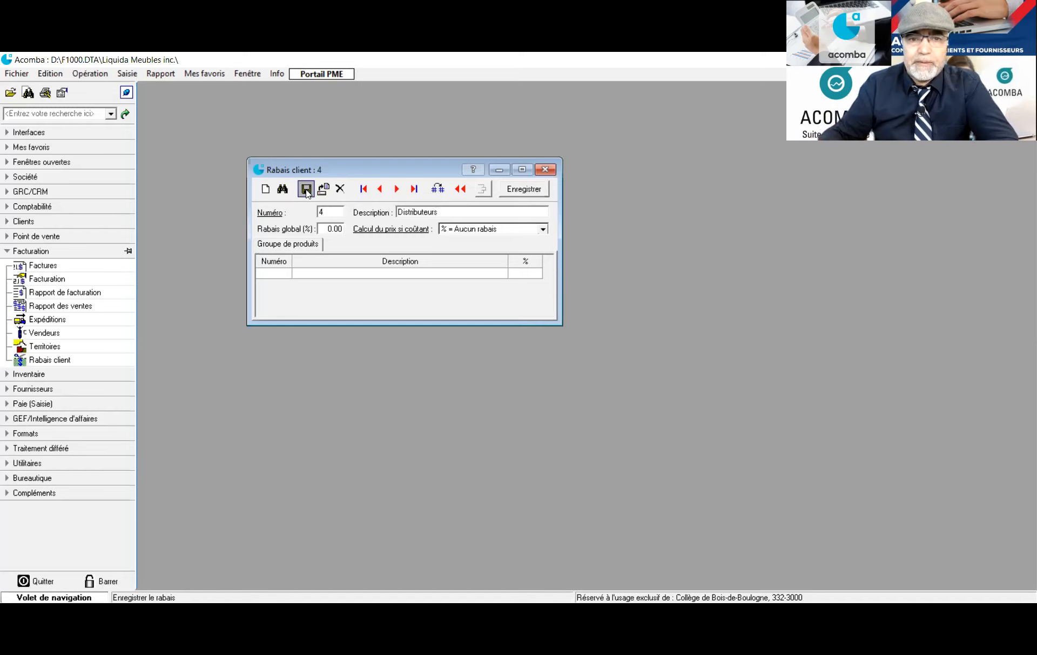
left_click(327, 228)
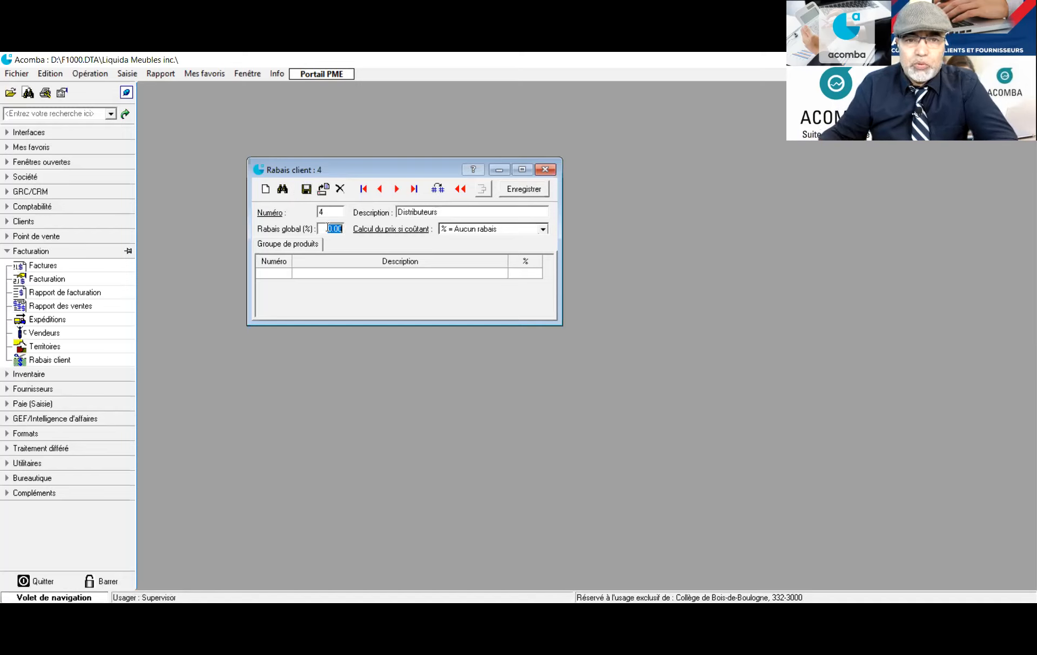
type("5")
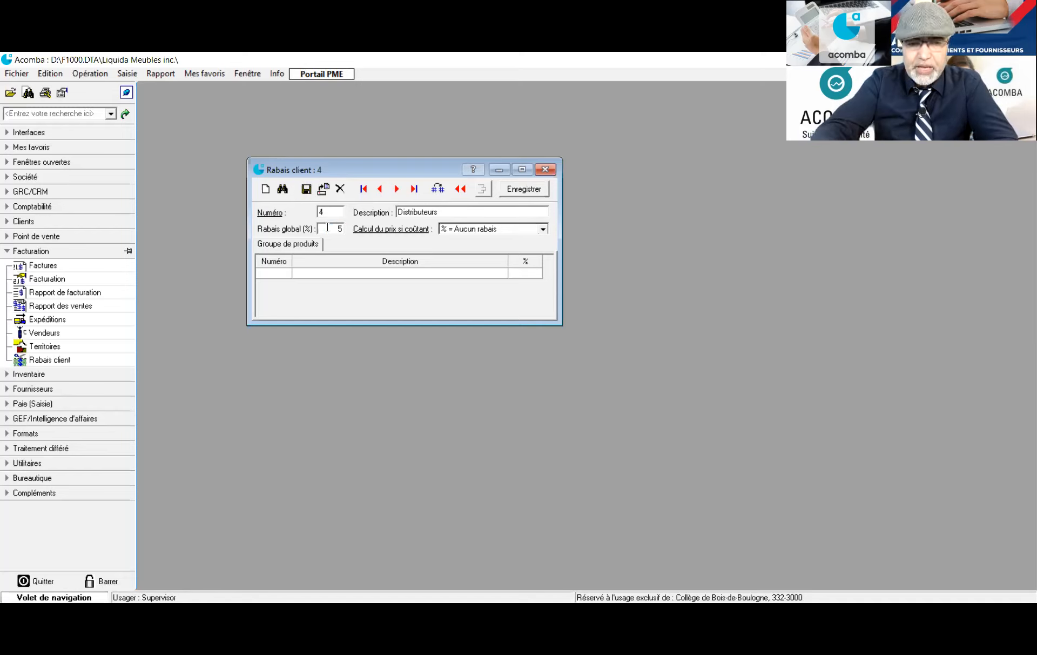
key("Tab")
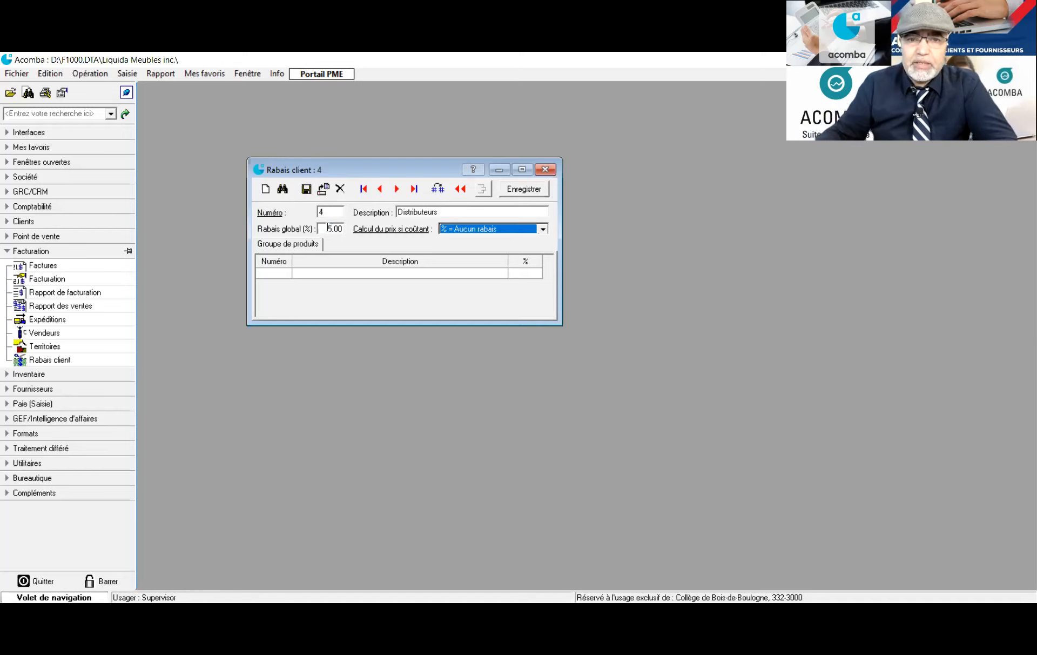
left_click(544, 229)
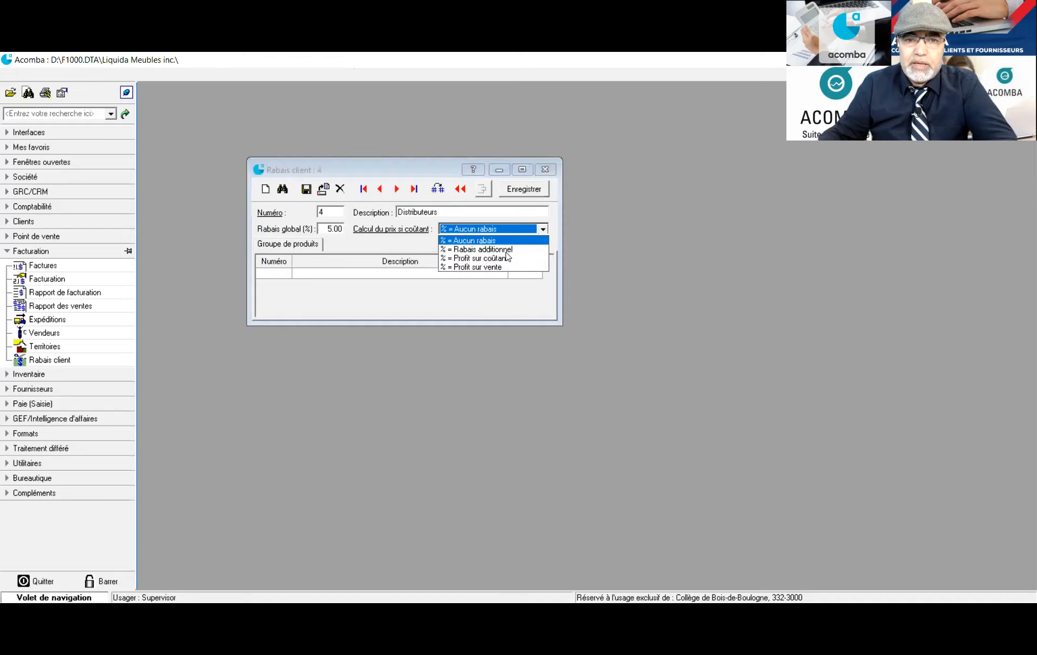
left_click(307, 191)
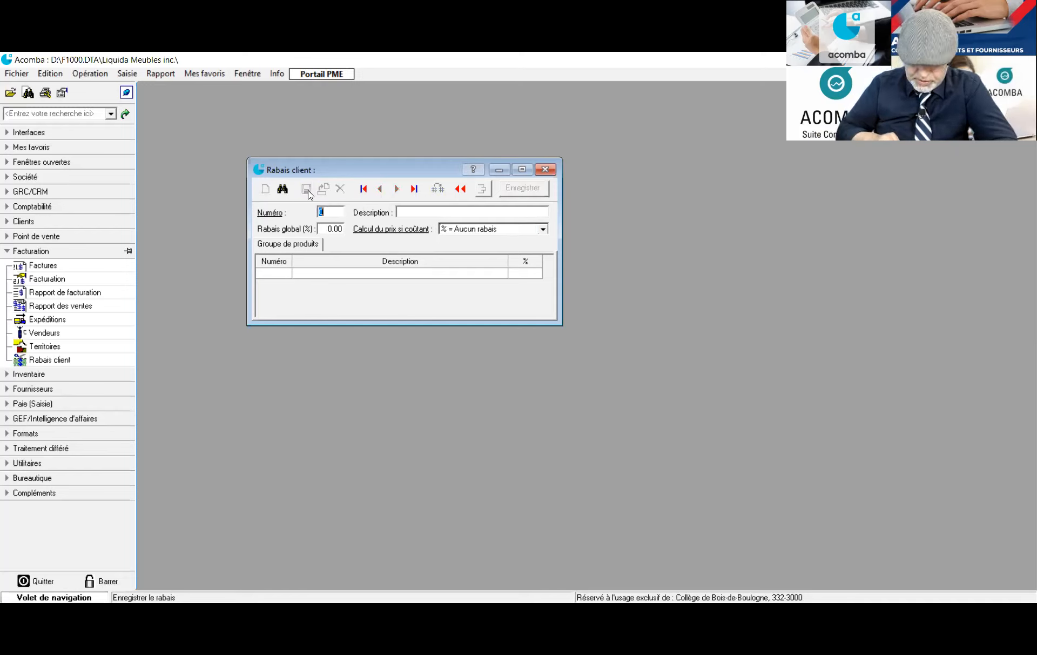
Save discount 5 'Fournisseurs' at 5% as Rabais additionnel
type("5")
key("Tab")
type("Fournissieurs")
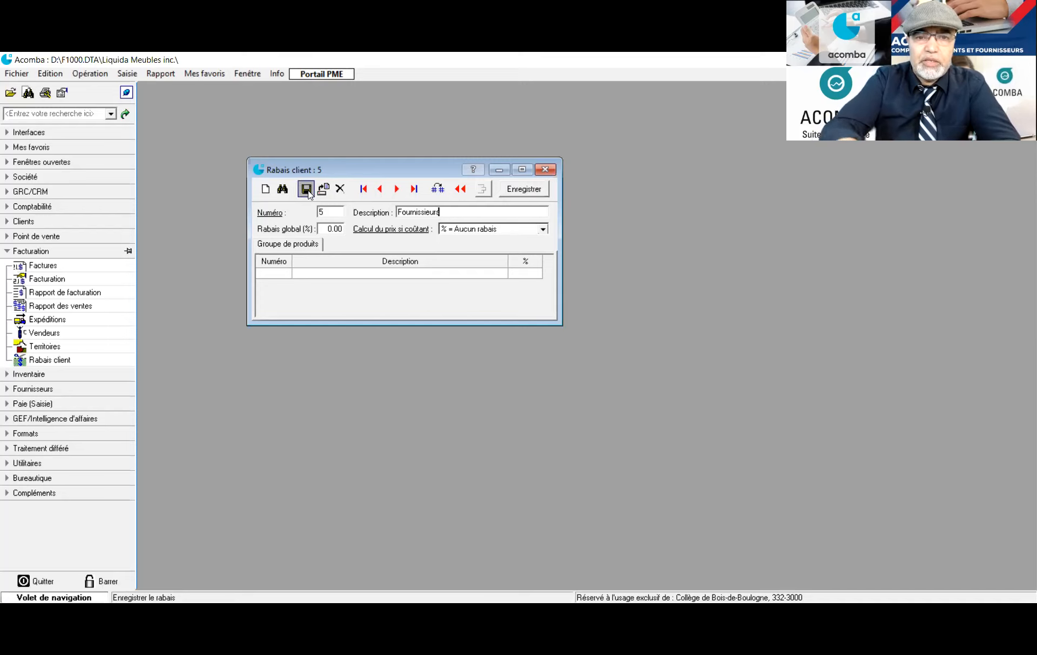
left_click(329, 228)
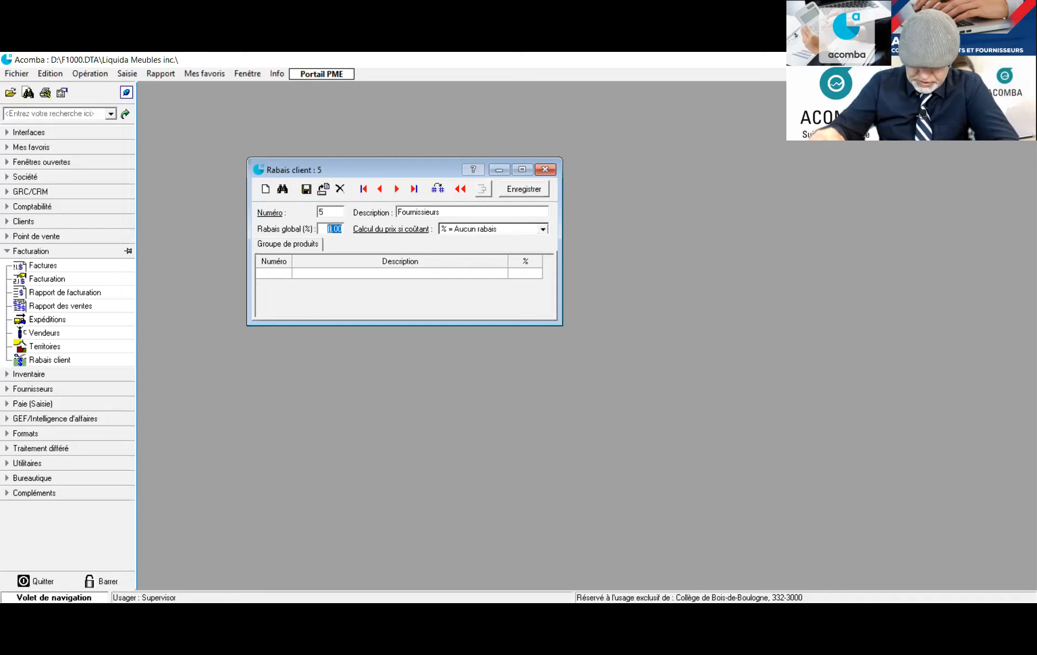
type("5")
key("Tab")
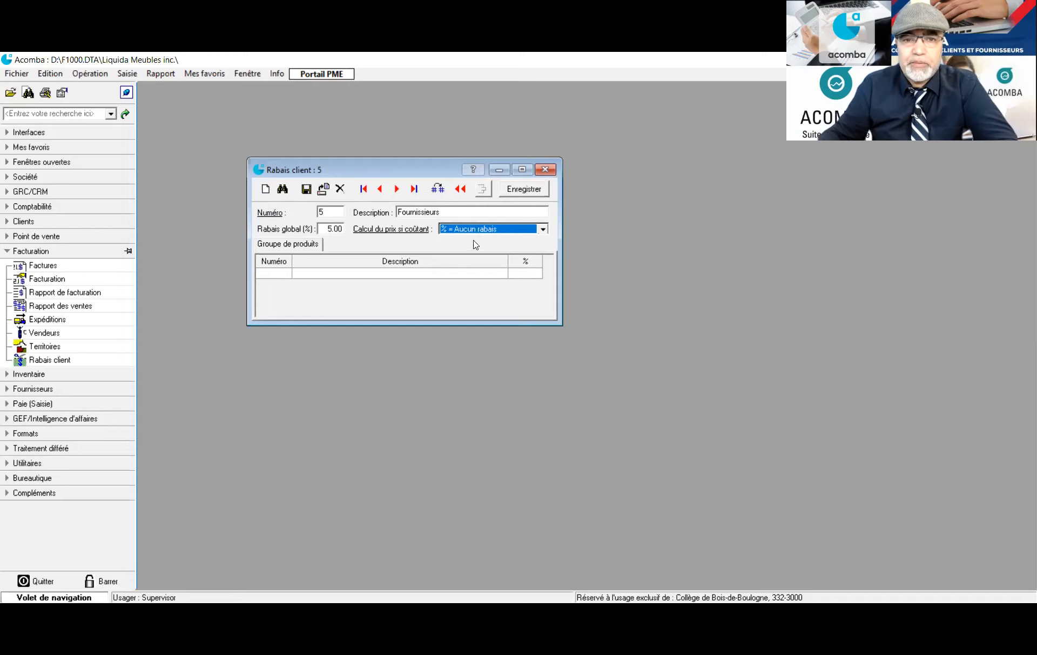
left_click(542, 230)
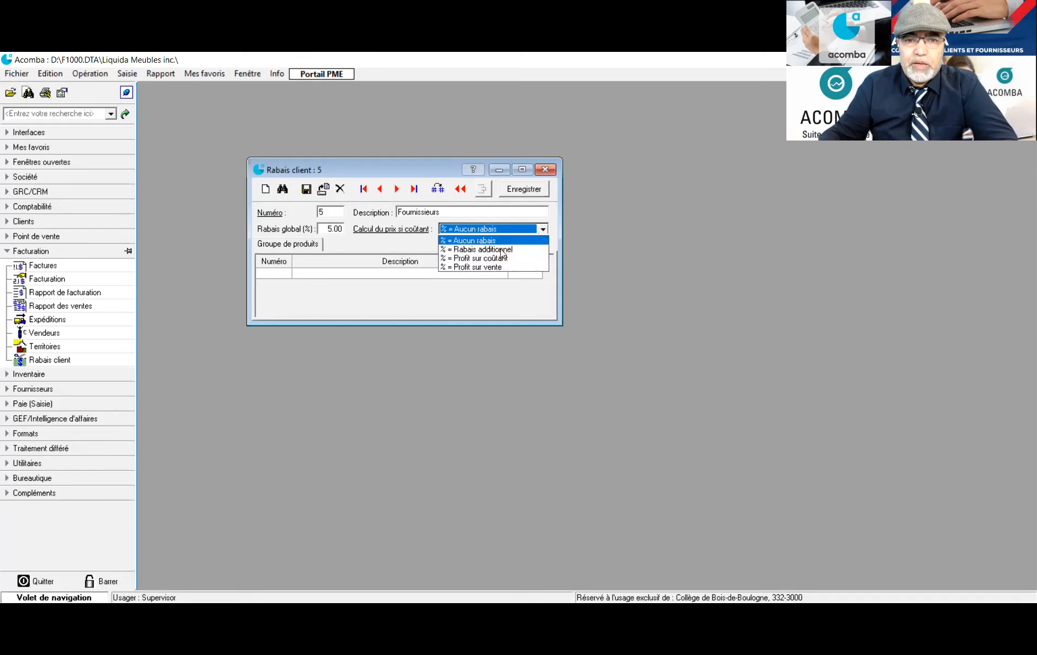
left_click(502, 250)
left_click(307, 189)
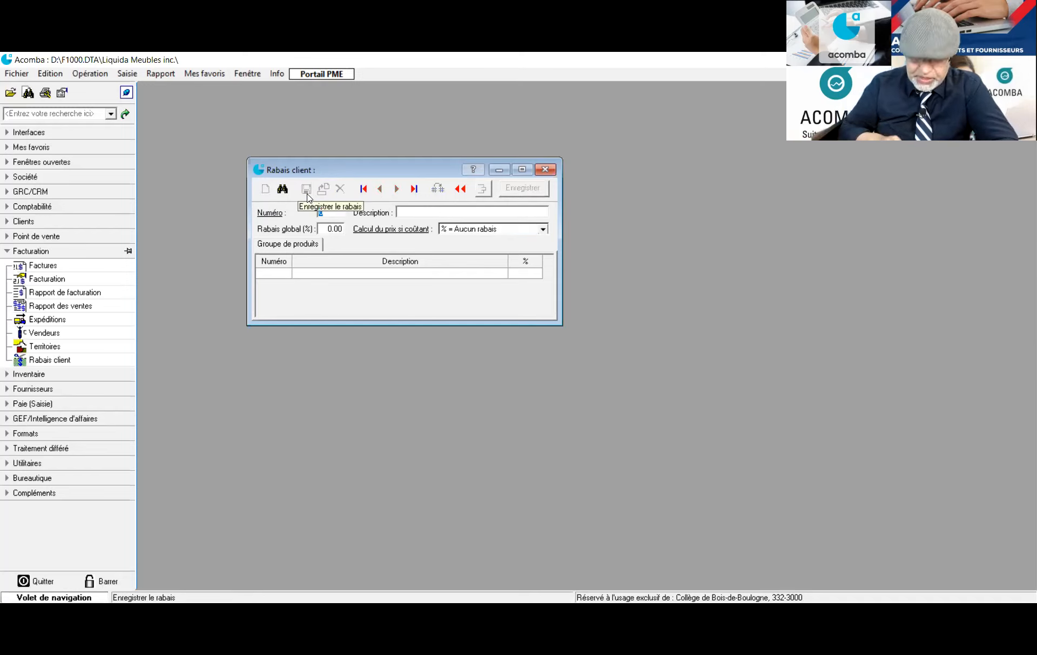
Save discount 6 'Représentants' at 3% as Rabais additionnel
type("6")
key("Return")
type("R")
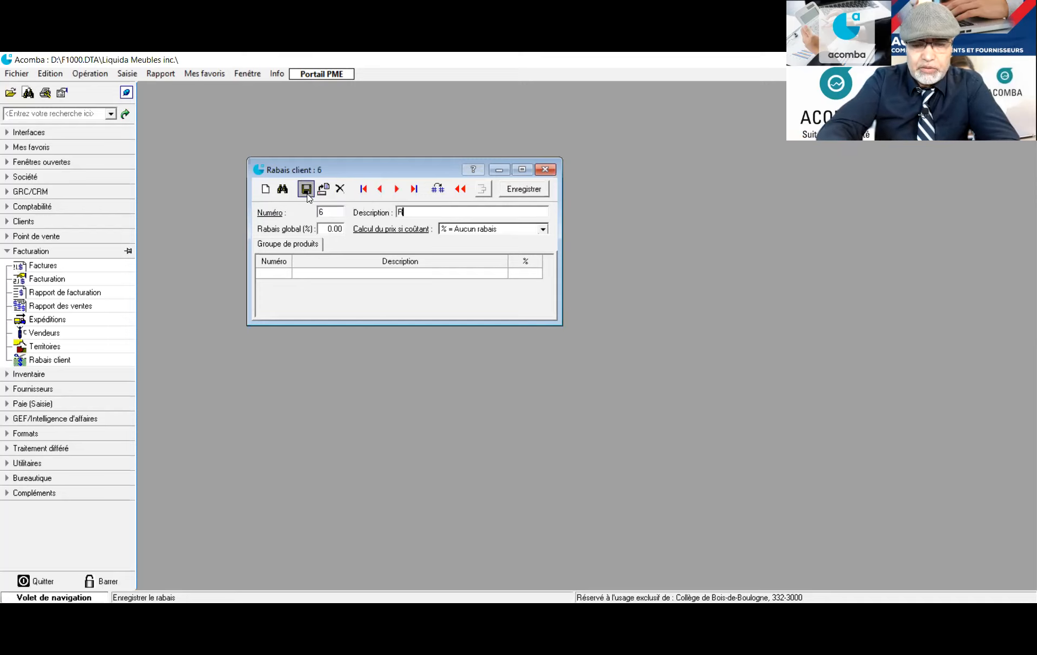
type("epréswer")
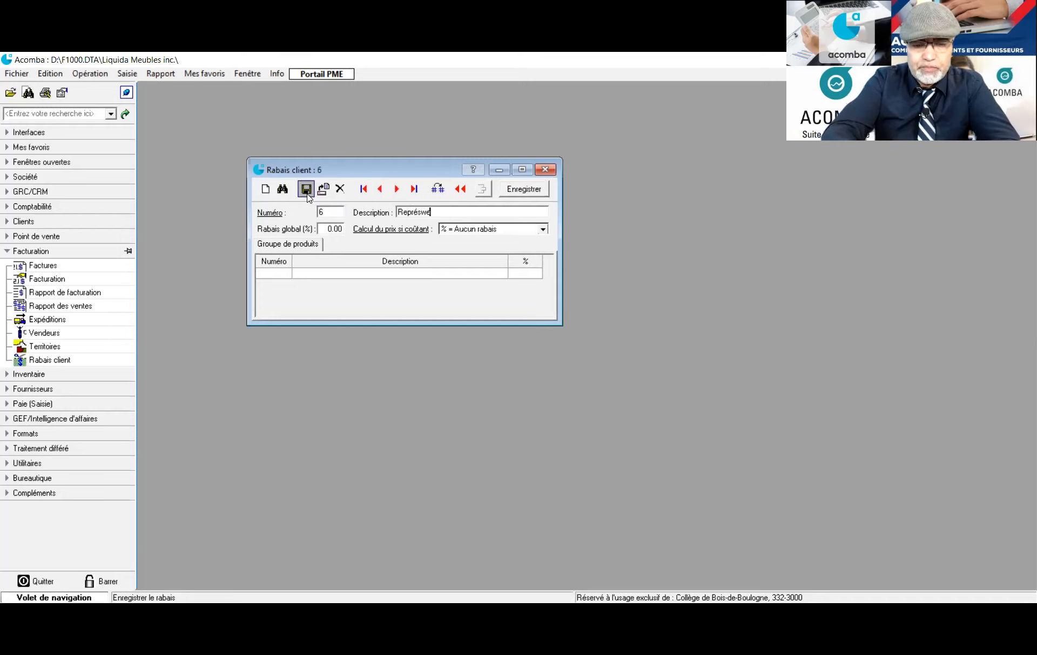
key("BackSpace")
key("BackSpace")
key("BackSpace")
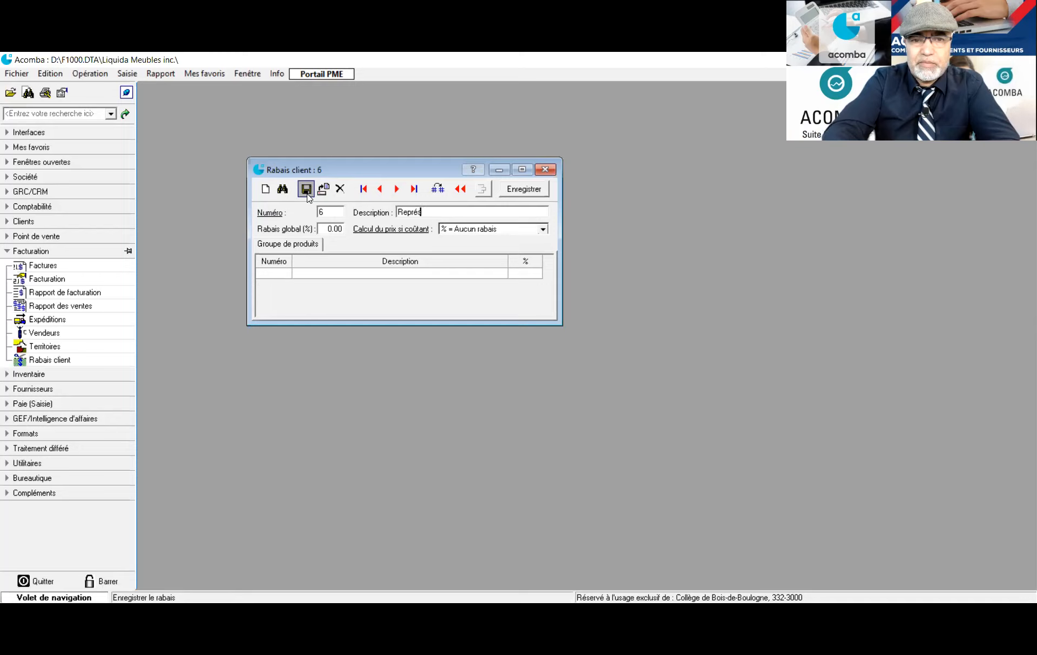
type("entants")
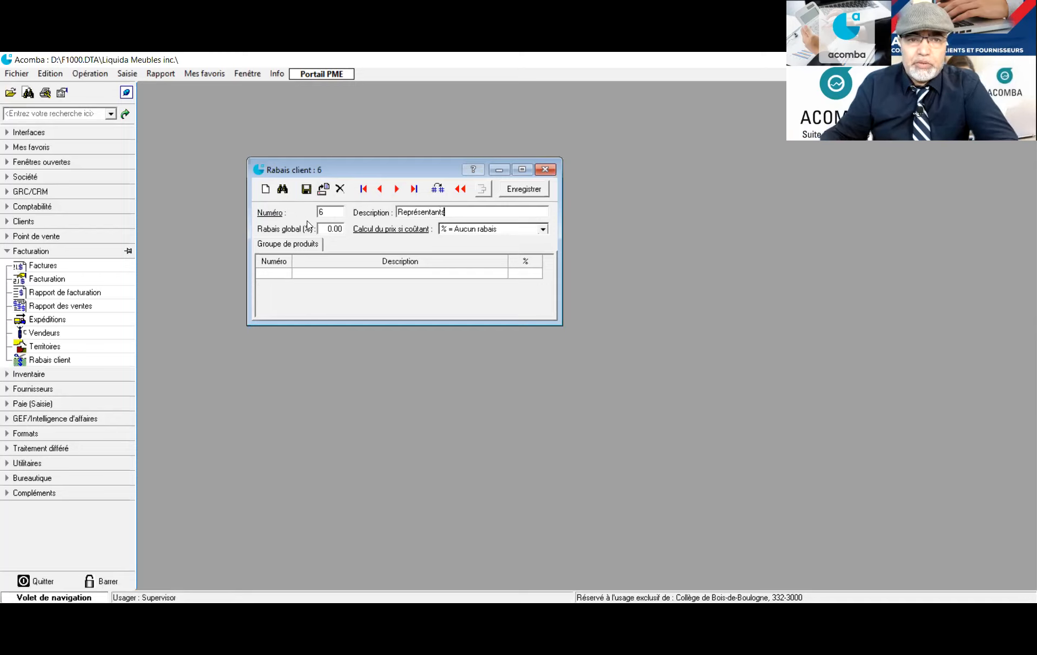
key("Tab")
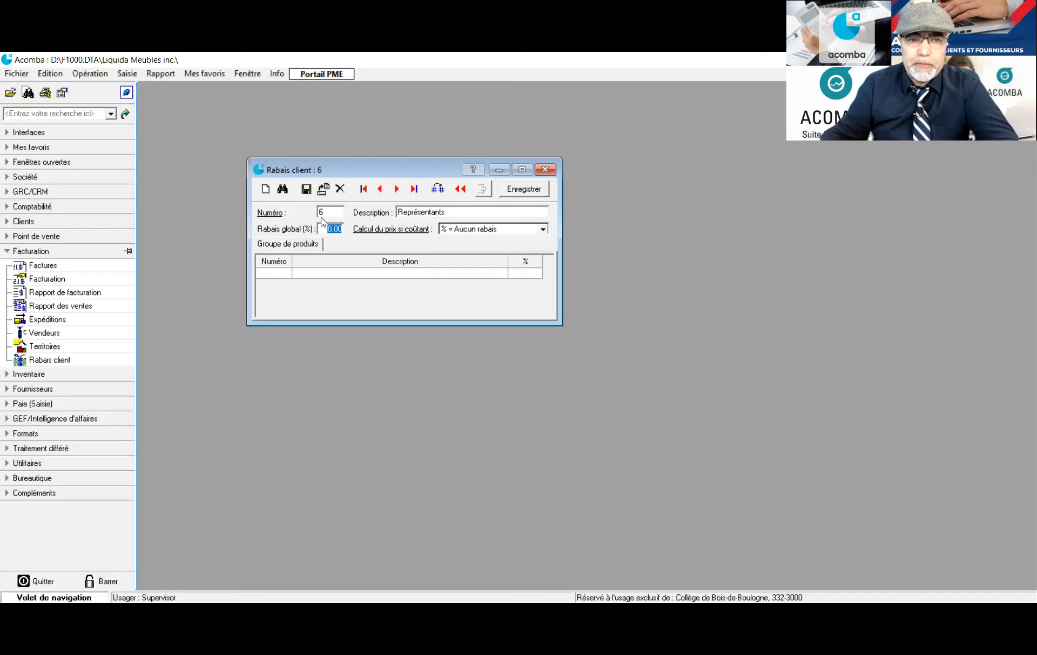
type("3")
key("Tab")
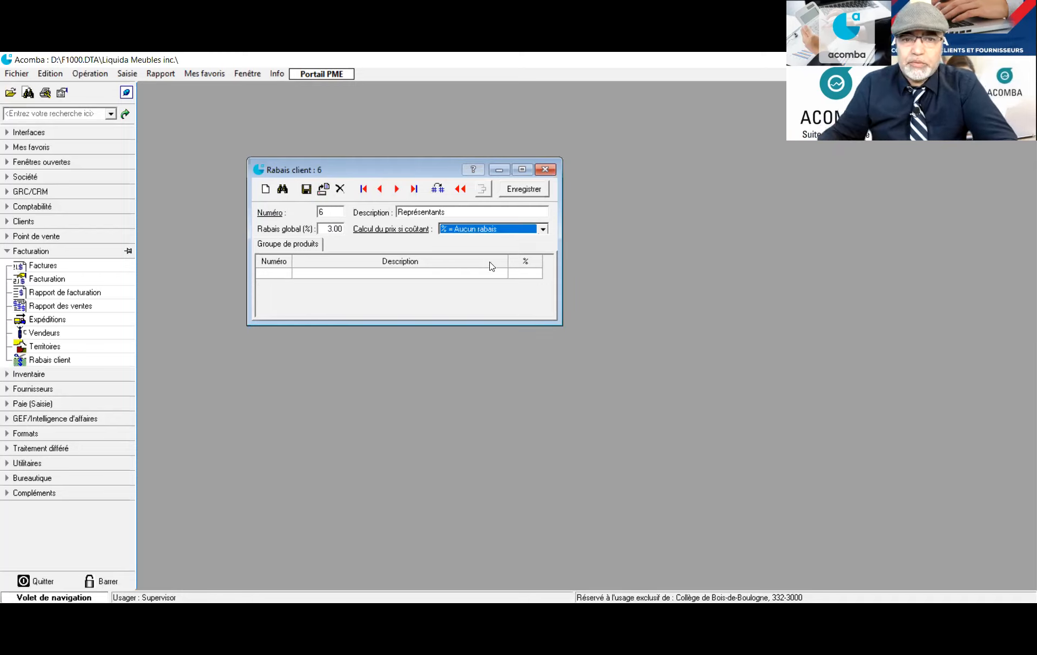
left_click(542, 229)
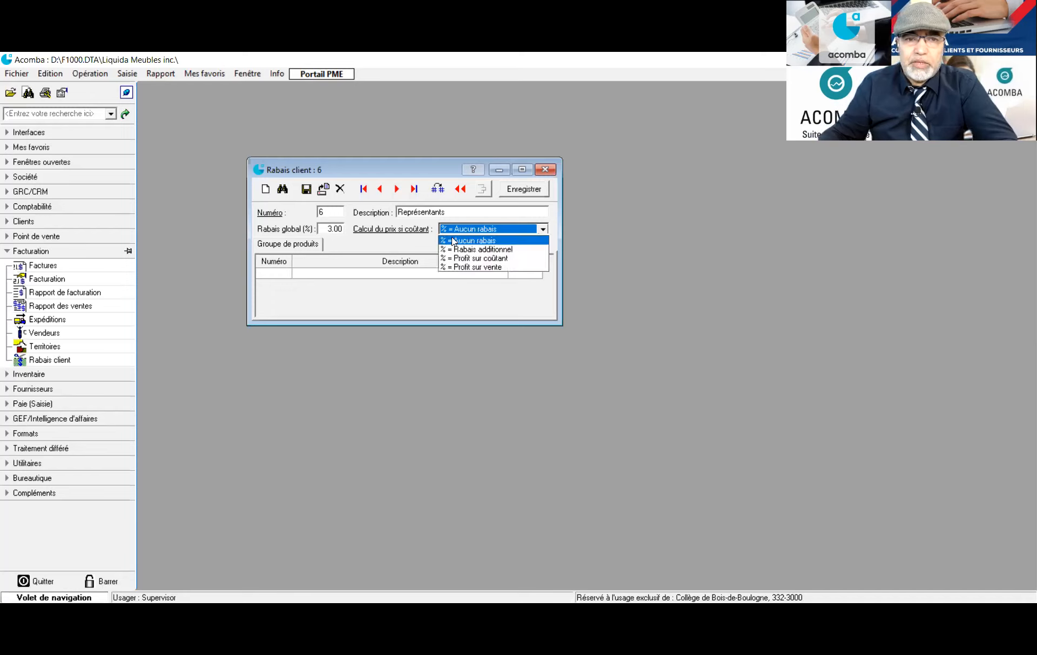
left_click(511, 250)
left_click(306, 189)
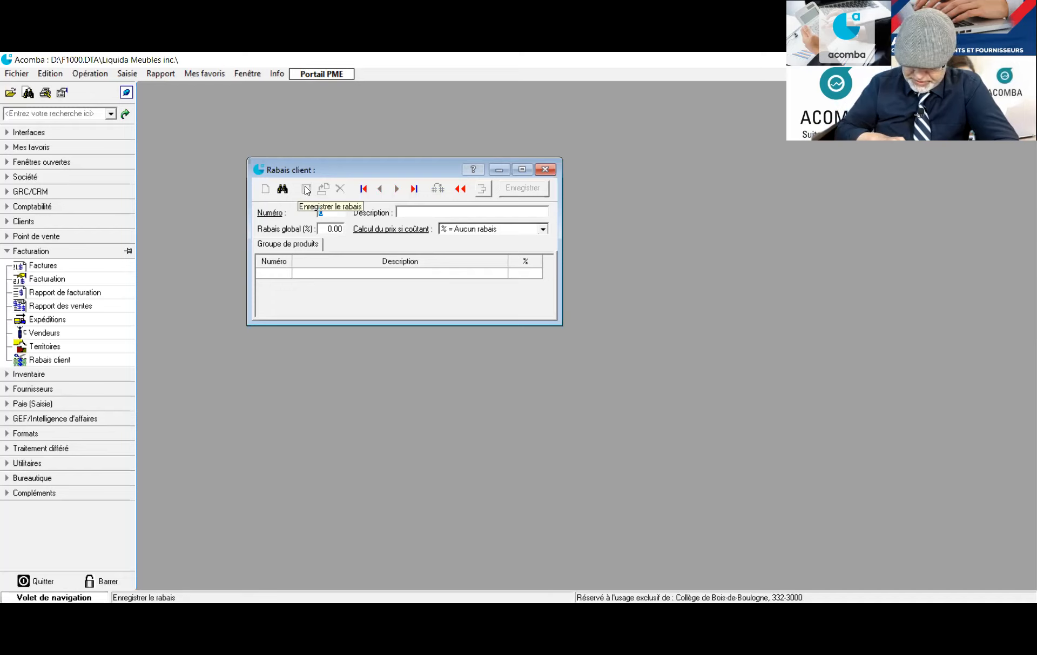
Save discount 7 'Liquidation' with a 70% global discount
type("7")
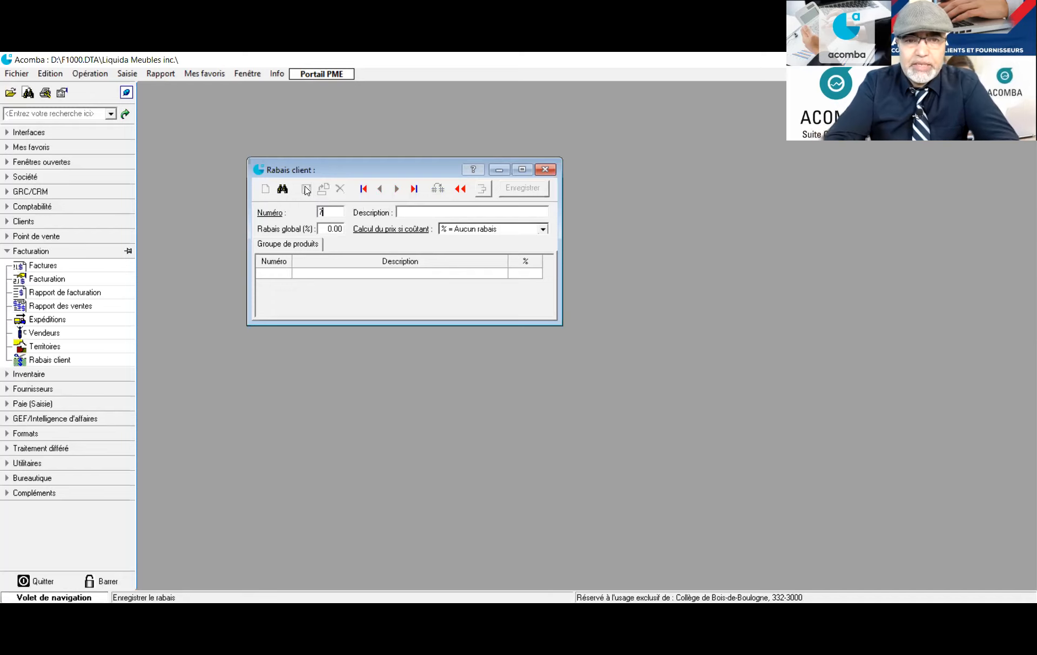
key("Tab")
type("Liquidation")
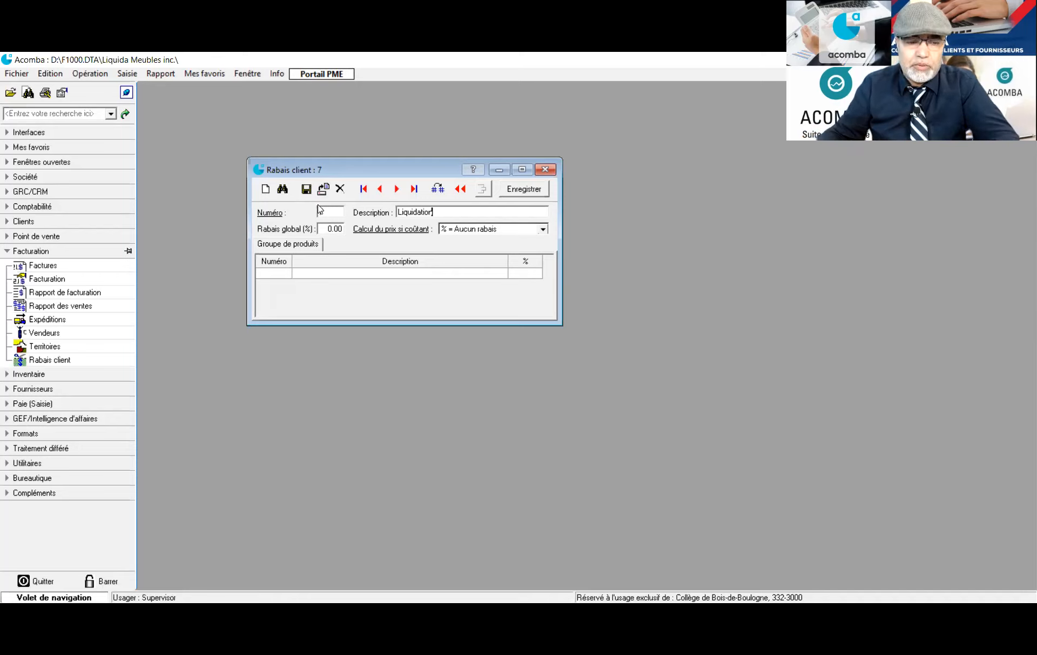
left_click(328, 227)
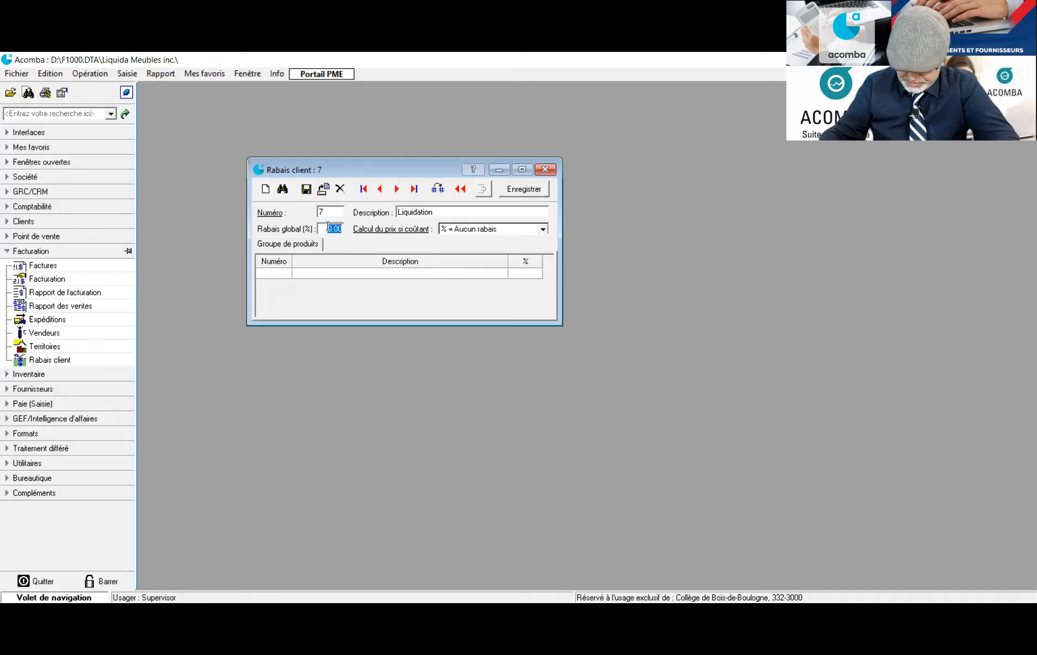
type("70")
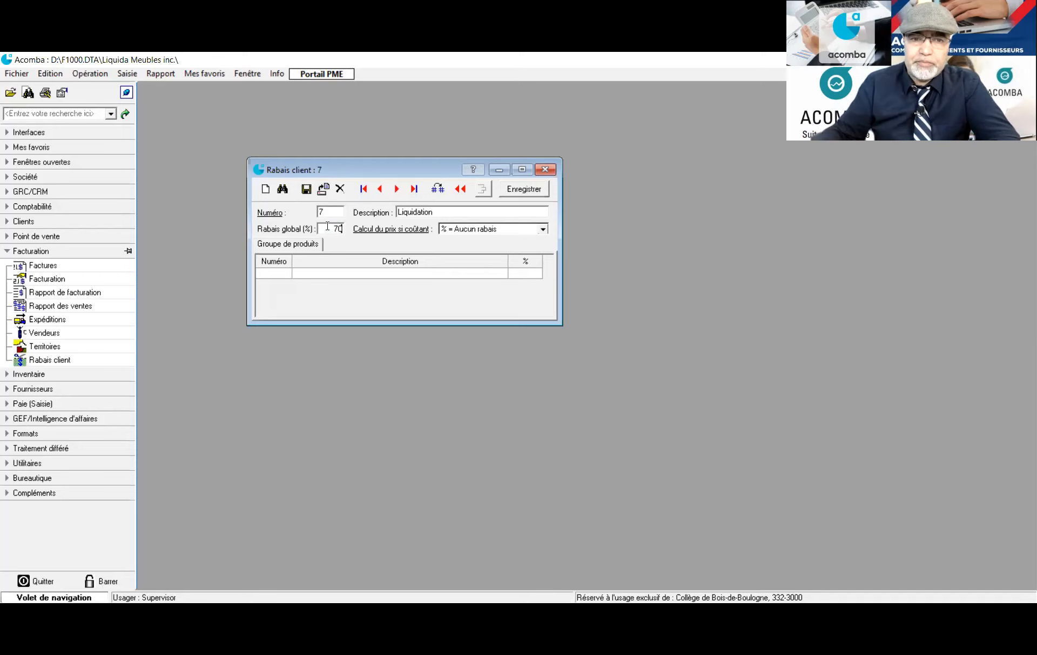
left_click(542, 229)
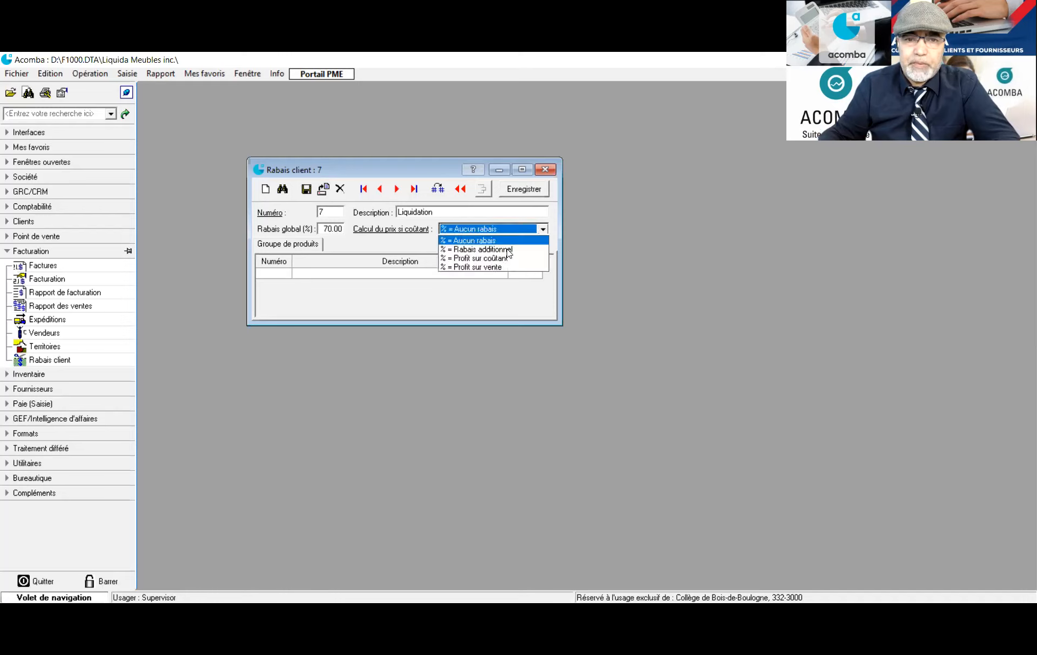
left_click(306, 189)
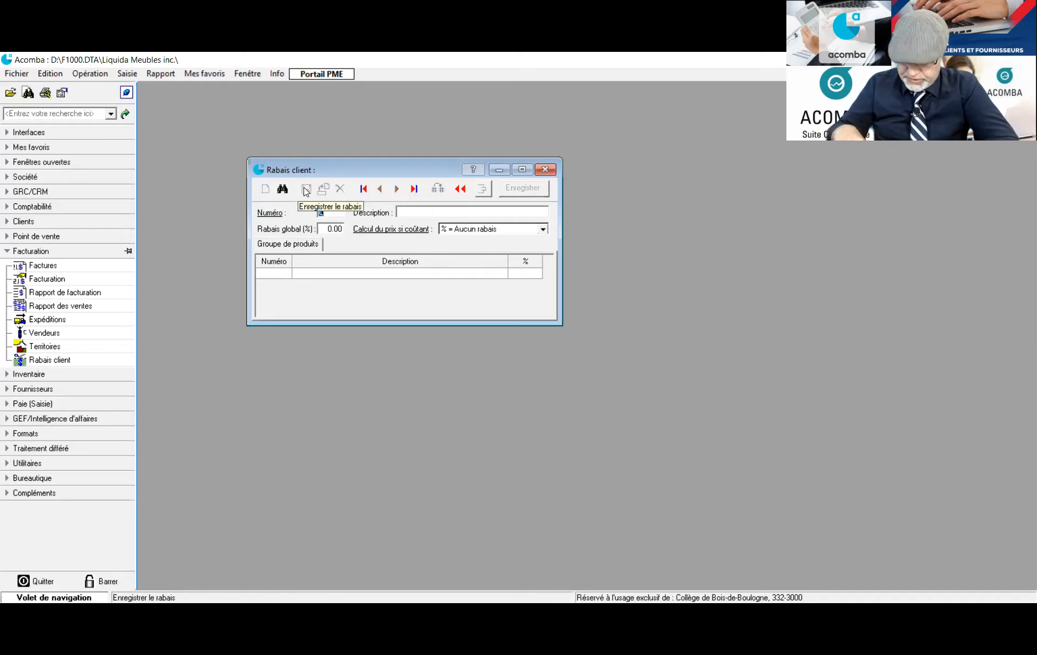
Start discount 8 with the description 'bOXING DAY'
type("8")
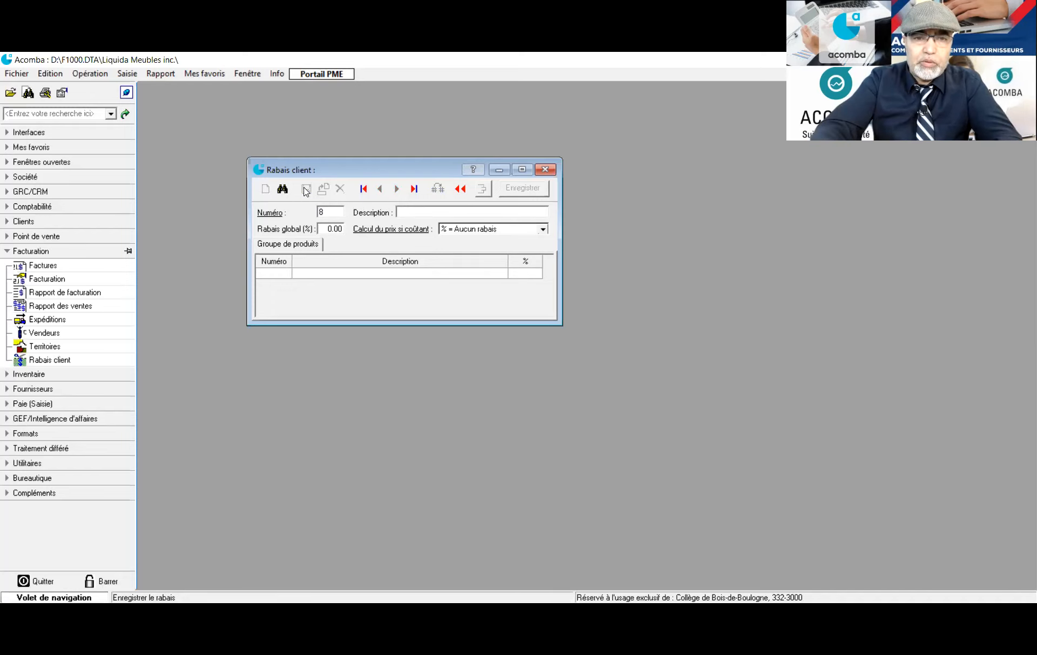
key("Return")
type("bOXING DAY")
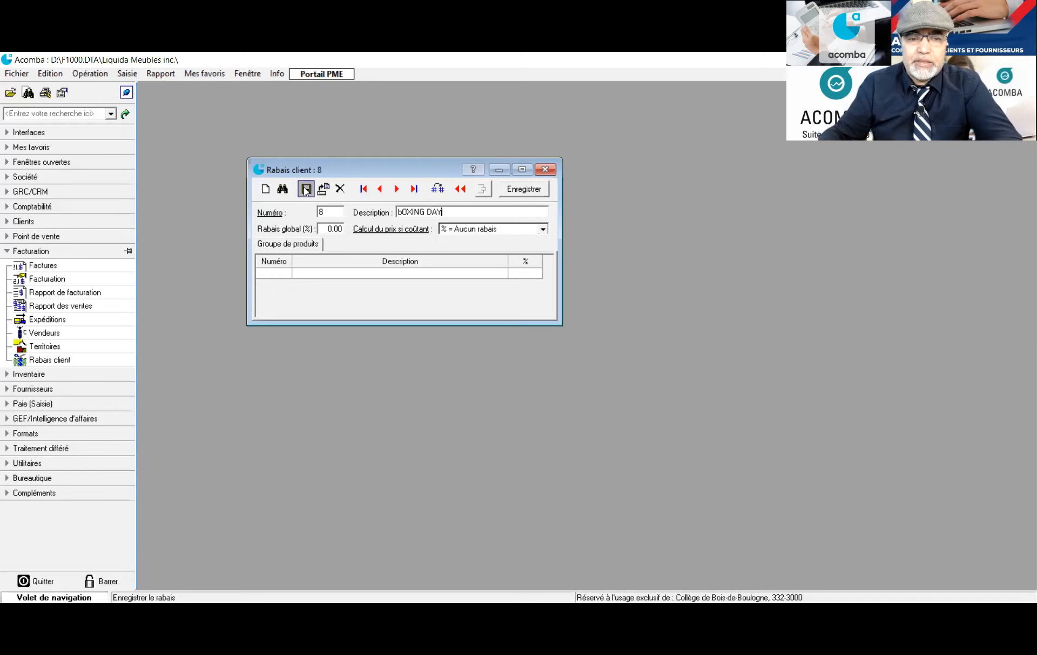
Fix the description to 'Boxing day' and save it at 50% as Rabais additionnel
key("BackSpace")
key("BackSpace")
key("BackSpace")
key("BackSpace")
key("BackSpace")
key("BackSpace")
key("BackSpace")
key("BackSpace")
key("BackSpace")
key("BackSpace")
type("Boxing")
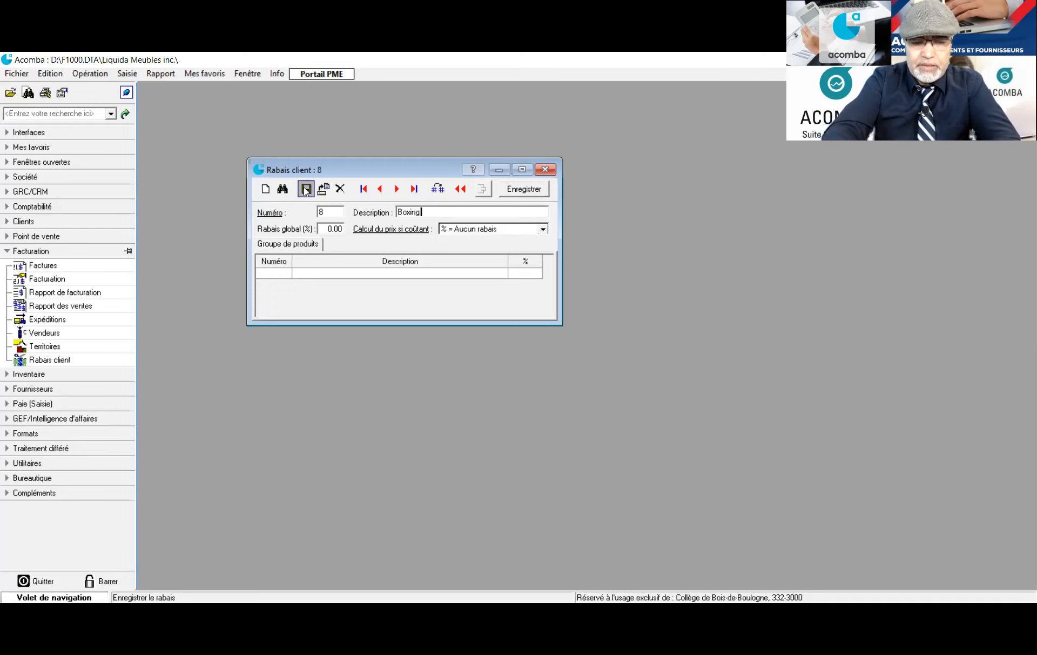
type(" dey")
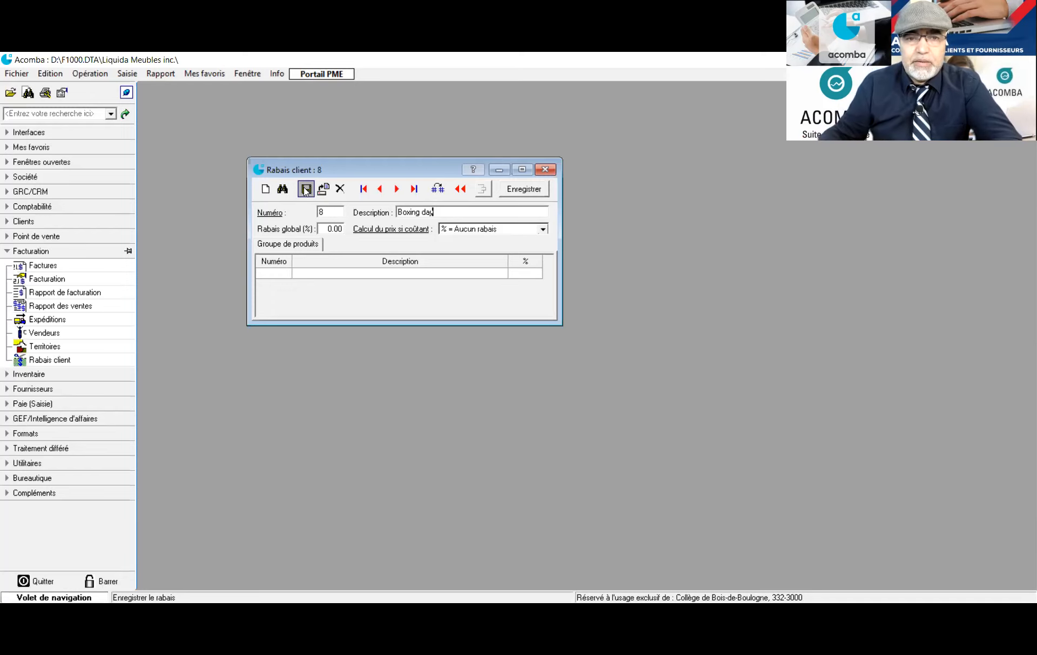
key("Tab")
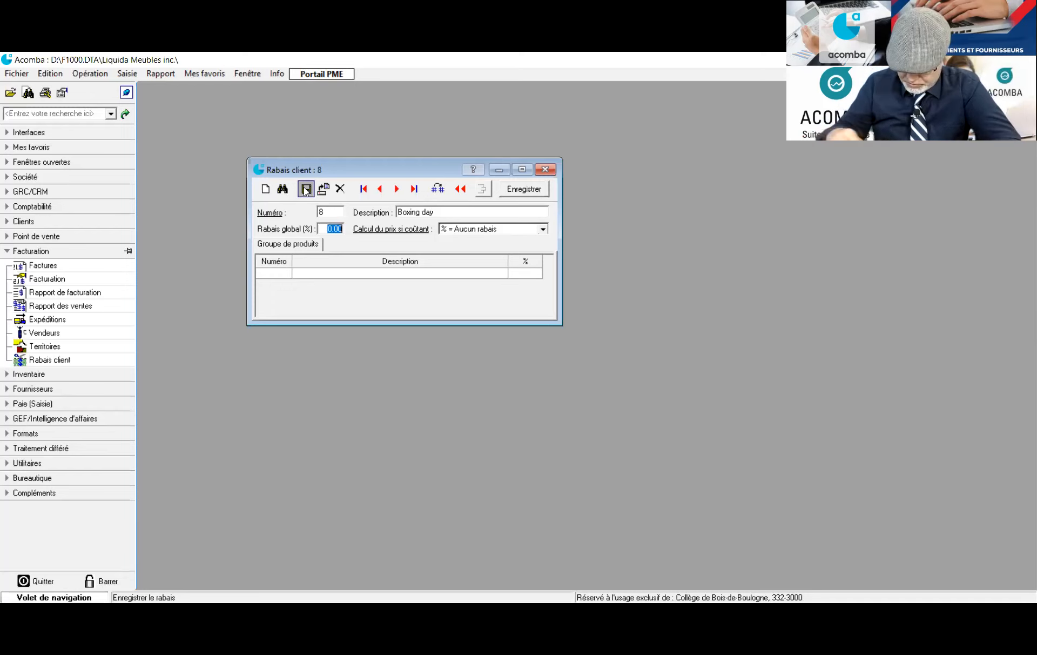
type("50")
key("Tab")
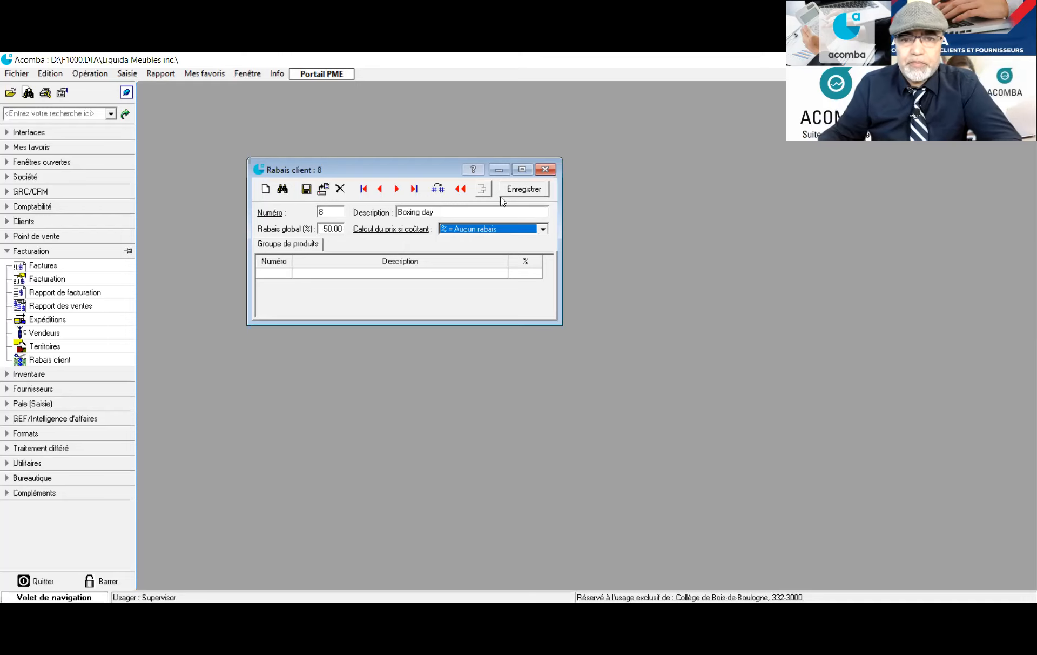
left_click(544, 229)
left_click(511, 251)
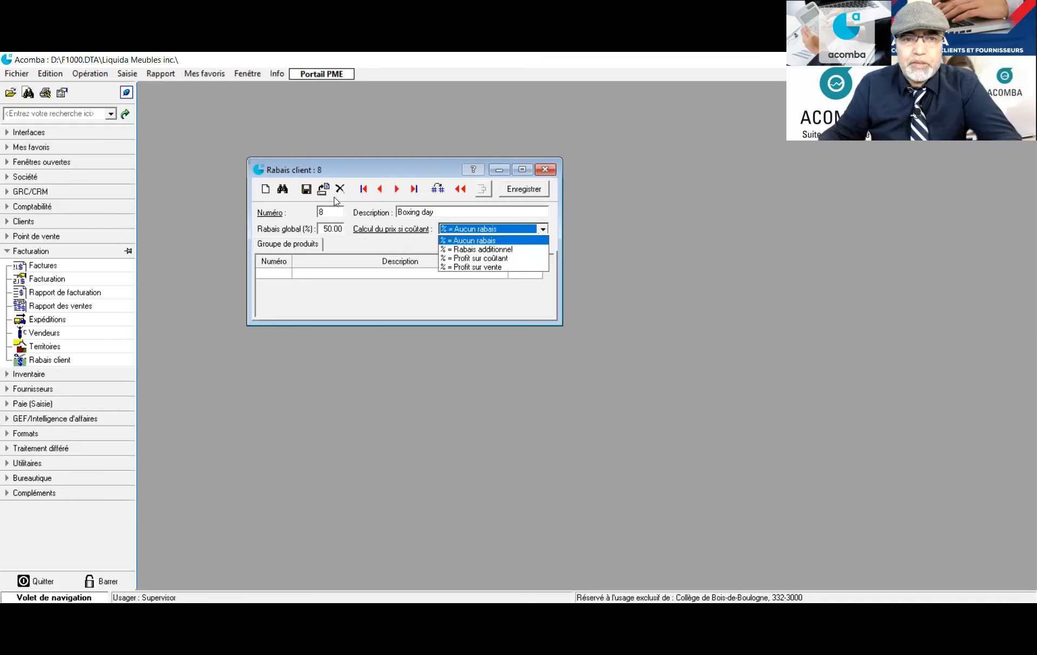
left_click(305, 189)
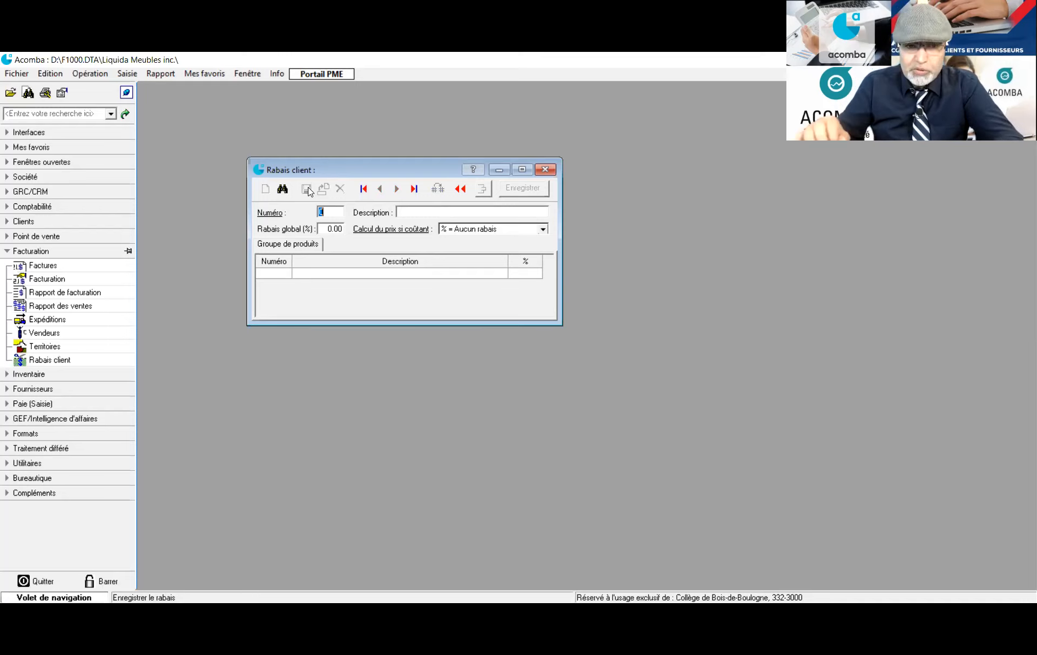
Save discount 9 'Commande faite en ligne' at 5% as Rabais additionnel
type("5")
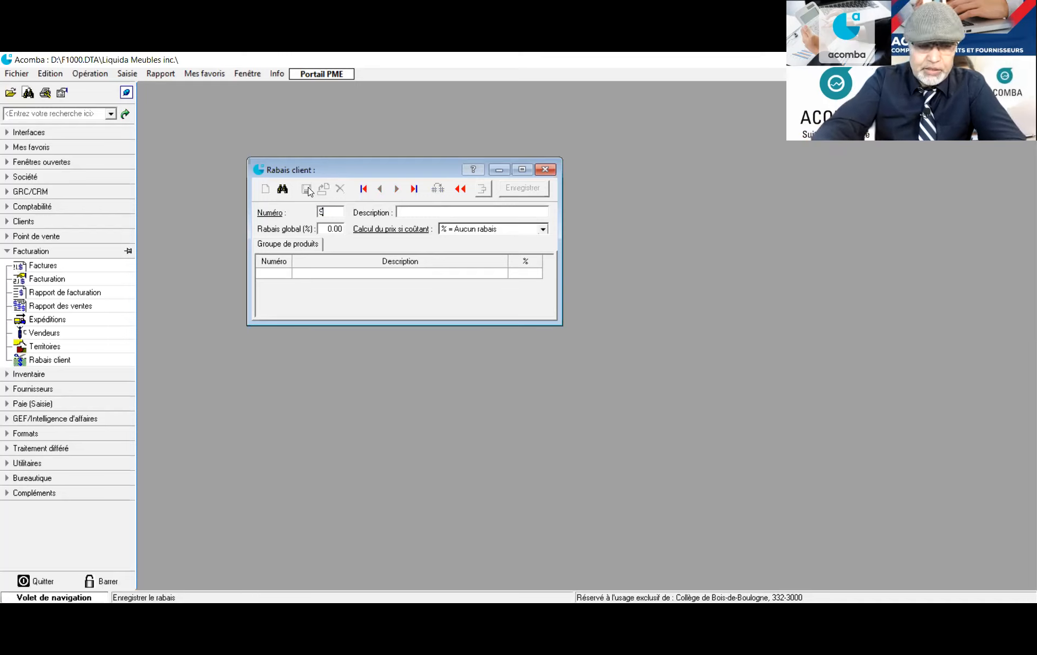
key("Tab")
type("Commande faite en ligne")
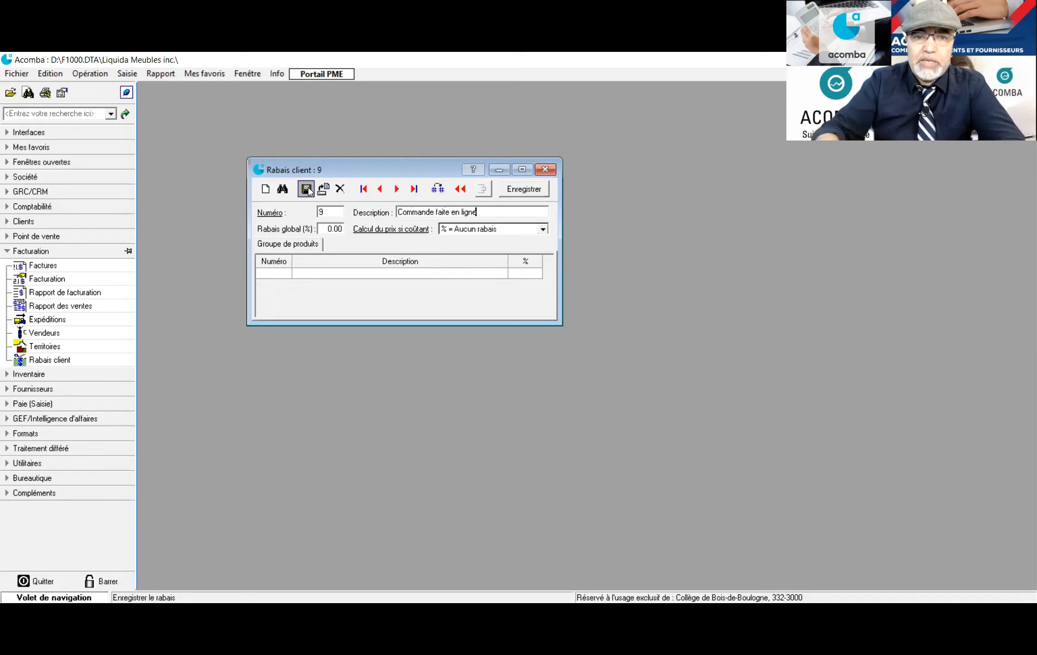
key("Tab")
type("5")
key("Tab")
left_click(543, 229)
left_click(484, 249)
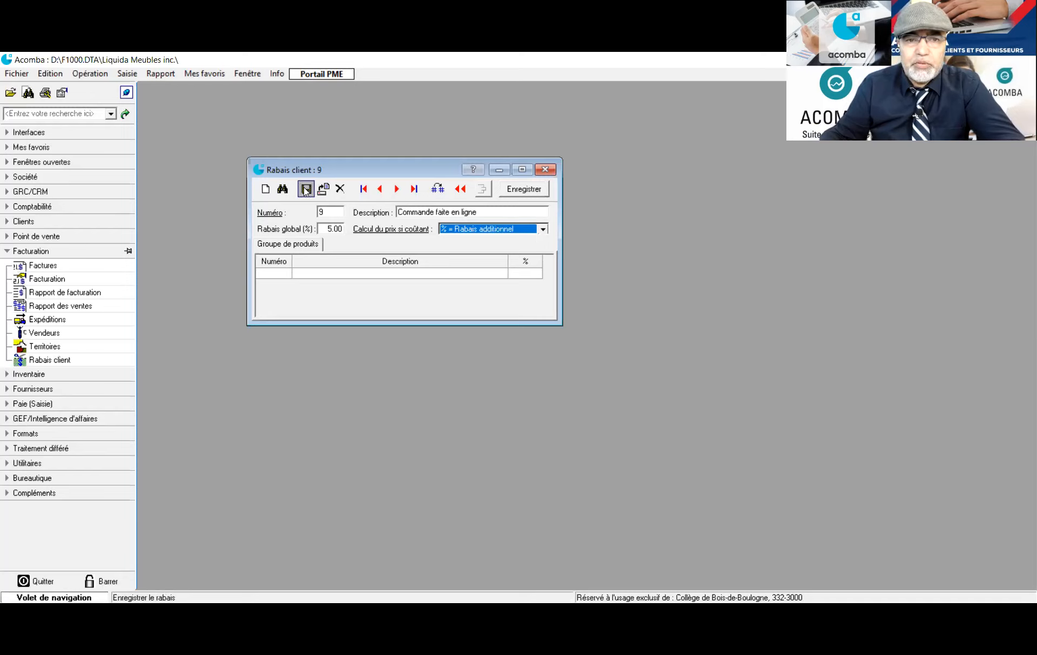
left_click(306, 189)
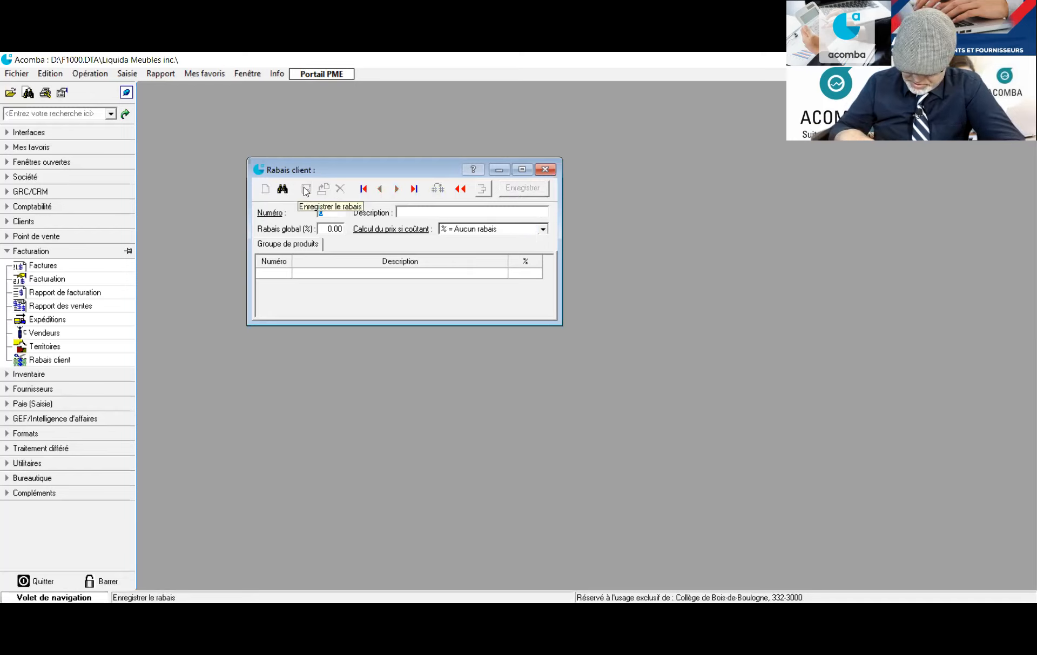
Save discount 10 'Achat avec code de promotion' at 15% and close the discount window
type("10")
key("Tab")
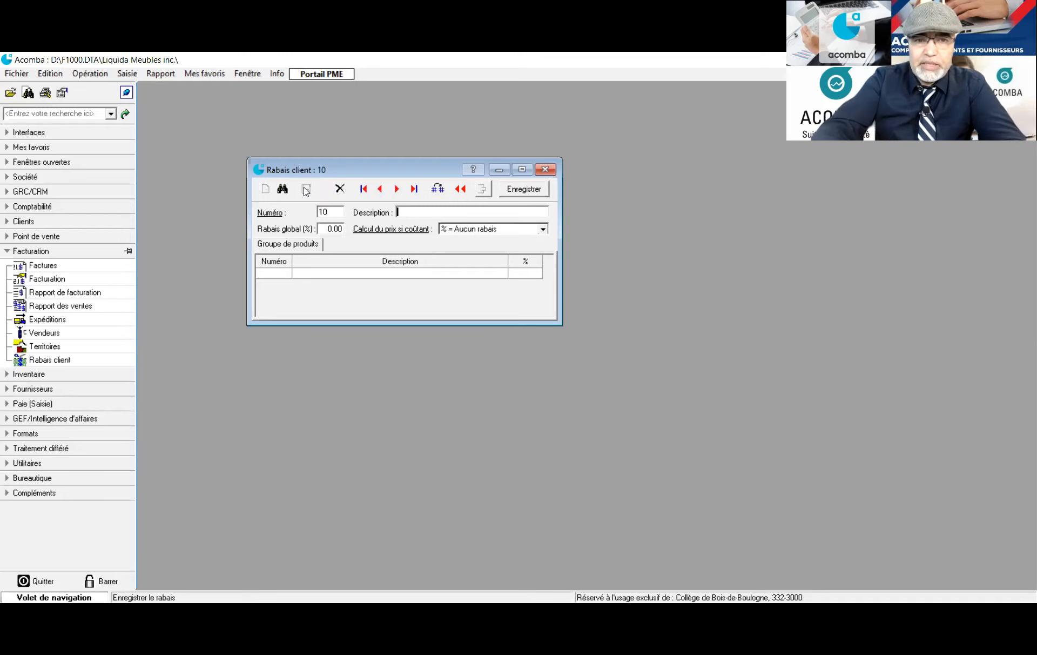
type("Achat avec code de promotion")
key("Tab")
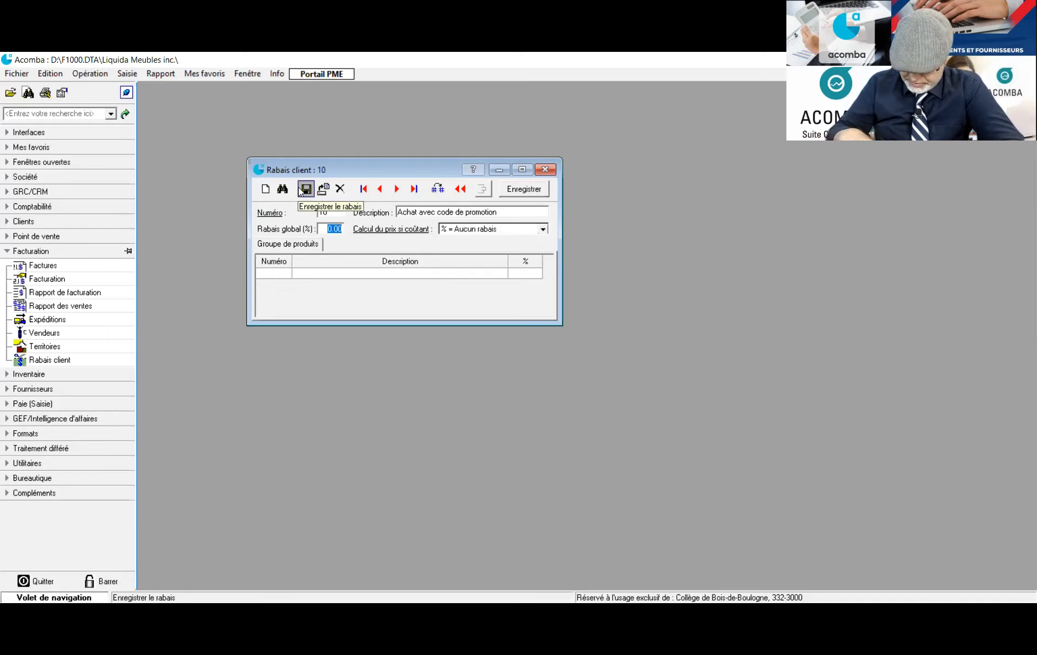
type("15")
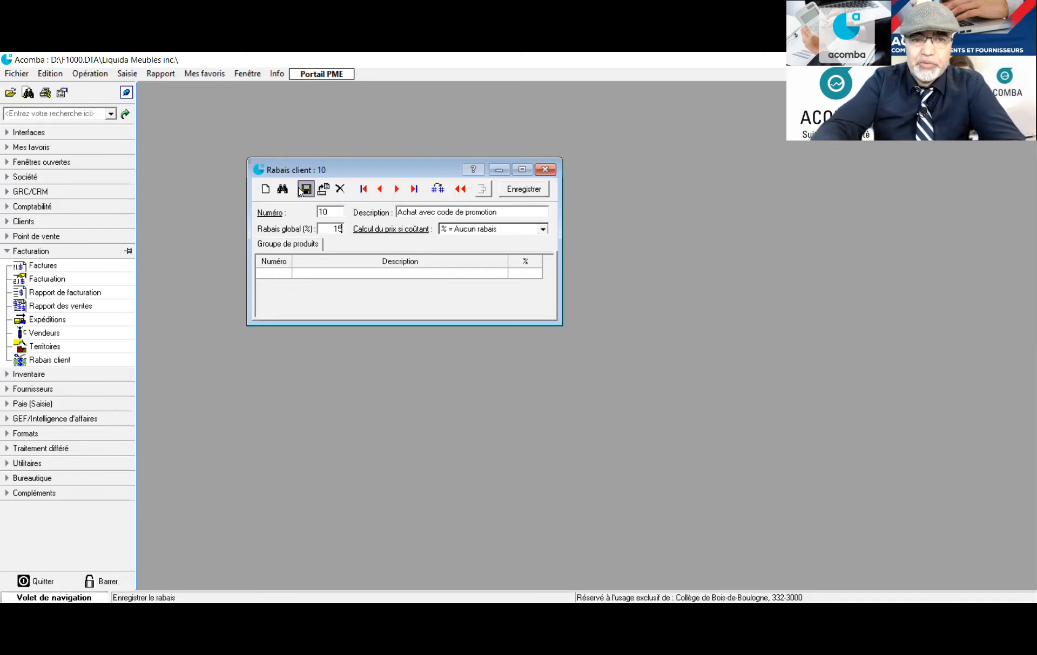
key("Tab")
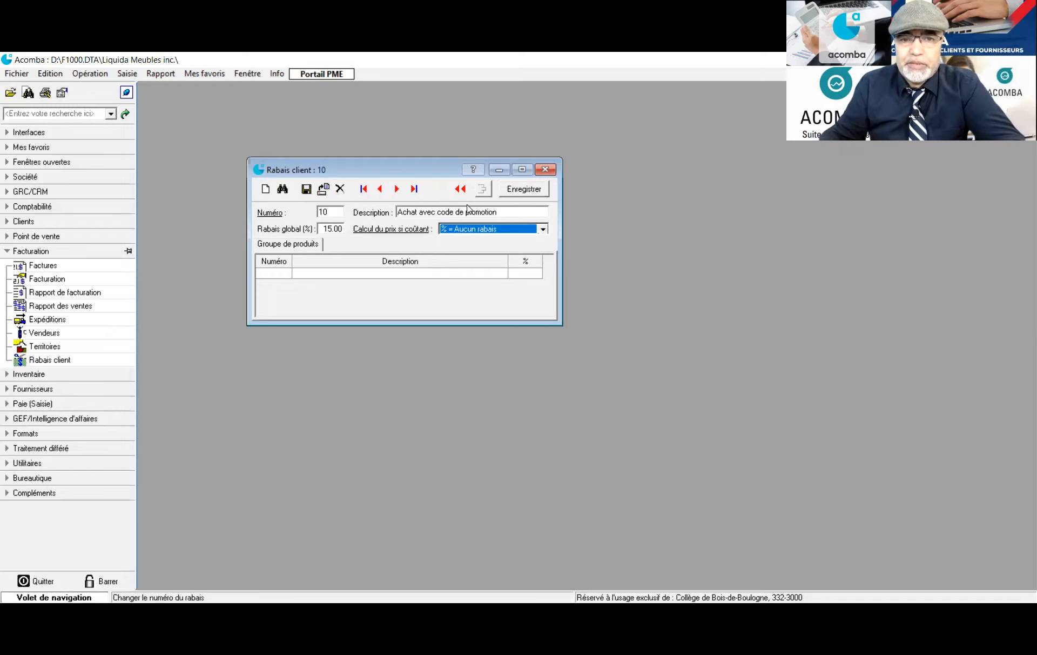
left_click(542, 229)
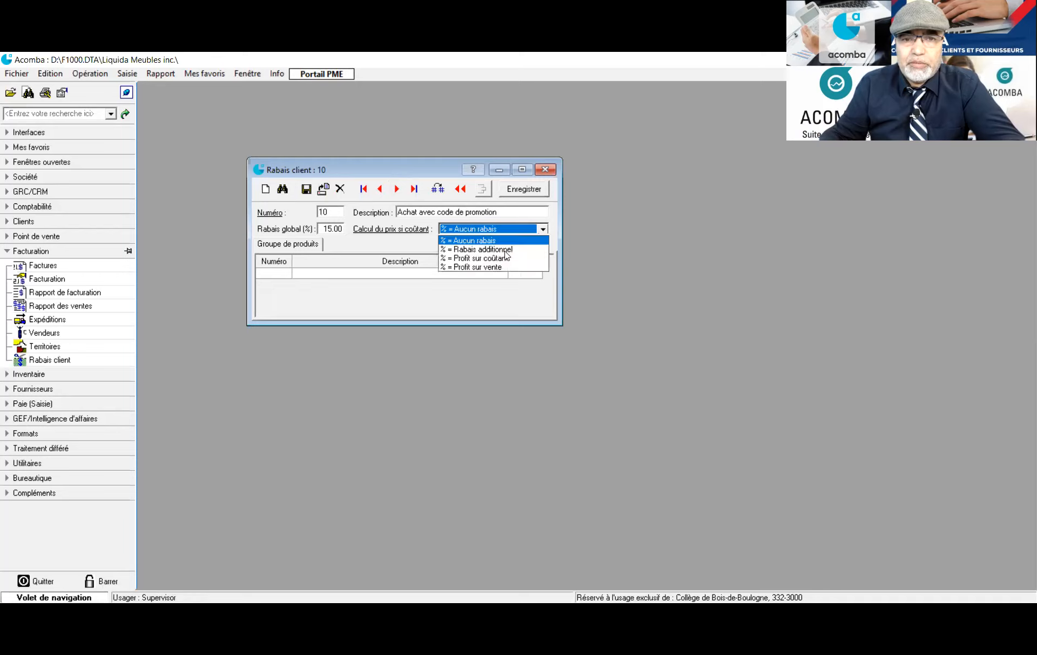
left_click(303, 191)
left_click(546, 169)
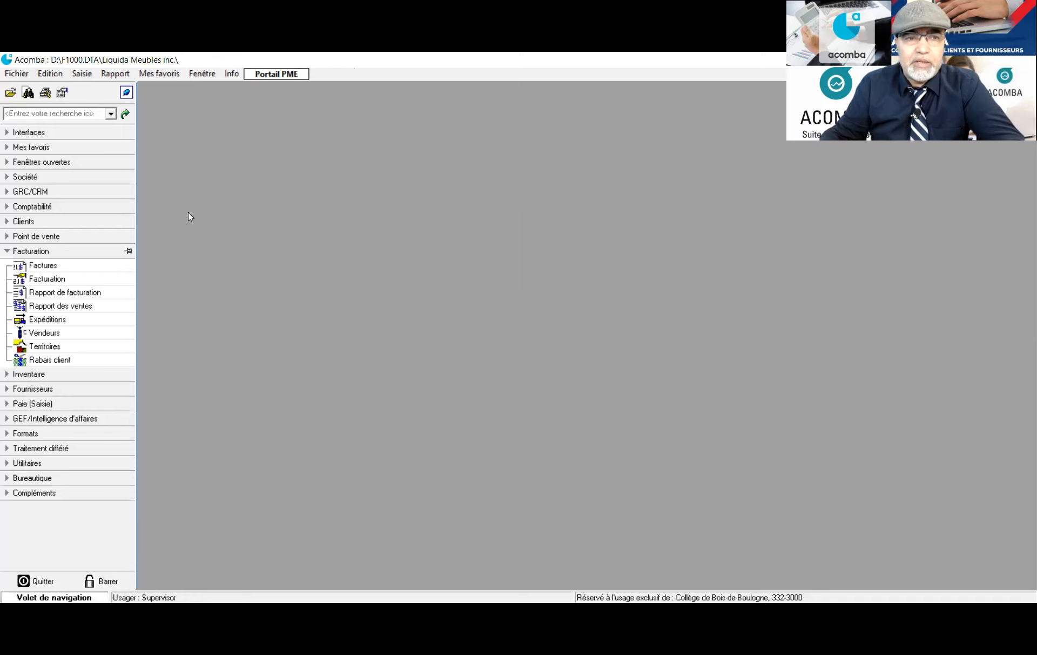
left_click(33, 359)
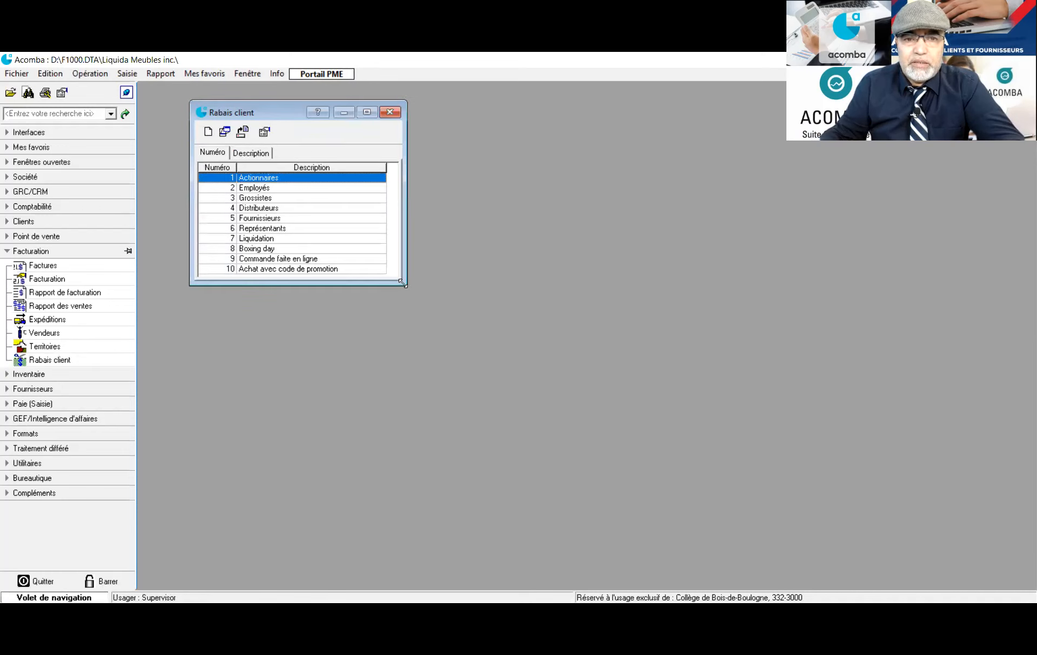
left_click_drag(402, 283, 691, 434)
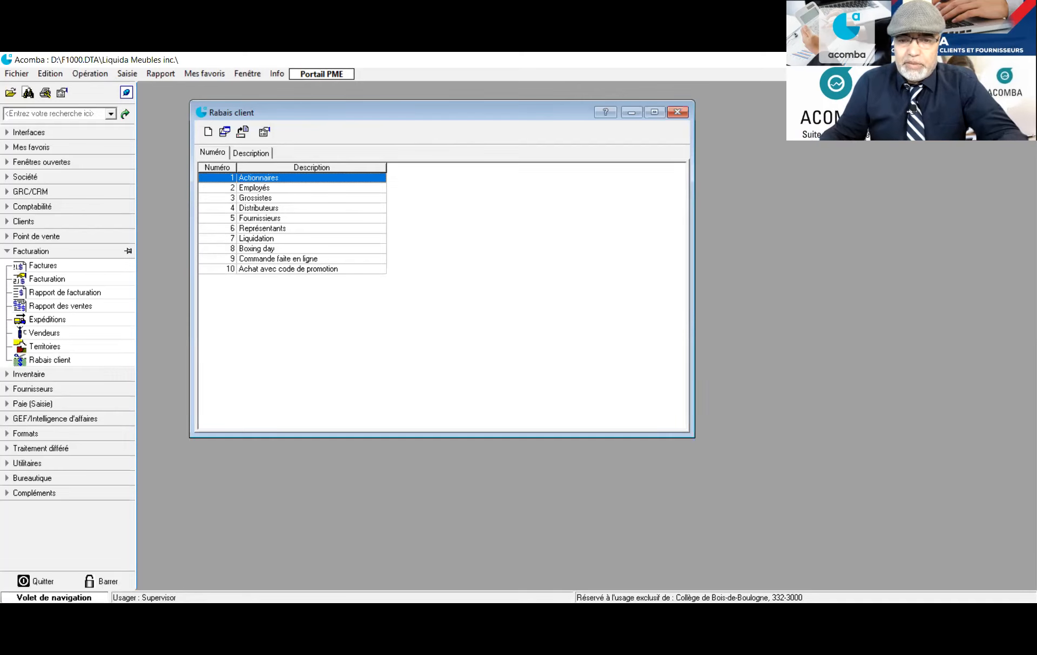
key("Escape")
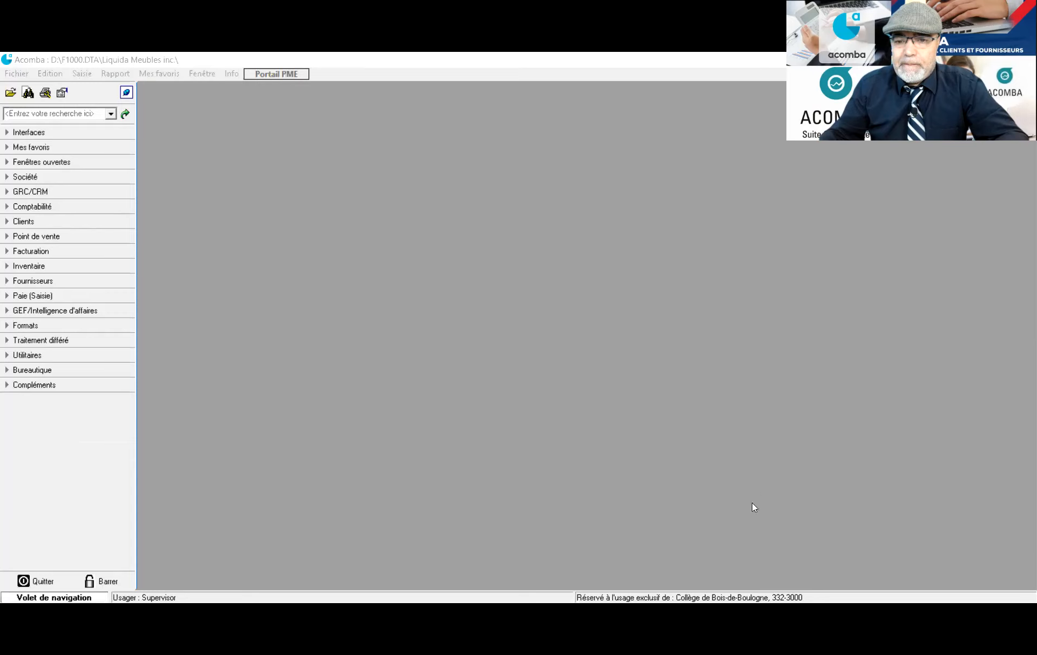
left_click(603, 302)
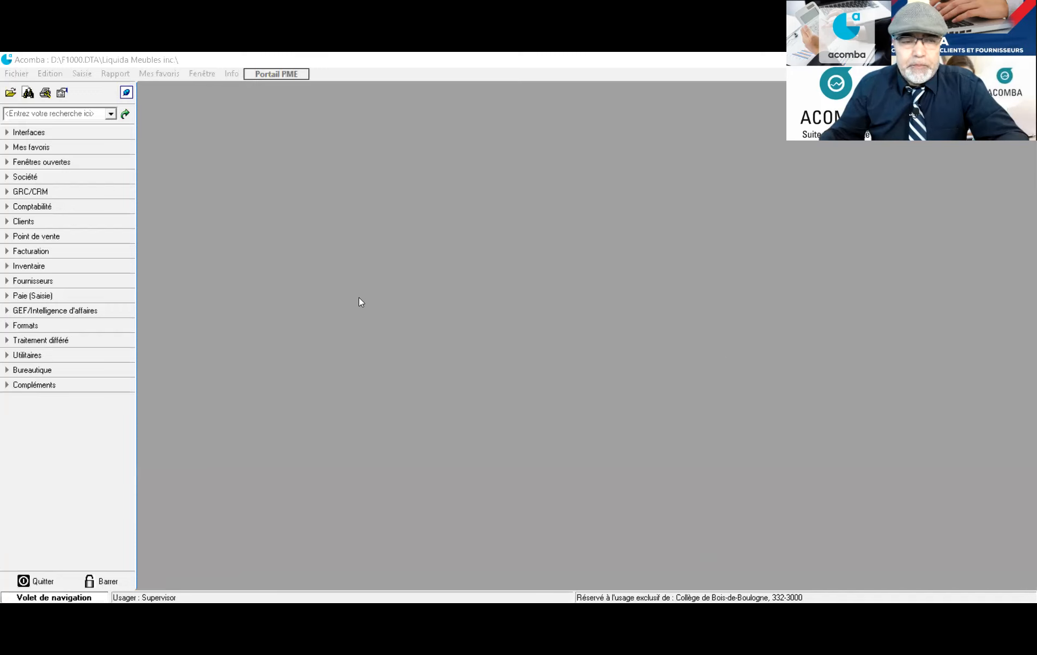
Open the Fournisseurs list and start a new supplier record
left_click(5, 284)
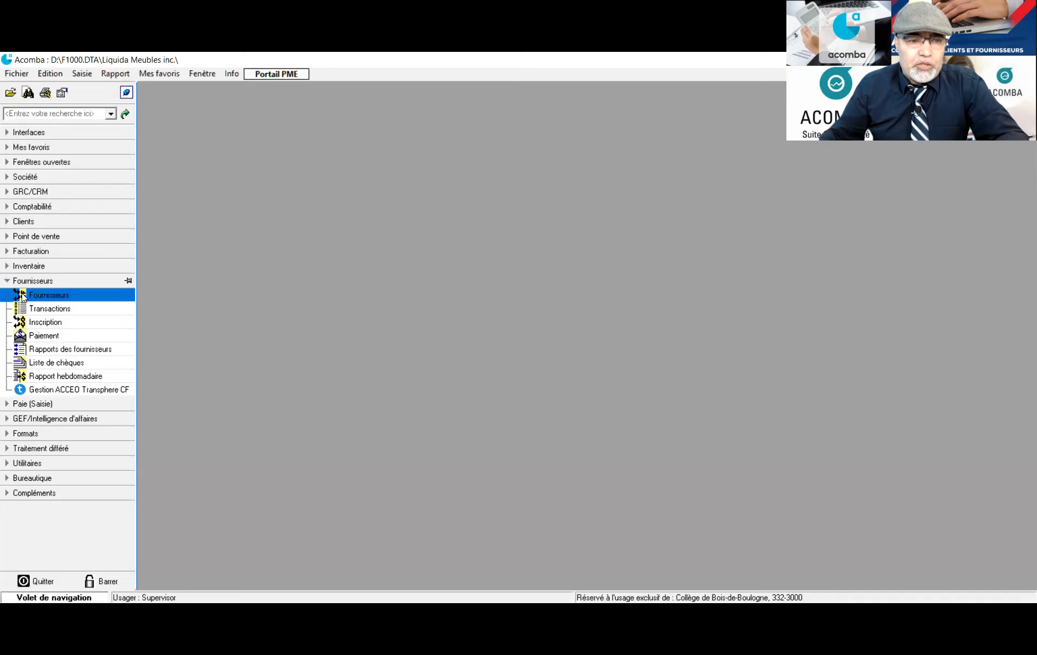
left_click(23, 296)
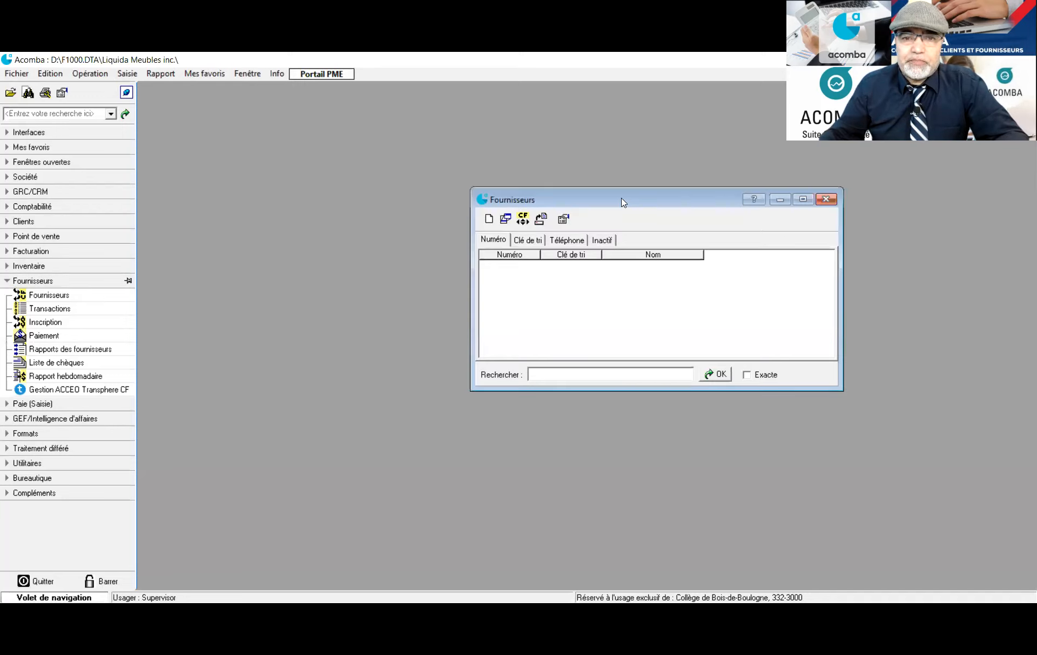
left_click_drag(621, 202, 335, 135)
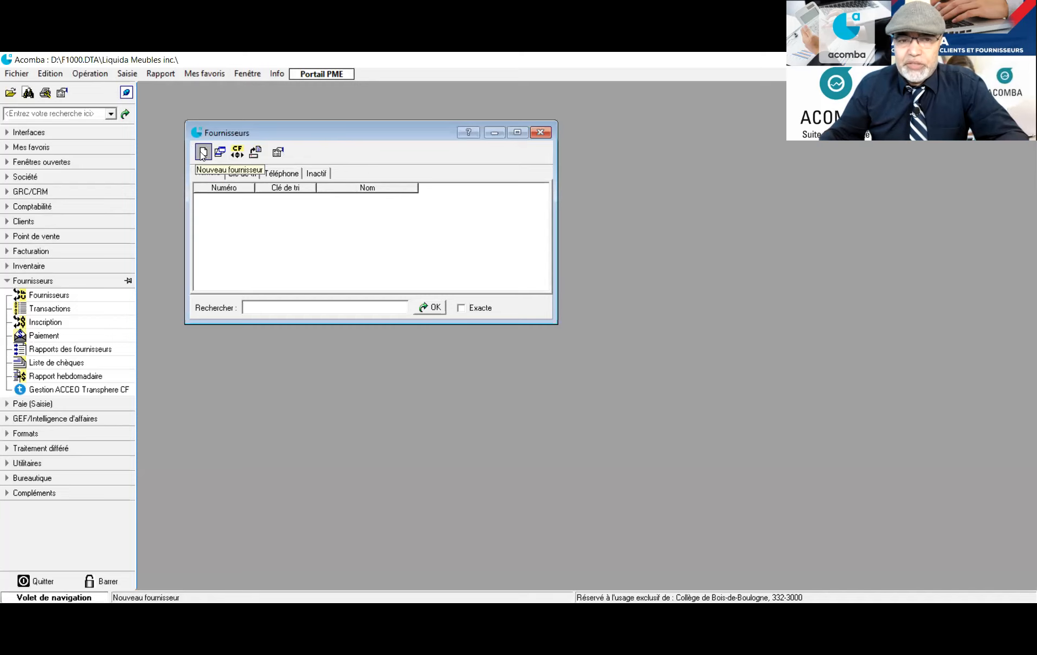
left_click(202, 152)
left_click_drag(584, 168, 324, 123)
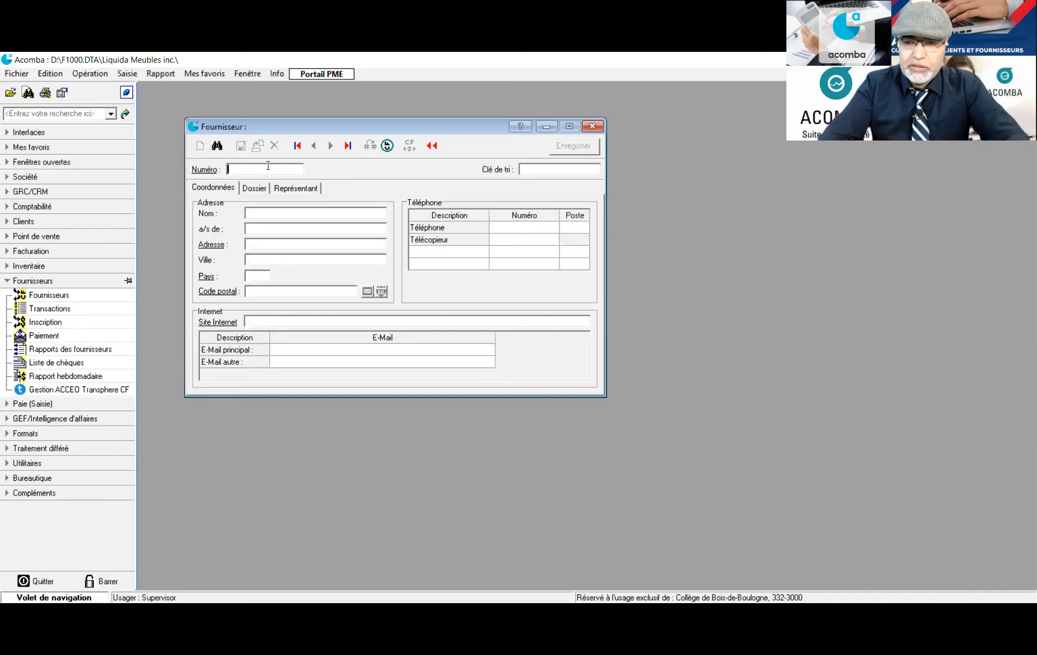
Enter the new supplier's number and set its sort key to 'Méga Meubles'
type("222")
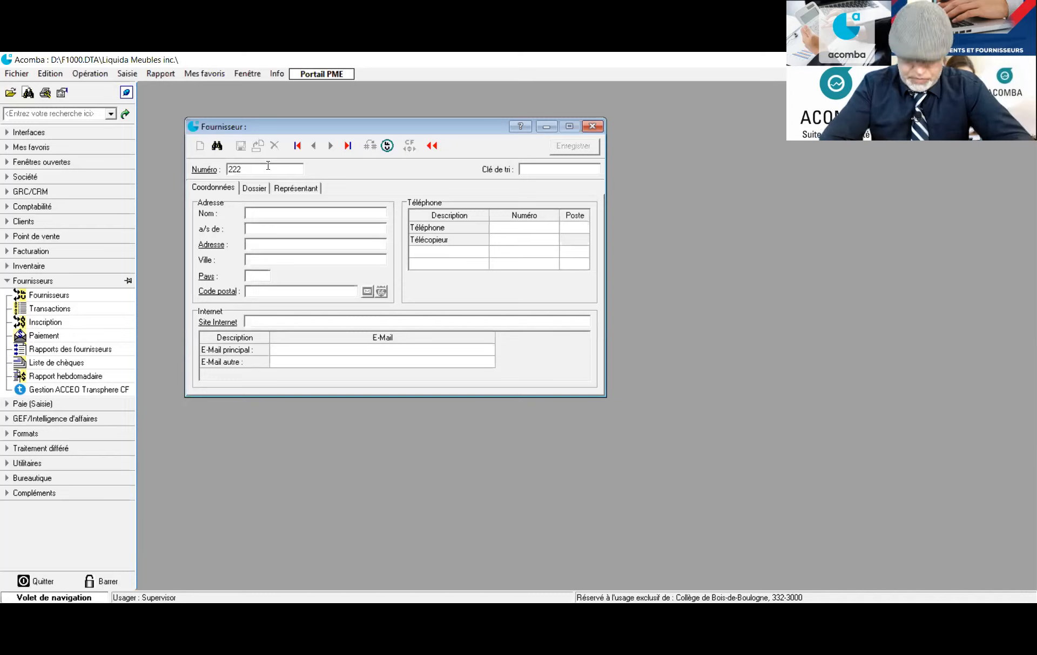
type("6666")
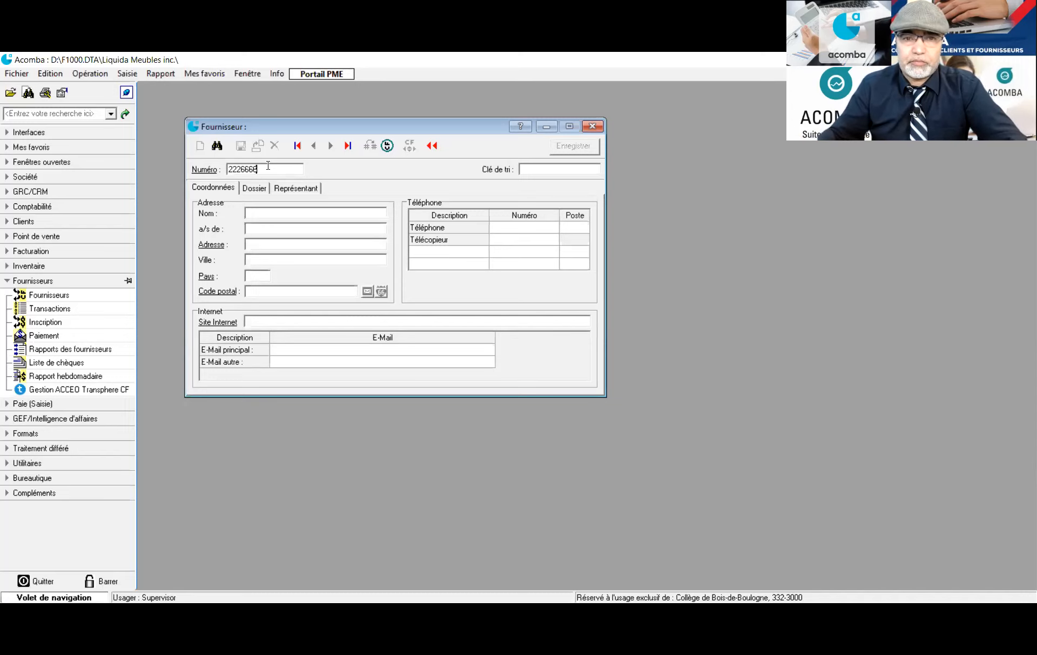
key("Tab")
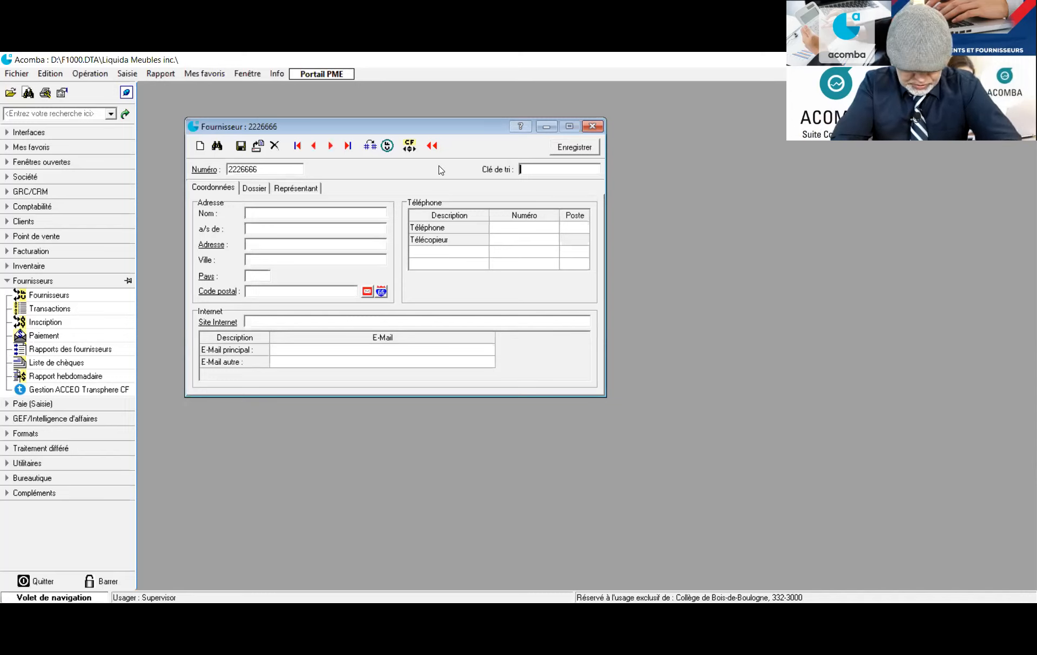
type("Méga")
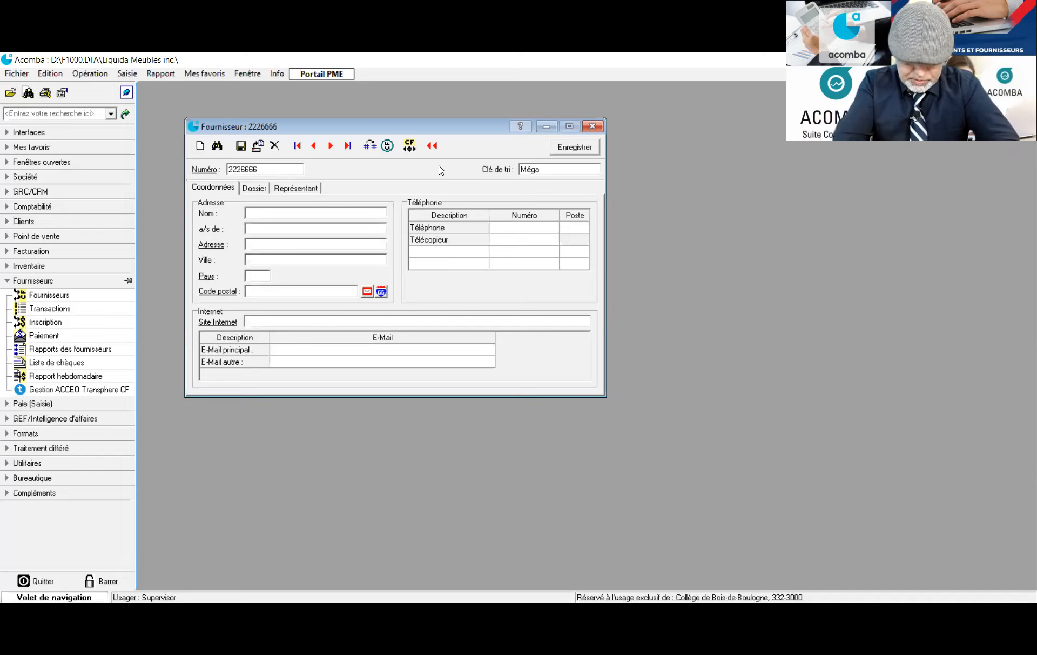
type("M")
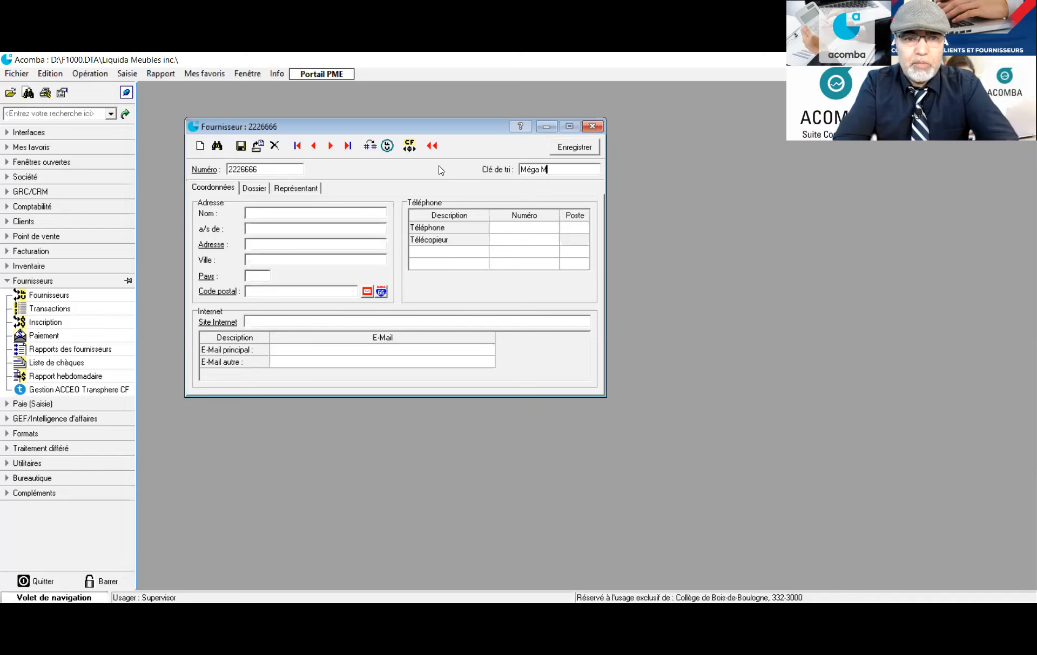
type("eubles")
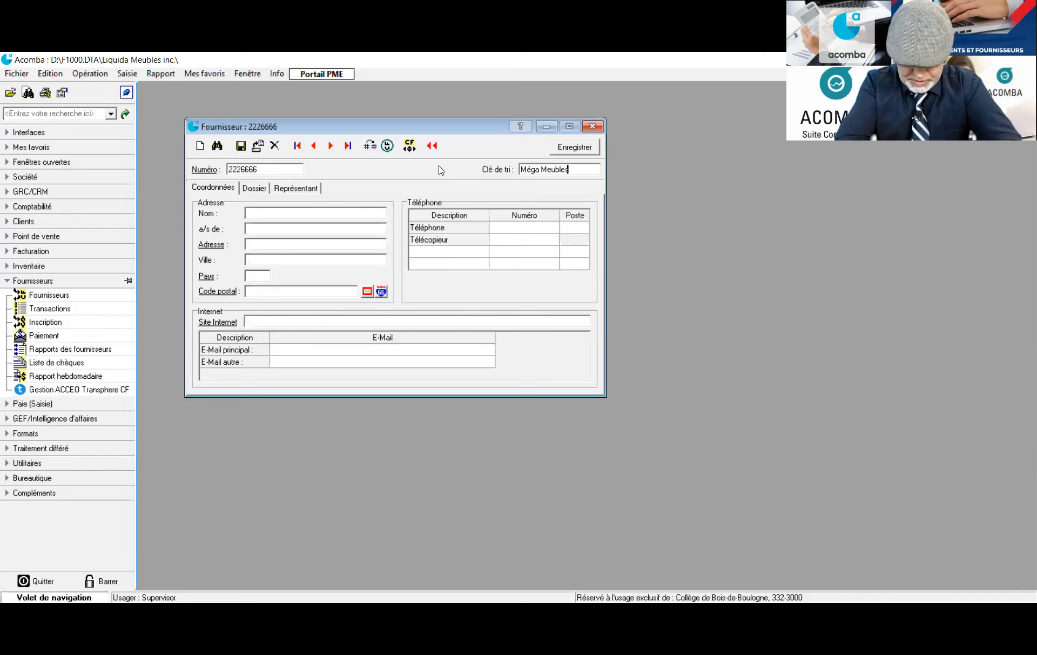
type(" in")
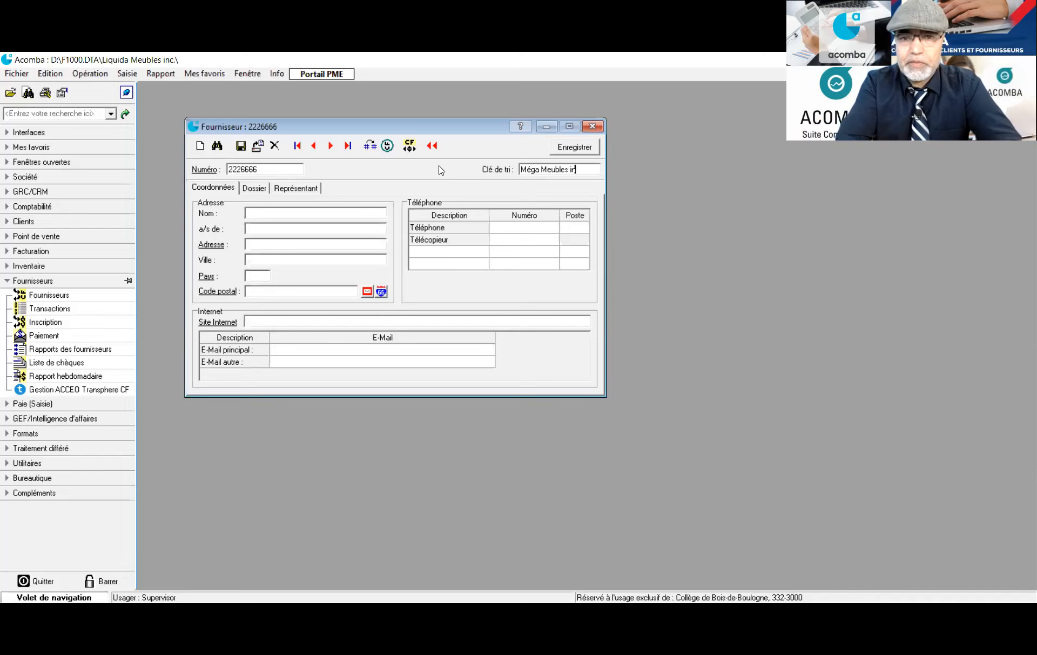
key("BackSpace")
key("BackSpace")
key("BackSpace")
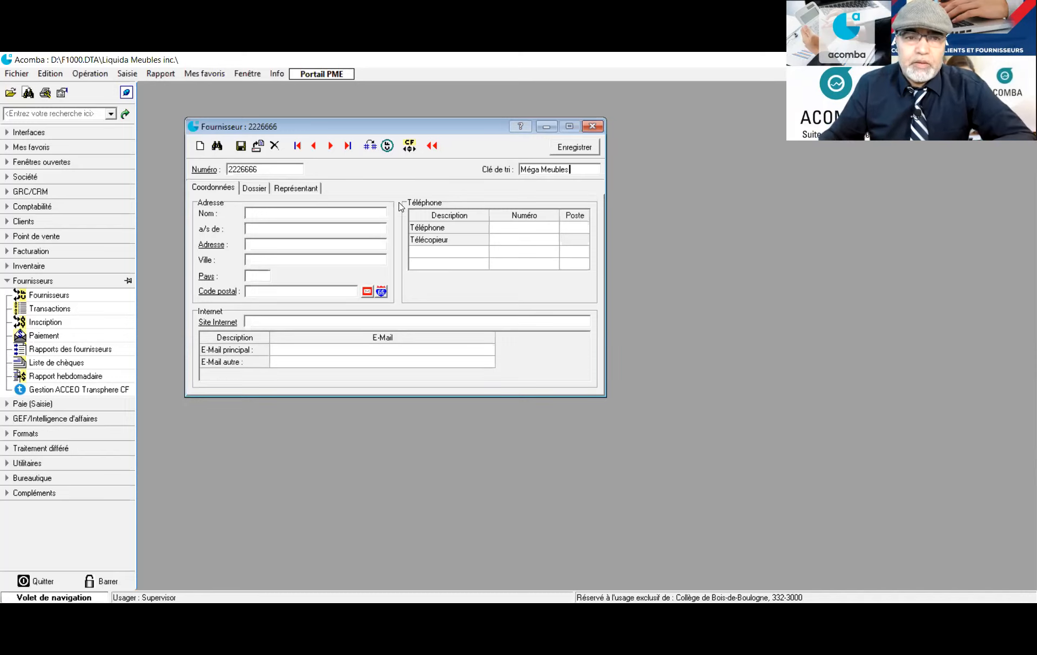
Name the supplier 'Méga Meubles inc.' from the copied sort key and enter the contact person
left_click(357, 213)
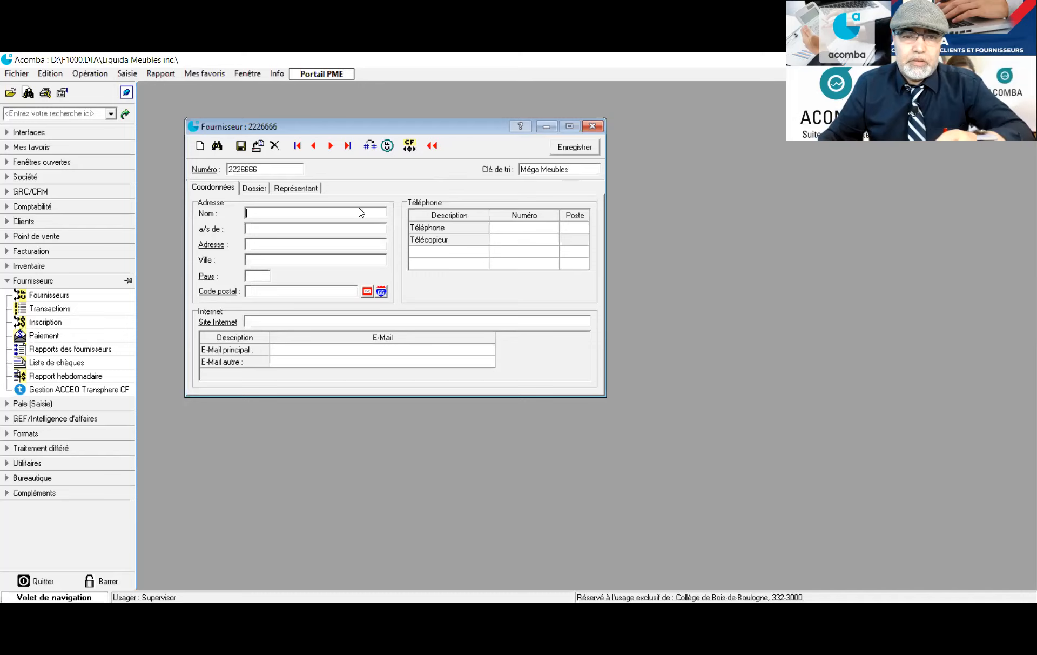
double_click(529, 169)
left_click_drag(568, 169, 509, 173)
key("ctrl+c")
left_click(286, 214)
key("ctrl+v")
type("inc")
left_click(314, 228)
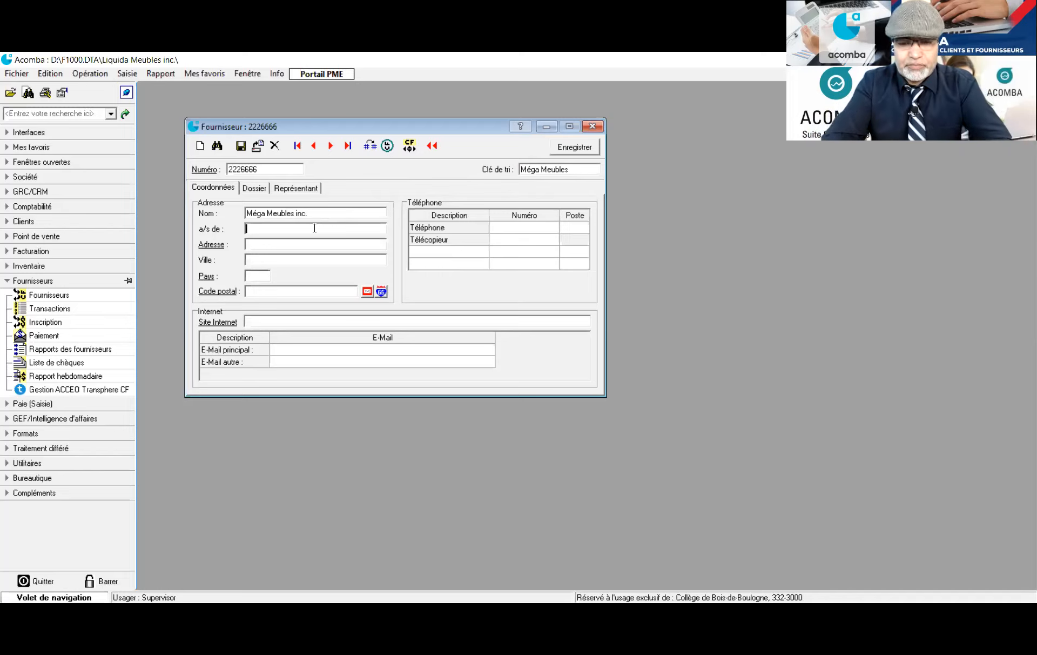
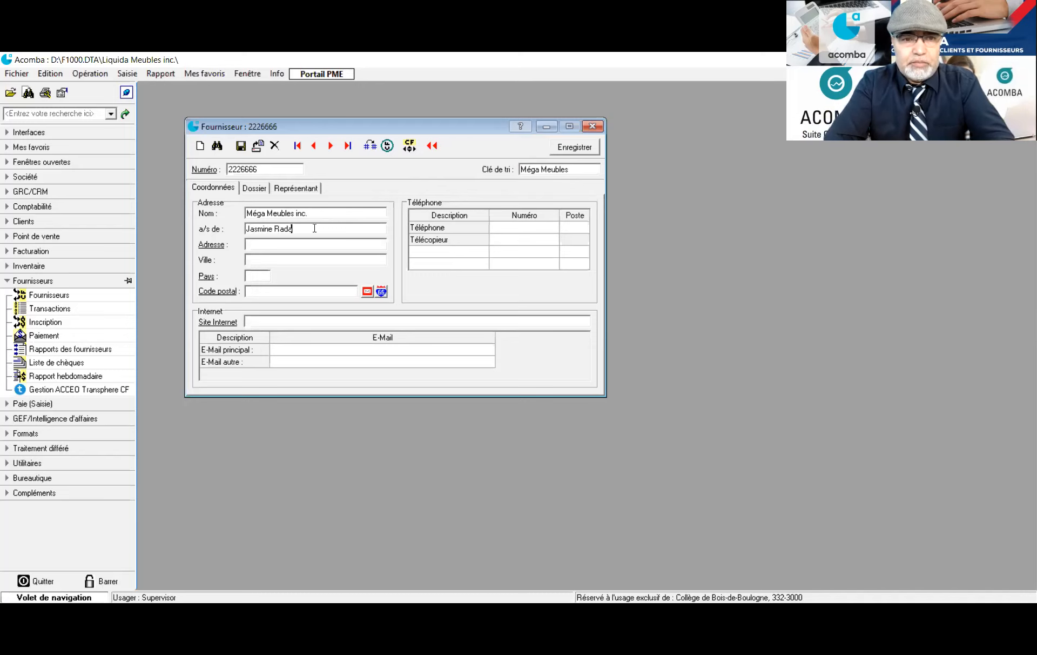
Enter the street address in Québec, choose Canada as the country, and fill the postal code
left_click(313, 244)
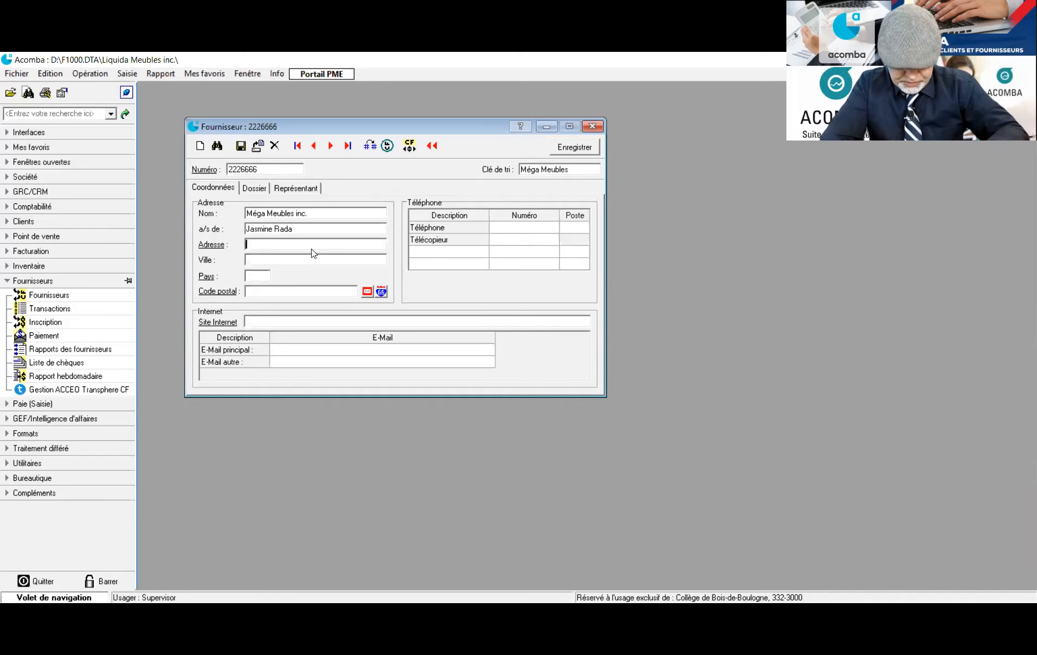
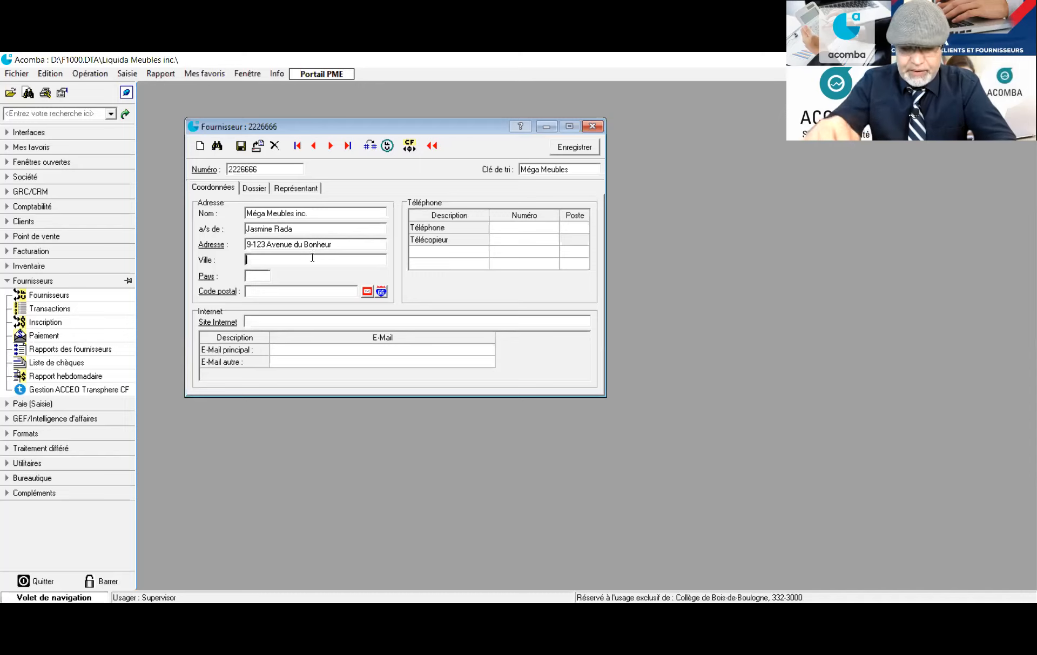
type("Québ")
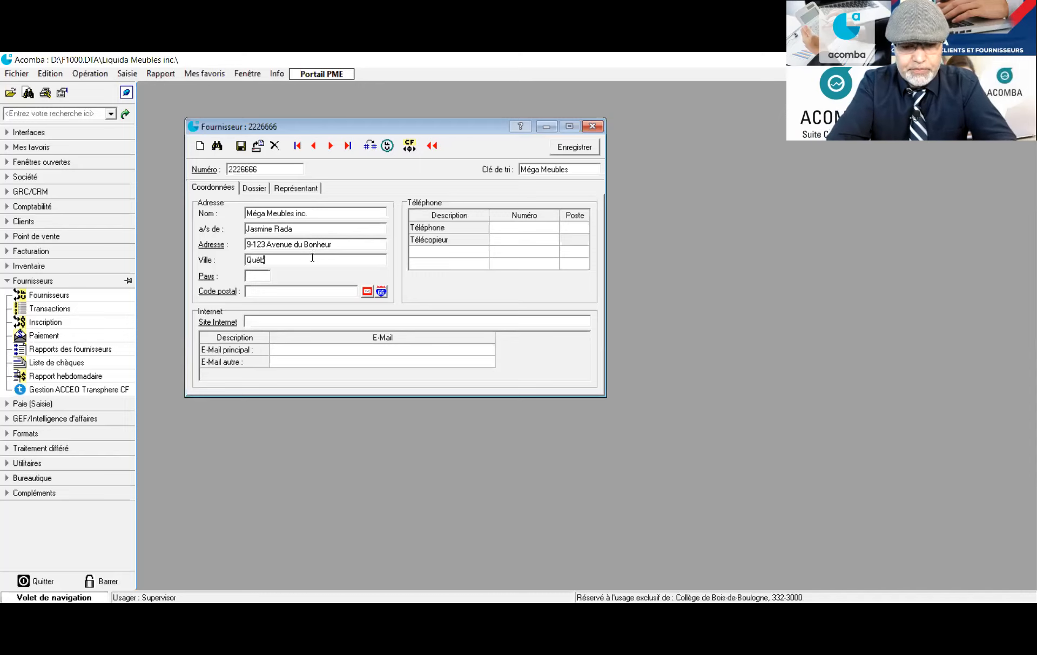
type("ec")
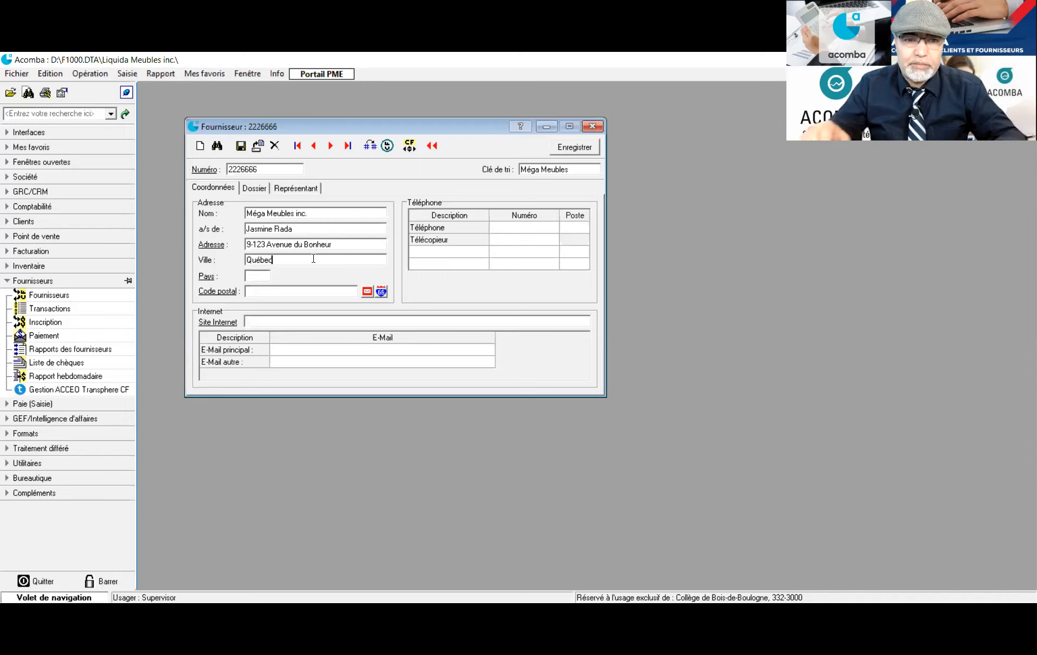
left_click(352, 244)
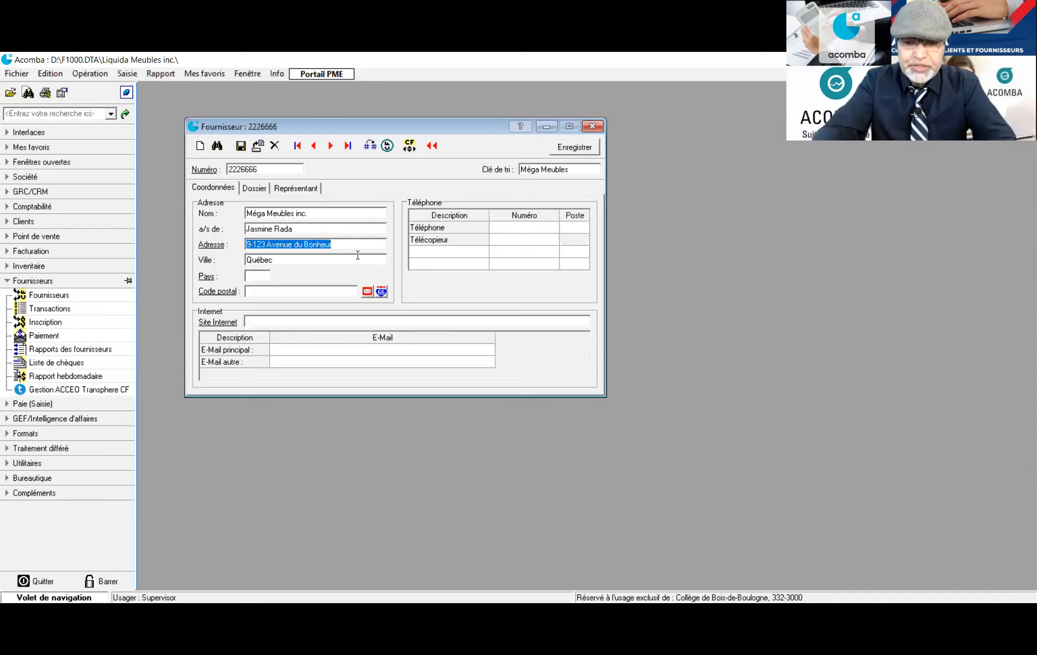
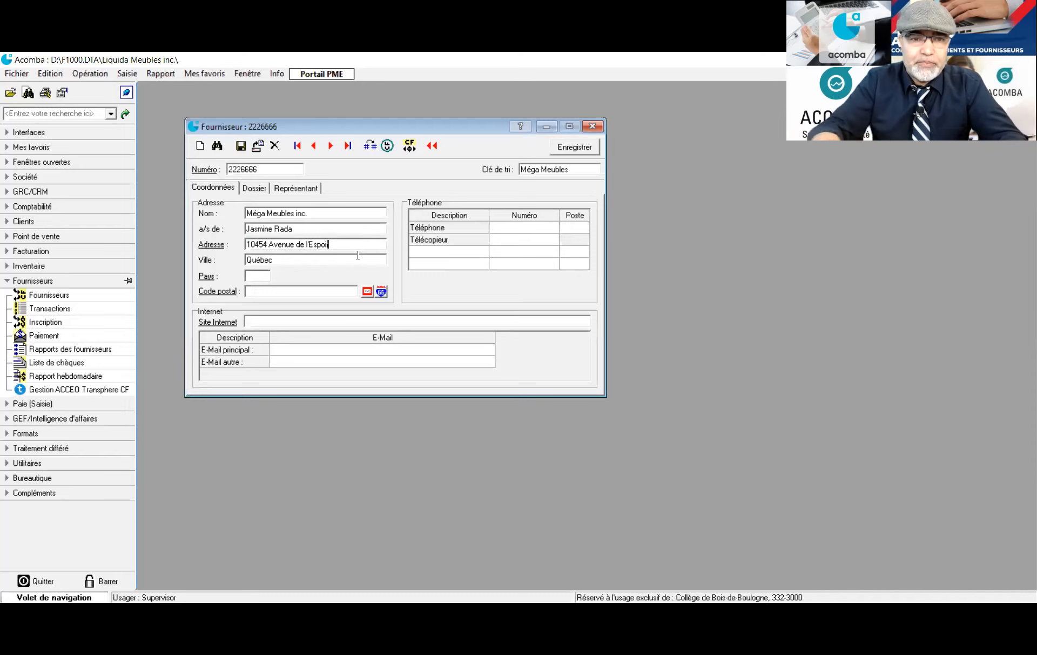
double_click(261, 276)
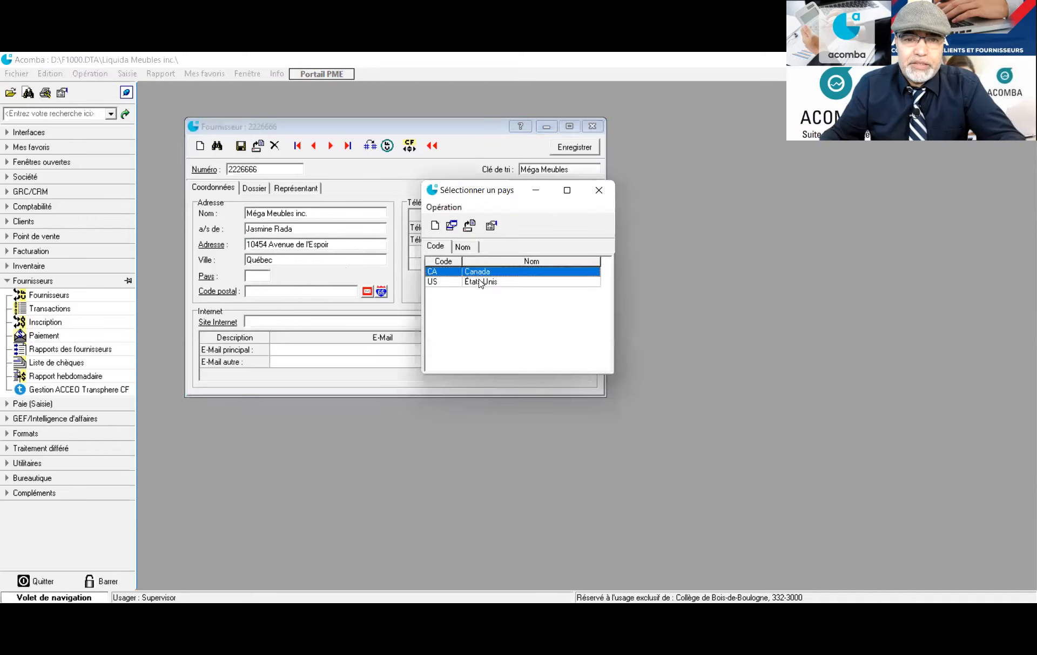
double_click(481, 276)
left_click(296, 290)
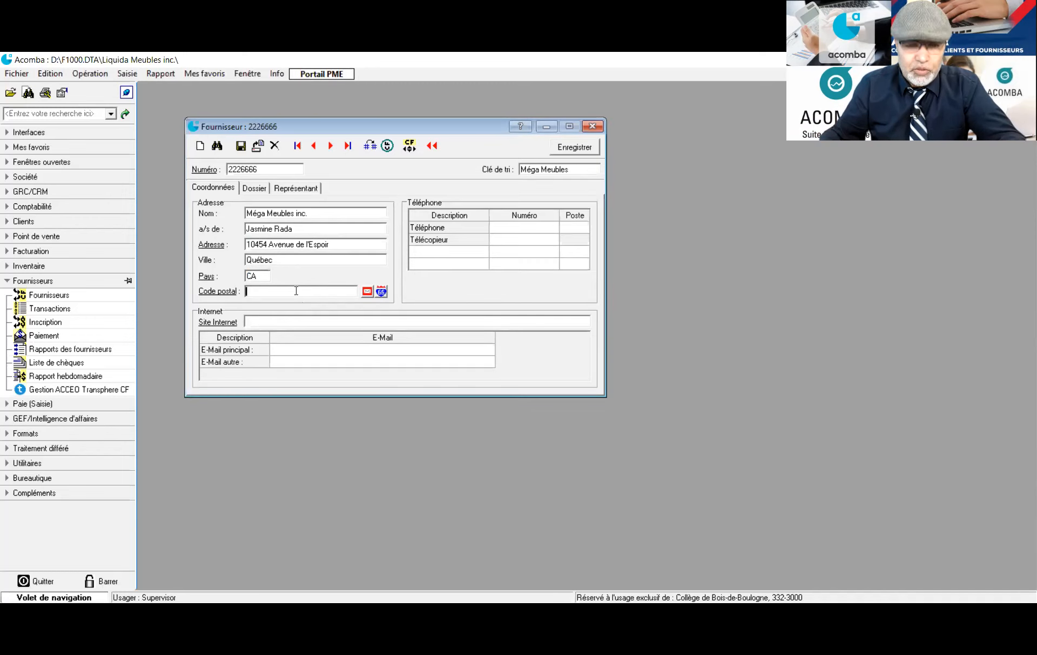
type("G1")
type("2")
type("2")
type("W3")
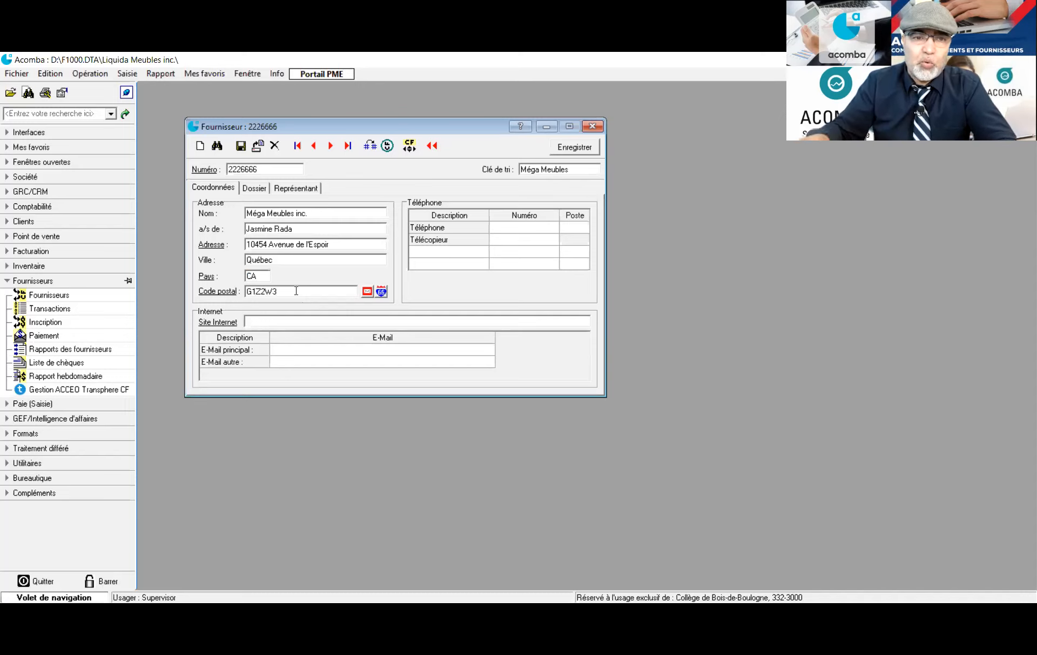
left_click(522, 225)
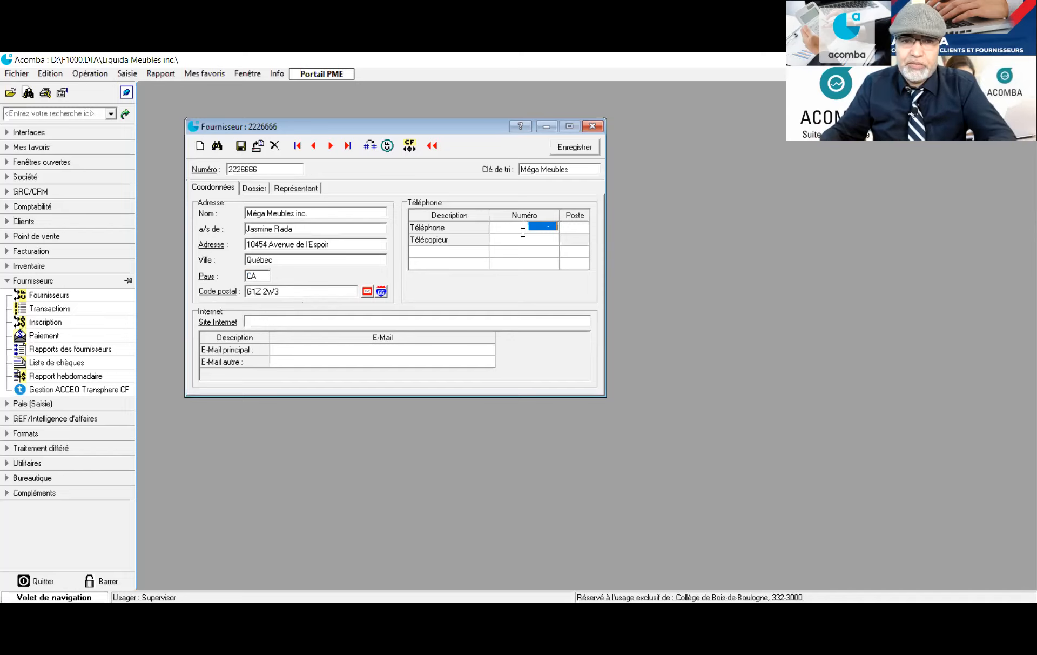
Add a Réception phone line with its number and extension
left_click(482, 253)
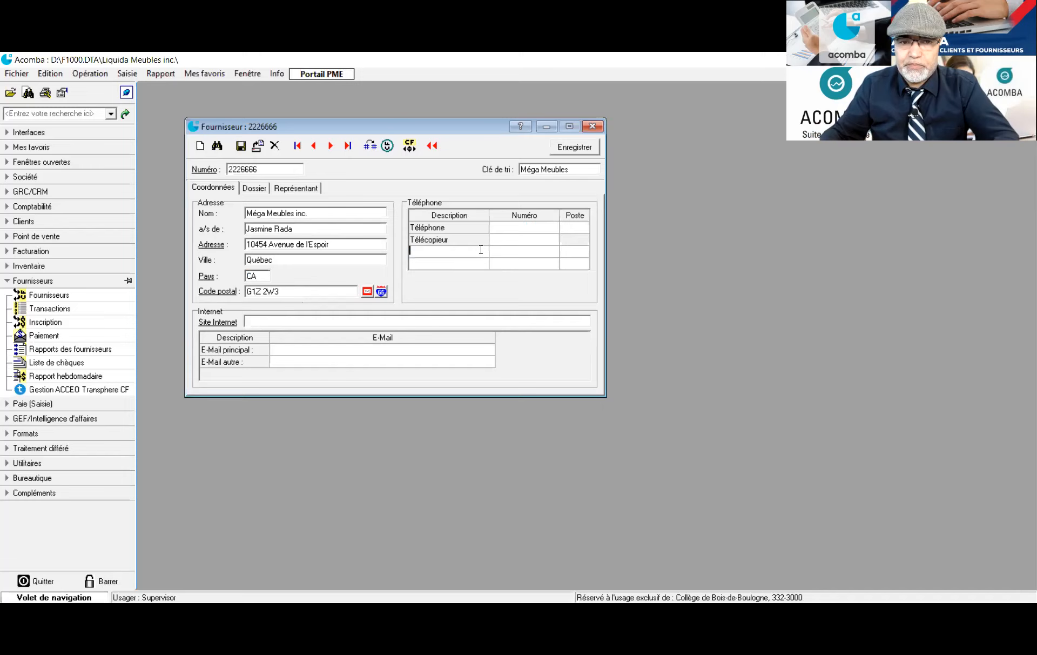
type("Réception")
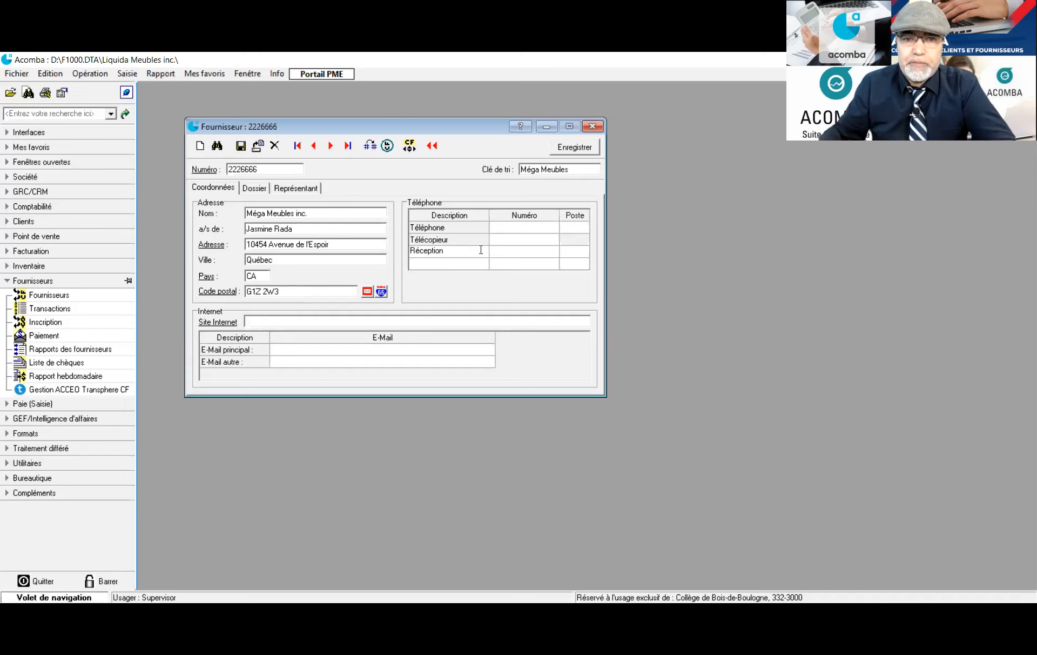
left_click(516, 251)
left_click(515, 251)
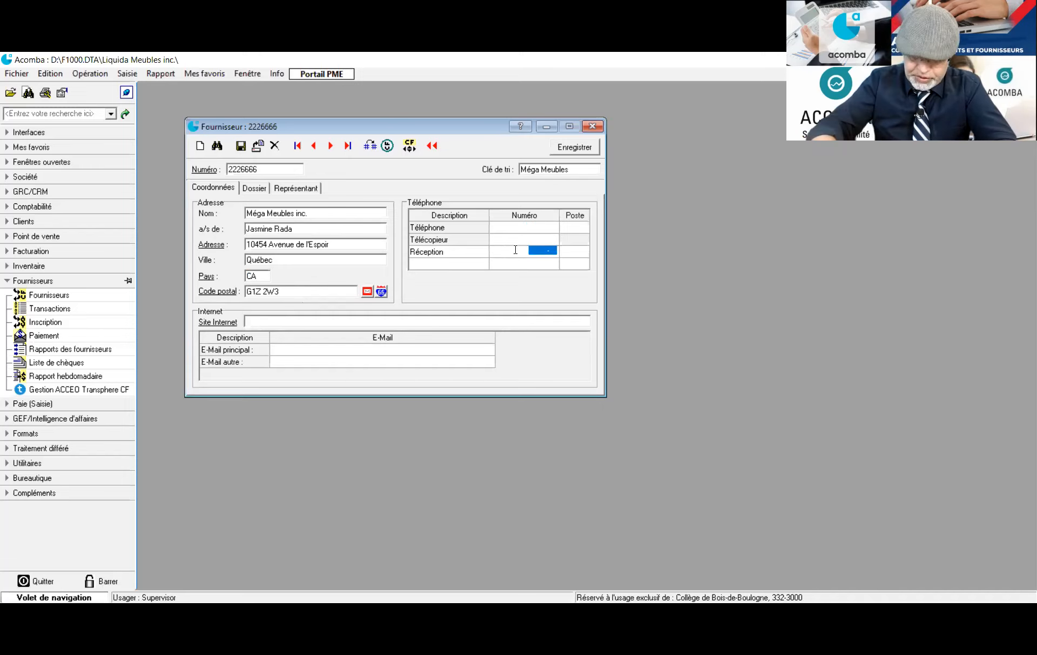
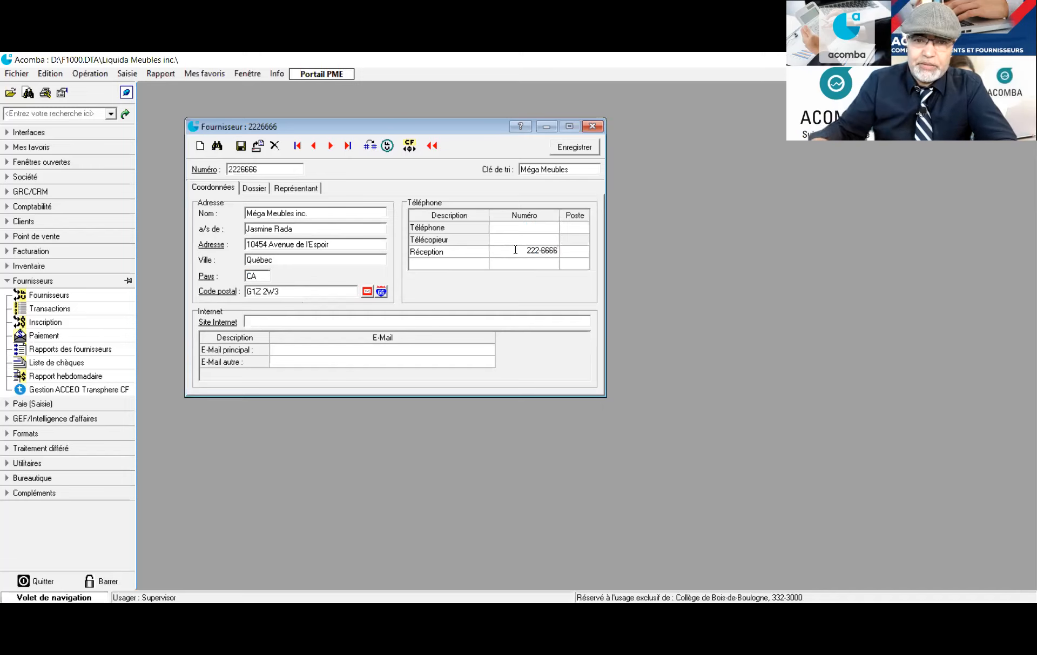
left_click(577, 256)
left_click(575, 252)
type("6666")
Add a 'Sce des Ventes' phone line and prefix the Réception number with area code 418
left_click(478, 266)
left_click(477, 265)
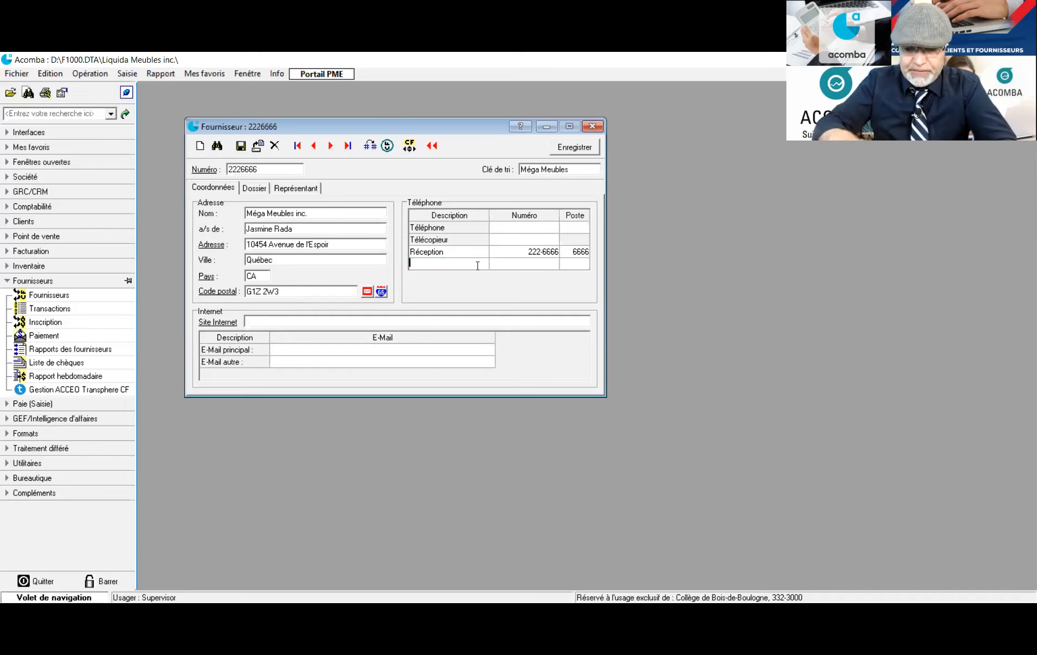
type("Servi")
key("BackSpace")
key("BackSpace")
key("BackSpace")
key("BackSpace")
type("ce")
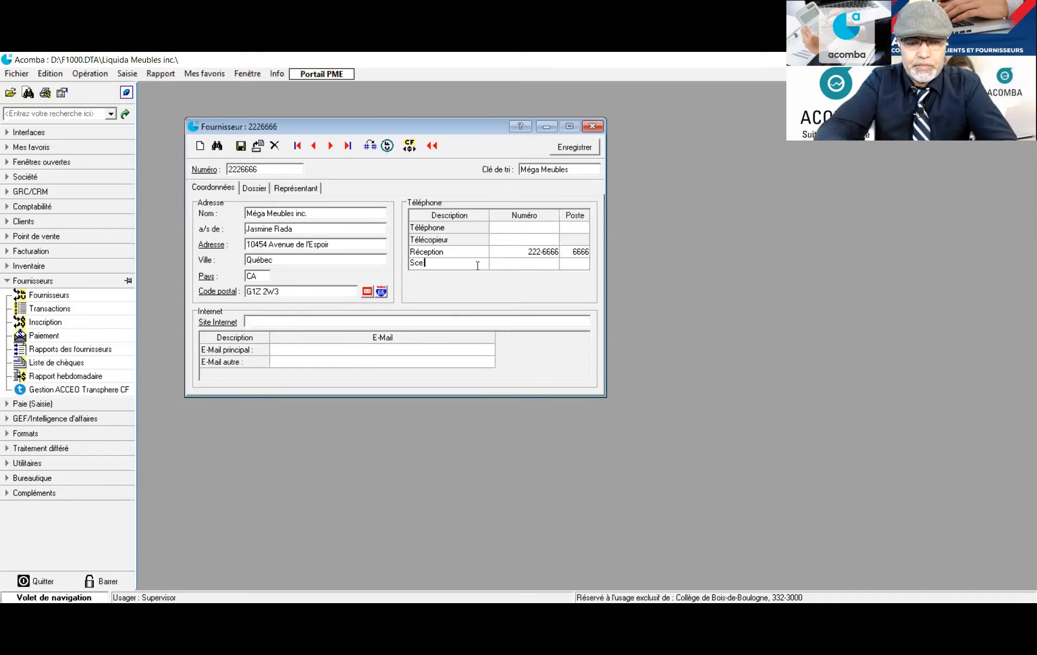
type(" des Ventes")
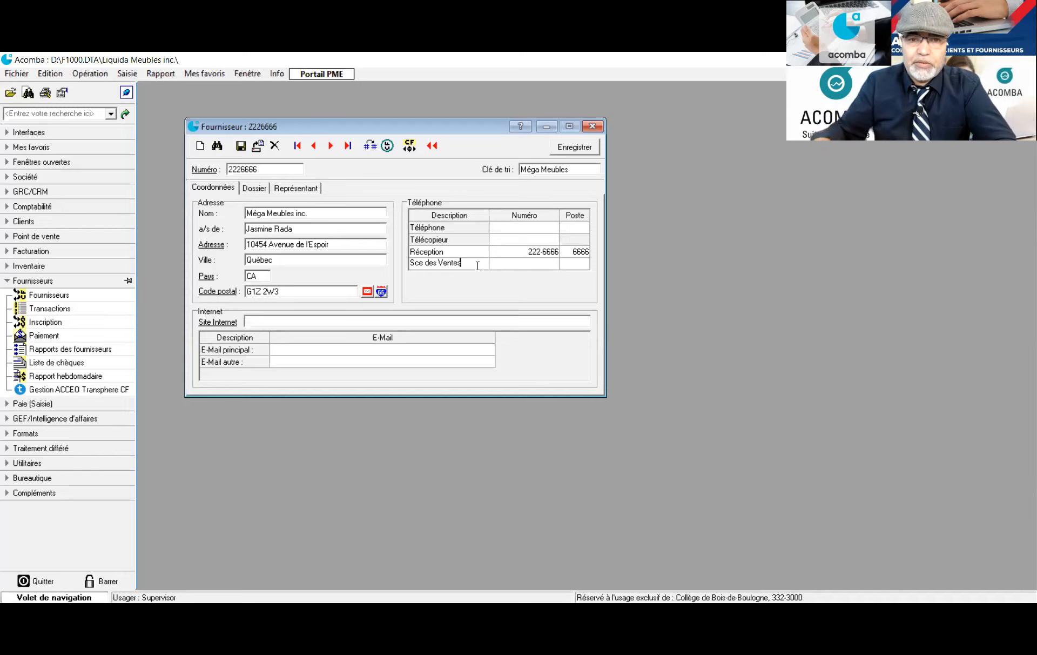
key("Tab")
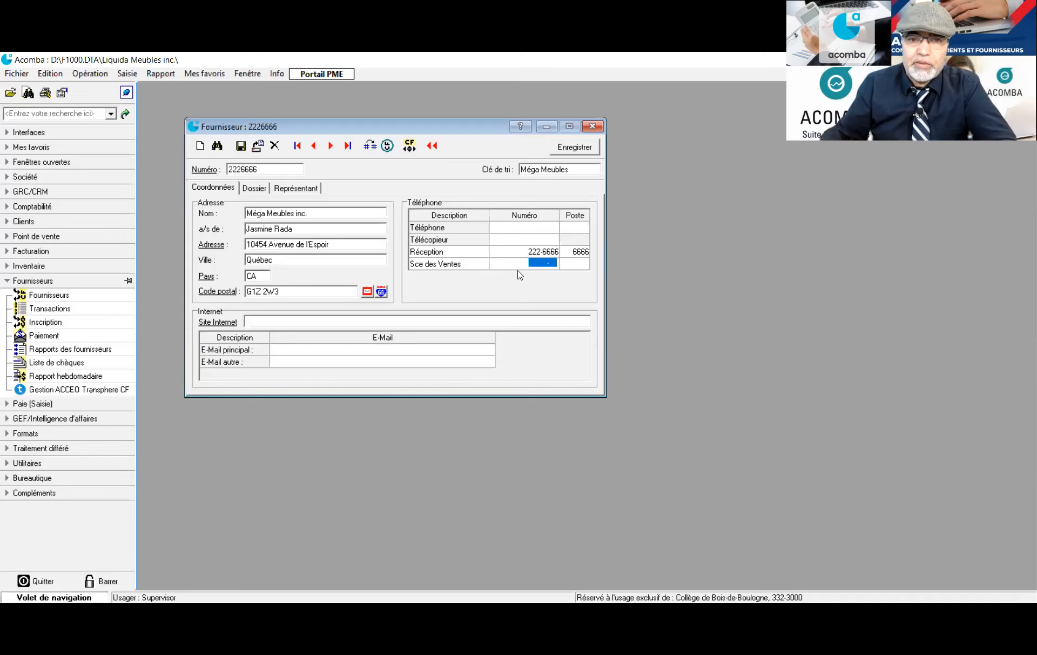
left_click(526, 252)
left_click(524, 250)
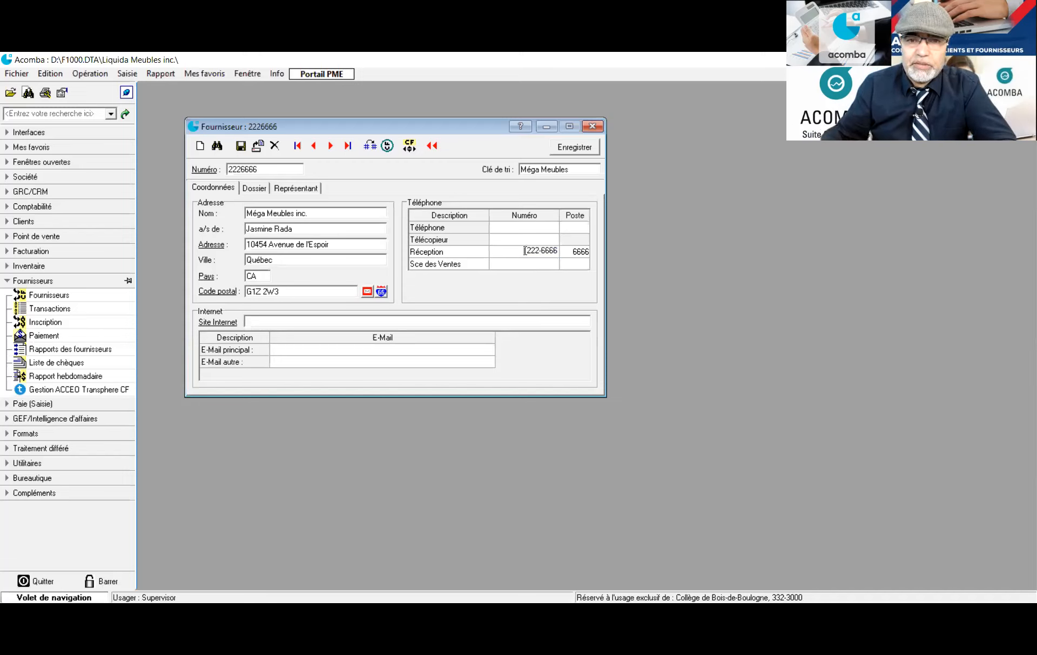
left_click(520, 265)
left_click(520, 265)
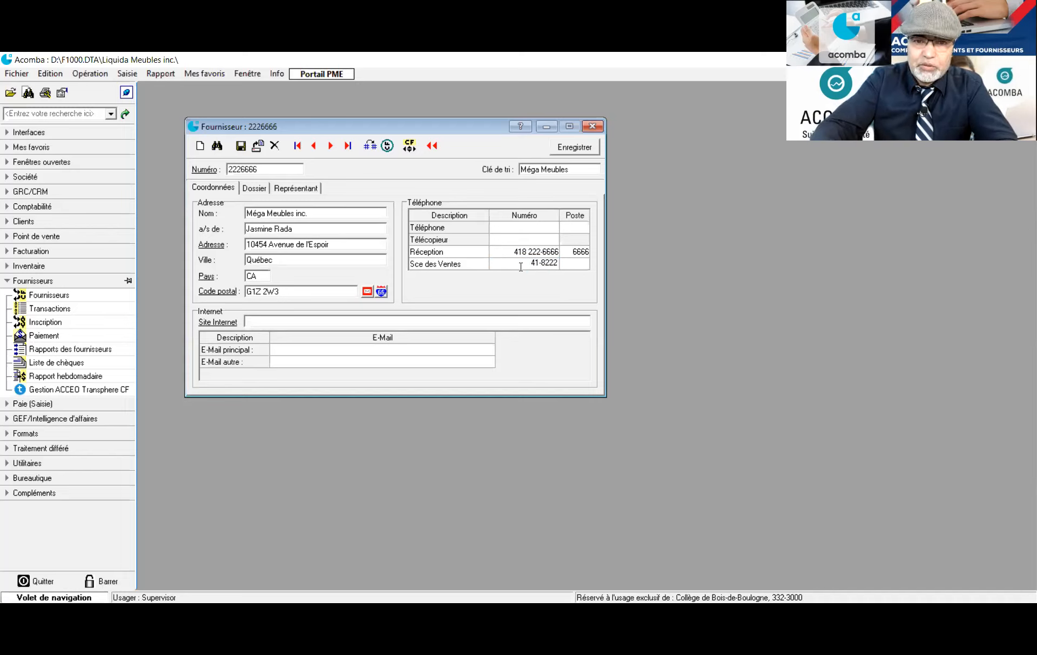
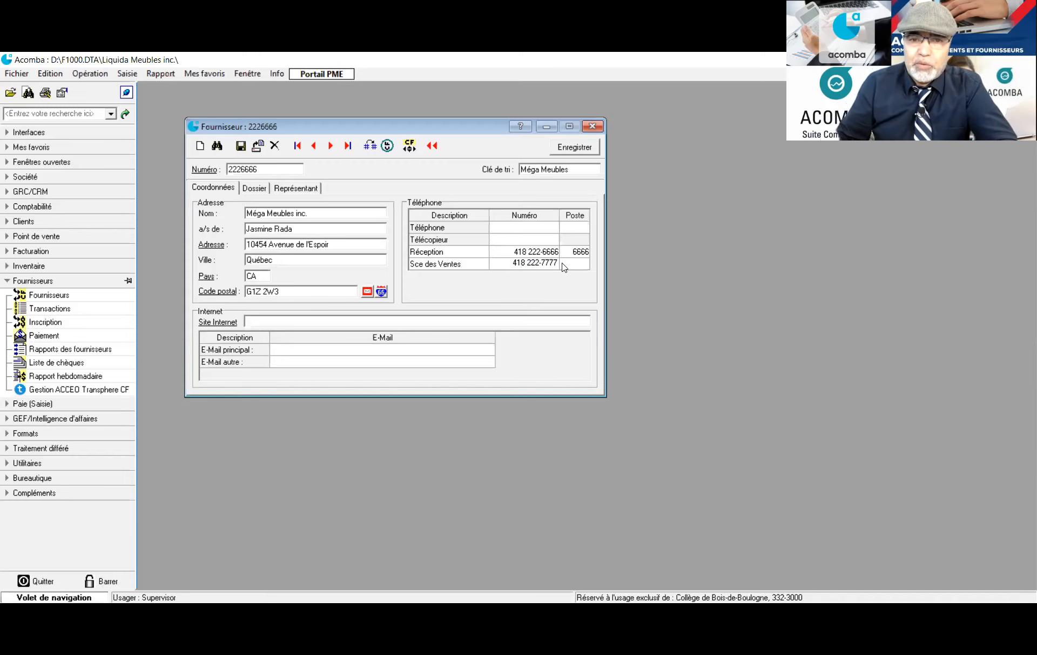
left_click(582, 264)
left_click(584, 265)
type("7777")
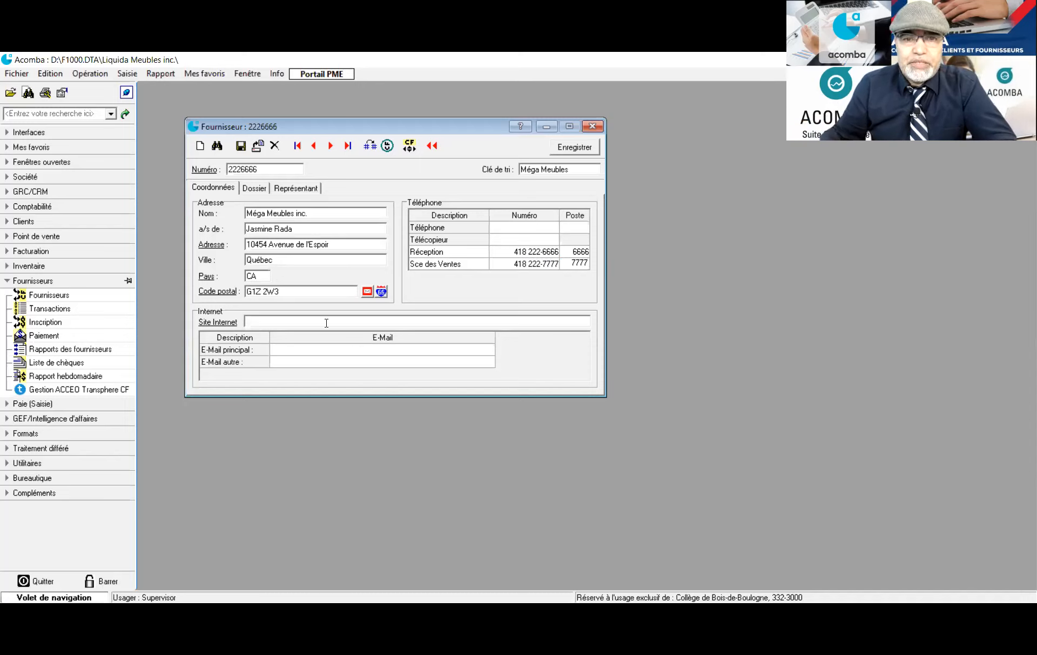
type("ww")
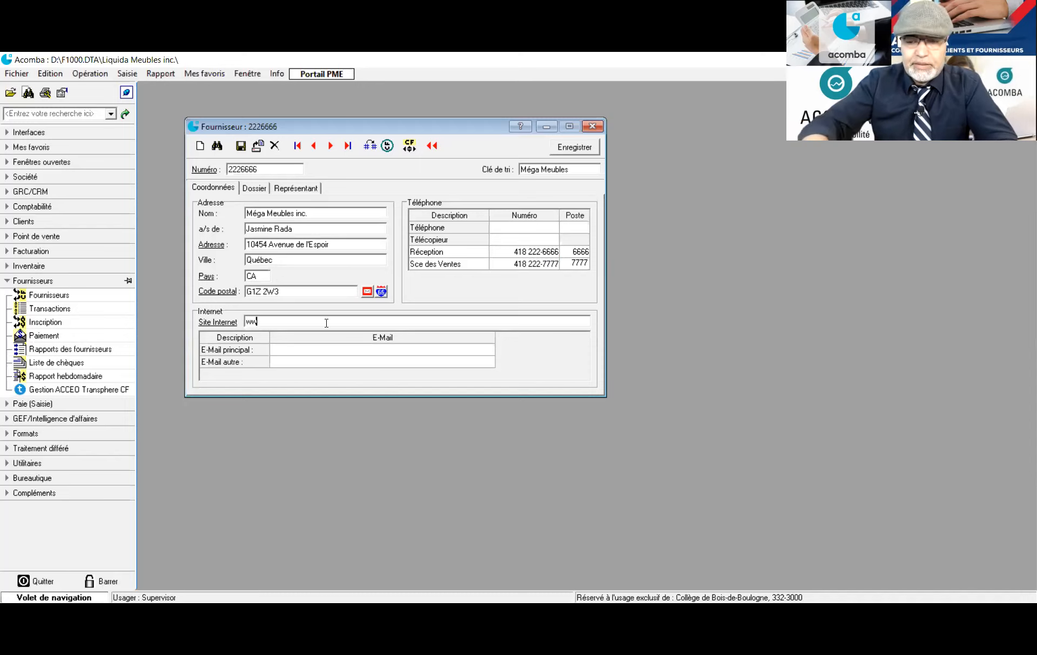
type("w.megameubles.ca")
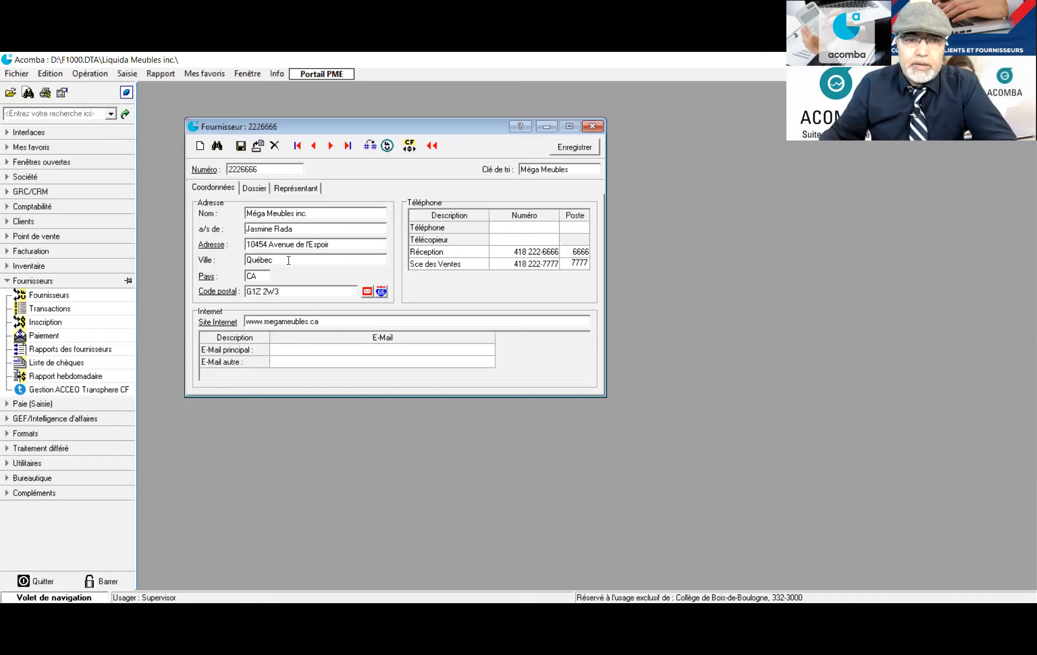
Enter the contact's main e-mail address in the E-Mail principal field
left_click(283, 351)
left_click(284, 350)
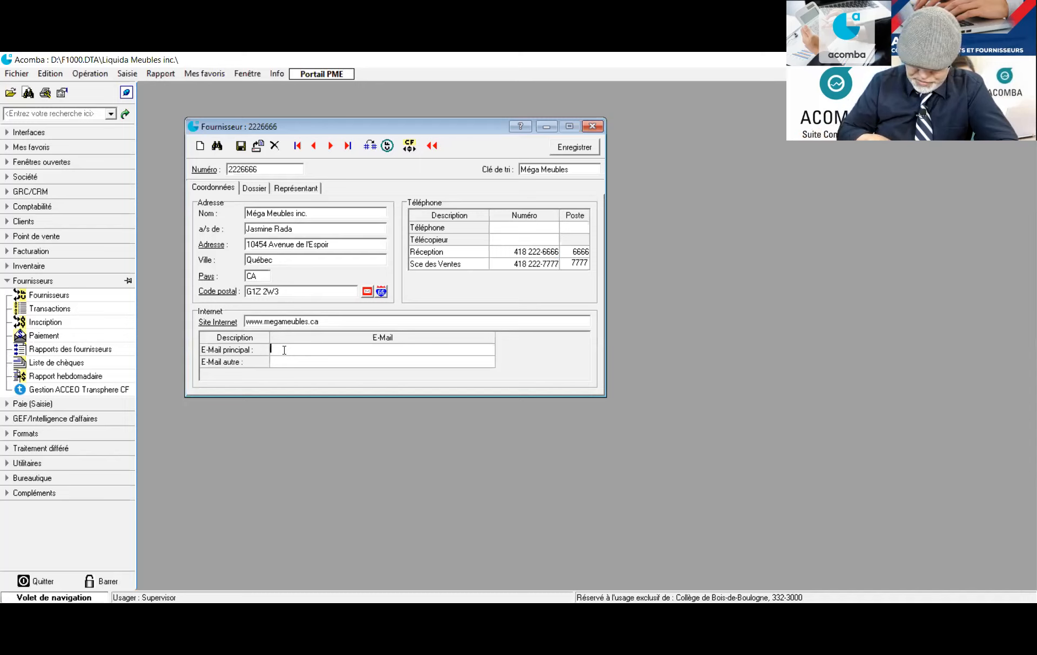
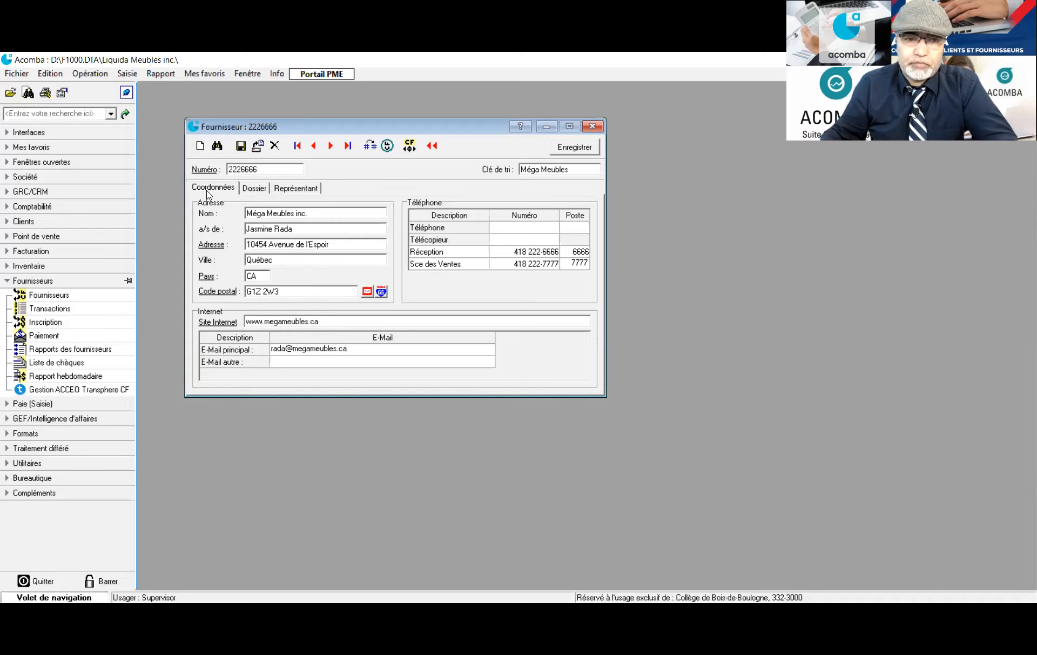
Enter the supplier's fax number and show the Dossier tab
left_click(532, 242)
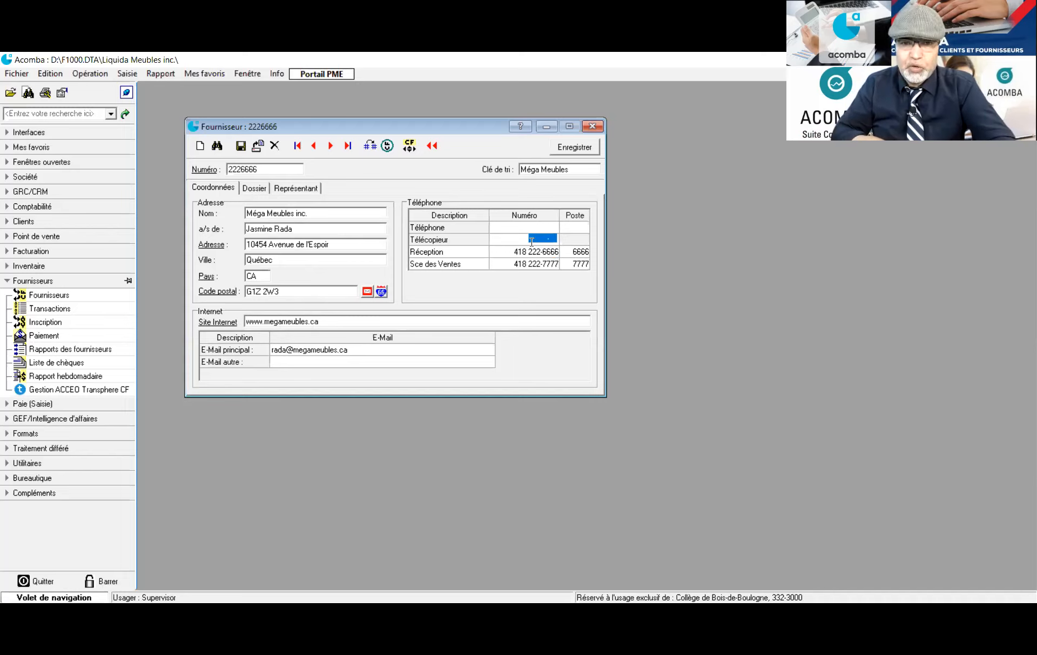
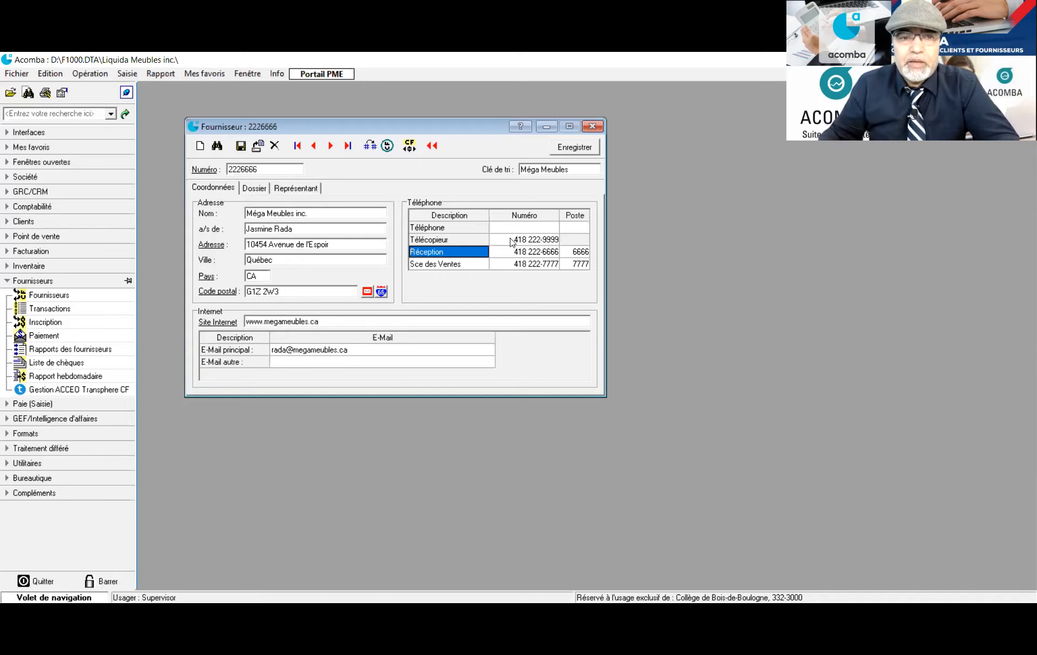
left_click(258, 188)
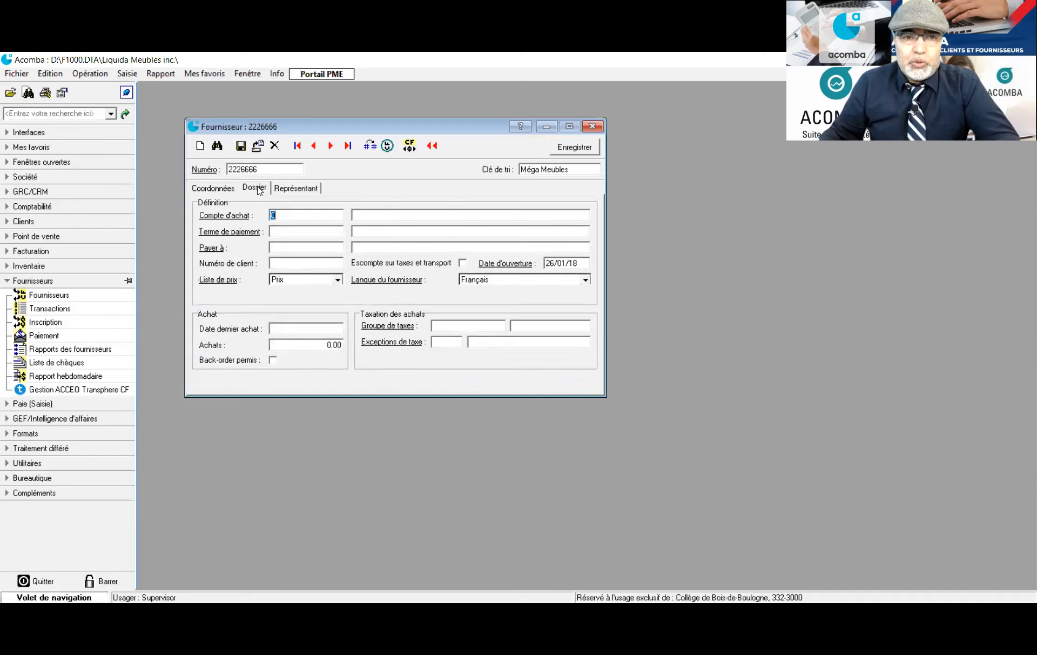
Set the purchase account to 6001 Achats_Table basse pour salon
left_click(291, 218)
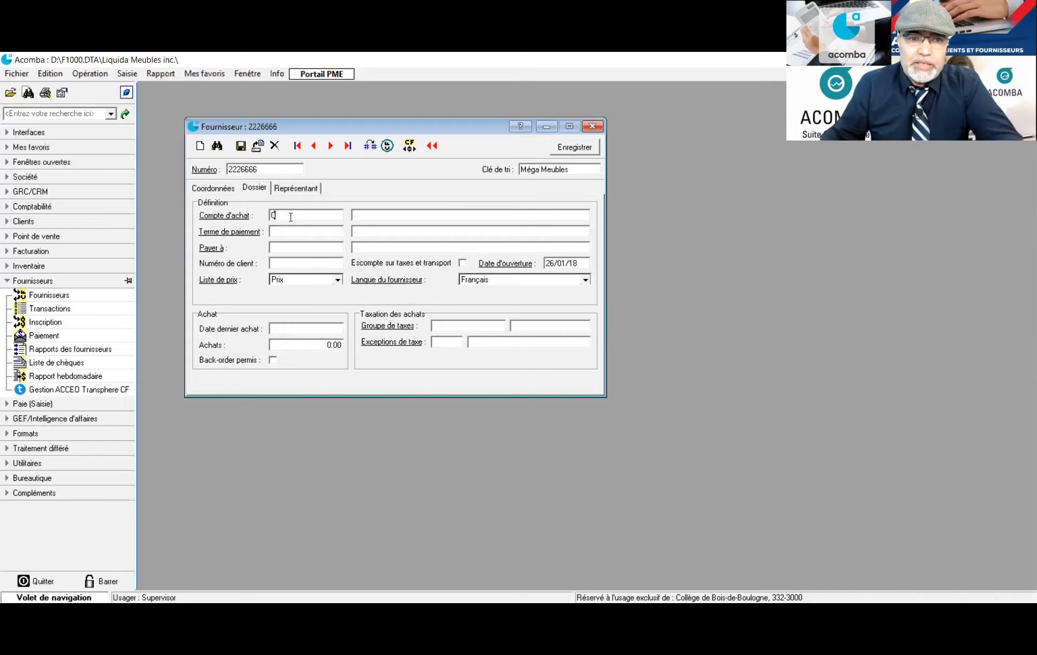
double_click(291, 217)
scroll(280, 261, "up", 4)
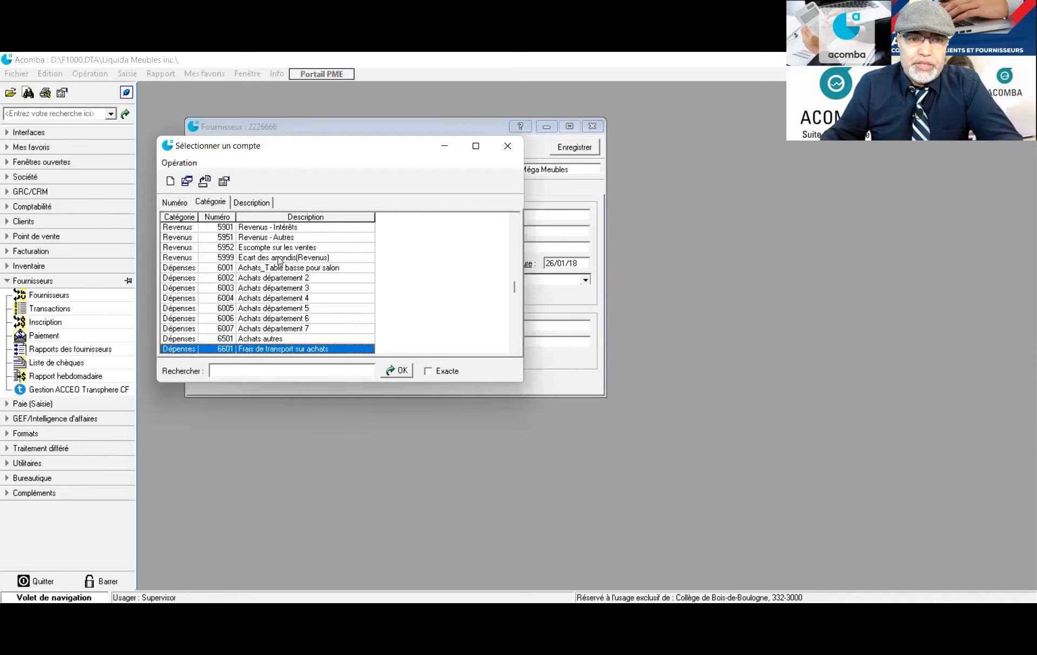
scroll(280, 261, "up", 1)
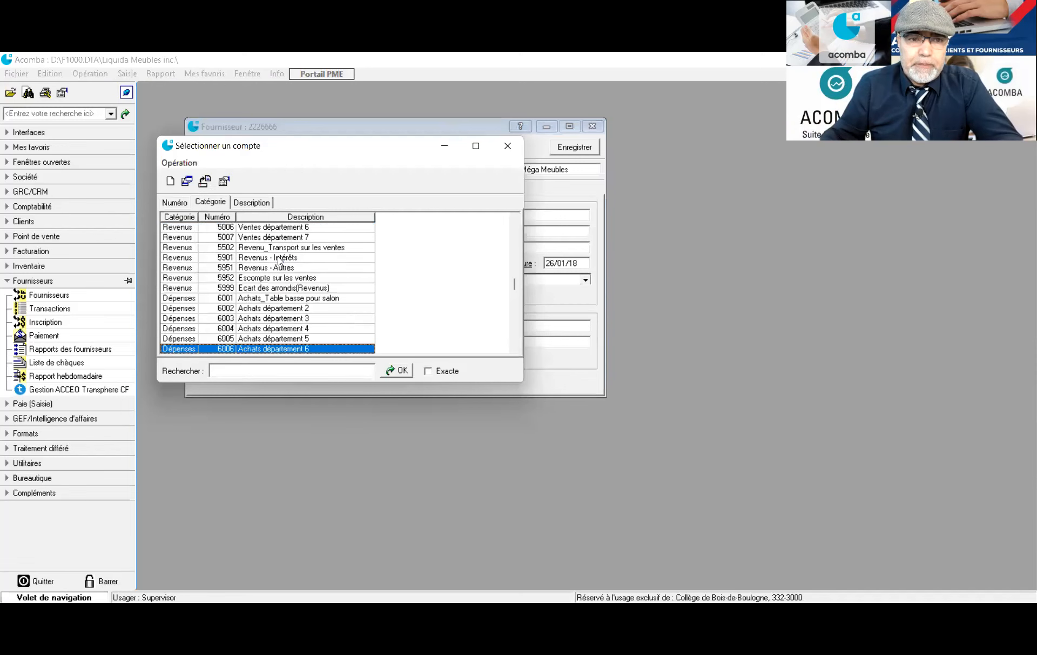
left_click(279, 298)
double_click(280, 298)
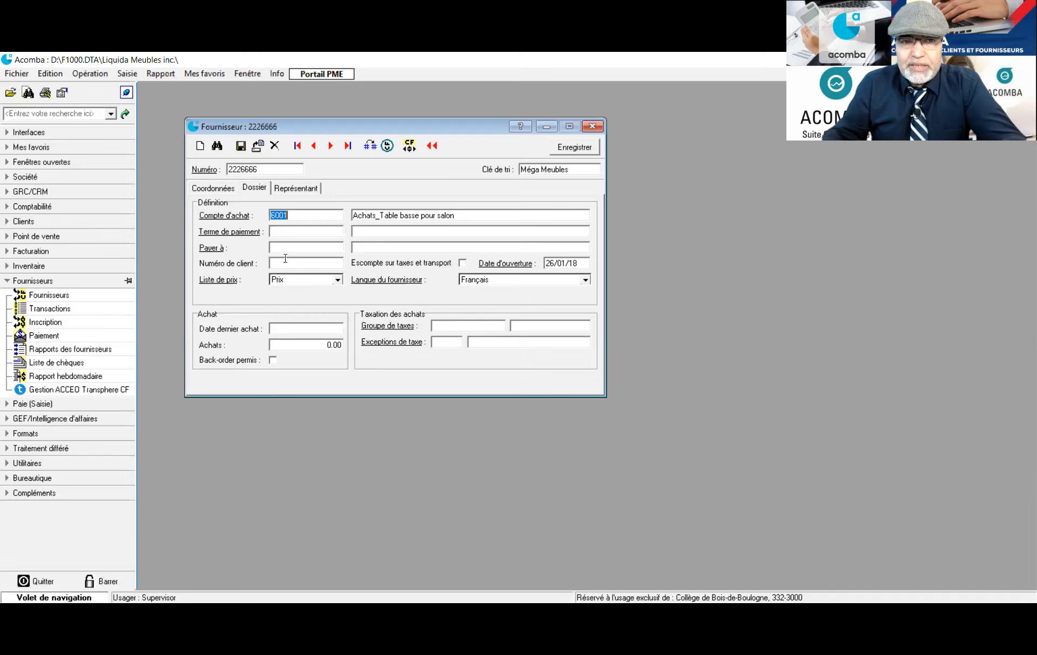
Bring up the list of payment terms from Terme de paiement
left_click(281, 232)
left_click(281, 231)
double_click(280, 231)
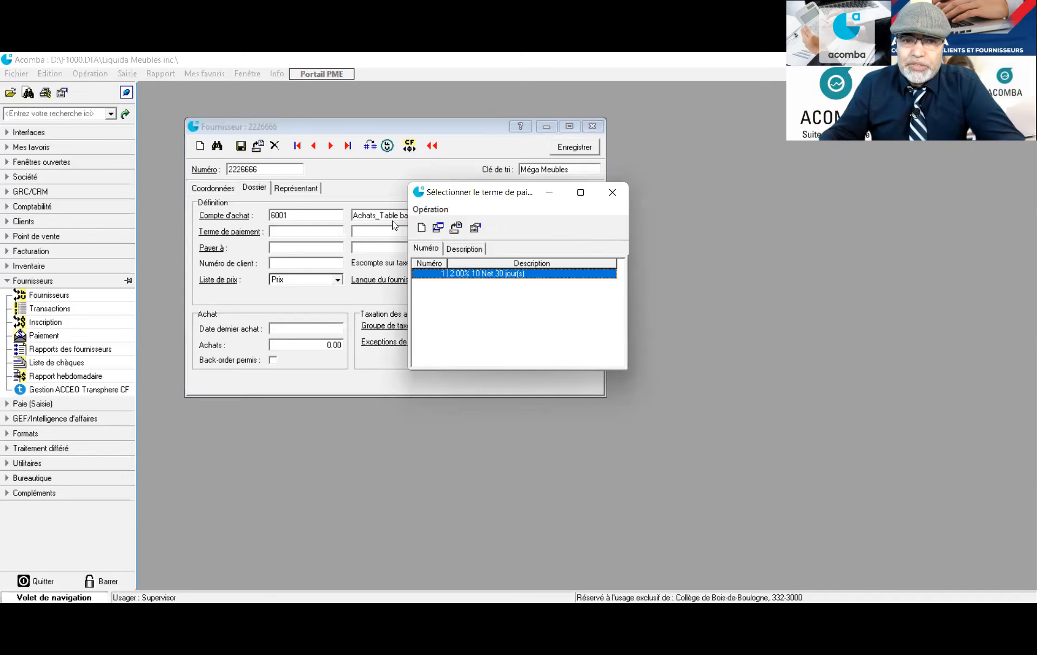
Cancel the new-term dialog and assign payment term 1, 2.00% 10 Net 30 jour(s)
left_click(420, 227)
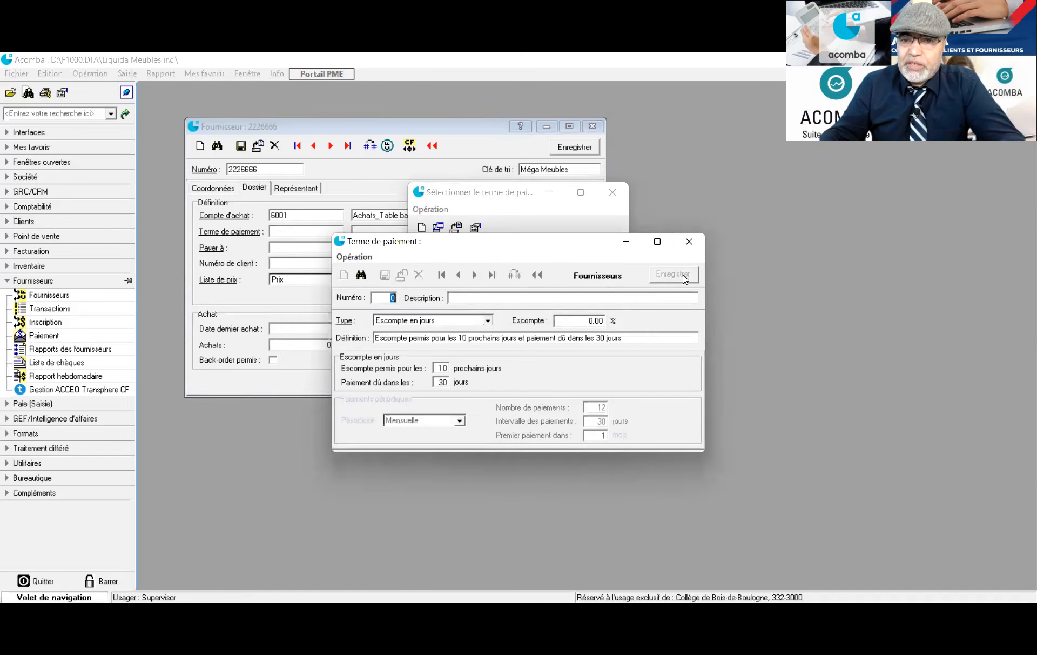
left_click(689, 243)
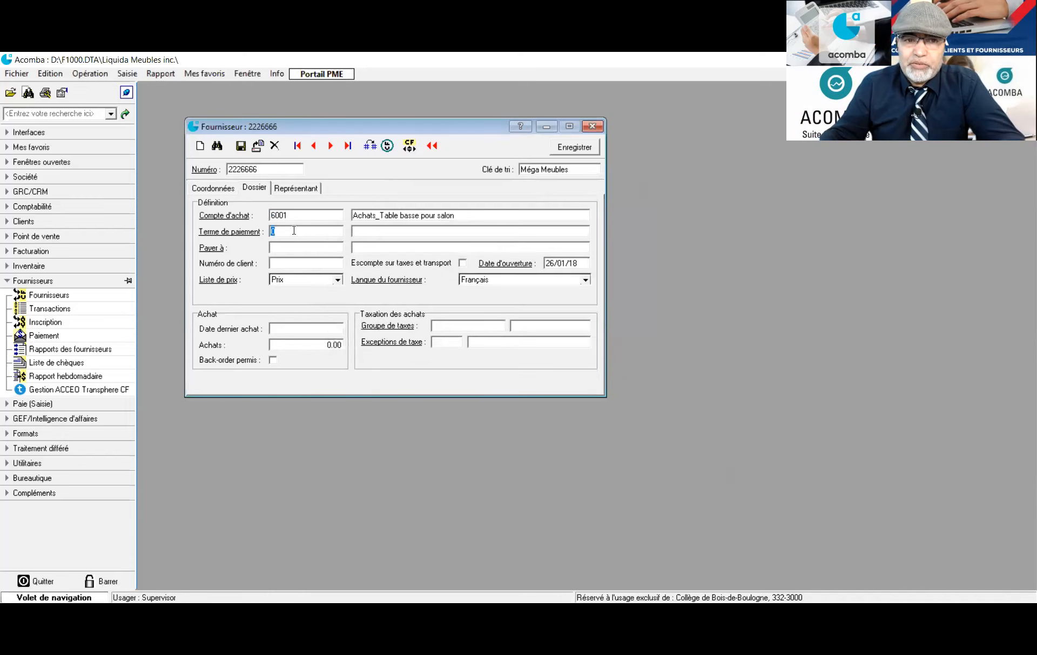
key("Return")
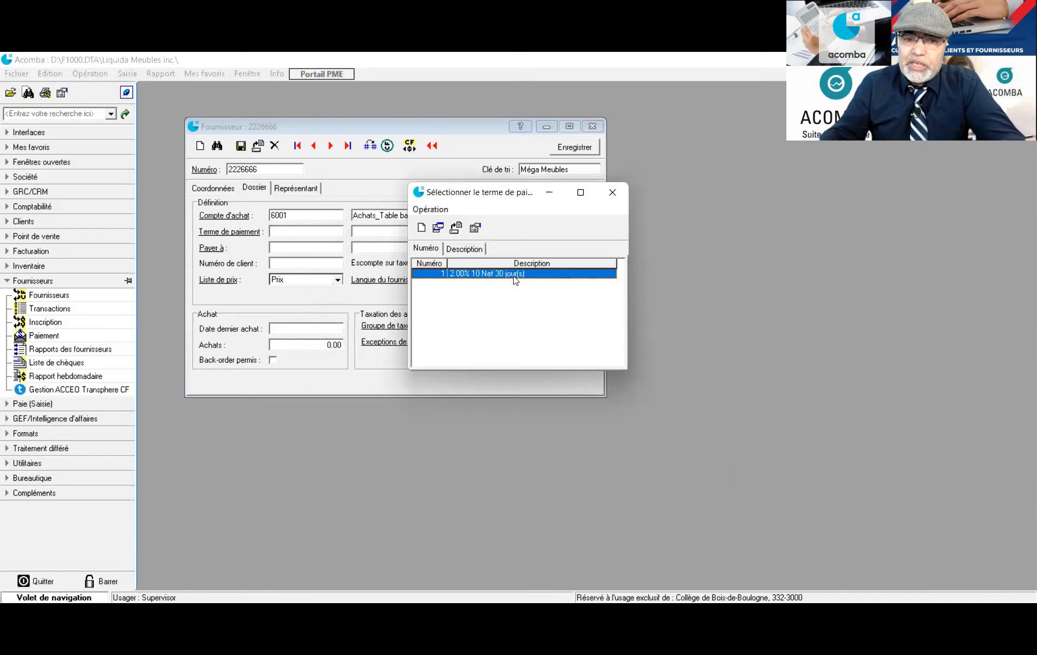
double_click(513, 274)
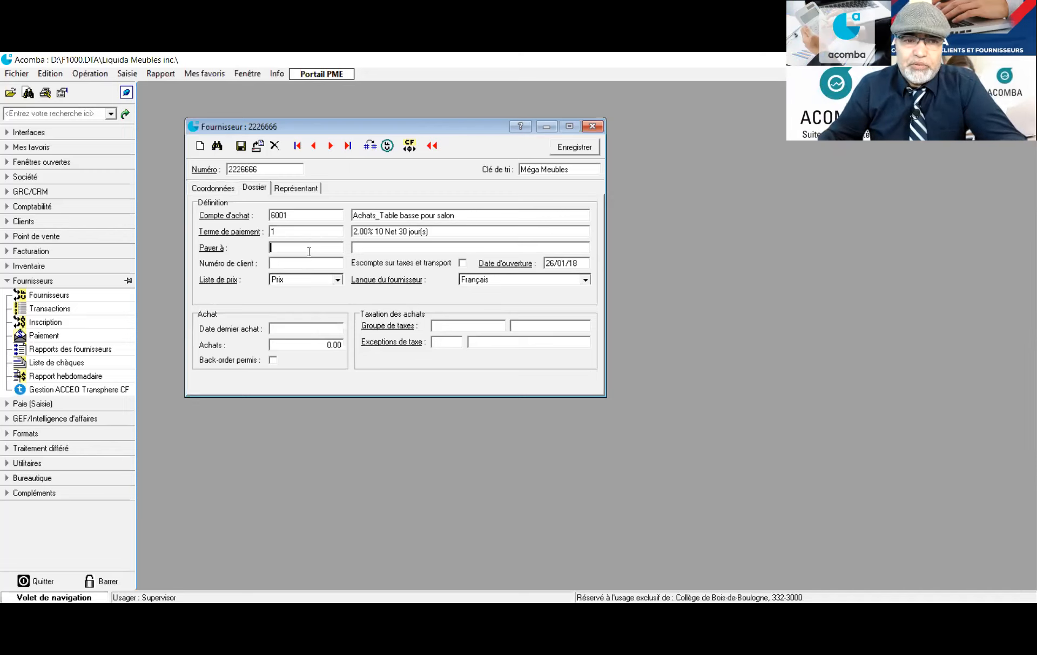
Enter the company's client number with this supplier, then move to Groupe de taxes
left_click(290, 265)
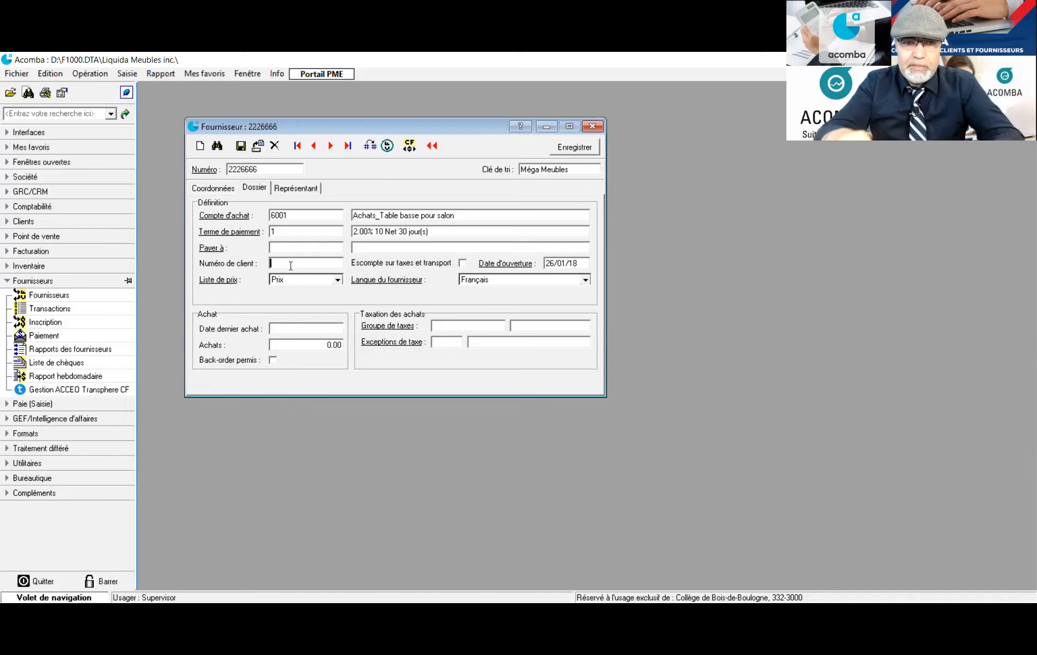
type("LM")
type("410")
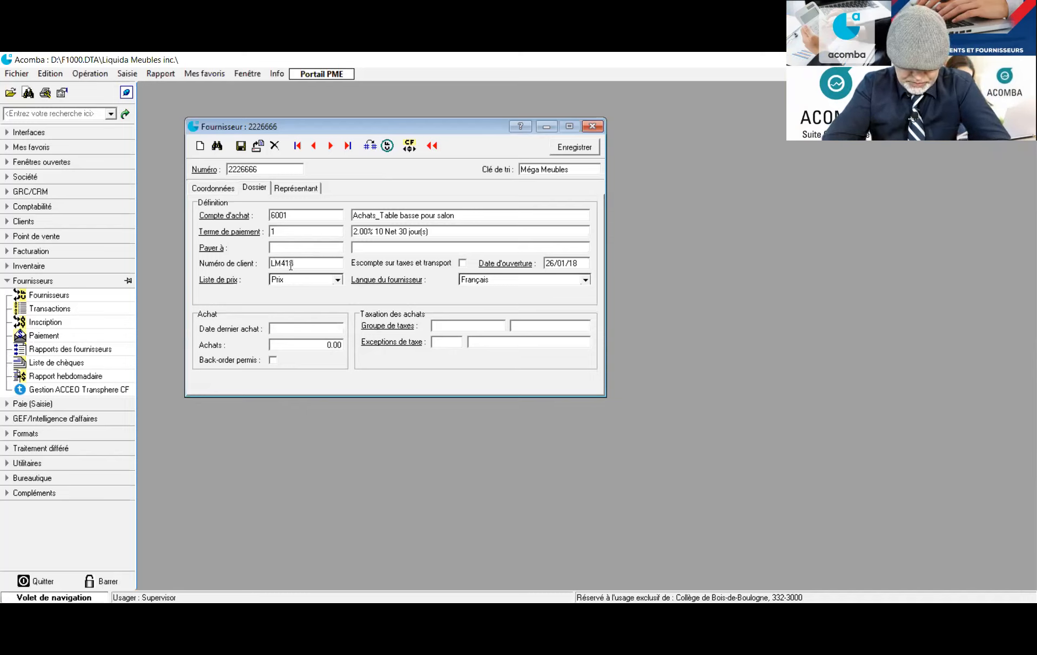
type("4181")
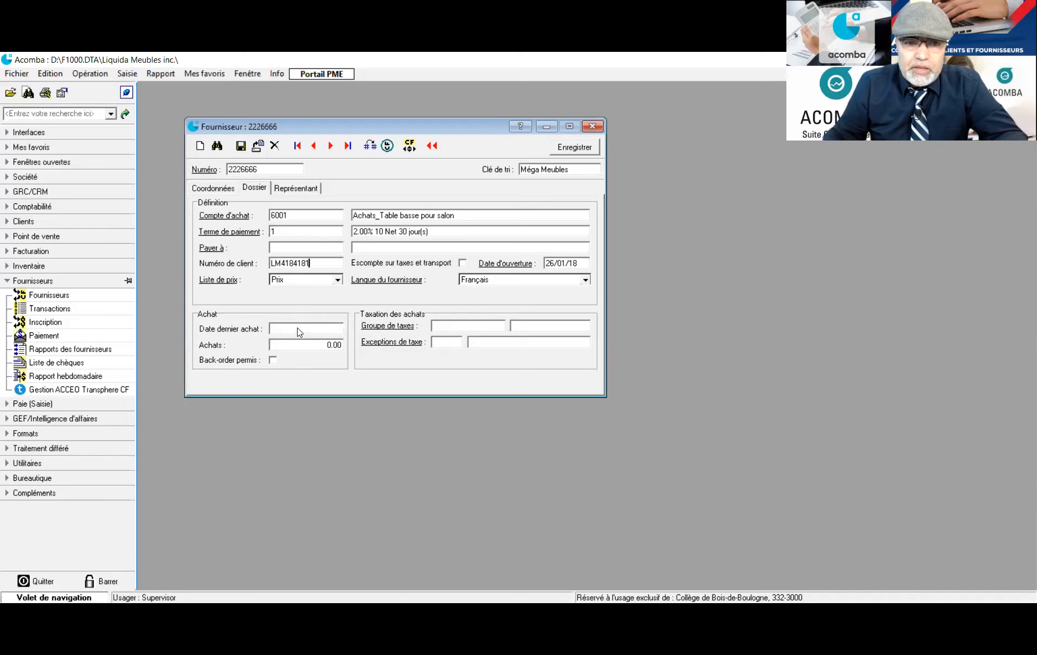
left_click(452, 324)
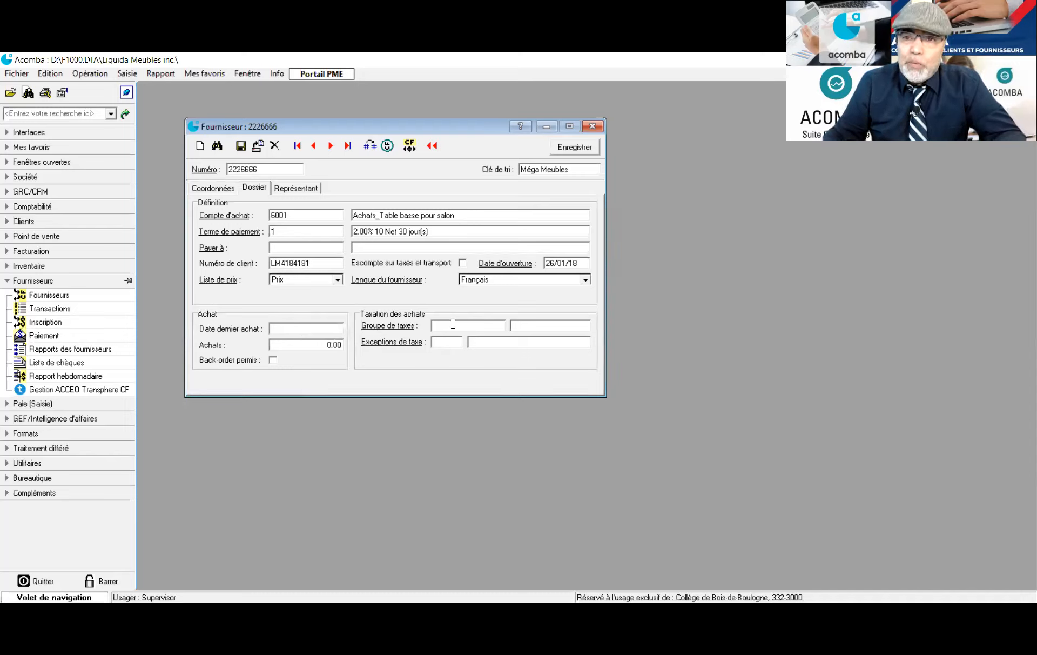
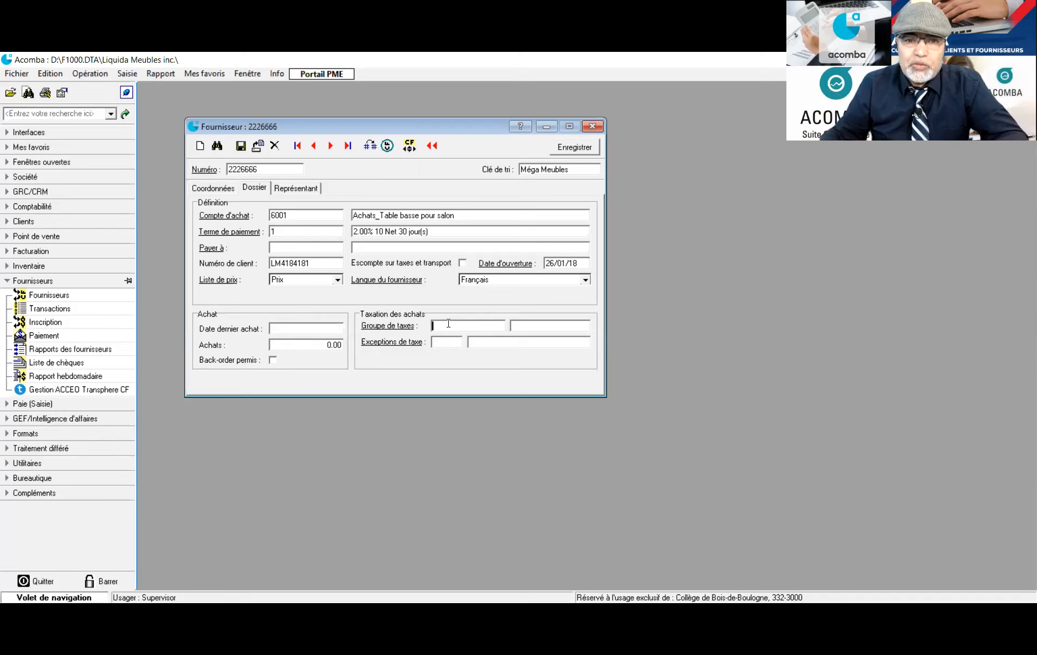
Assign the T.V.Q. Québec purchase tax group to the Méga Meubles supplier
double_click(448, 324)
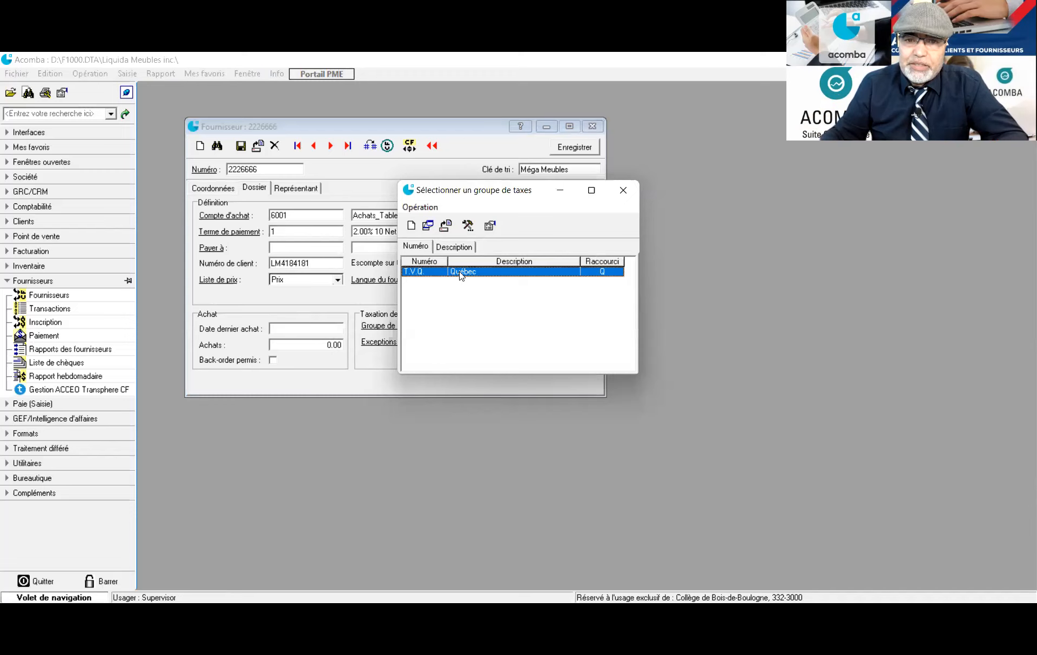
double_click(461, 272)
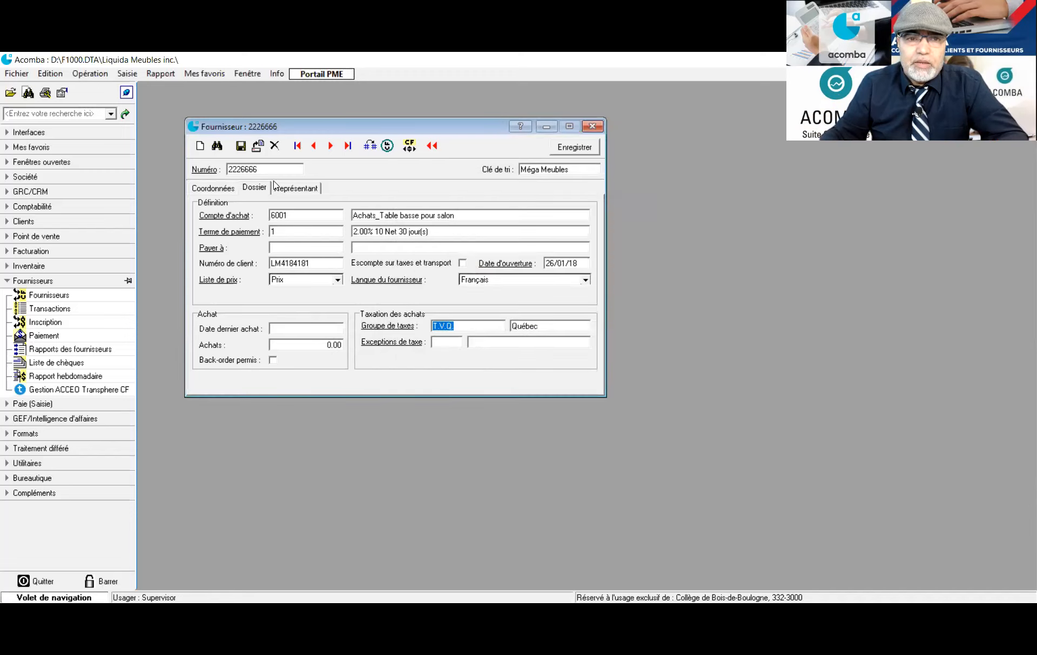
left_click(297, 189)
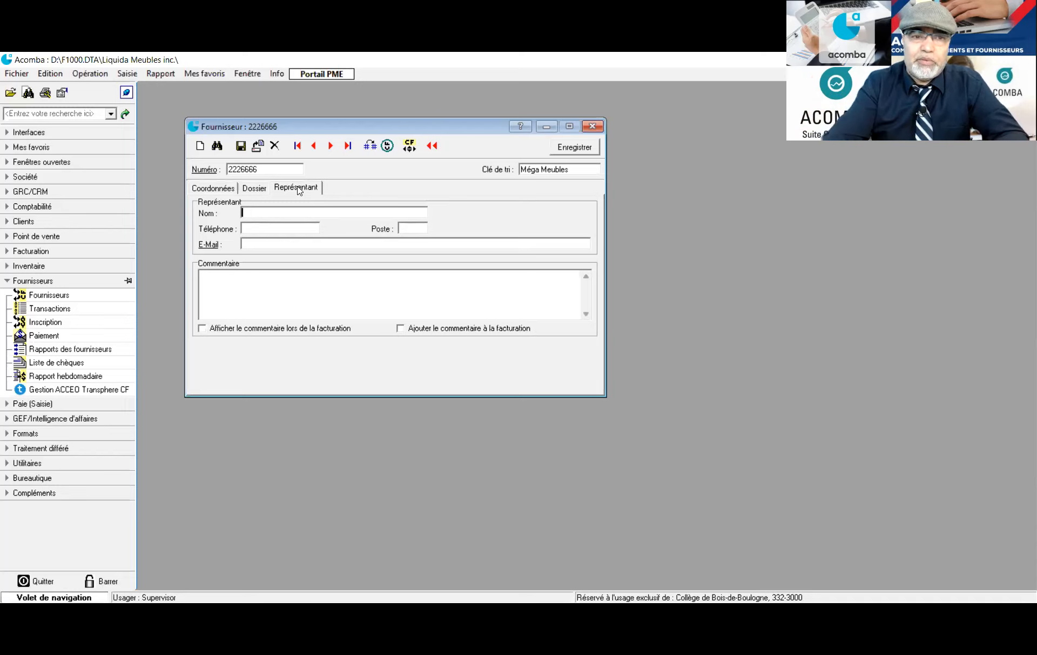
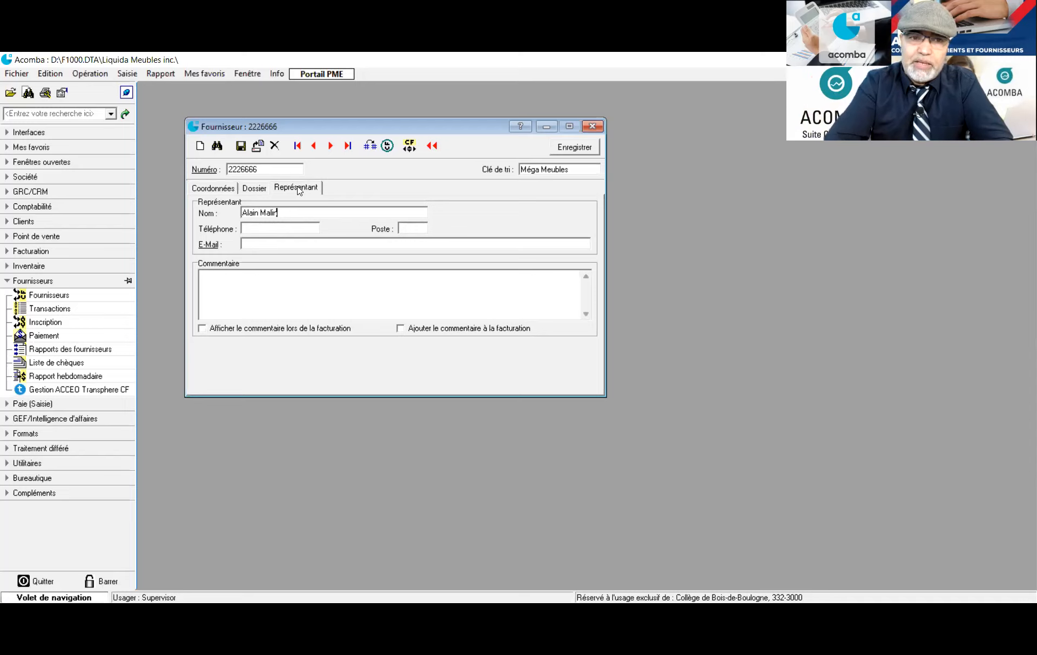
Enter the representative's name, phone number, extension and e-mail address
key("Tab")
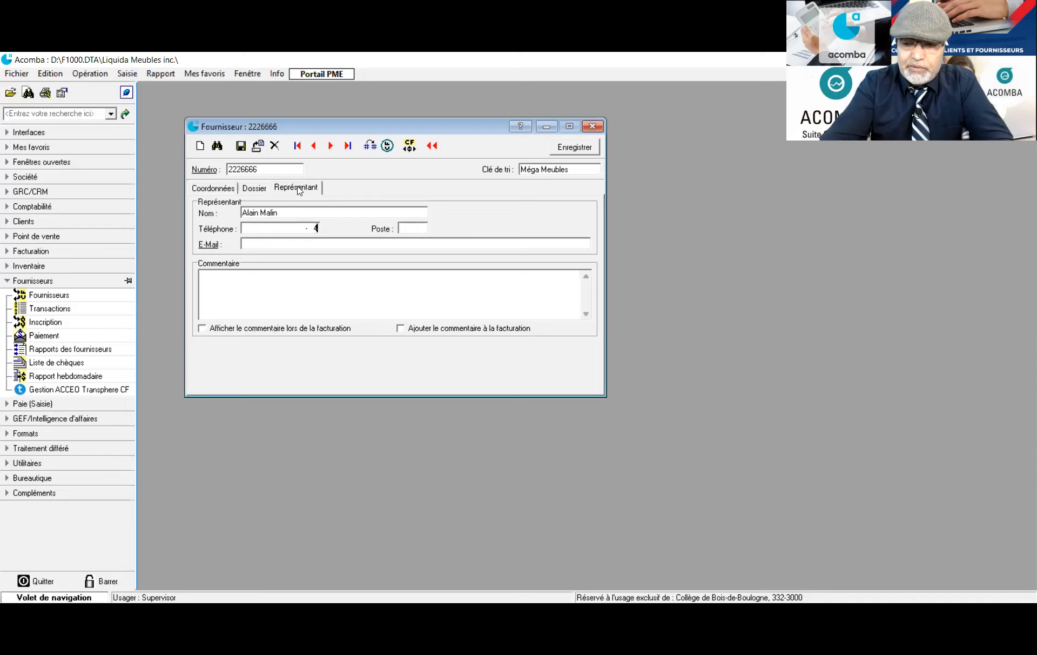
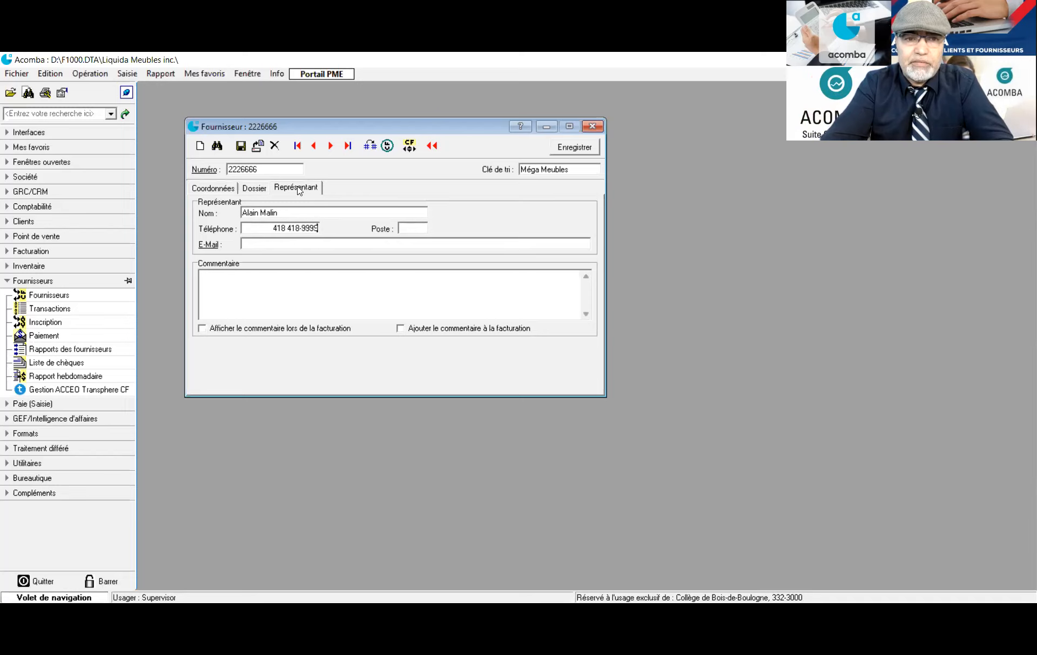
key("Tab")
type("150")
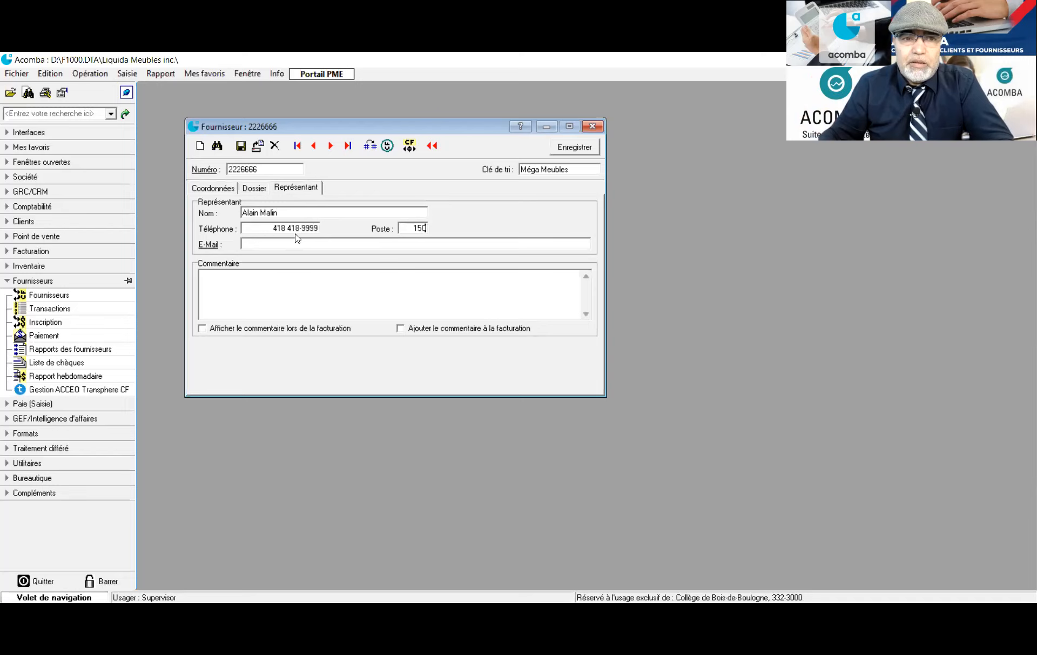
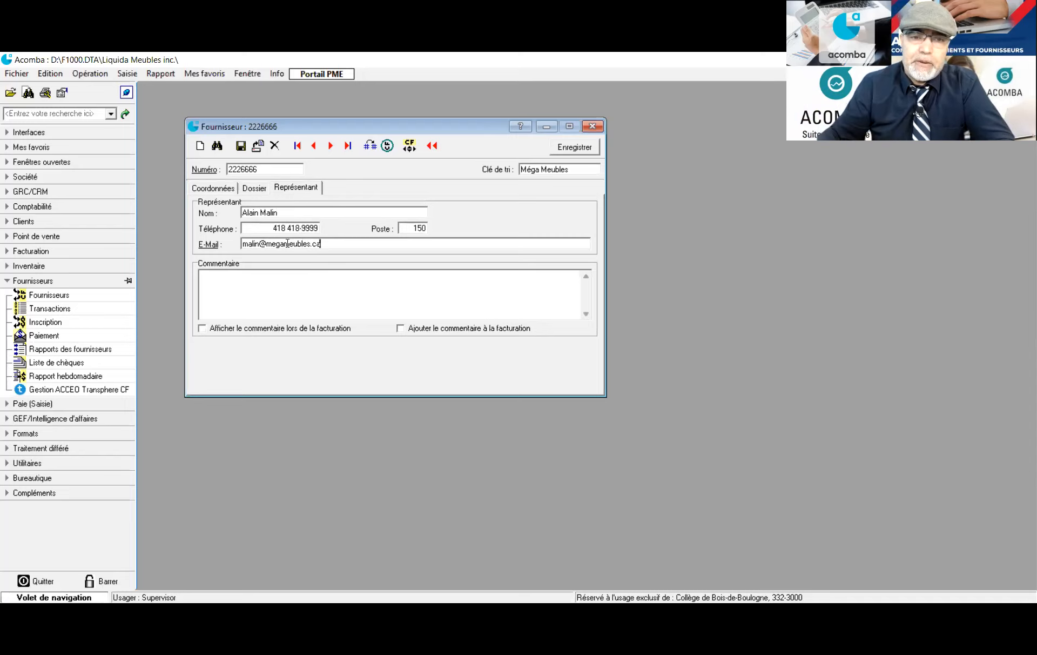
Save the Méga Meubles supplier record, dismissing the out-of-resources error
left_click(567, 155)
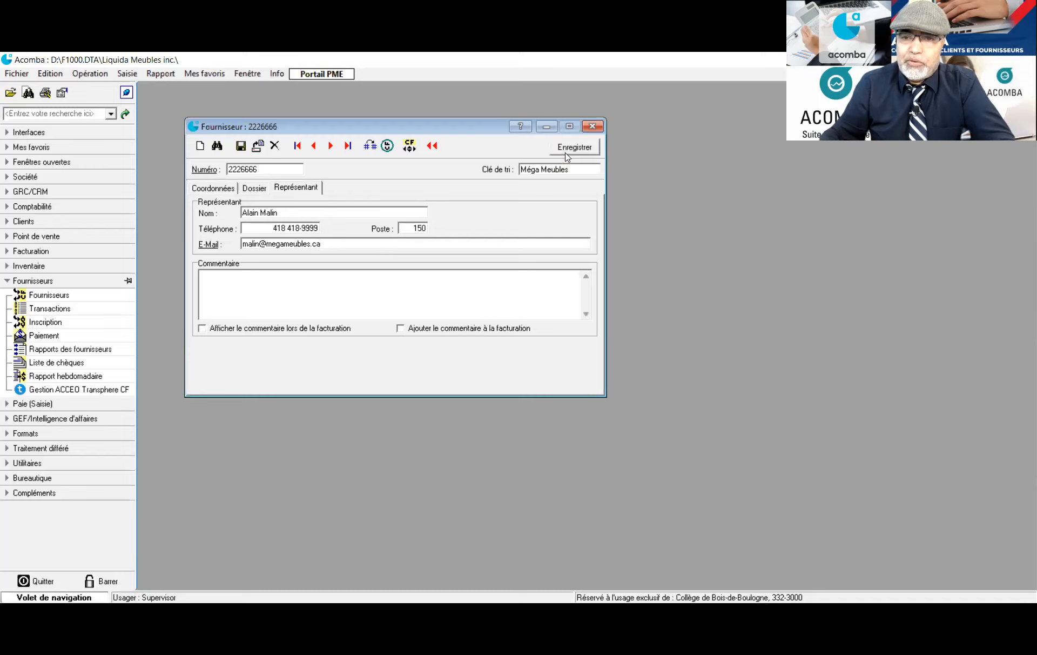
key("alt+Tab")
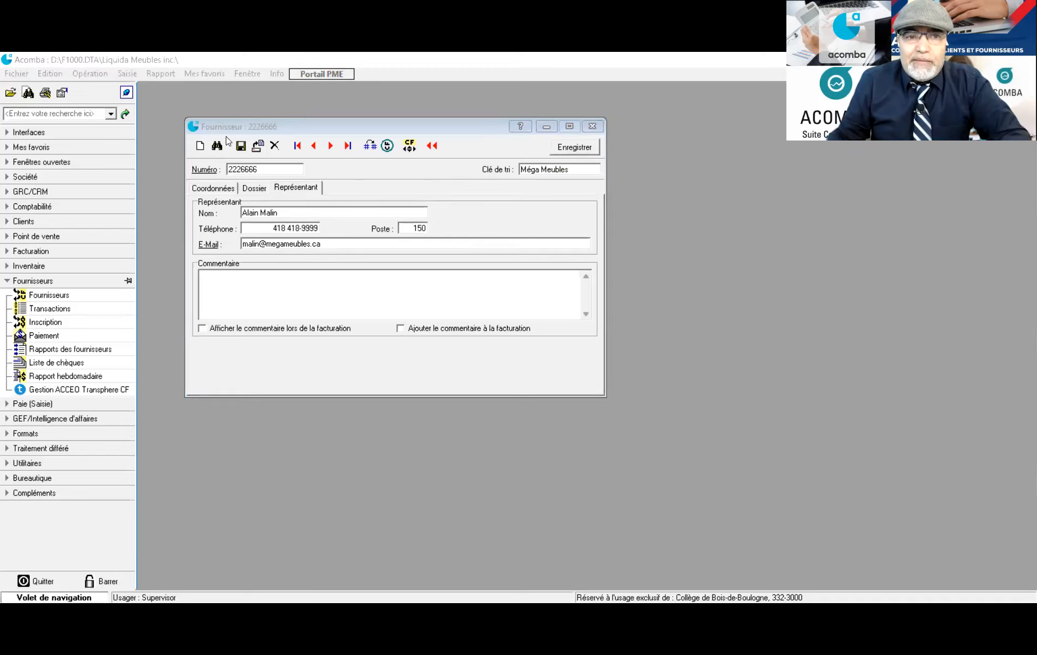
left_click(572, 151)
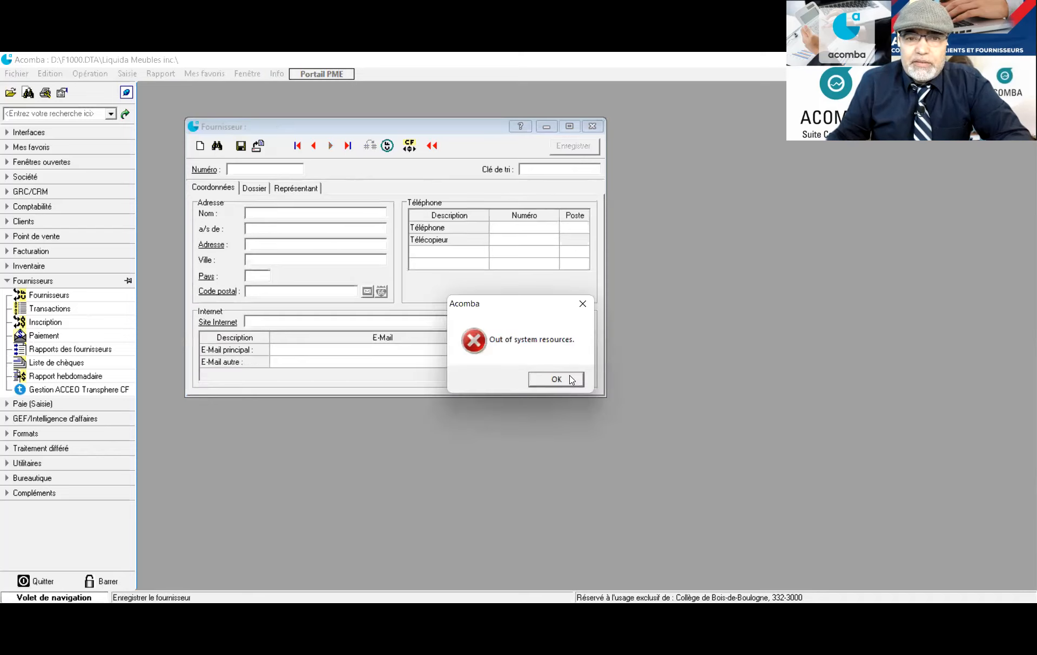
left_click(556, 380)
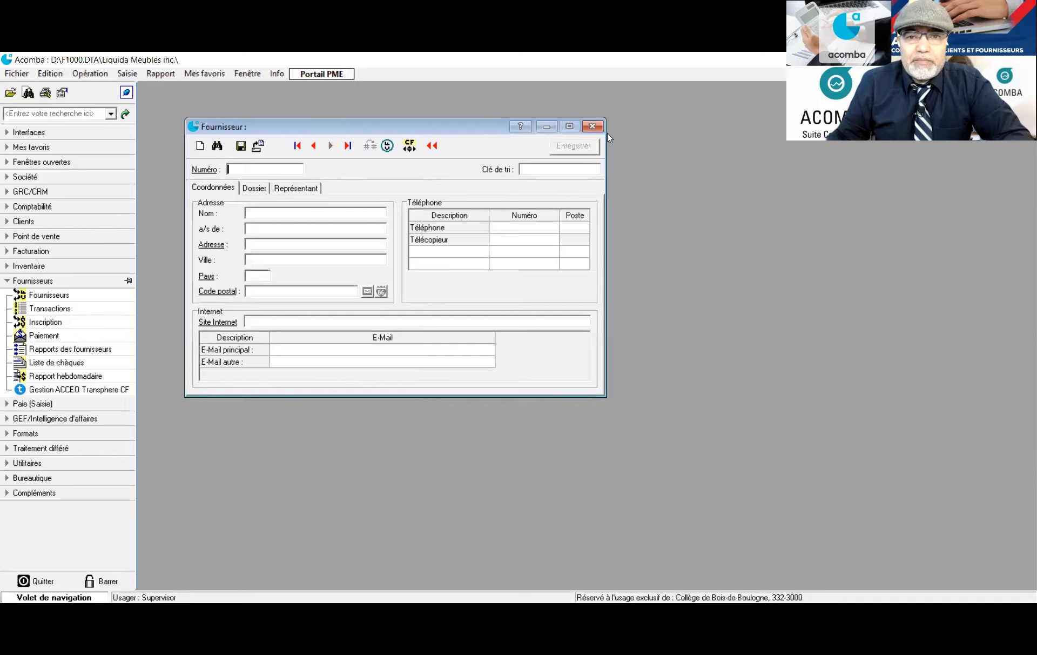
Close the supplier form and the Fournisseurs list
left_click(592, 127)
left_click(76, 296)
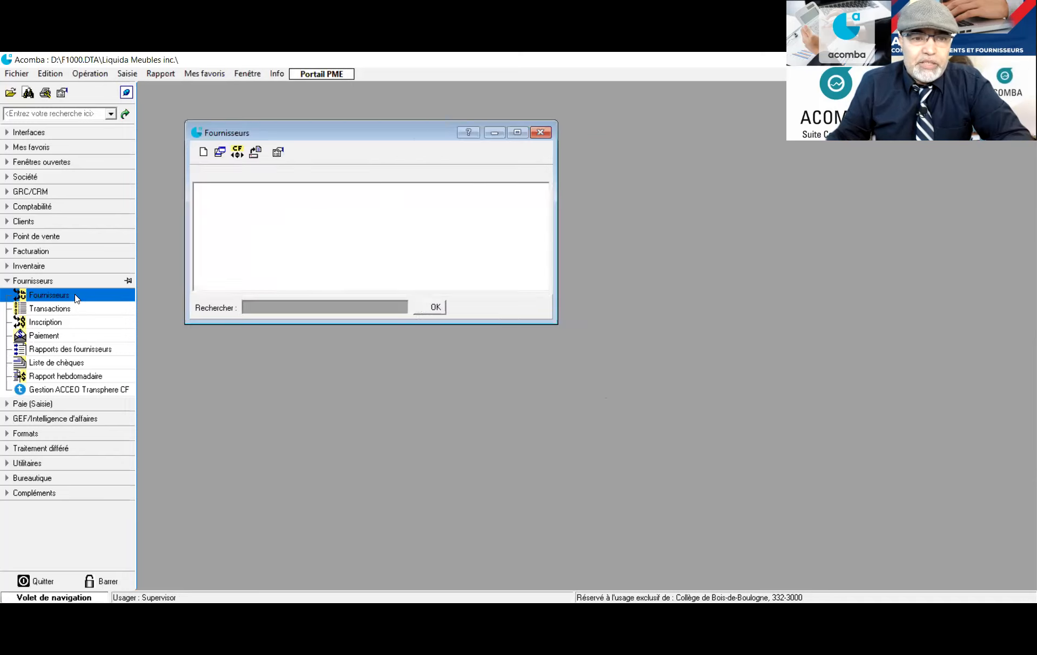
left_click(540, 132)
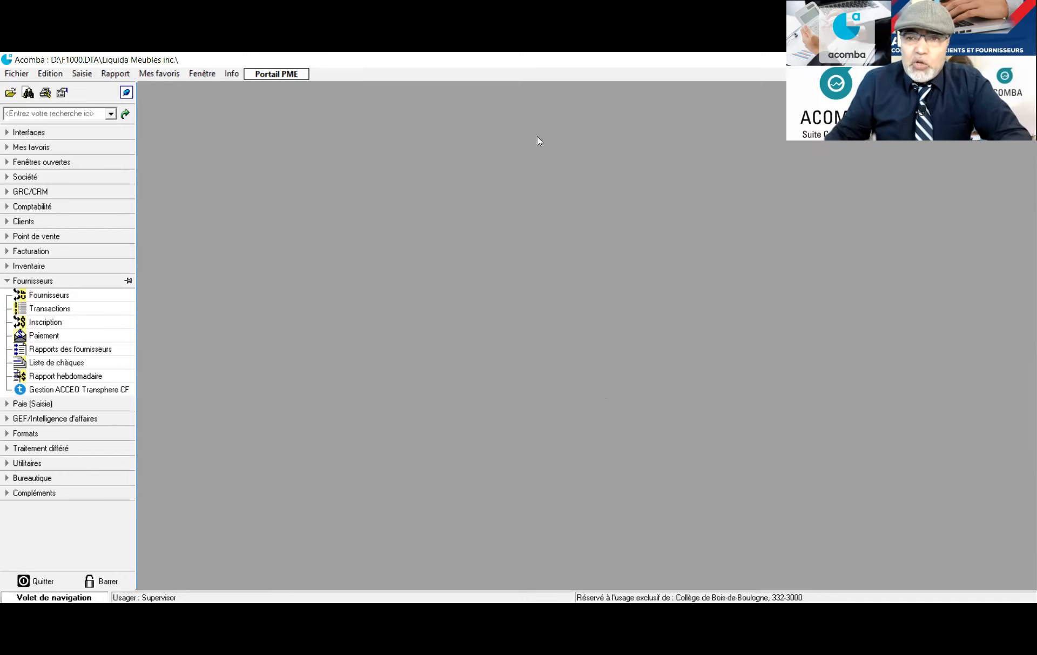
Switch the navigation to Clients, open the client list and start a new client
left_click(8, 281)
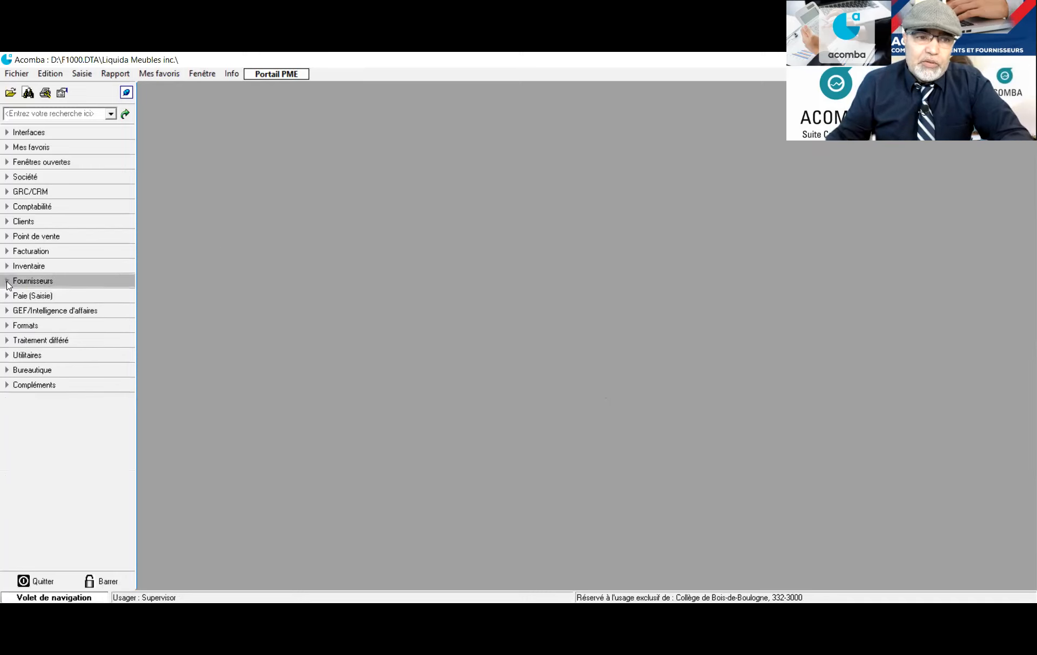
left_click(6, 224)
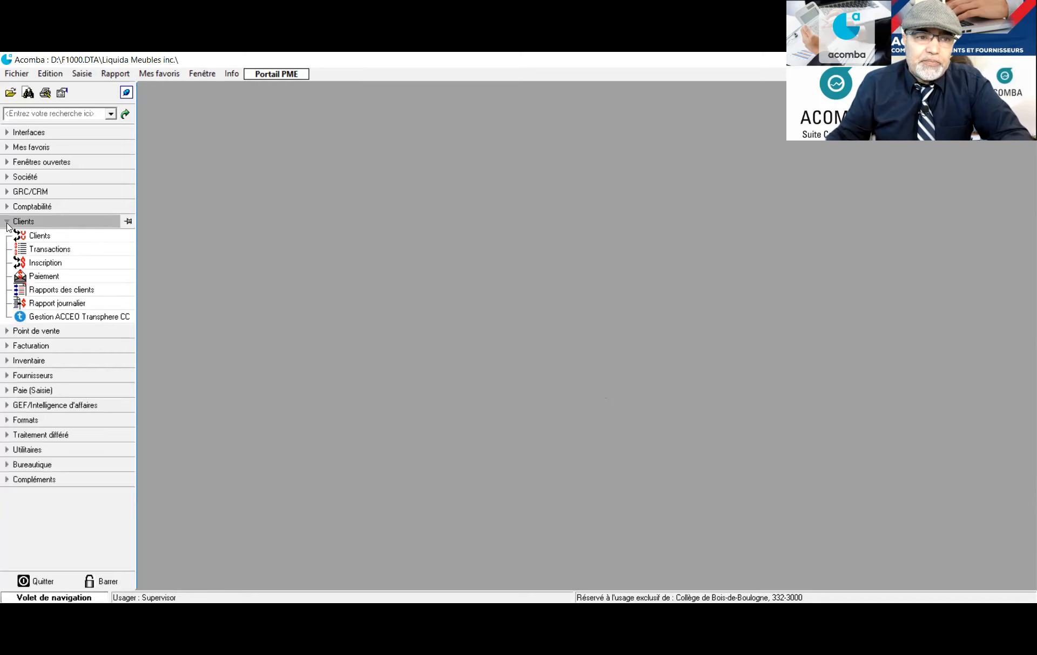
left_click(35, 237)
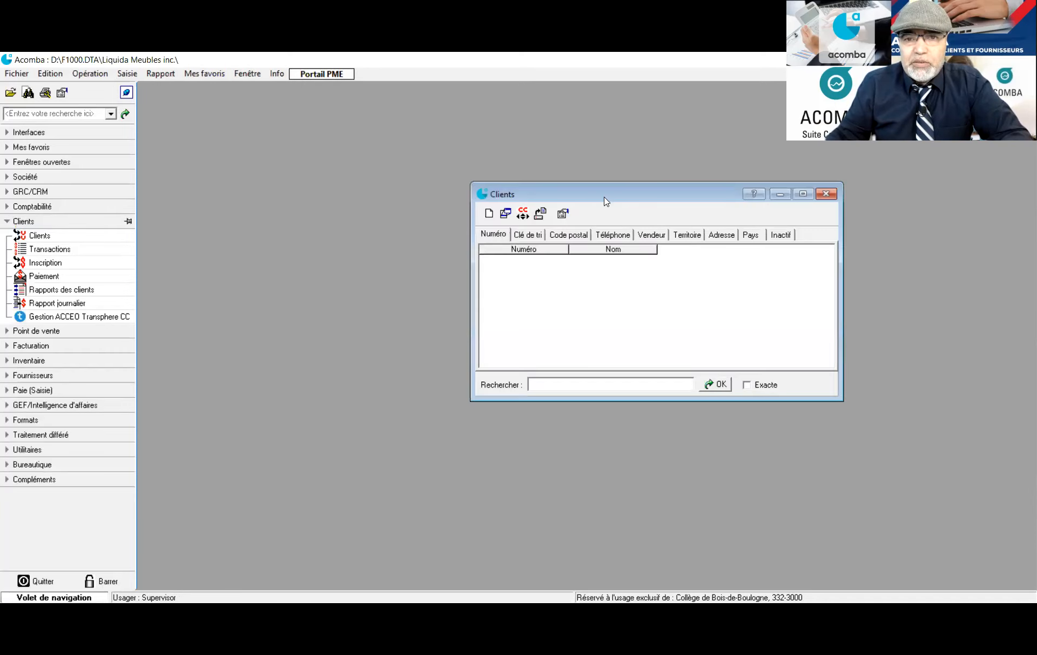
left_click_drag(595, 190, 309, 133)
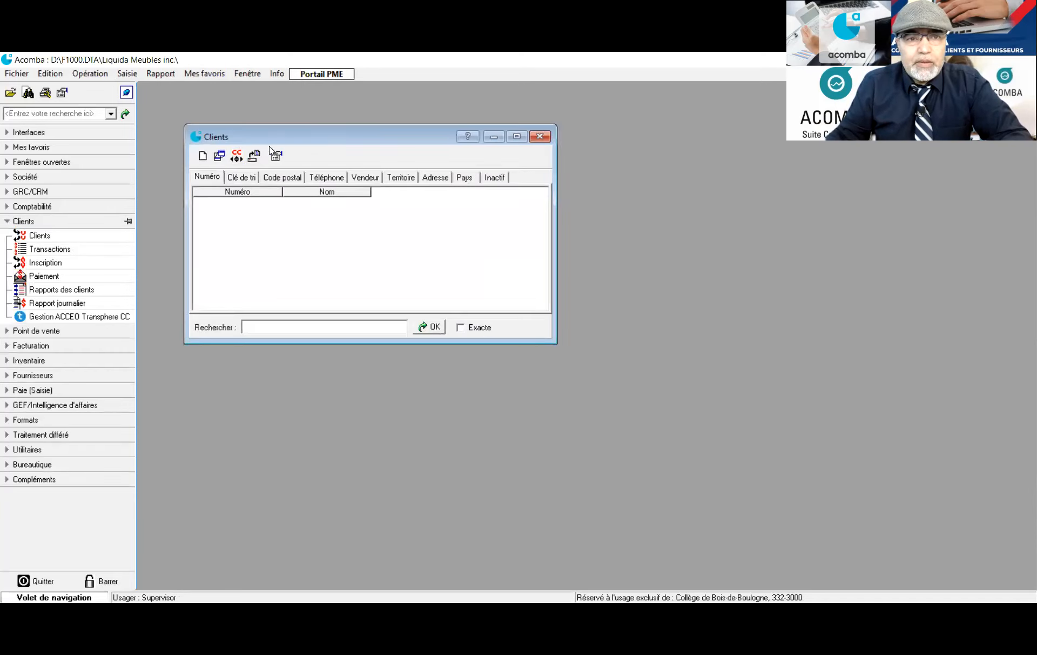
left_click(203, 157)
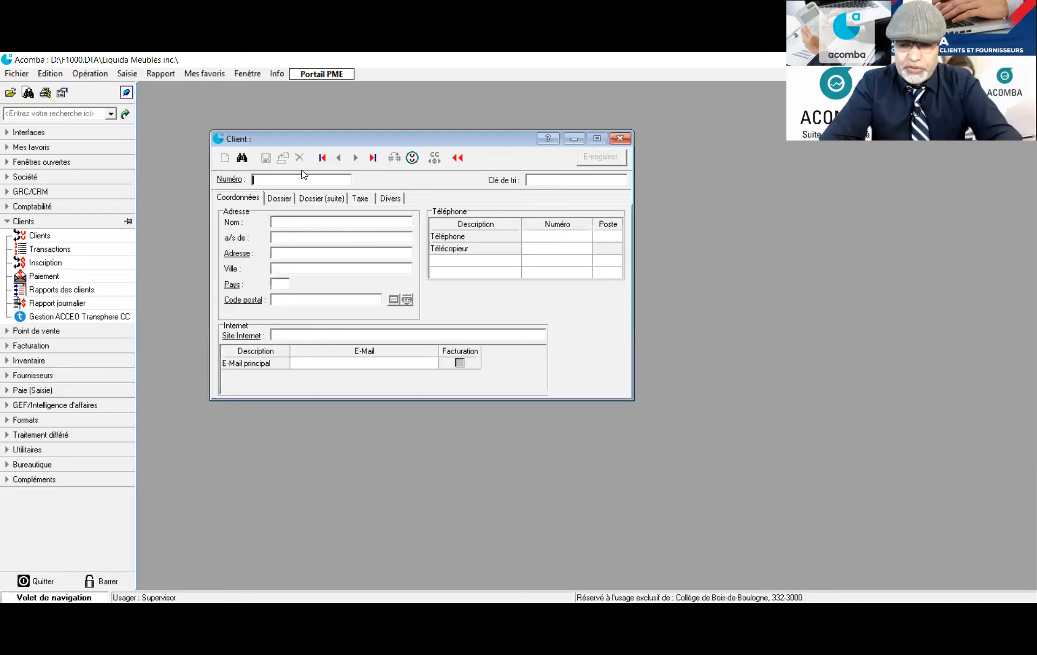
Enter the client number, sort key Meubles et Décor, name Meubles et décor inc, contact and street address
type("1112222")
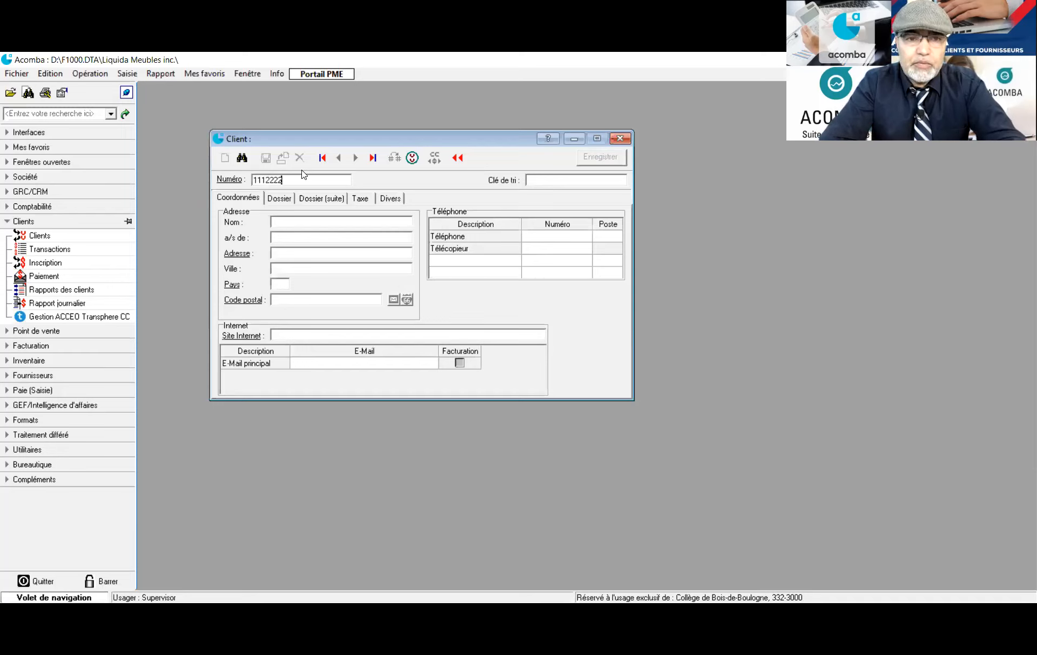
key("Tab")
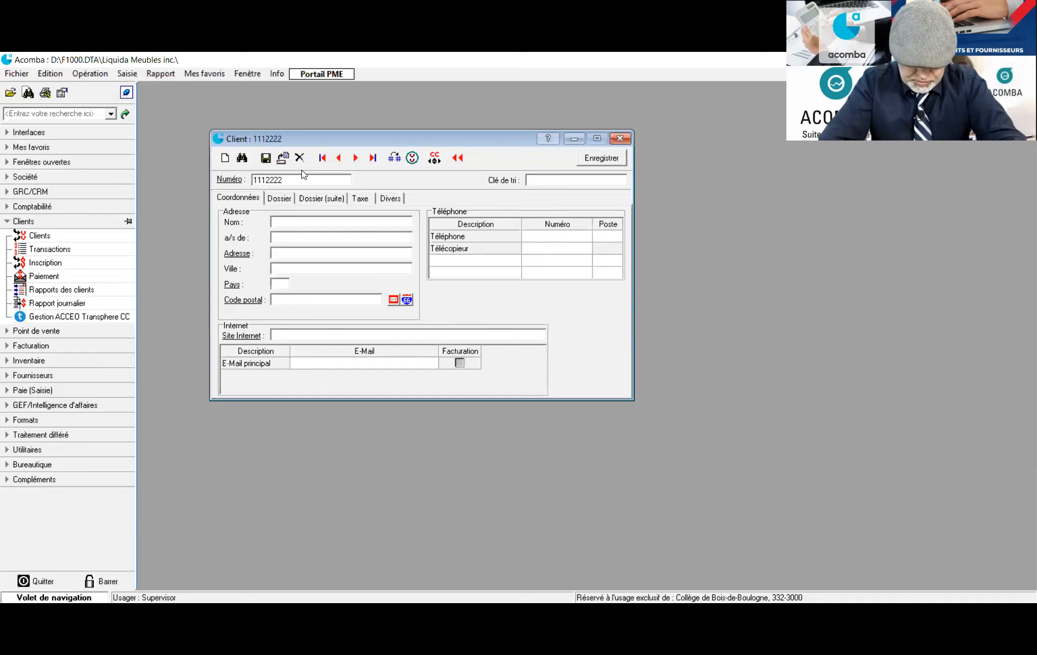
type("Me")
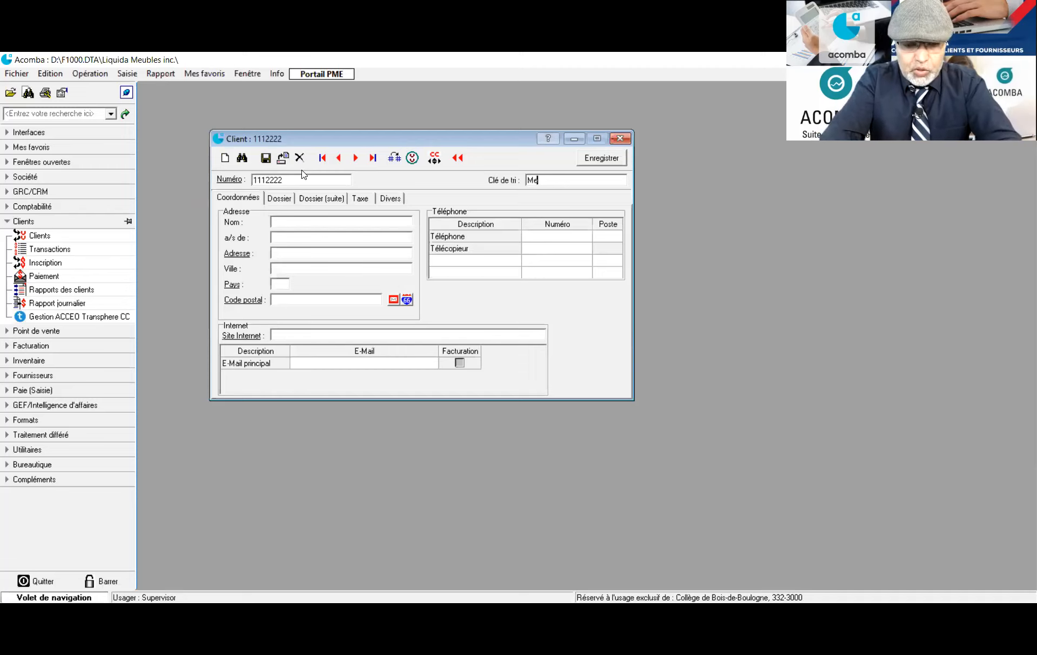
type("ubles et D")
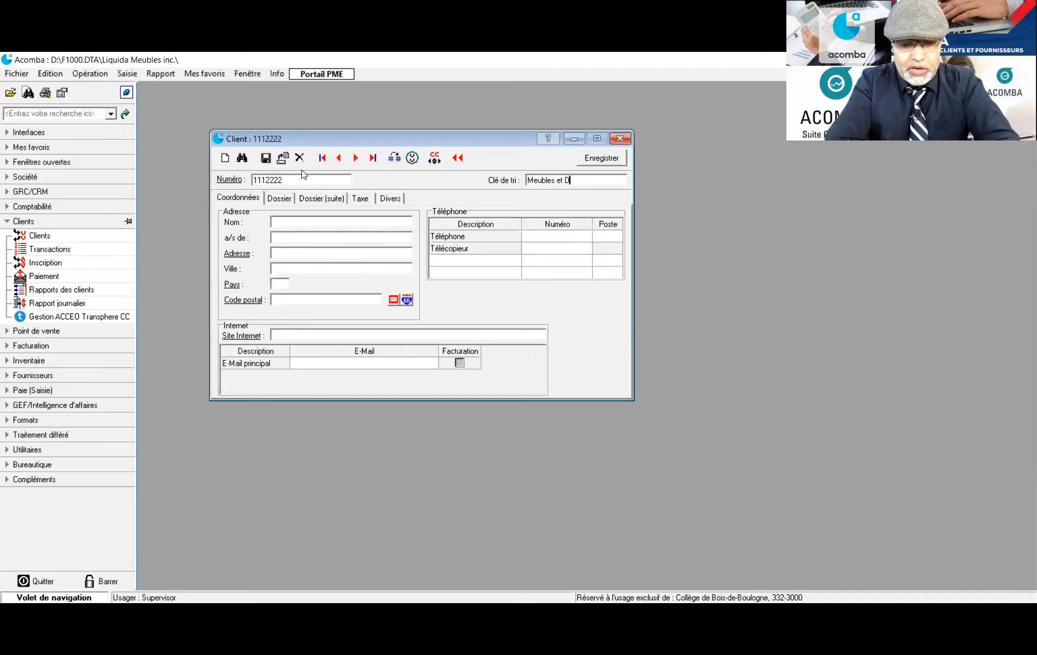
type("écor")
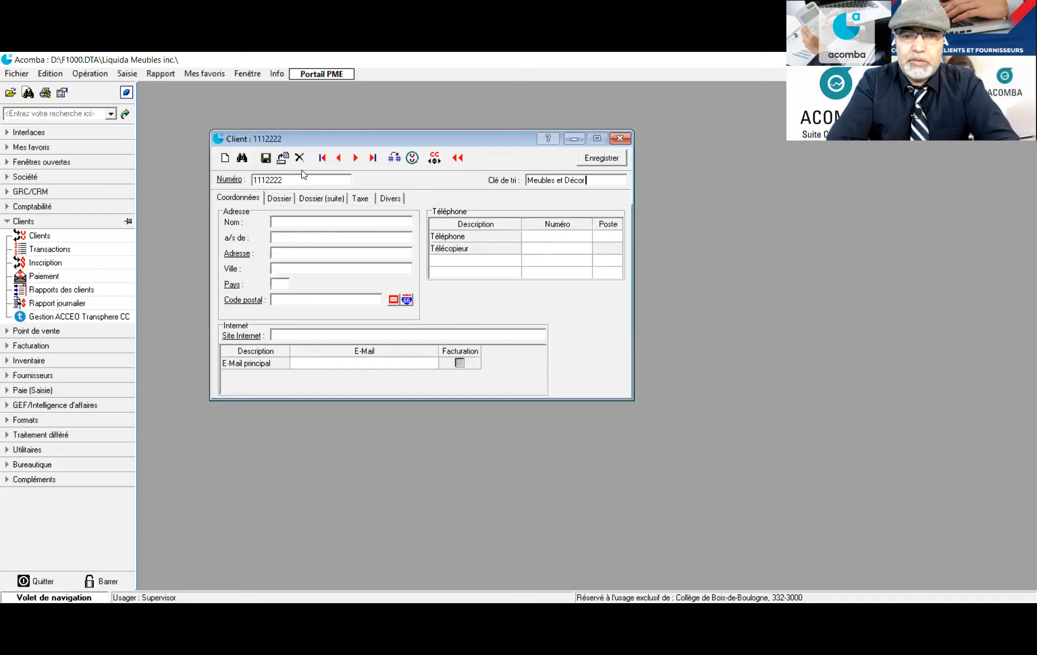
type("Me")
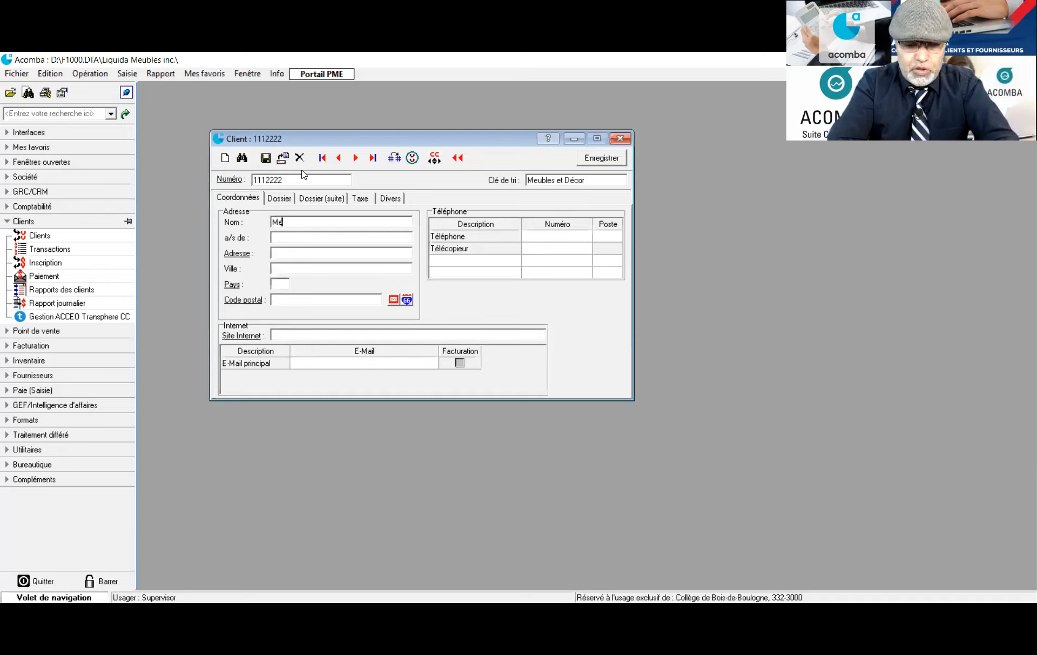
type("ubles e")
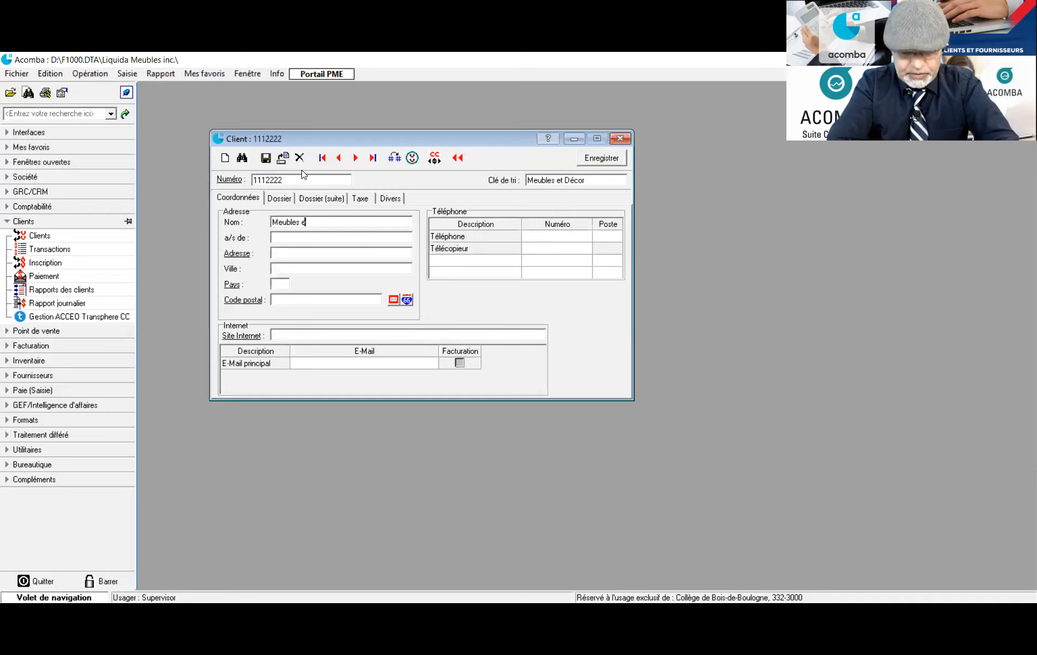
type("t décor inc.")
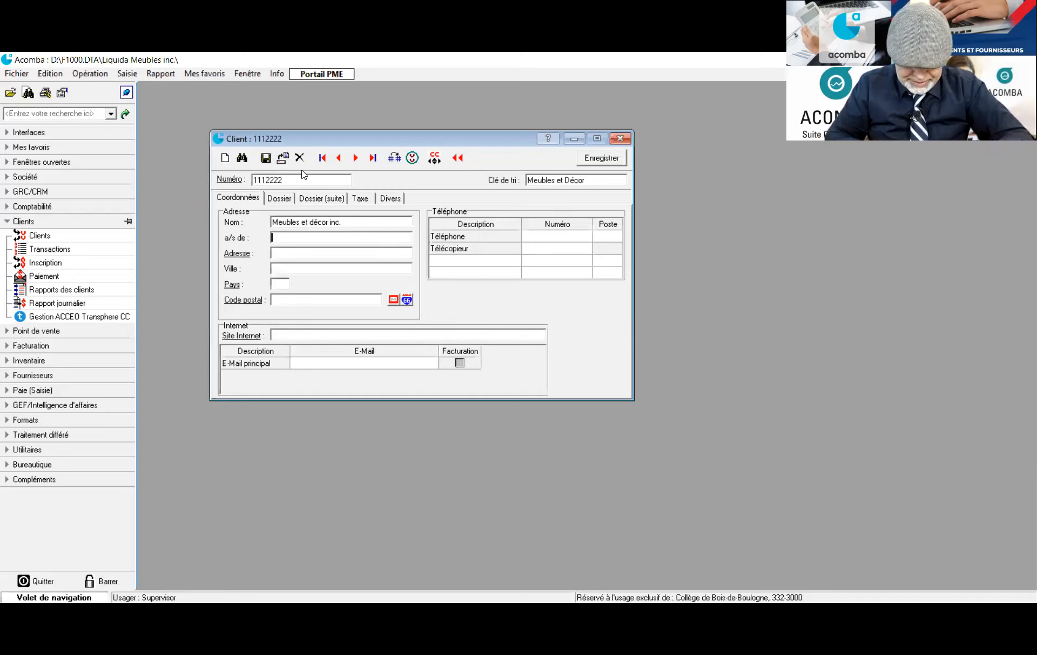
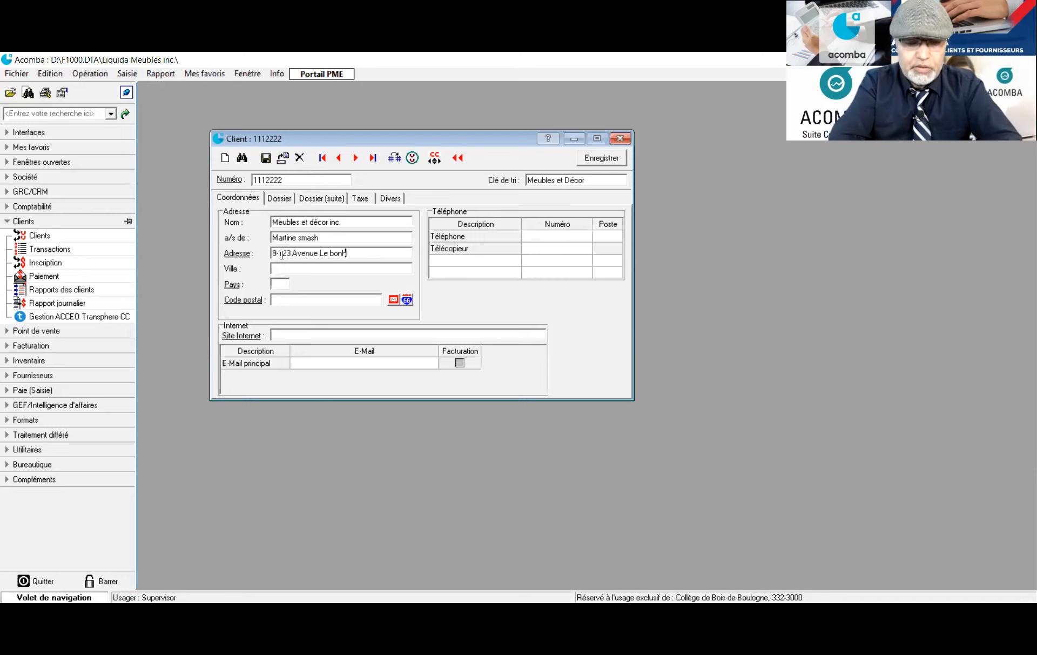
Complete the client's city and remaining contact details
left_click(283, 271)
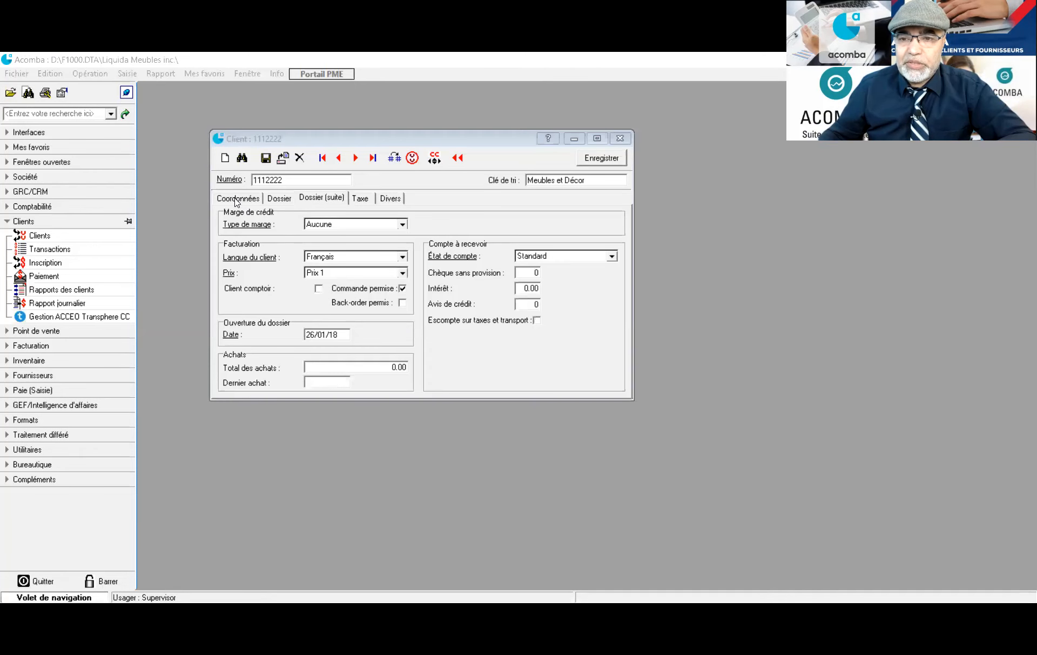
left_click(236, 202)
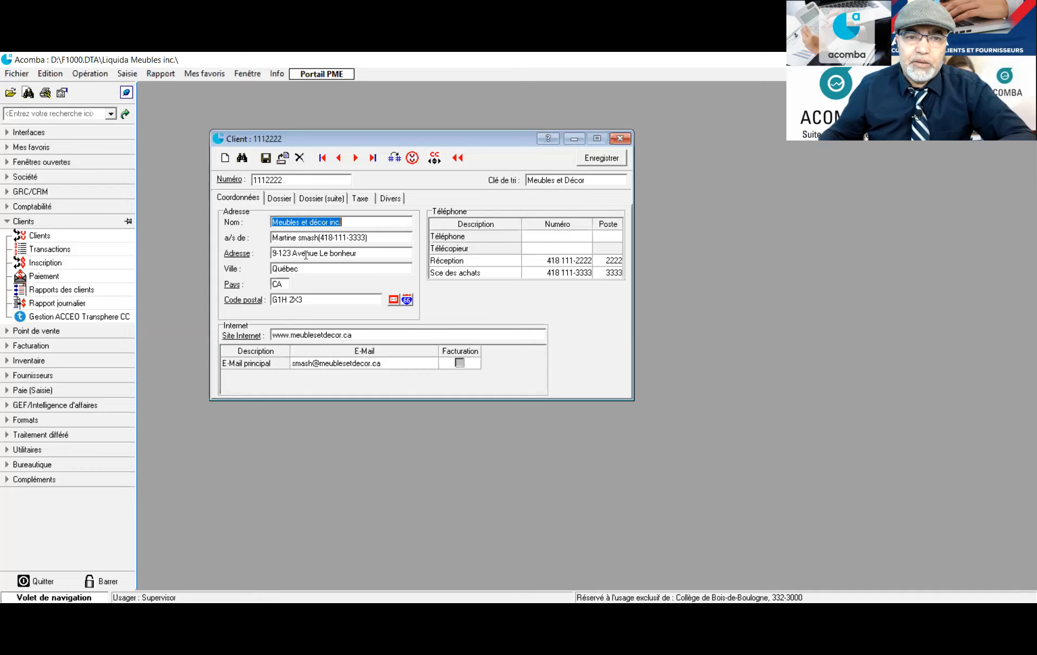
left_click(279, 198)
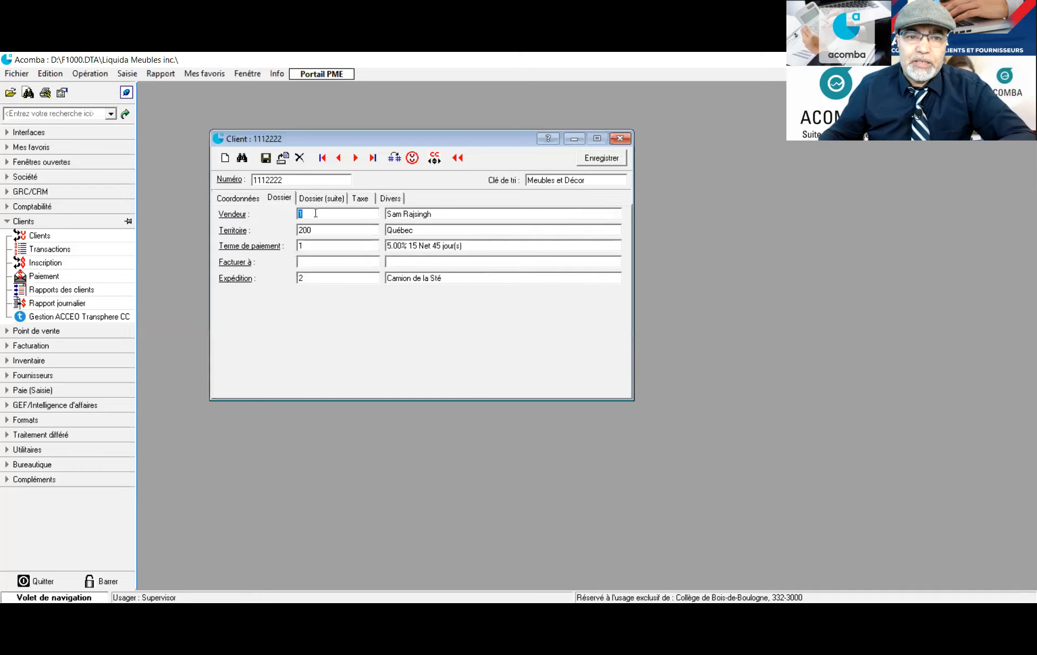
Set the client's salesperson to 1 and territory to 200 Québec
double_click(312, 213)
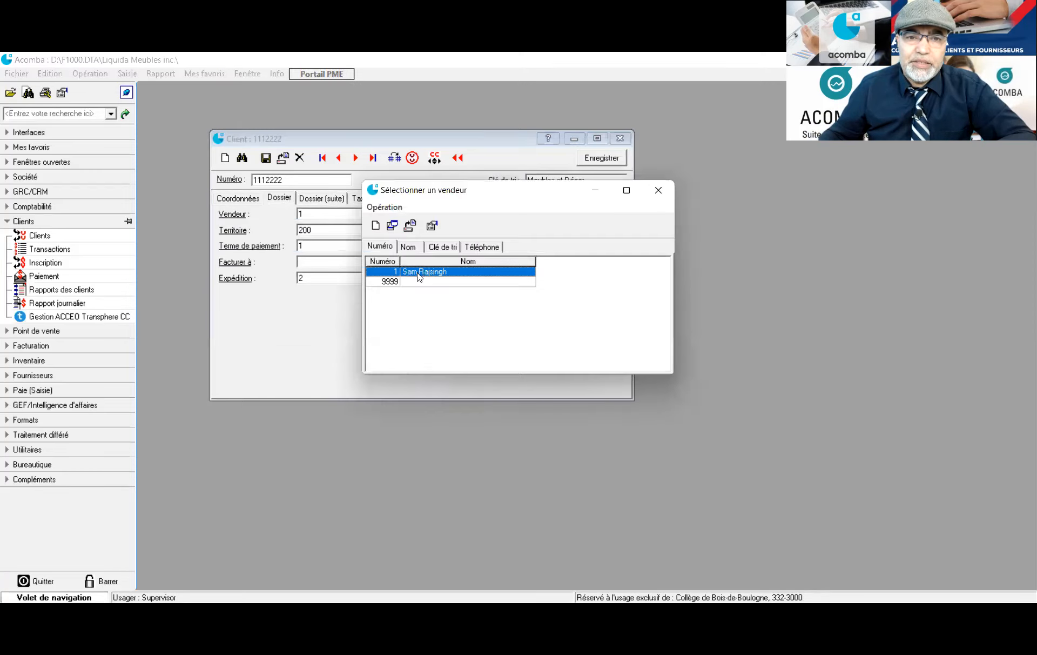
double_click(420, 271)
left_click(327, 231)
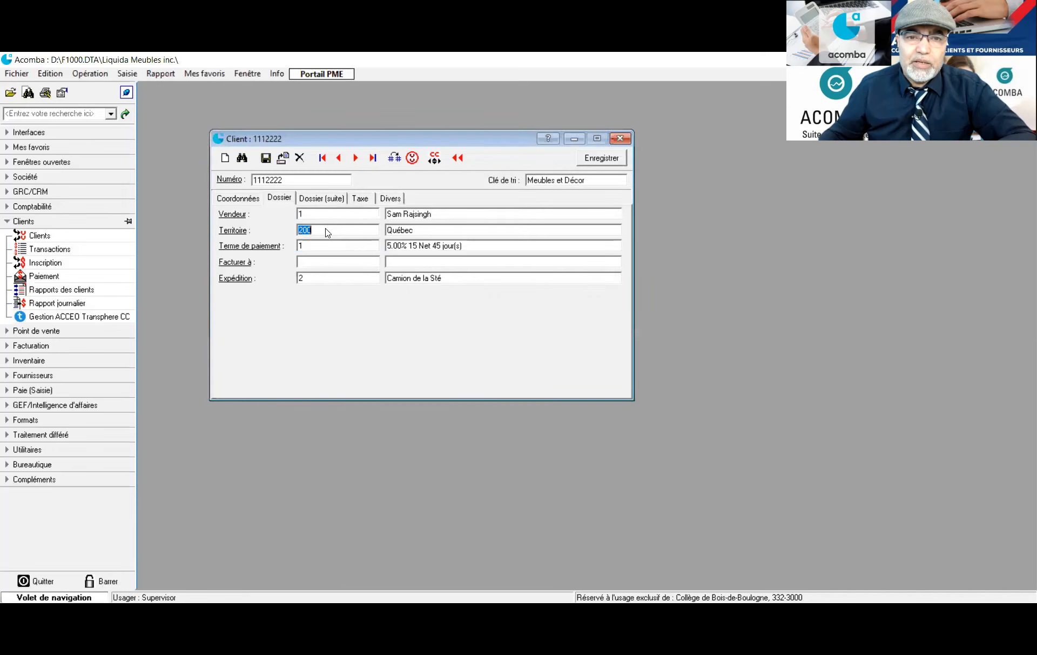
double_click(327, 231)
double_click(474, 282)
Keep payment term 1 and set shipping to Camion de la Sté
left_click(316, 249)
double_click(316, 254)
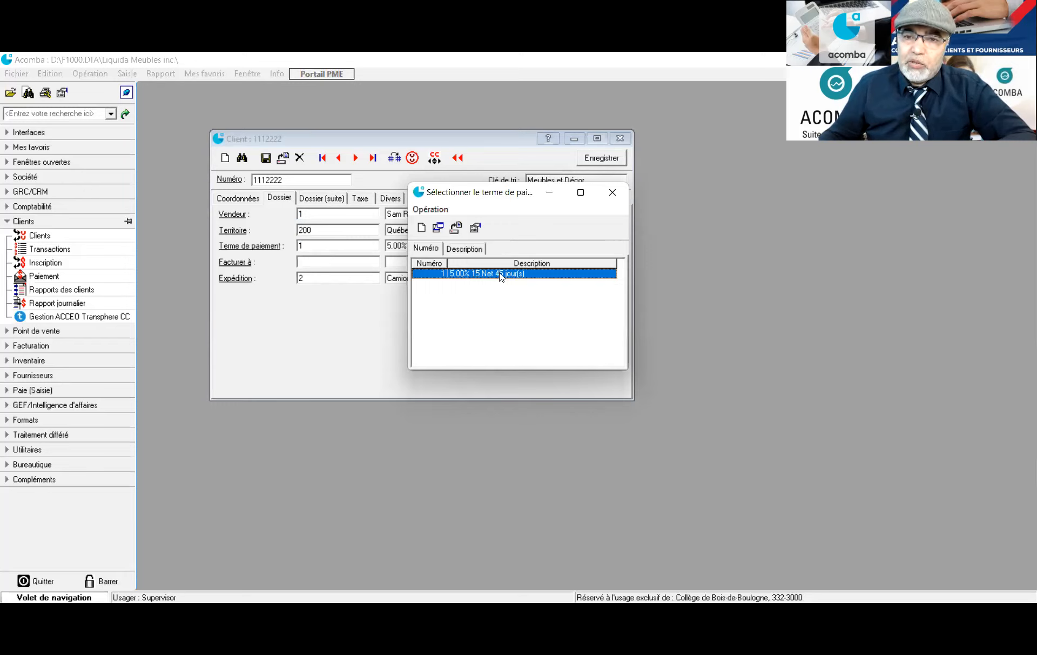
left_click(612, 195)
double_click(336, 279)
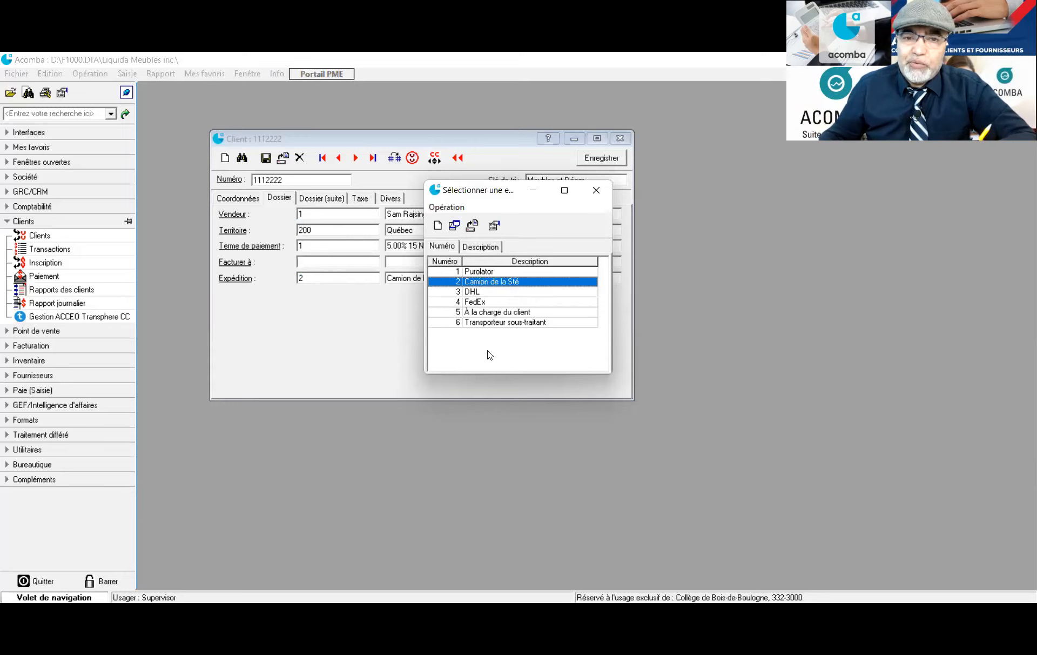
double_click(495, 282)
left_click(332, 200)
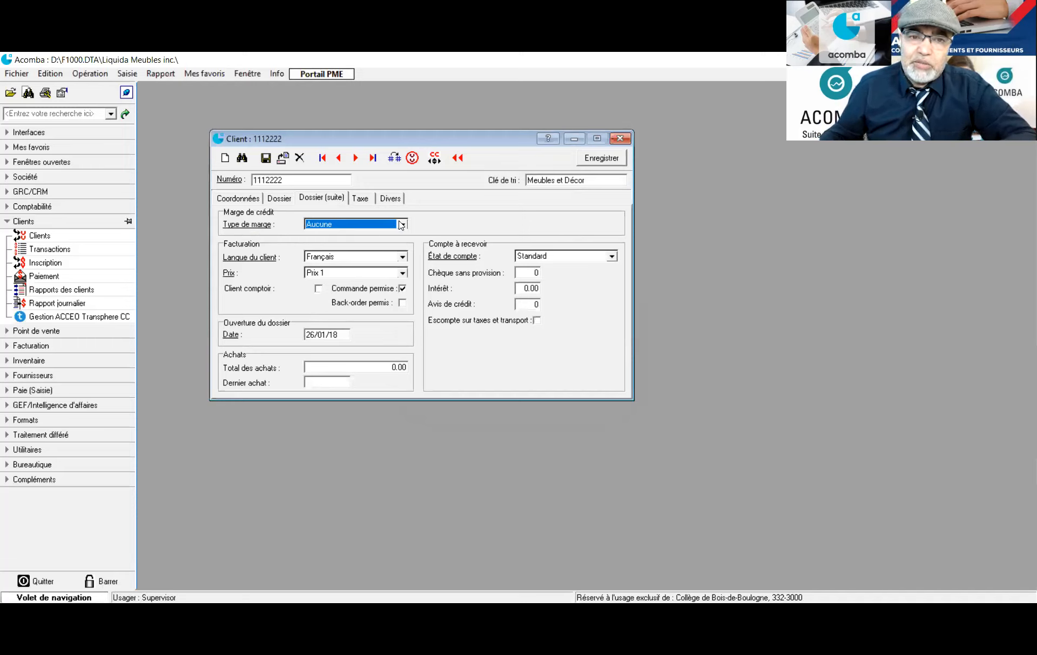
Keep the client's credit margin type at Aucune
left_click(401, 224)
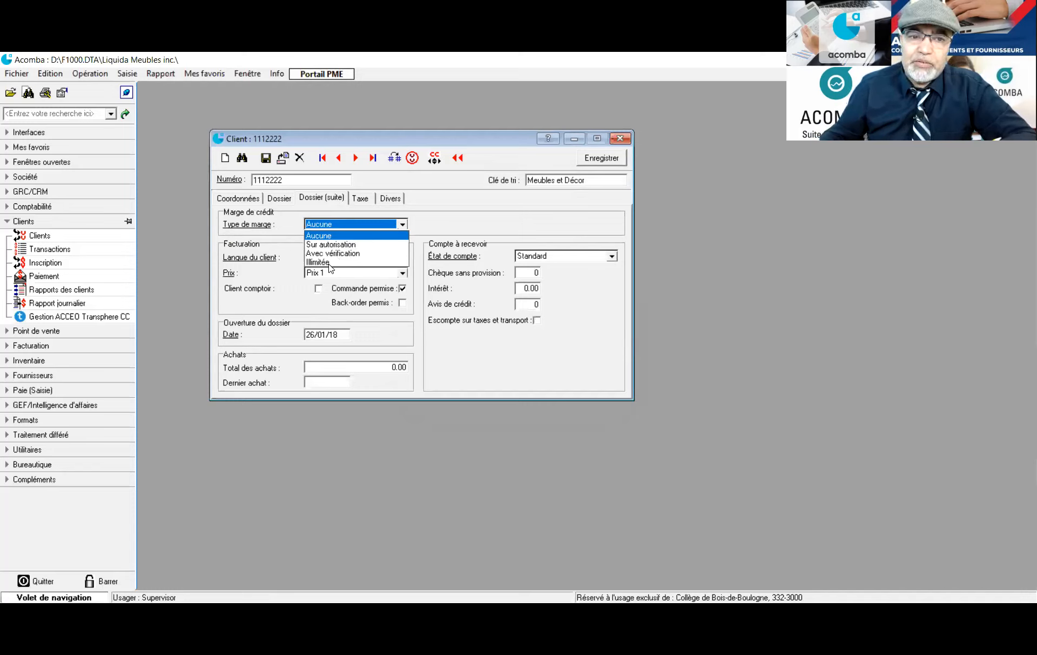
left_click(337, 224)
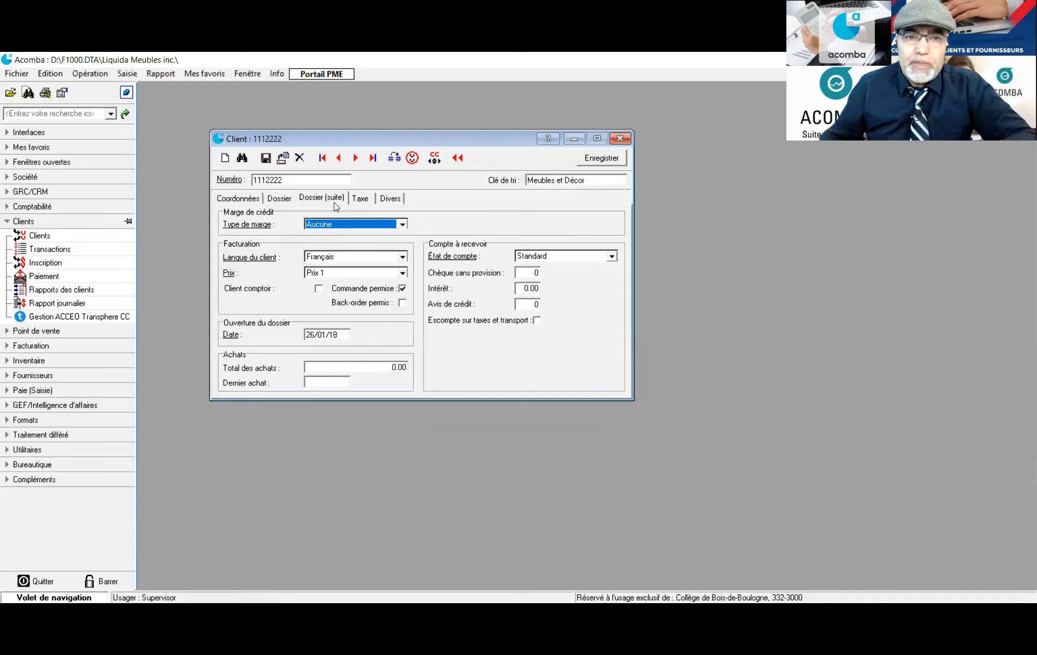
left_click(360, 200)
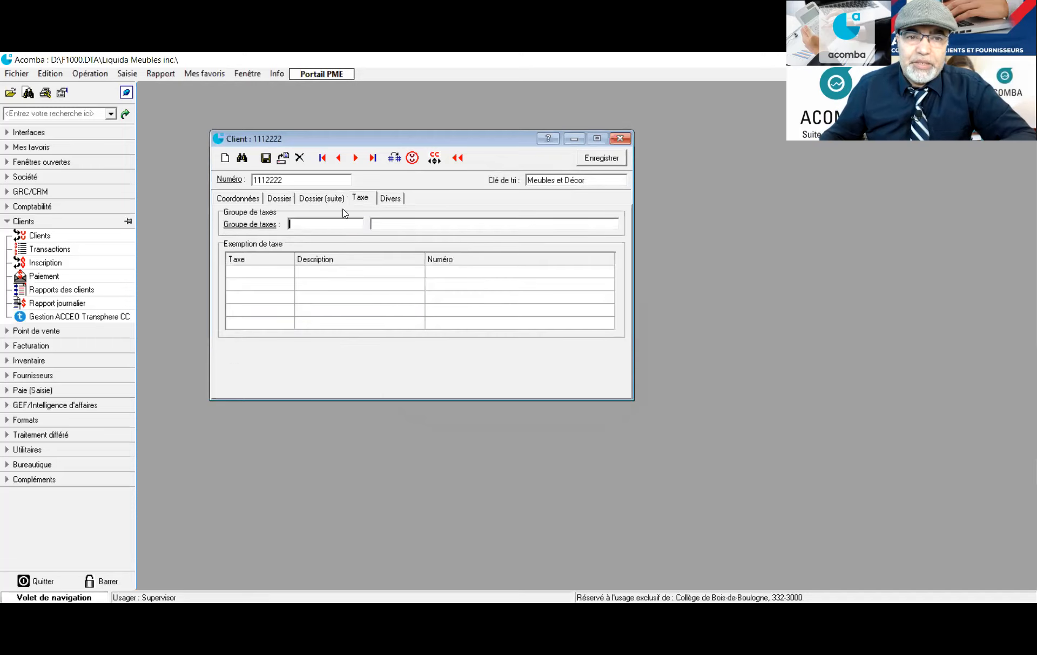
Give the client the T.V.Q. Québec tax group, then save and close the record
double_click(317, 223)
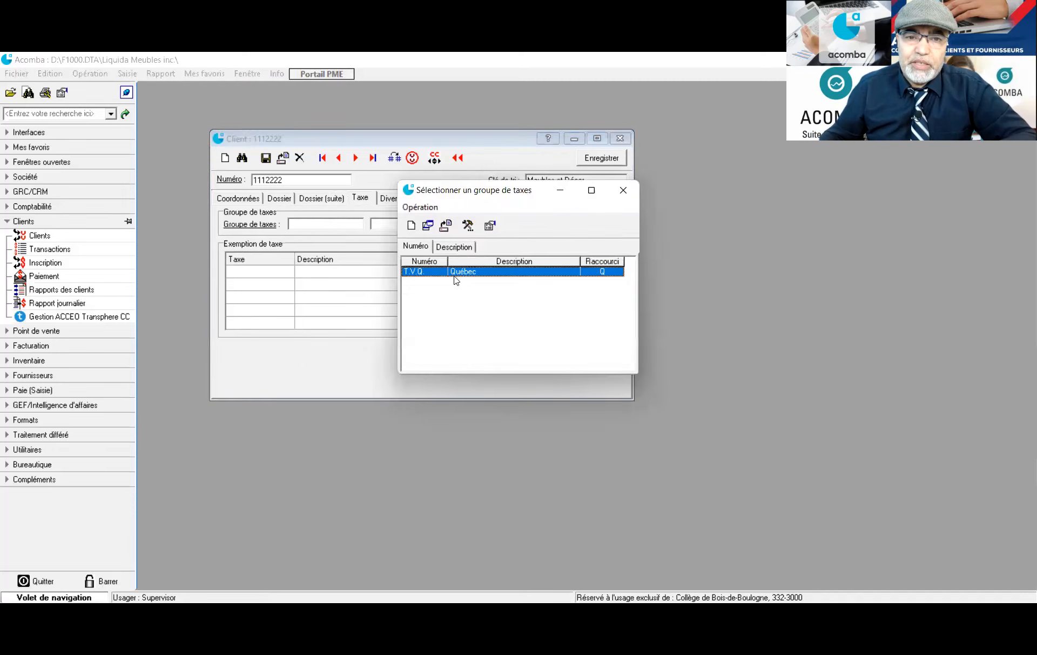
double_click(463, 272)
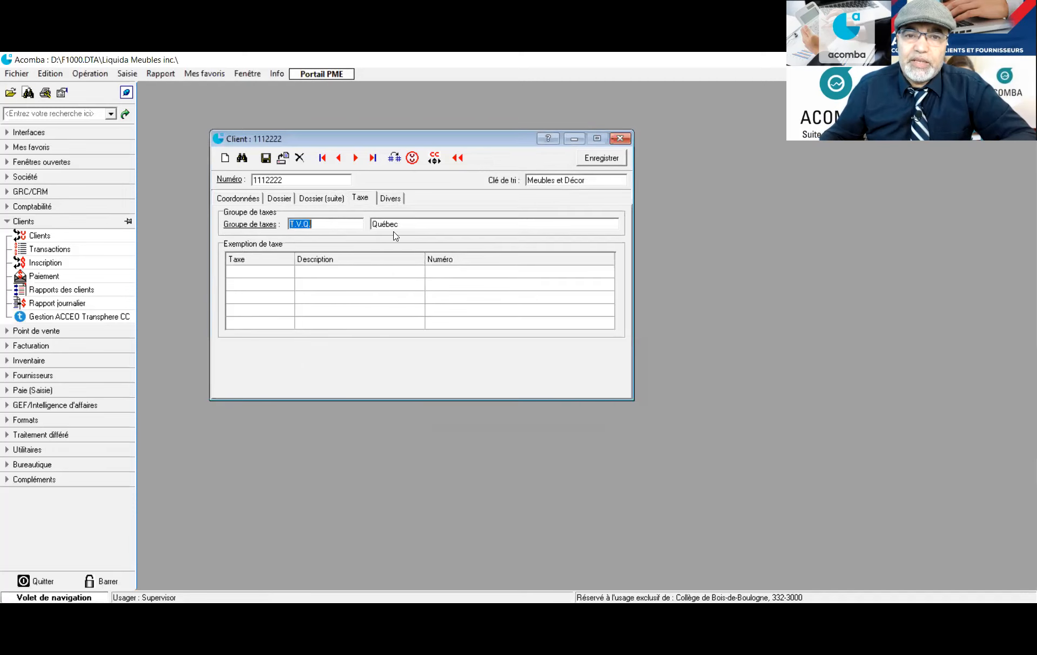
left_click(390, 199)
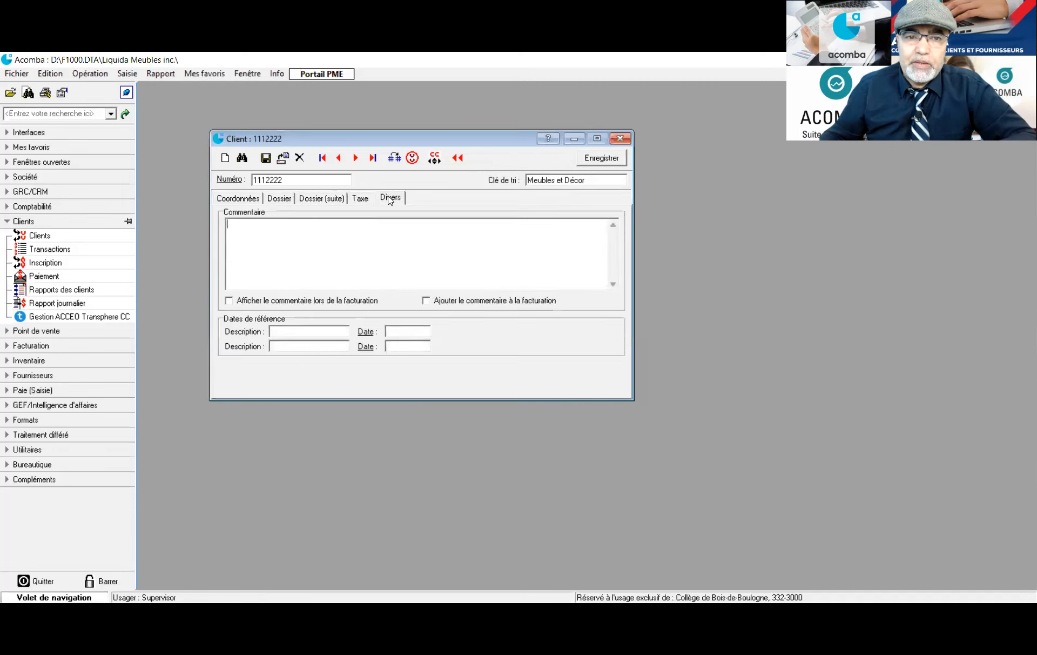
left_click(297, 231)
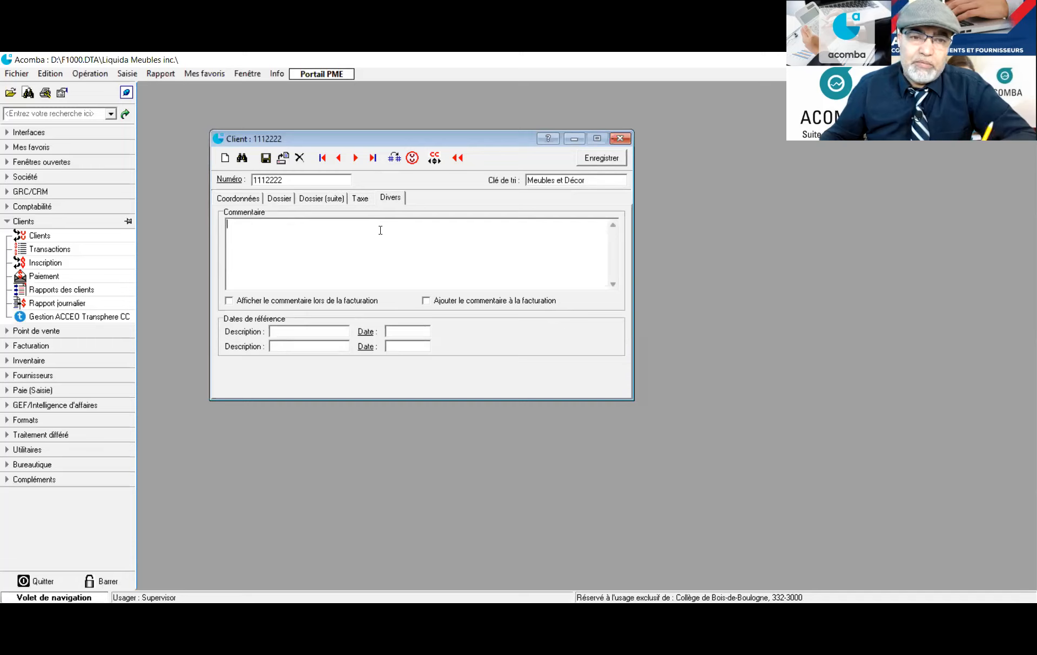
left_click(593, 159)
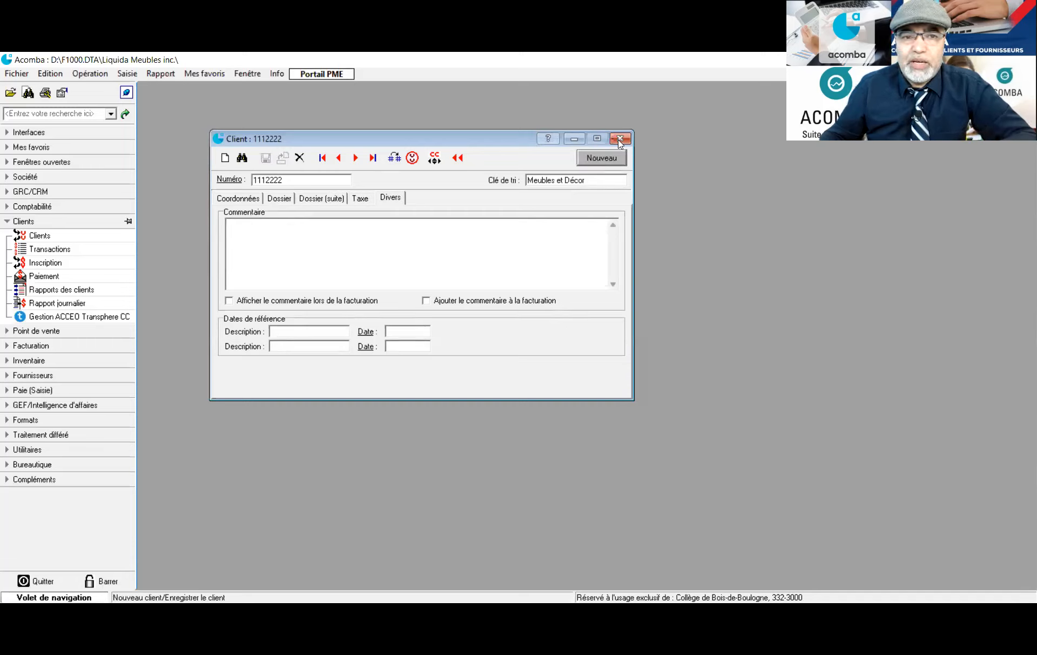
left_click(619, 139)
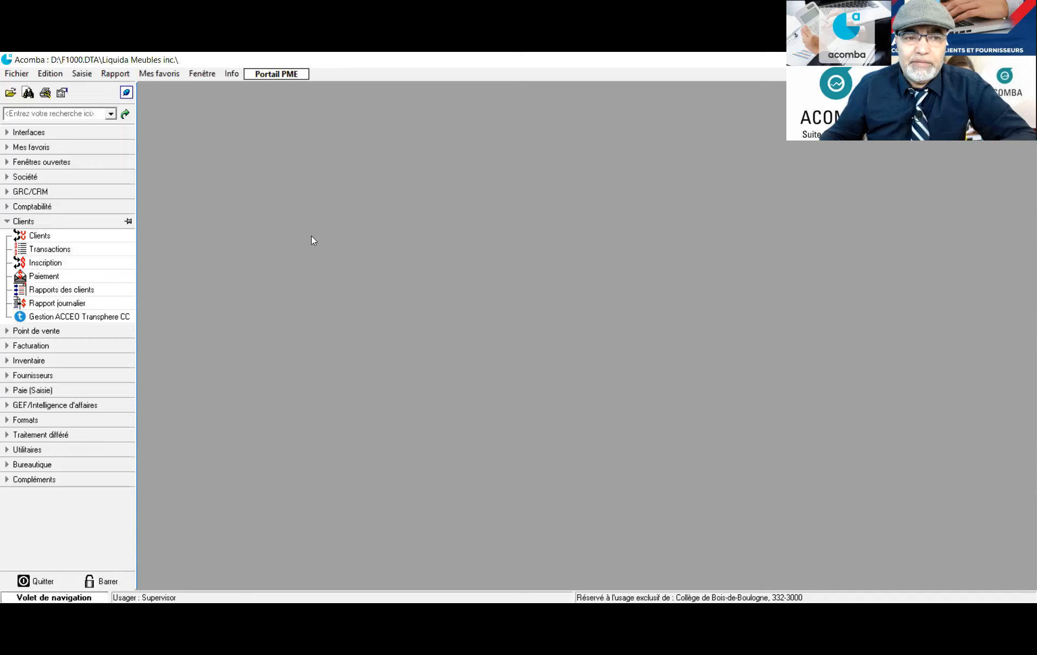
Open the Inventaire product groups list and start a new group
left_click(6, 361)
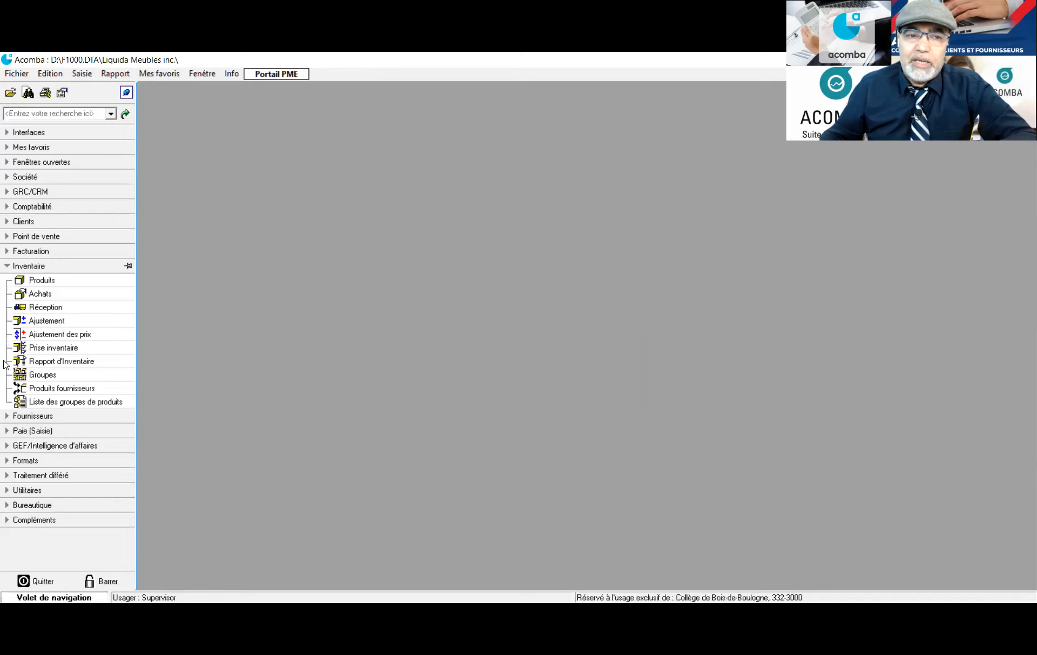
left_click(37, 376)
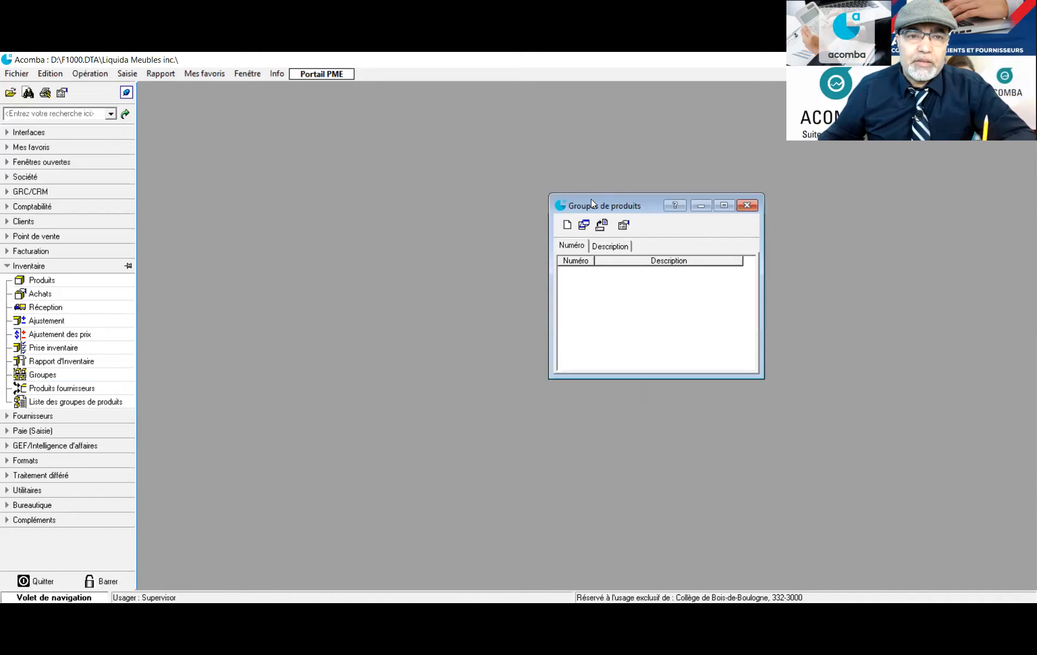
left_click_drag(592, 204, 277, 111)
left_click(251, 132)
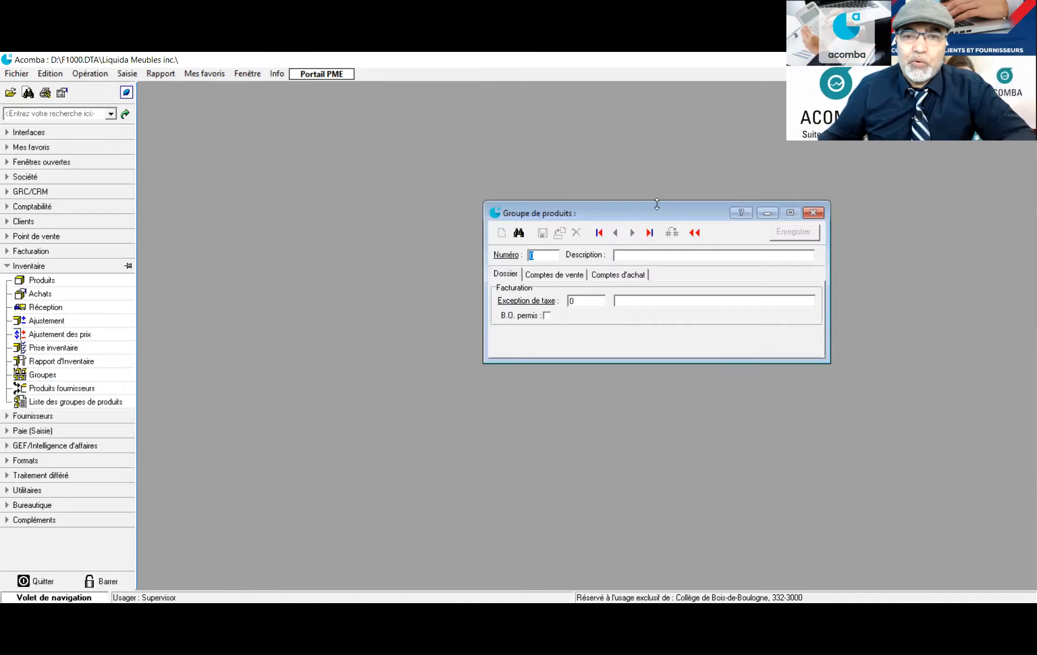
left_click_drag(642, 209, 464, 180)
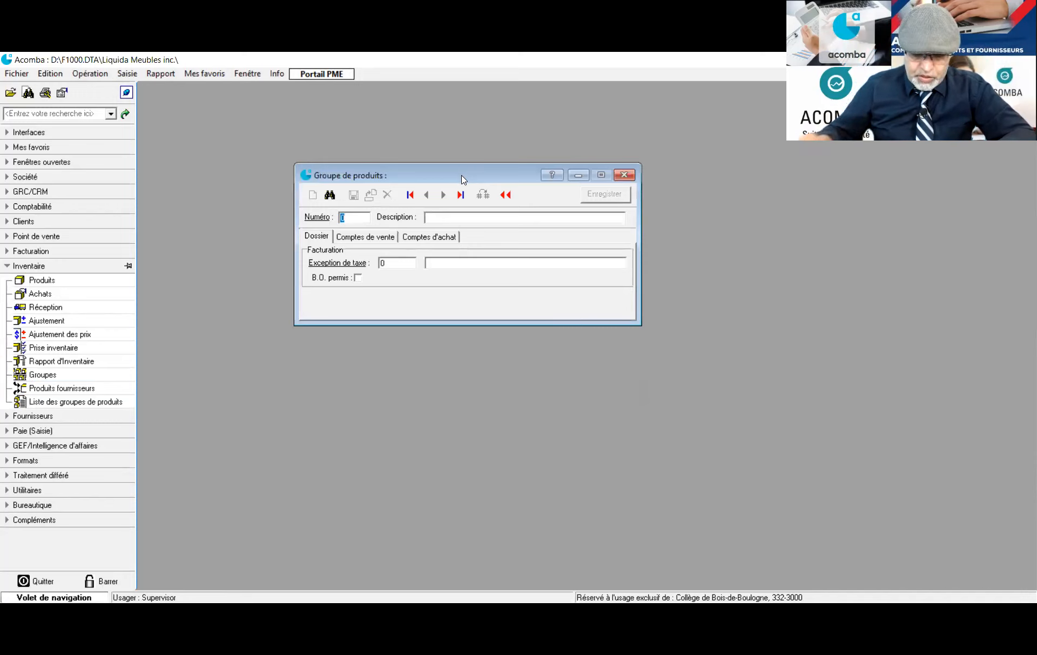
Enter group number 1 with the description Ameublement
type("1")
key("Tab")
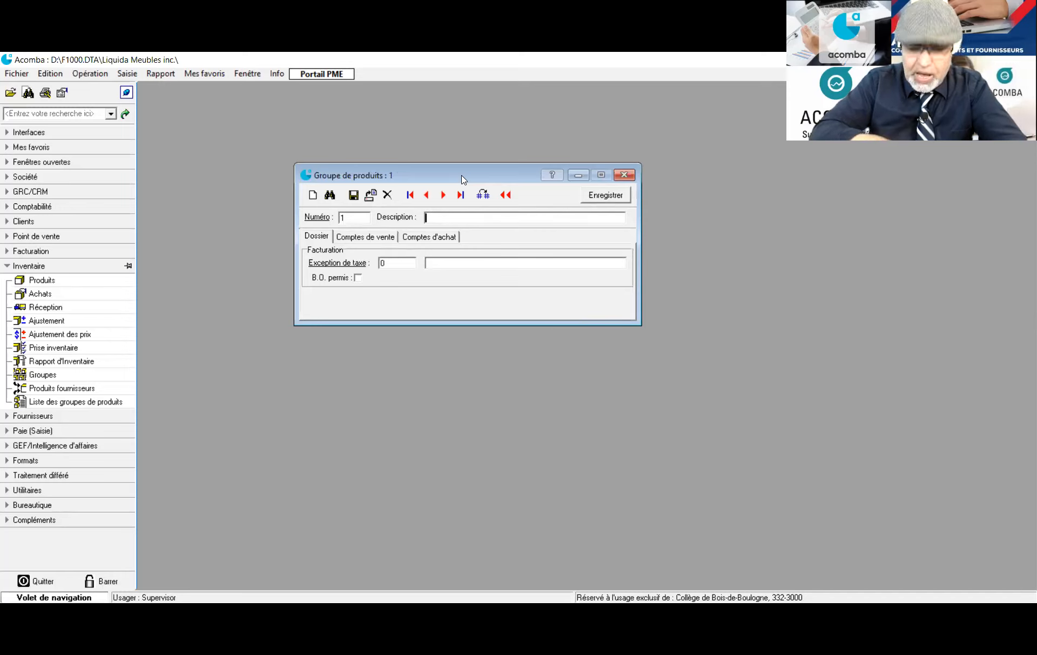
type("Ameuble")
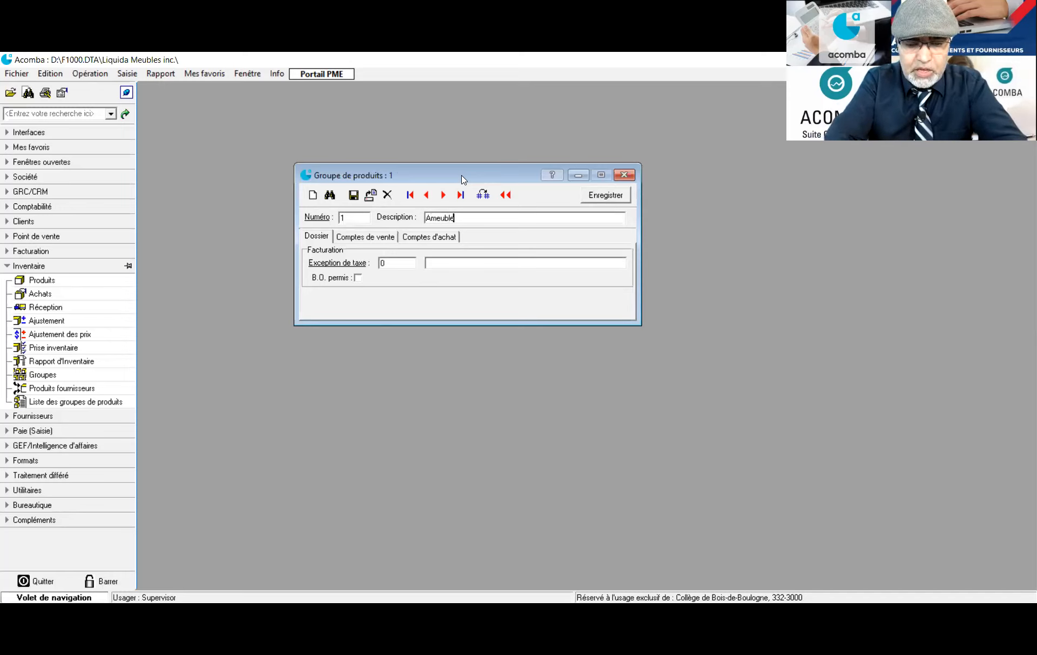
type("emnt")
key("BackSpace")
key("BackSpace")
key("BackSpace")
key("BackSpace")
type("ment")
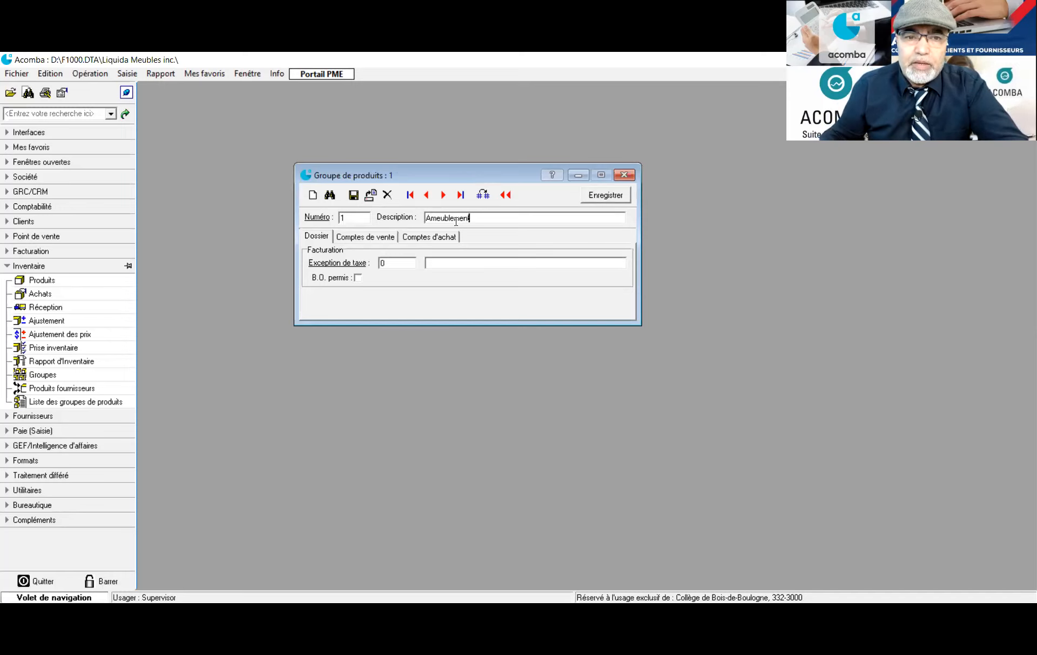
left_click(365, 238)
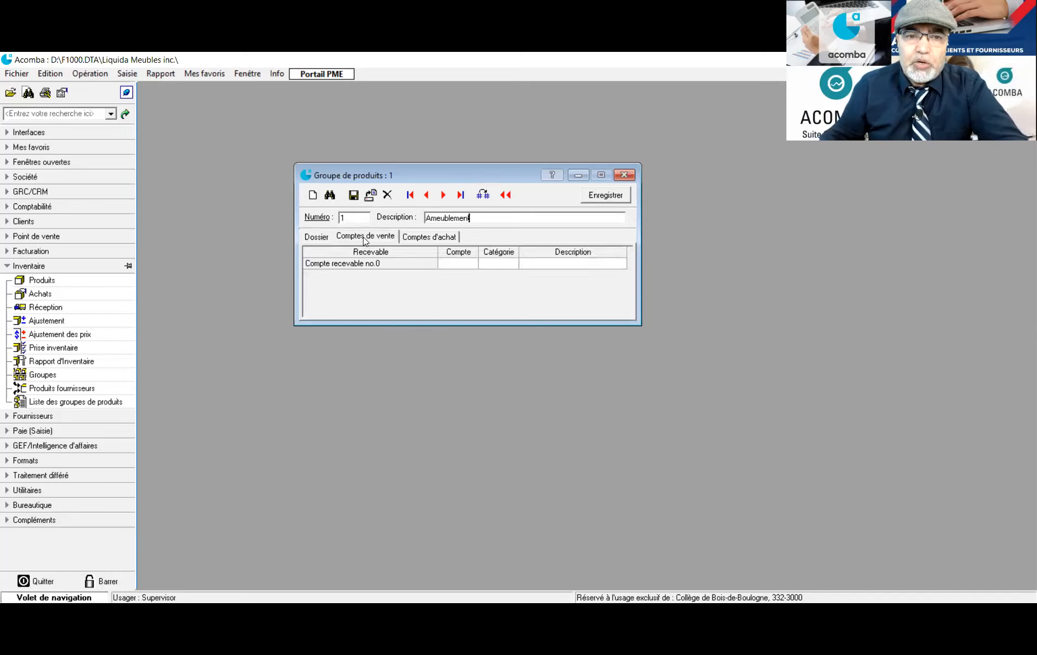
Assign sales account 5001 Ventes_Table basse pour salon to the group
left_click(460, 264)
scroll(296, 256, "up", 4)
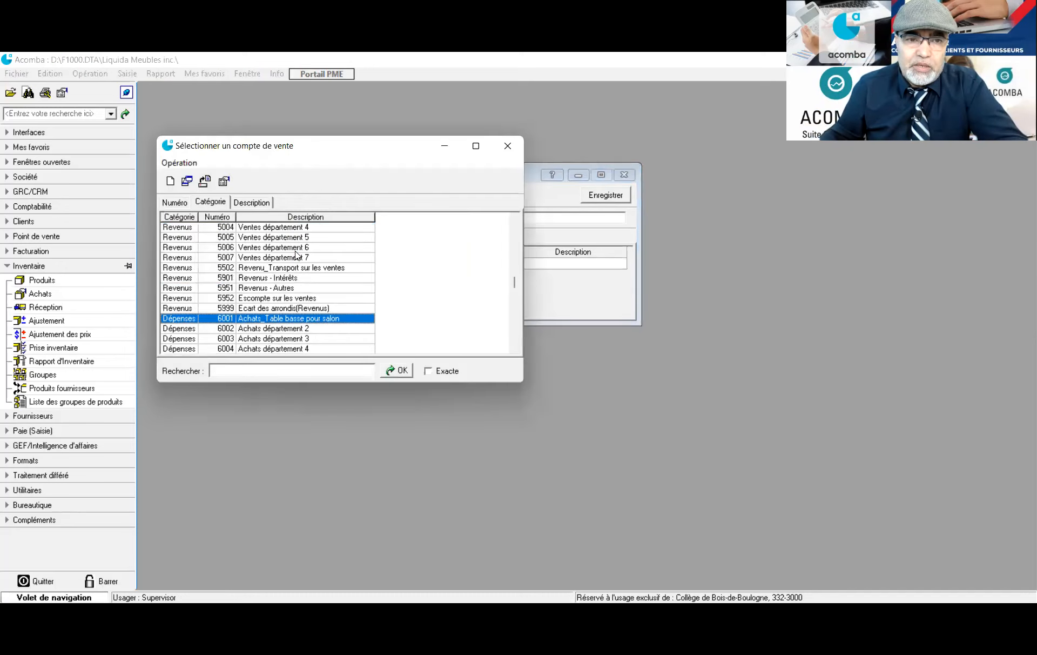
double_click(300, 228)
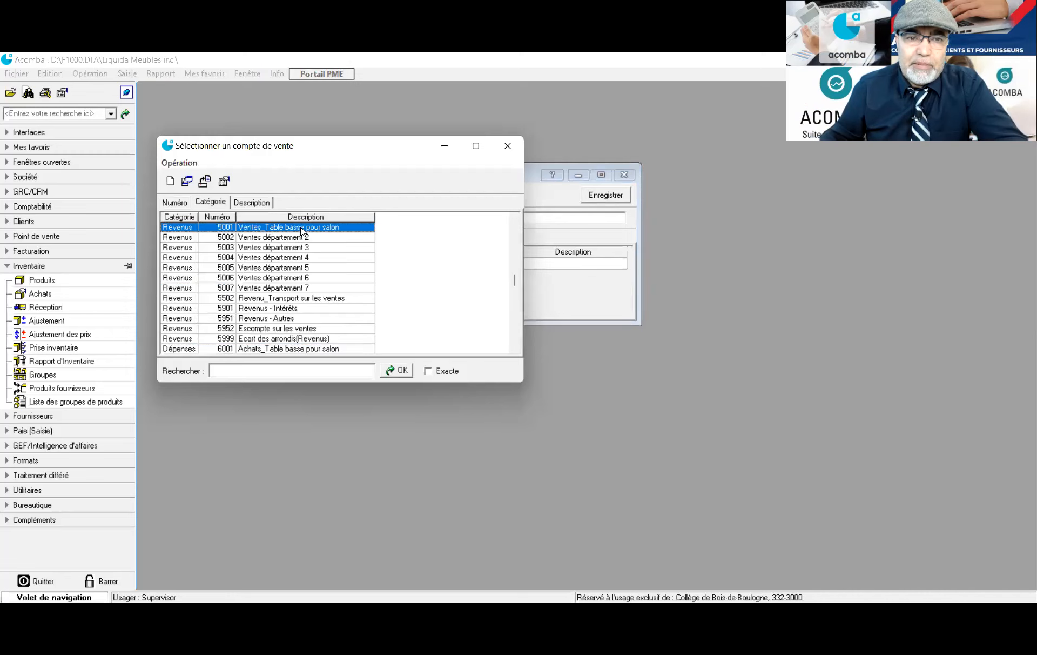
left_click(374, 237)
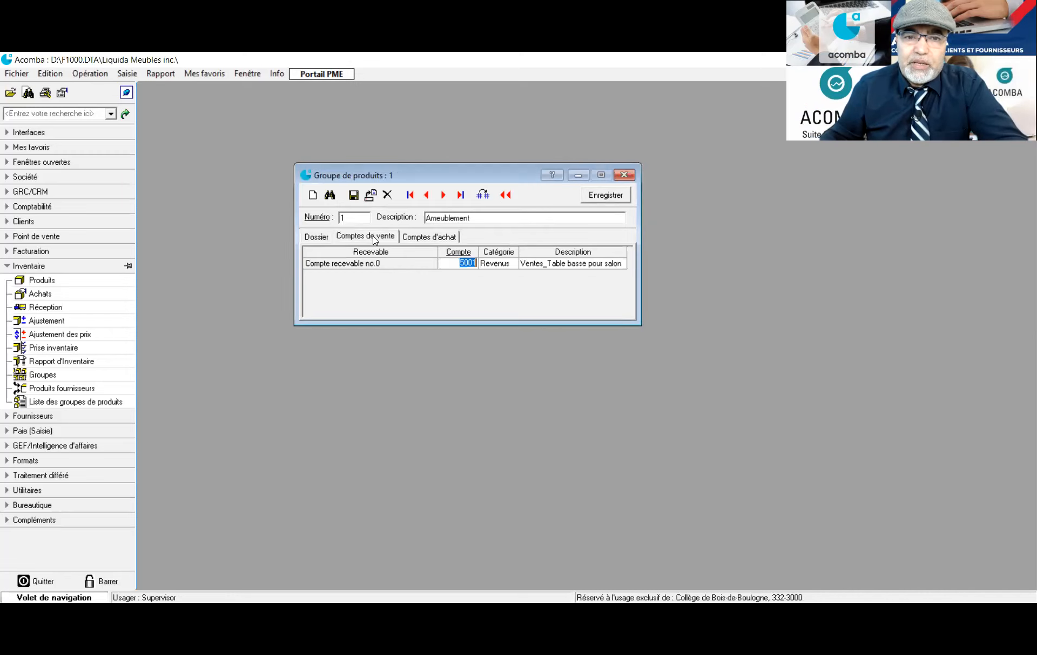
Assign purchase account 6001 Achats_Table basse pour salon to the group
left_click(432, 237)
left_click(455, 262)
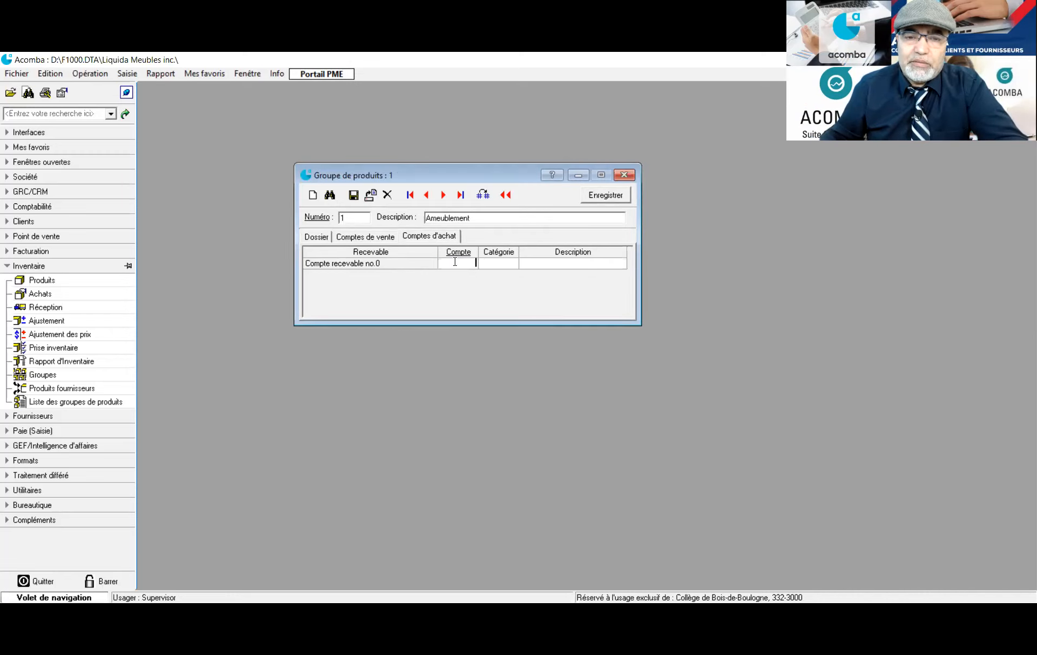
key("Return")
scroll(263, 310, "down", 1)
left_click(252, 323)
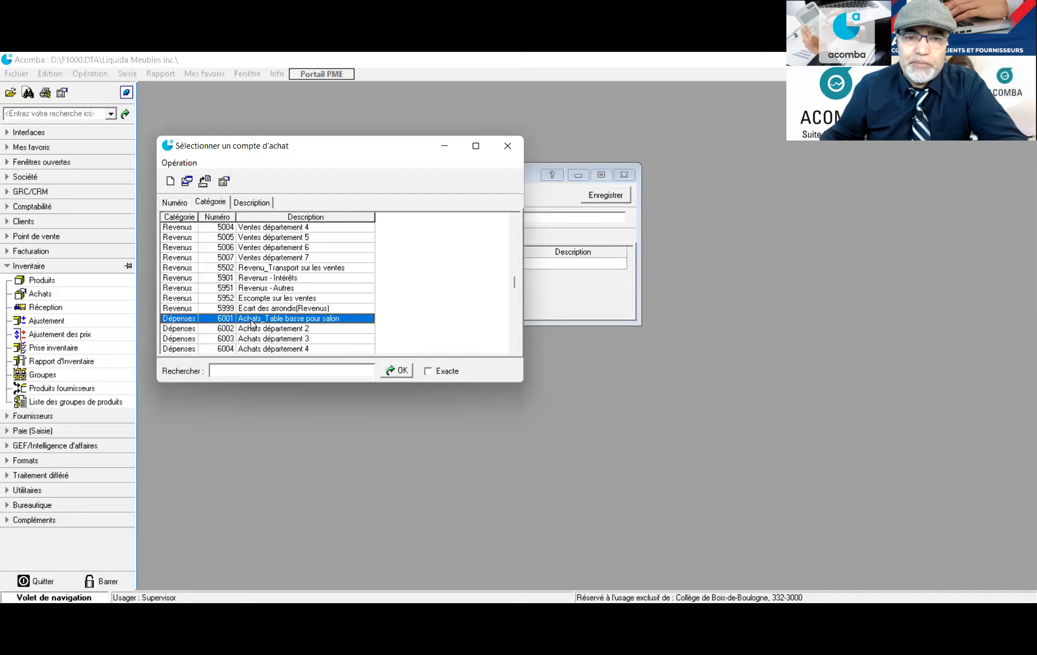
key("Return")
Review the group's general, sales and purchase account tabs, then save the Ameublement group
left_click(313, 238)
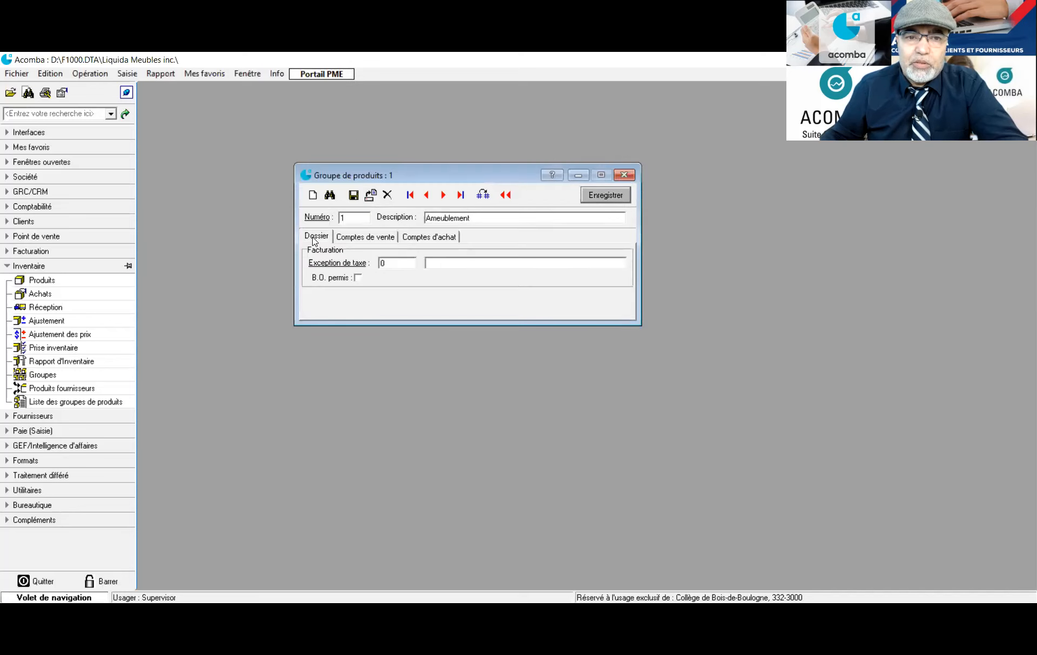
left_click(371, 237)
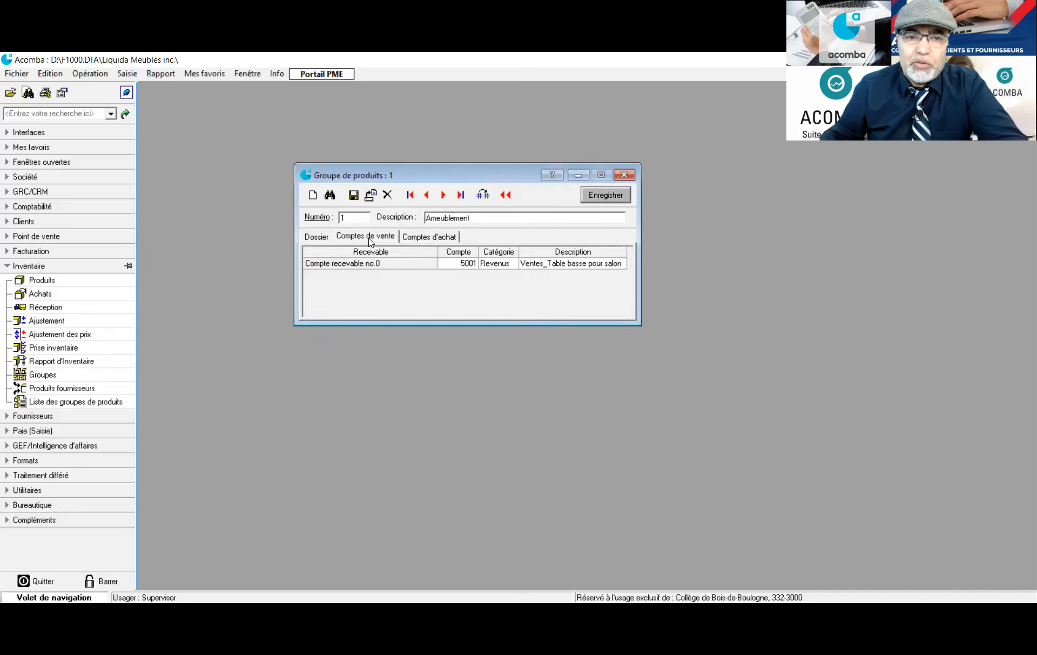
left_click(427, 238)
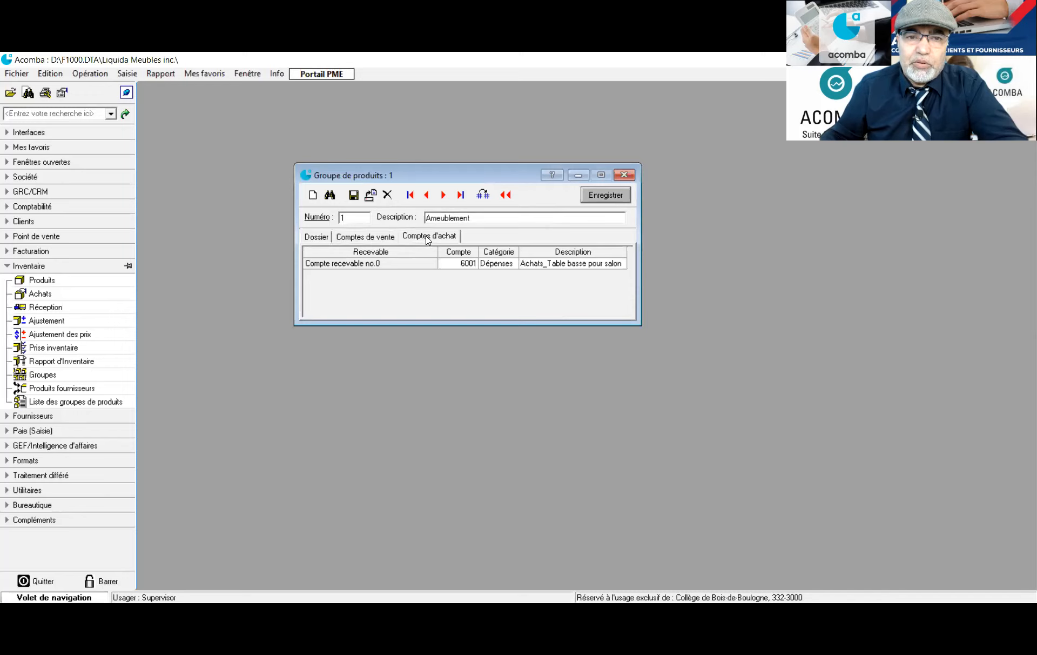
left_click(312, 238)
left_click(387, 263)
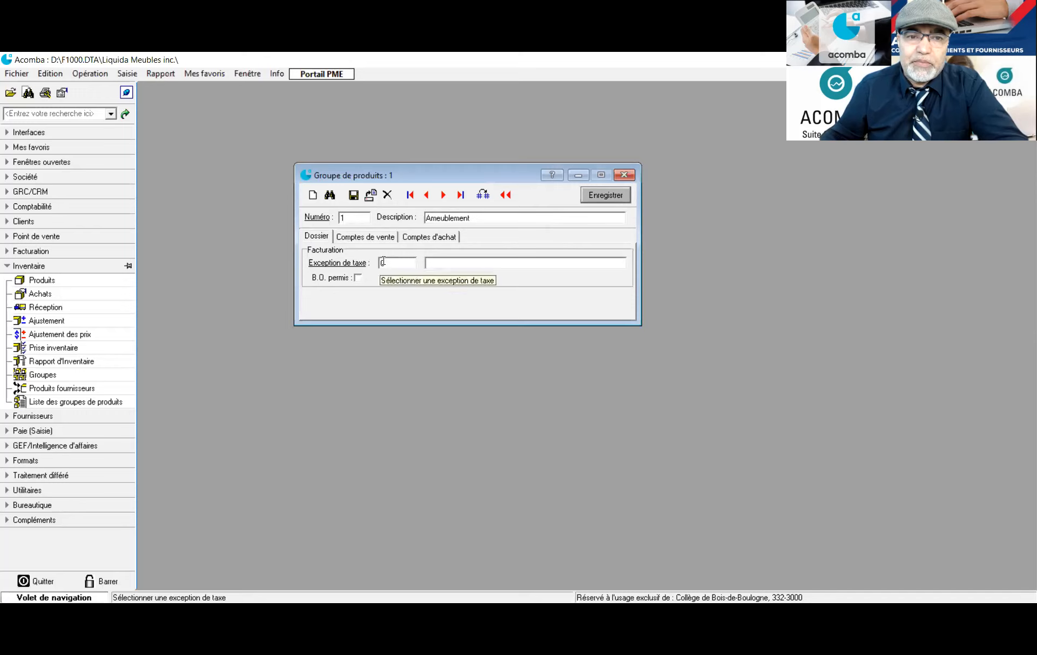
left_click(376, 238)
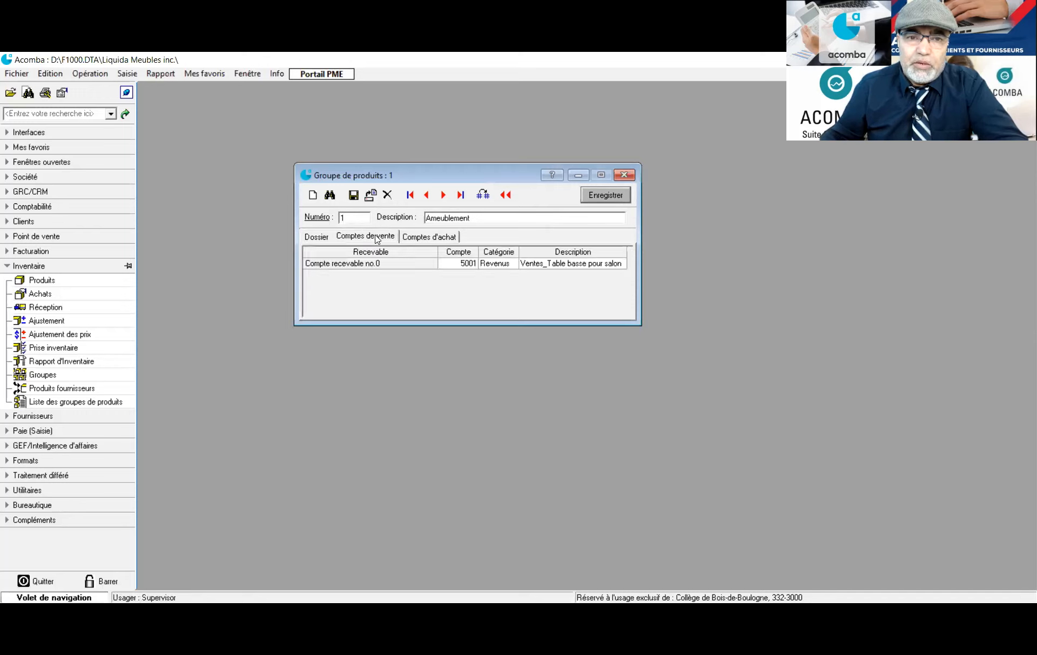
left_click(436, 237)
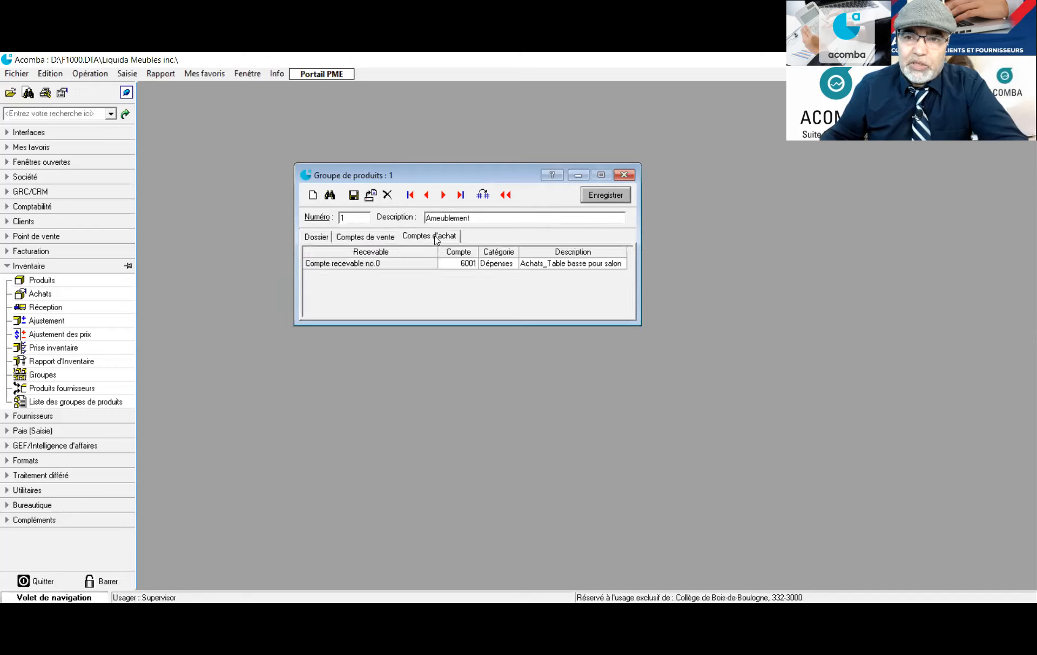
left_click(324, 241)
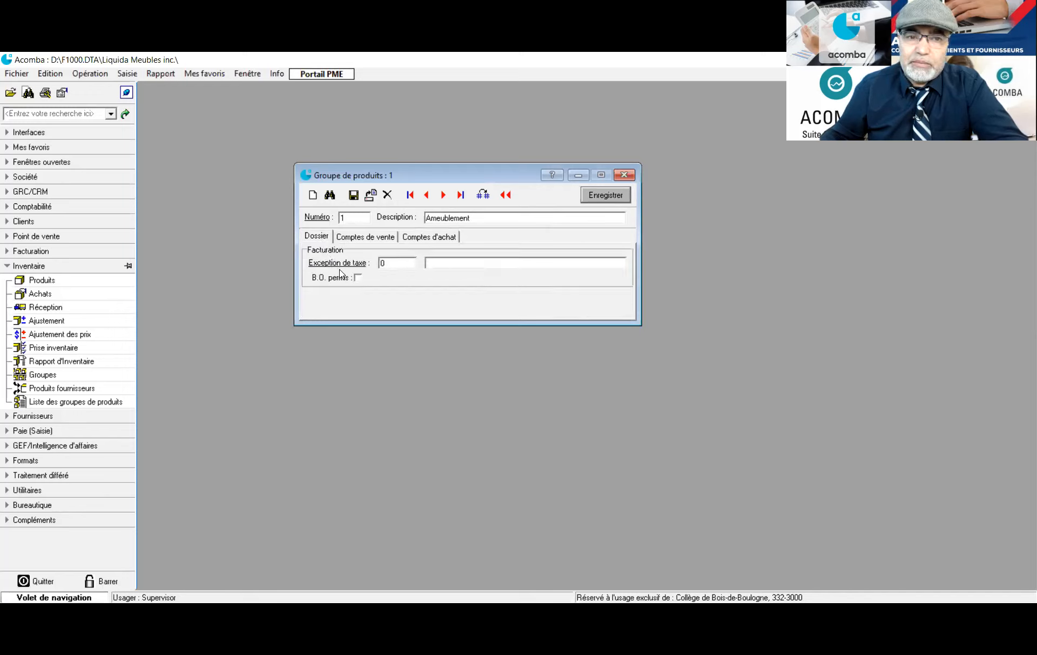
left_click(378, 241)
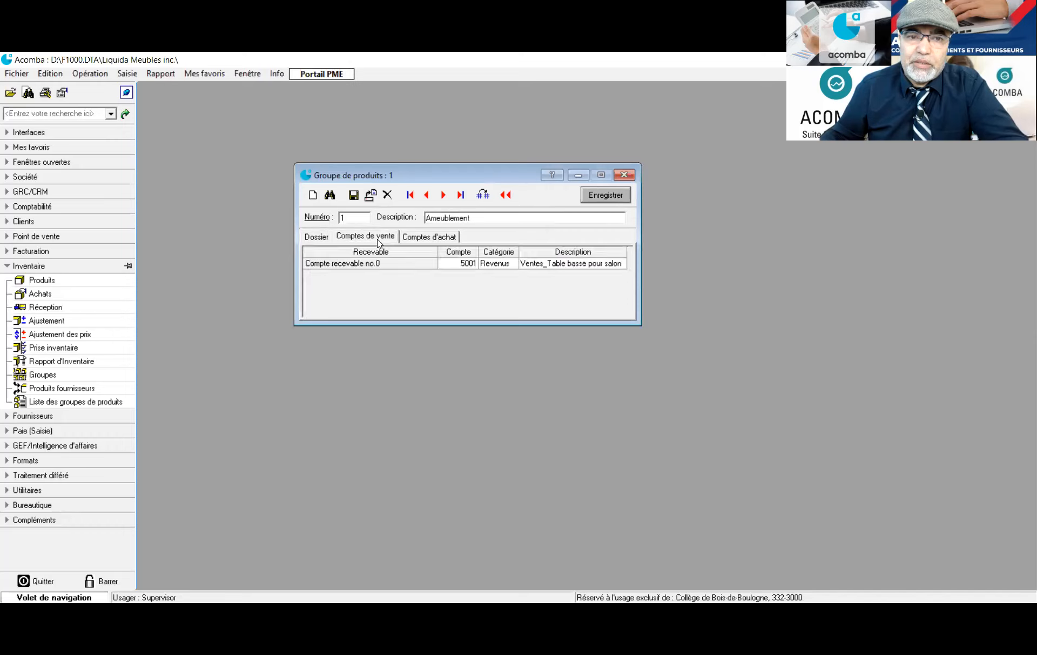
left_click(430, 238)
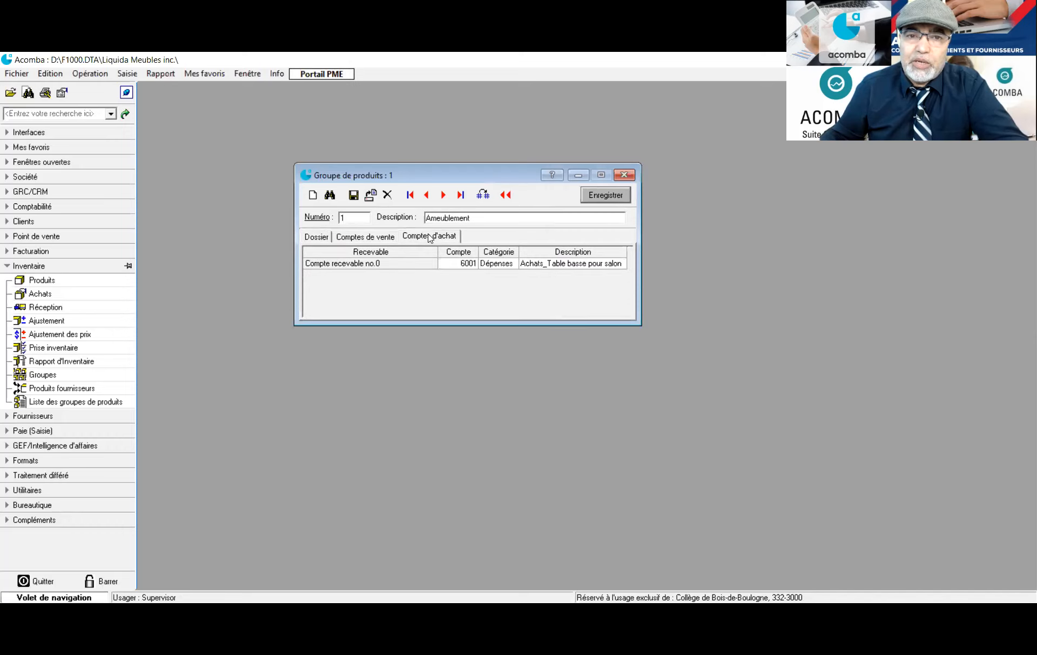
left_click(612, 195)
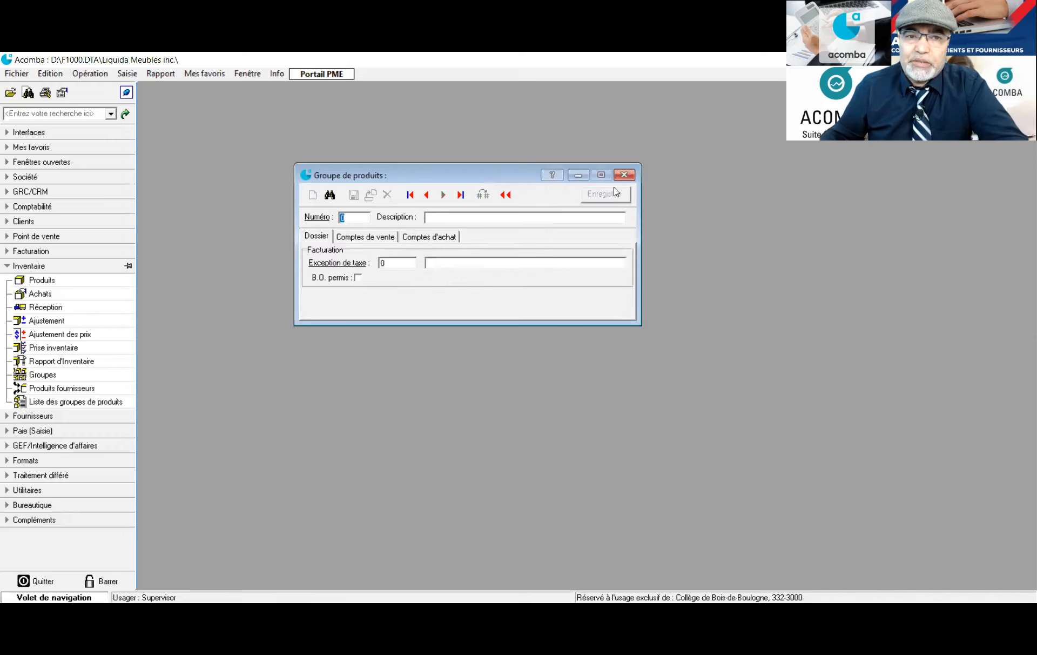
Close the product group window and start a new product from the inventory product list
left_click(625, 174)
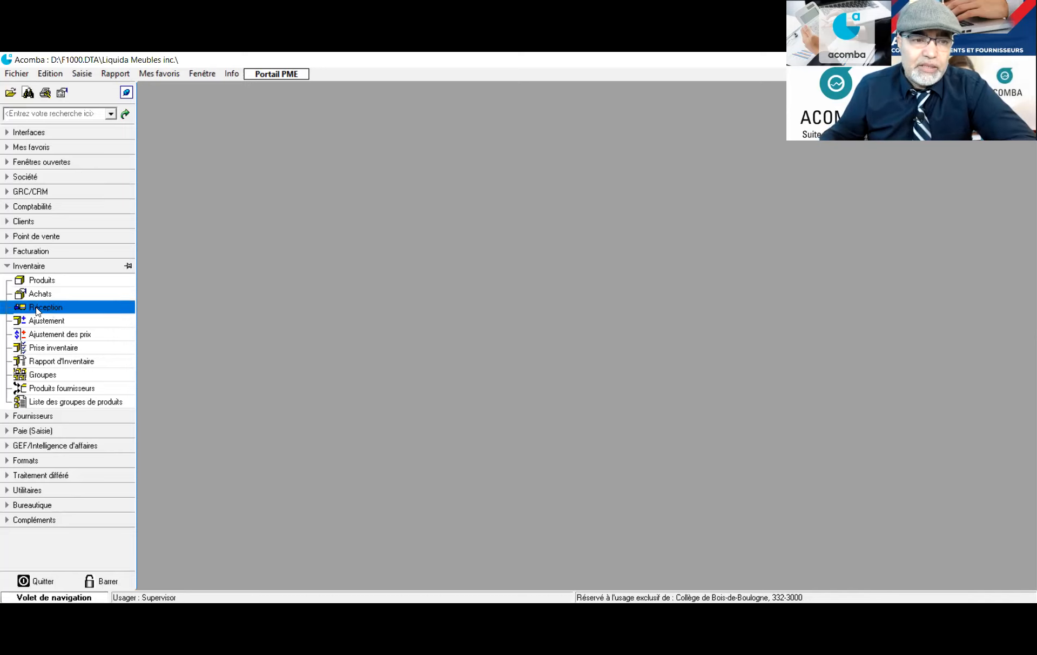
left_click(41, 280)
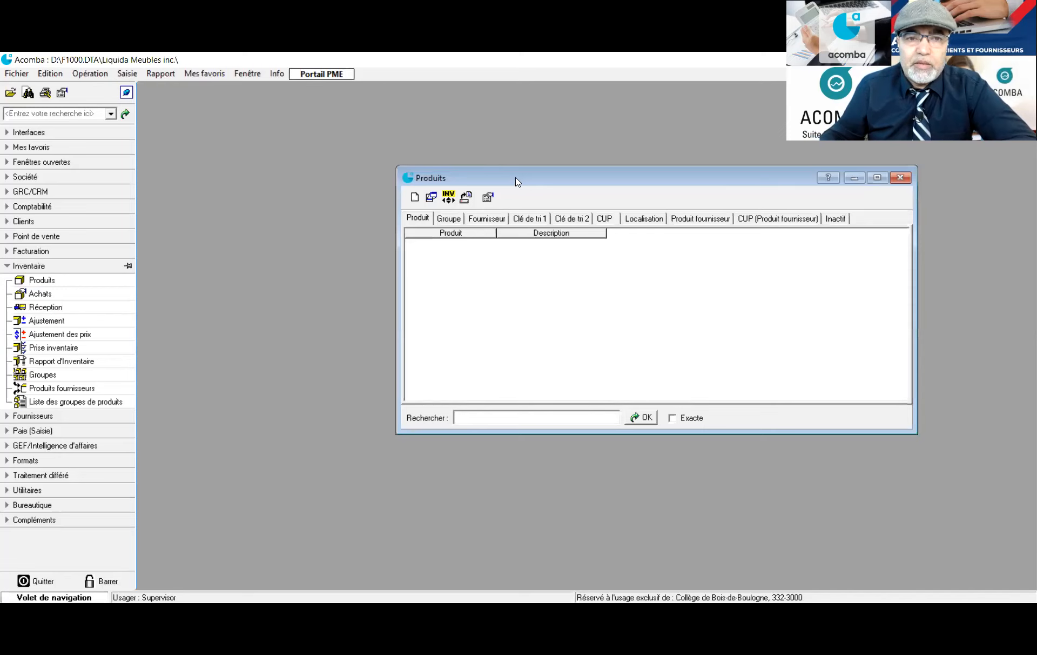
left_click_drag(513, 181, 285, 145)
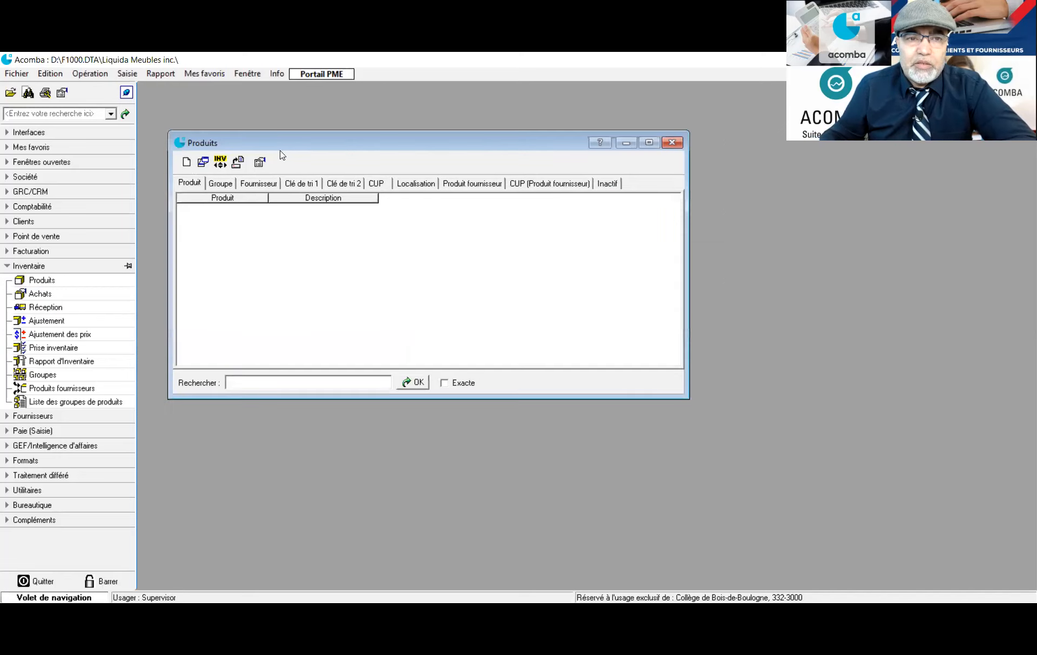
left_click(187, 162)
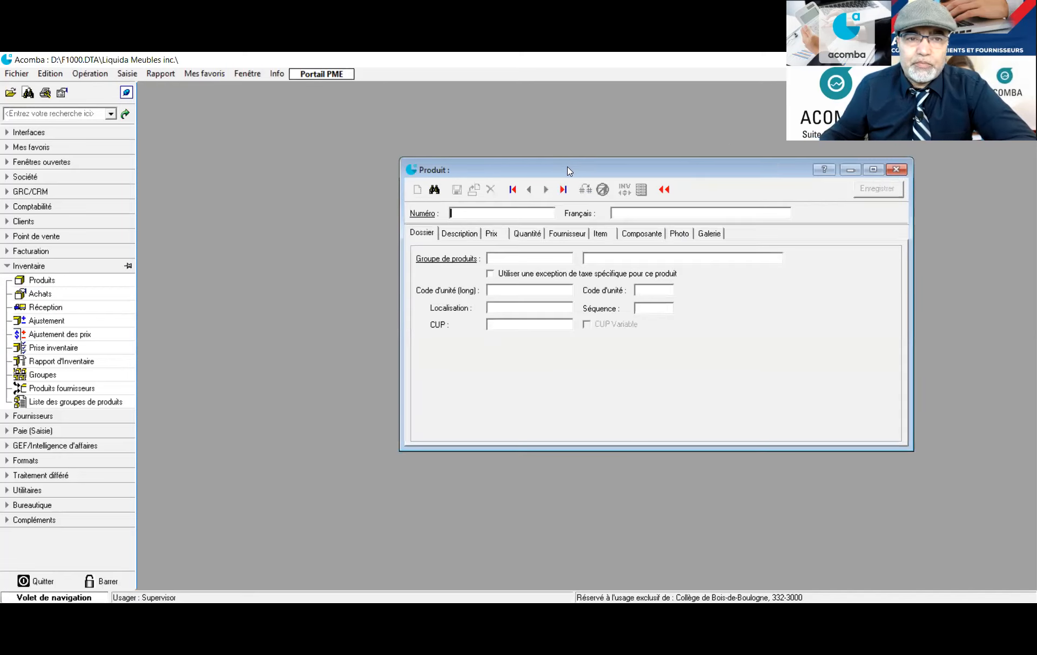
left_click_drag(567, 166, 329, 123)
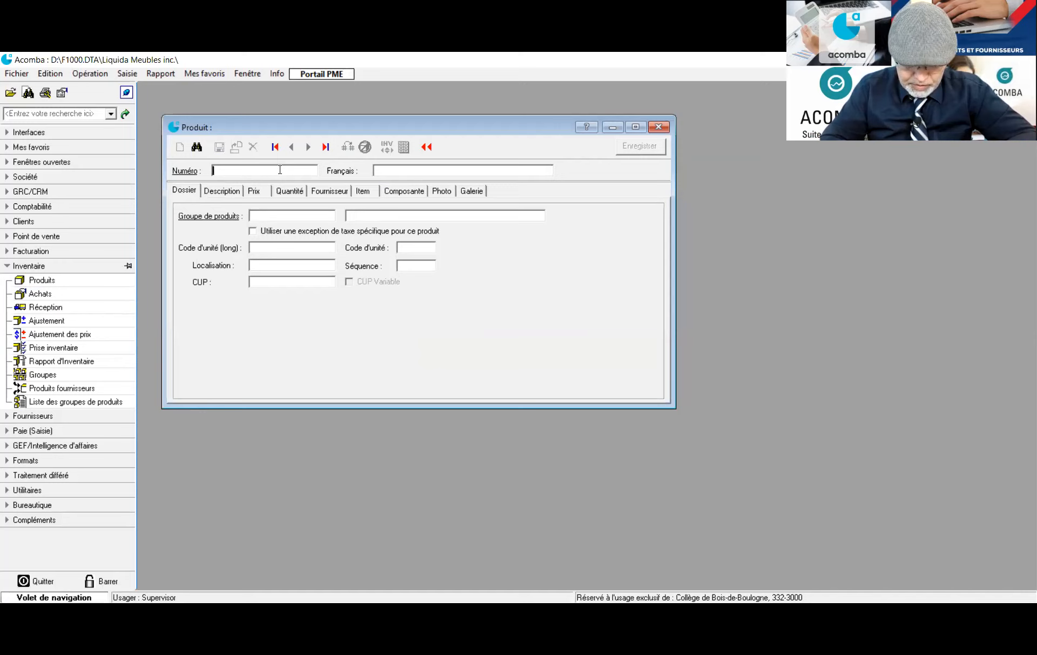
Enter product number 1, French name 'Table basse pour salon', and assign group Ameublement
type("1")
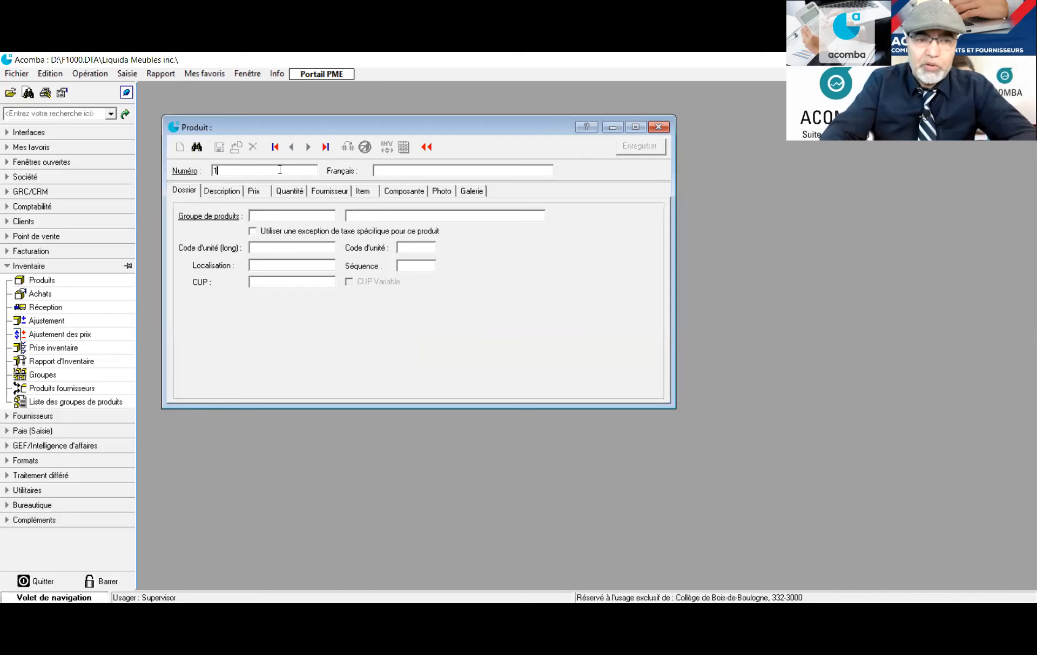
left_click(389, 168)
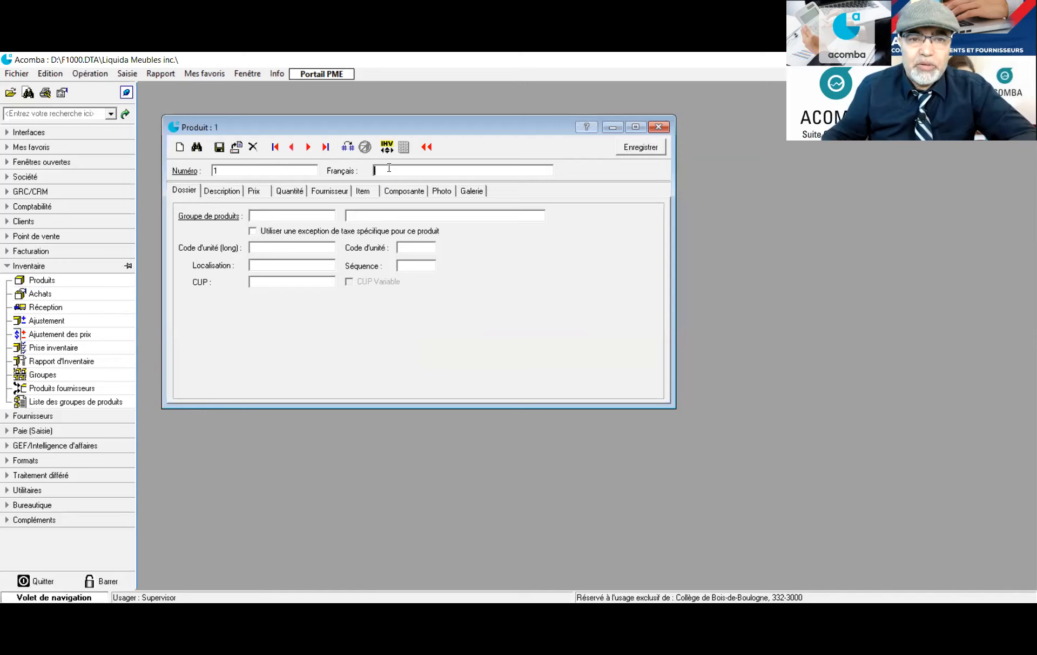
type("Tabl")
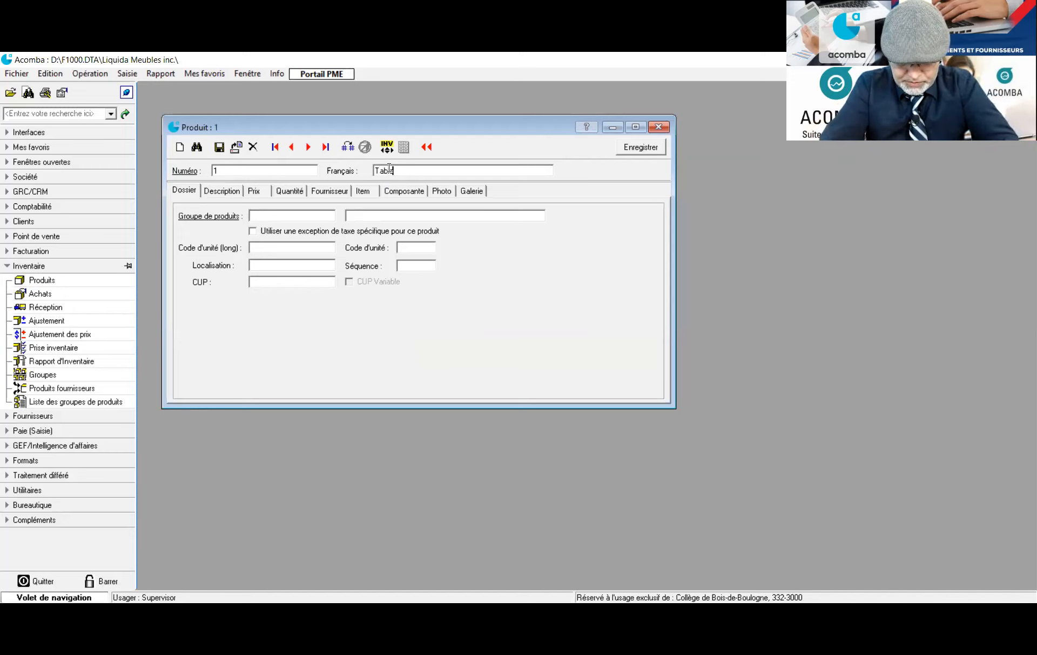
type("e b")
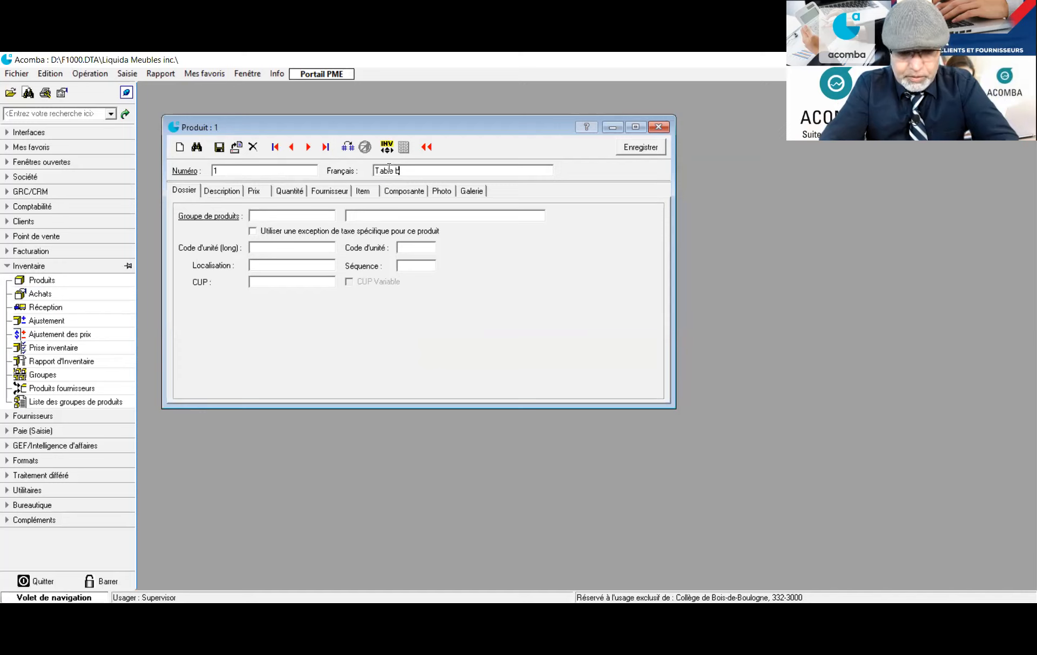
type("asse po")
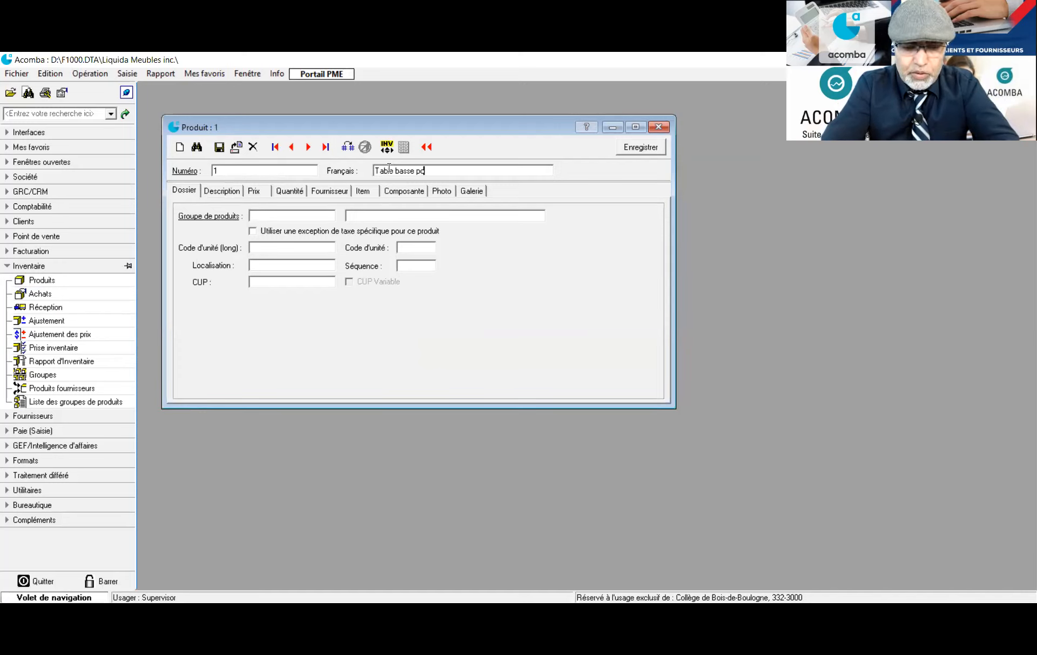
type("ur salon")
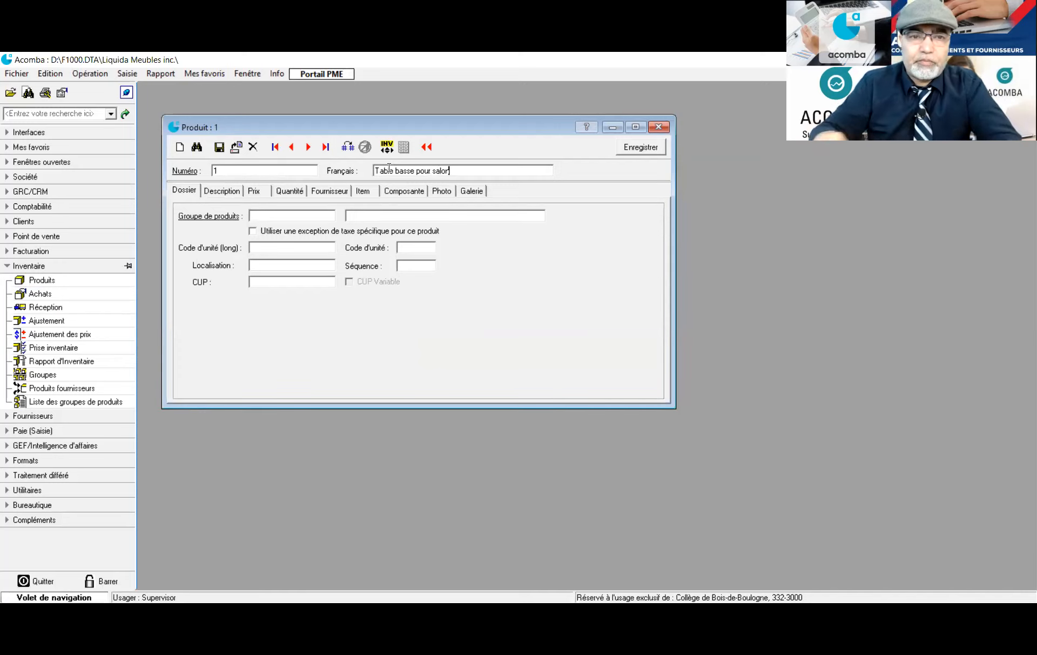
left_click(205, 217)
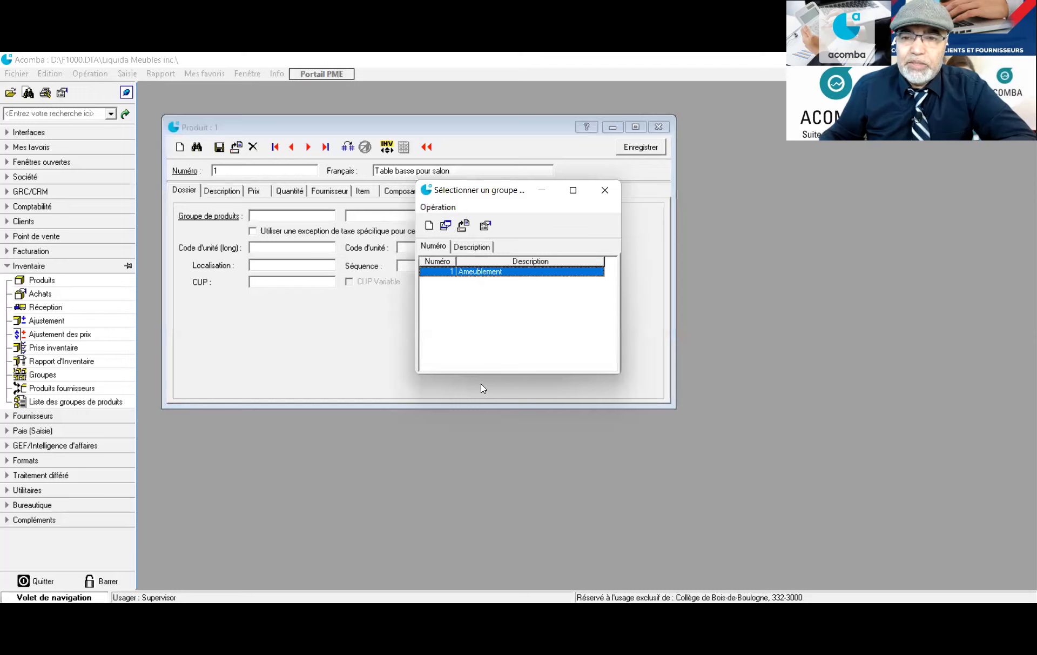
double_click(467, 273)
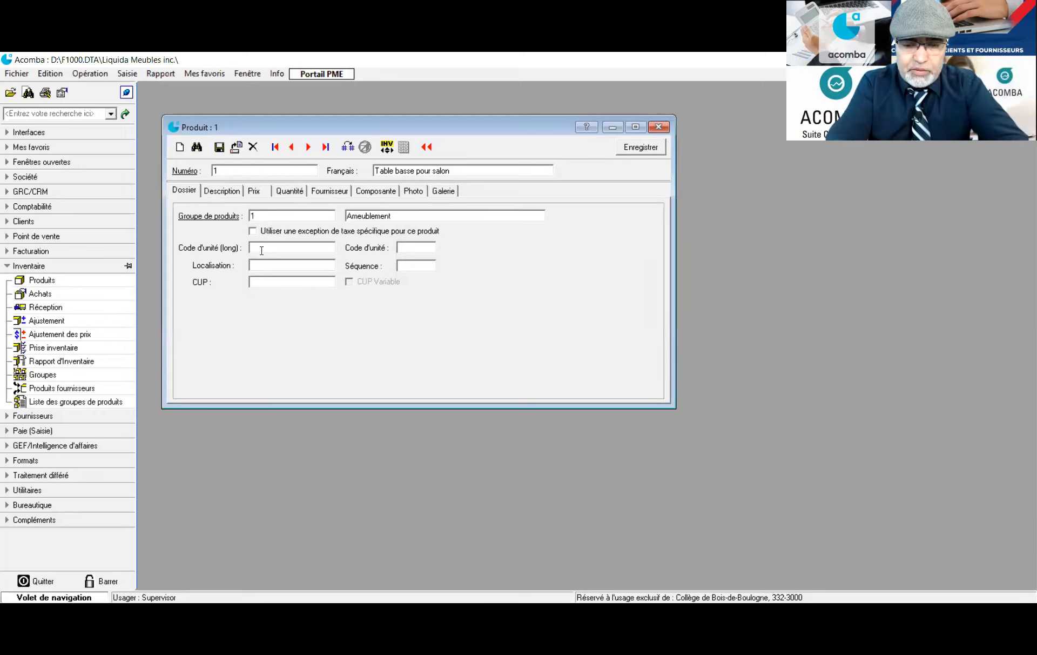
Set the unit to Unité with code U and the location to Dépôt de québec
type("Unité")
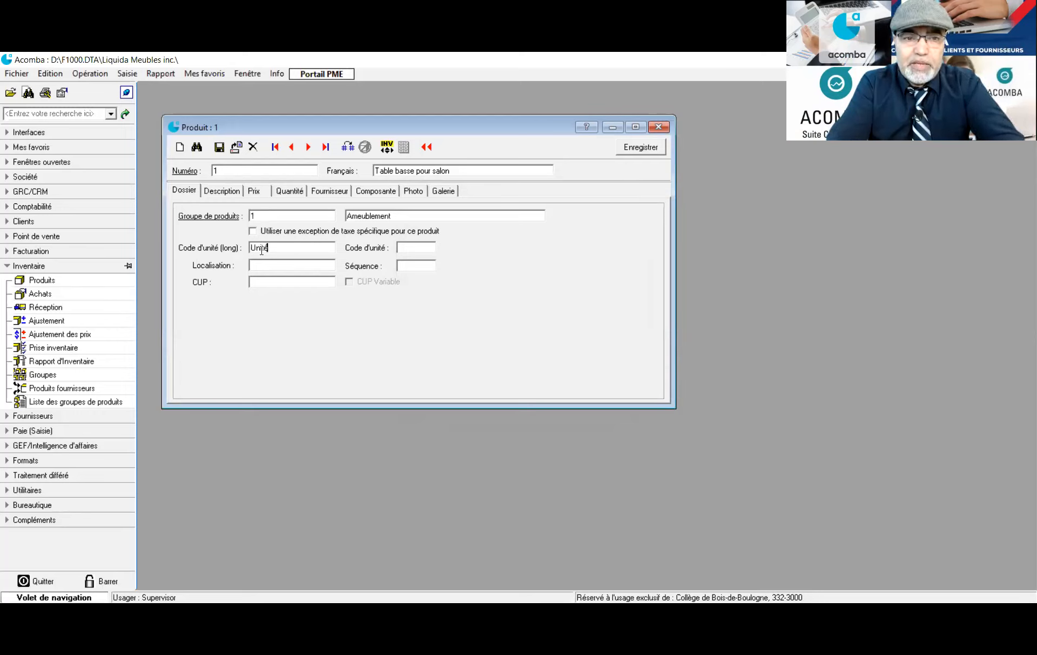
key("Tab")
type("U")
left_click(260, 265)
type("Dépôt")
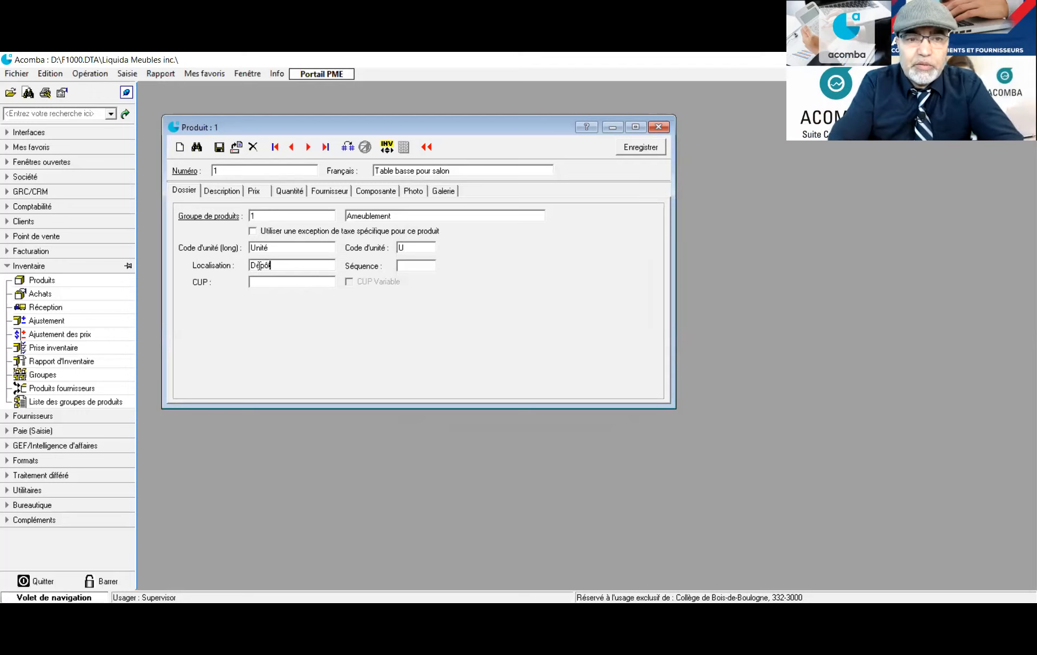
type(" de")
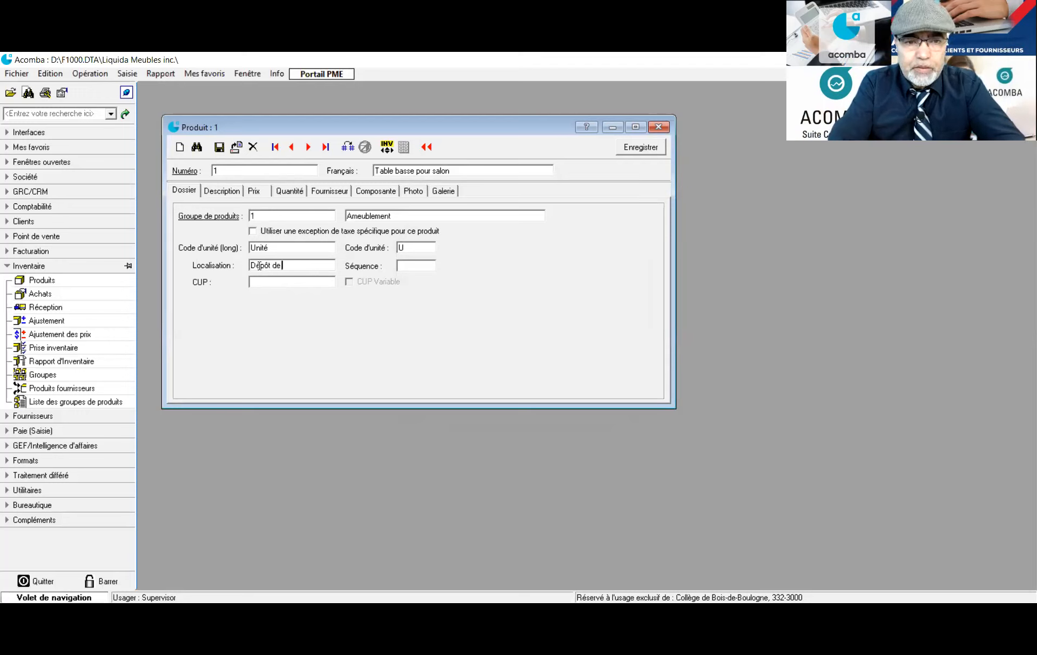
type(" québec")
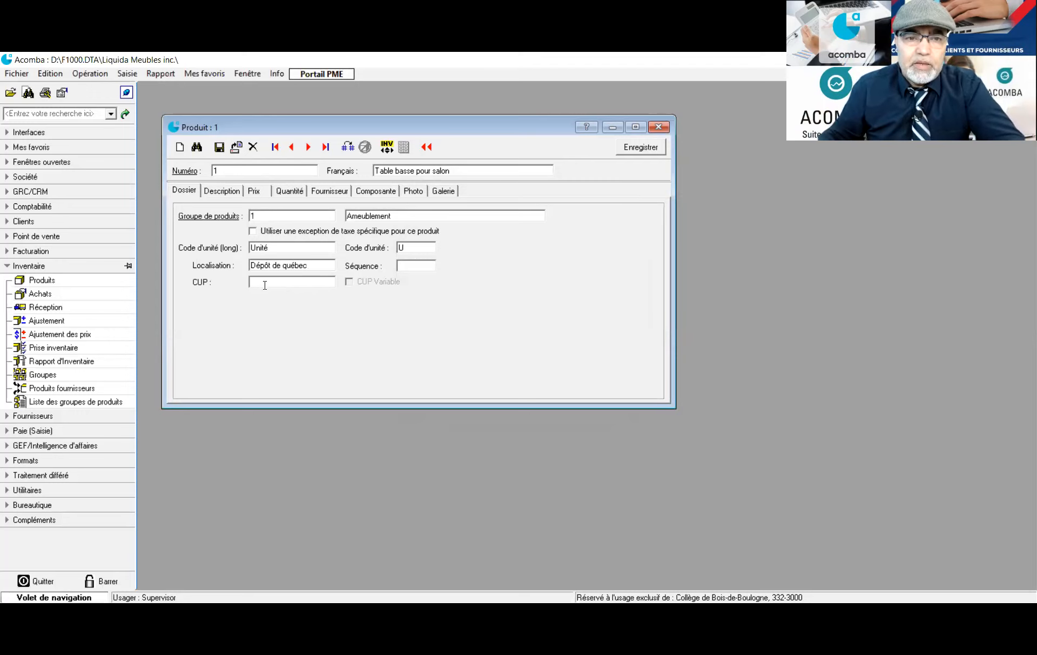
left_click(220, 191)
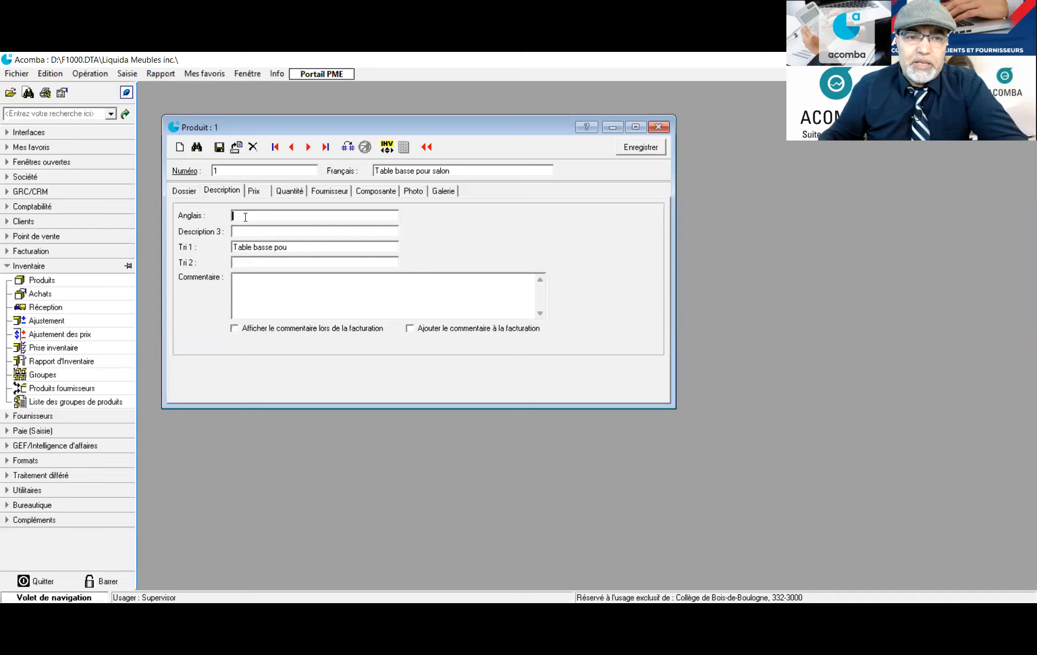
On the Quantité page, set Point de commande to 10 and Quantité maximum to 50
left_click(254, 190)
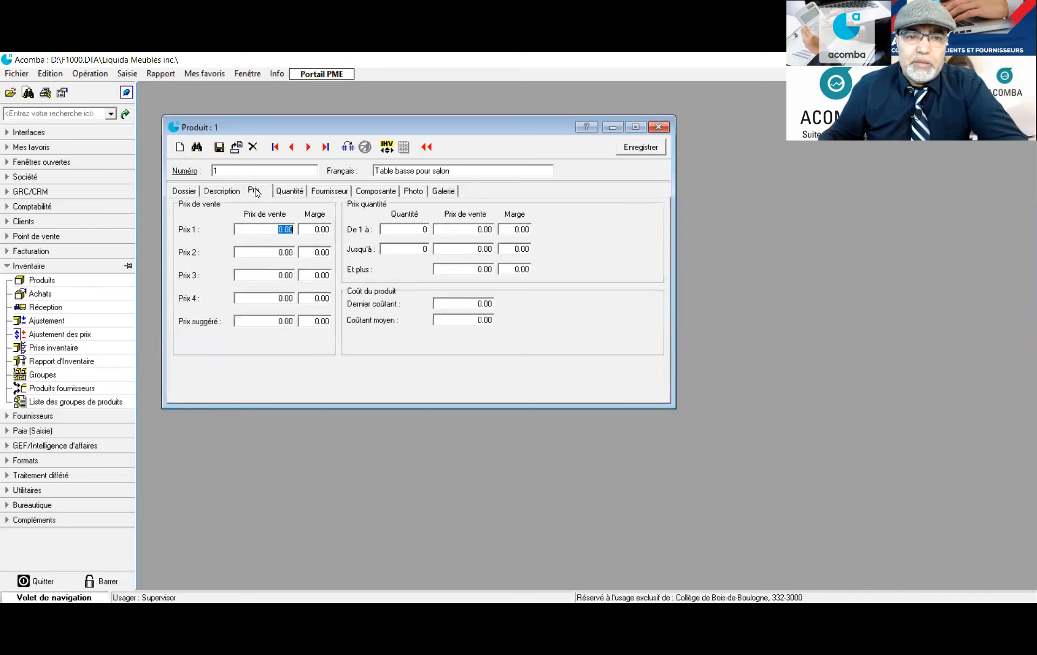
left_click(290, 191)
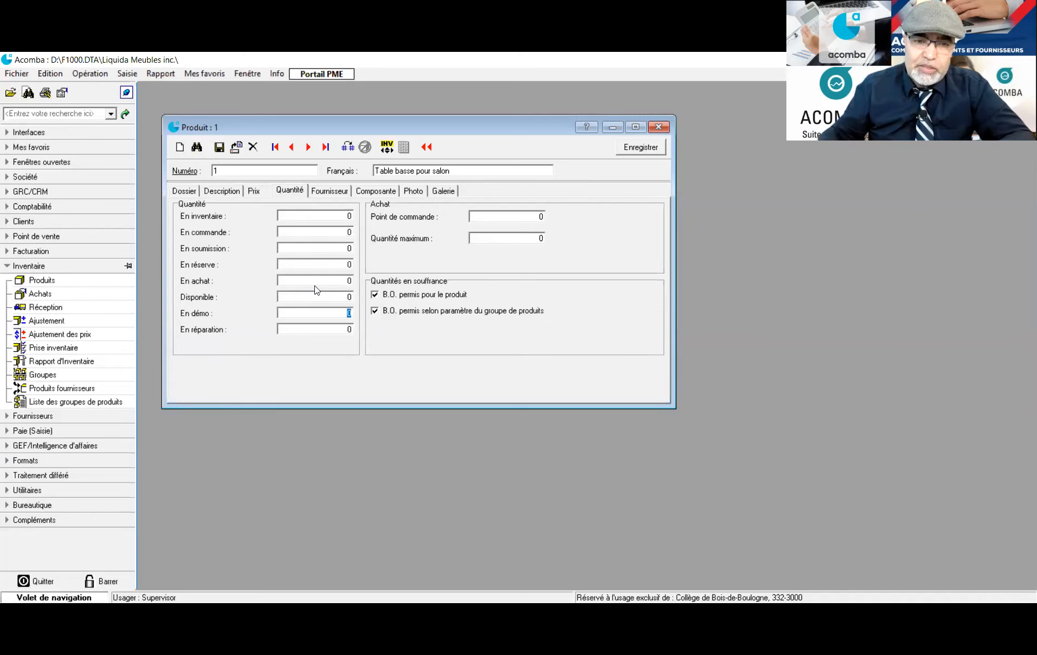
left_click(514, 217)
double_click(540, 216)
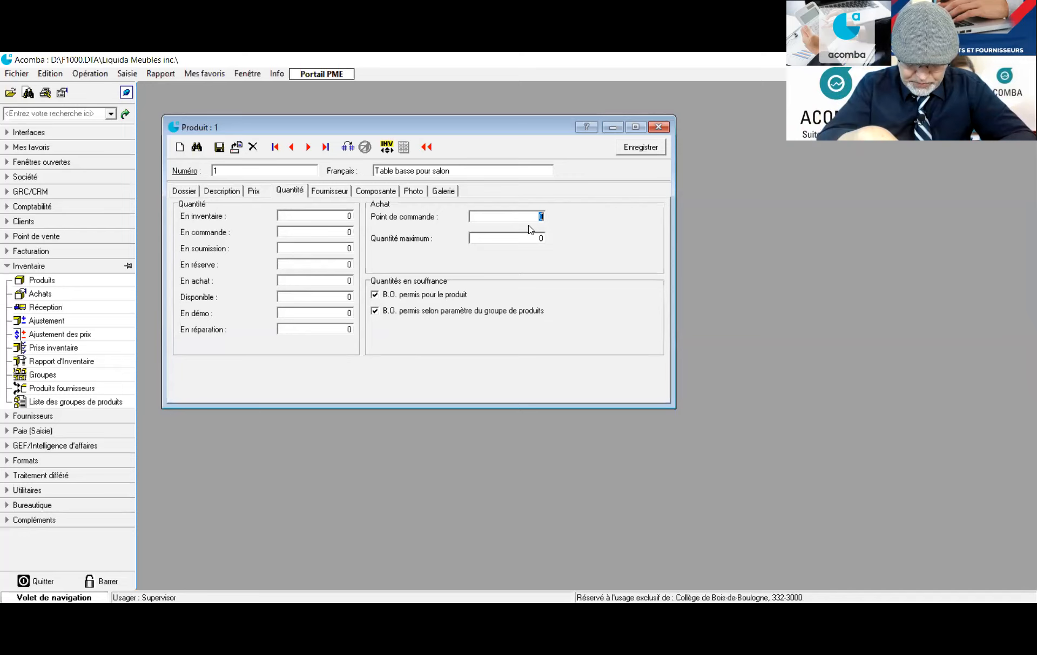
type("10")
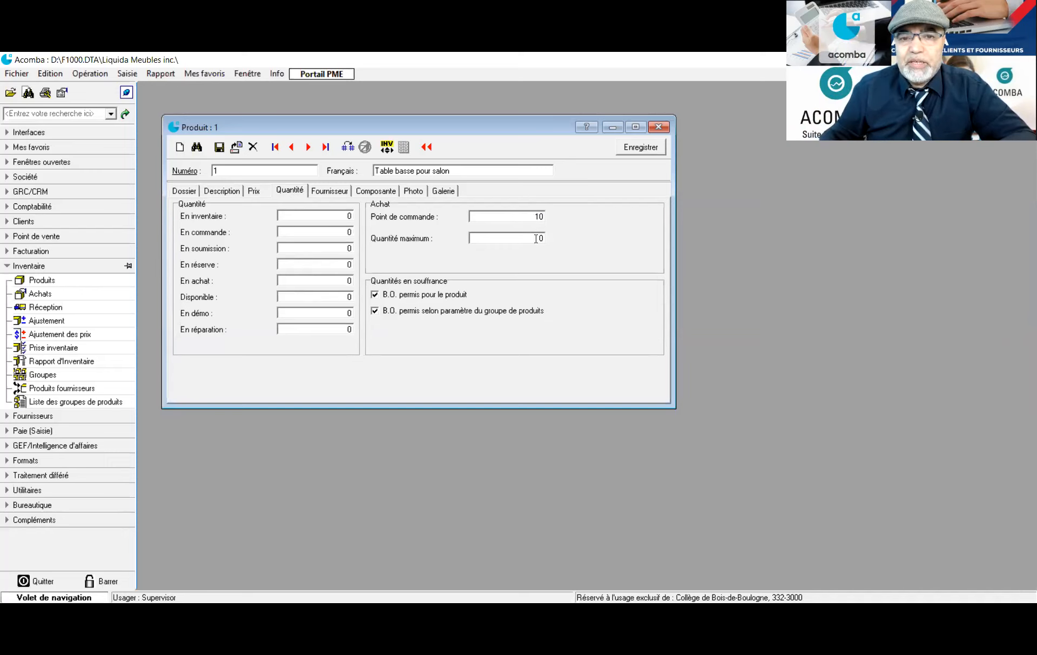
left_click(537, 238)
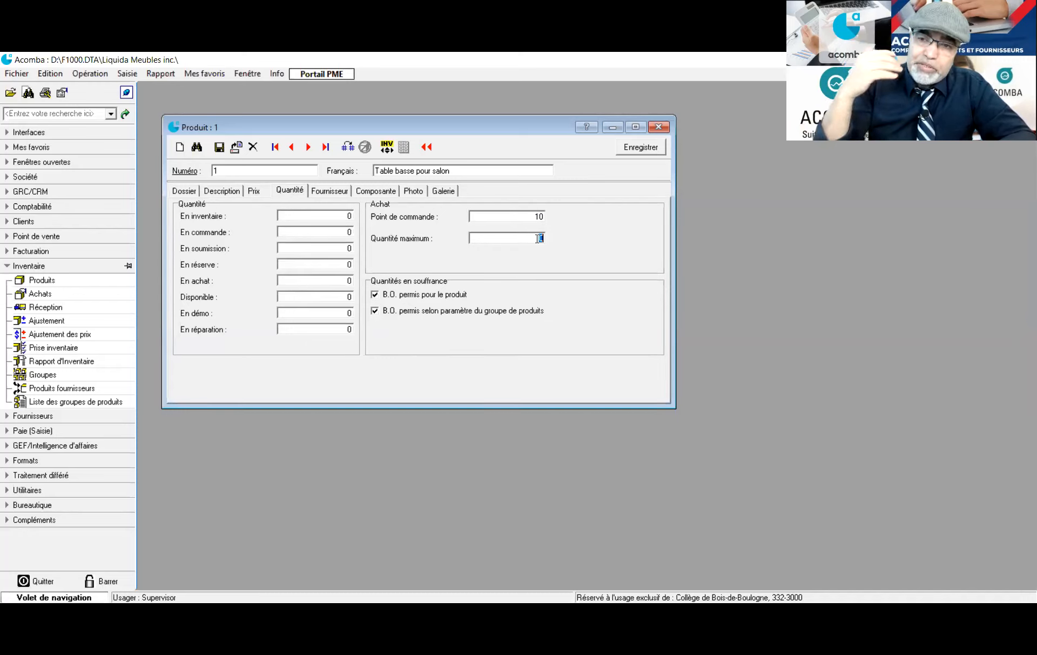
type("50")
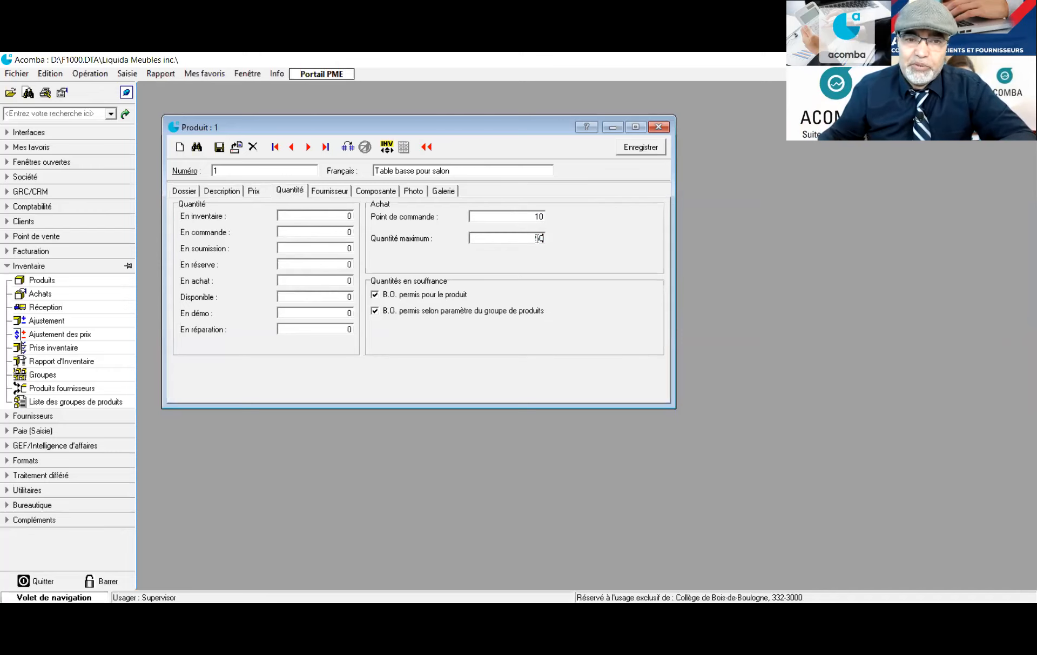
left_click(320, 190)
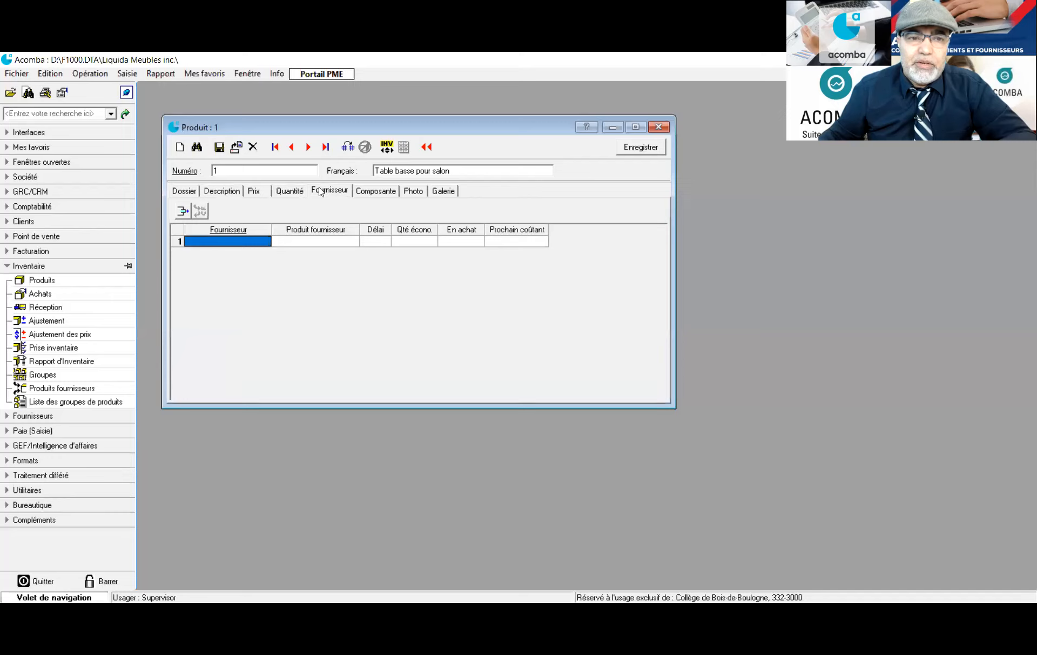
Add supplier Méga Meubles inc. with supplier product number 1 and save the record
left_click(246, 241)
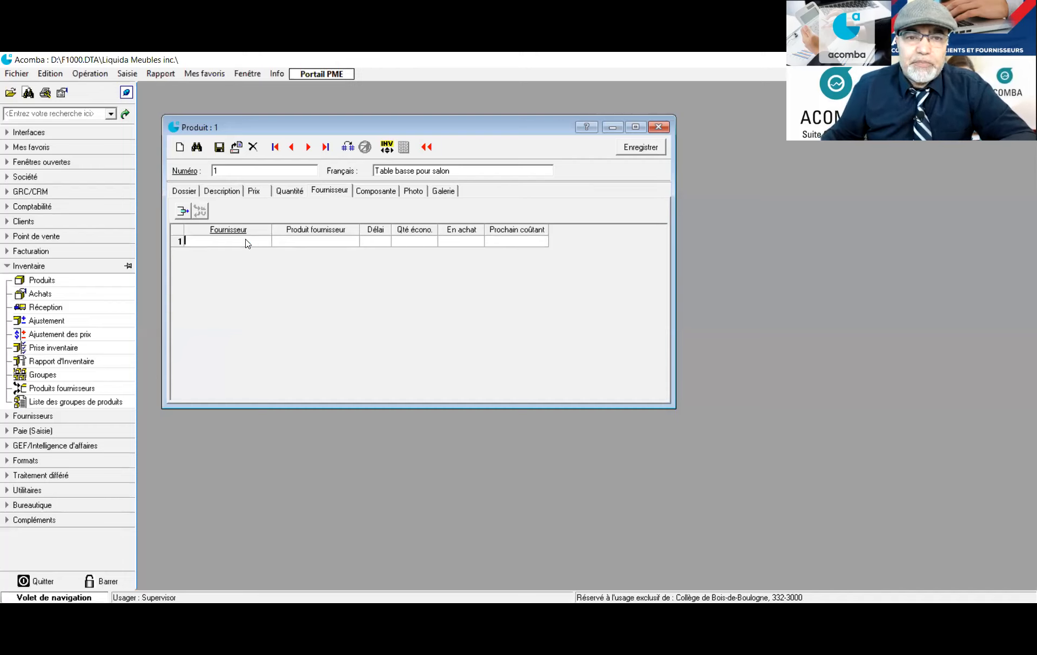
left_click(246, 234)
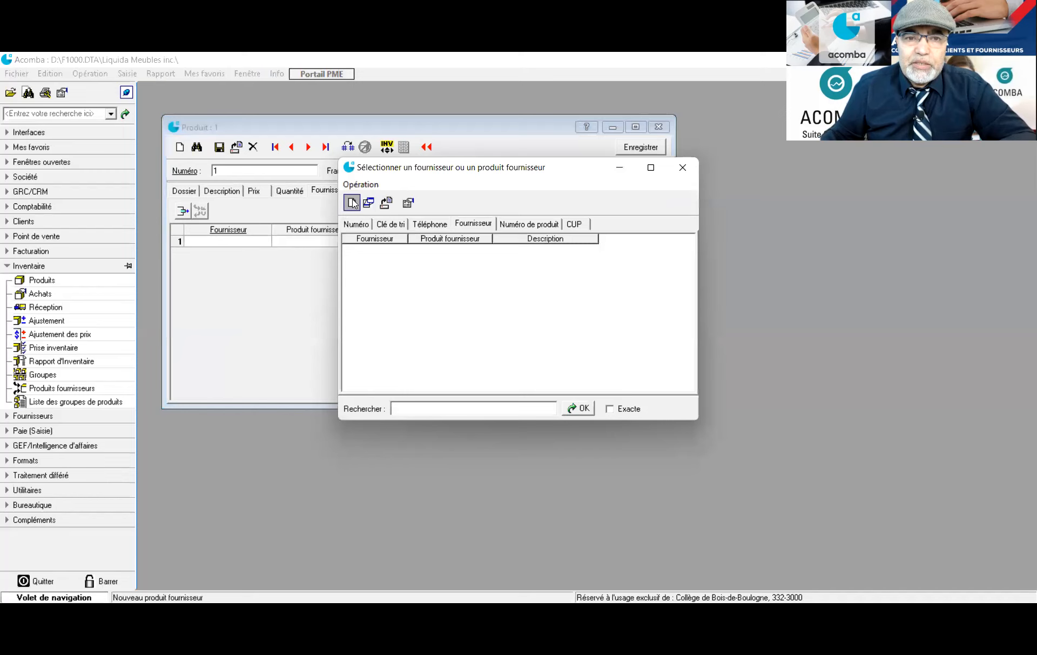
left_click(352, 202)
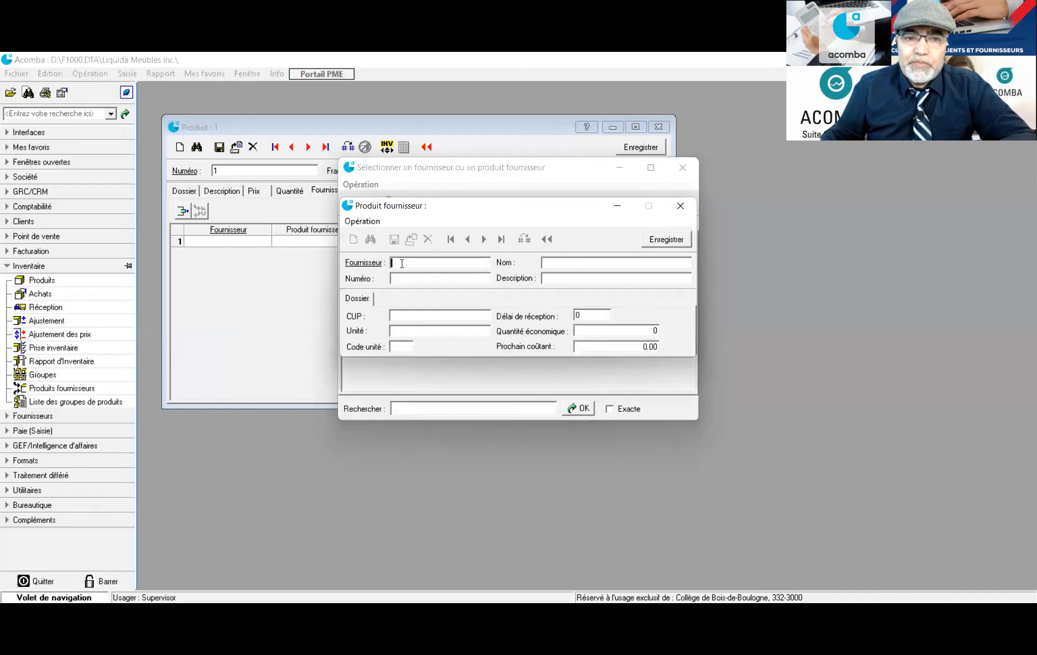
key("Escape")
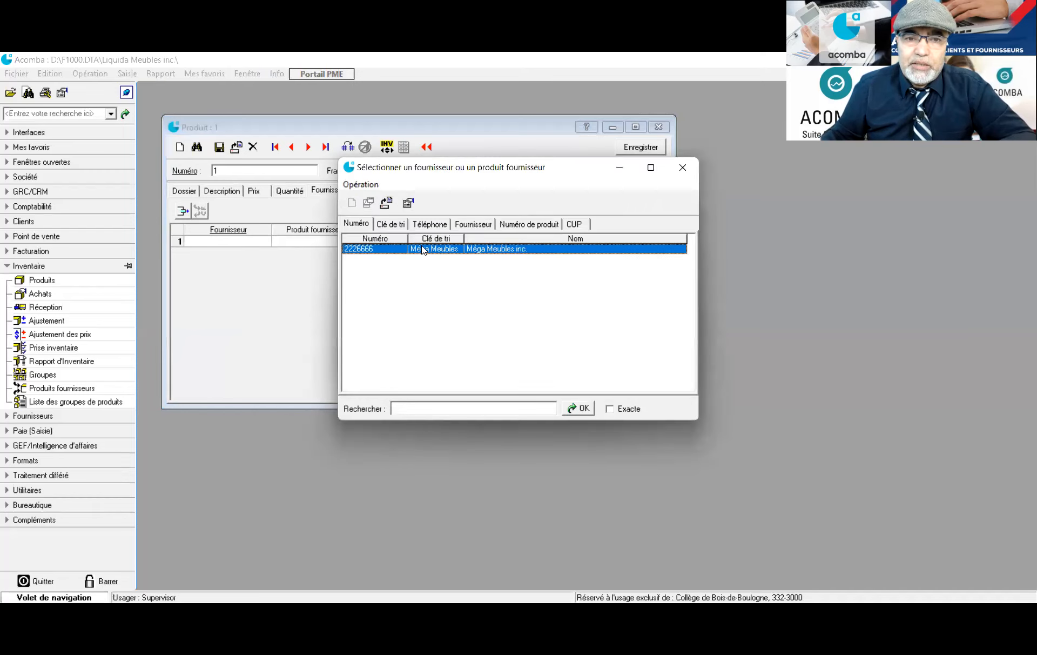
double_click(423, 249)
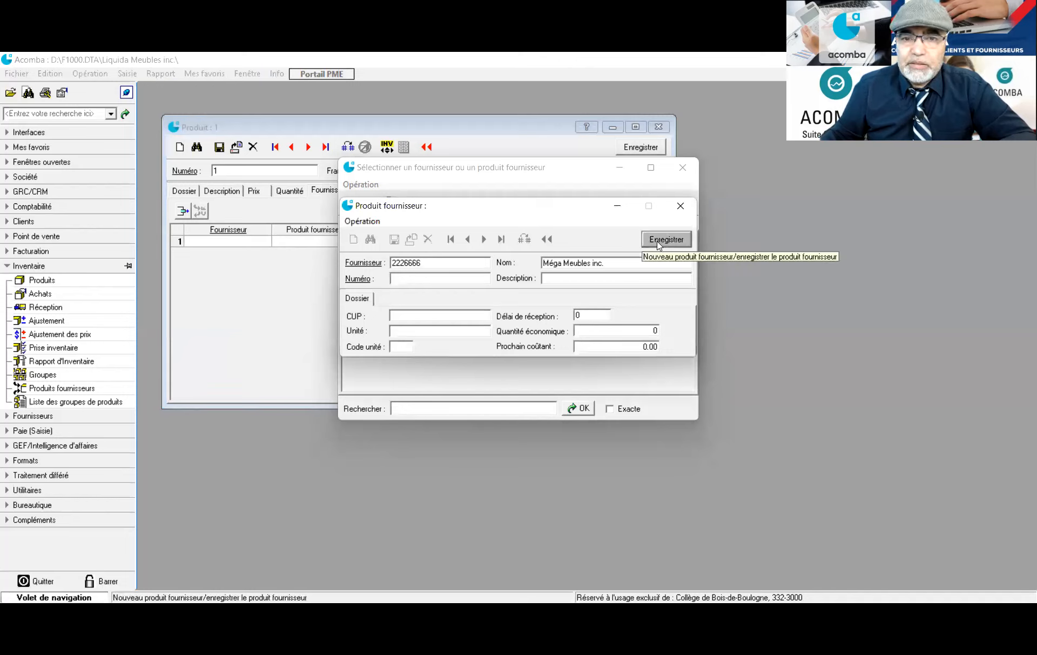
left_click(428, 278)
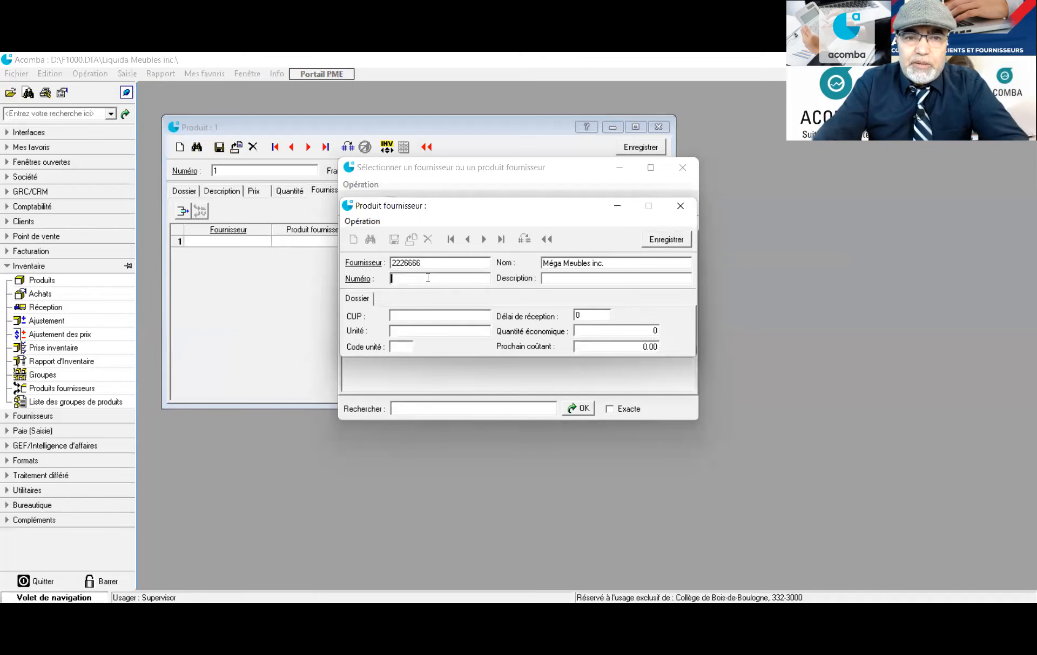
left_click(427, 278)
type("1")
left_click(664, 240)
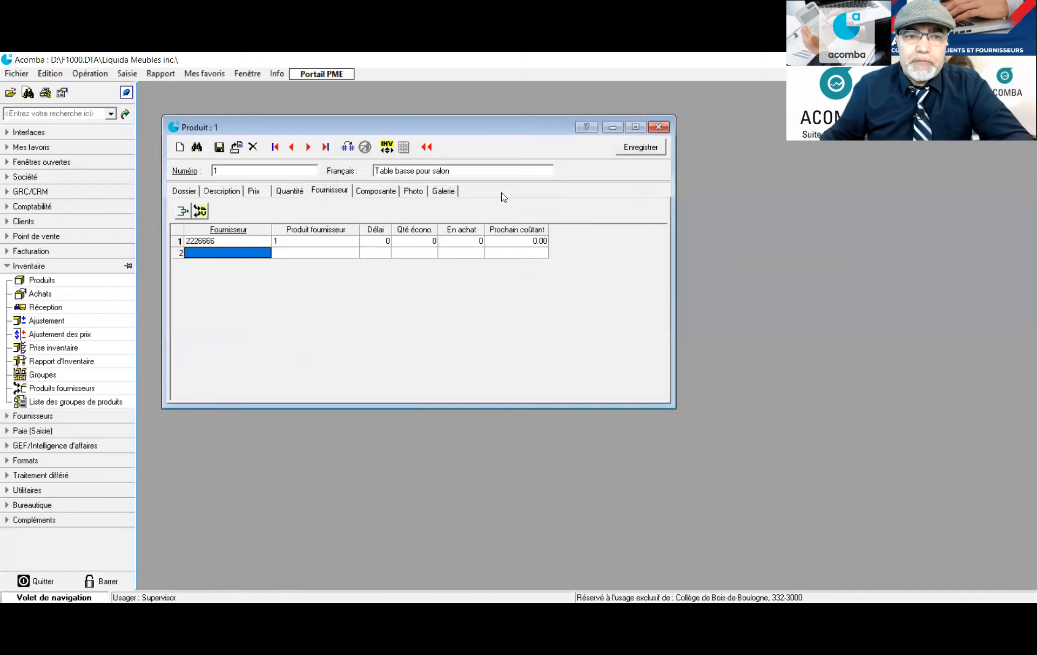
Look over the Composante, Photo and Galerie pages, then begin selecting a photo from Photo
left_click(368, 195)
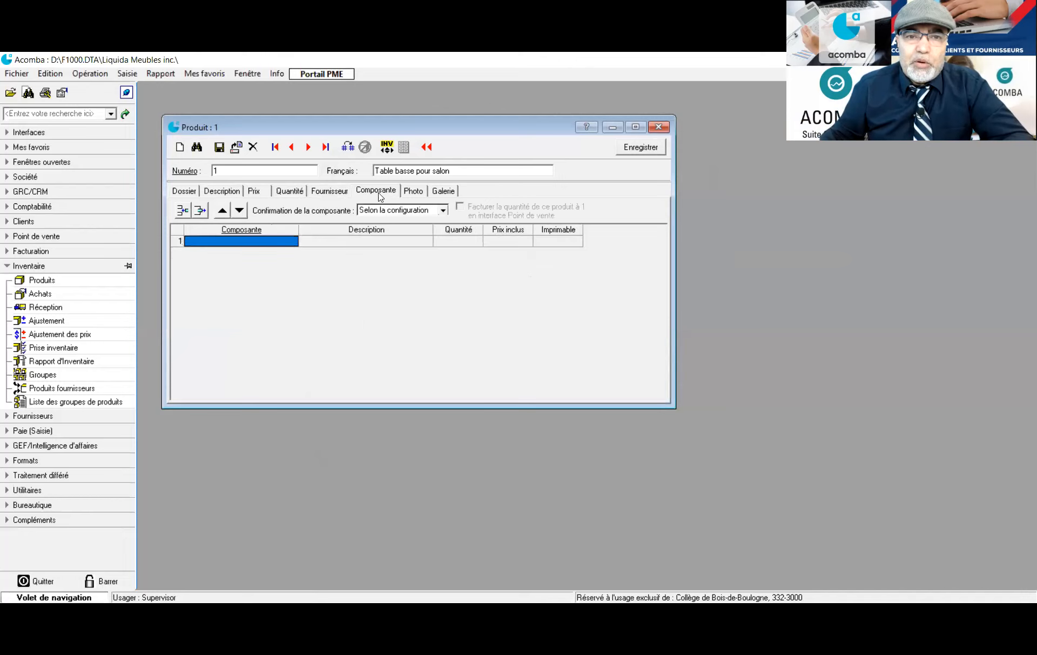
left_click(409, 196)
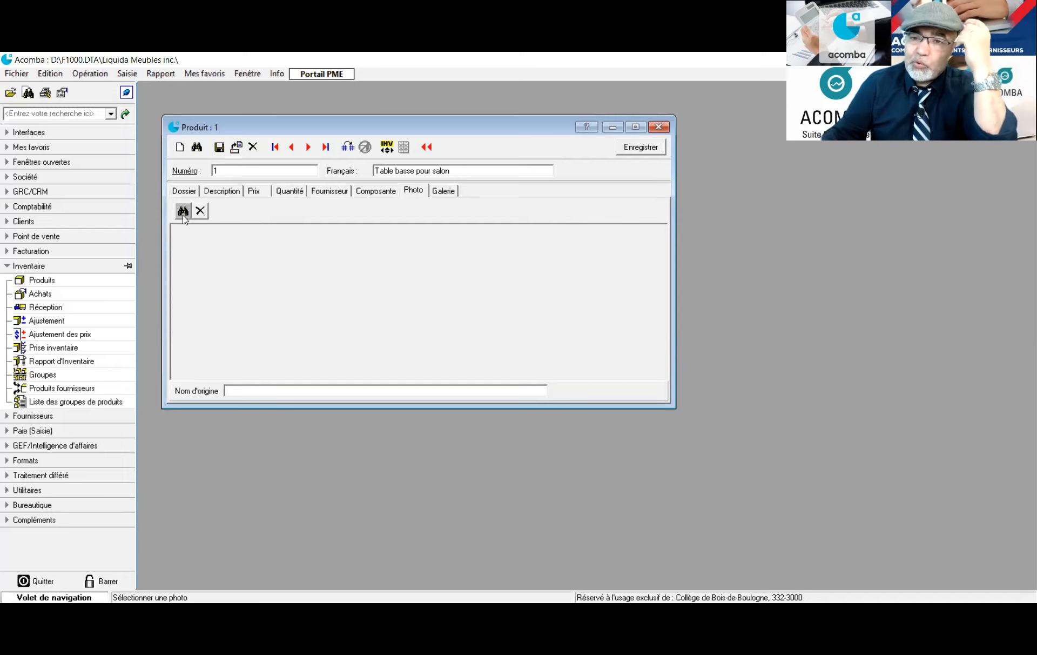
left_click(448, 193)
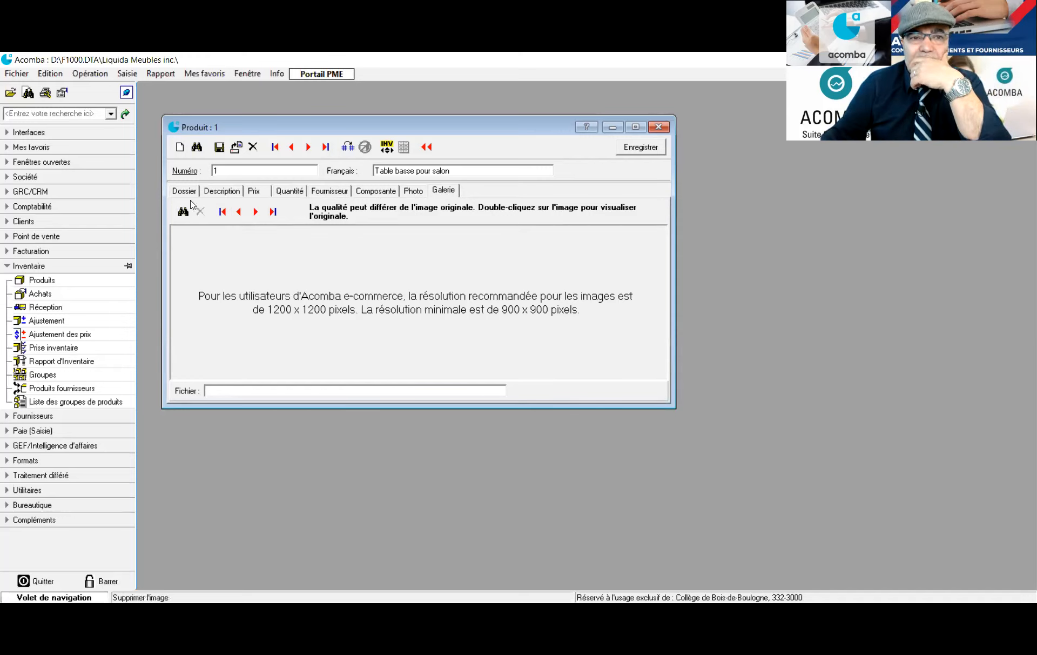
left_click(413, 192)
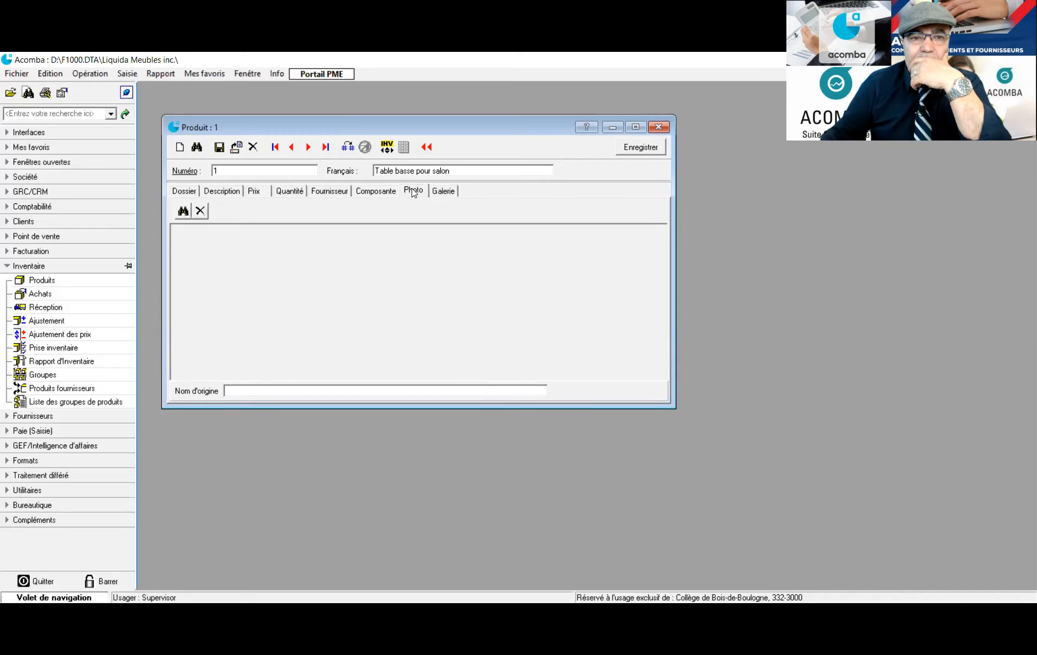
left_click(183, 211)
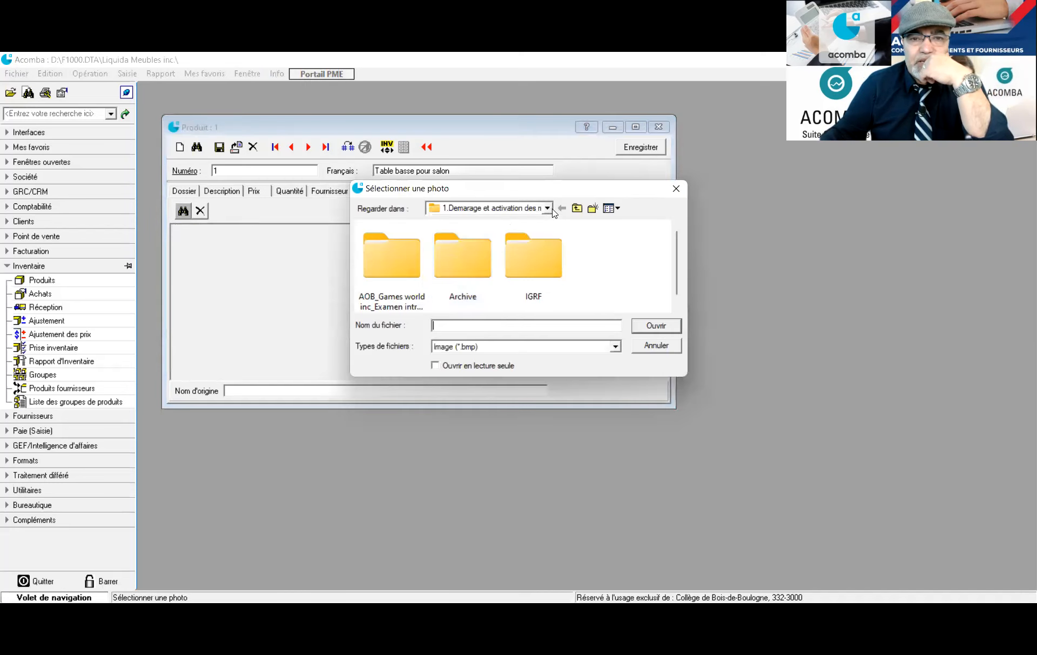
Attach Cas#3_LIQUIDA MEUBLE from the case-study folder as the photo and preview it full size
left_click(547, 208)
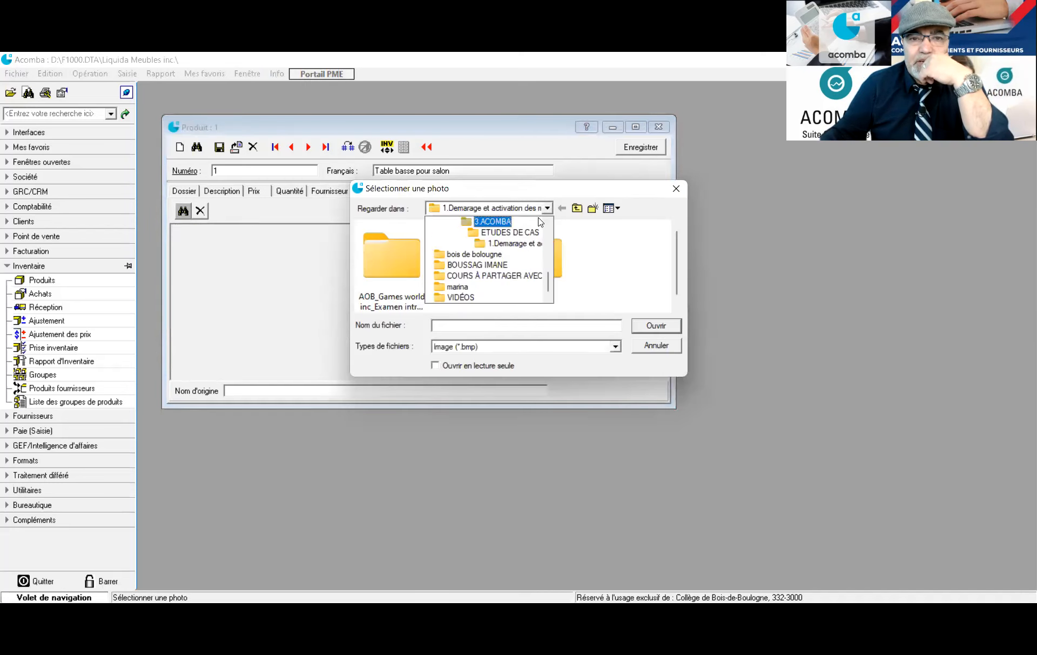
scroll(537, 224, "up", 6)
scroll(457, 286, "down", 1)
scroll(456, 286, "down", 2)
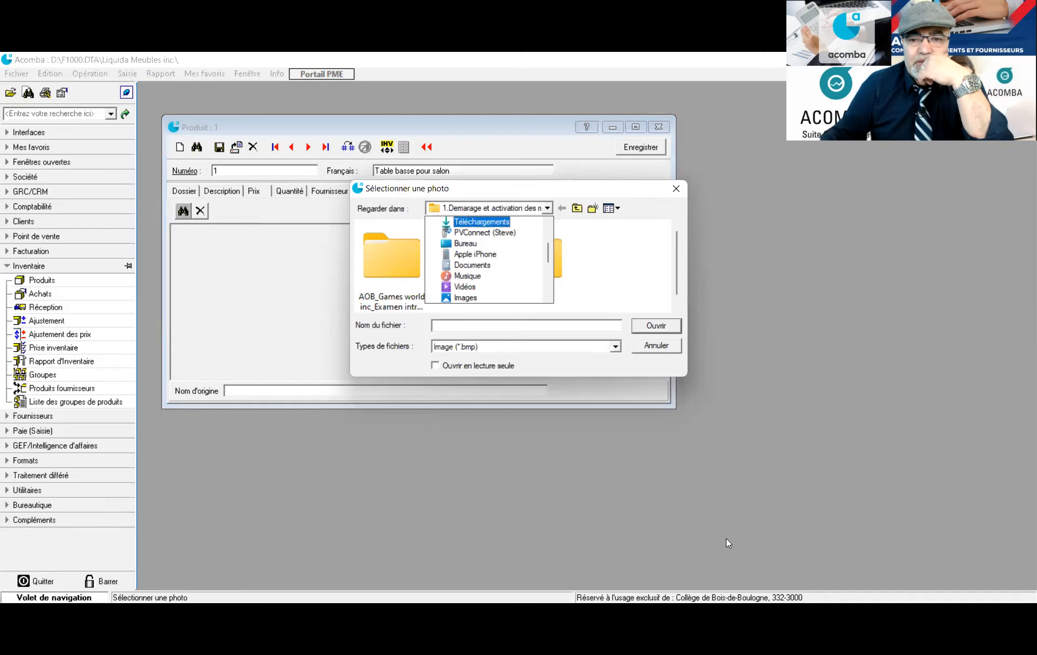
left_click(713, 340)
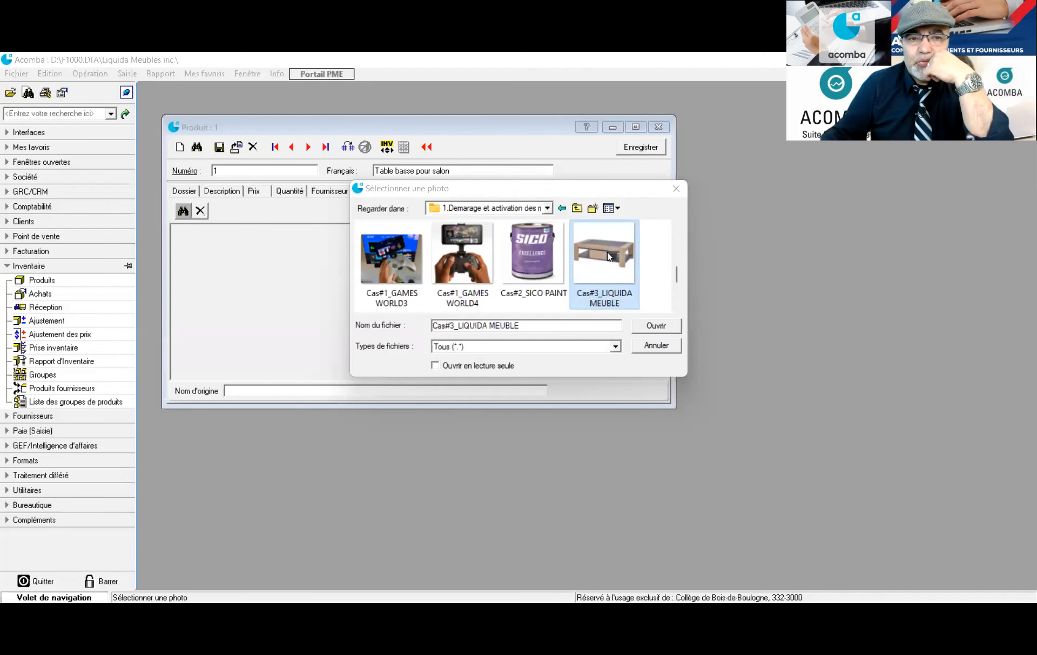
double_click(607, 252)
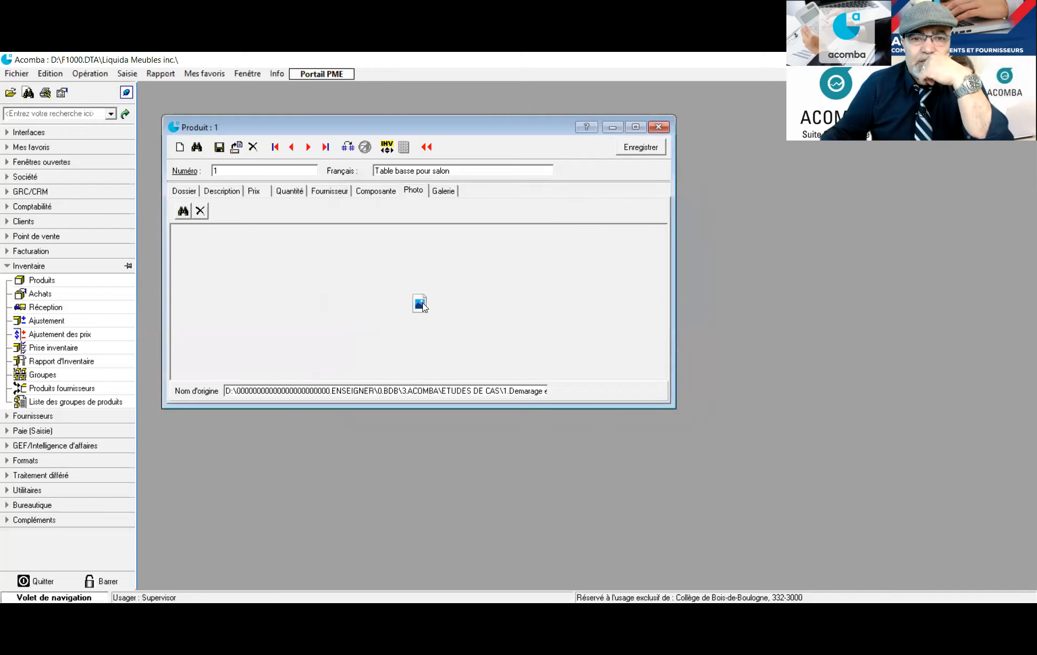
double_click(421, 302)
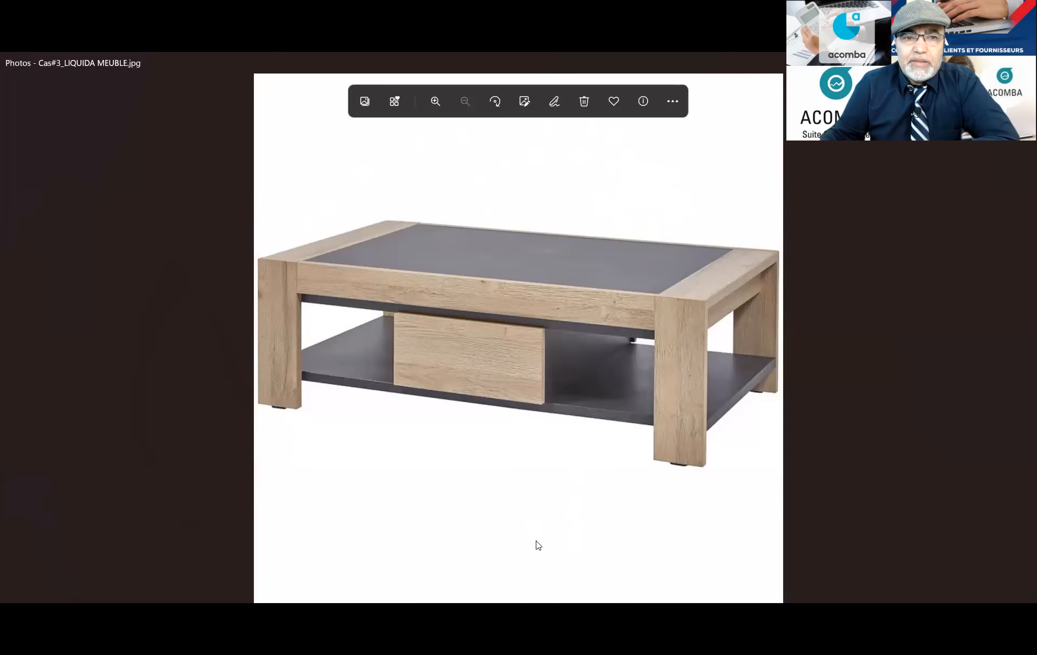
left_click(1024, 62)
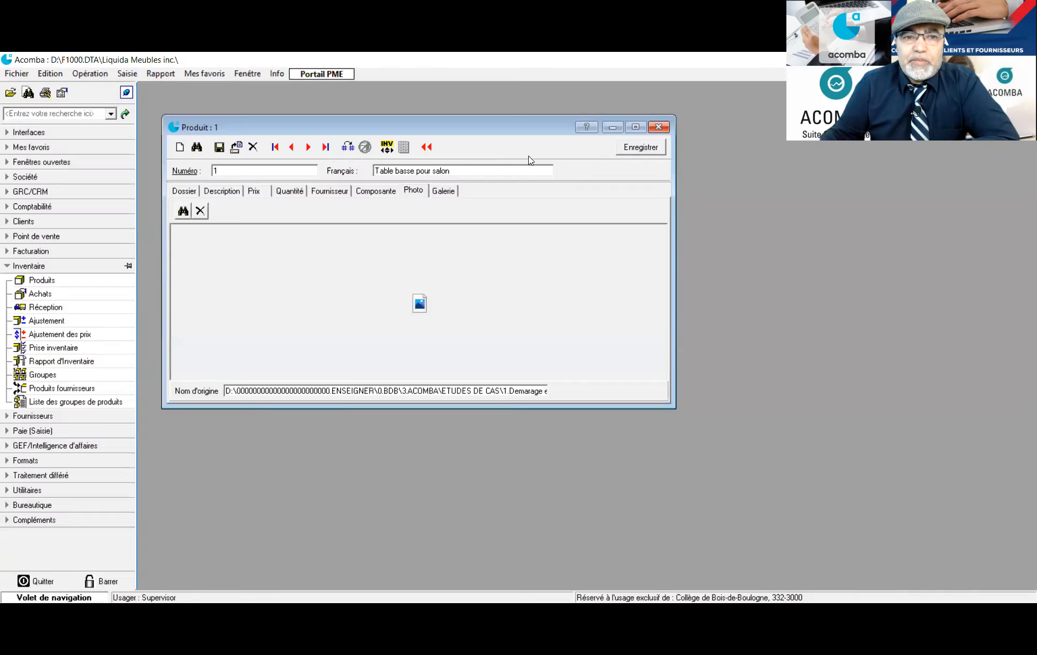
Review the Dossier, Description, Quantité, Fournisseur, Composante, Photo and Galerie pages
left_click(220, 192)
left_click(184, 192)
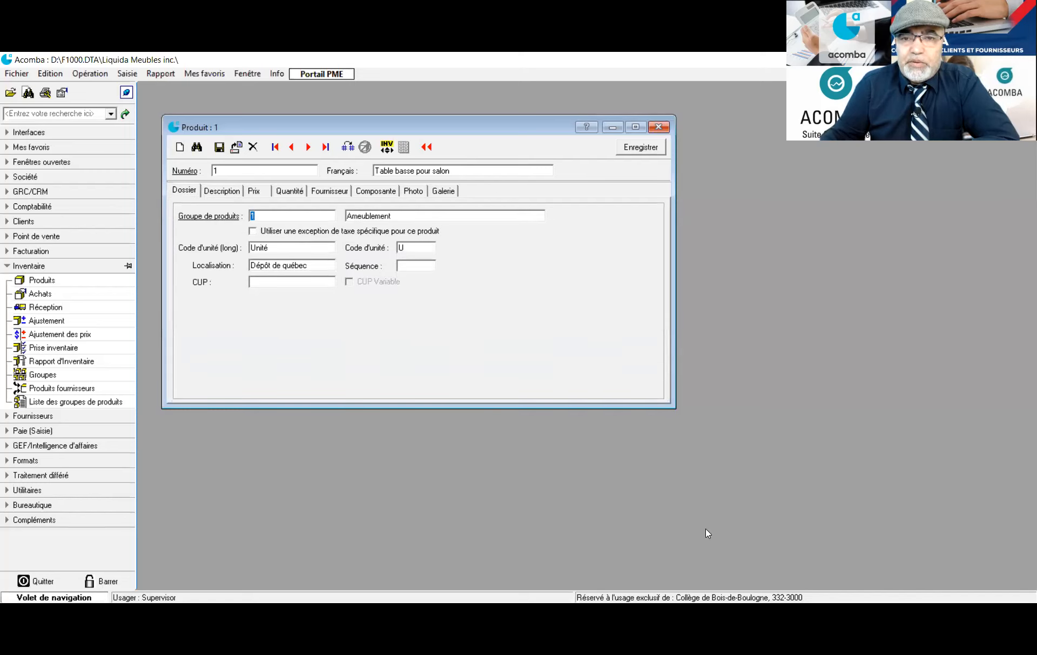
key("alt+Tab")
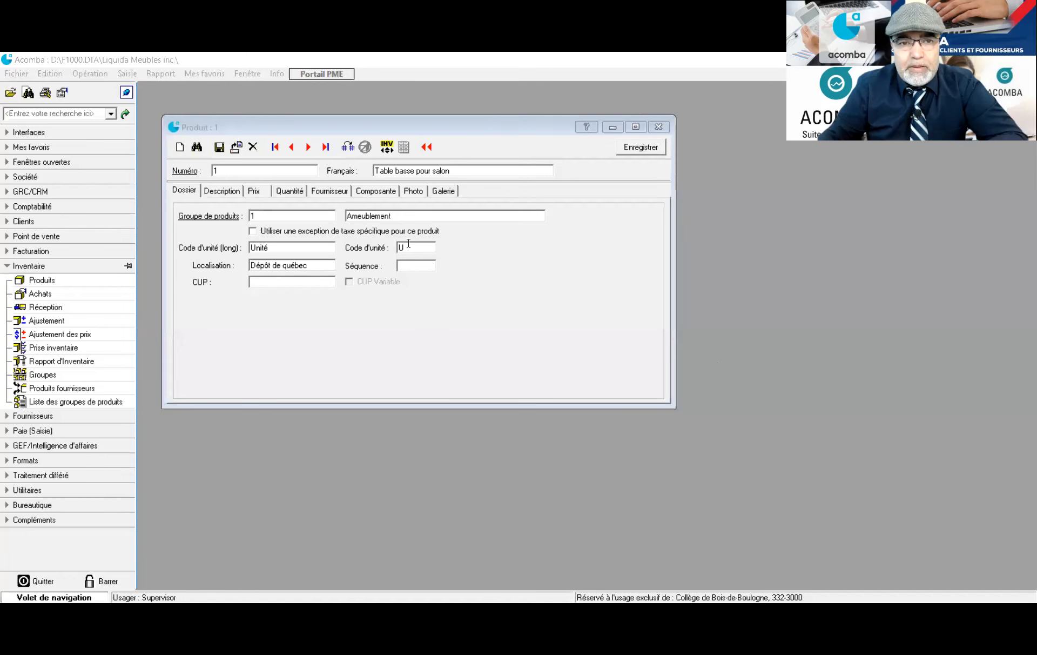
left_click(224, 192)
left_click(186, 192)
left_click(291, 192)
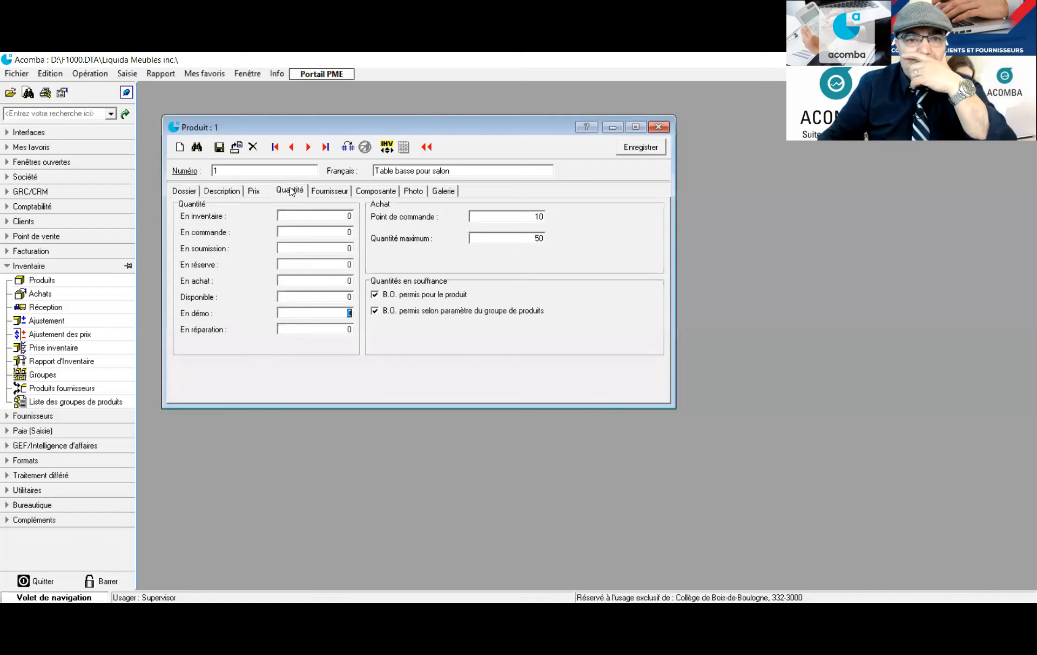
left_click(327, 194)
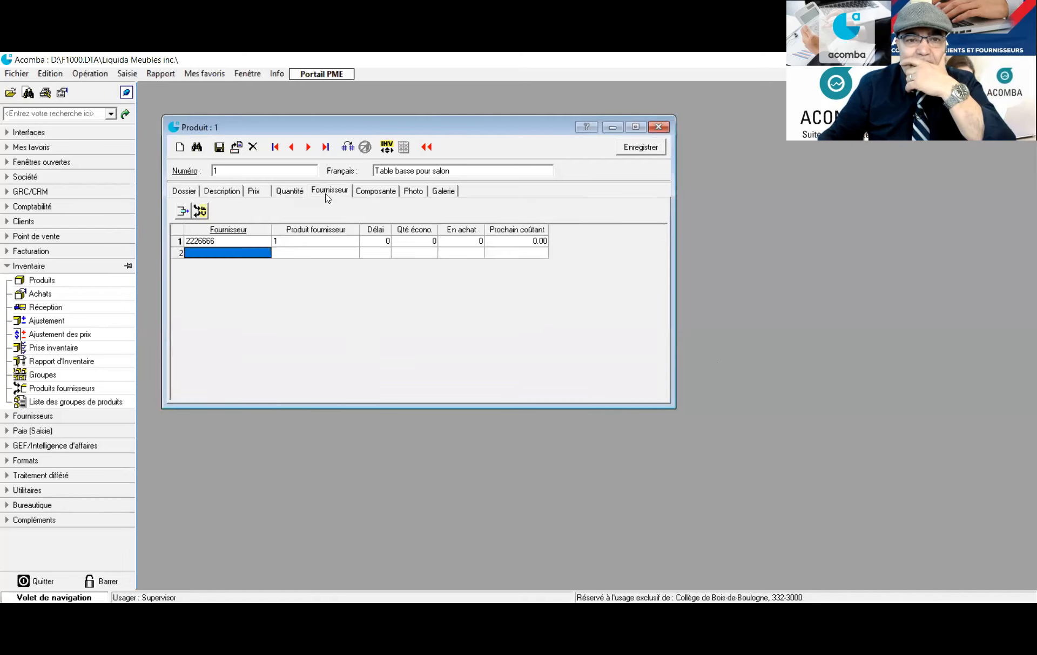
left_click(361, 193)
left_click(412, 192)
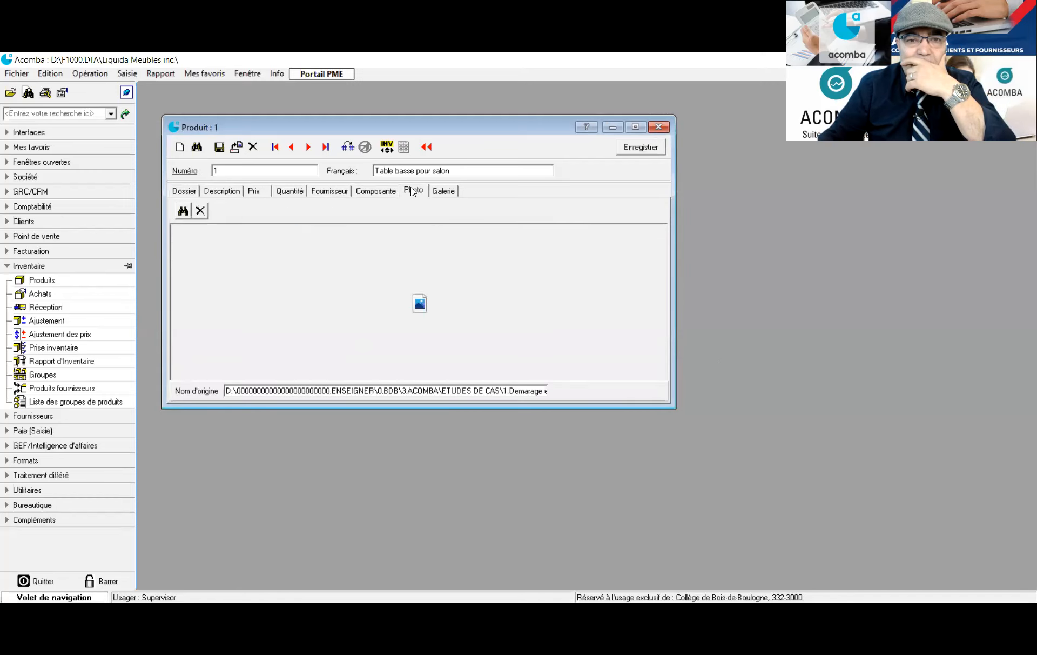
left_click(443, 190)
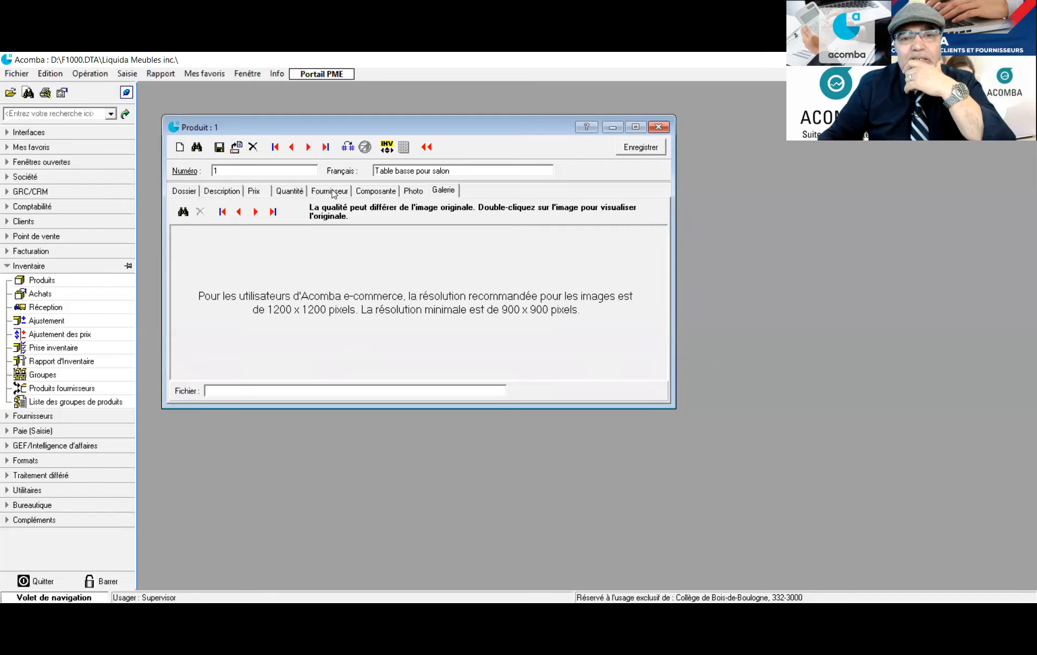
Save the product, close its window and collapse Inventaire in the navigation pane
left_click(639, 147)
left_click(659, 127)
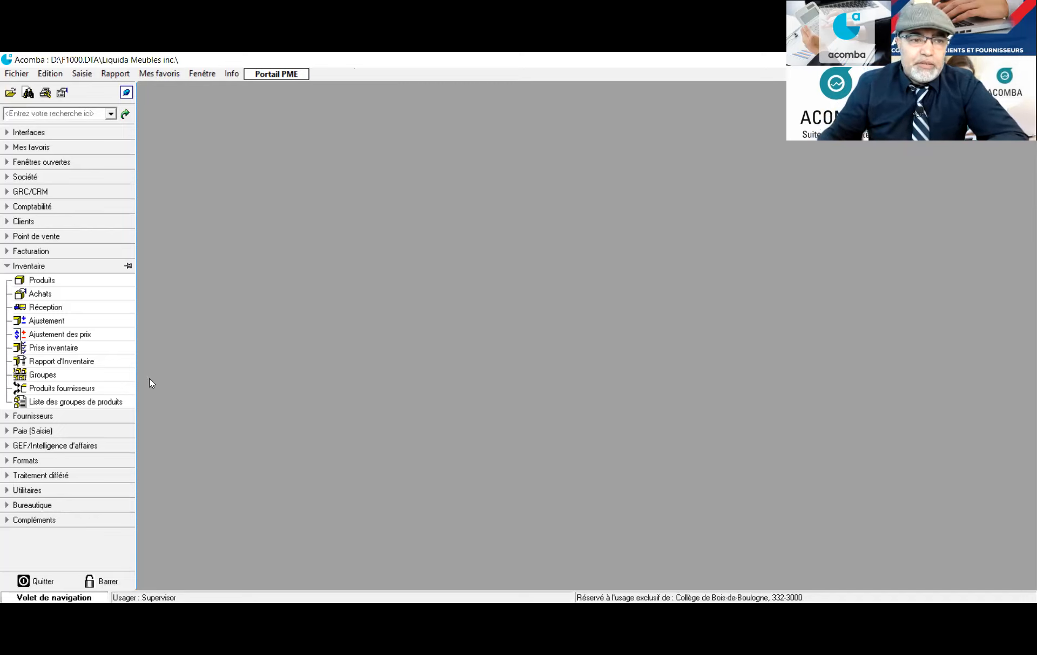
left_click(3, 266)
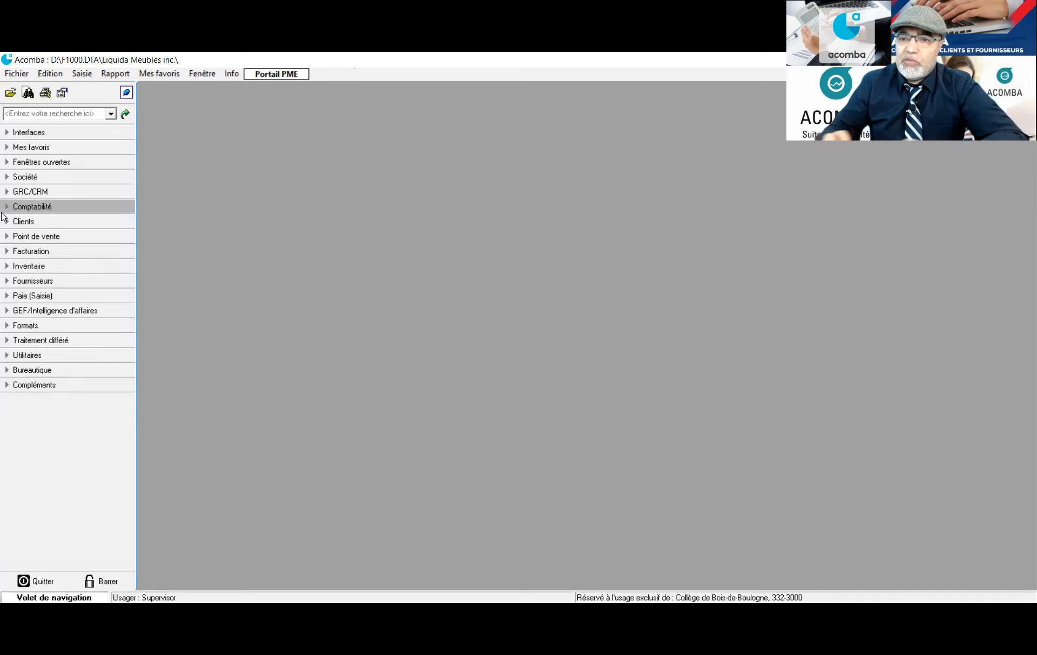